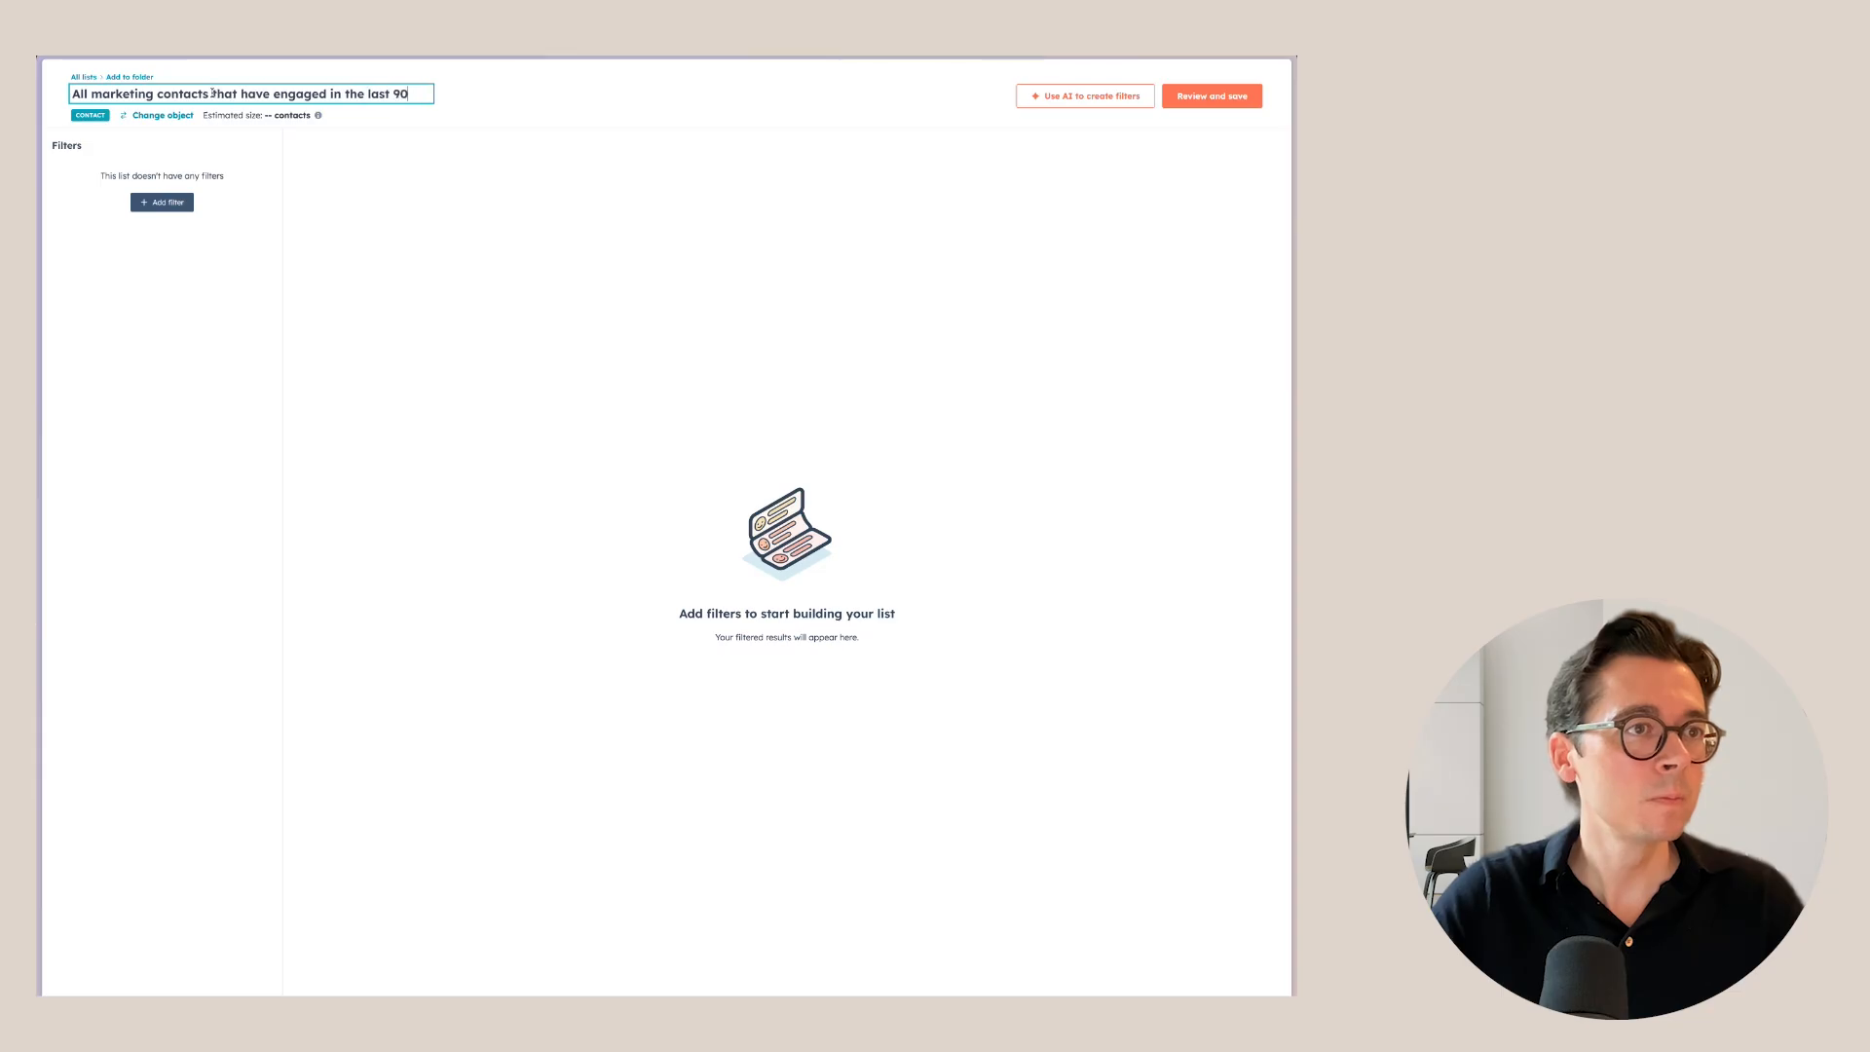
Confirm the list name and filter on Marketing contact status is any of Marketing contact.
key(Return)
click(185, 202)
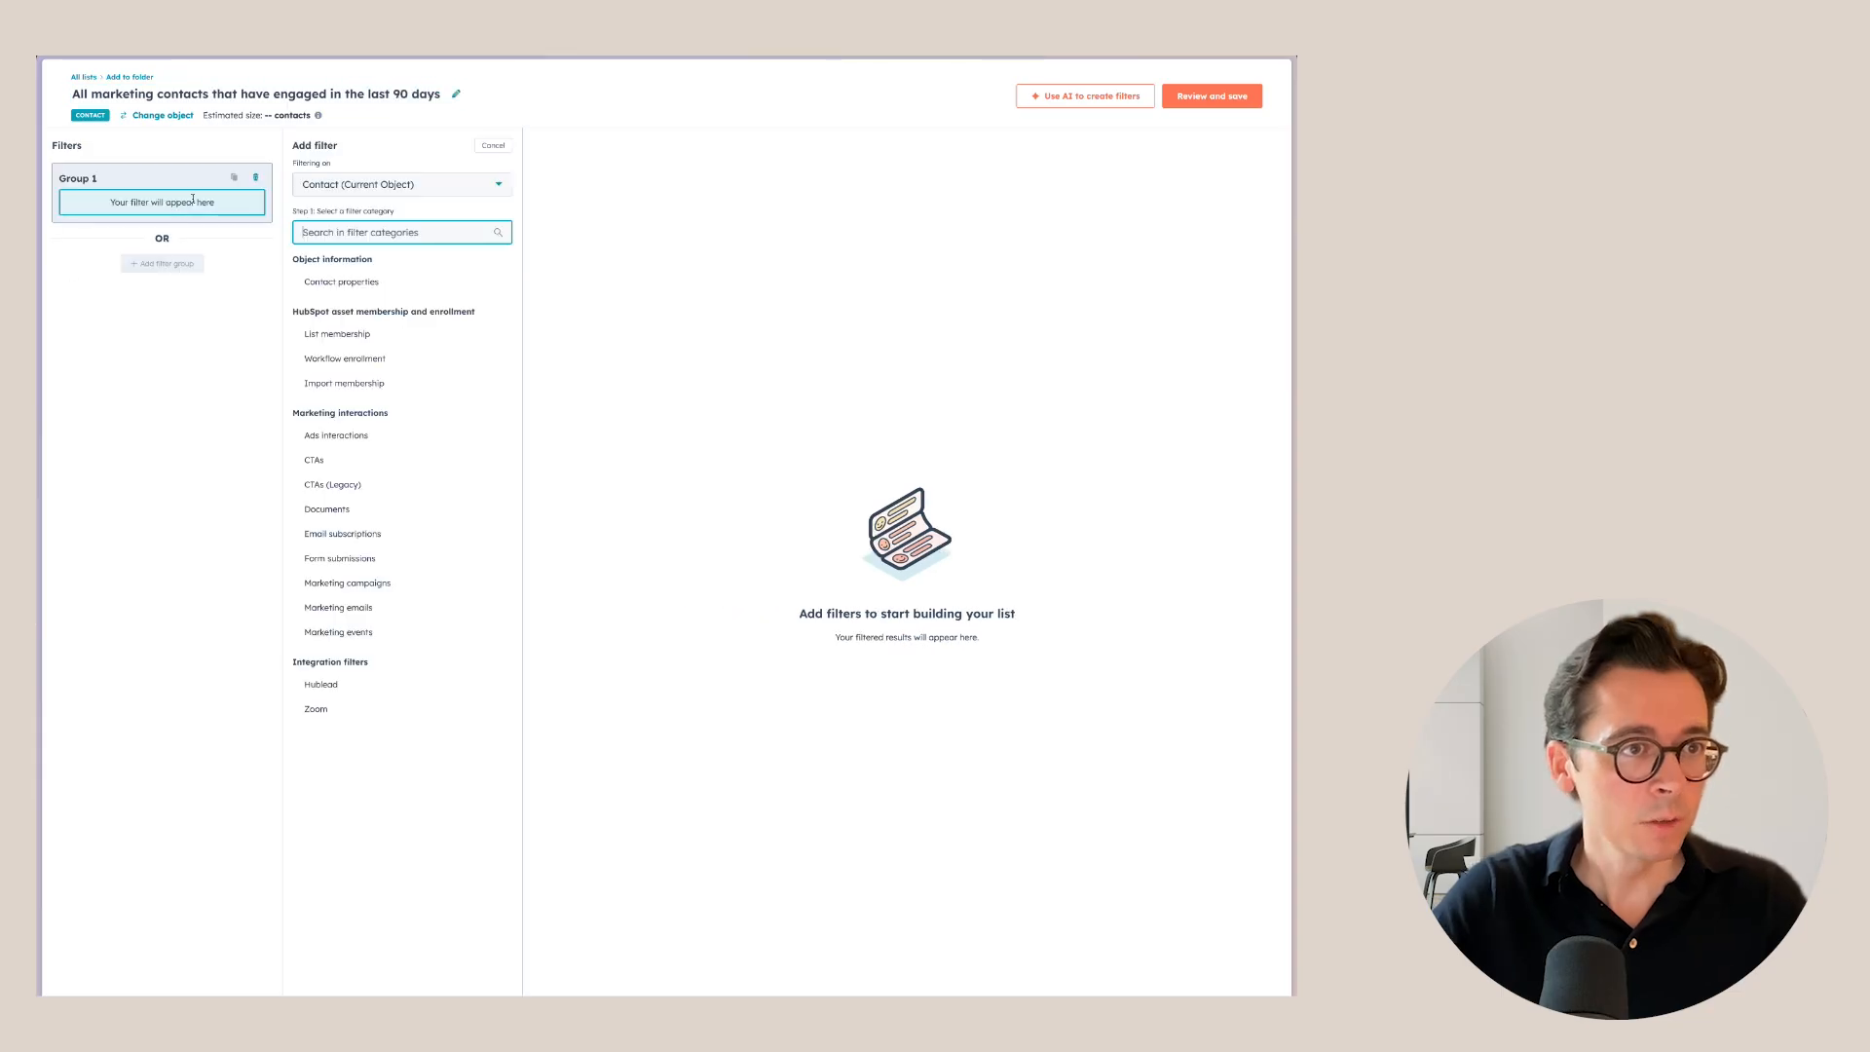
click(328, 281)
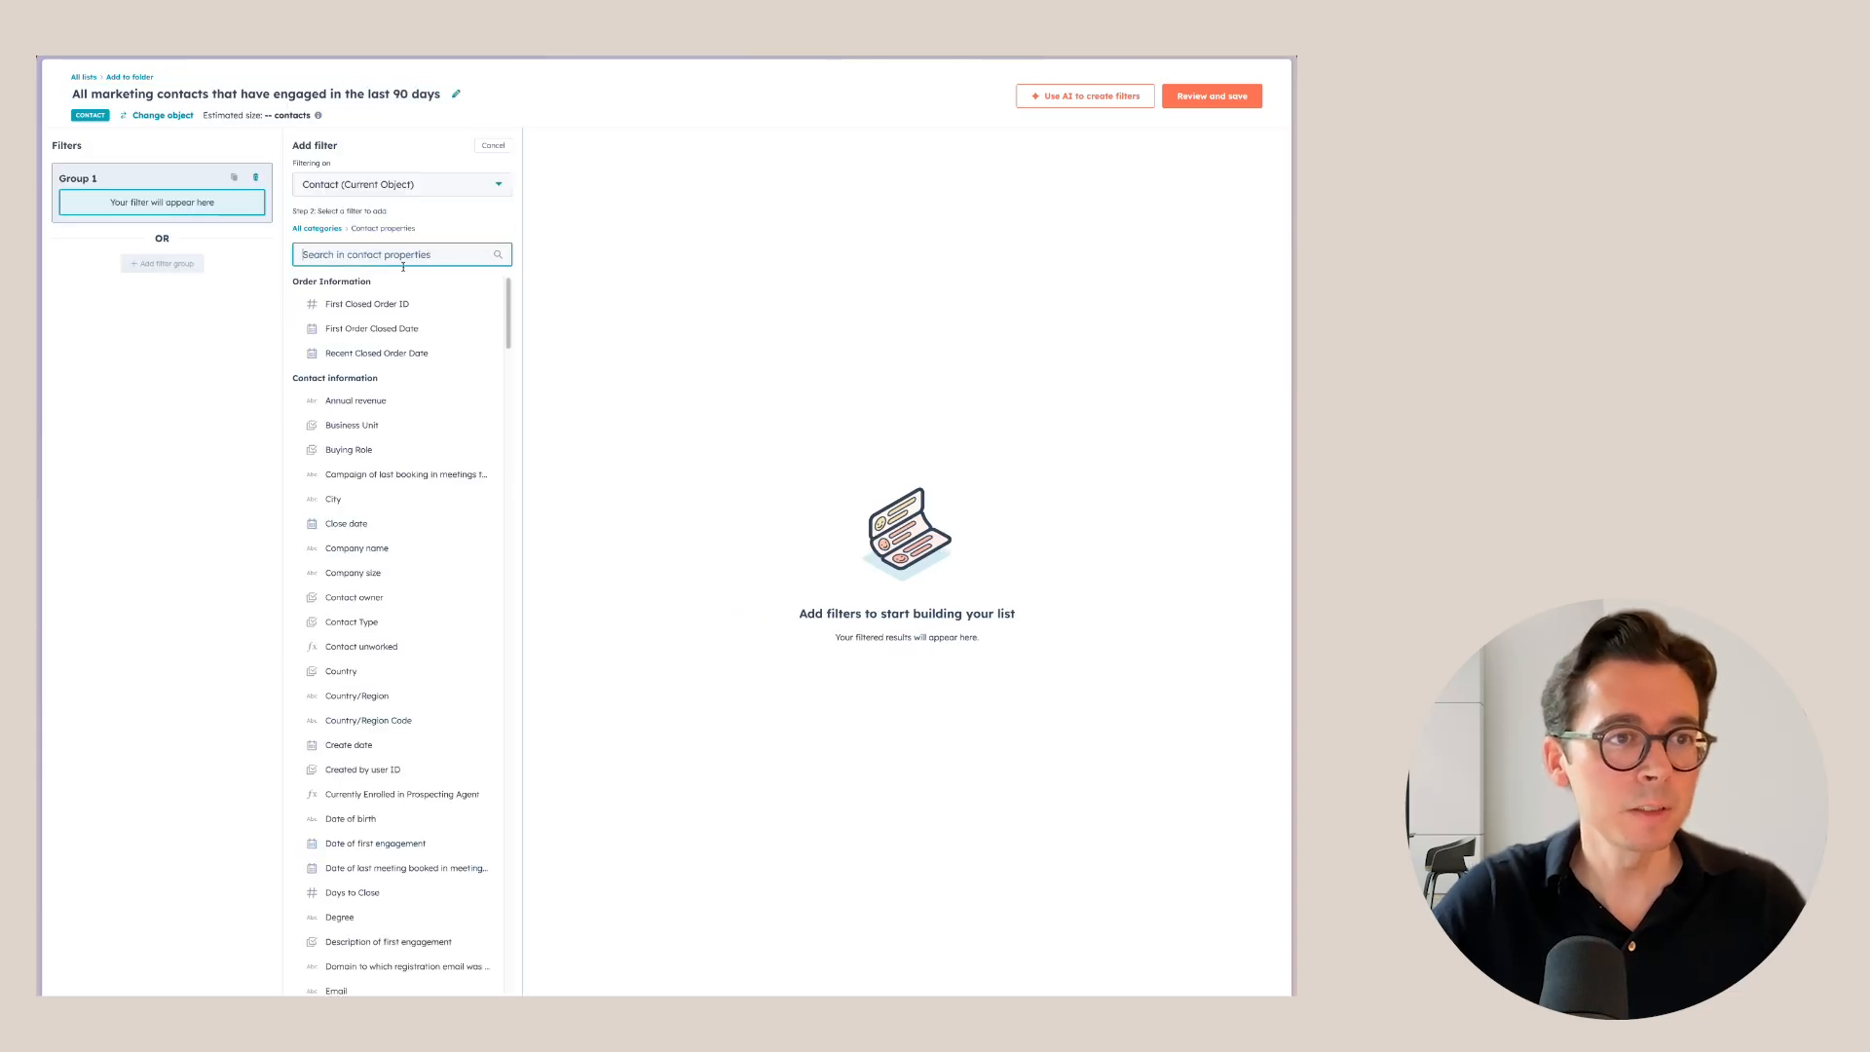
text(marketing)
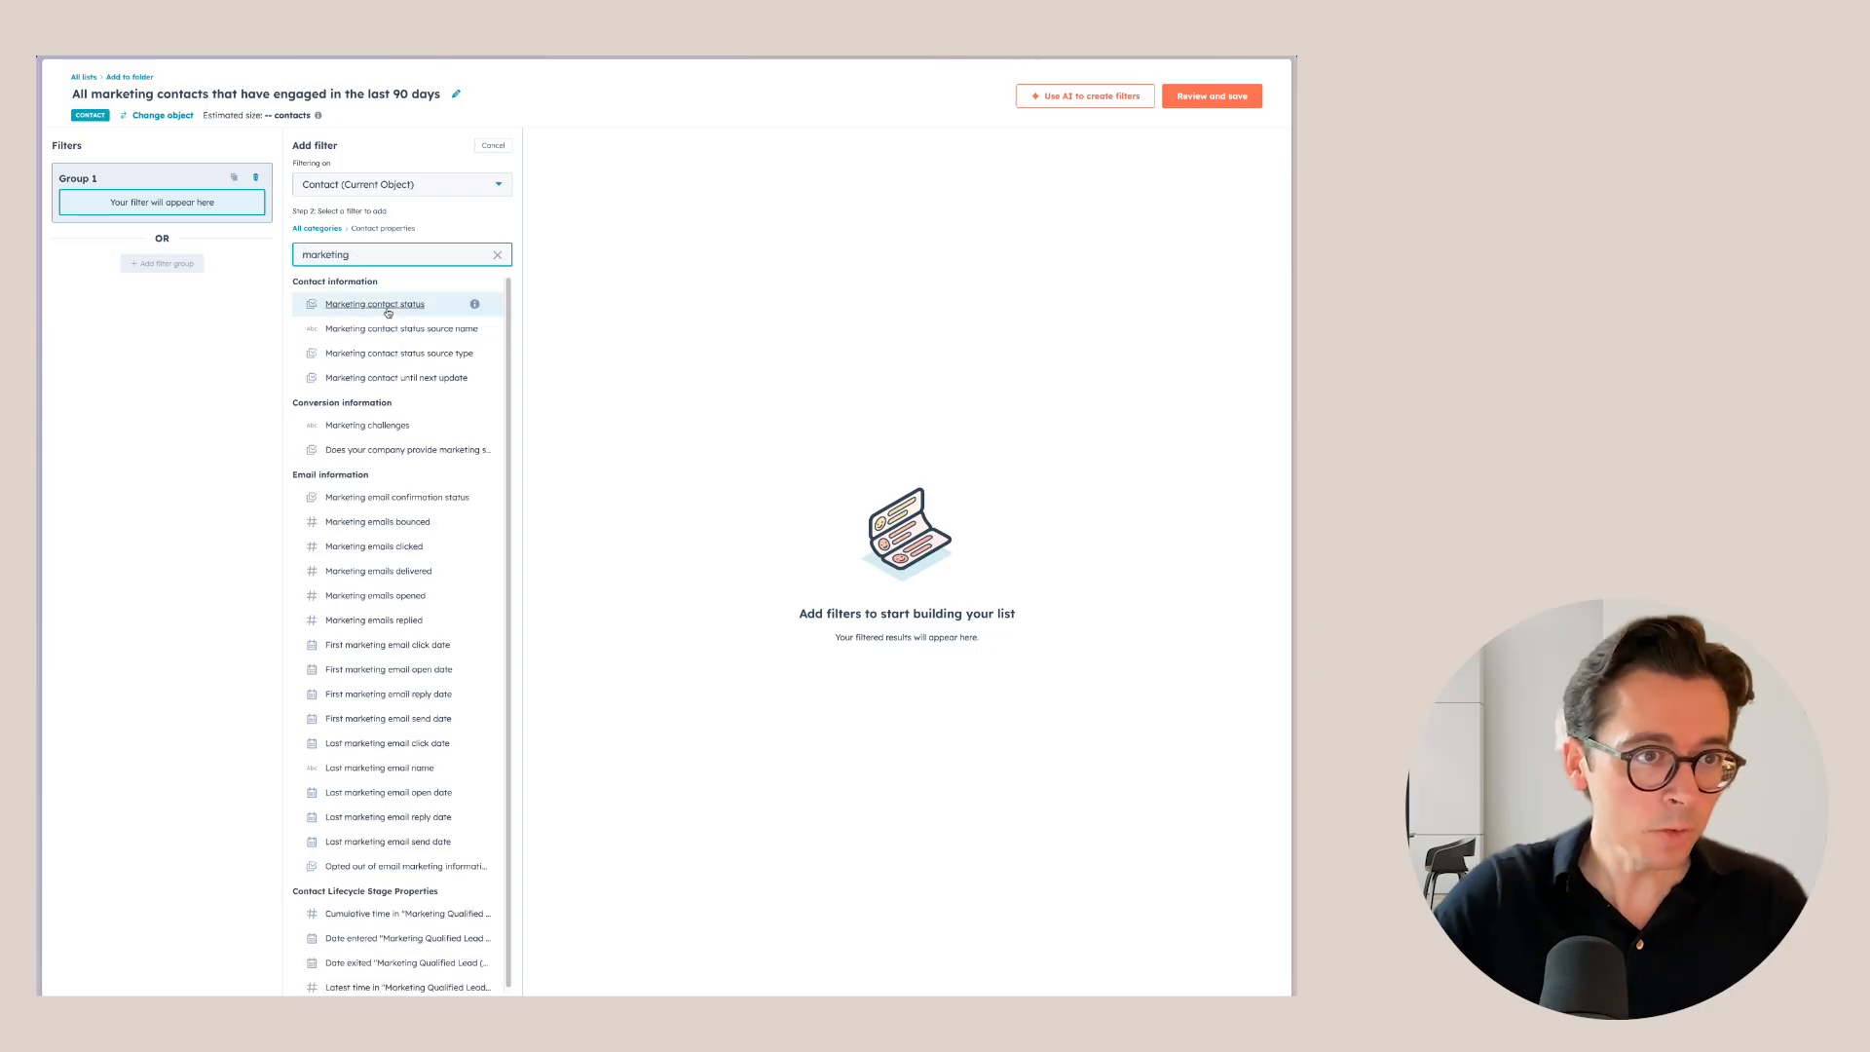
click(390, 308)
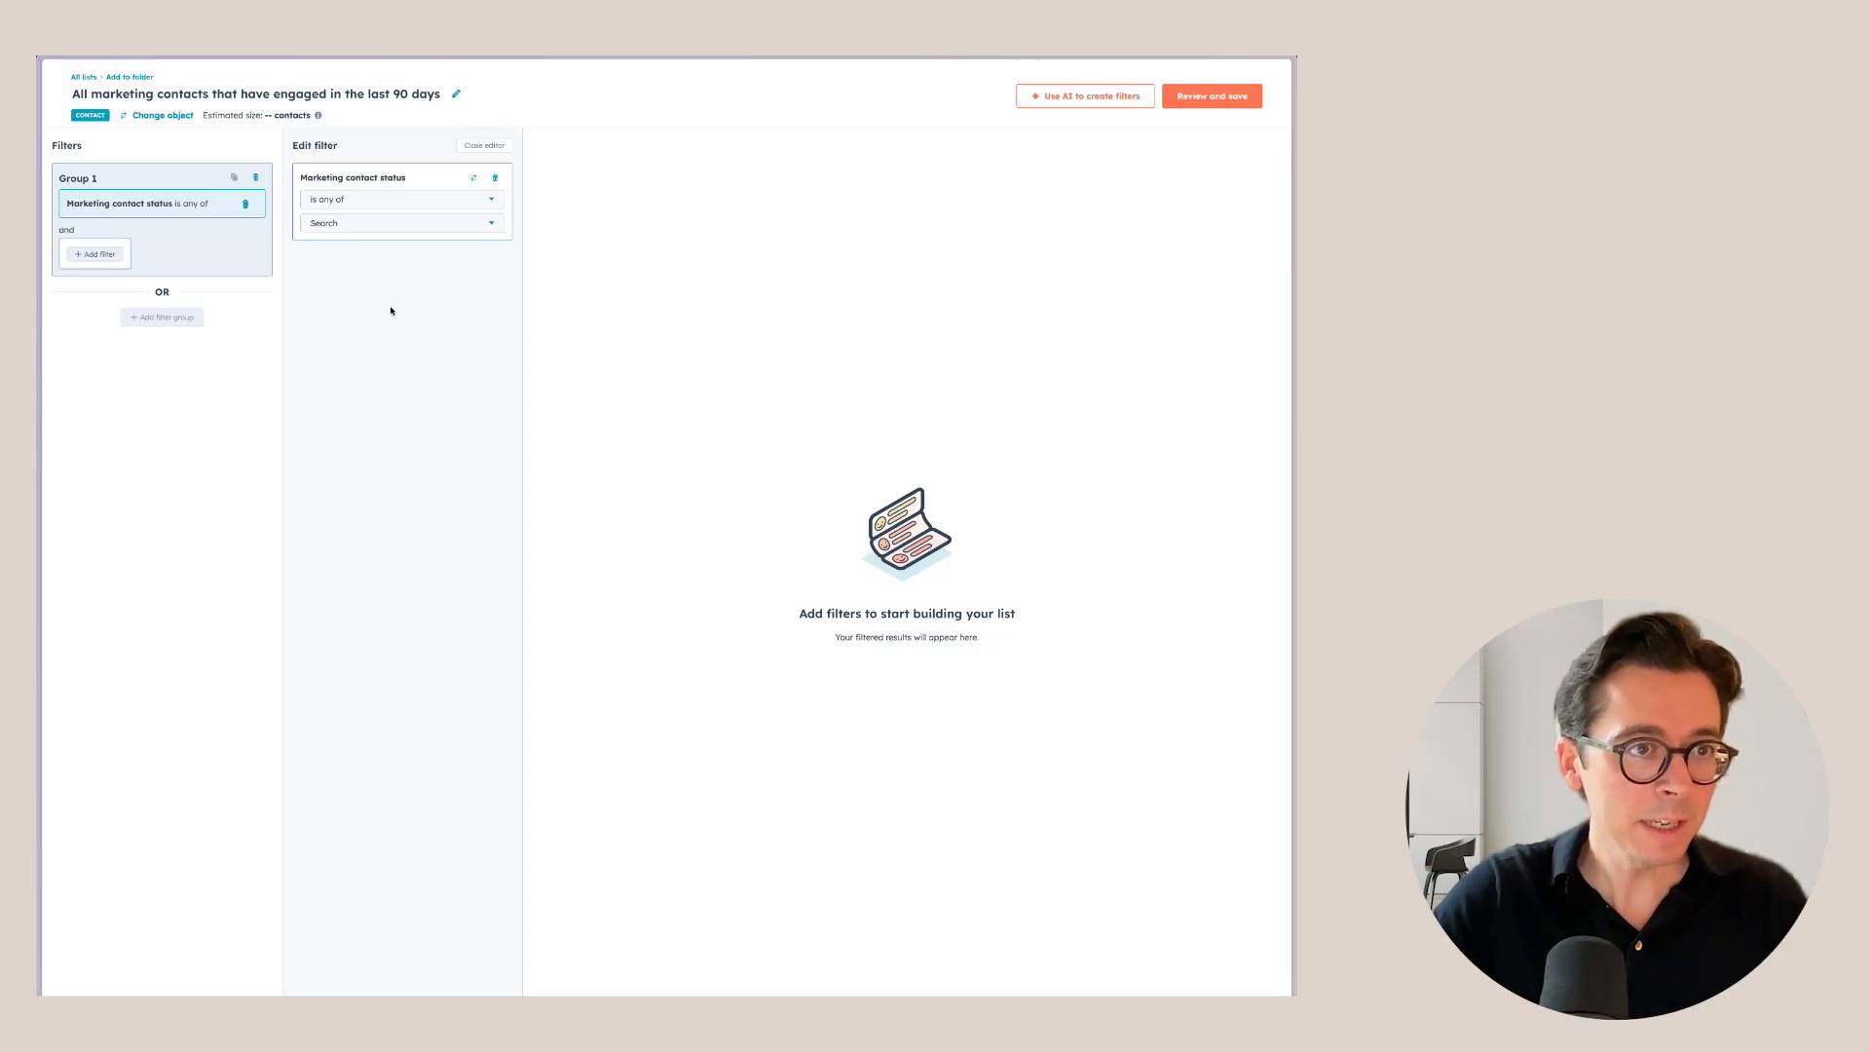
click(348, 228)
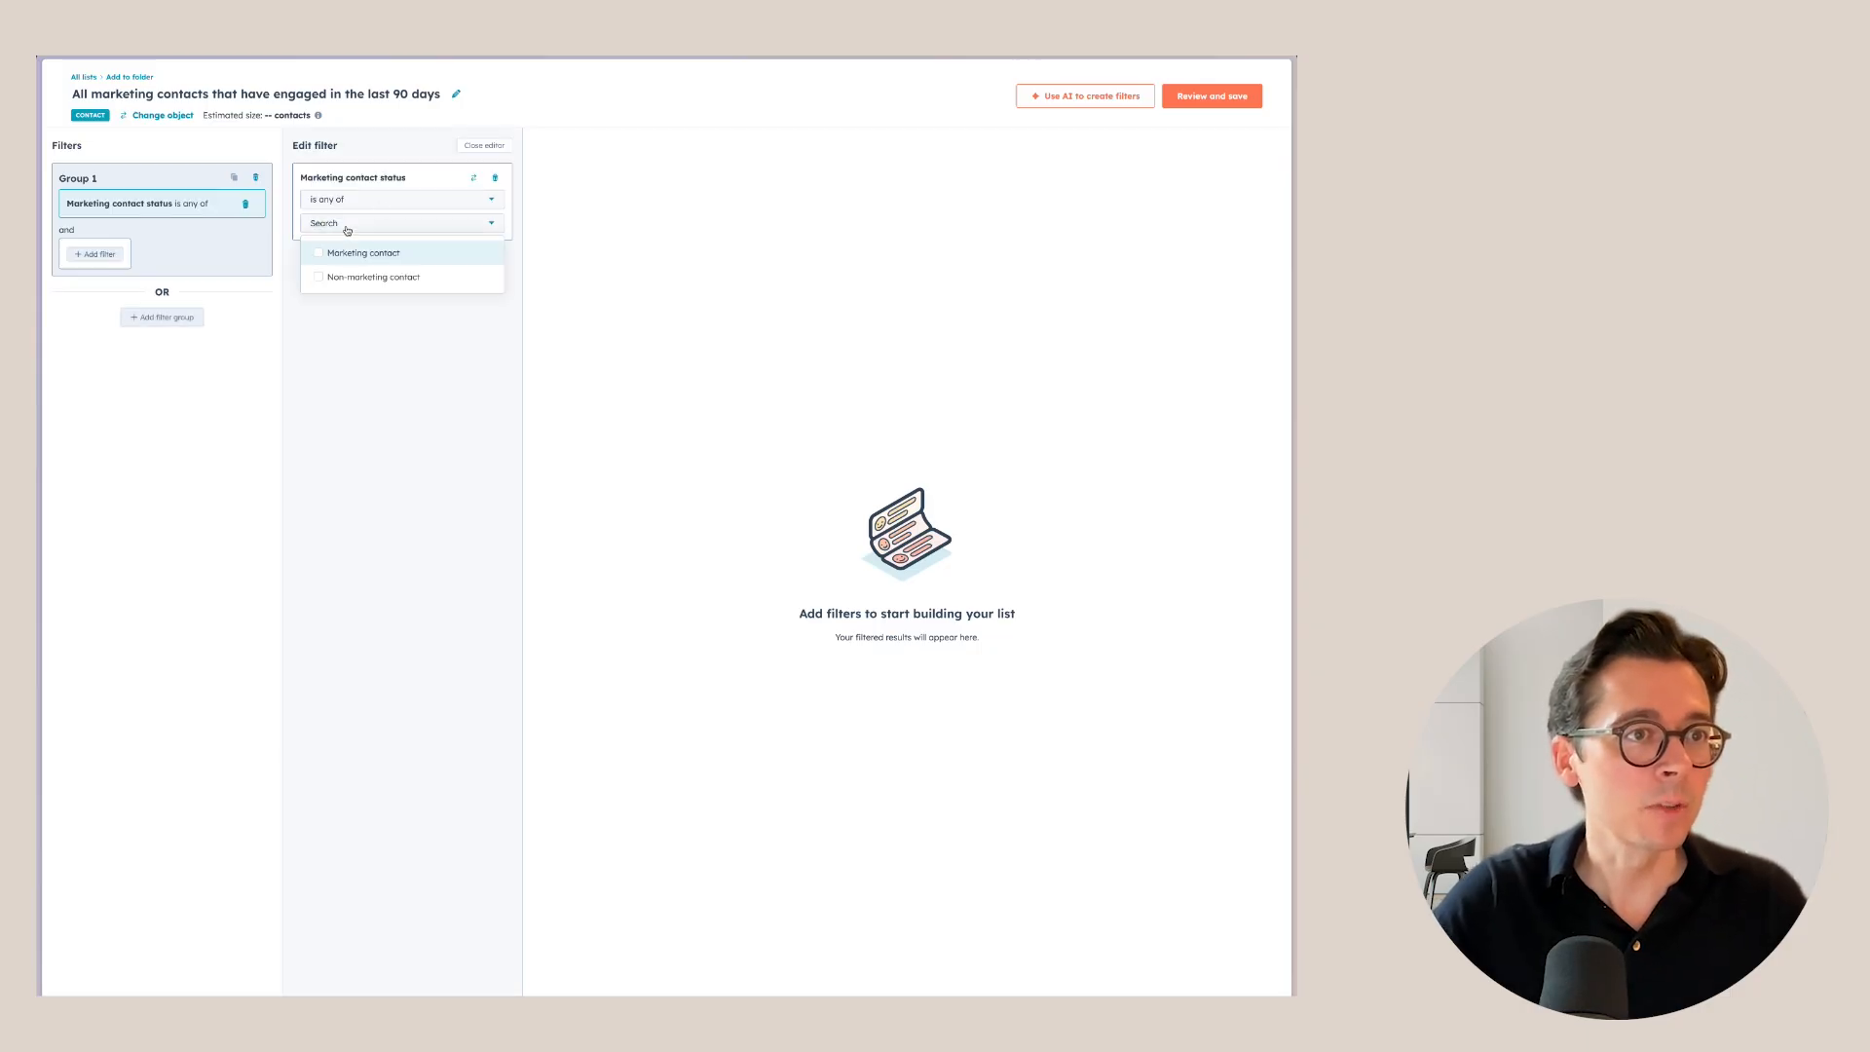
click(338, 254)
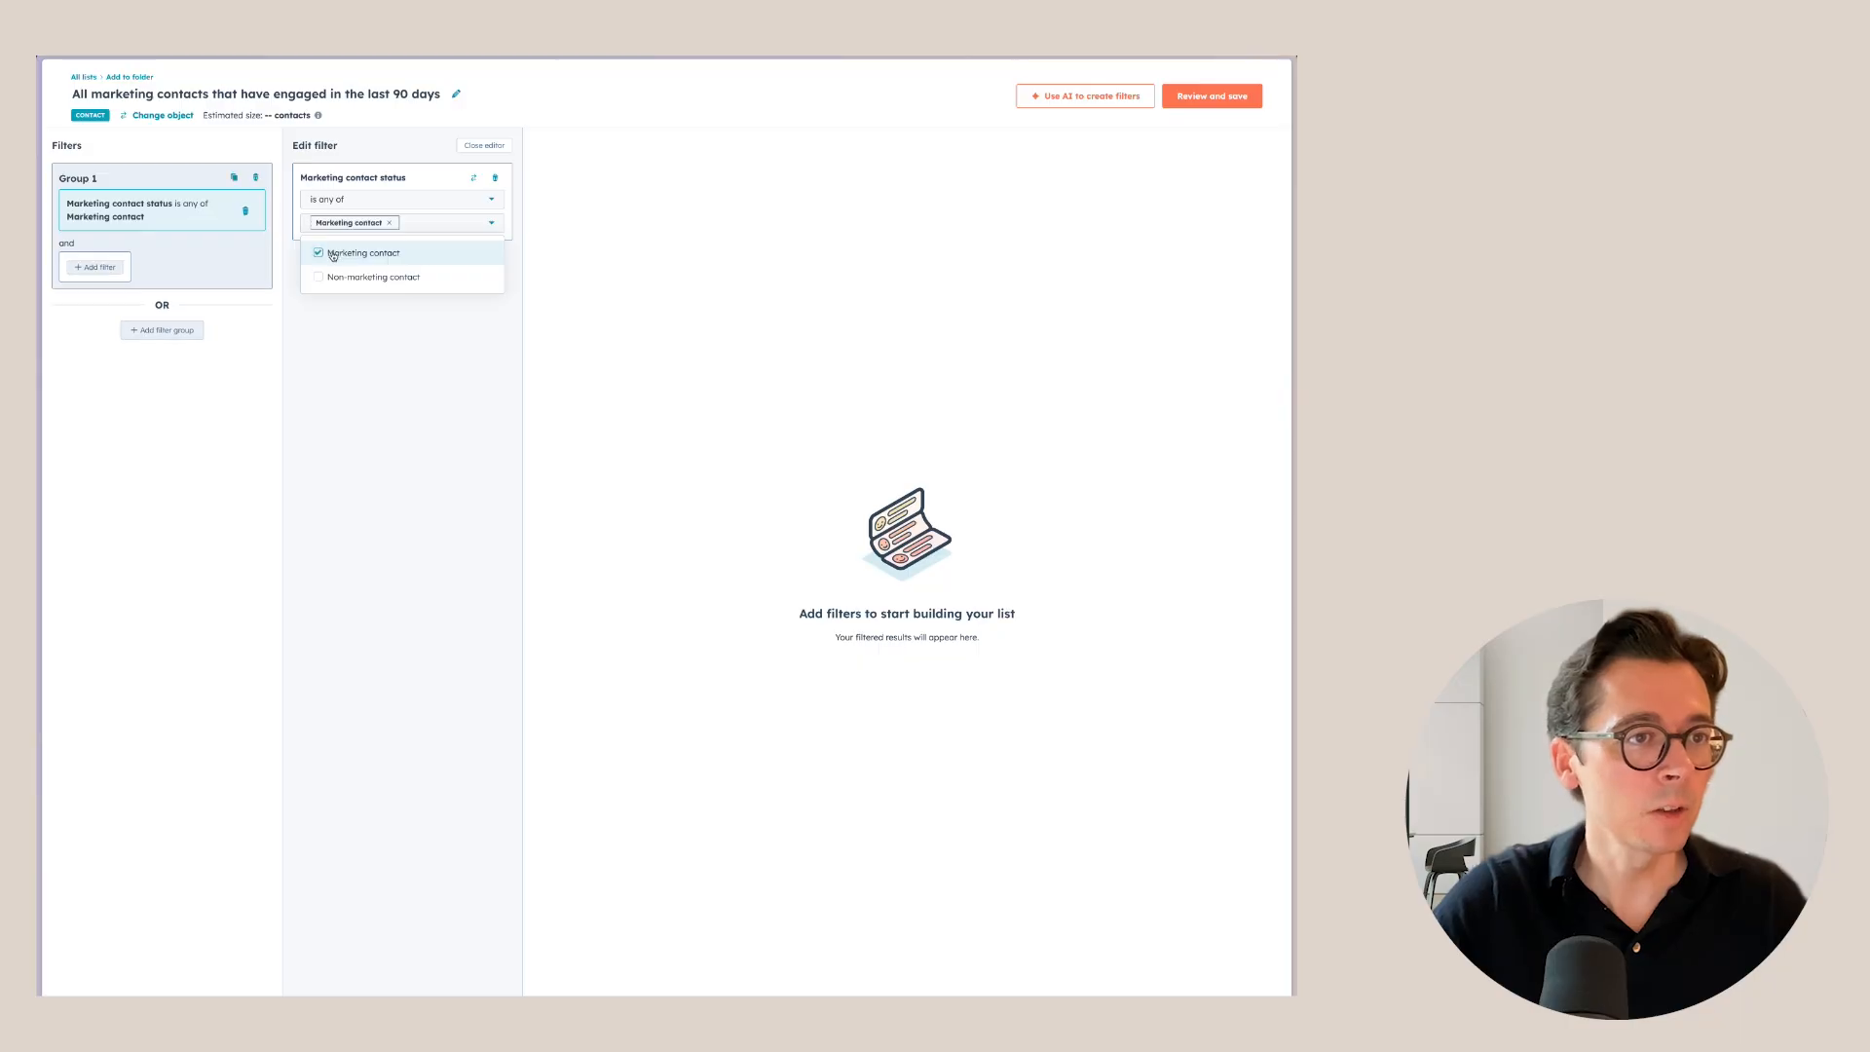
Add a second filter: Last Engagement Date is less than 90 days ago.
click(98, 268)
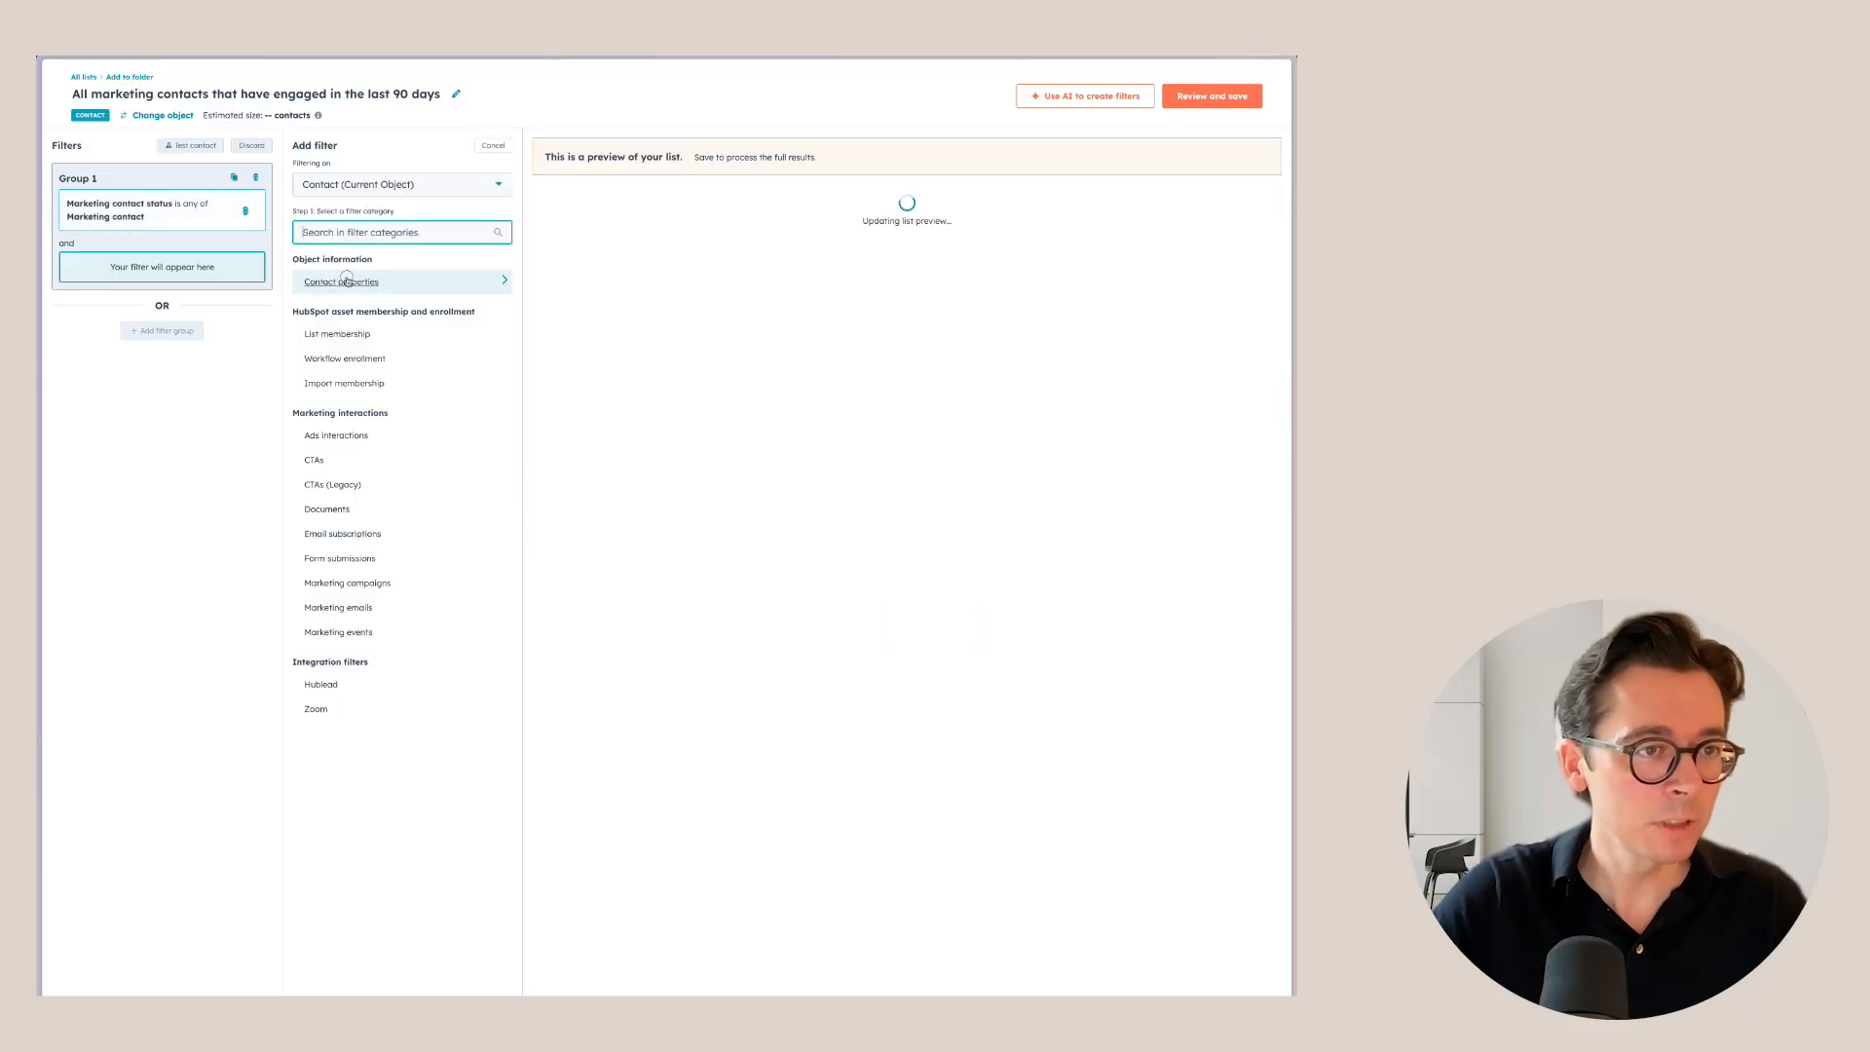
click(347, 280)
text(engage)
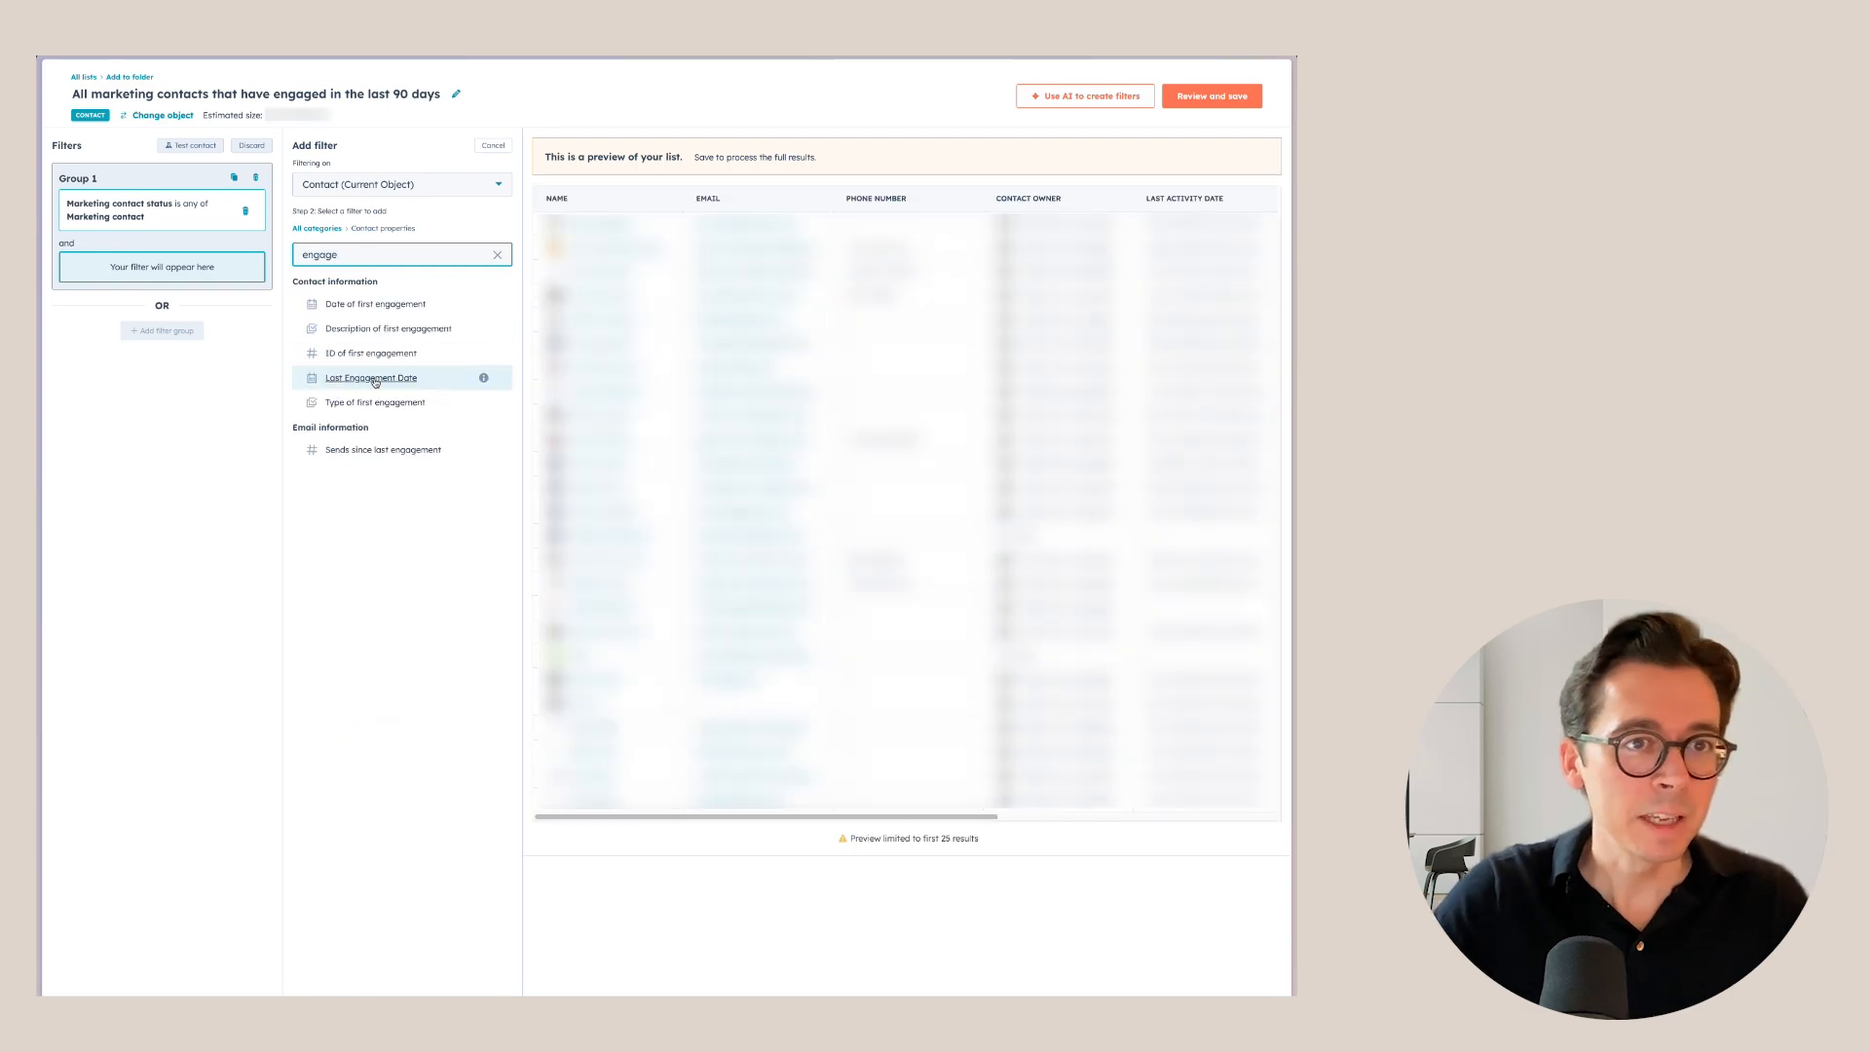
click(371, 377)
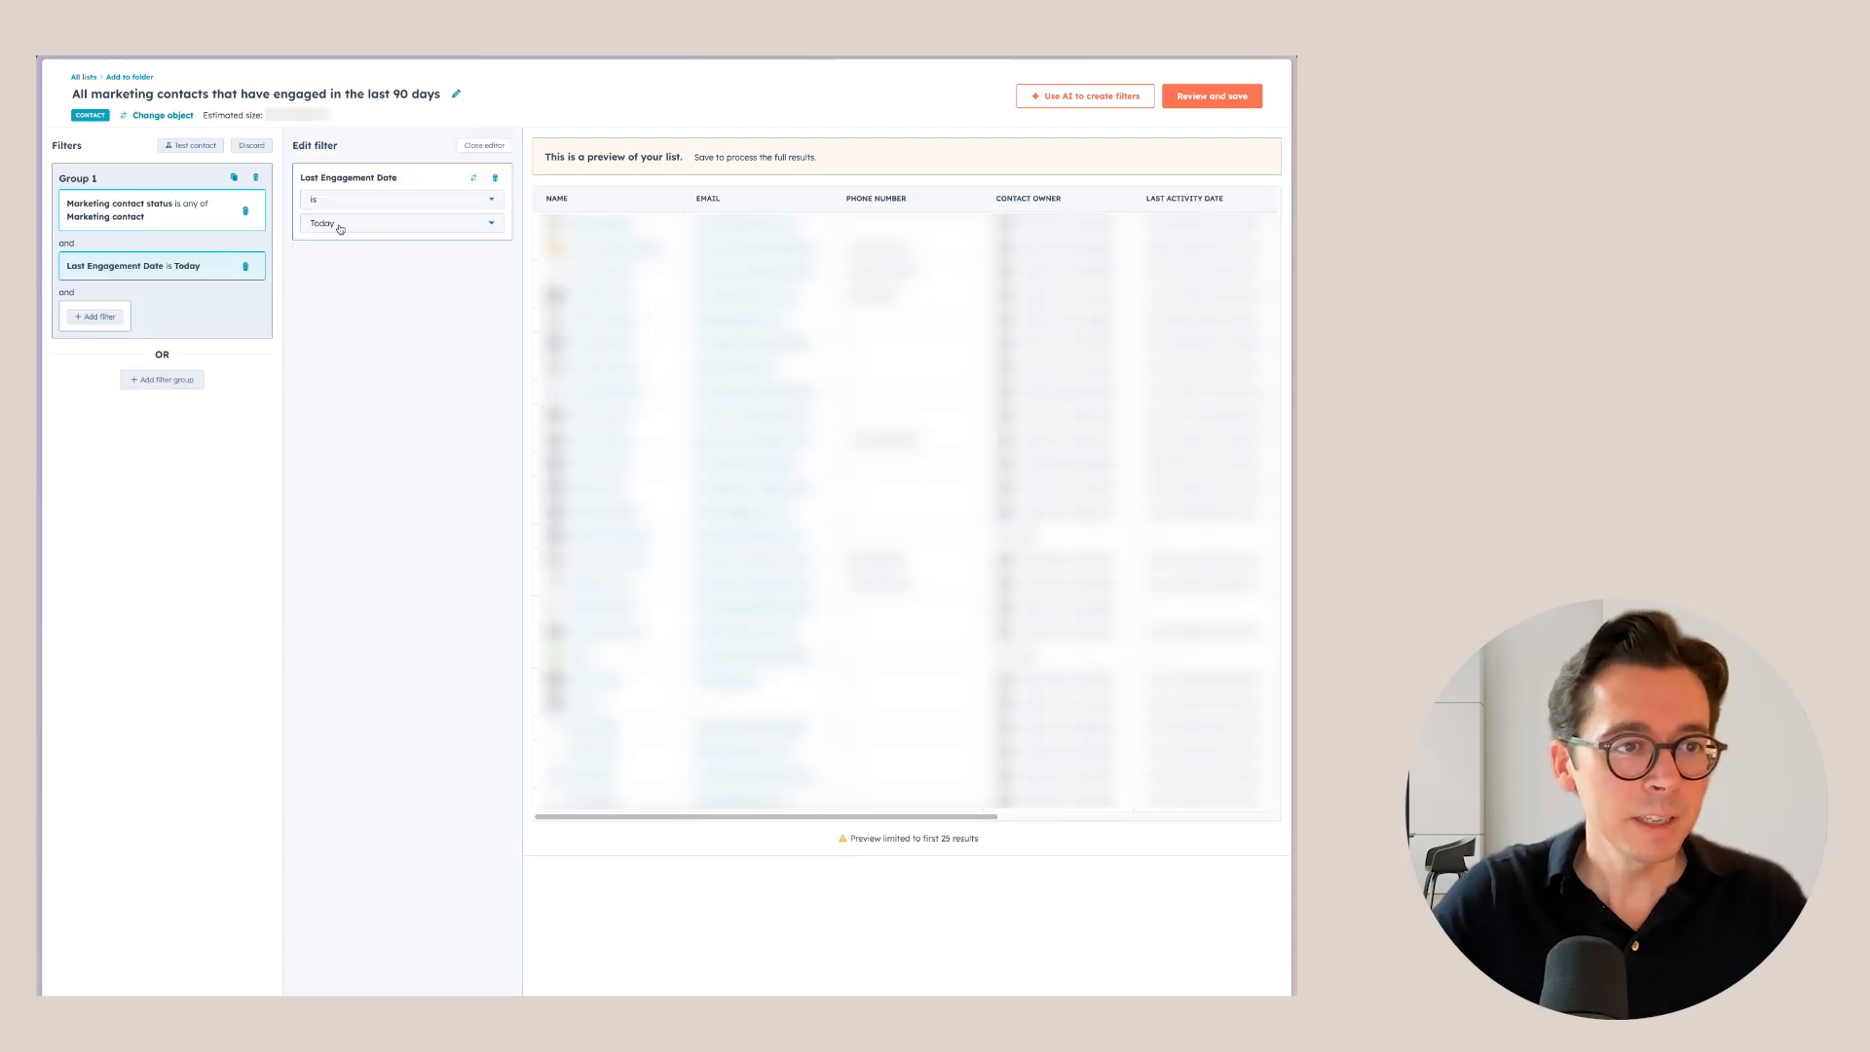
click(350, 199)
click(380, 335)
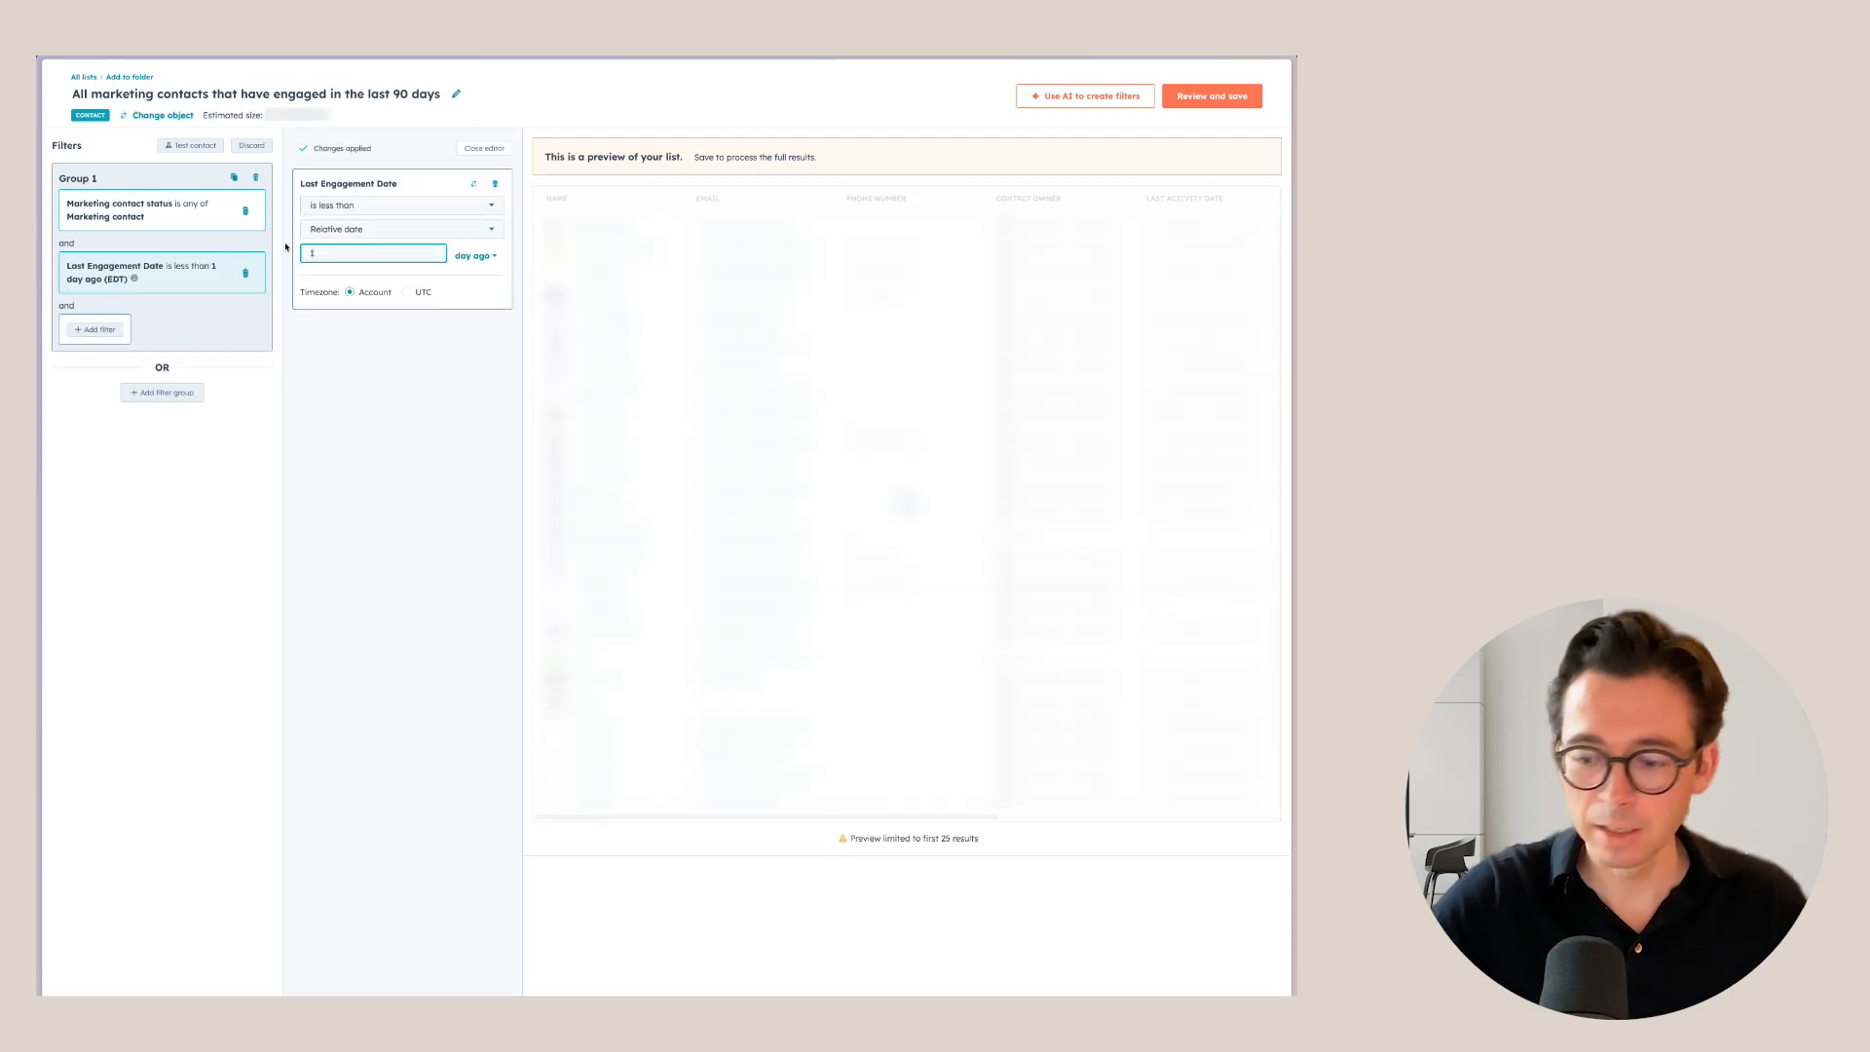
text(90)
click(249, 440)
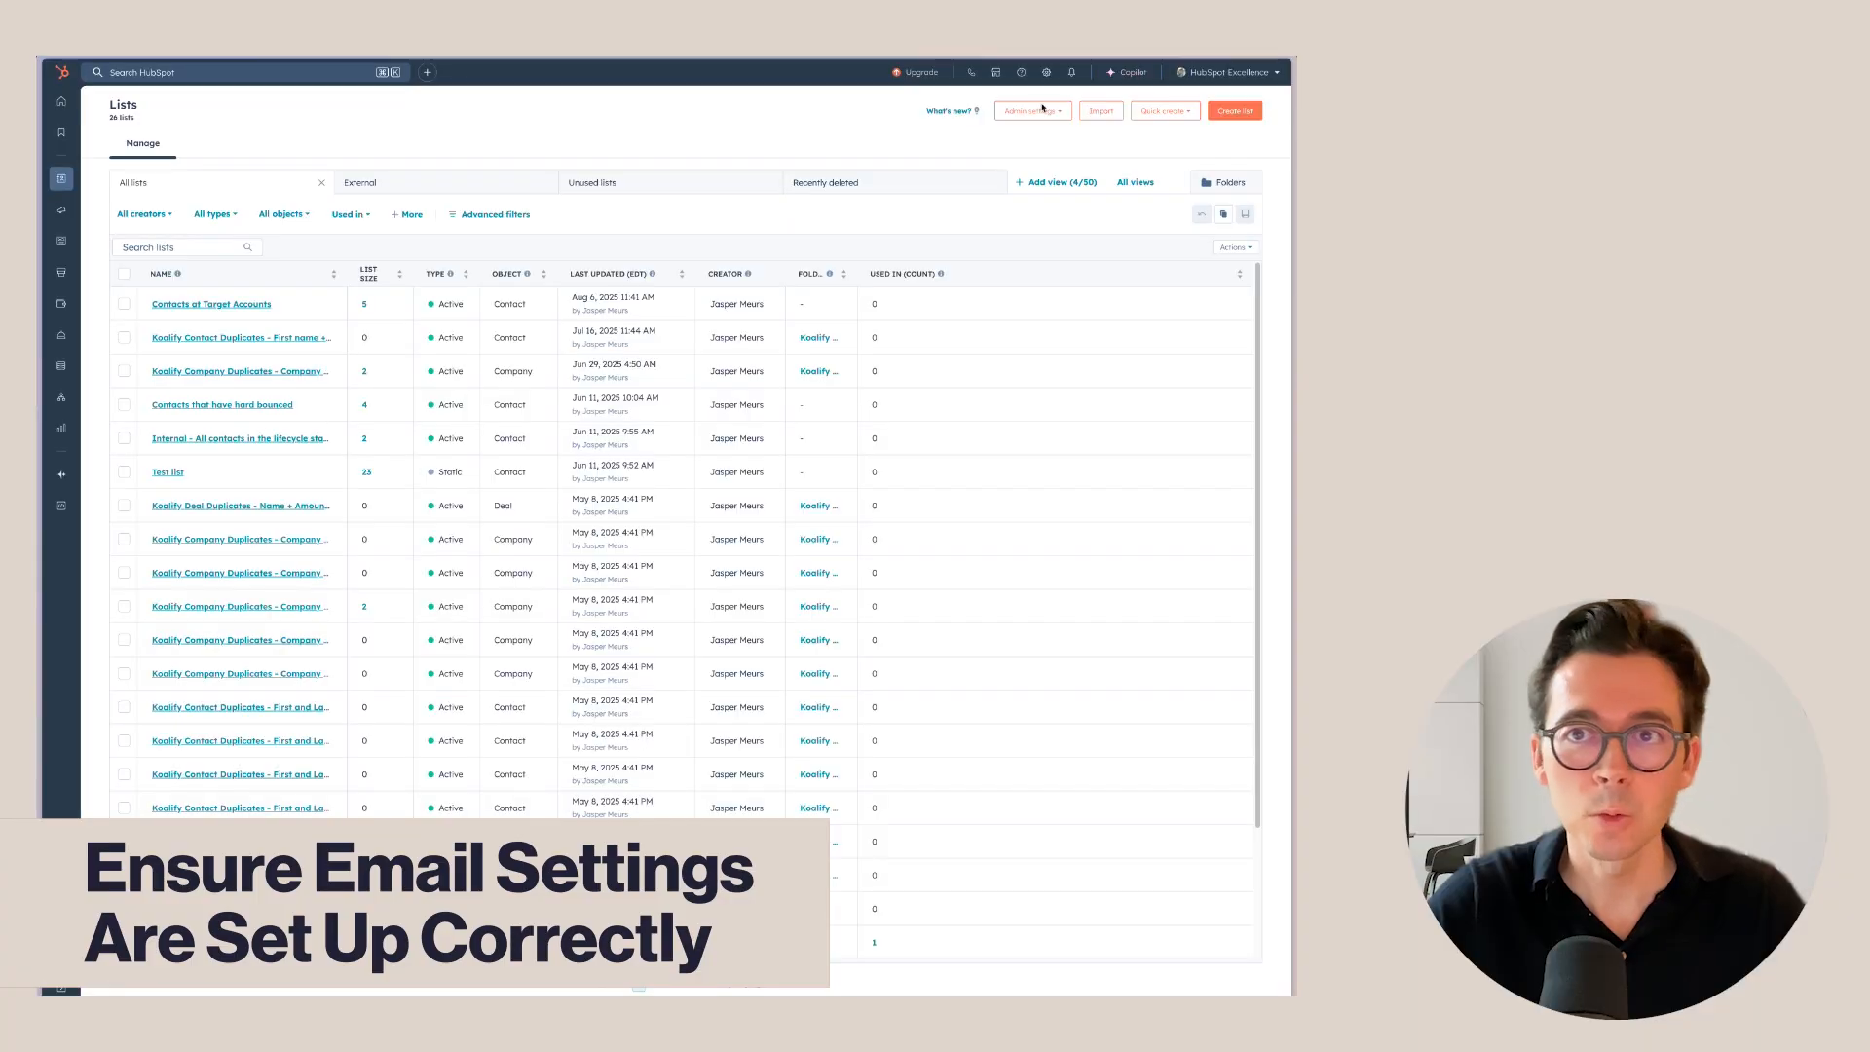
Go to Settings, expand the Marketing group and open Email settings.
click(1047, 70)
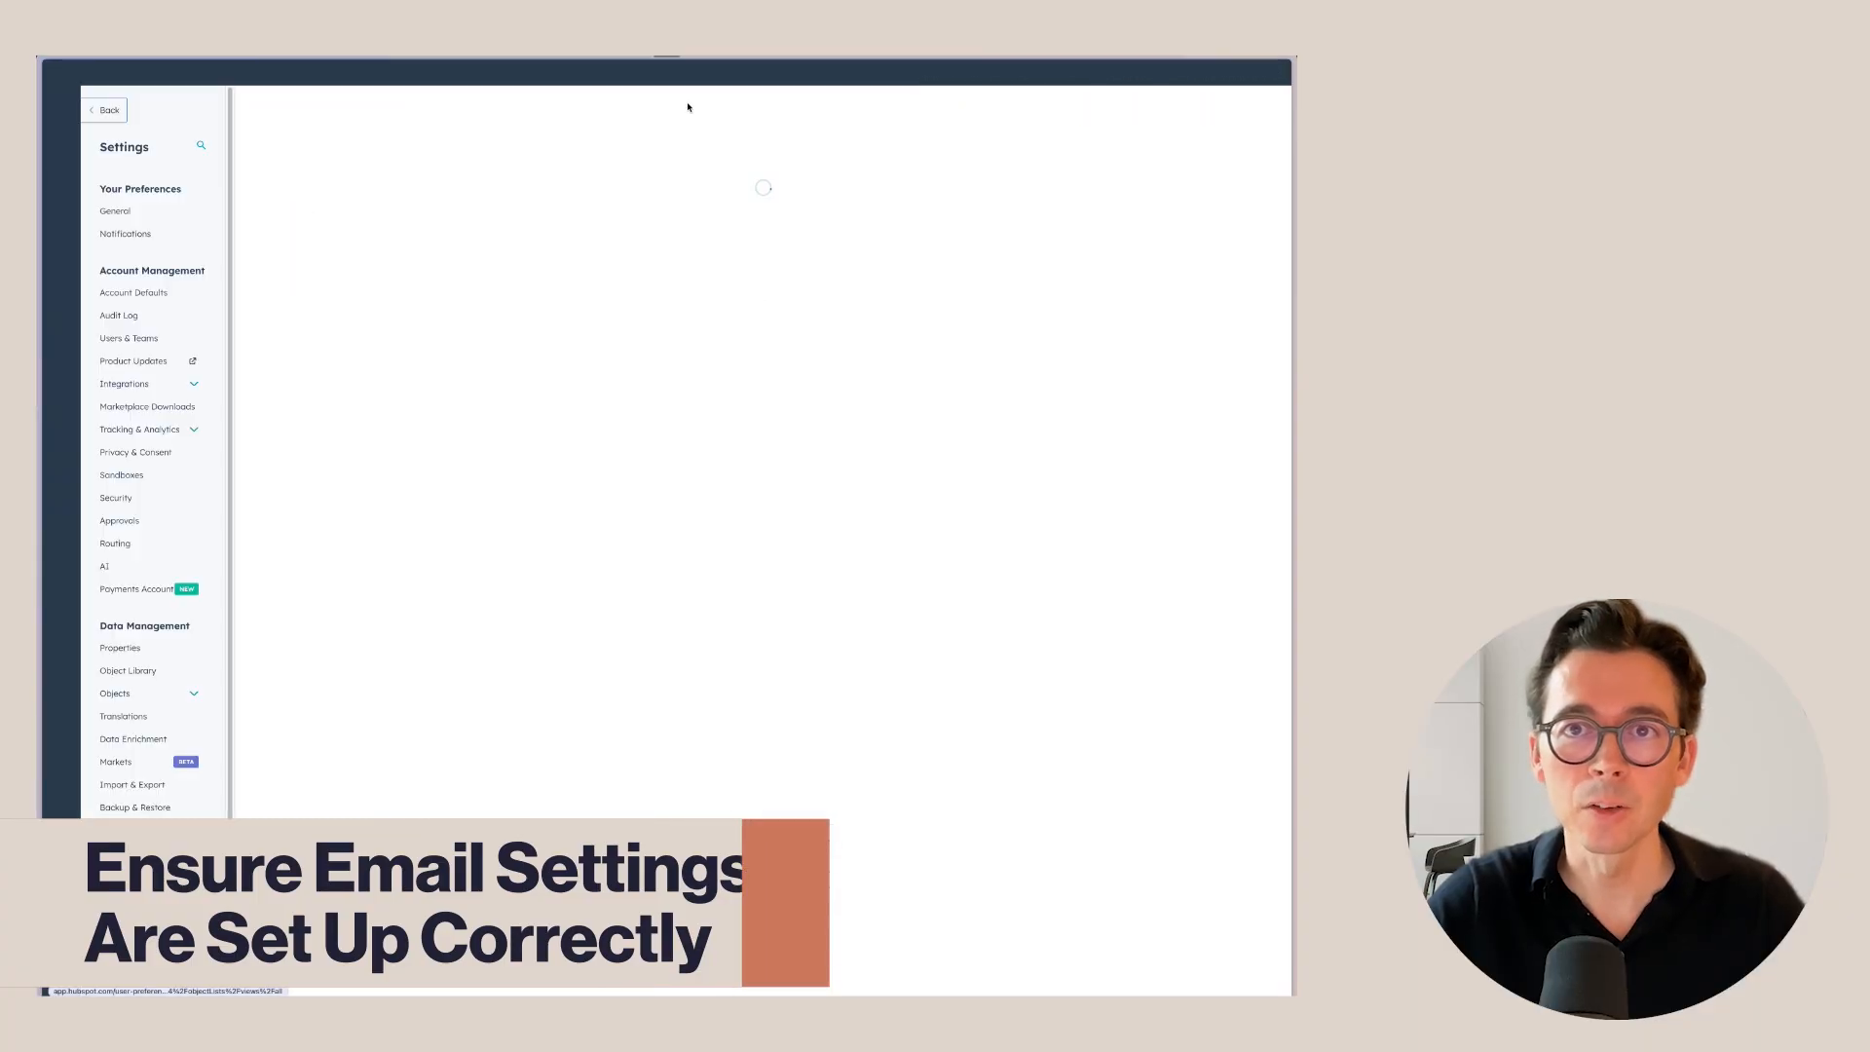
scroll(144, 521, down, 1)
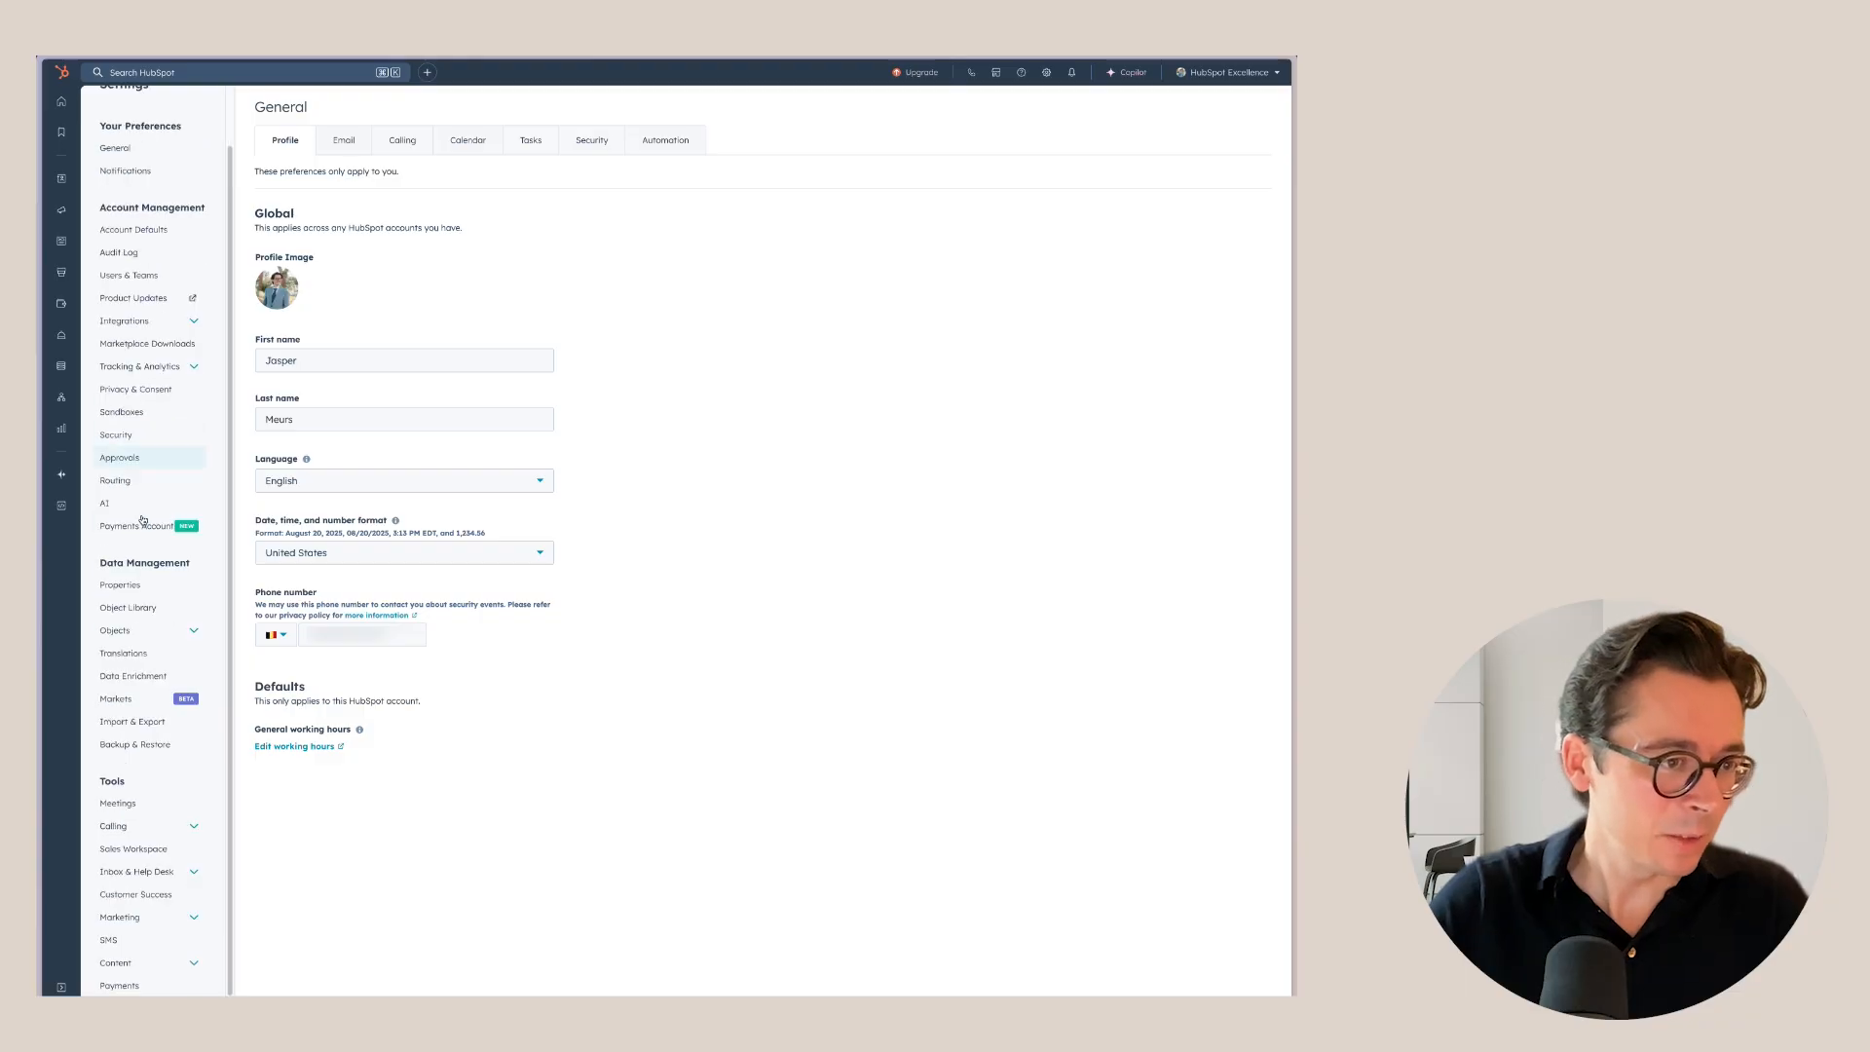
click(170, 916)
scroll(173, 895, down, 2)
click(146, 849)
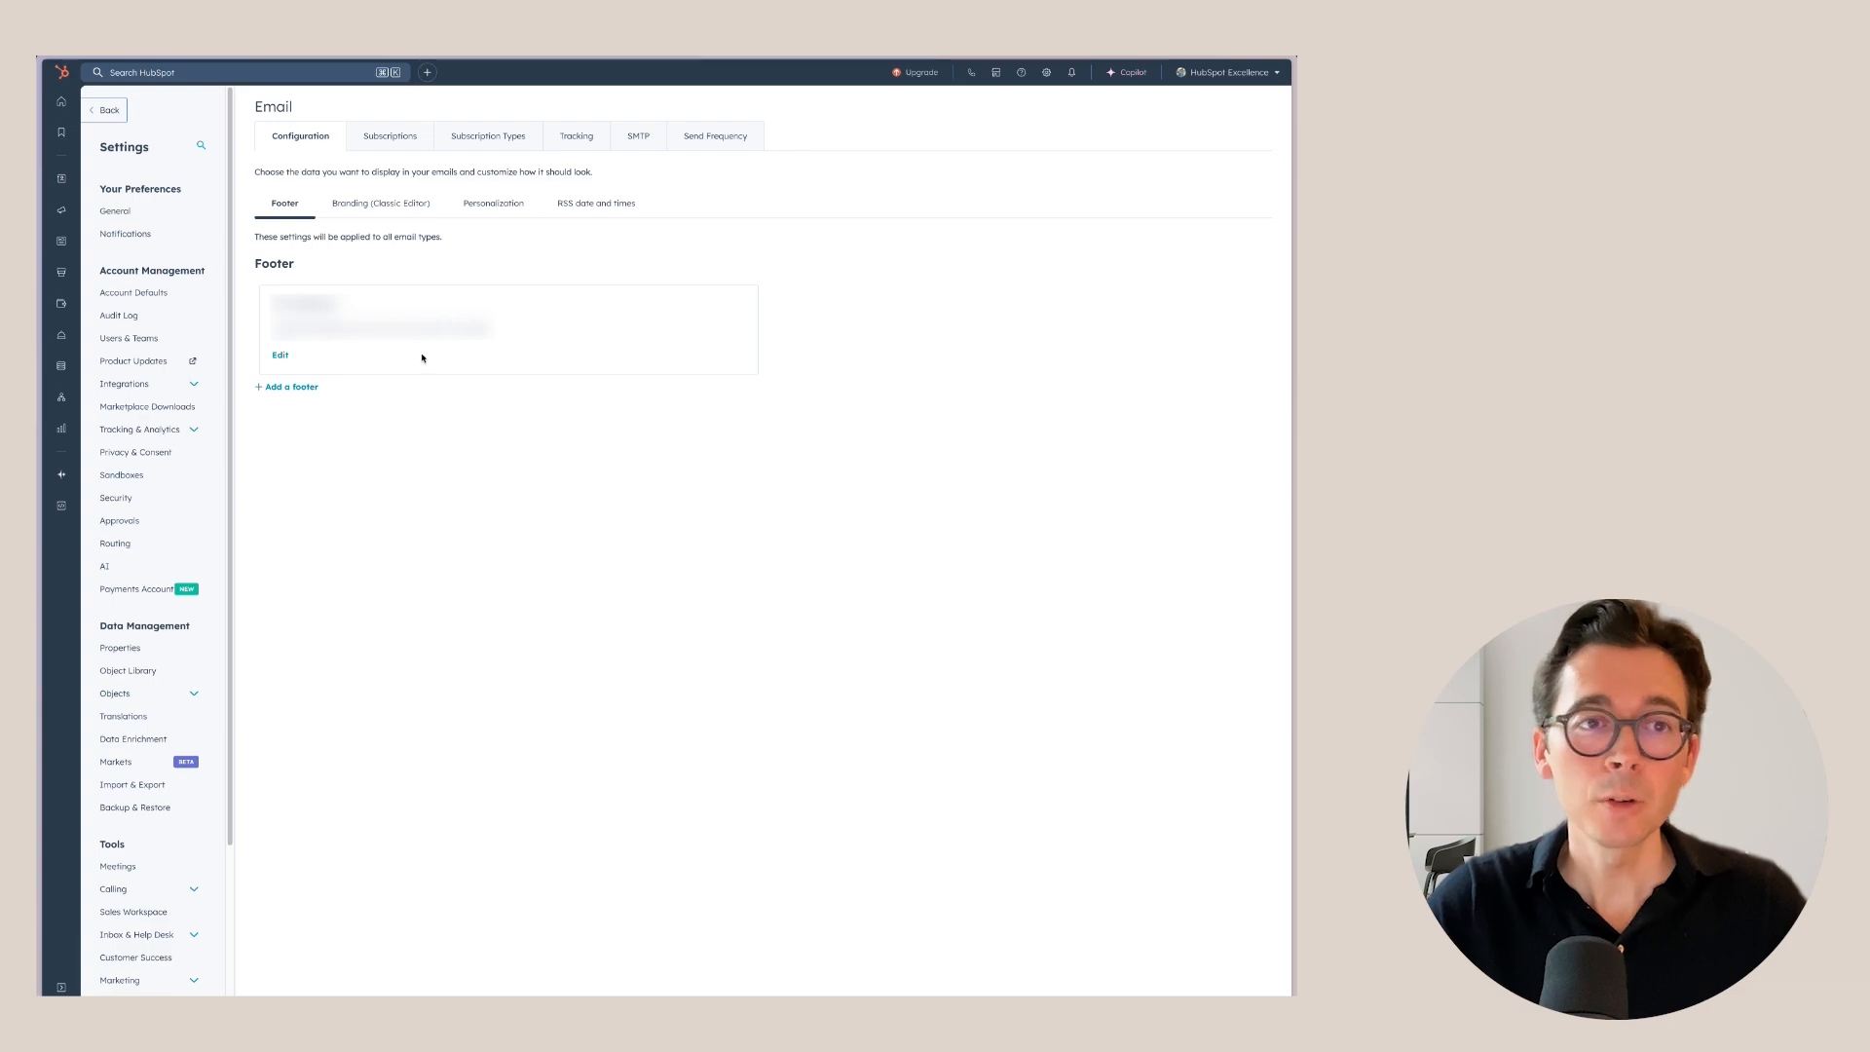
Check the First name default in the Personalization contact defaults, then view Subscriptions.
click(507, 207)
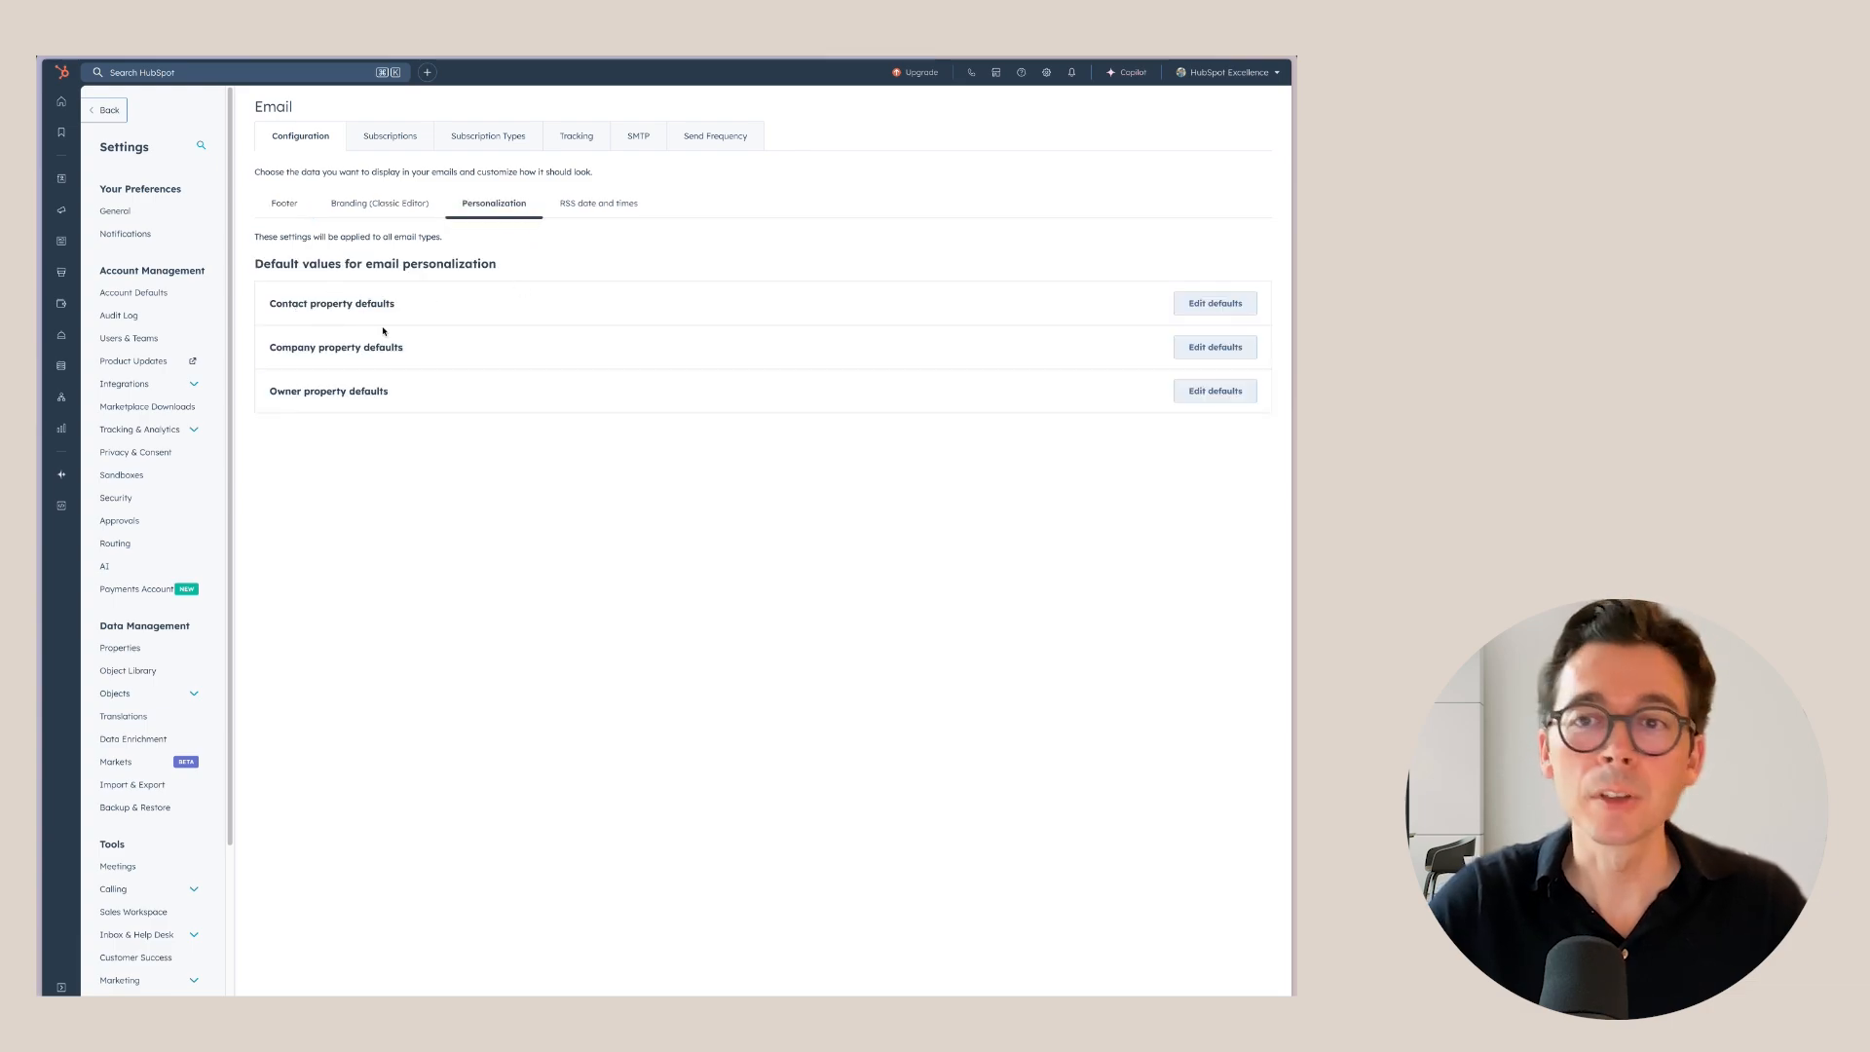
click(1194, 302)
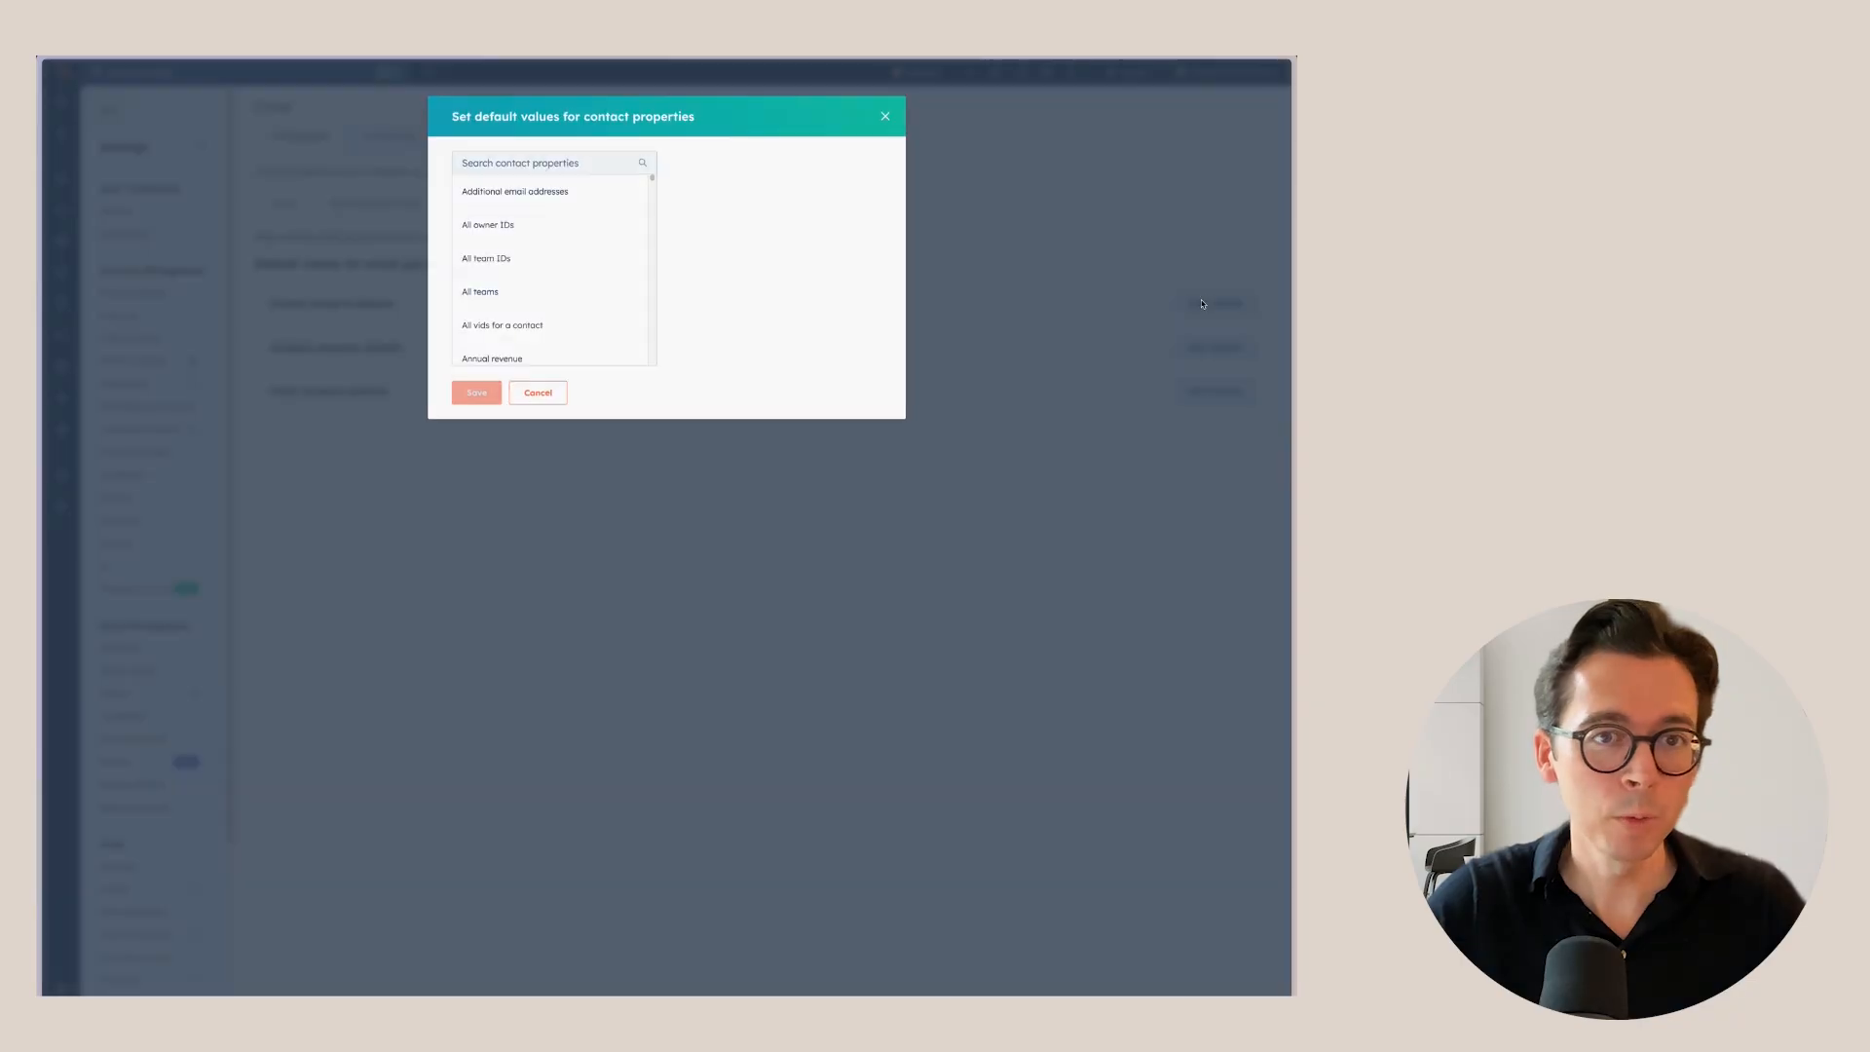
click(523, 165)
text(f)
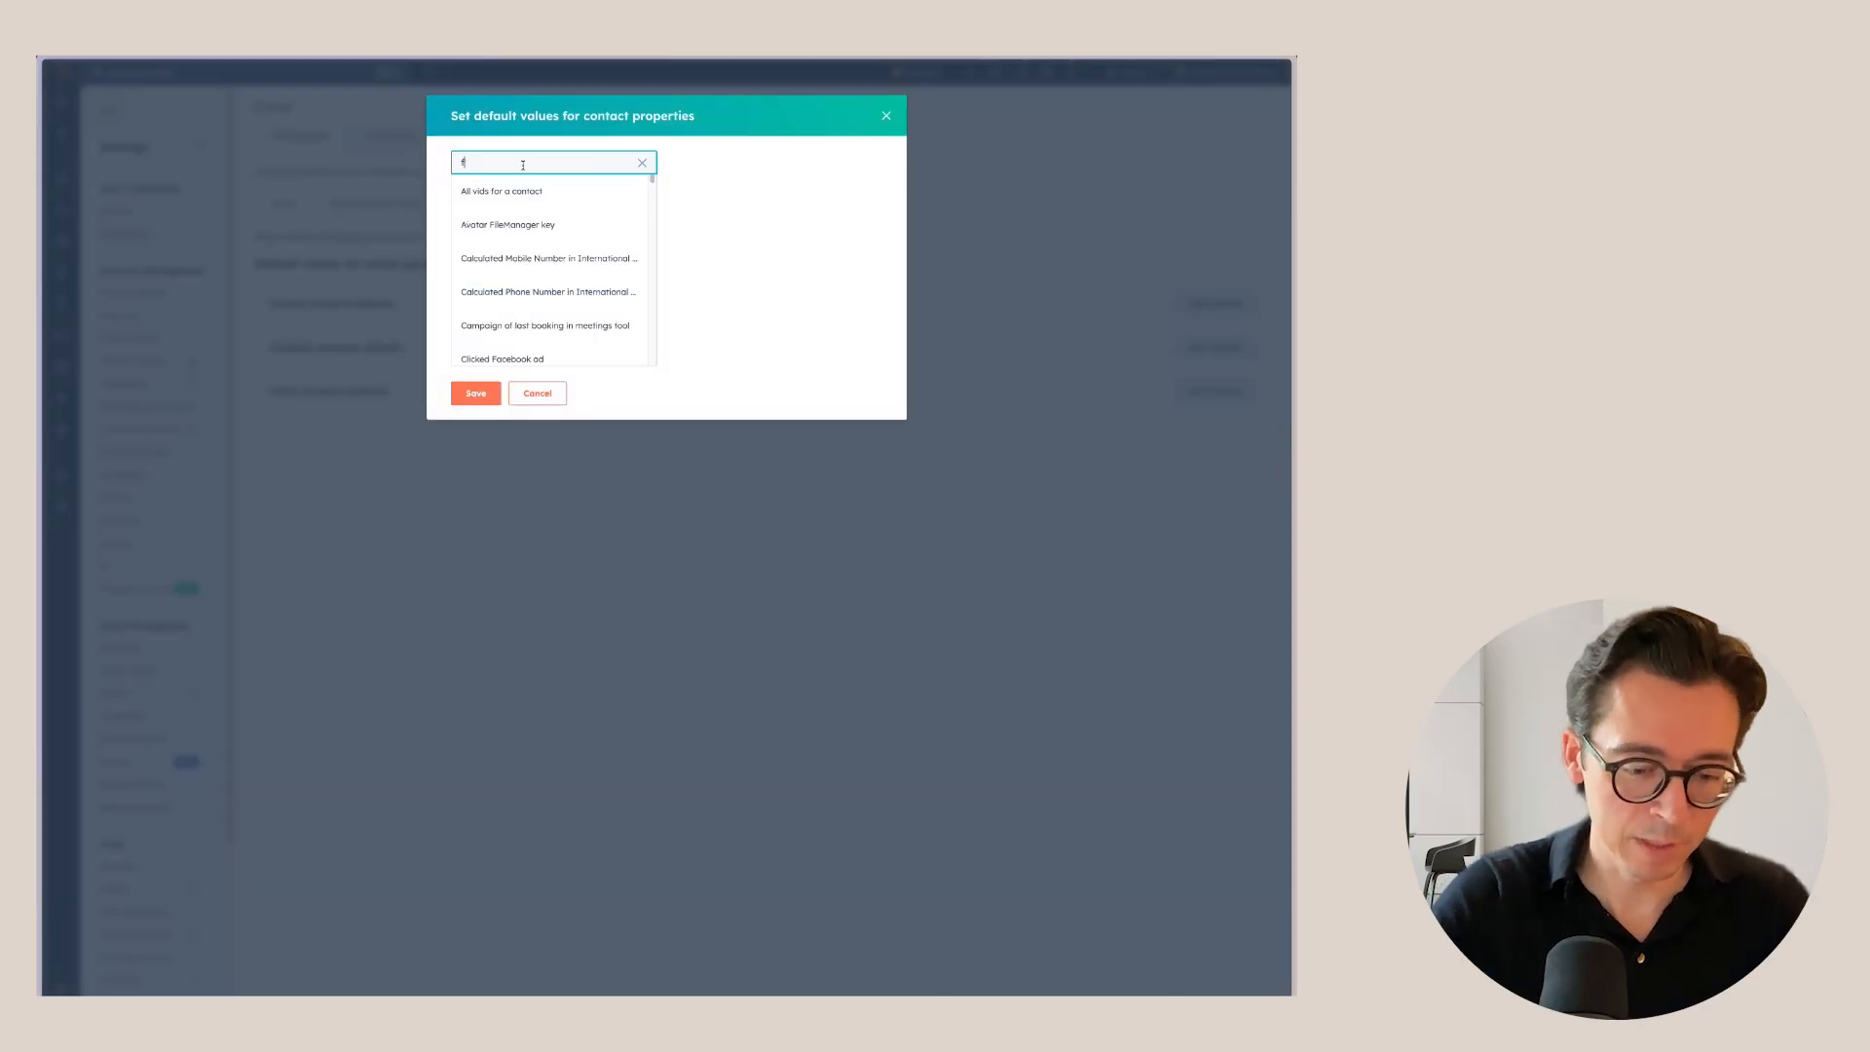
text(irst name)
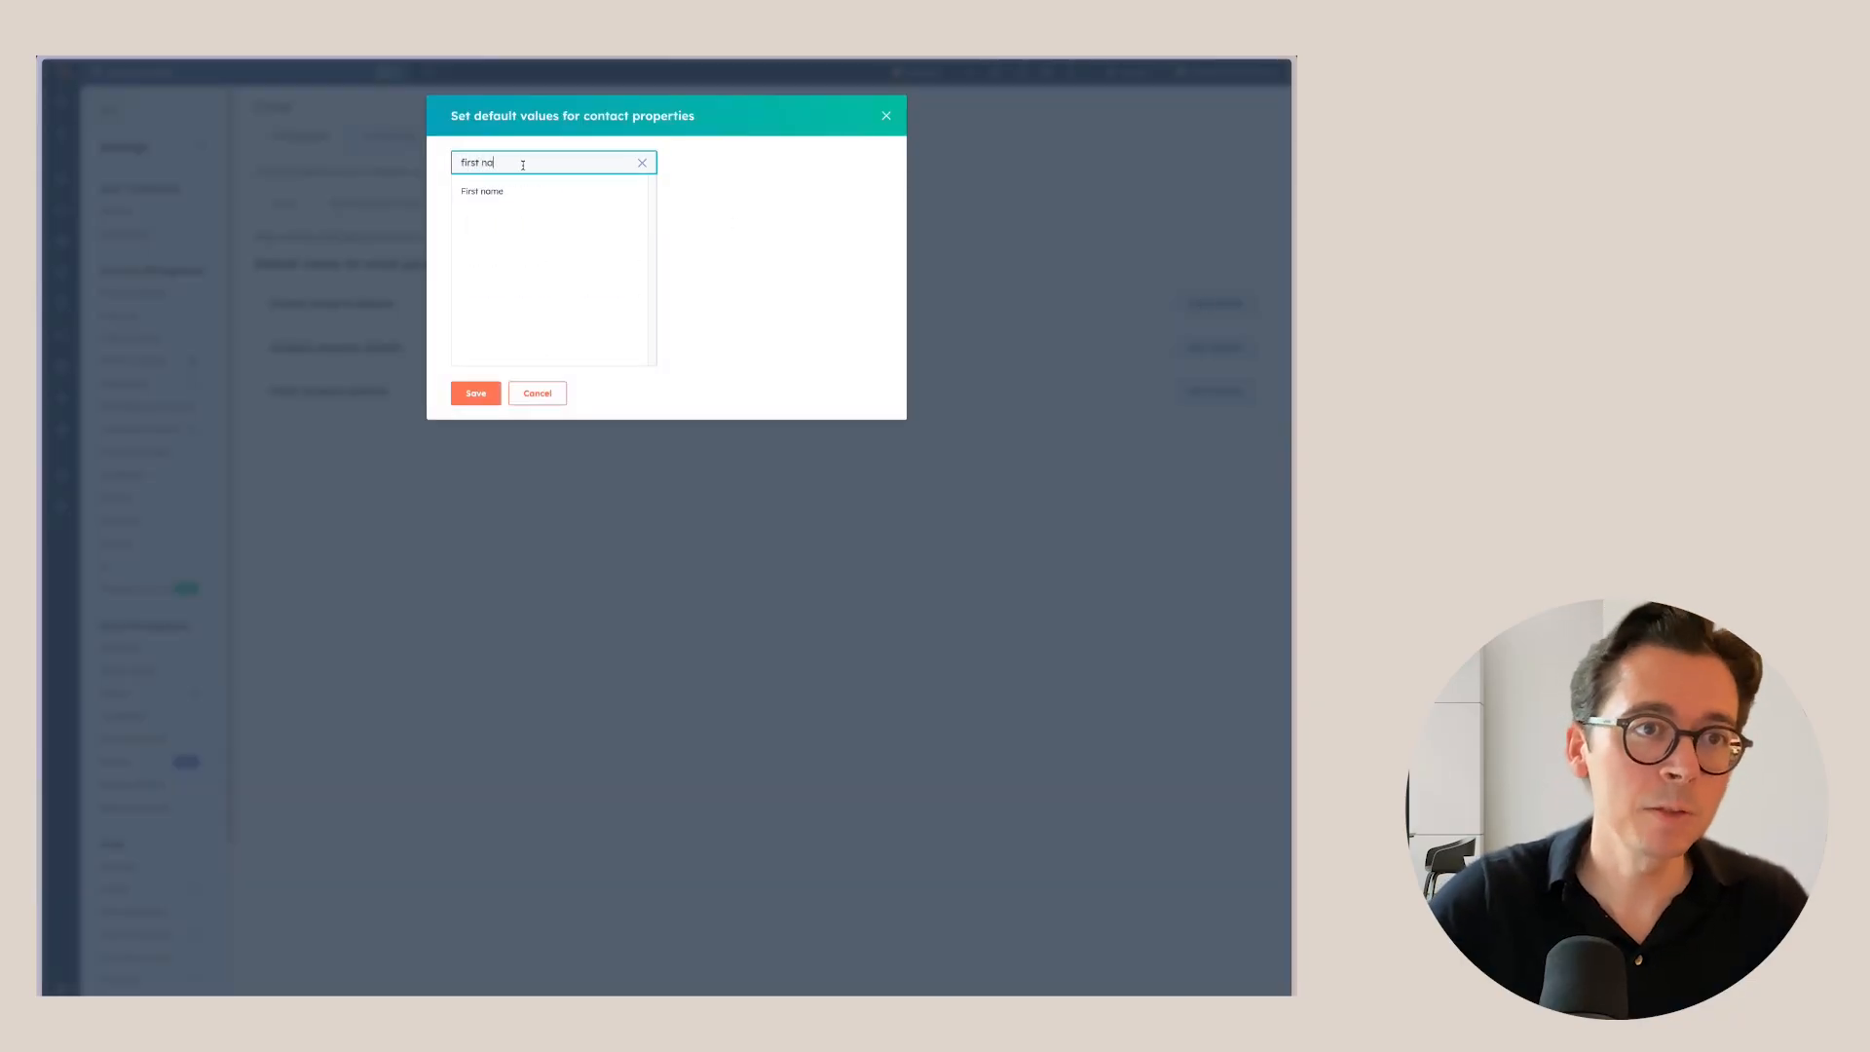
click(531, 193)
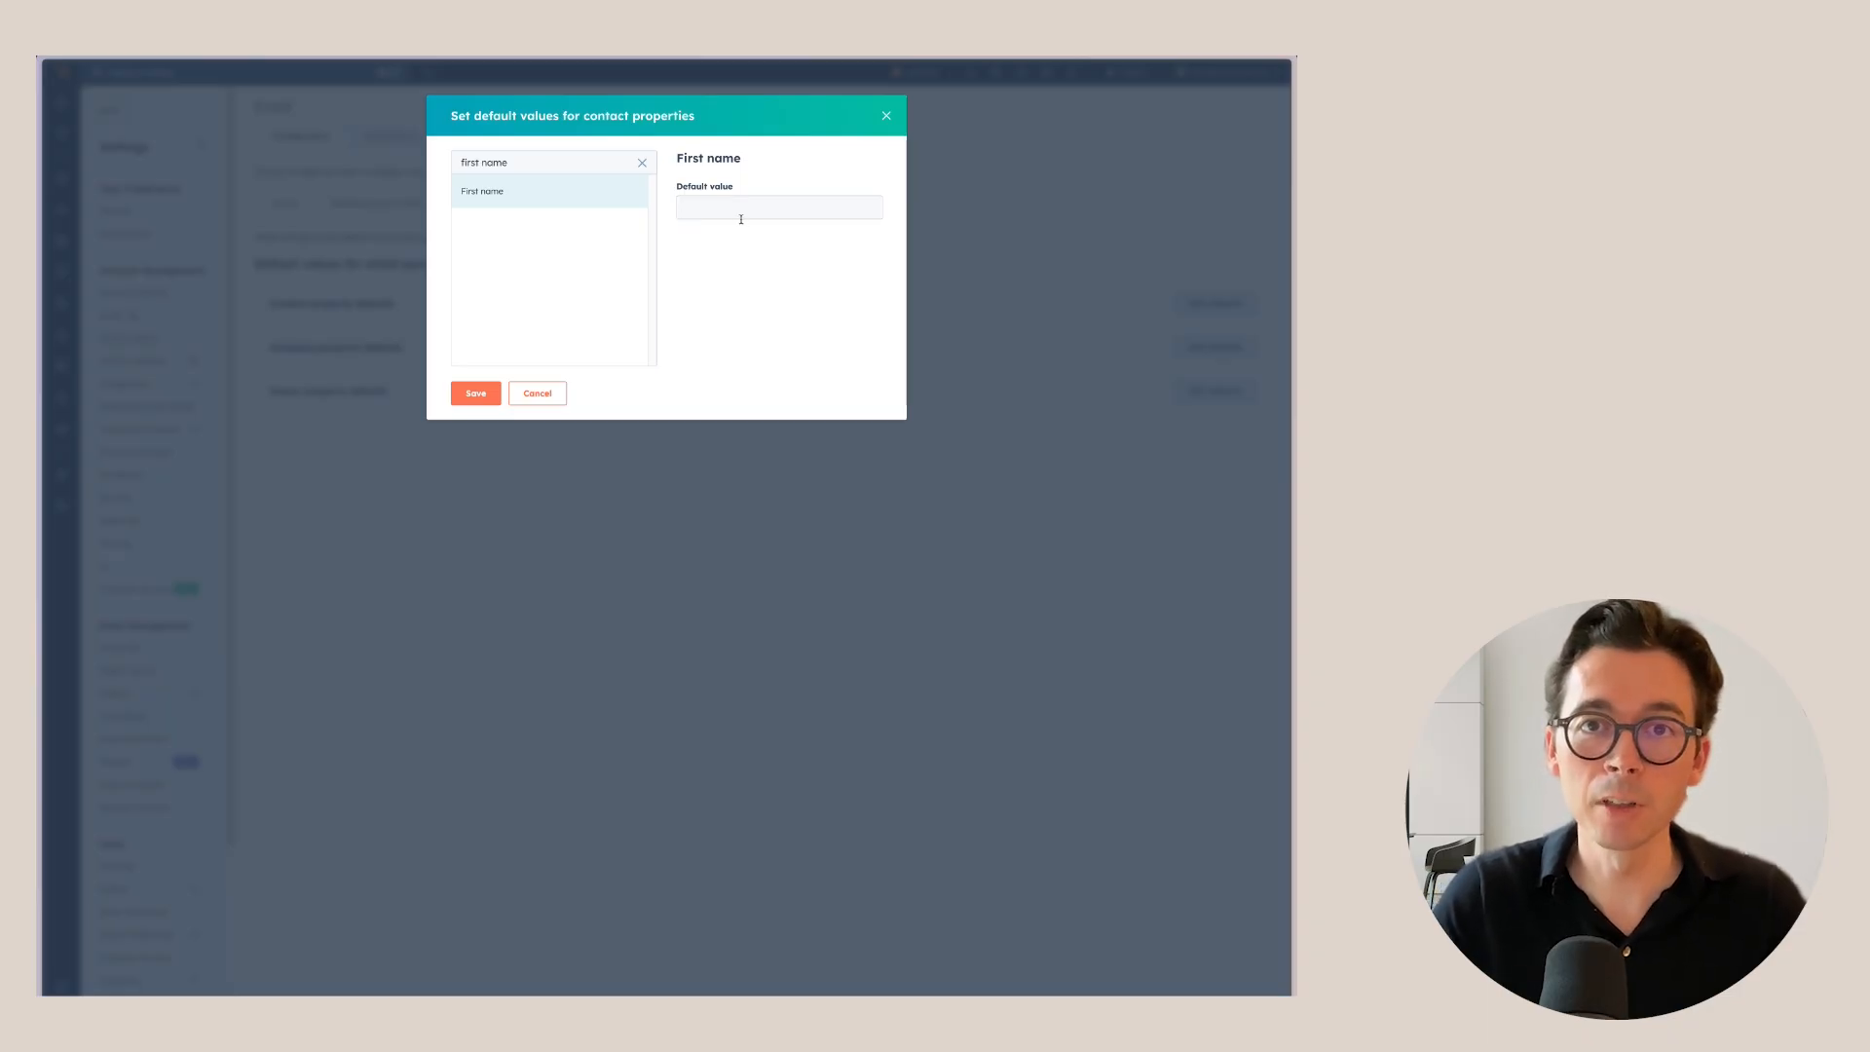
click(887, 116)
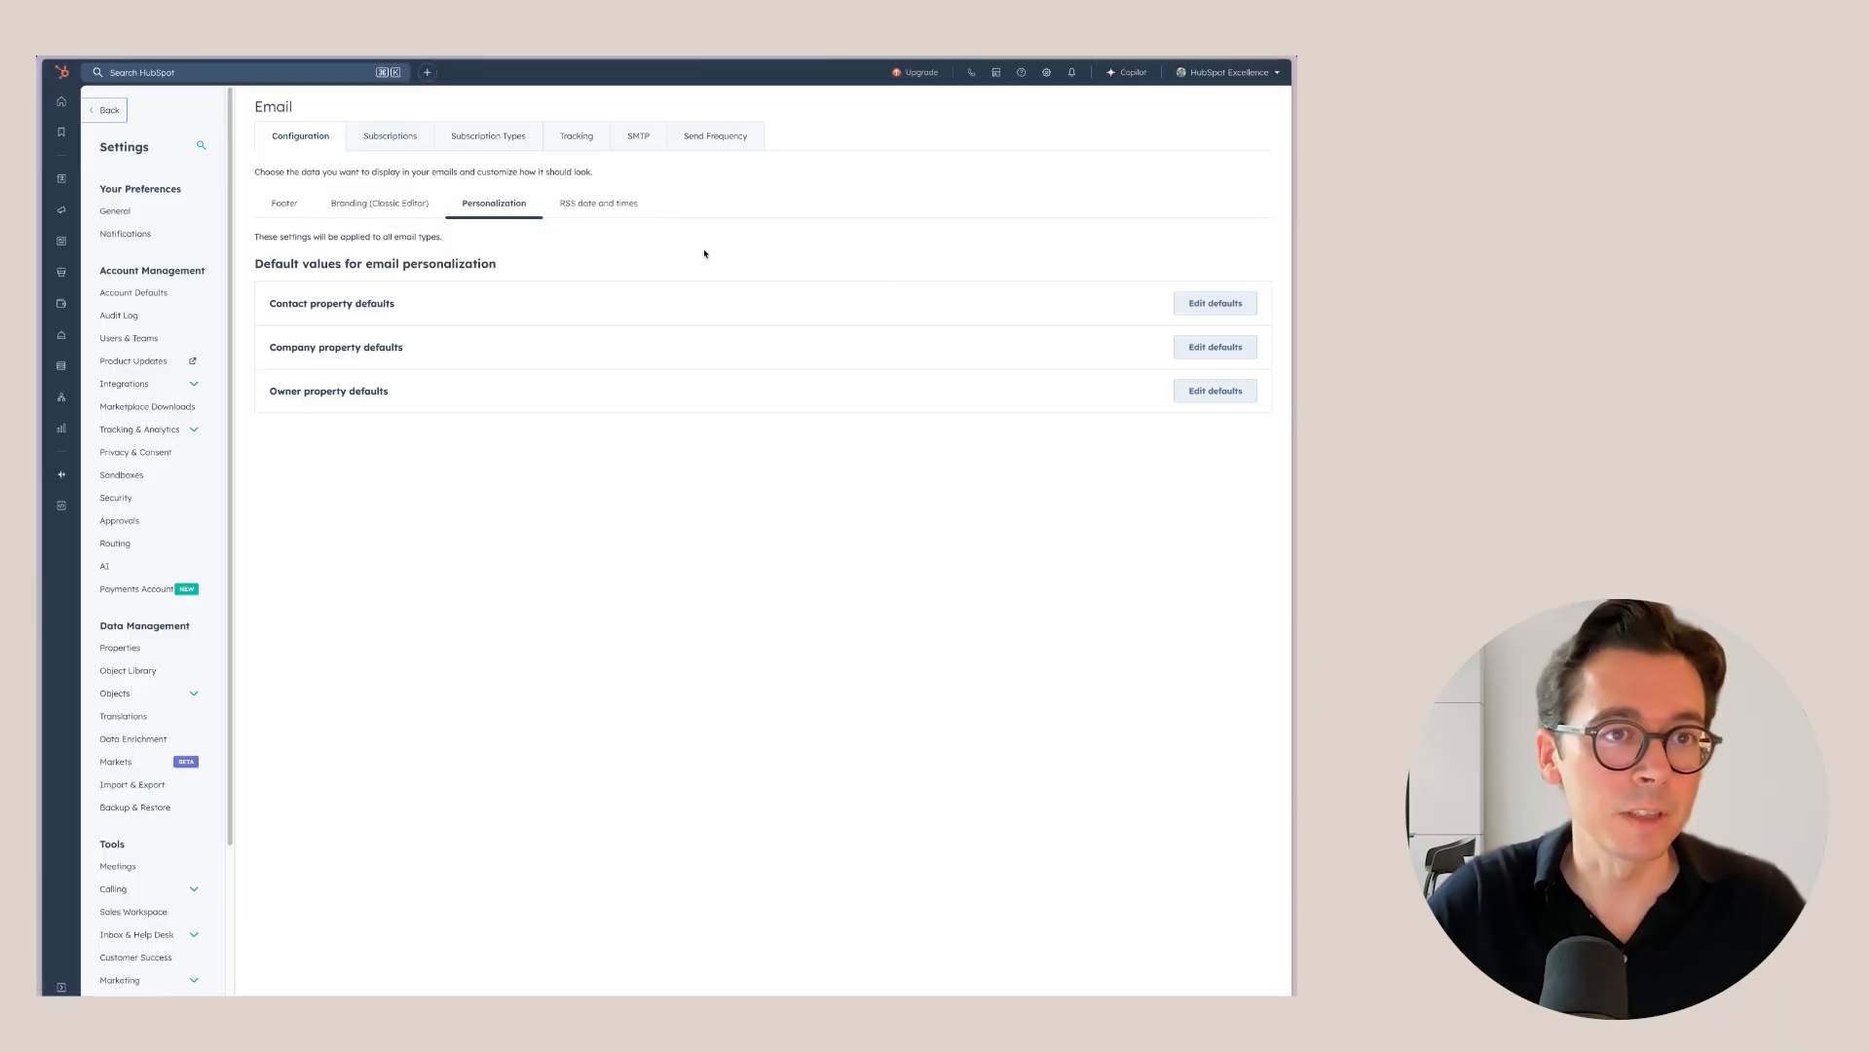
click(408, 140)
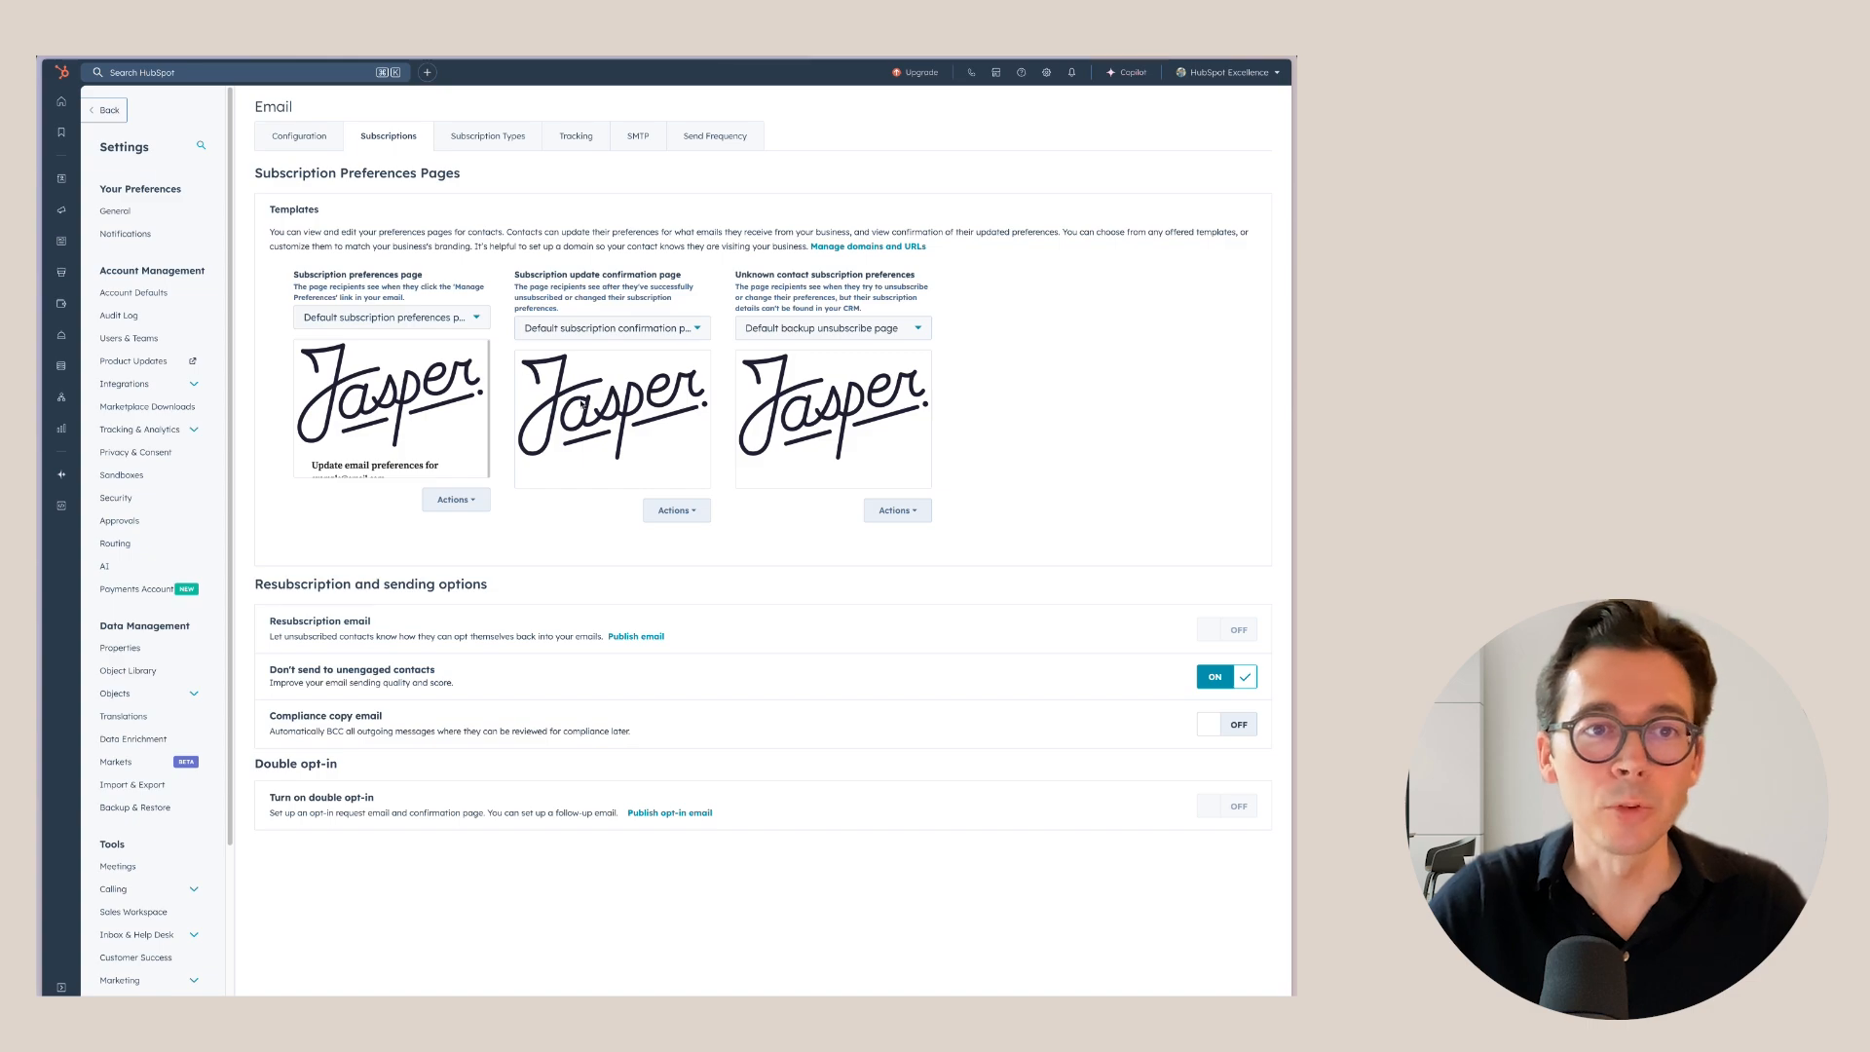
Open and dismiss the Actions menu for the subscription preferences page template.
click(465, 500)
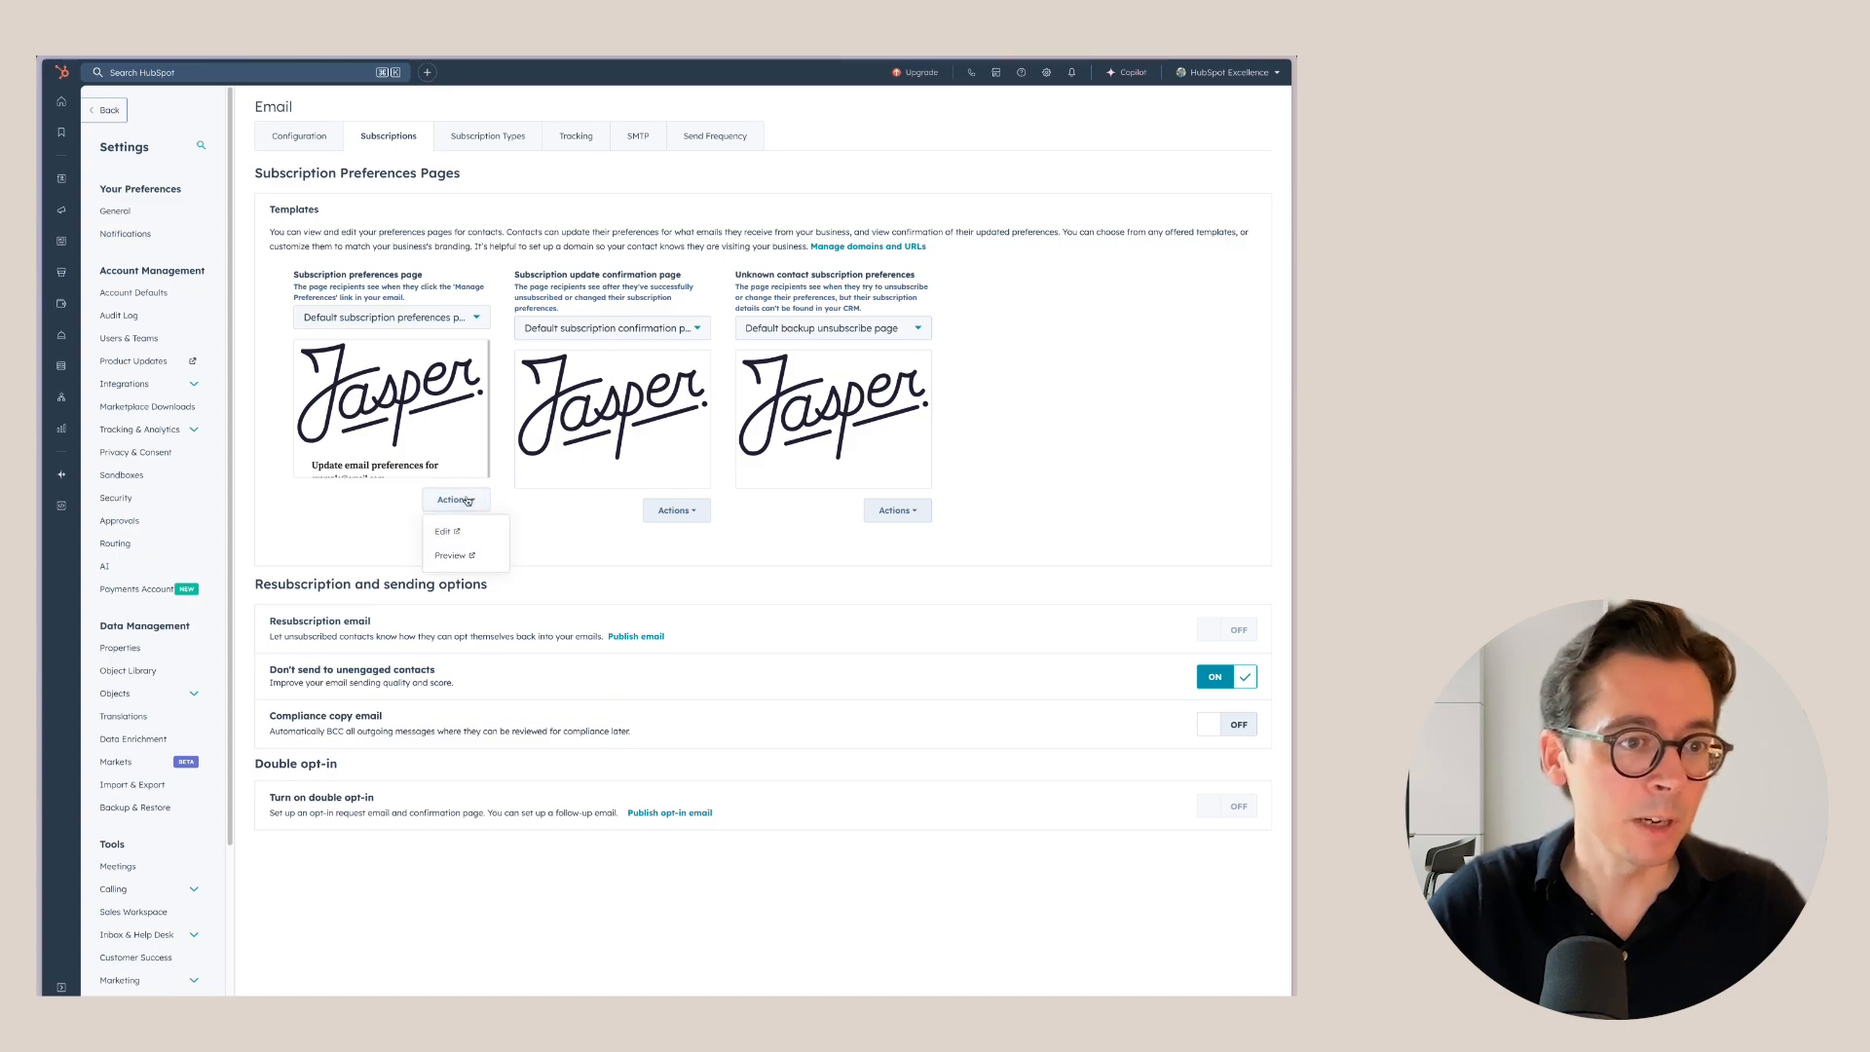
click(393, 529)
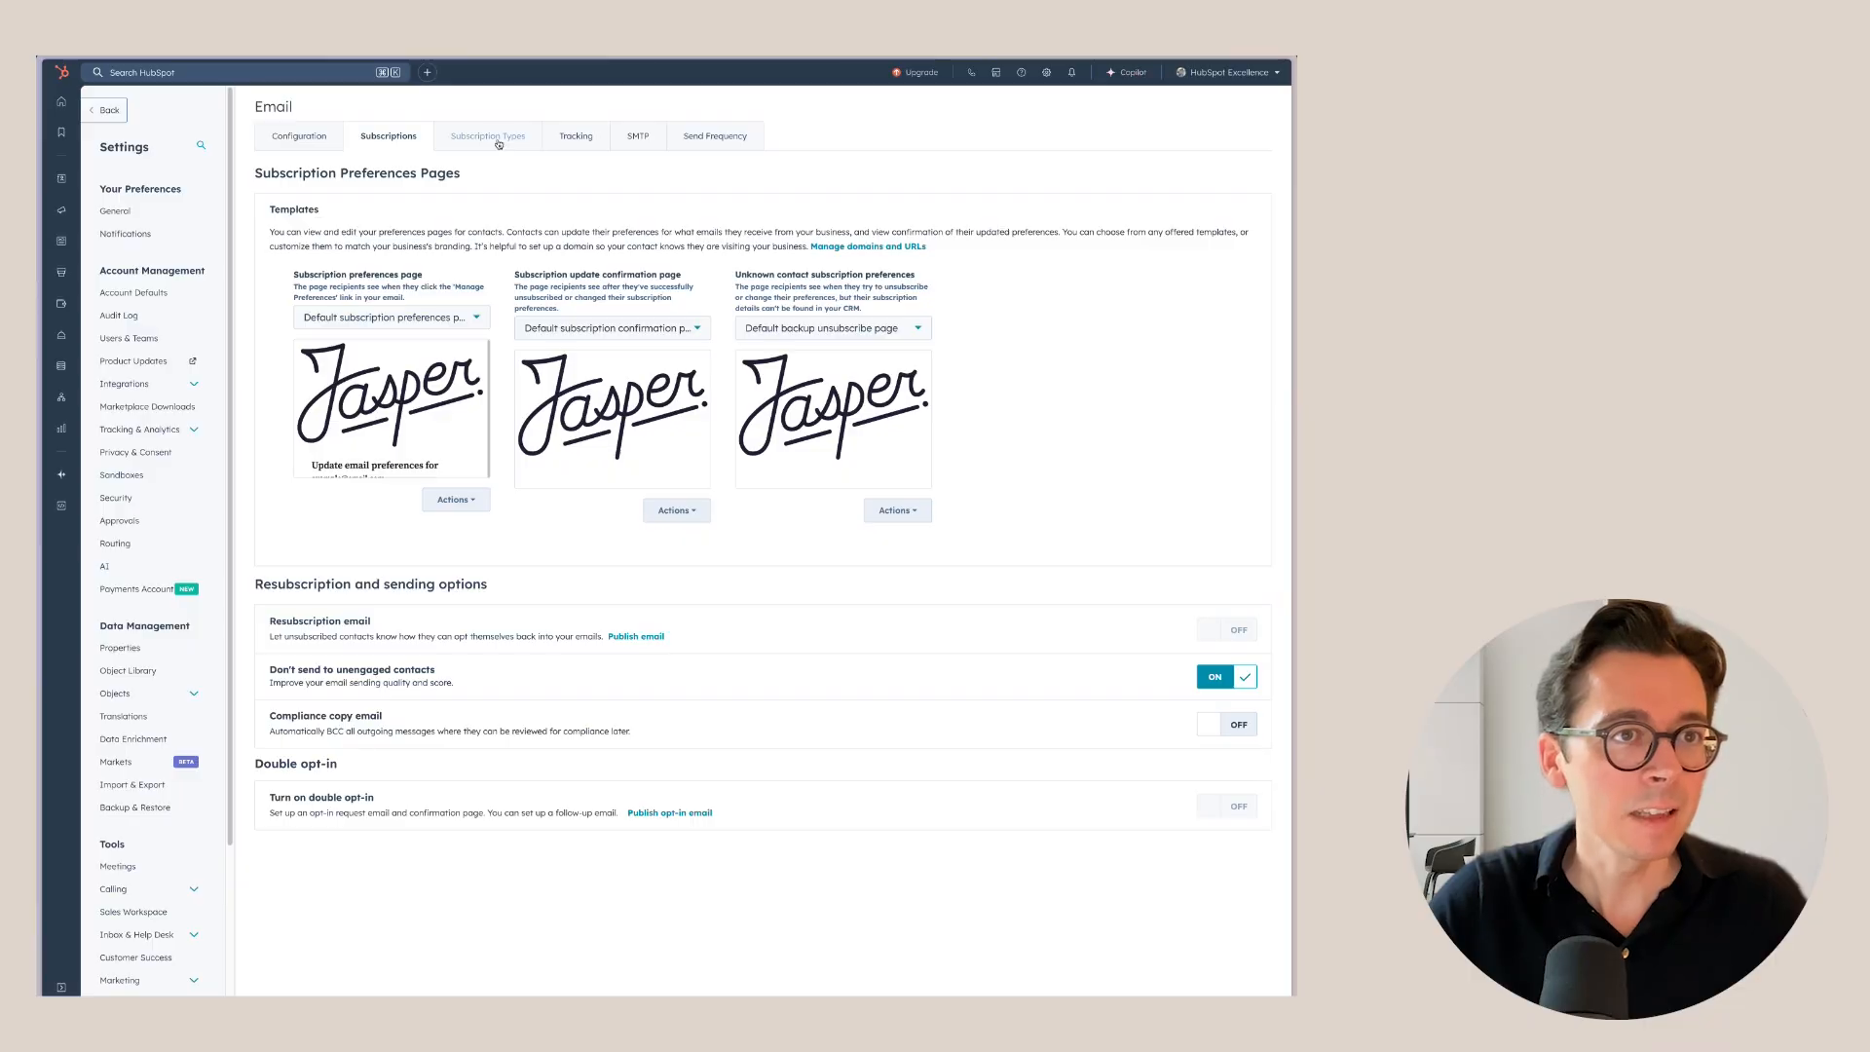
Show the Subscription Types tab listing Marketing Information, Customer Service Communication and One to One.
click(498, 142)
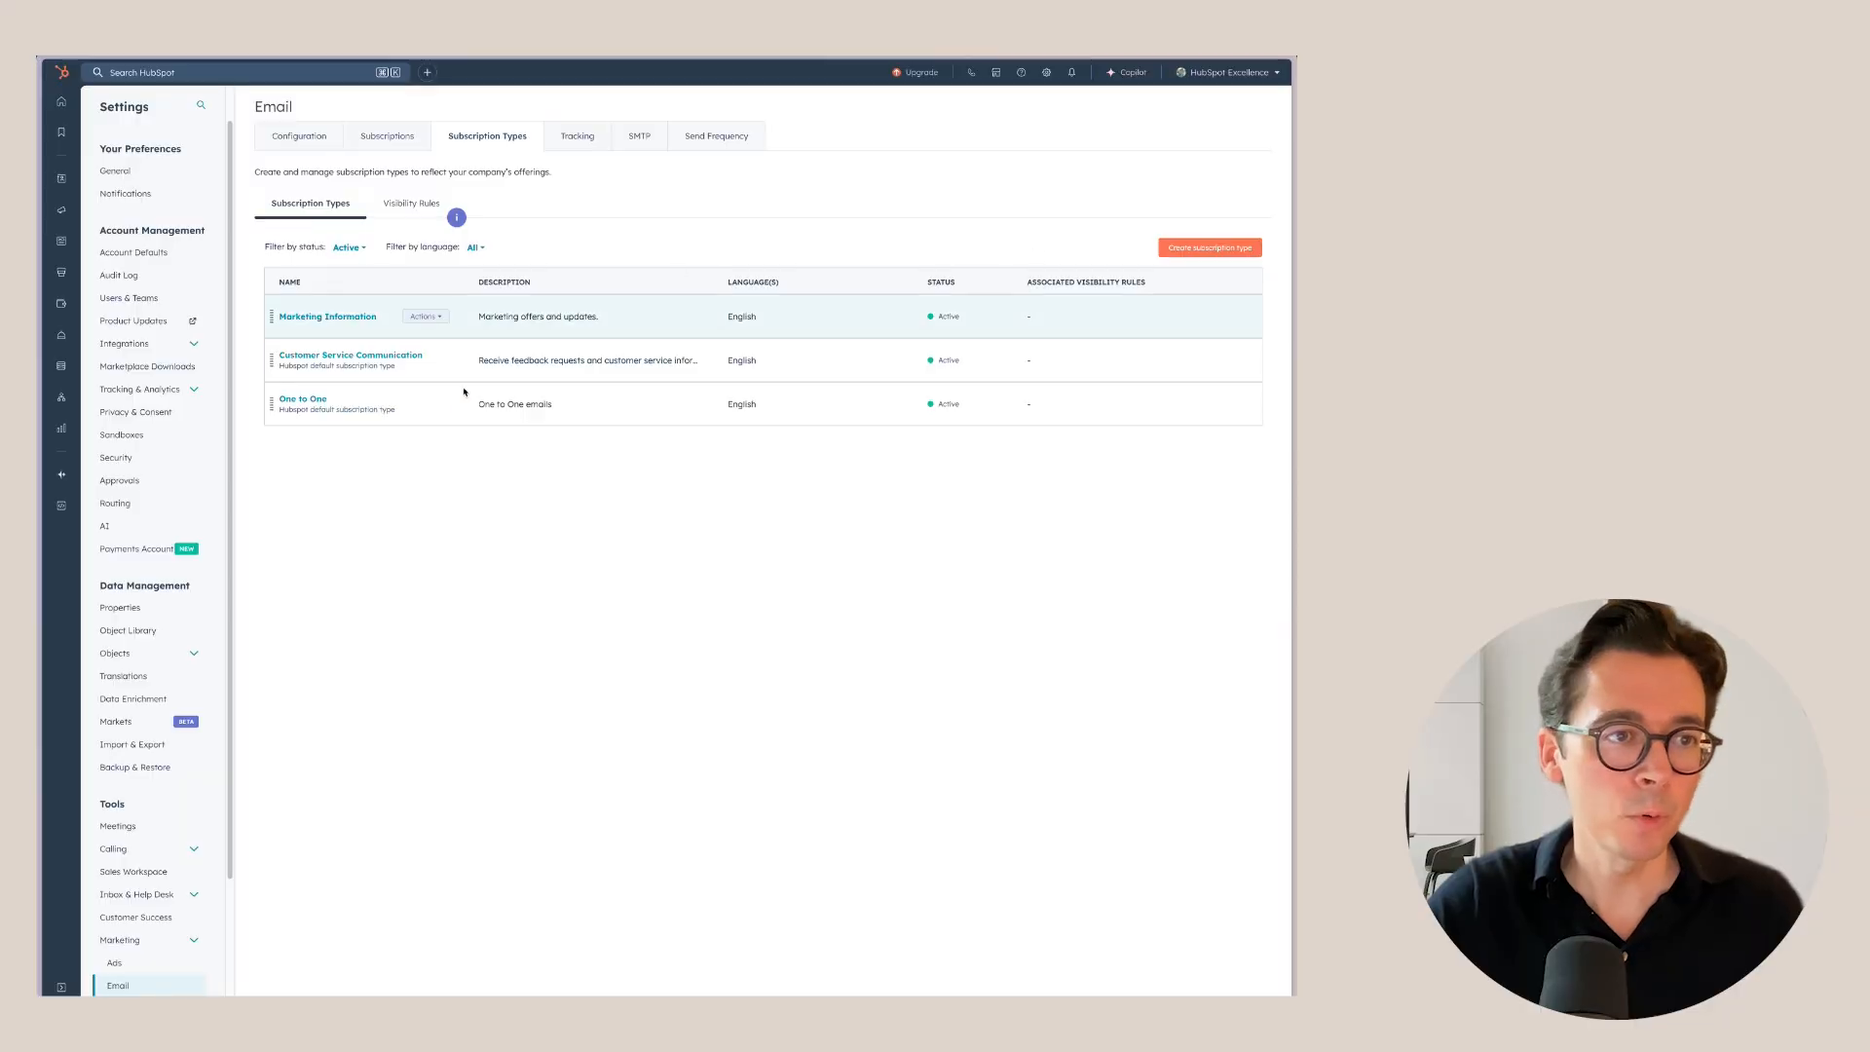
Open the edit panel for the Marketing Information subscription type.
click(345, 321)
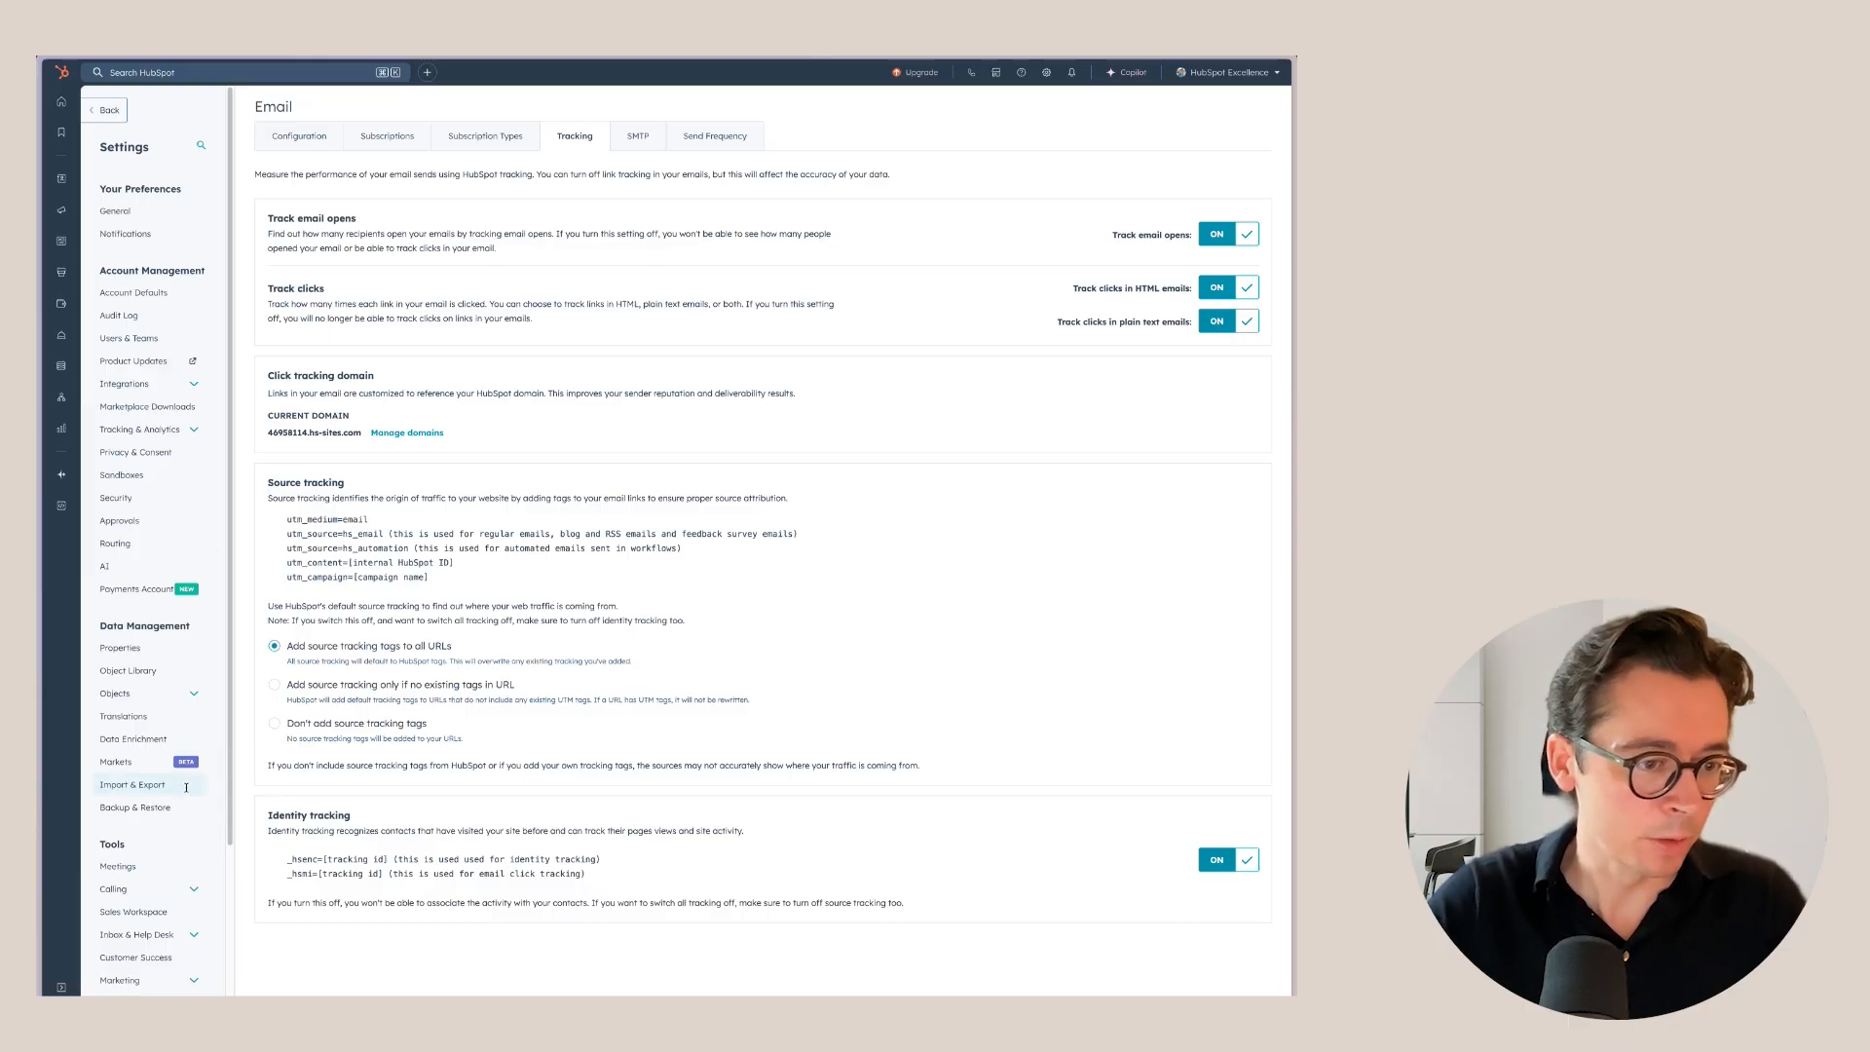
Open Domains & URLs from the Content settings group to review connected domains.
scroll(186, 787, down, 2)
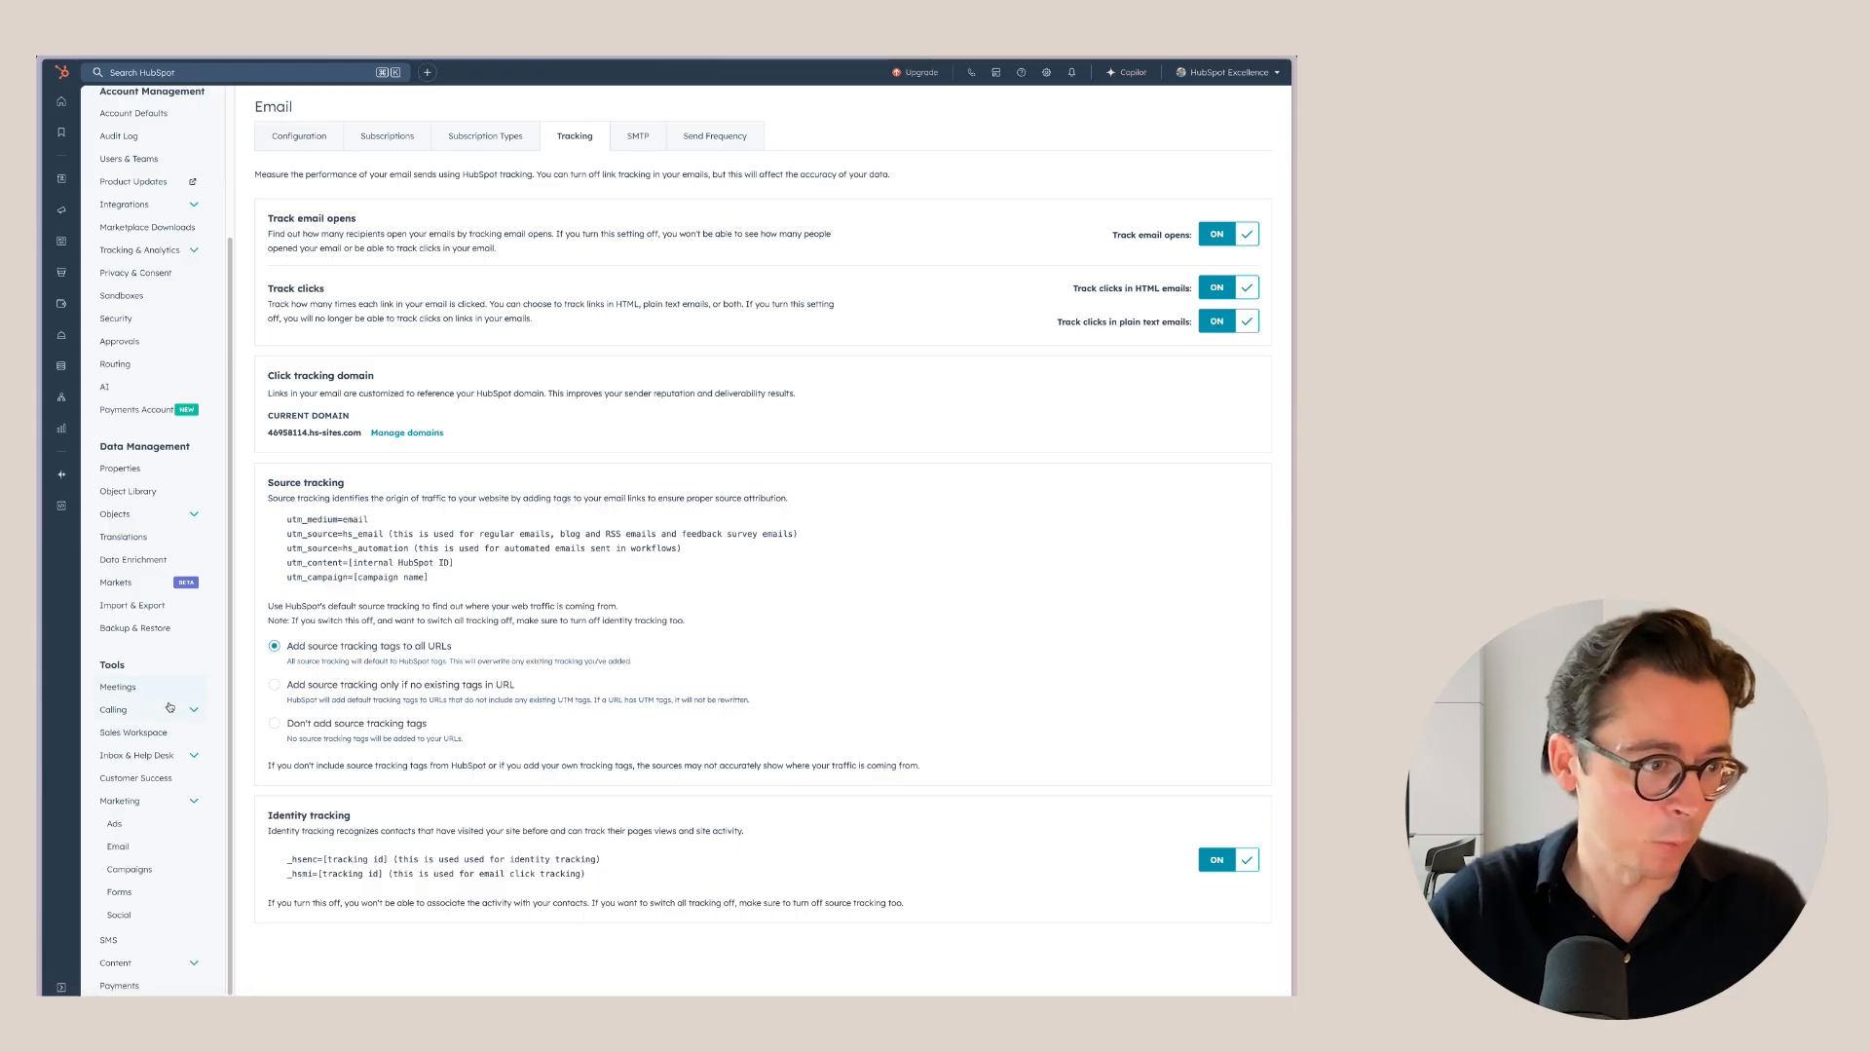
click(194, 964)
scroll(194, 969, down, 2)
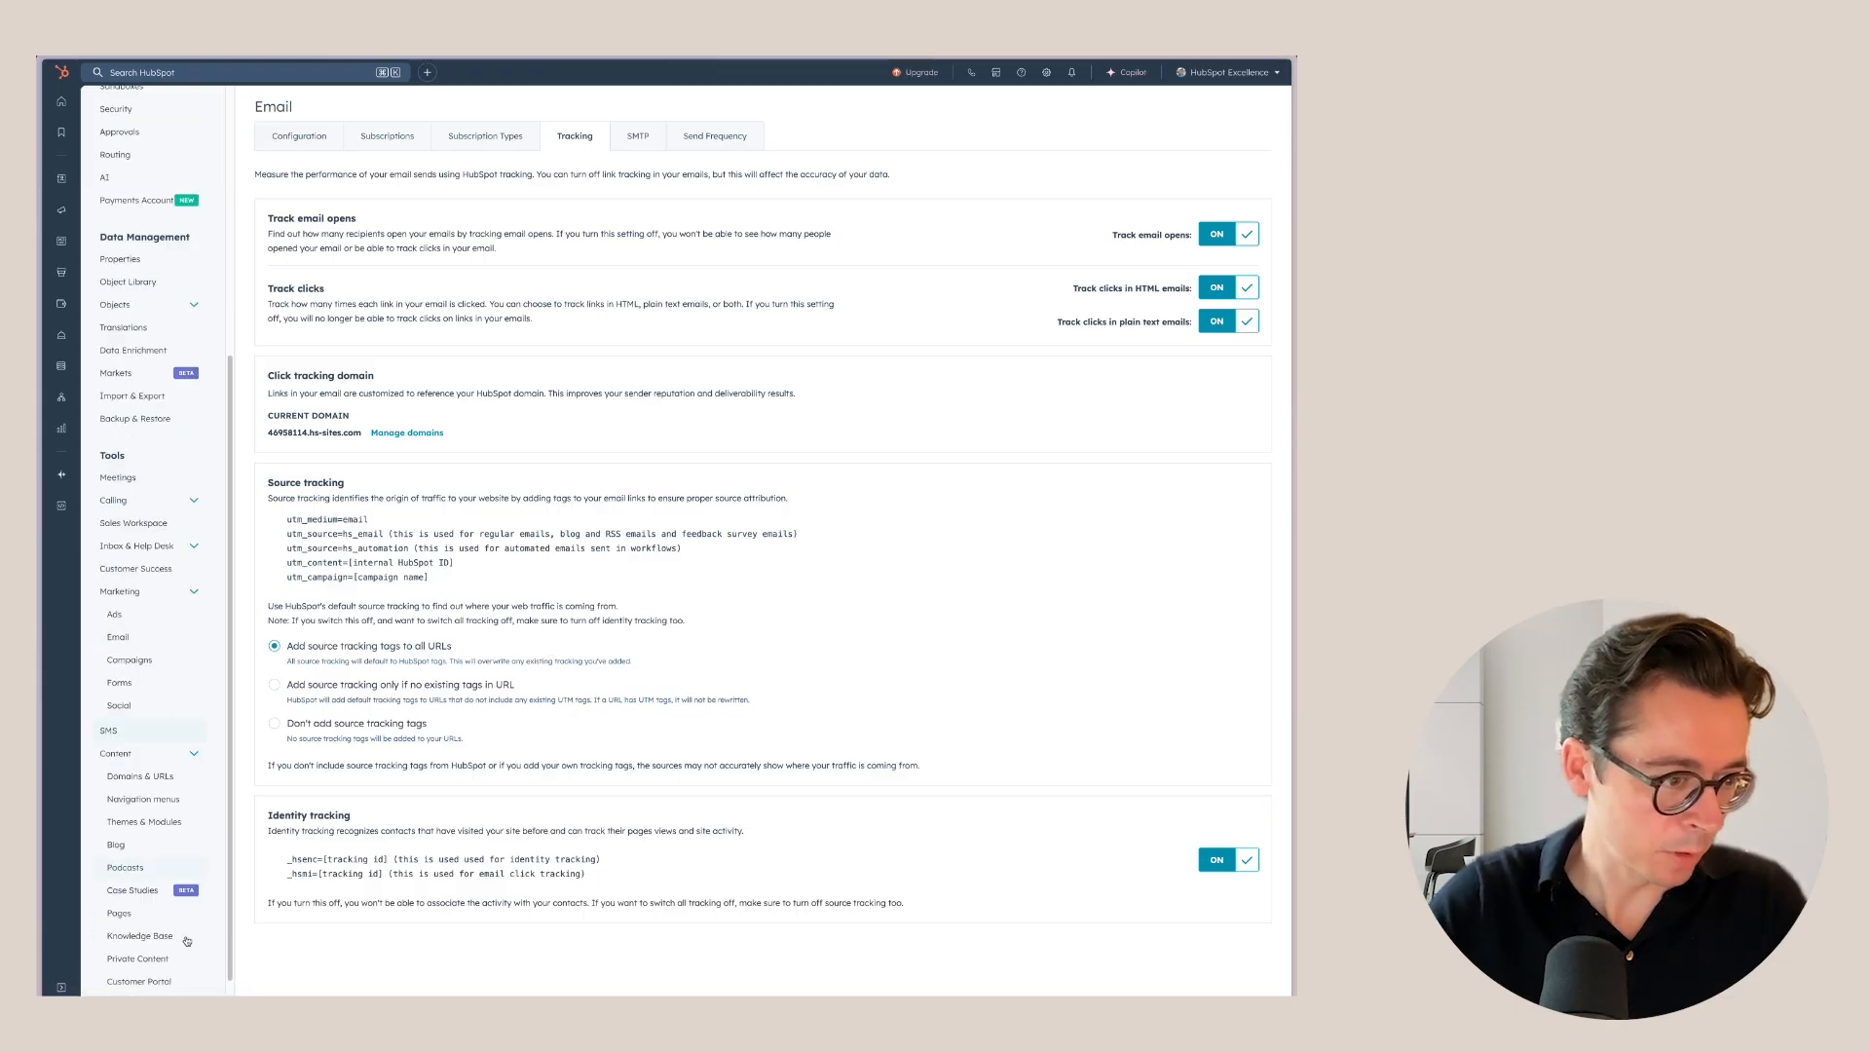
click(139, 776)
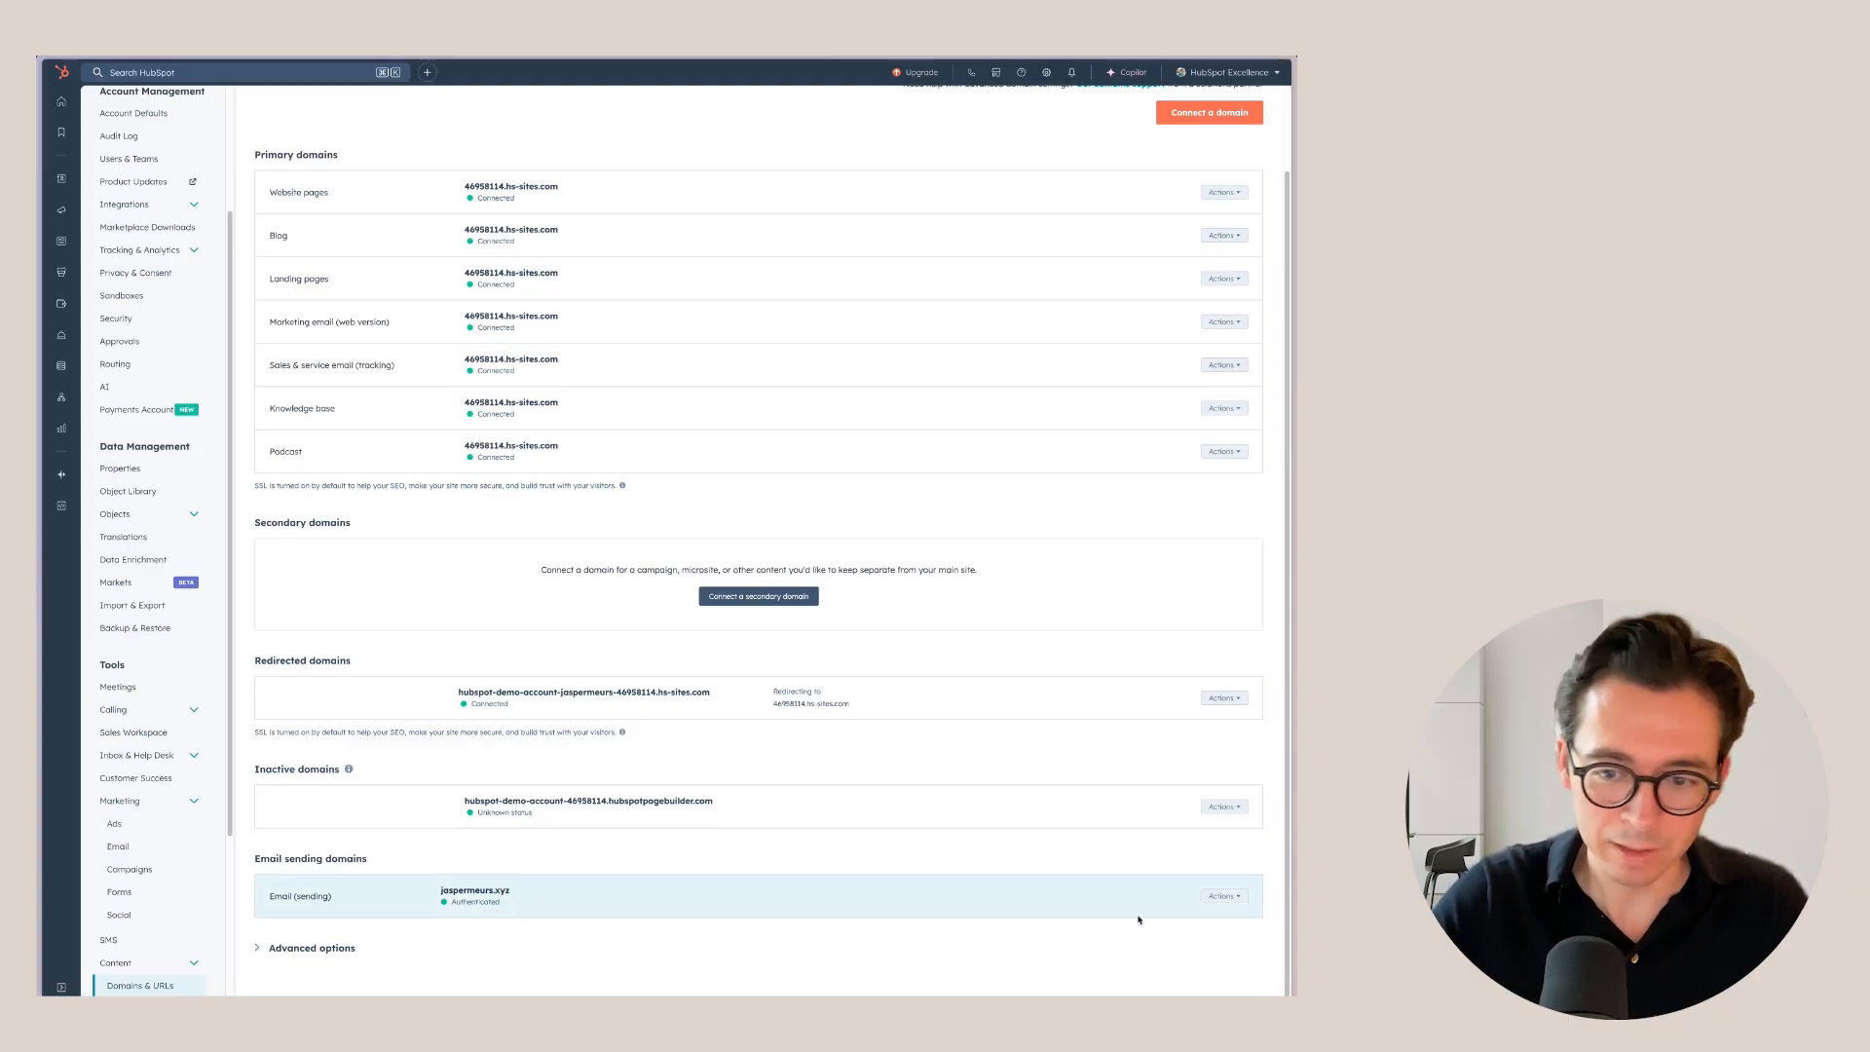
Connect a new email sending domain for the sending address, leaving DNS setup for later.
click(1238, 902)
click(1239, 898)
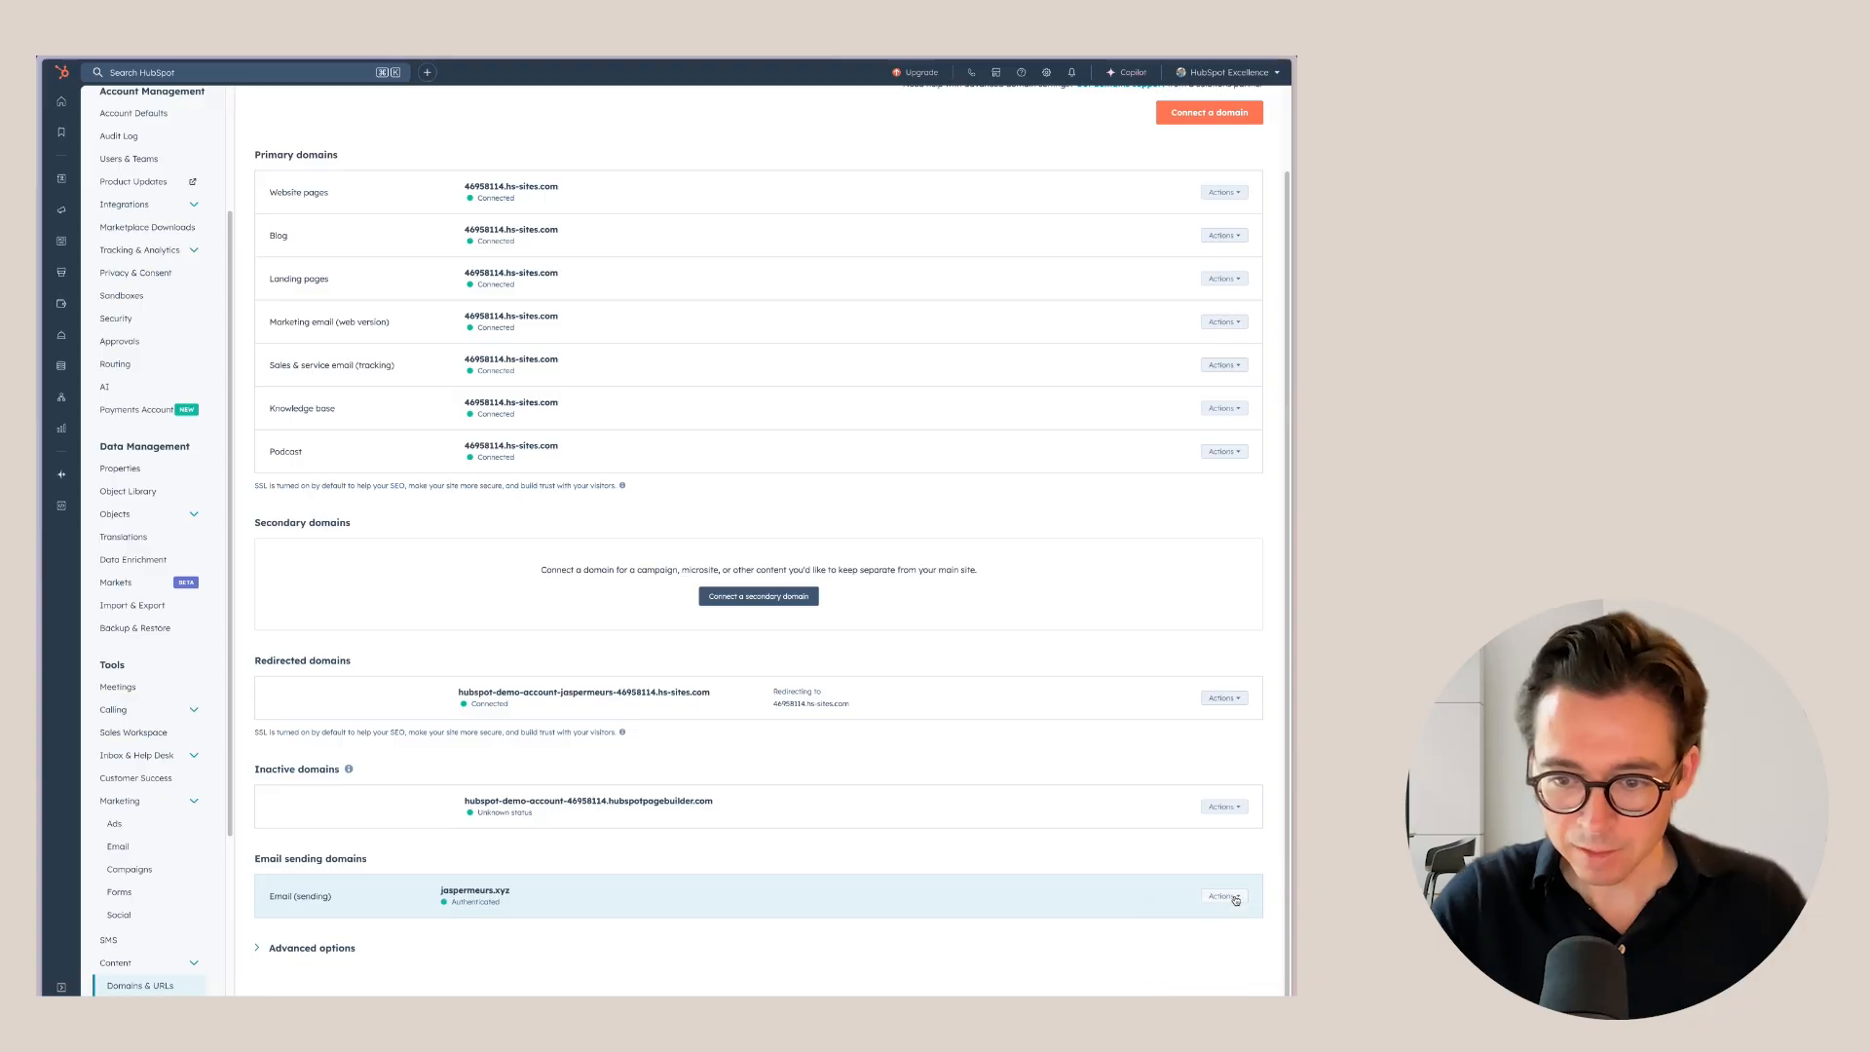
scroll(828, 769, up, 2)
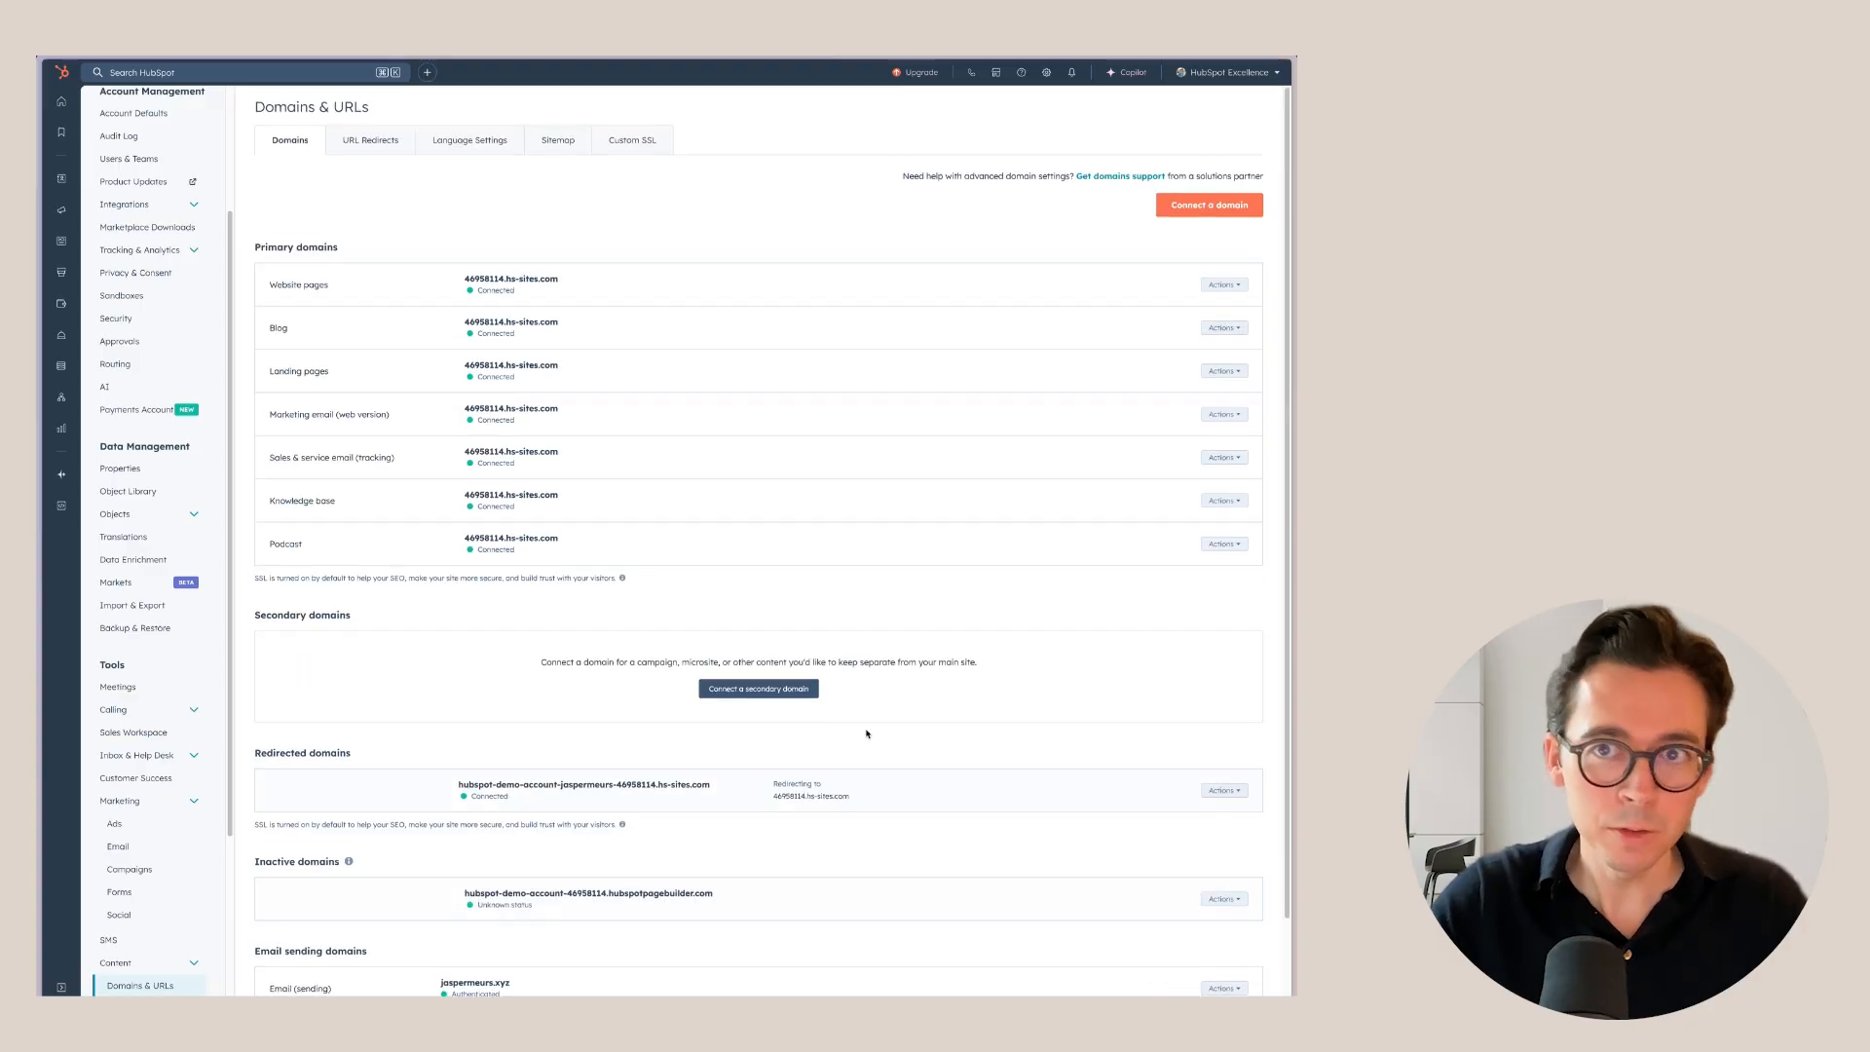
click(1209, 204)
click(754, 234)
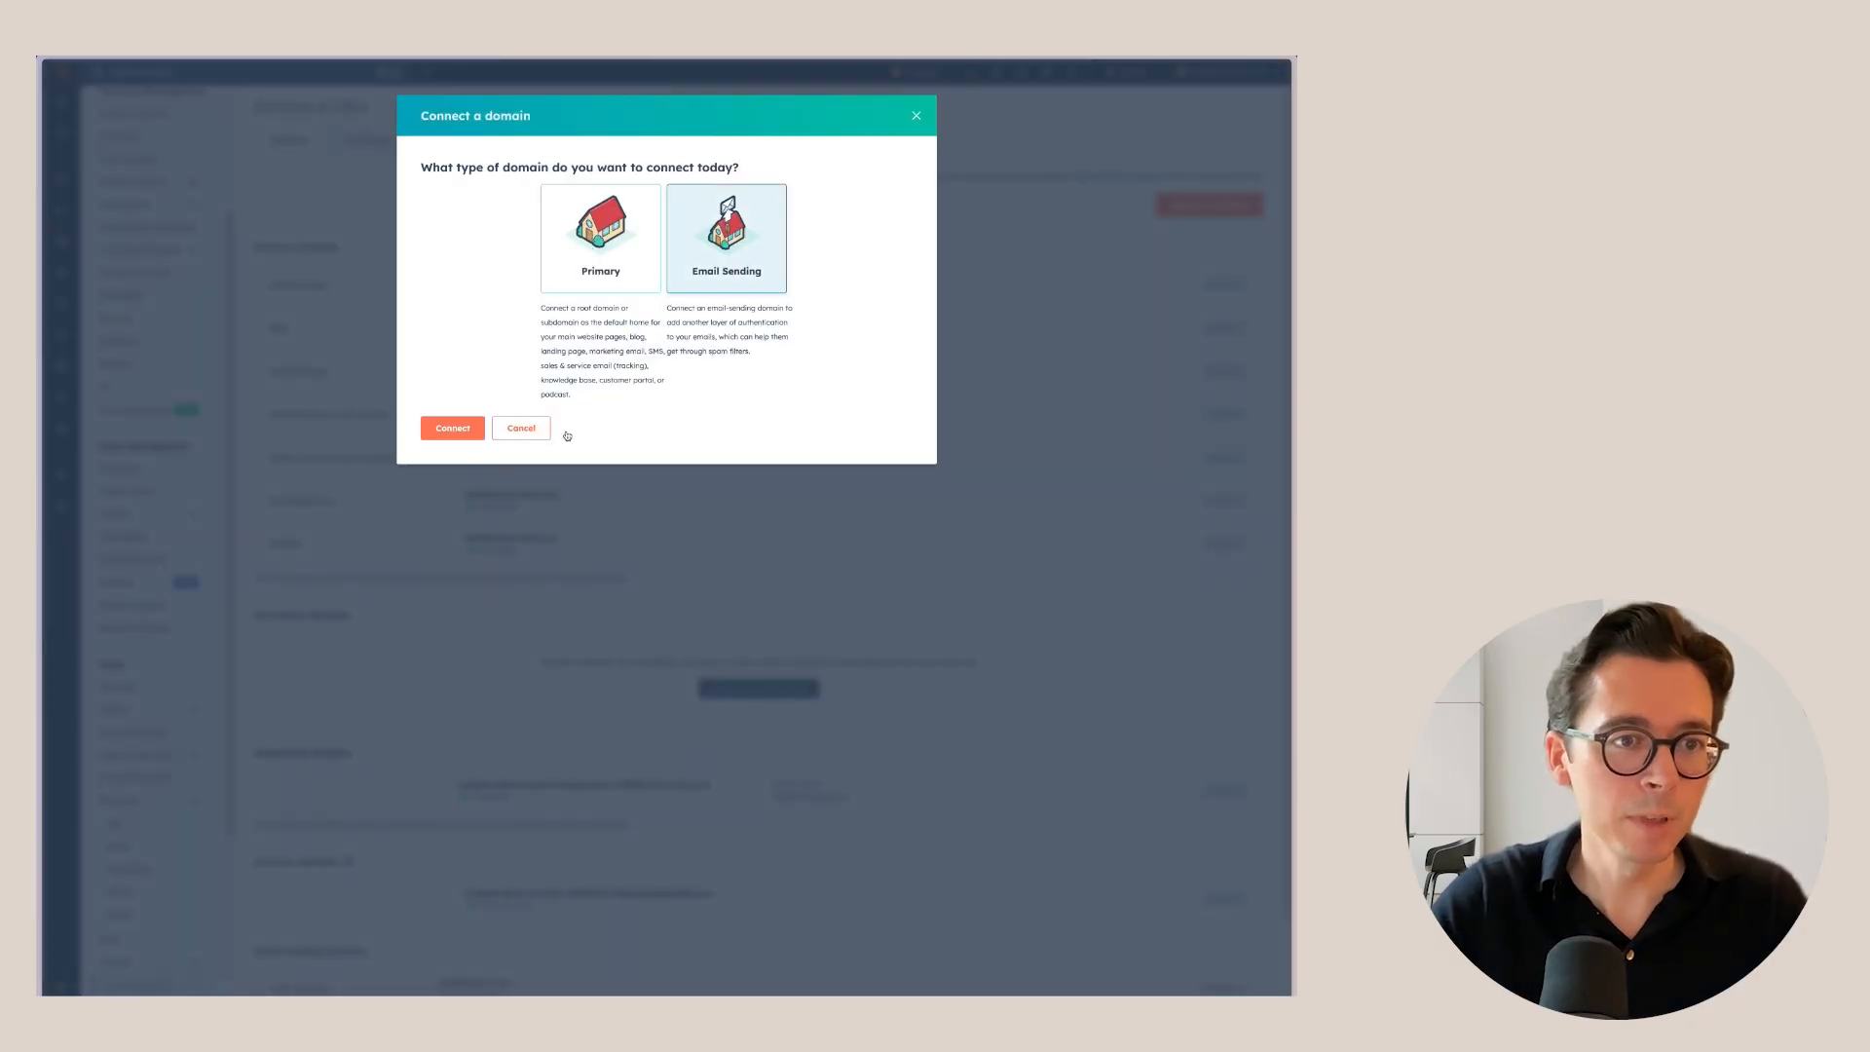
click(453, 428)
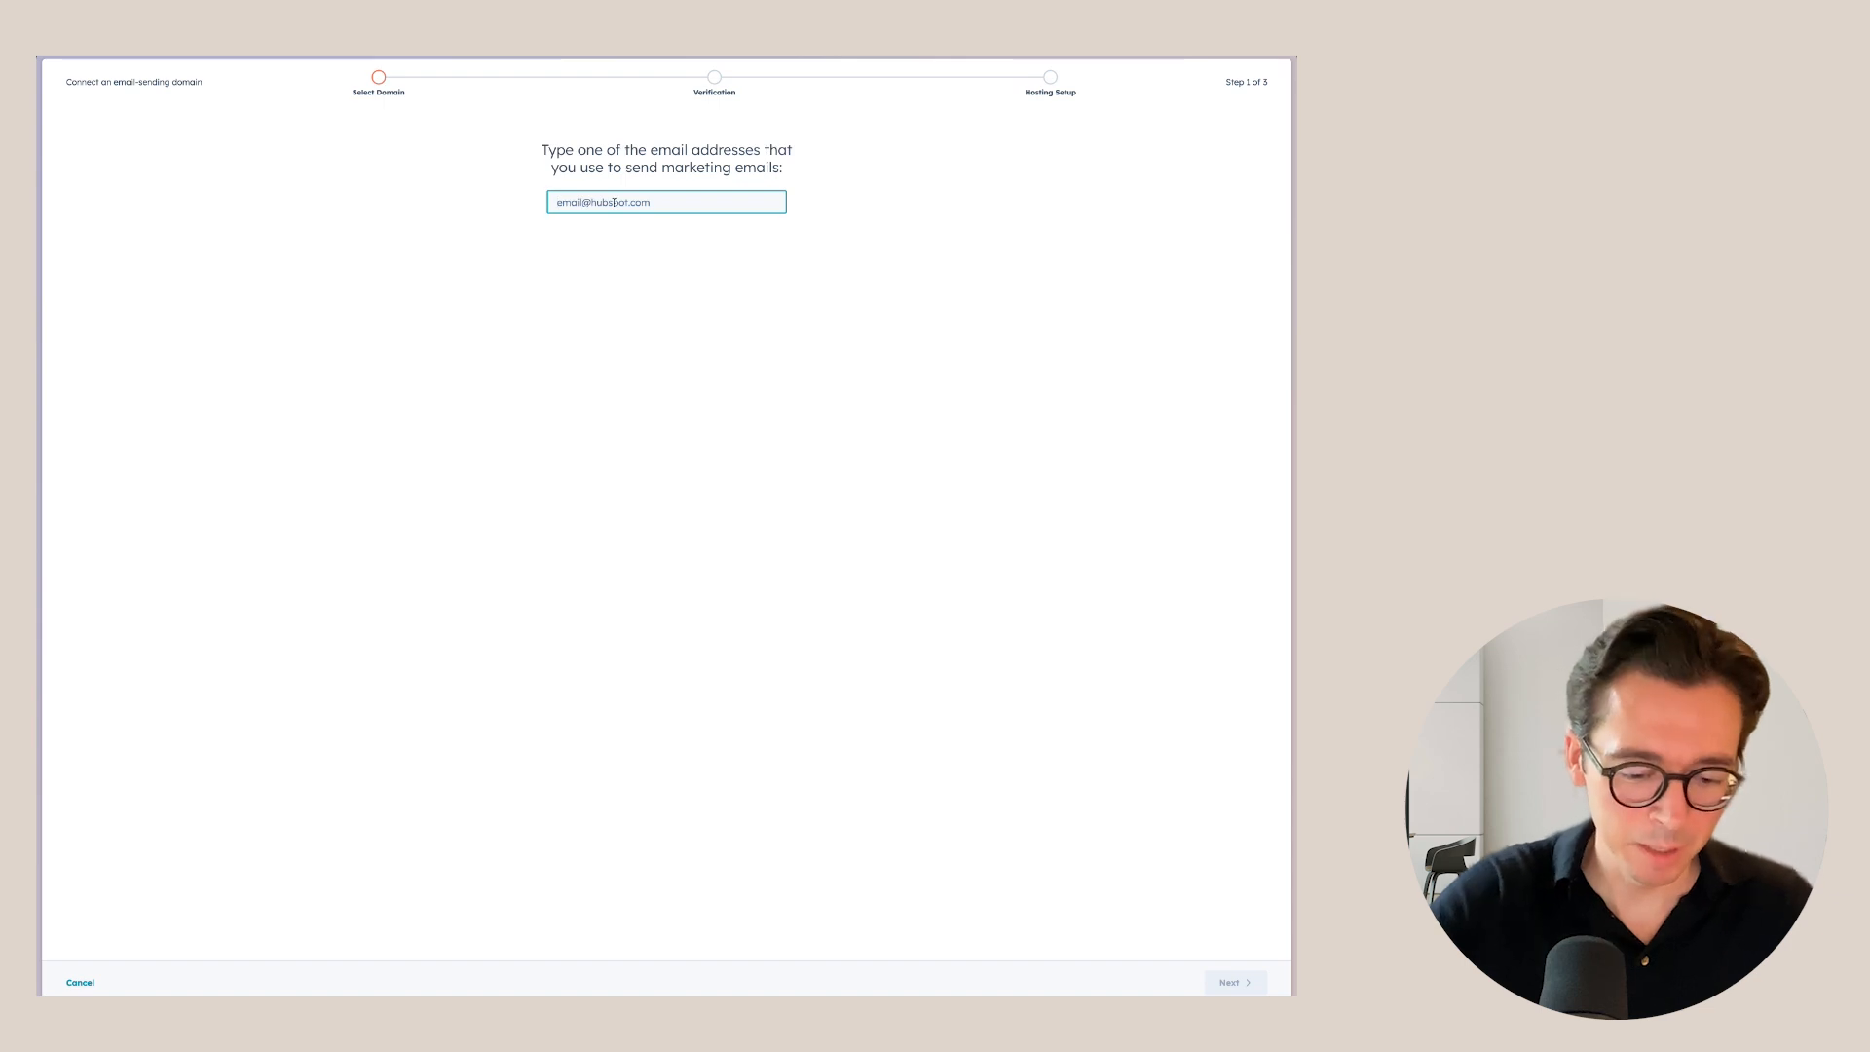
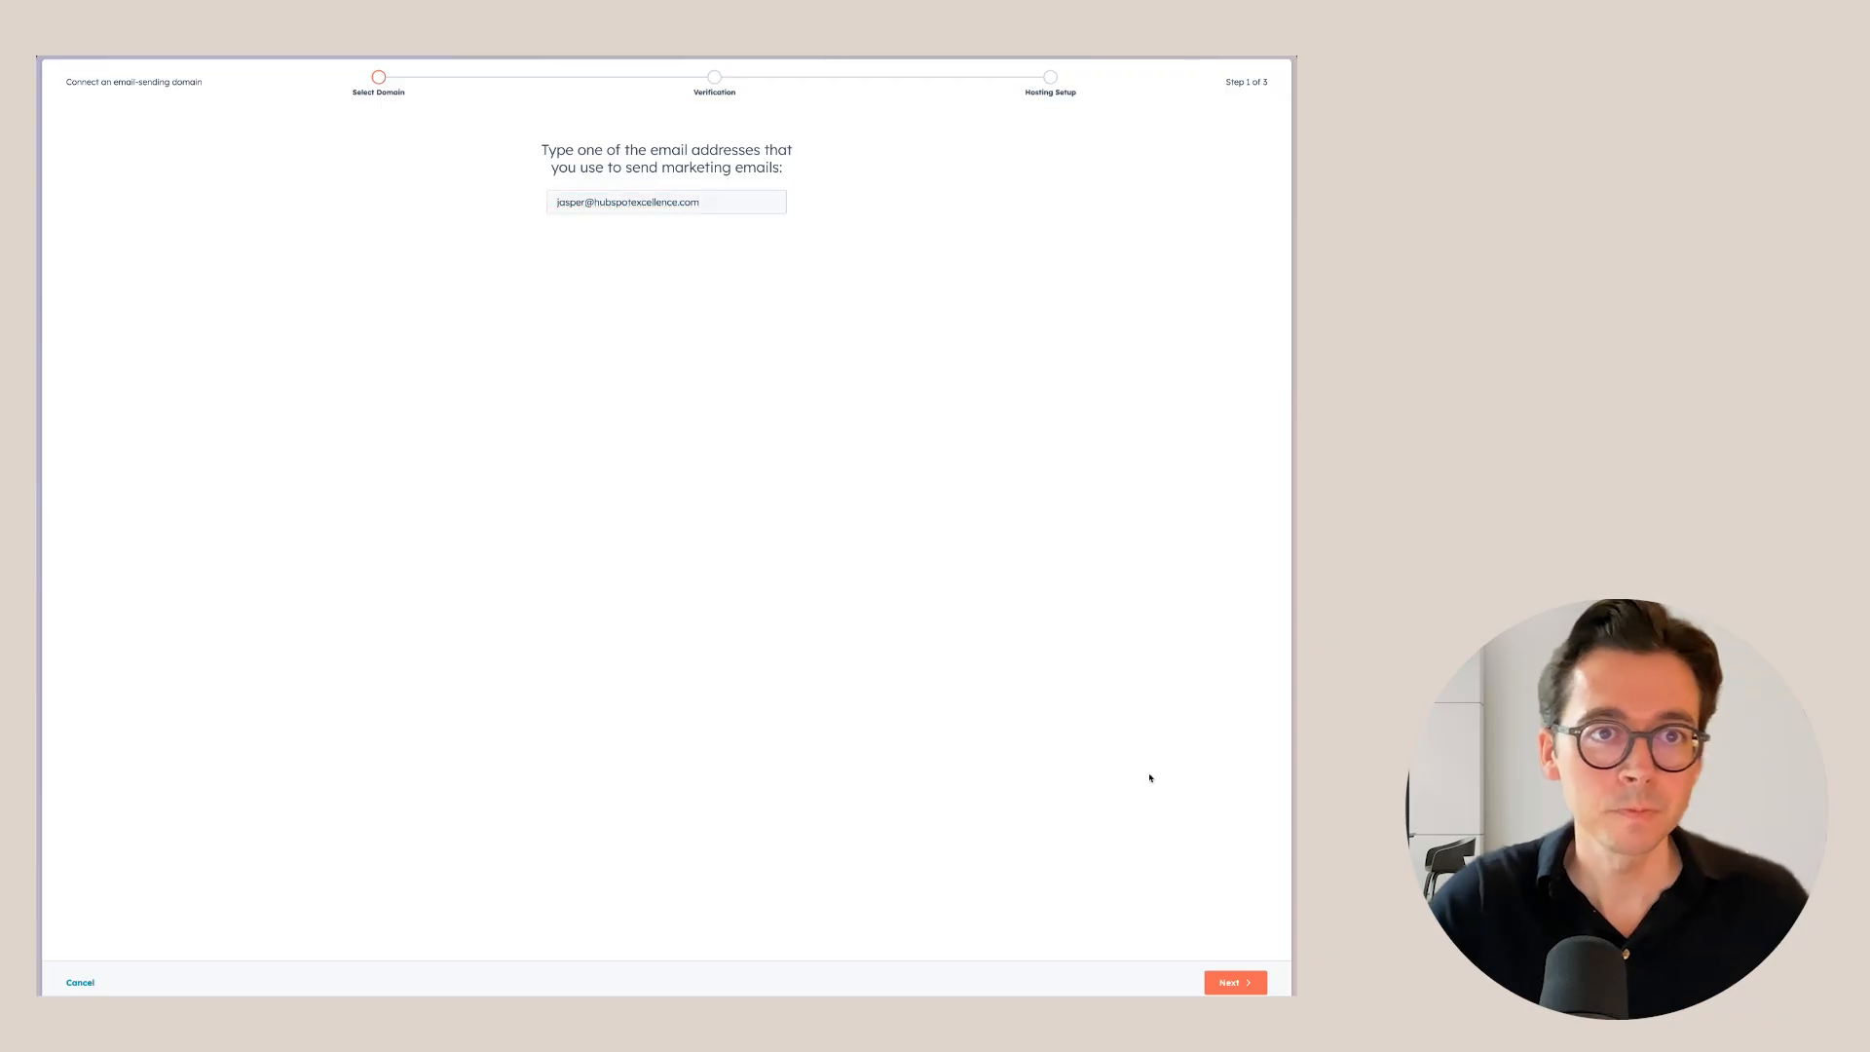
click(1232, 982)
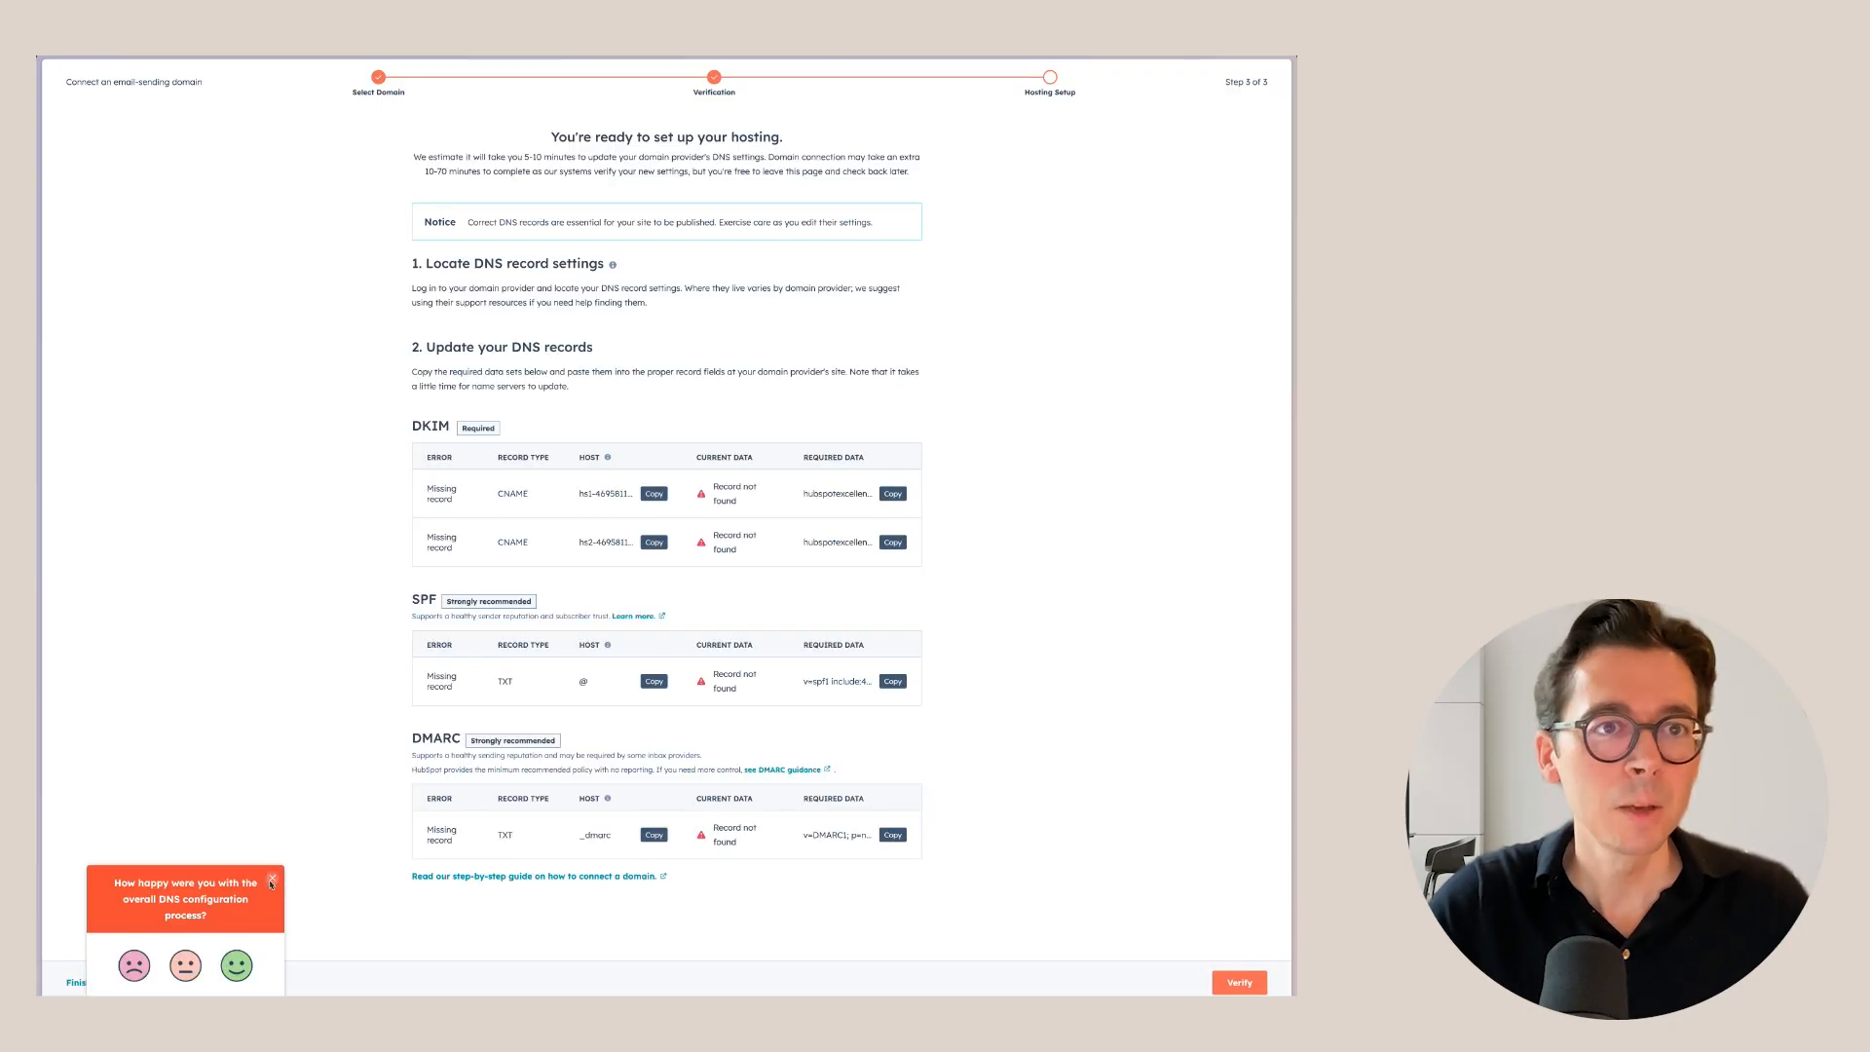
click(272, 881)
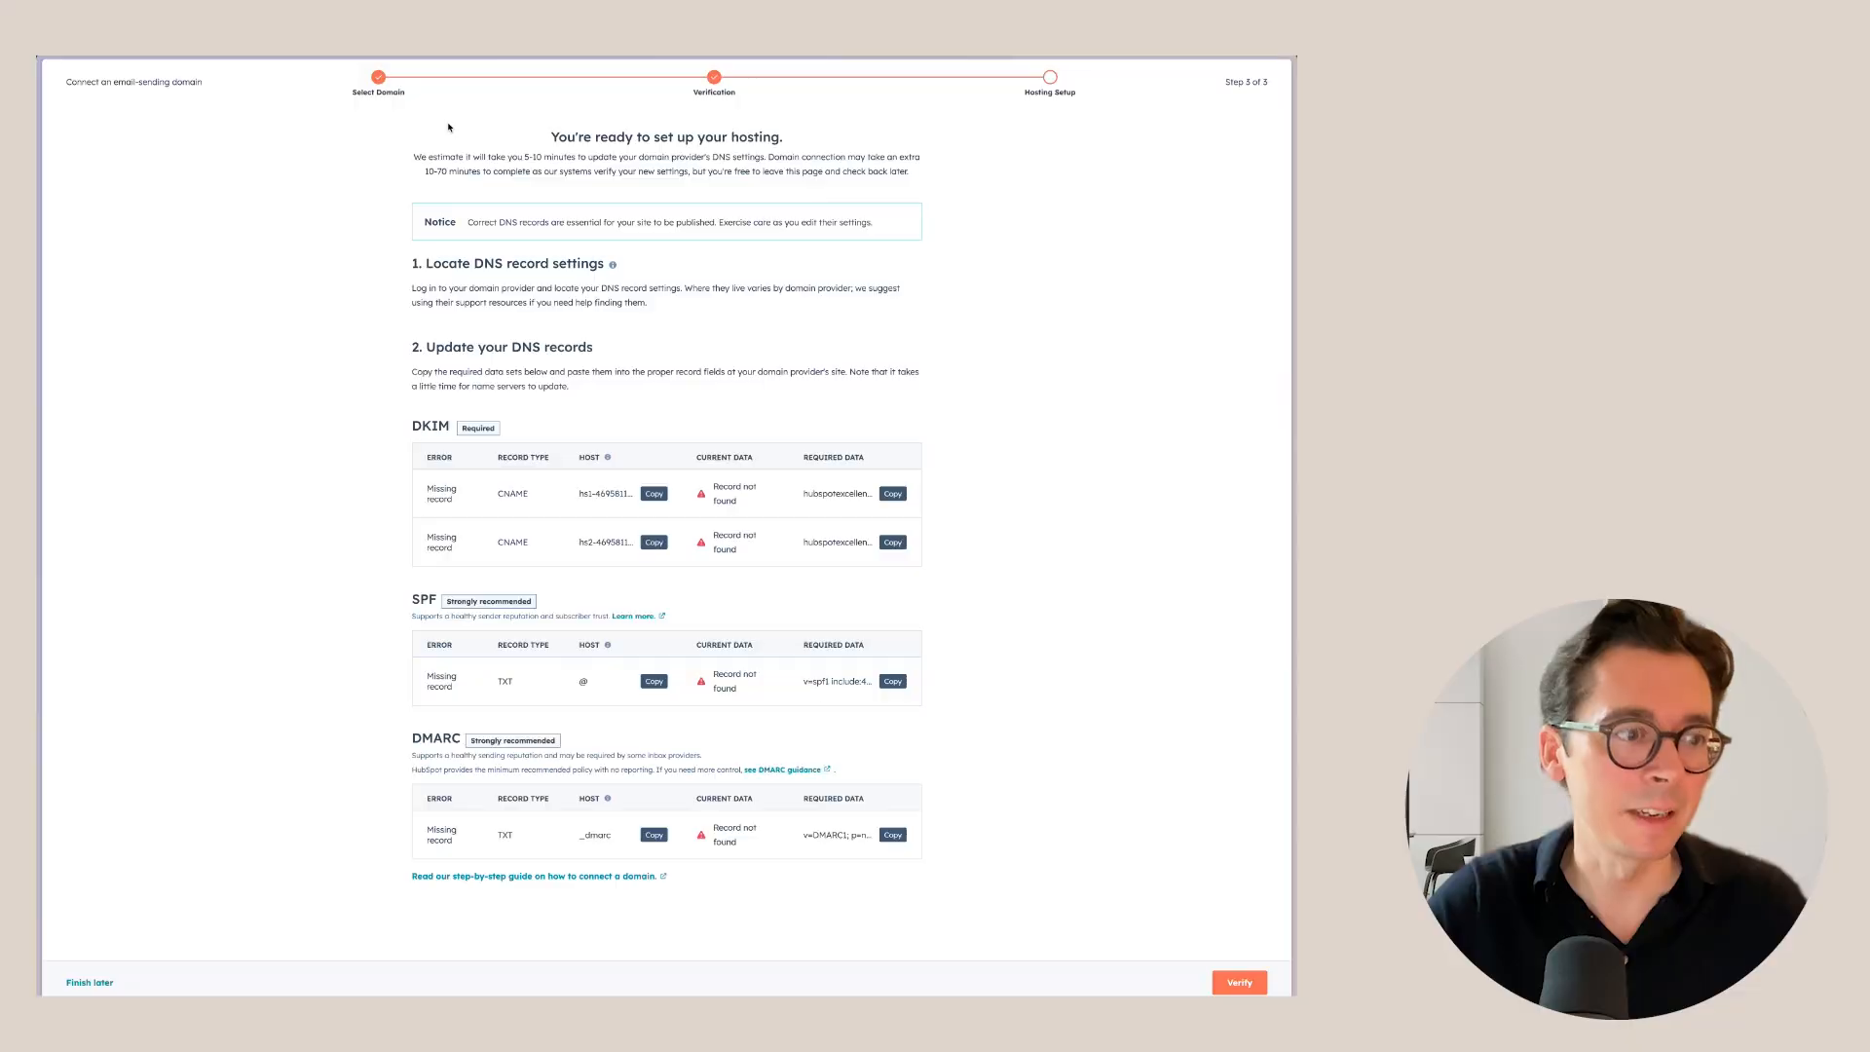
click(88, 983)
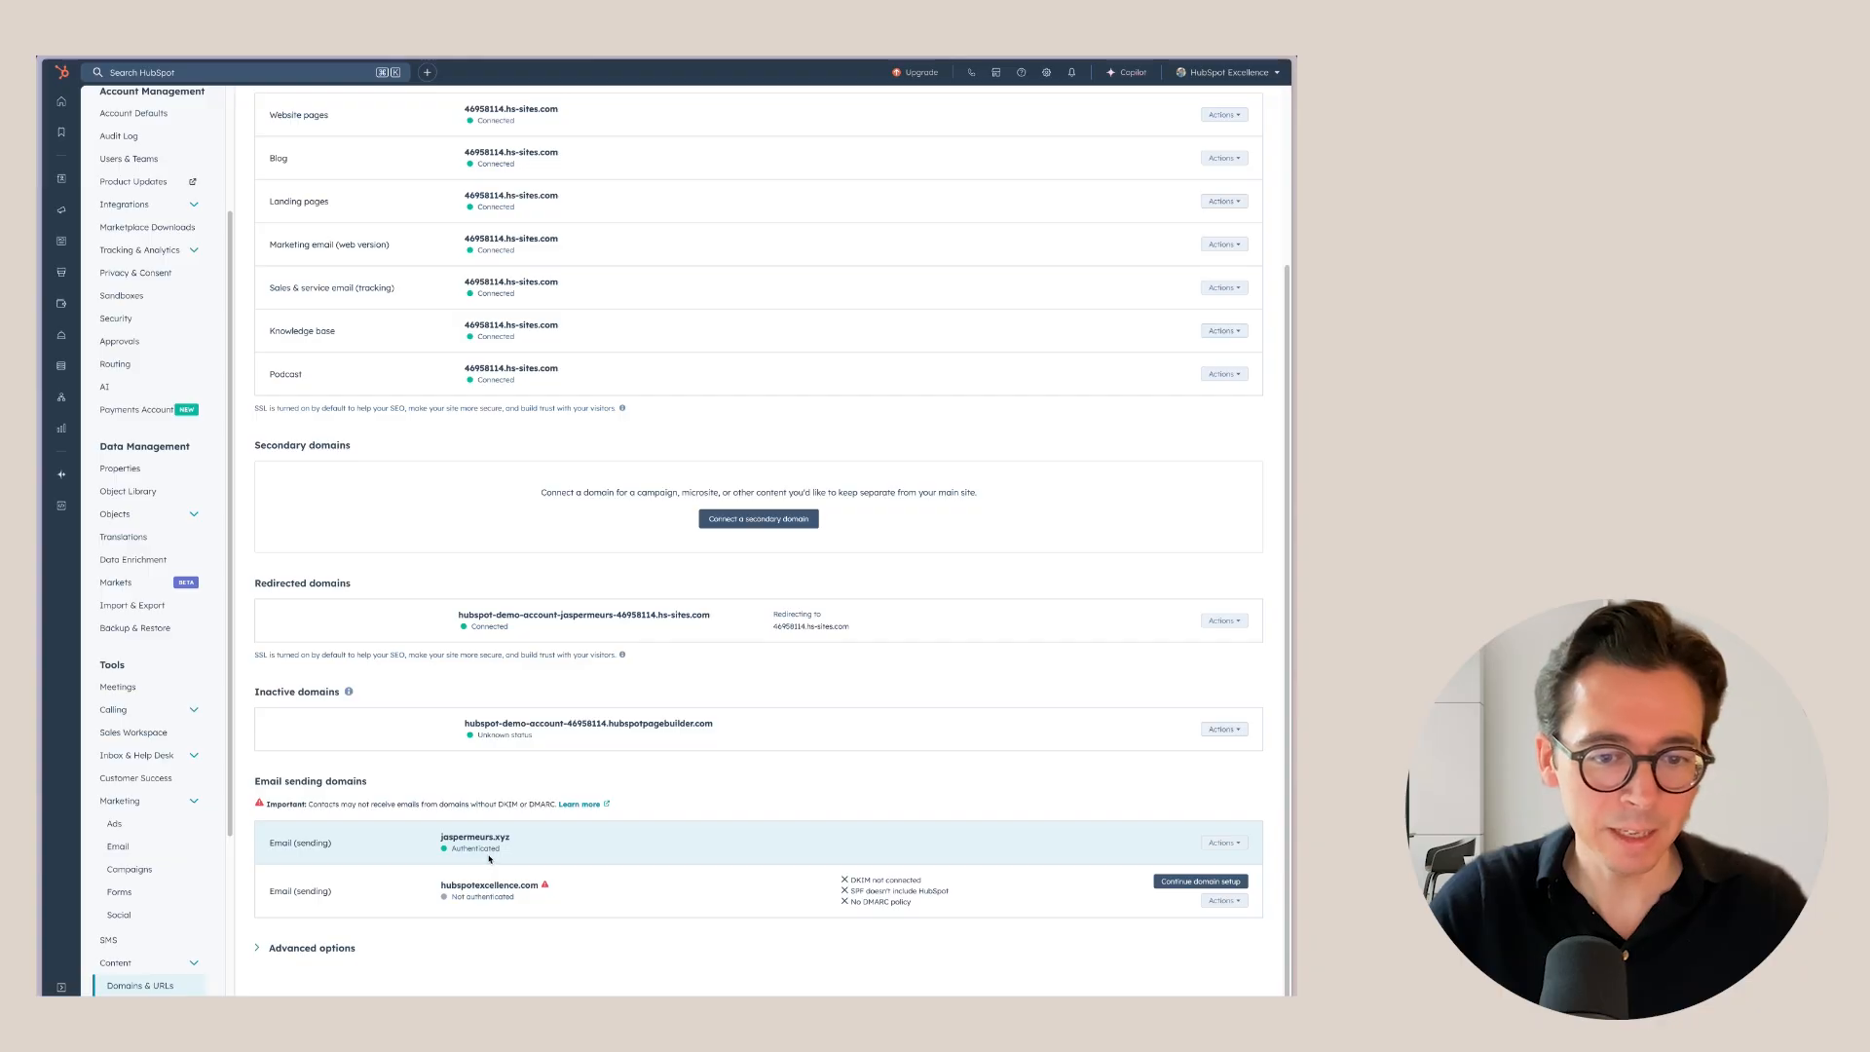
drag(839, 879, 920, 904)
click(919, 904)
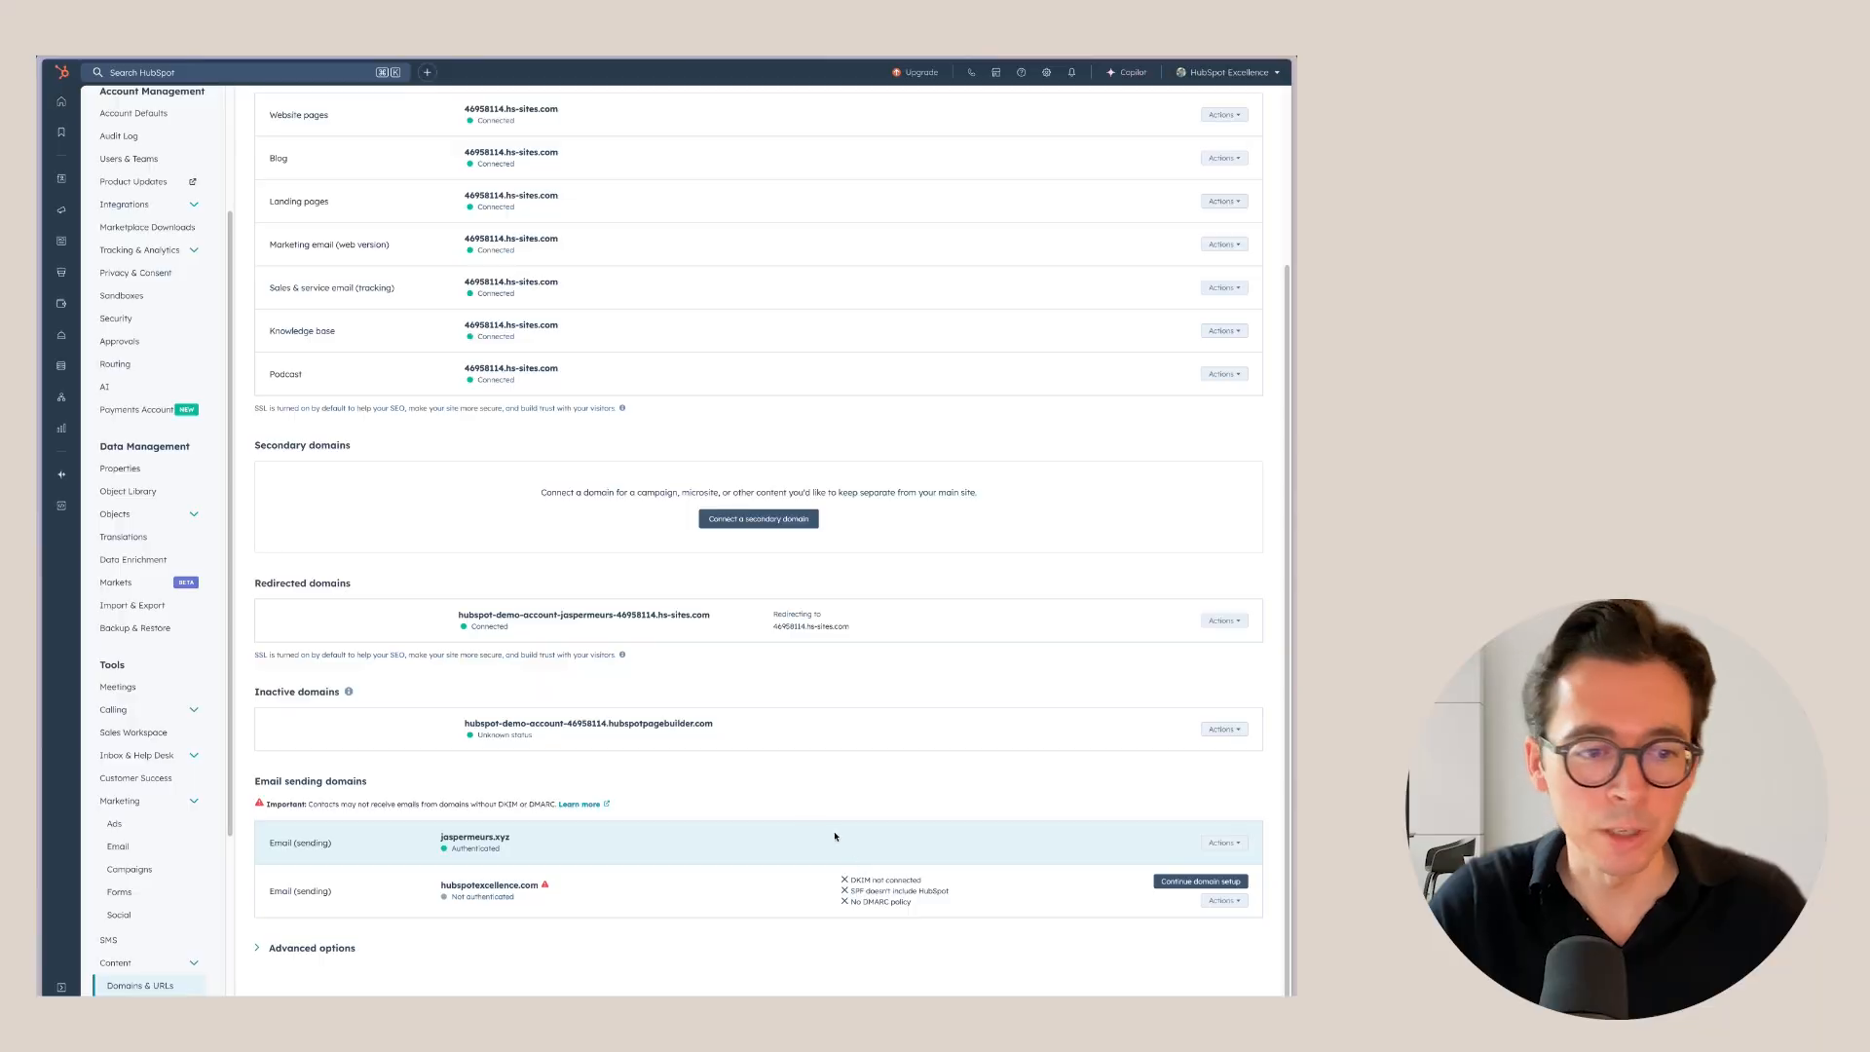
Scroll back to the top of the Domains & URLs page.
scroll(682, 668, up, 3)
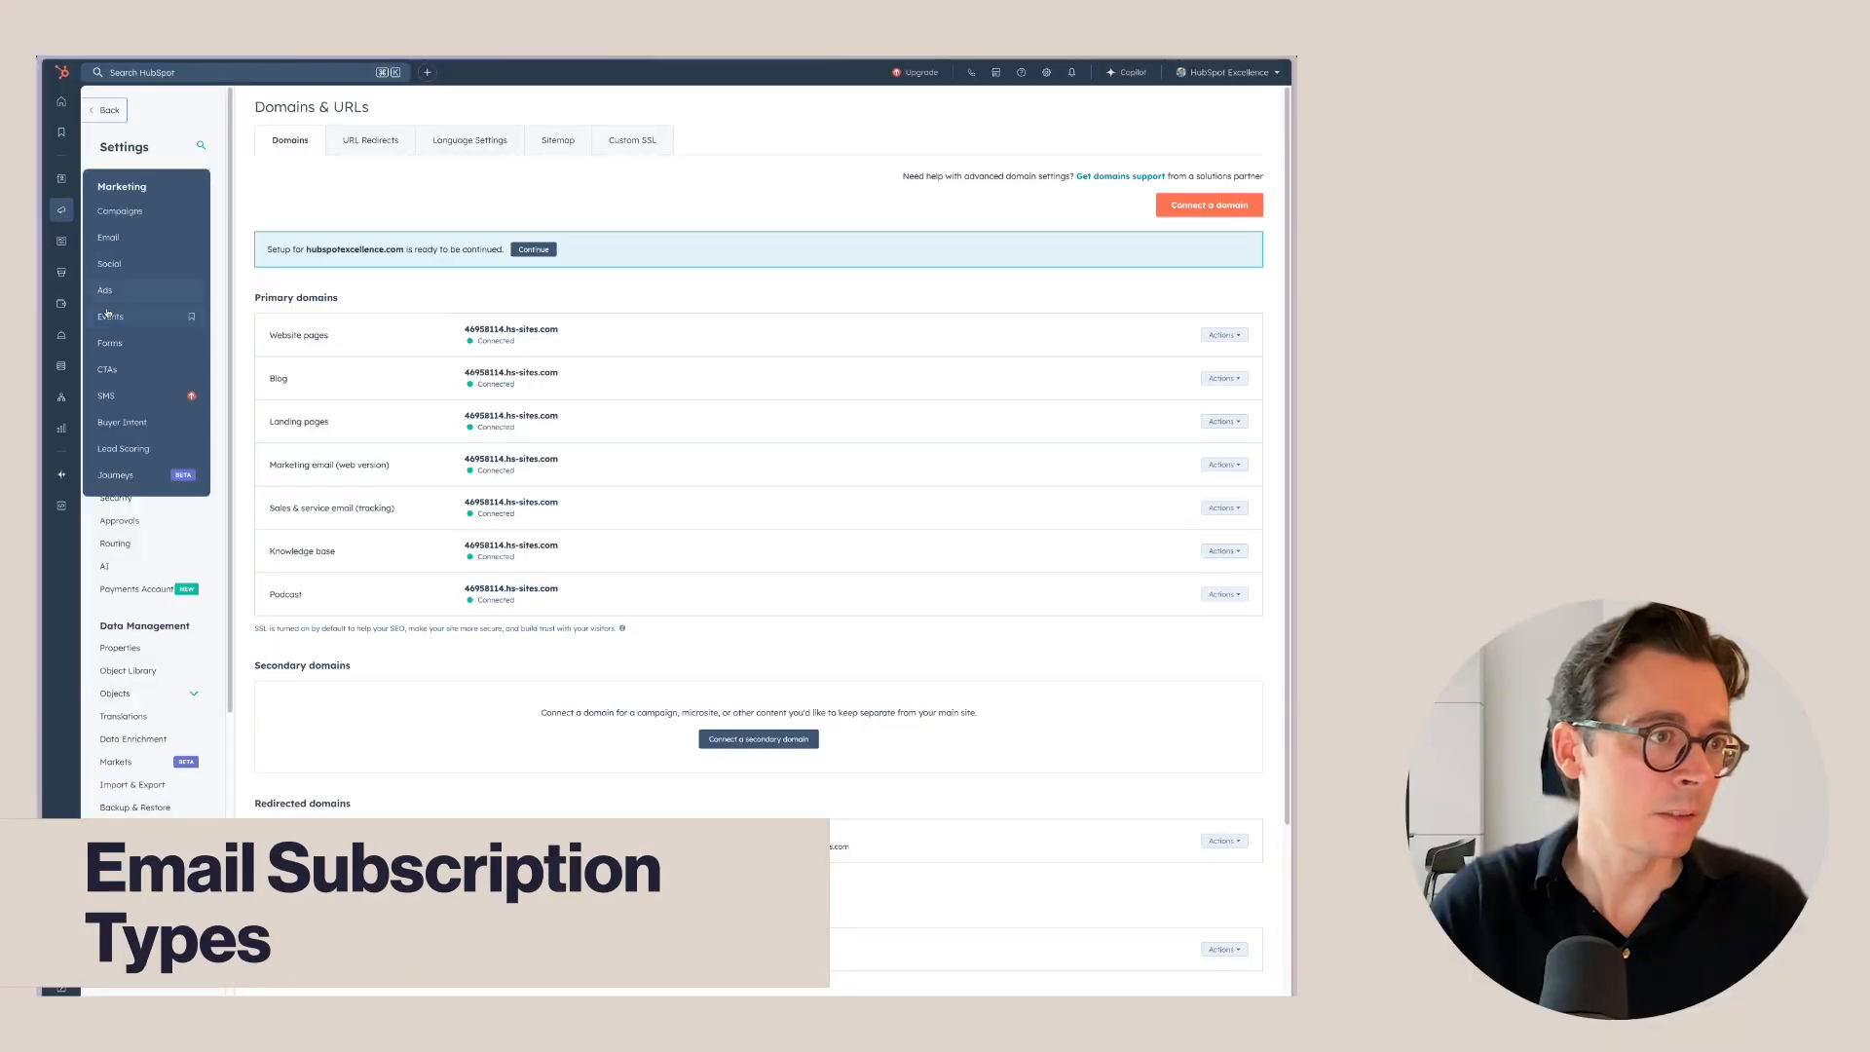
Create a Newsletter-template form in the Form Editor and show the Add panel's Other elements.
click(122, 347)
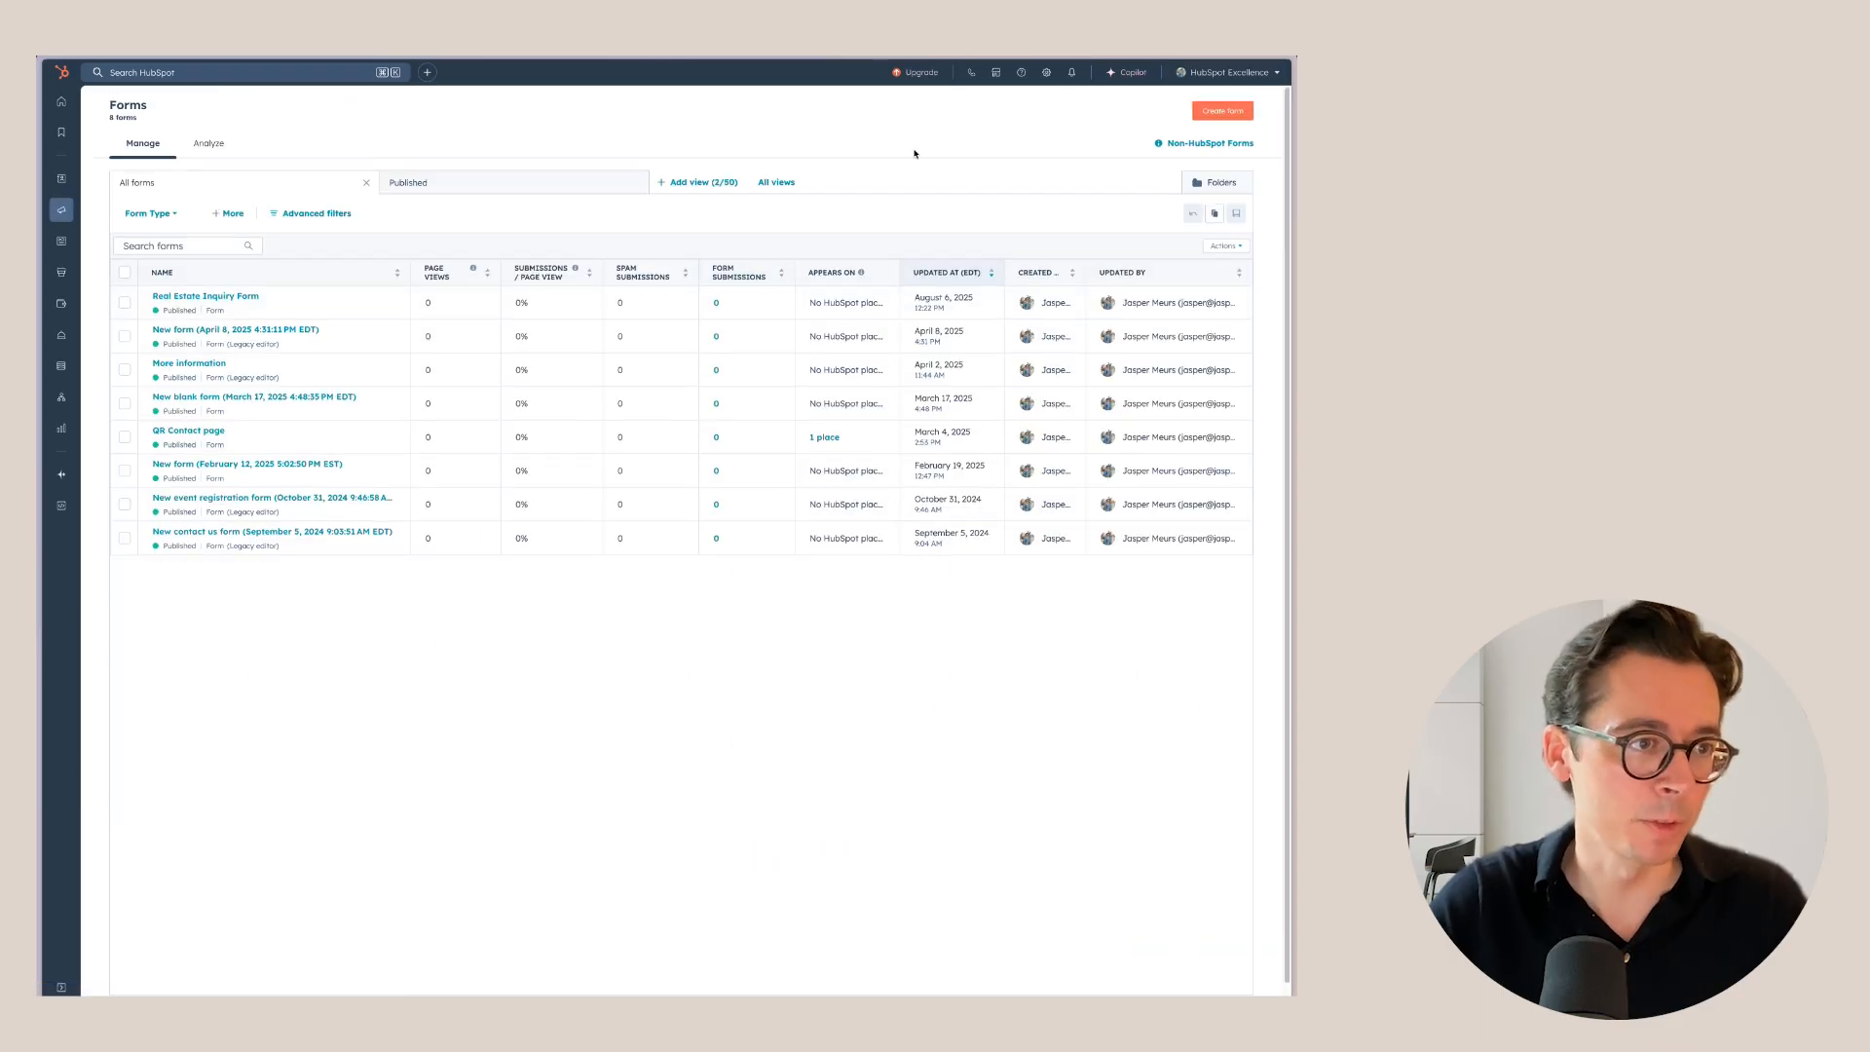
click(1241, 116)
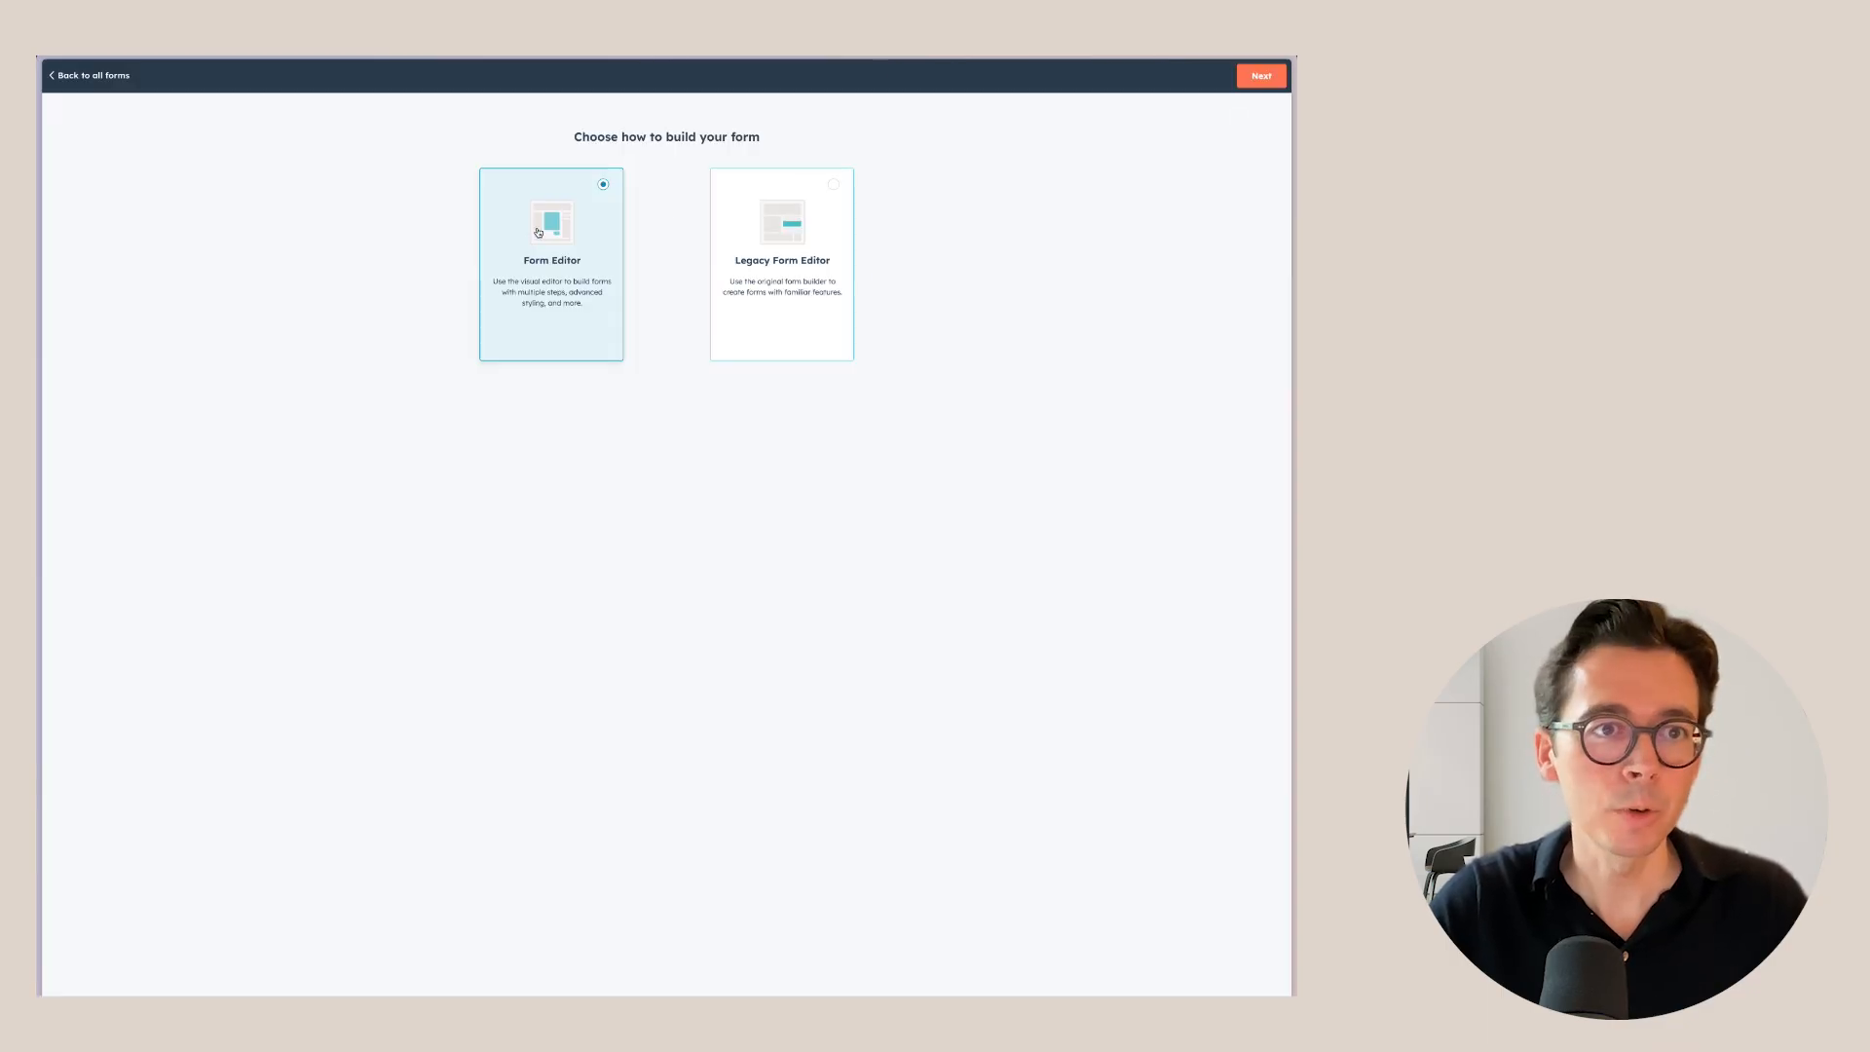
click(1261, 76)
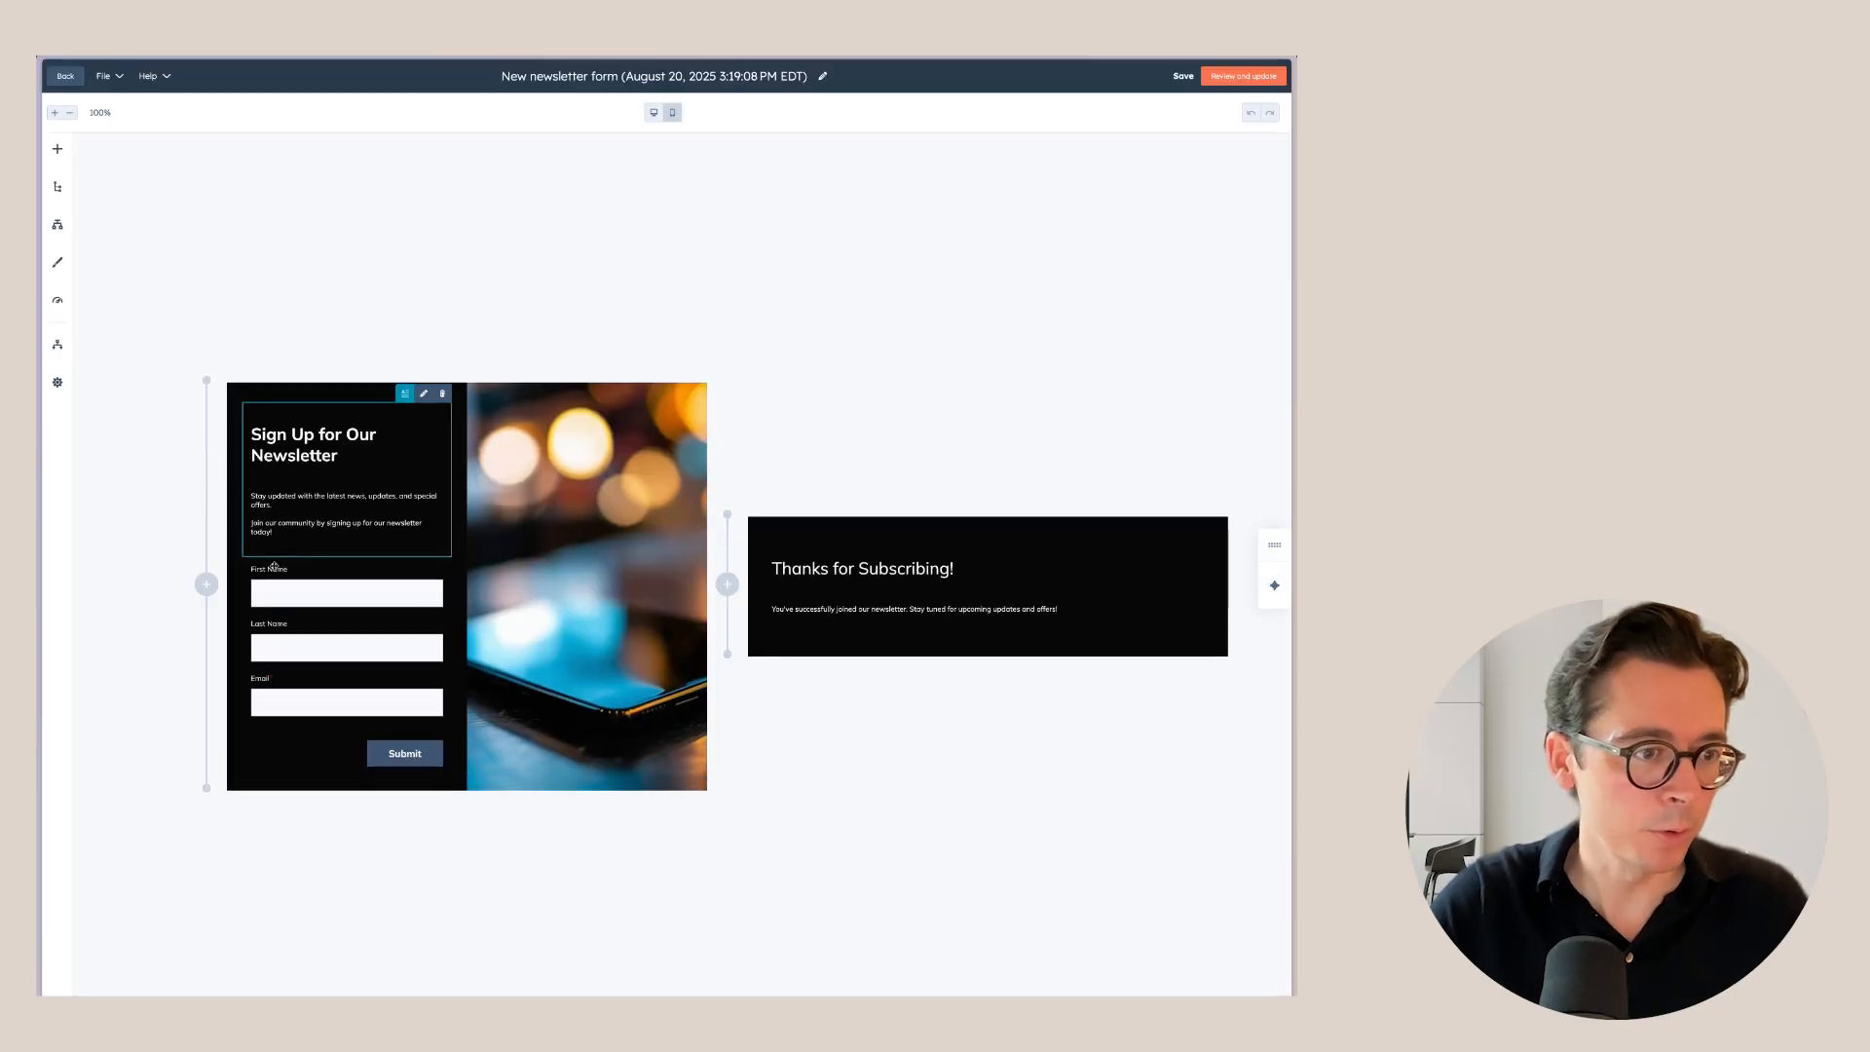
click(57, 148)
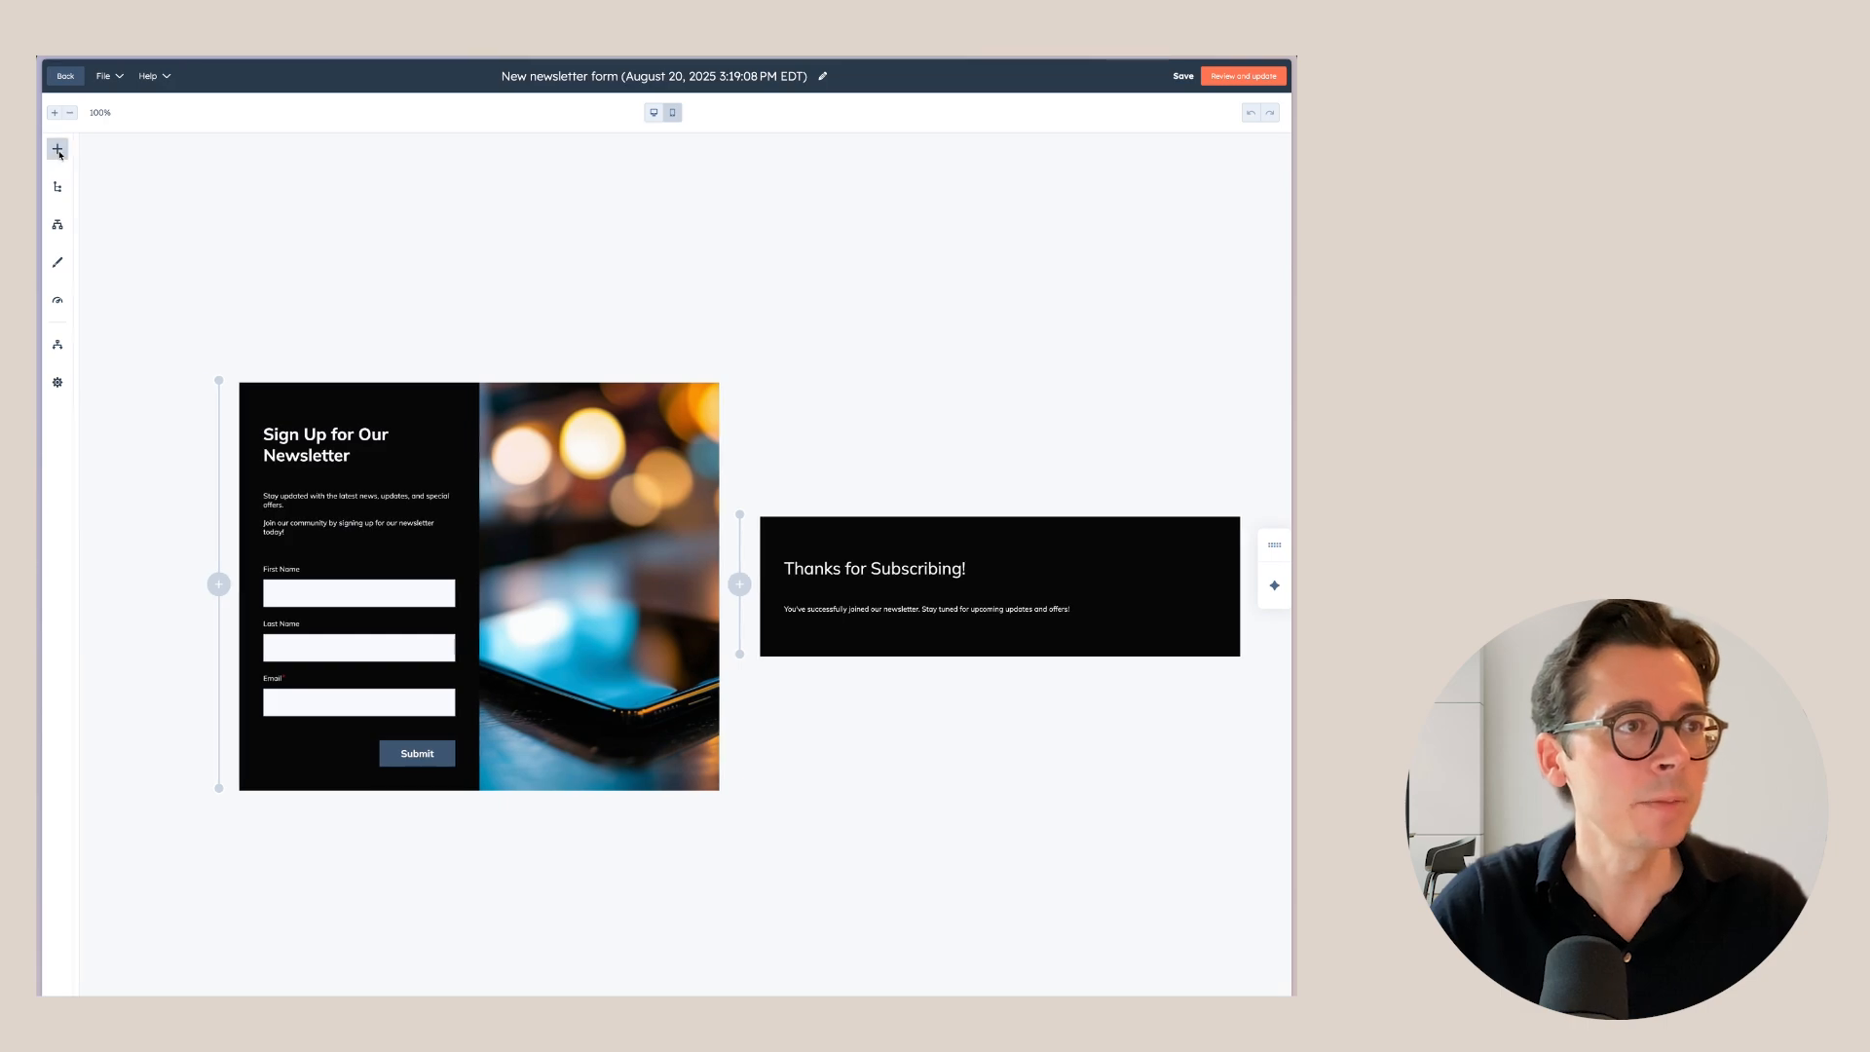
click(103, 247)
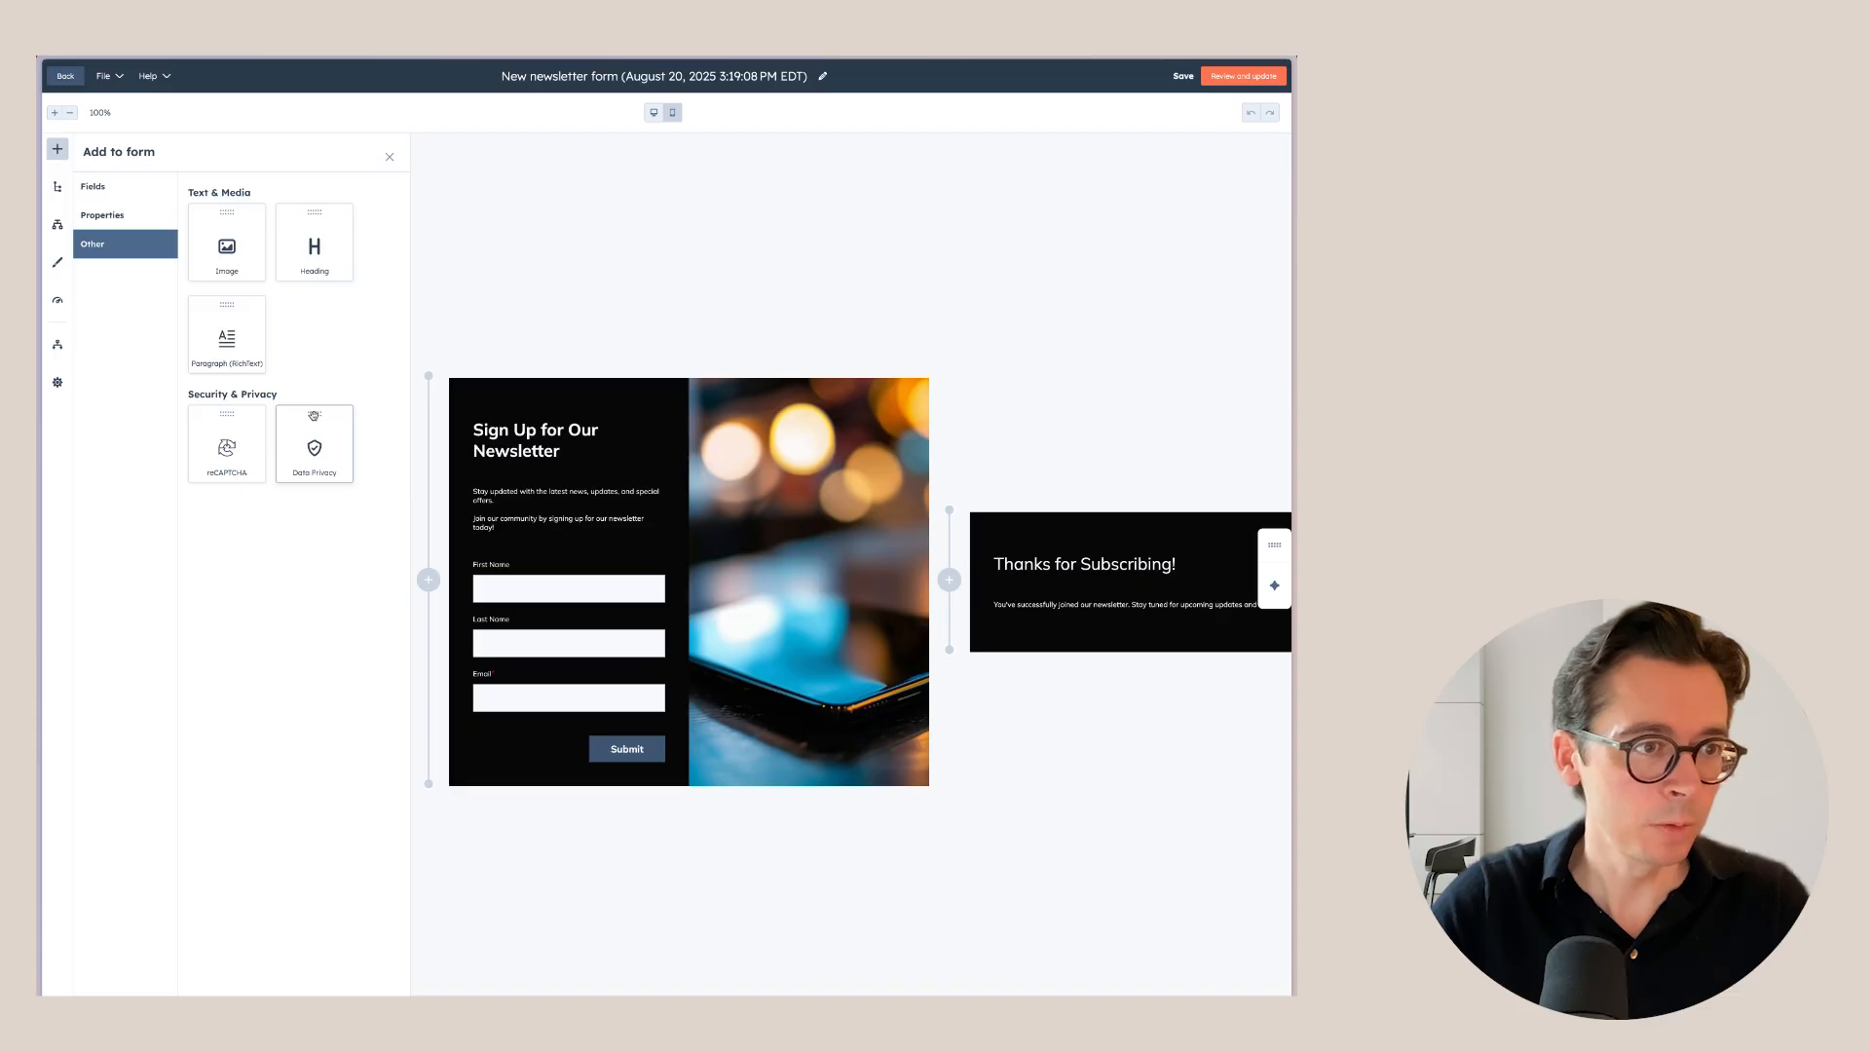
Place a data privacy block above Submit with separate Marketing Information consent and no privacy policy statement.
drag(314, 415, 620, 723)
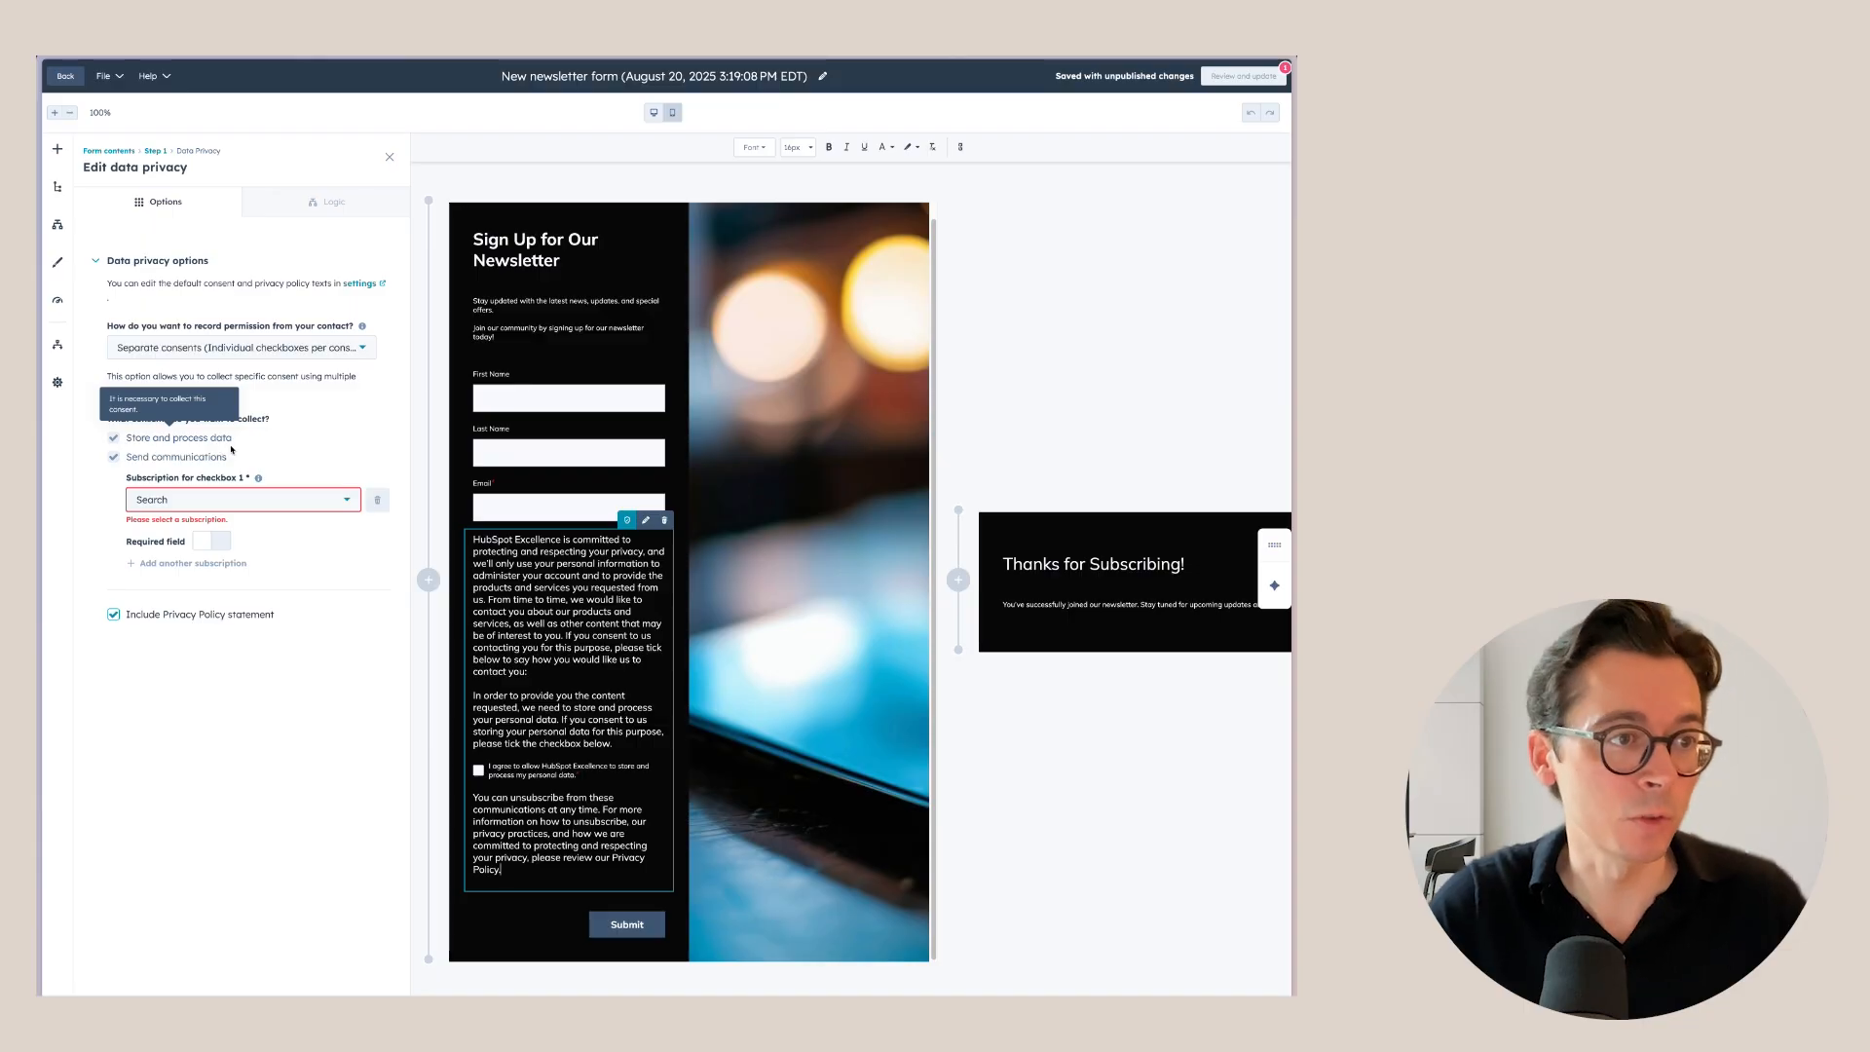
click(242, 349)
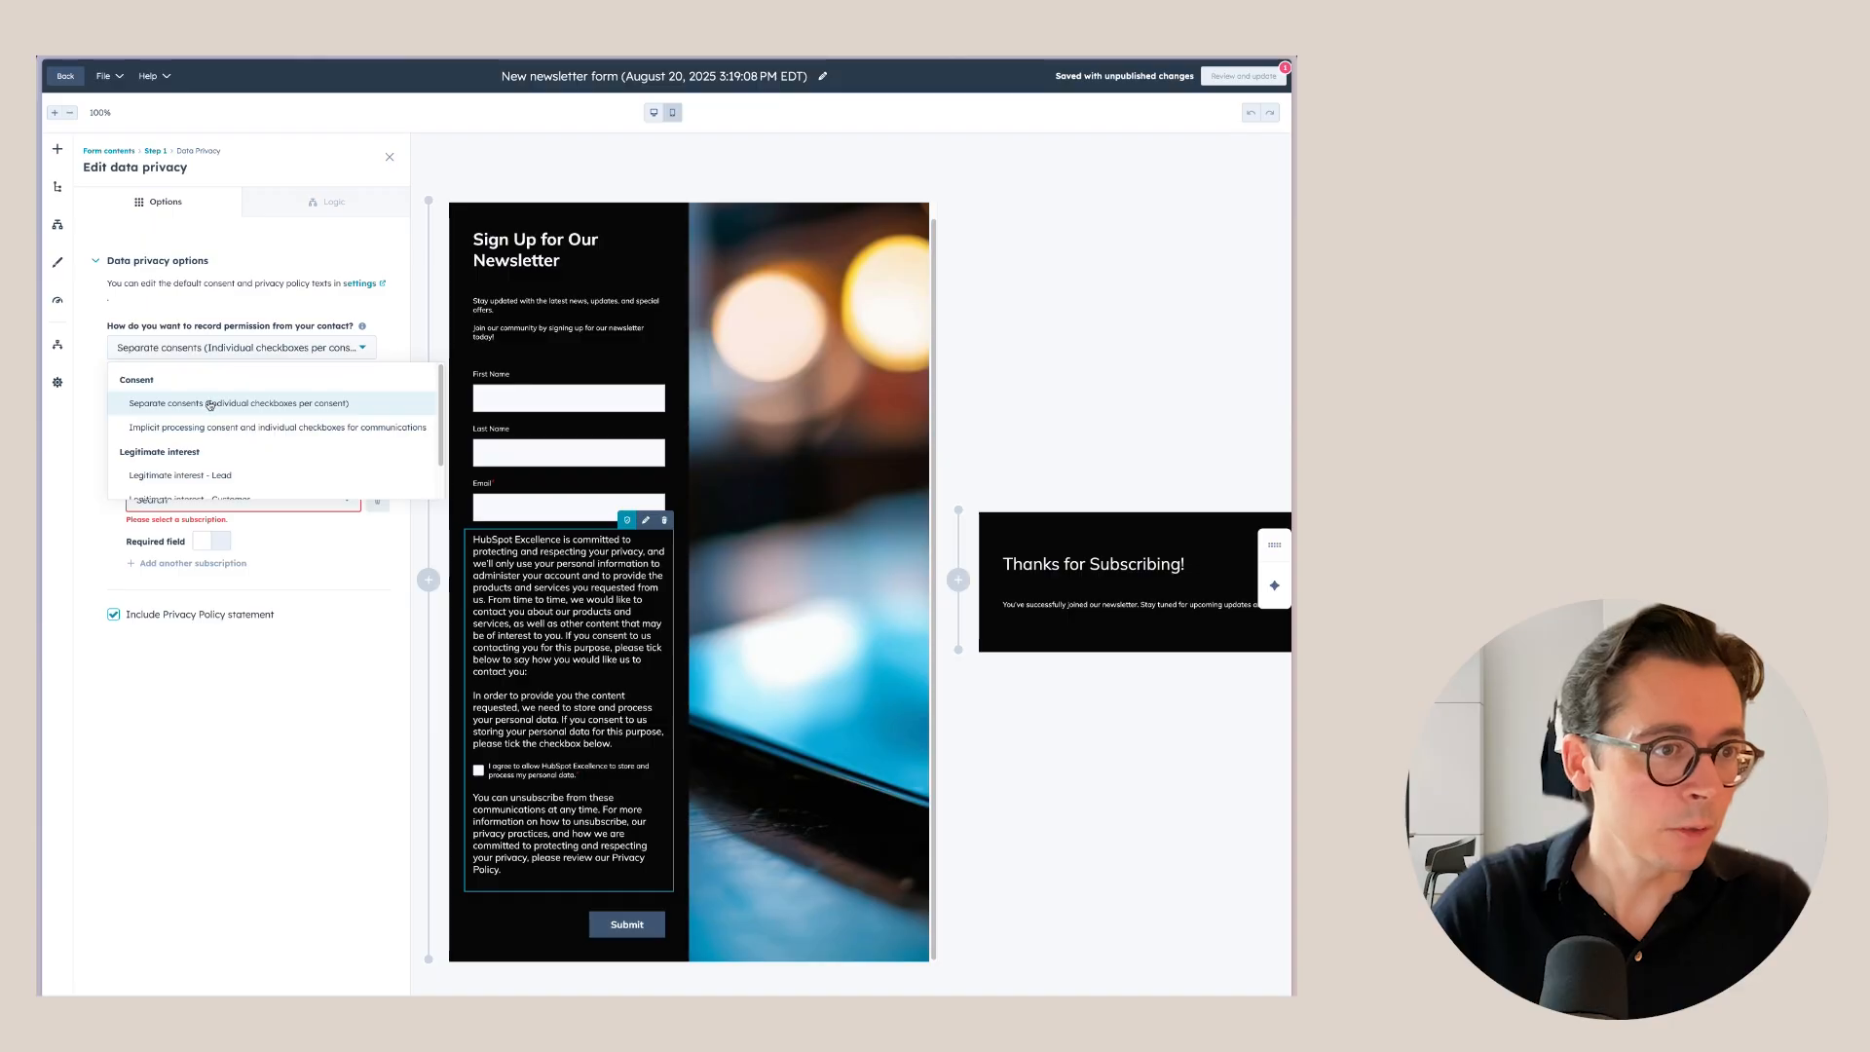
click(235, 349)
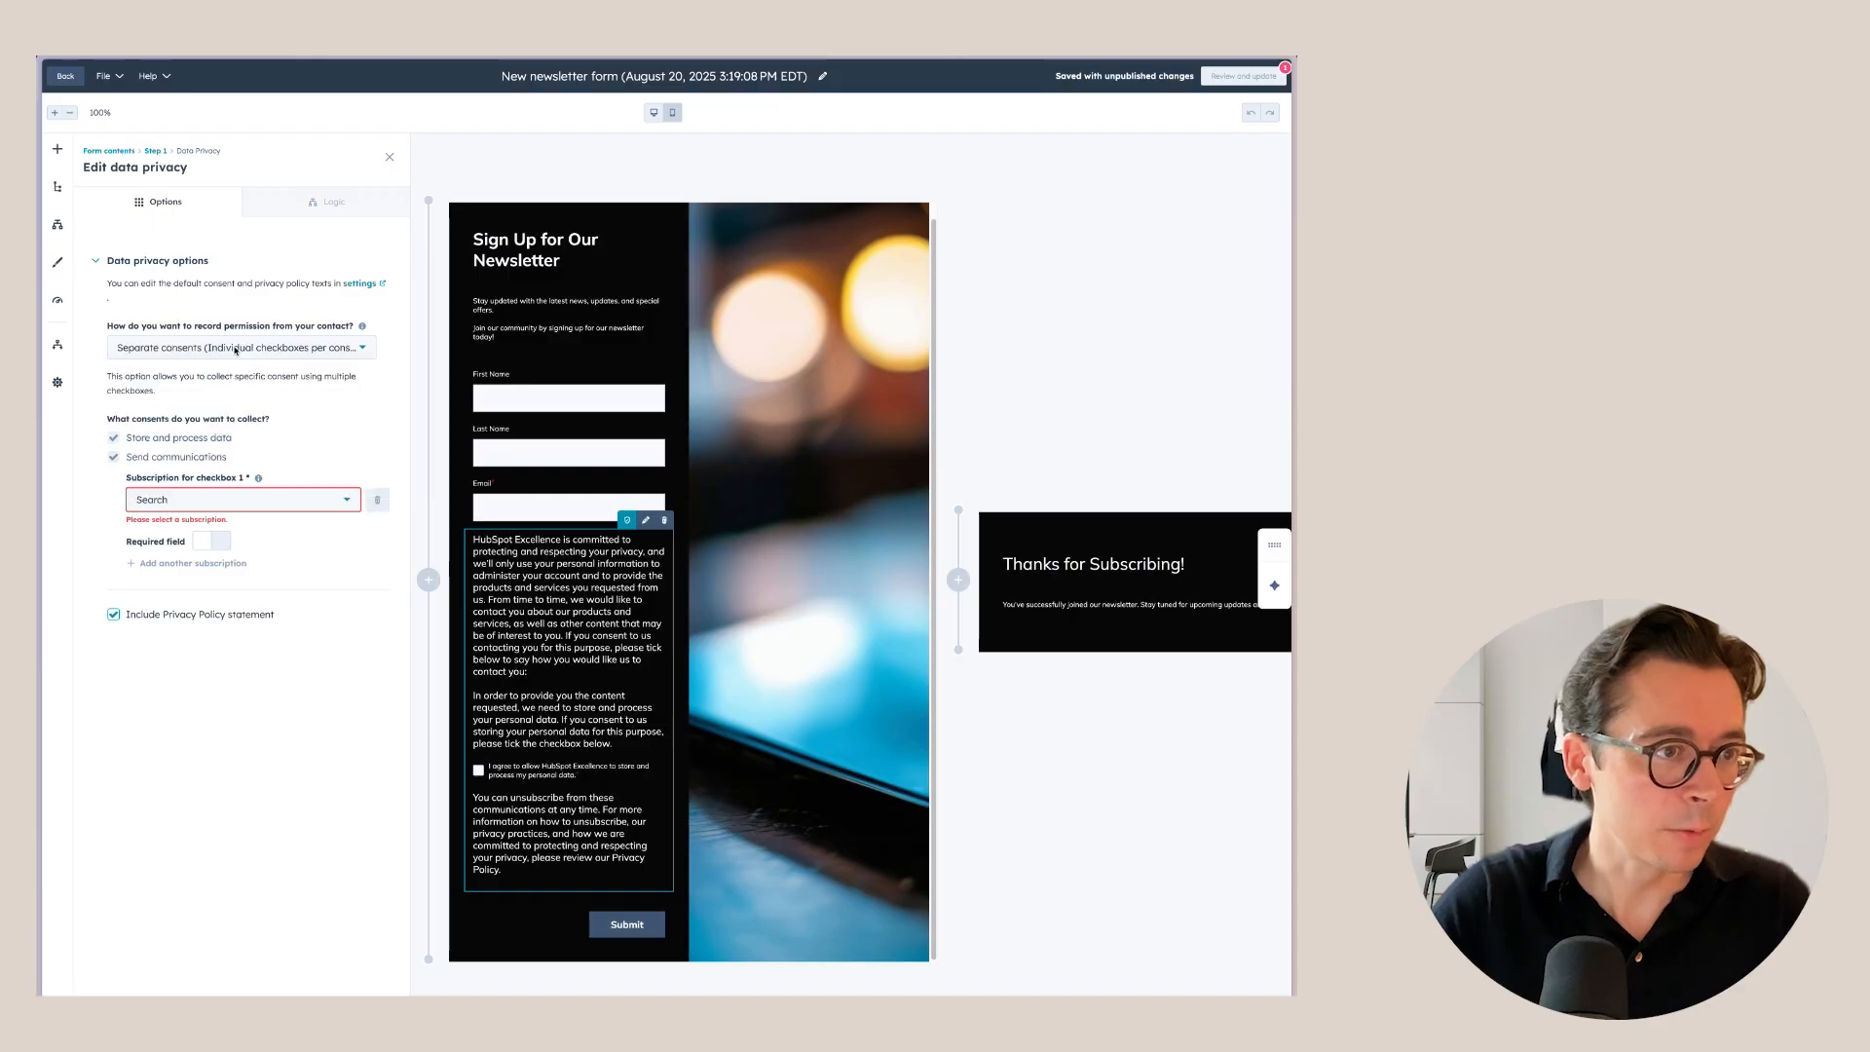
click(171, 498)
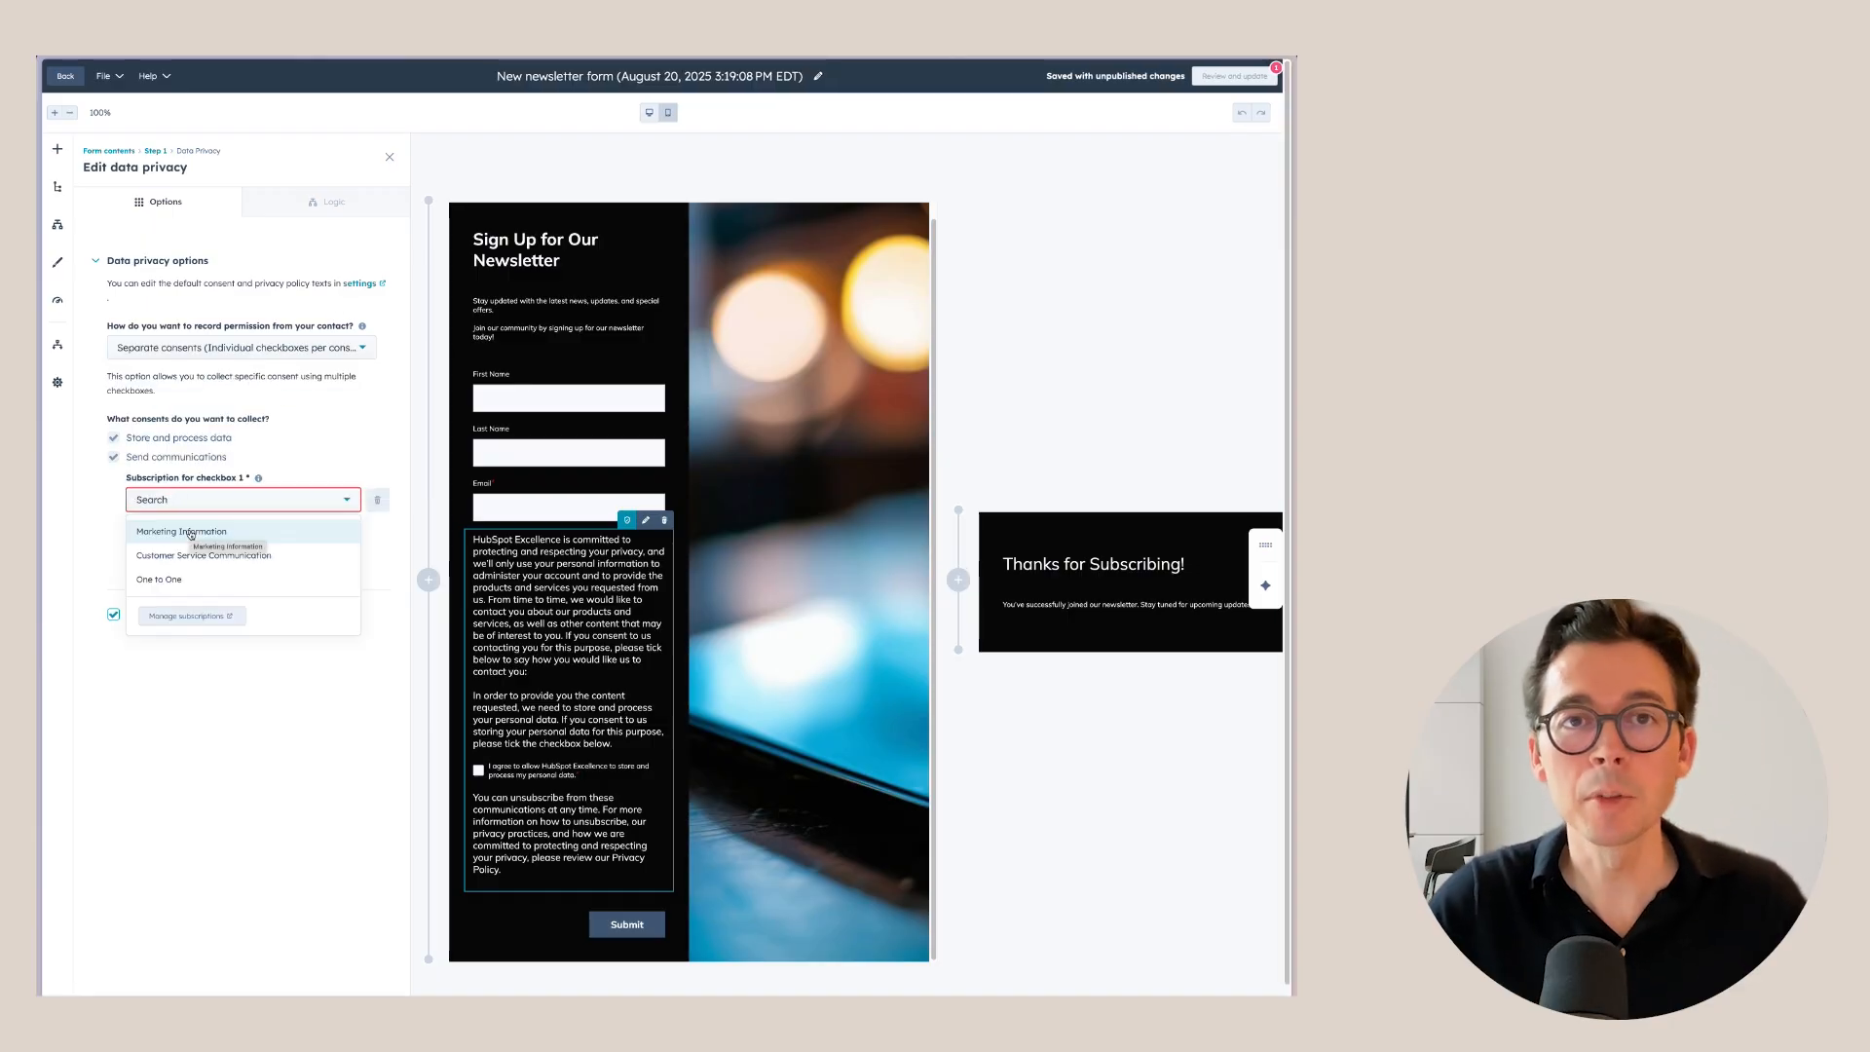
click(191, 534)
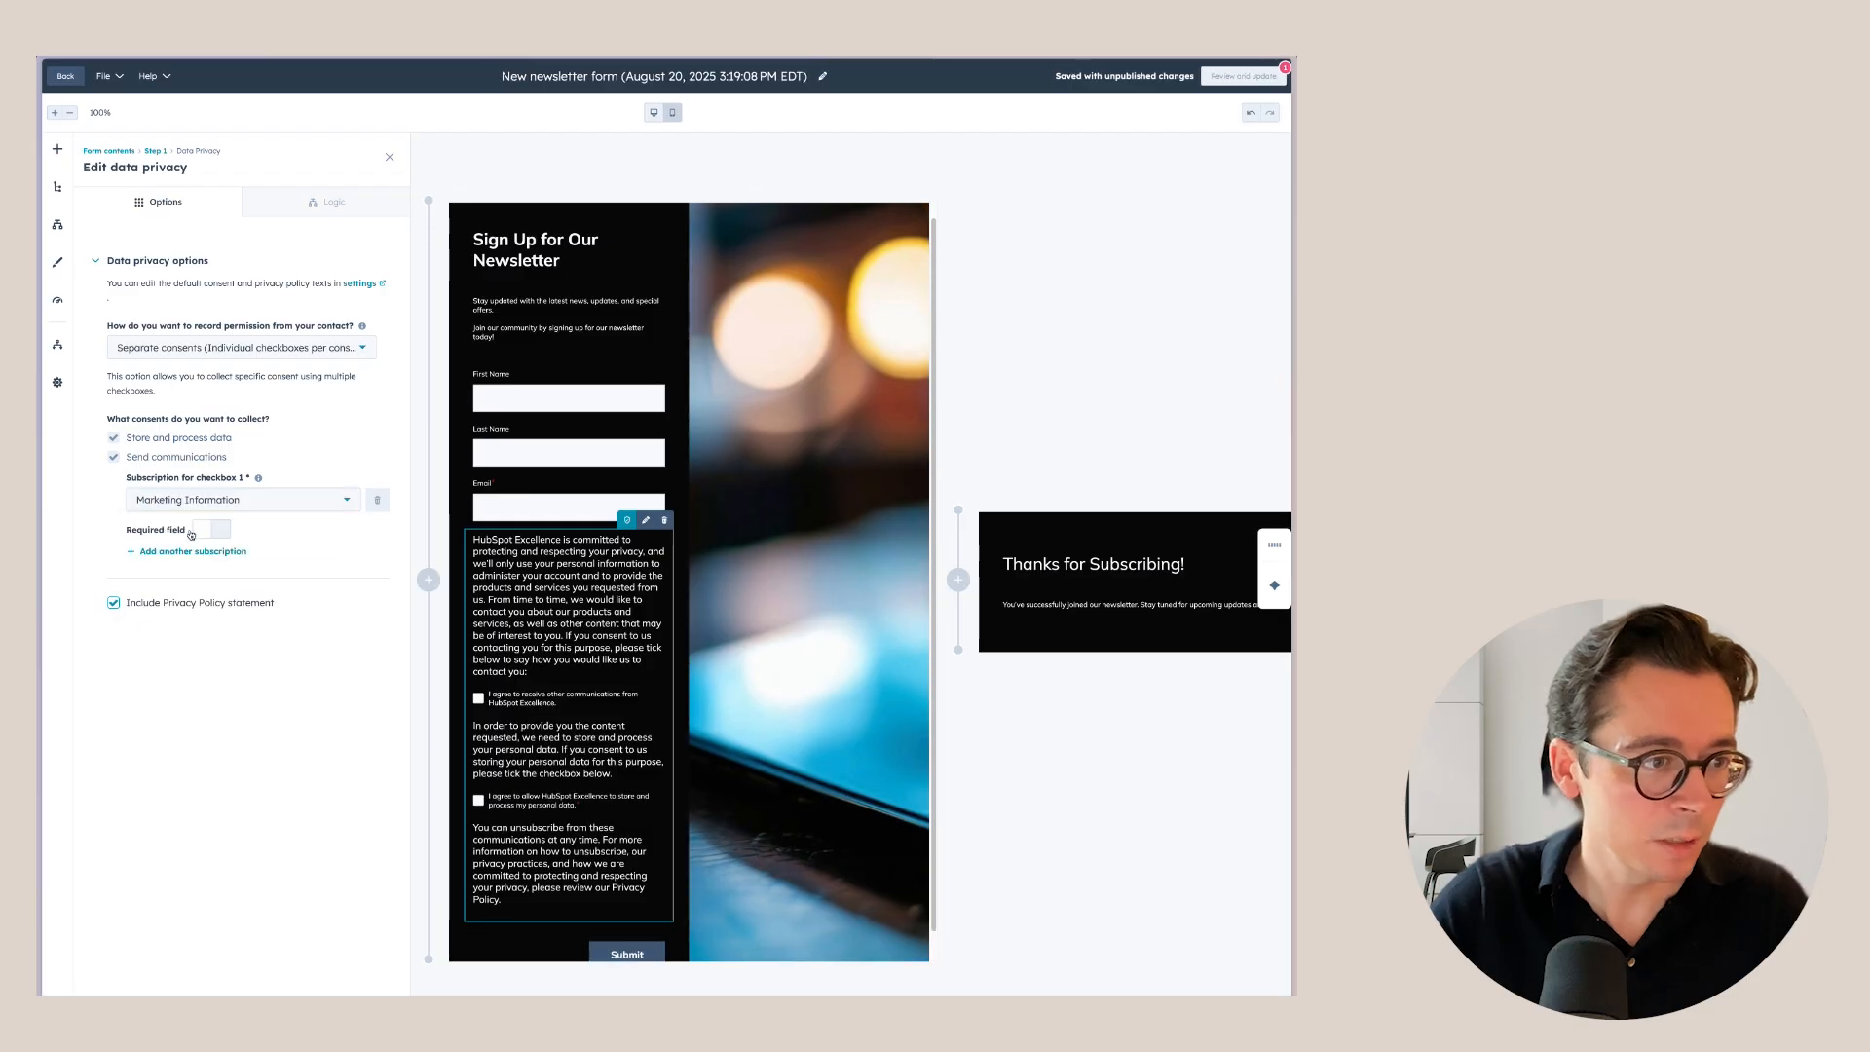
click(115, 603)
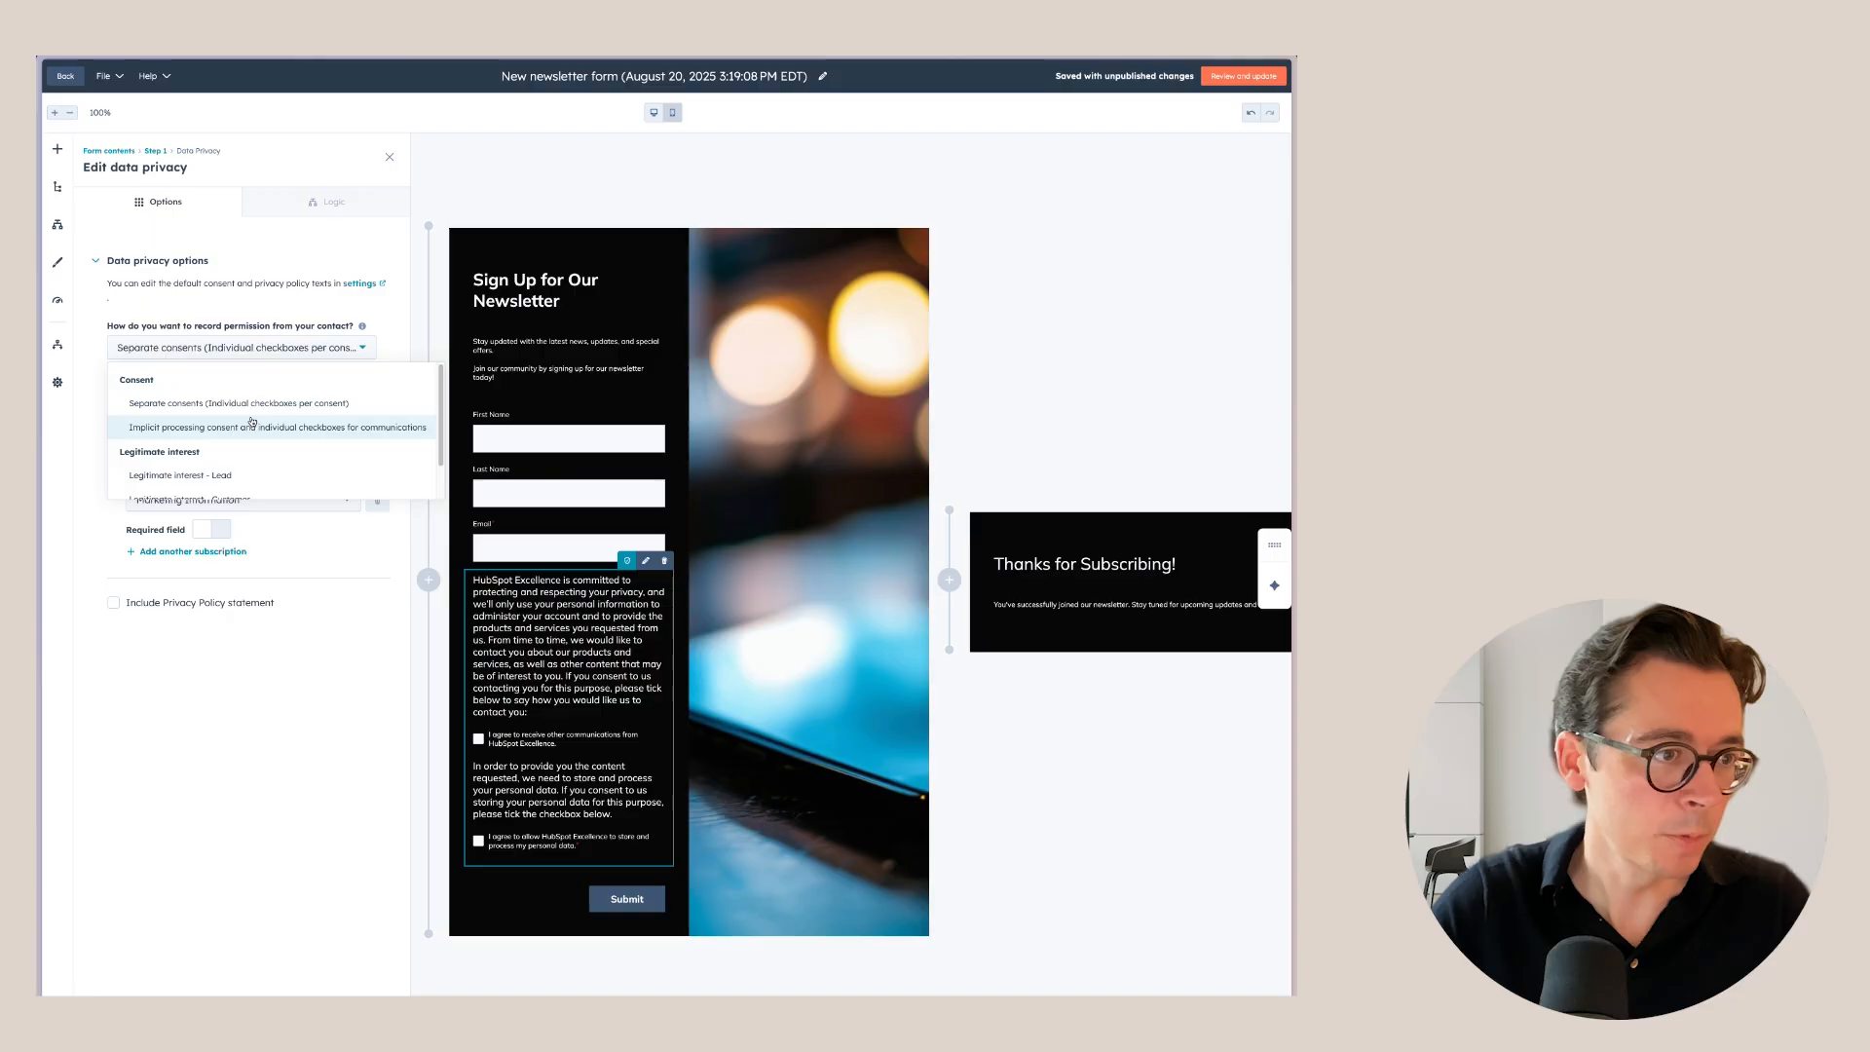
Scroll the permission choices down to the Legitimate interest options.
scroll(262, 435, down, 1)
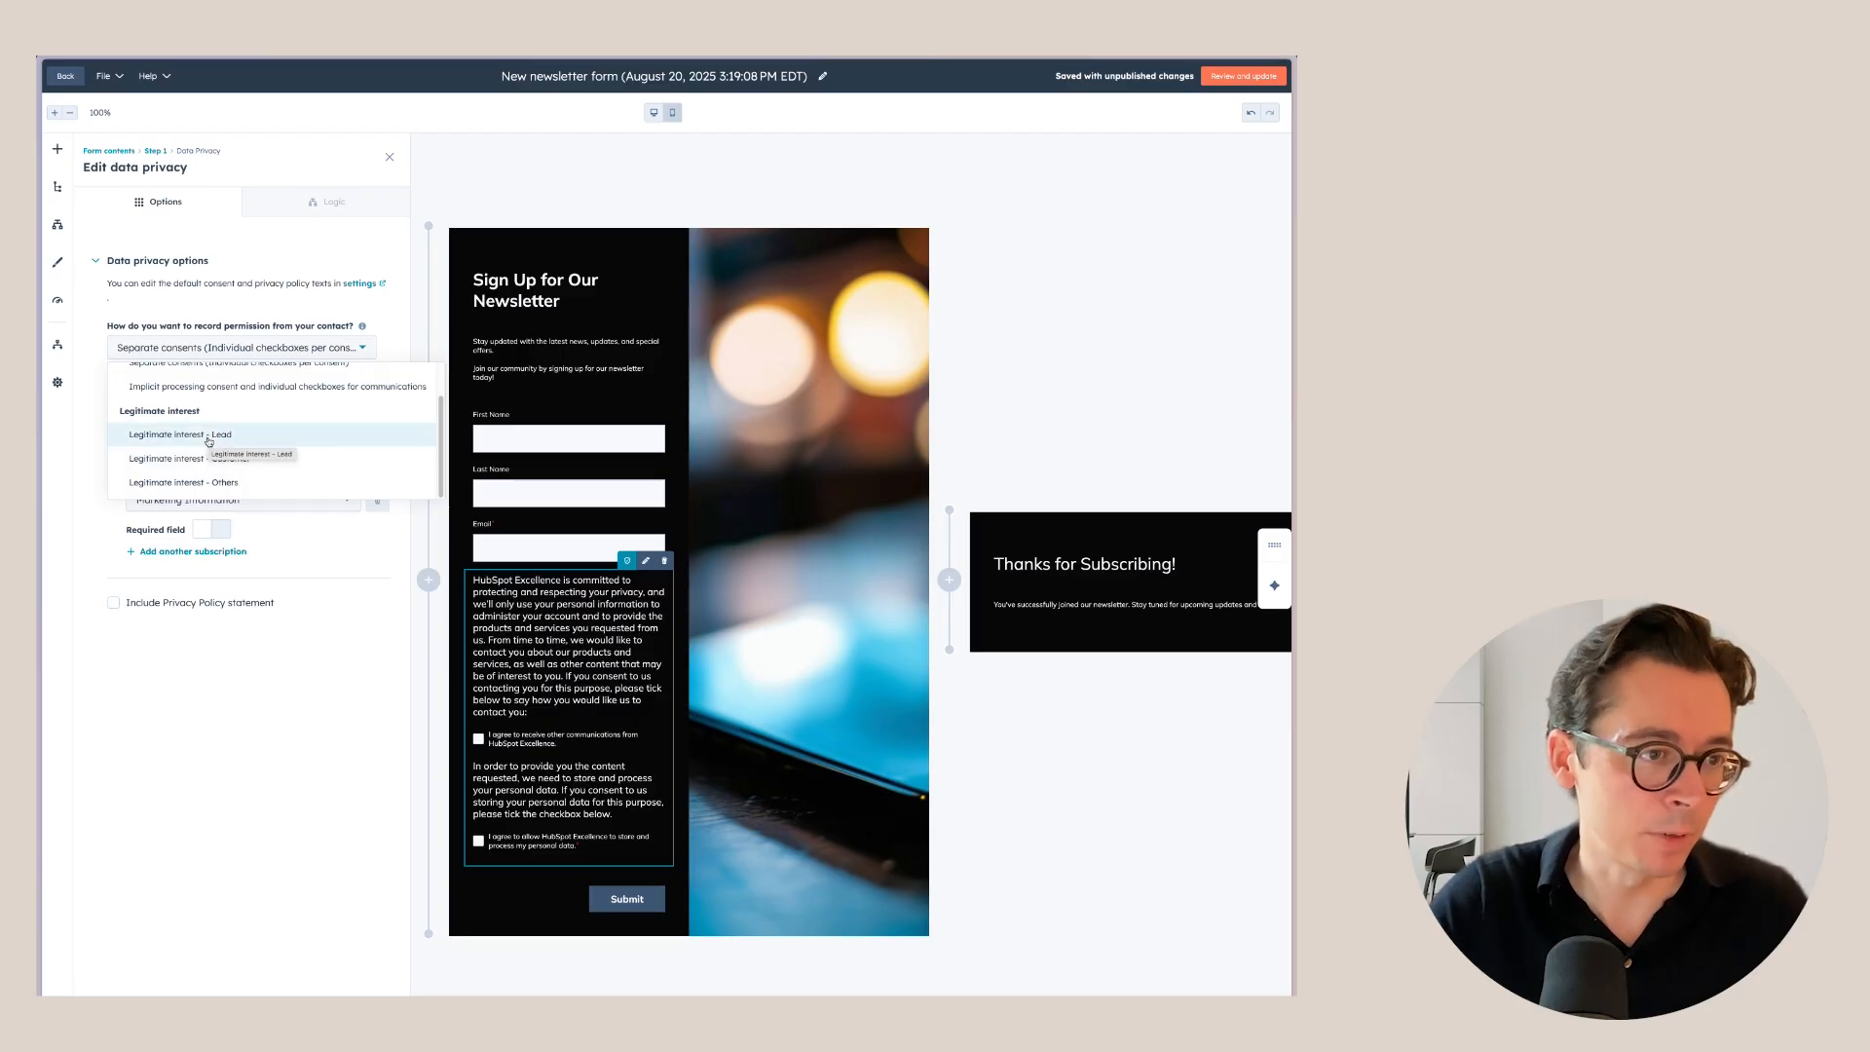
Switch permission to Legitimate interest - Lead and check the Marketing Information subscription setting.
click(169, 435)
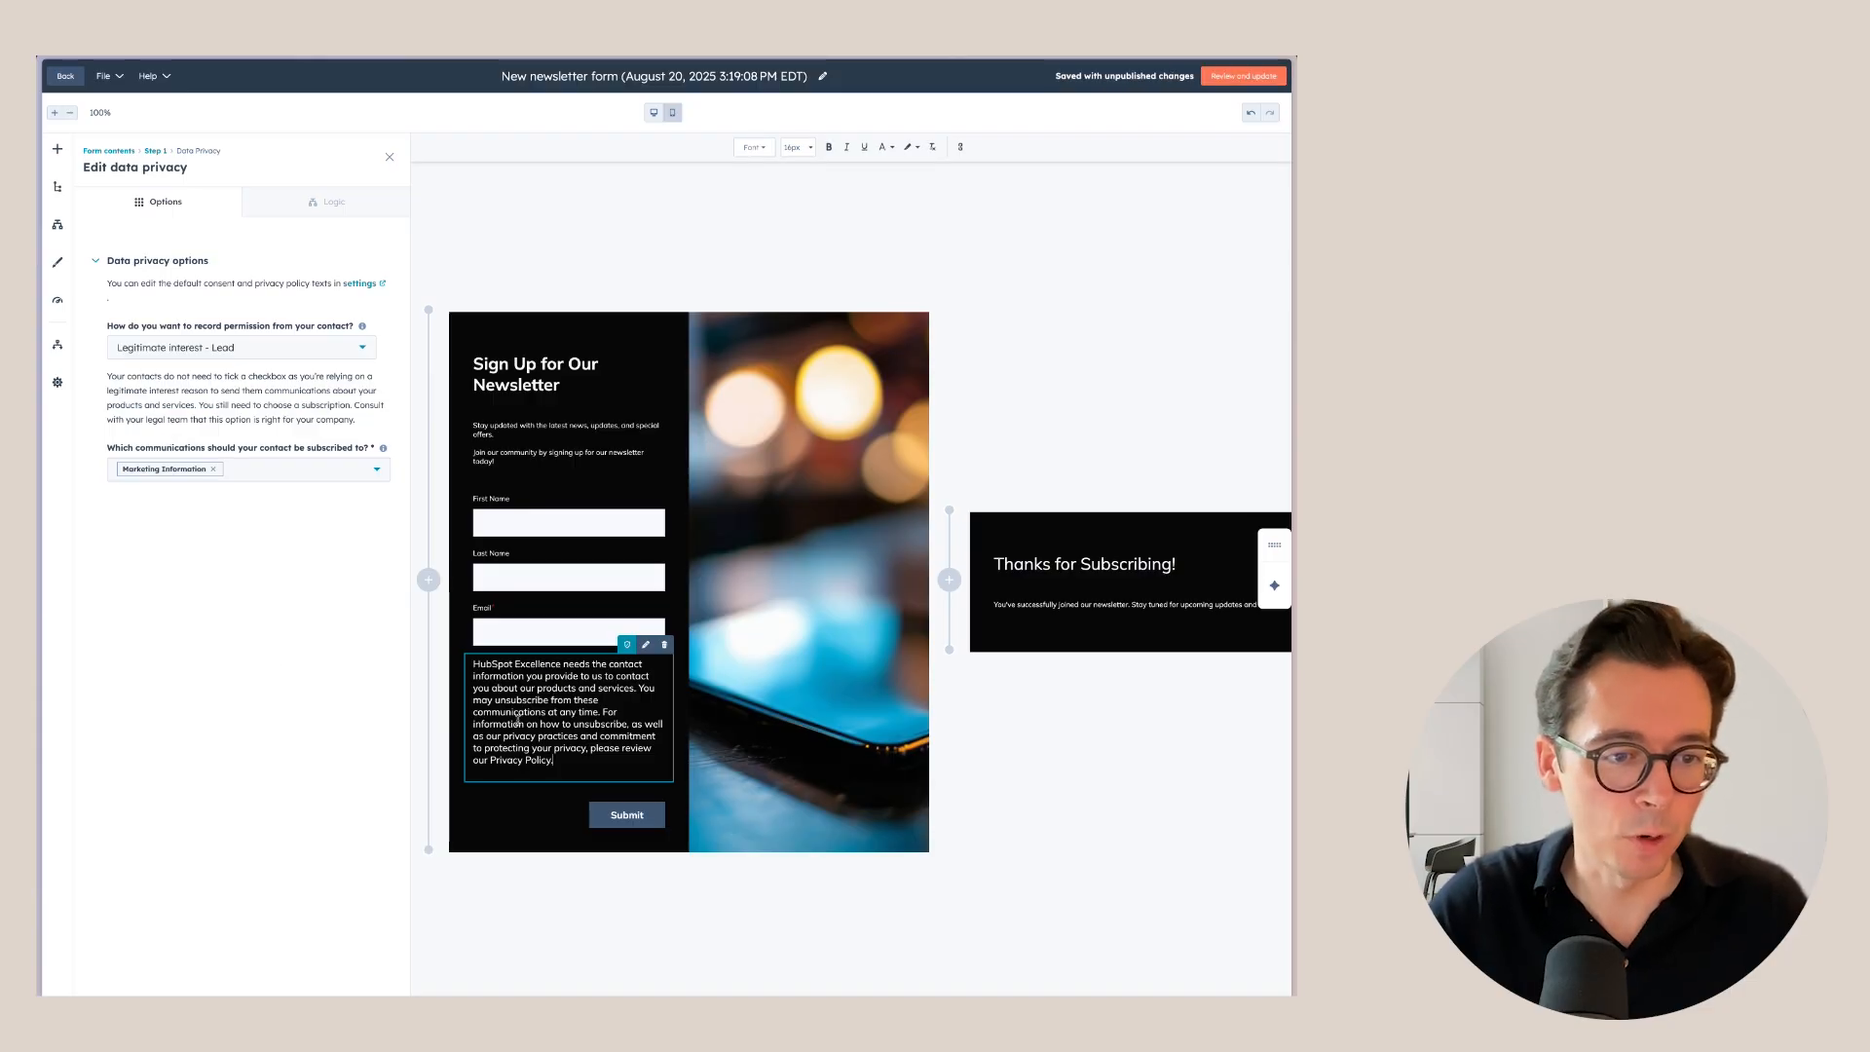
click(245, 549)
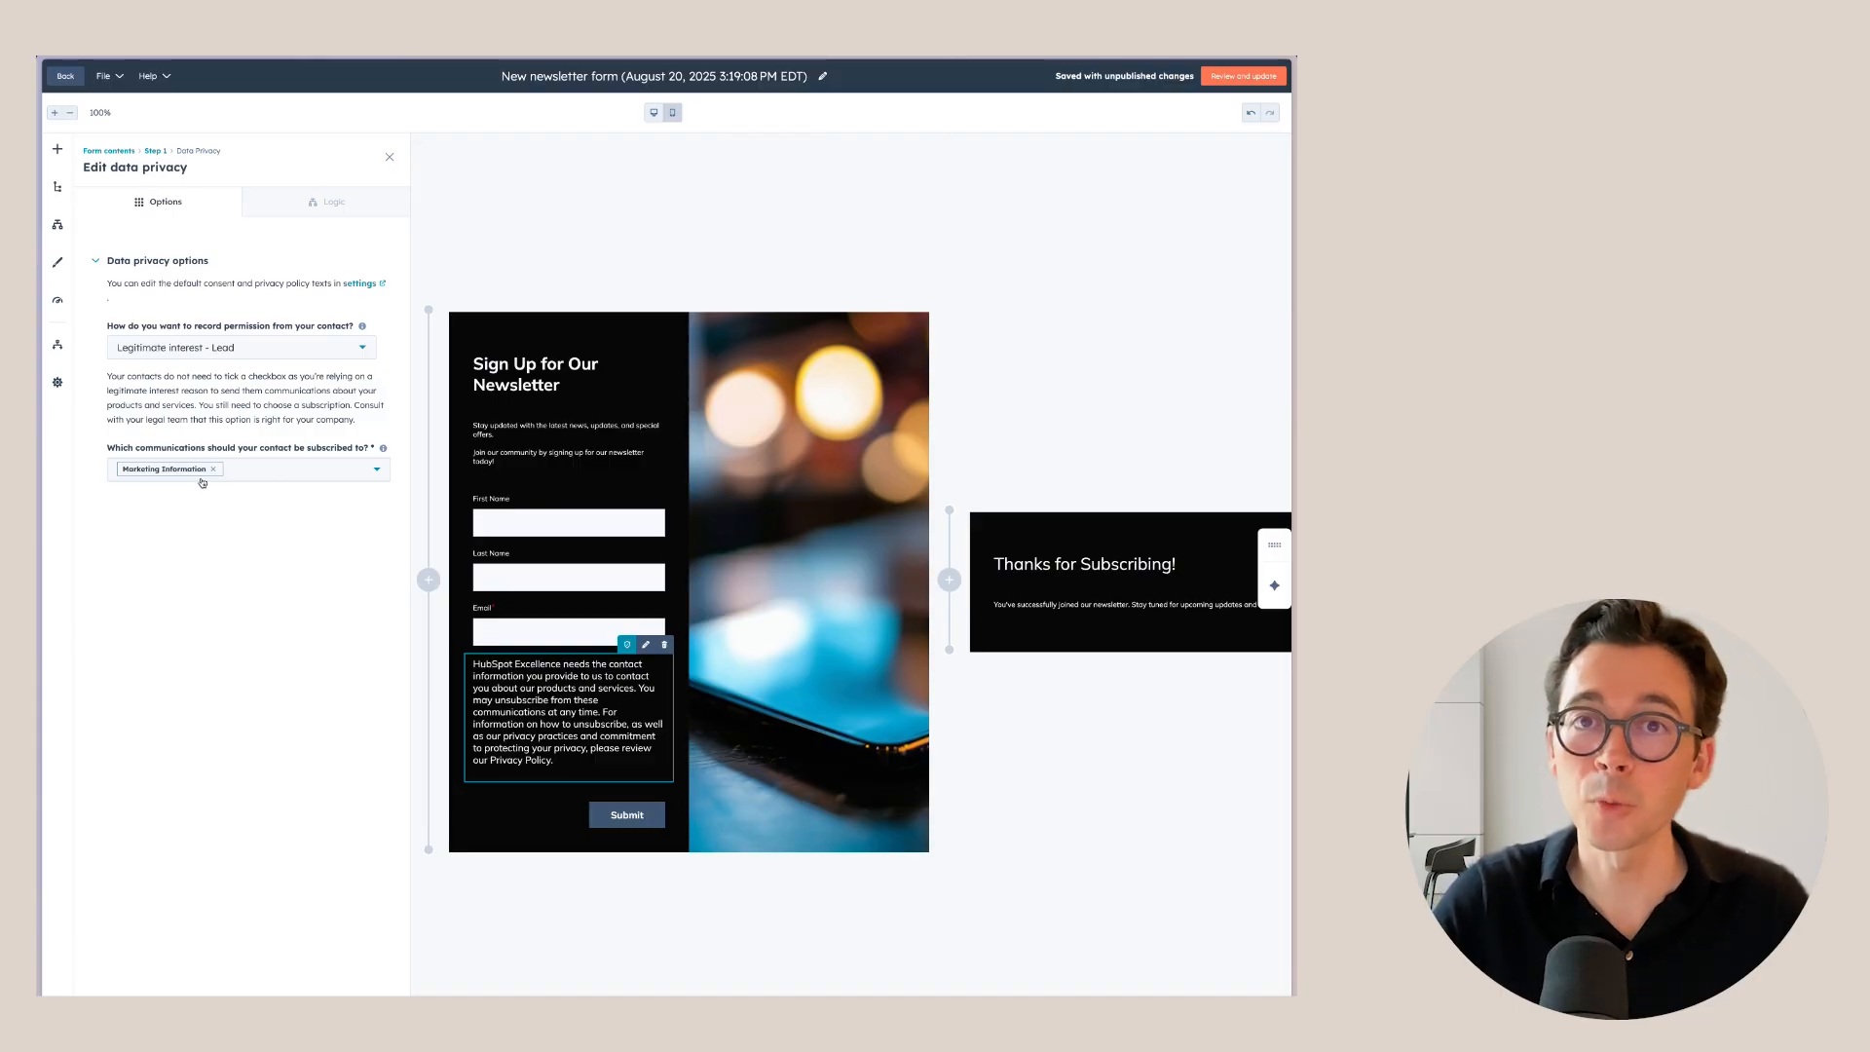
click(323, 465)
click(276, 443)
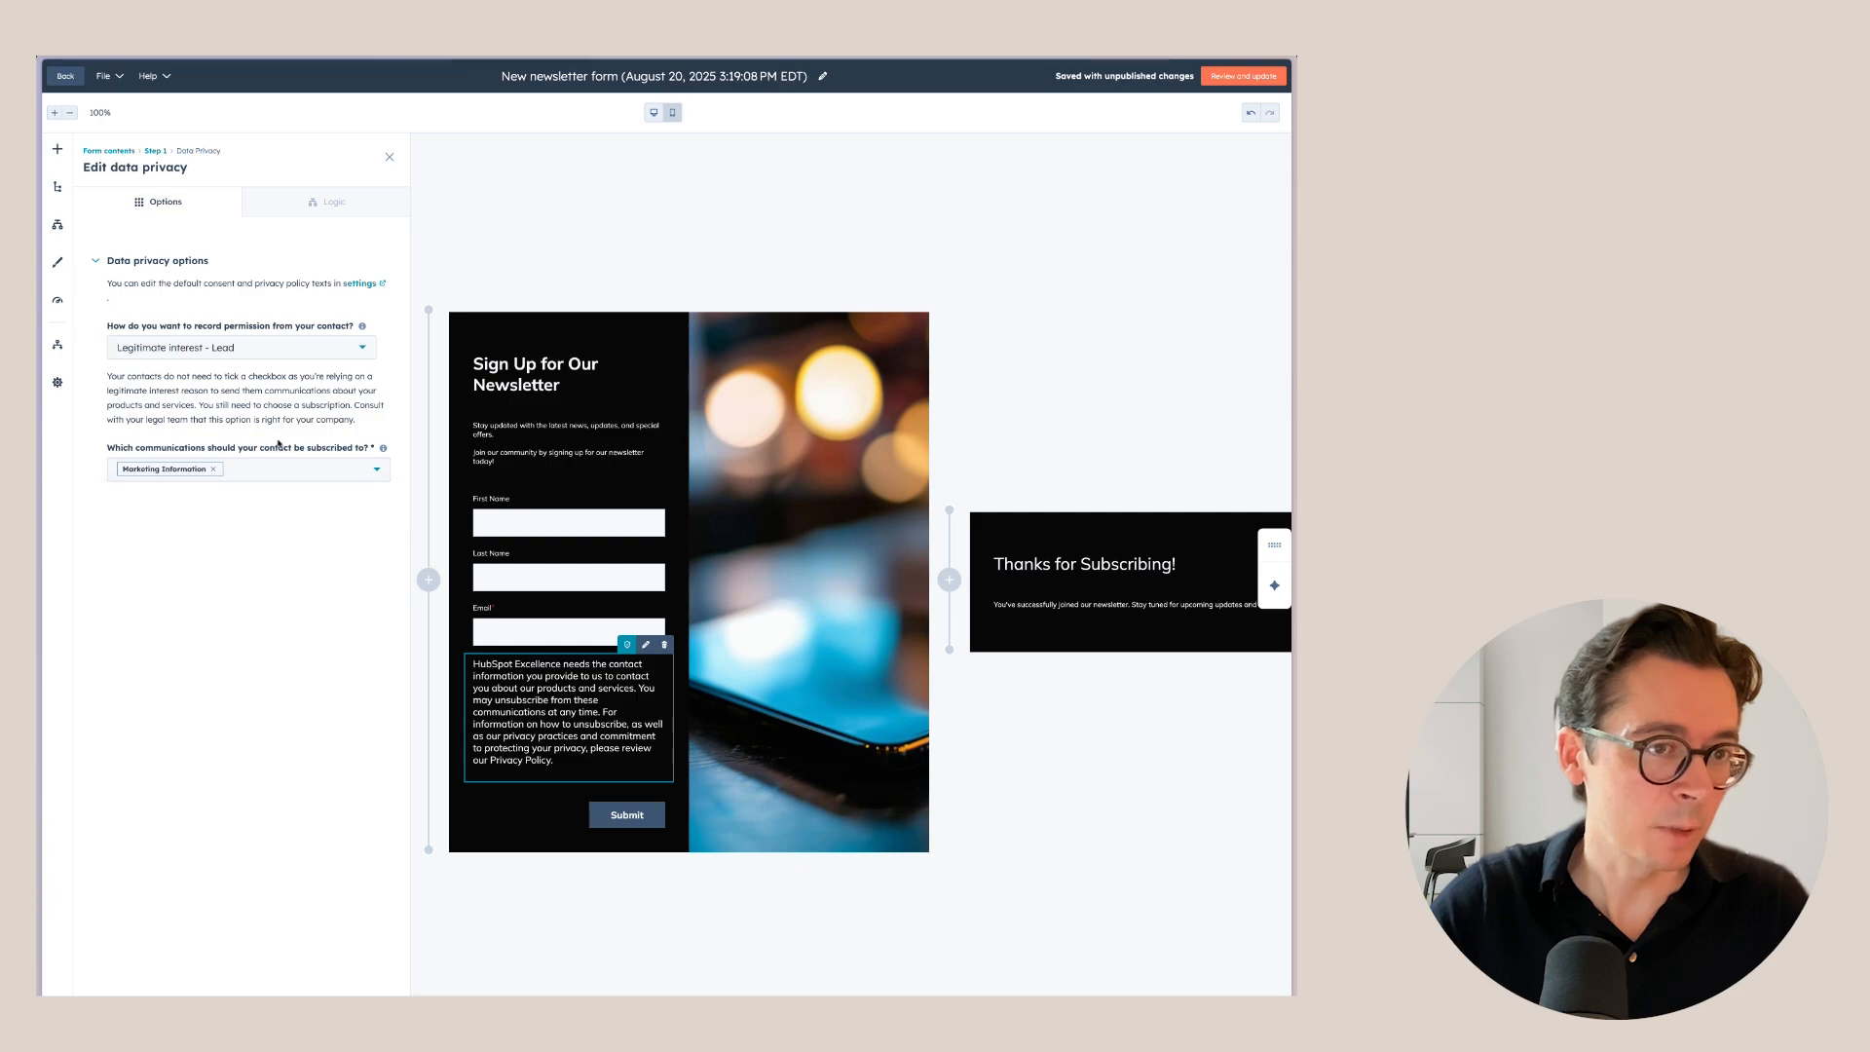
click(541, 583)
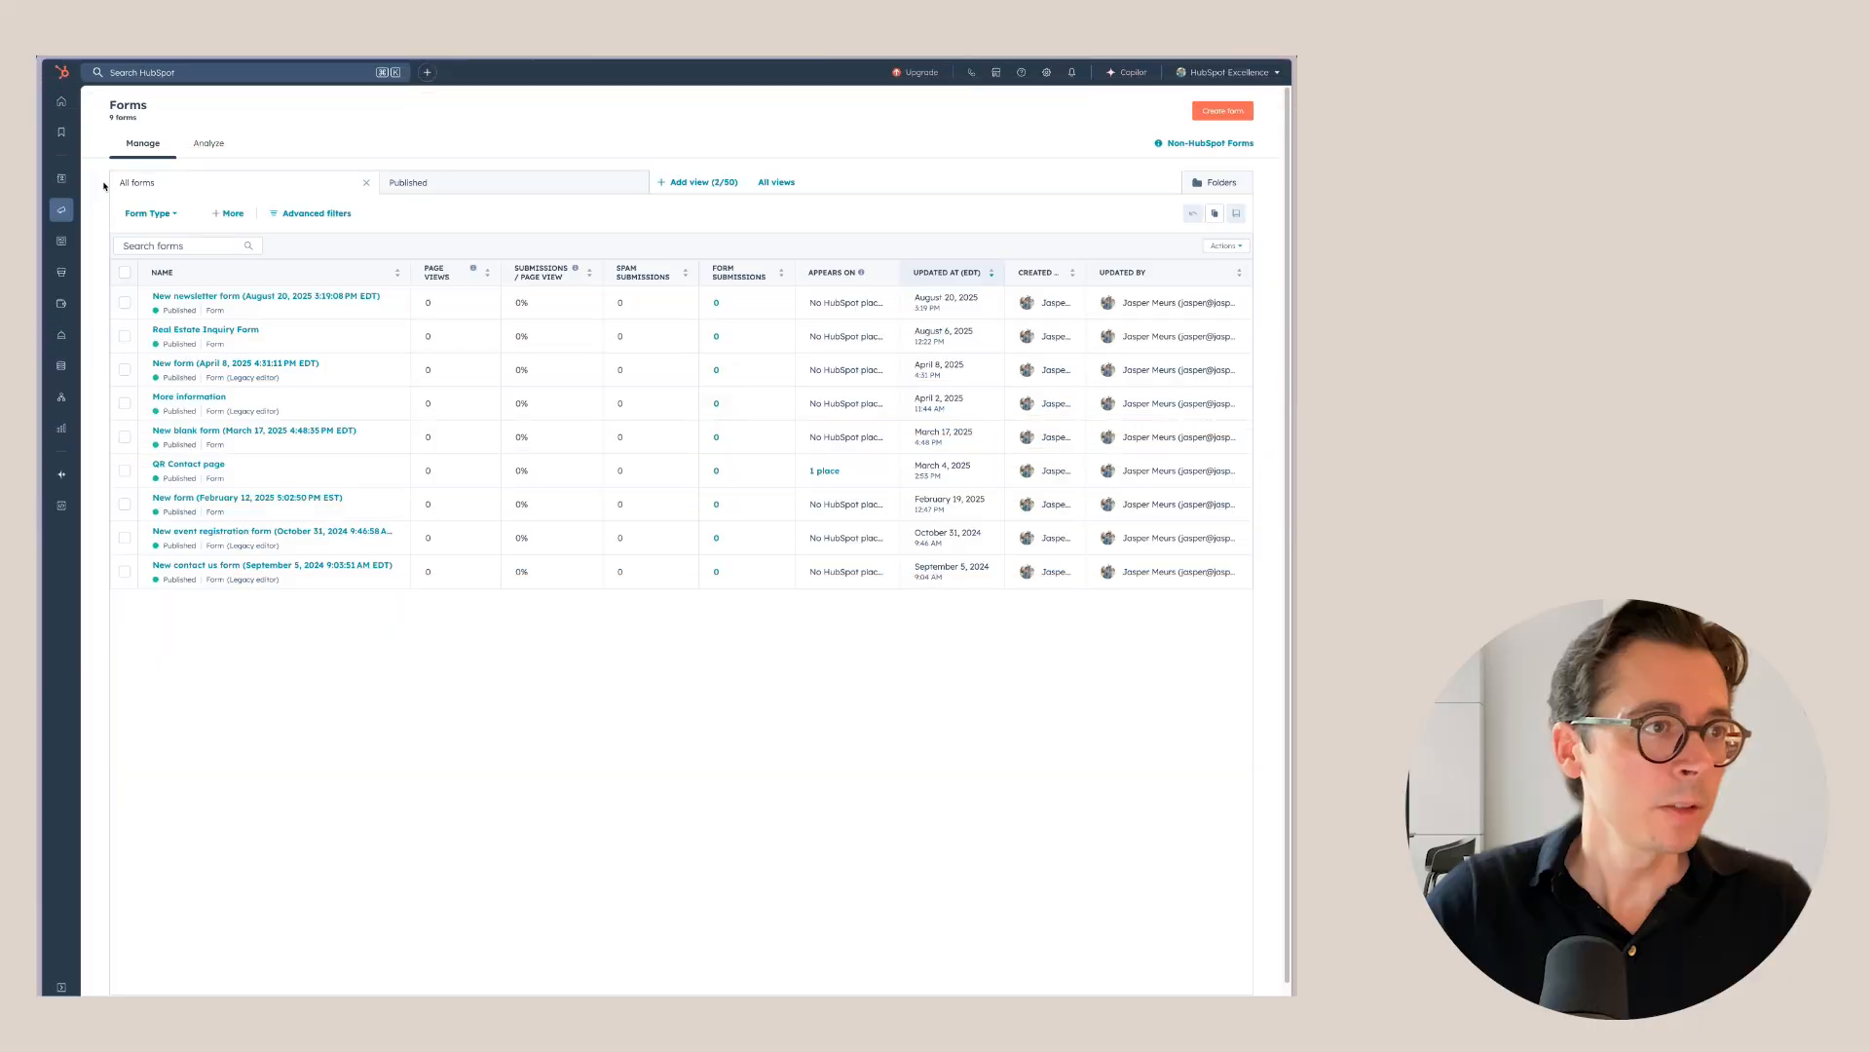
From CRM Lists, create a new contact-based list and open it in the list editor.
mouse_move(62, 178)
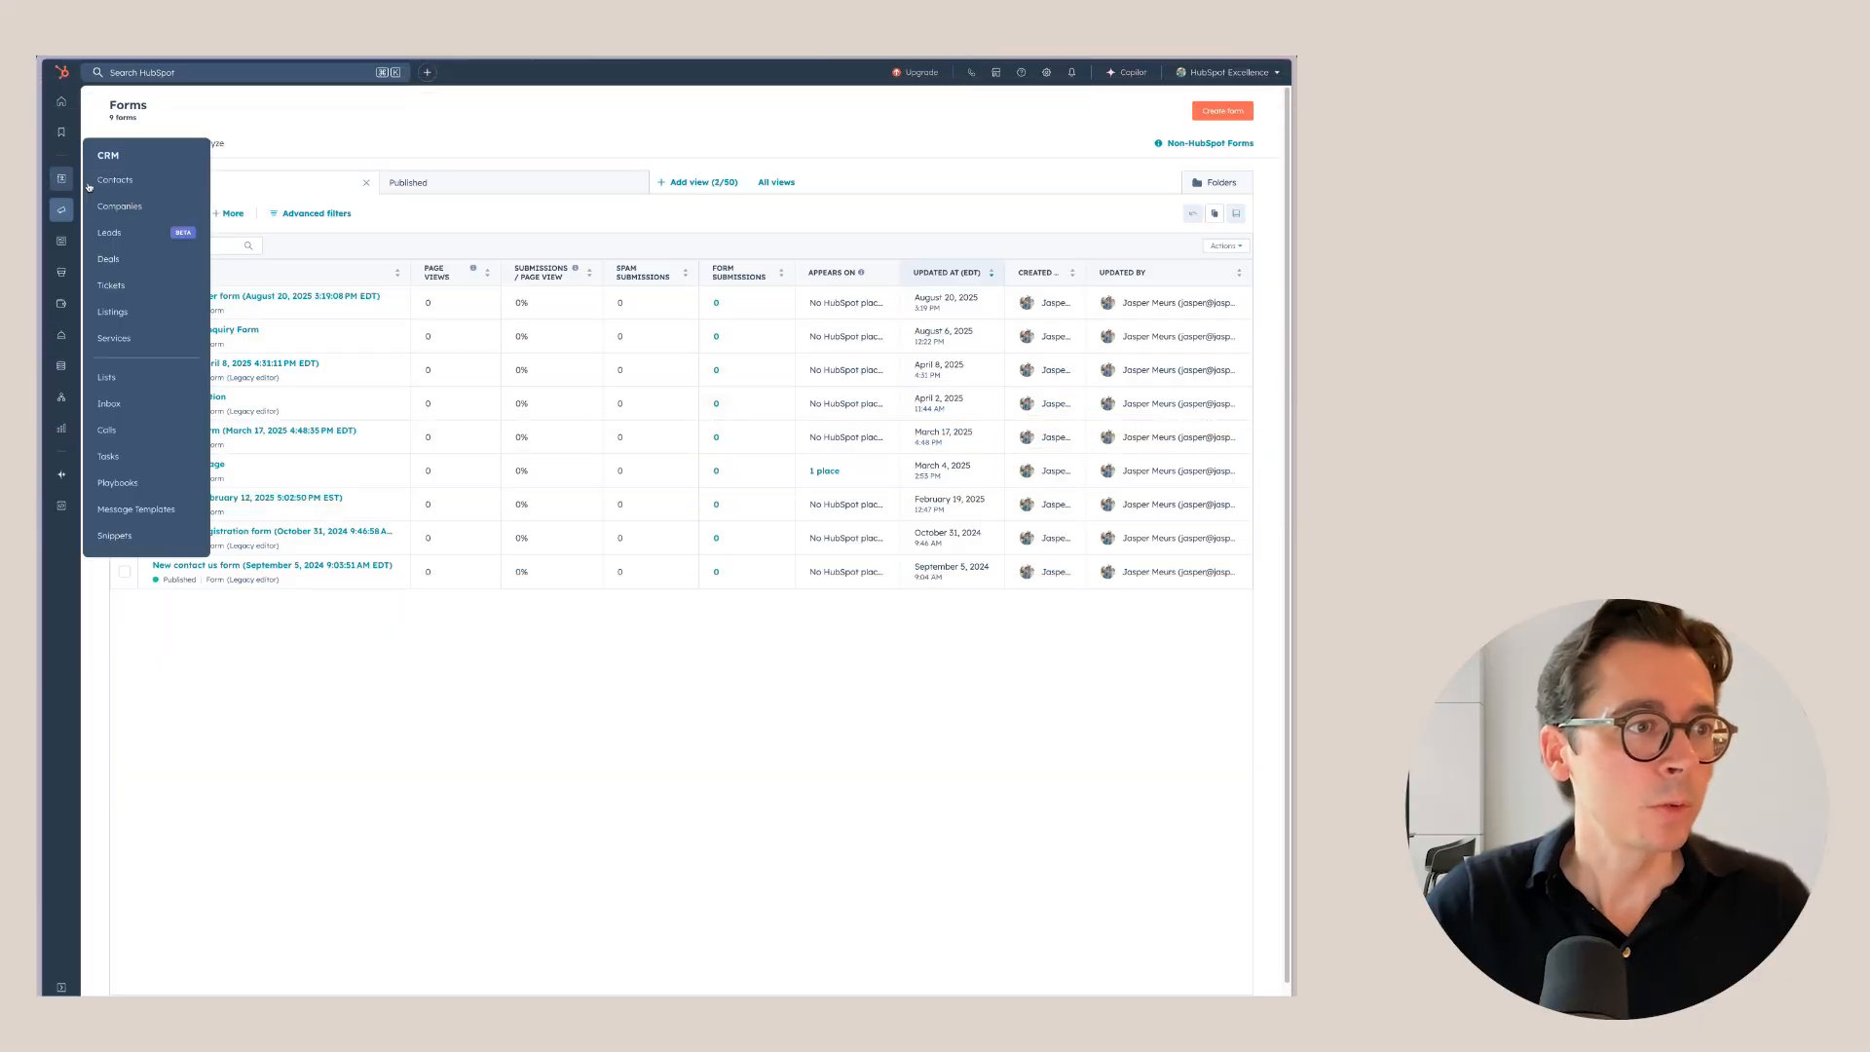
click(107, 377)
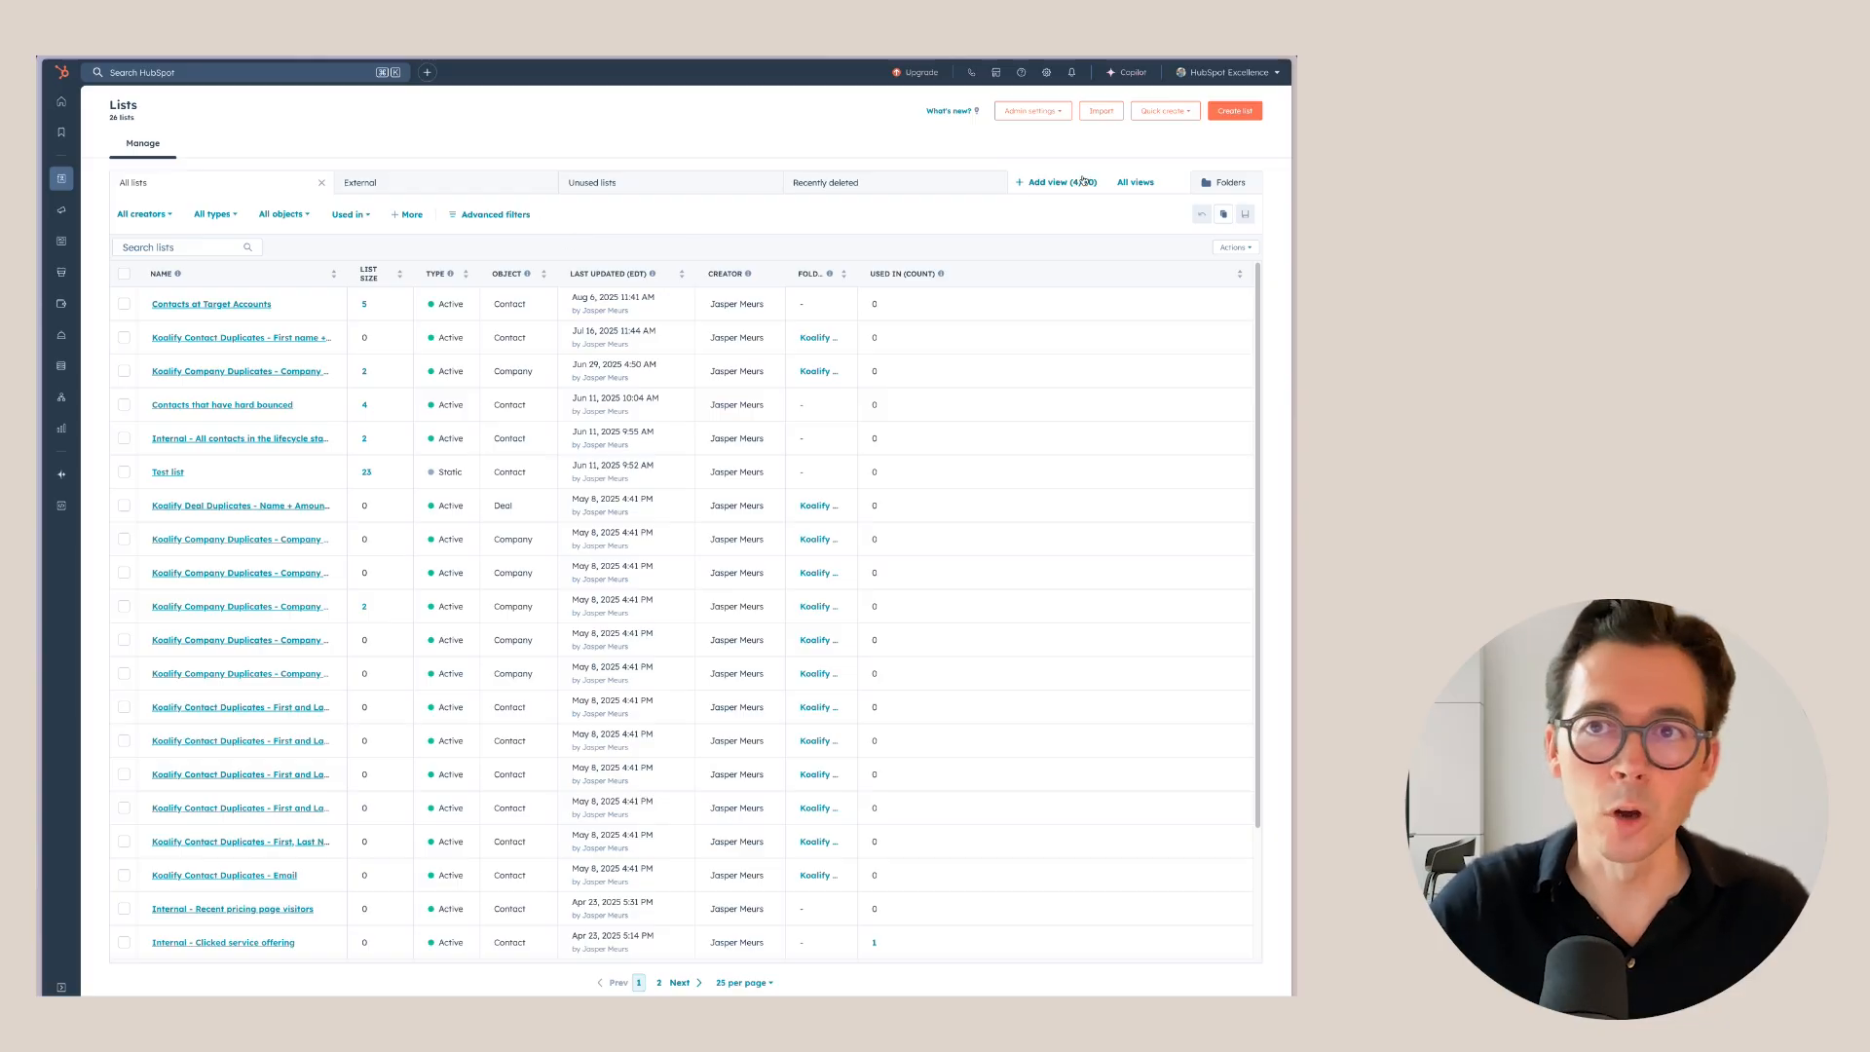
click(1232, 112)
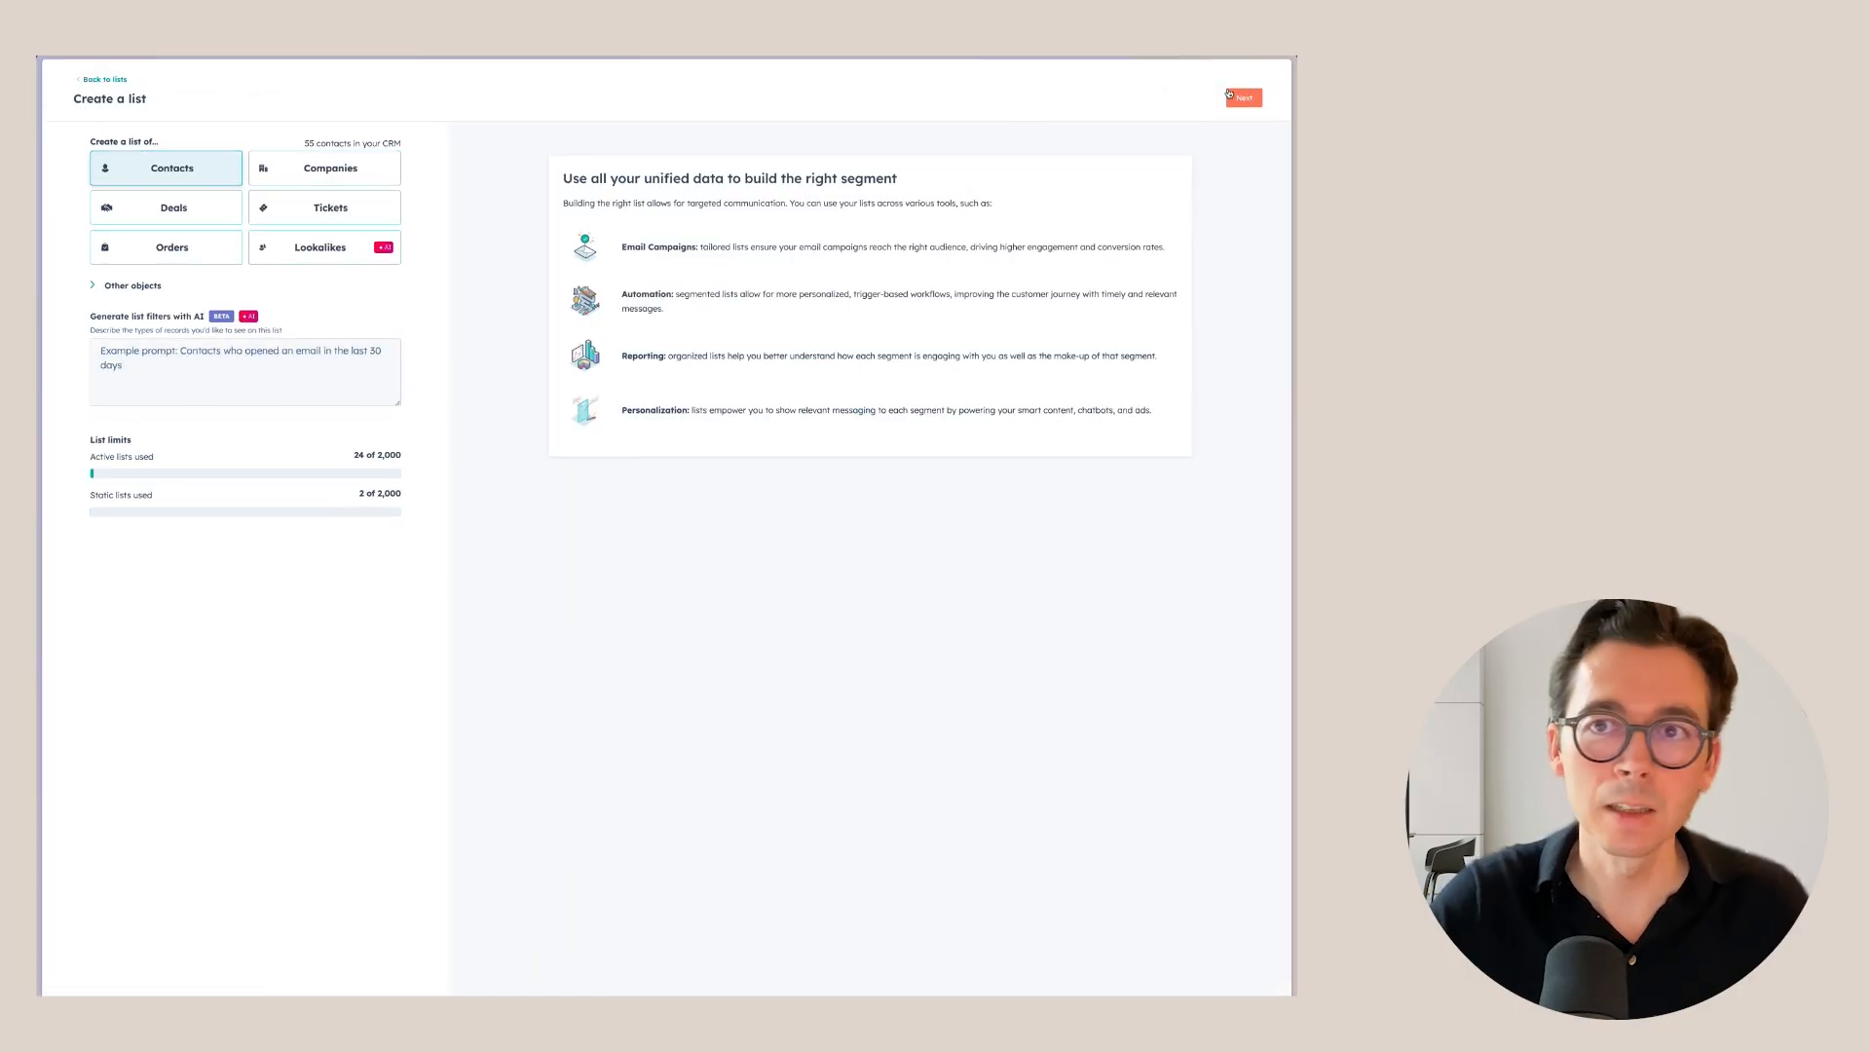
click(1239, 98)
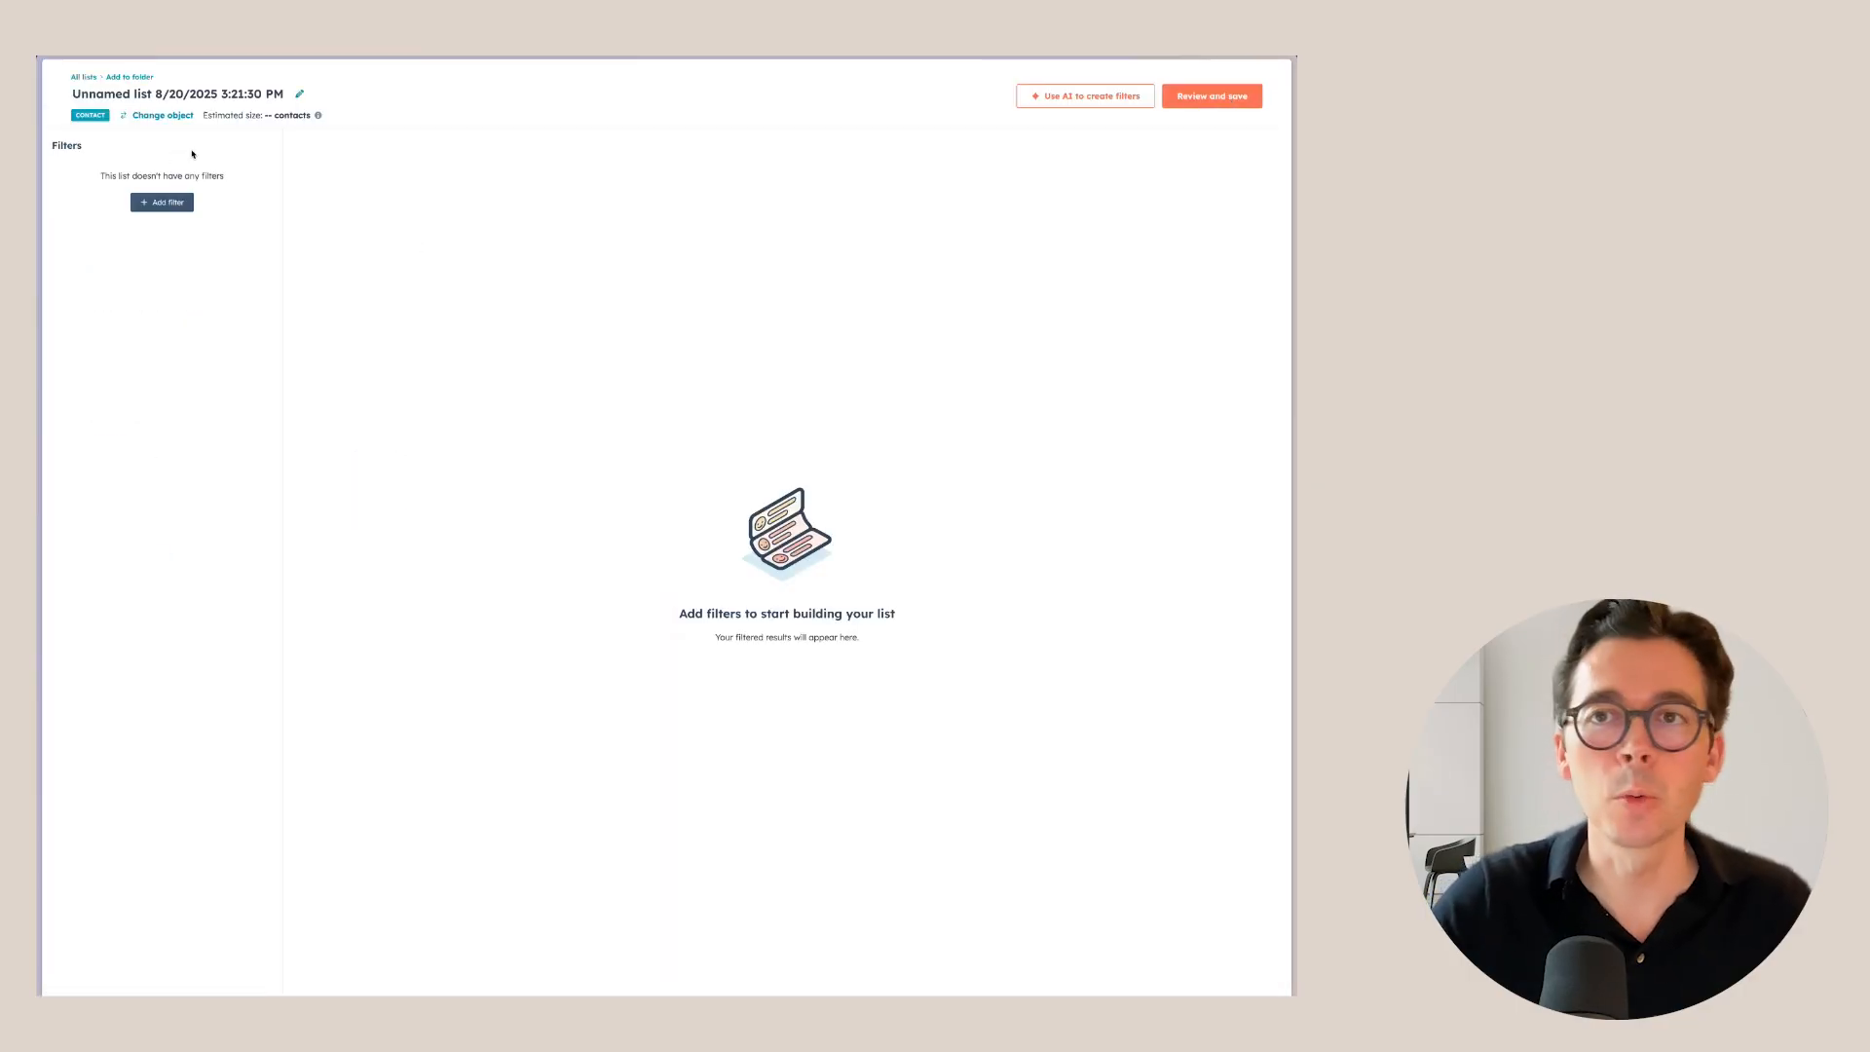
click(162, 201)
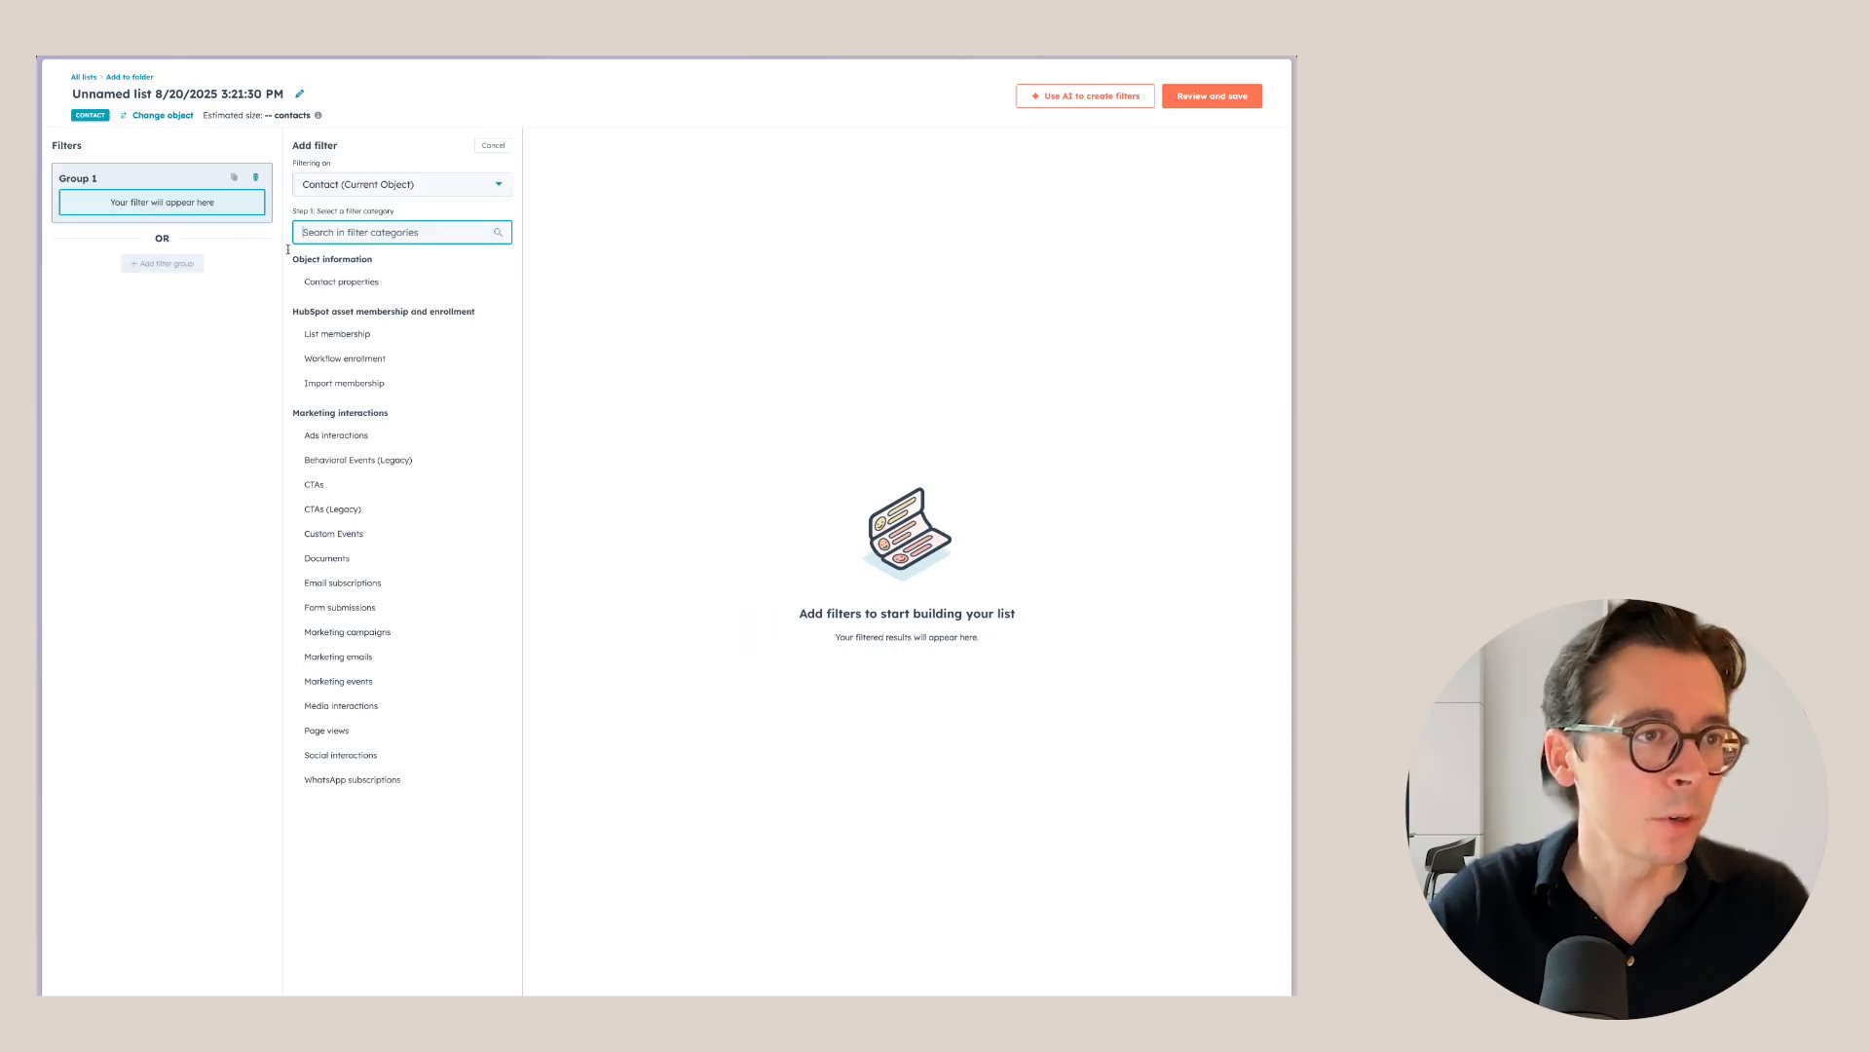
click(343, 283)
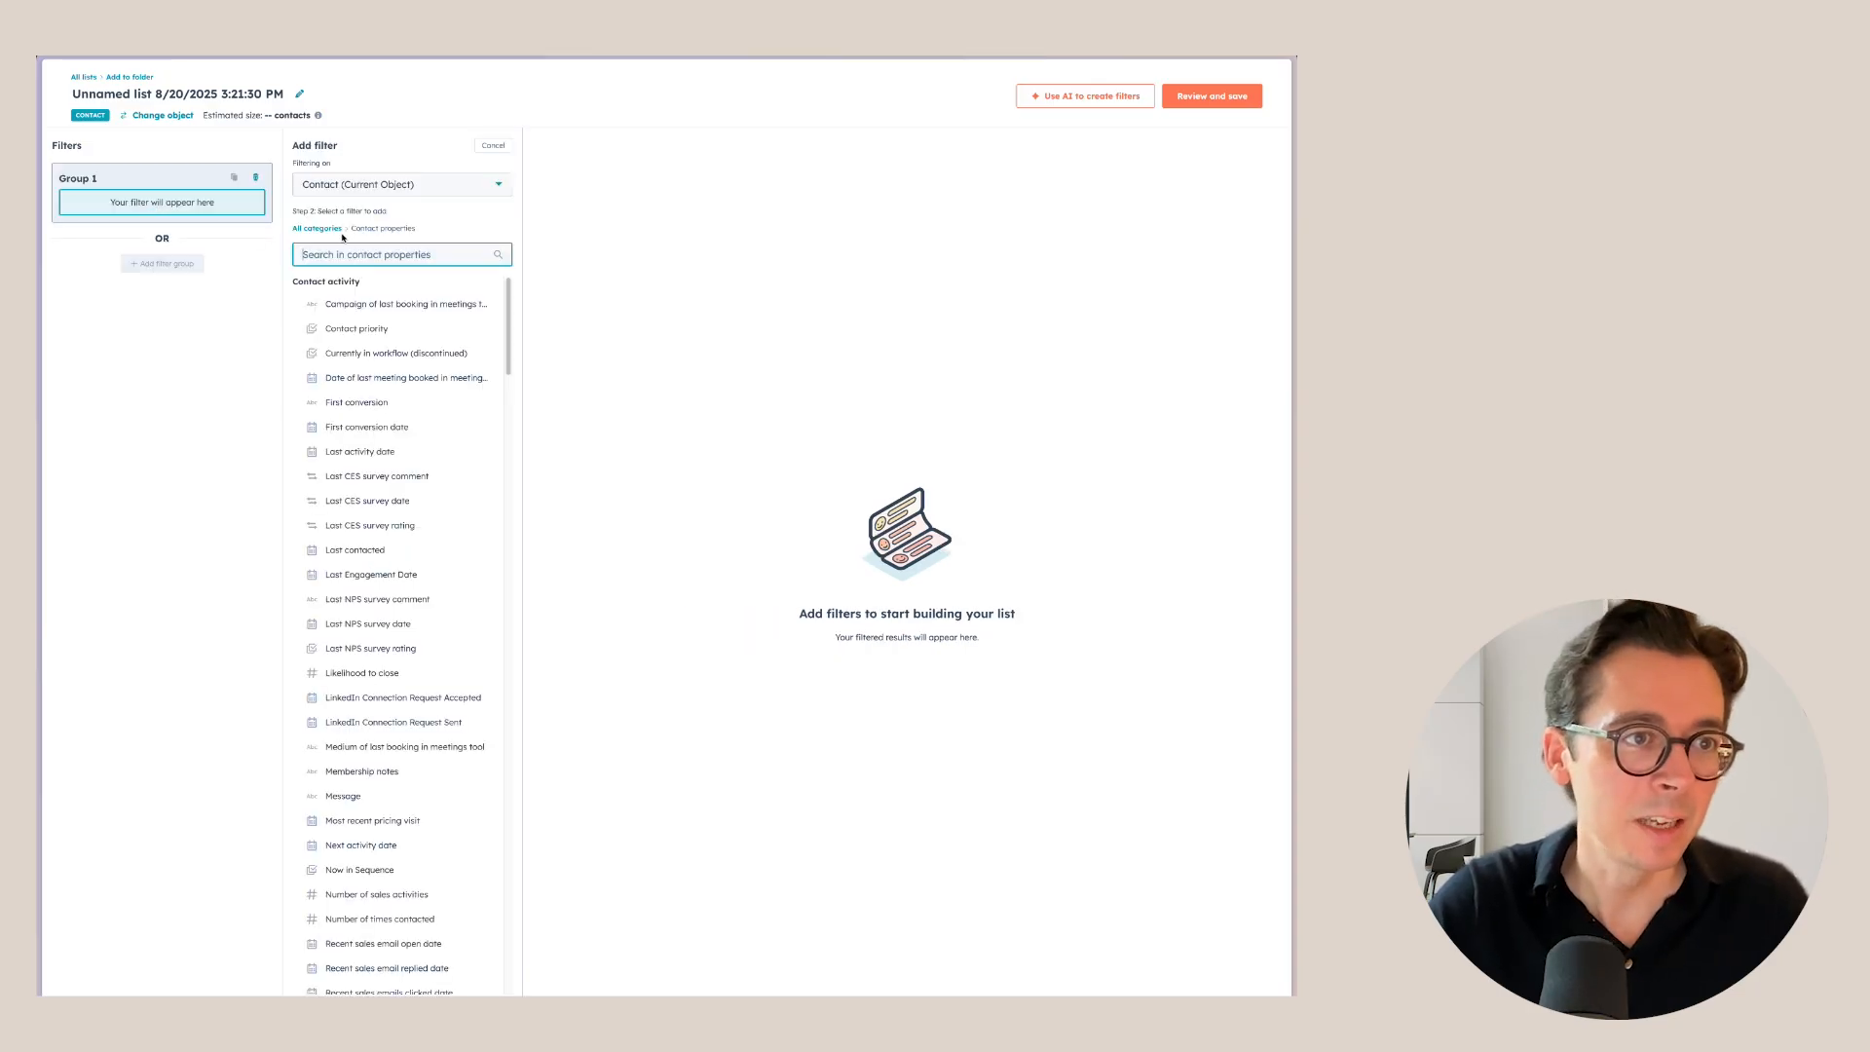
text(marketing)
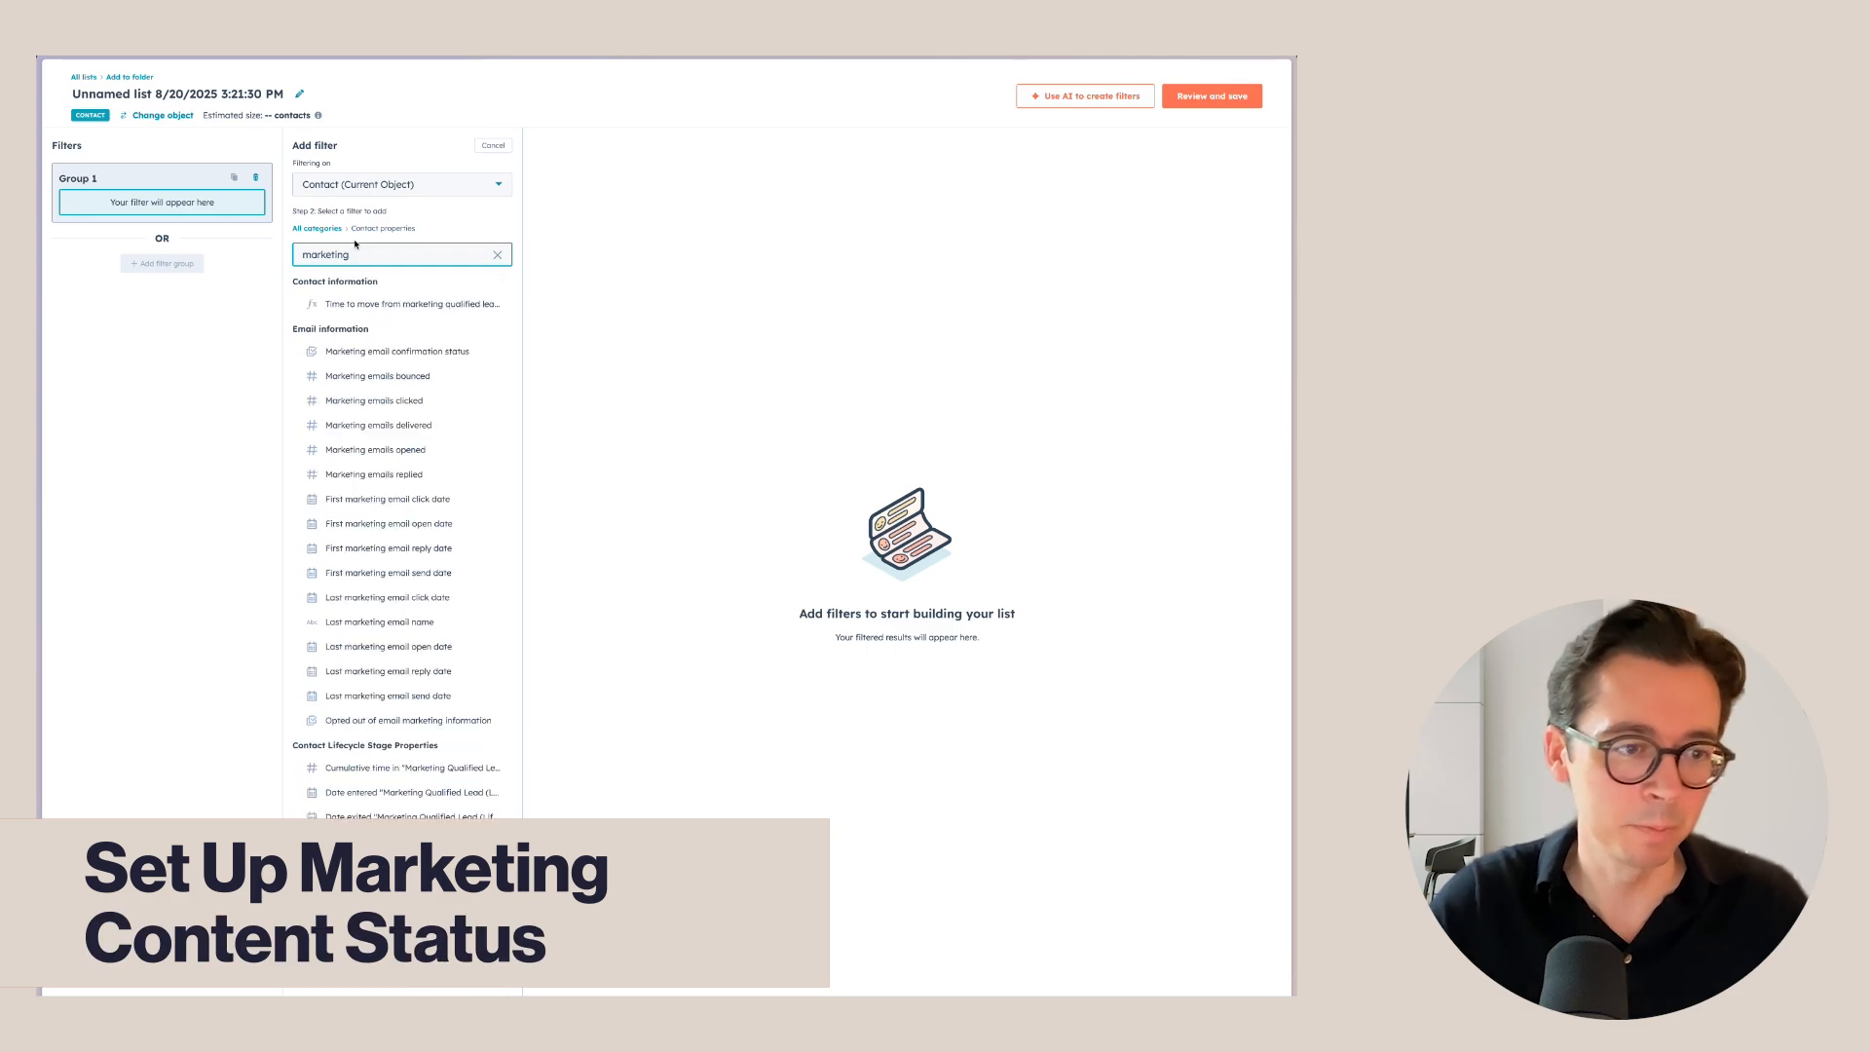
key(BackSpace)
key(BackSpace)
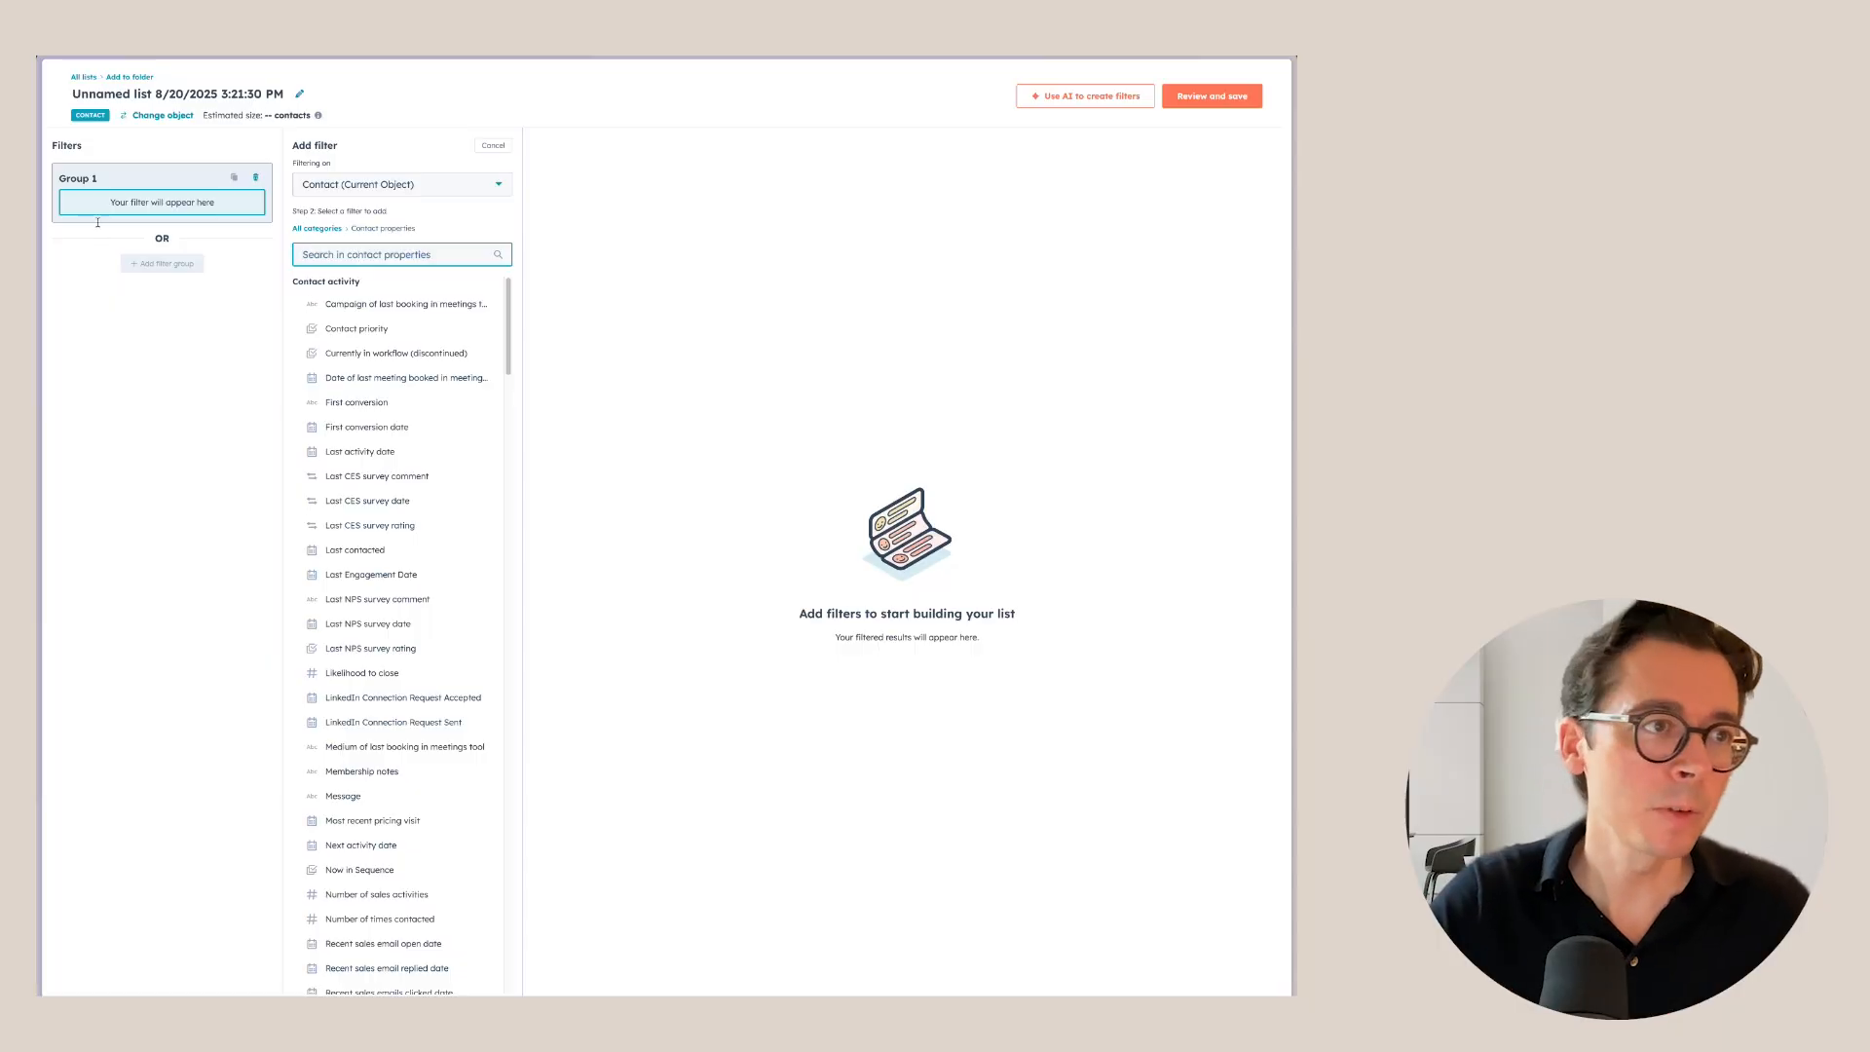
click(478, 144)
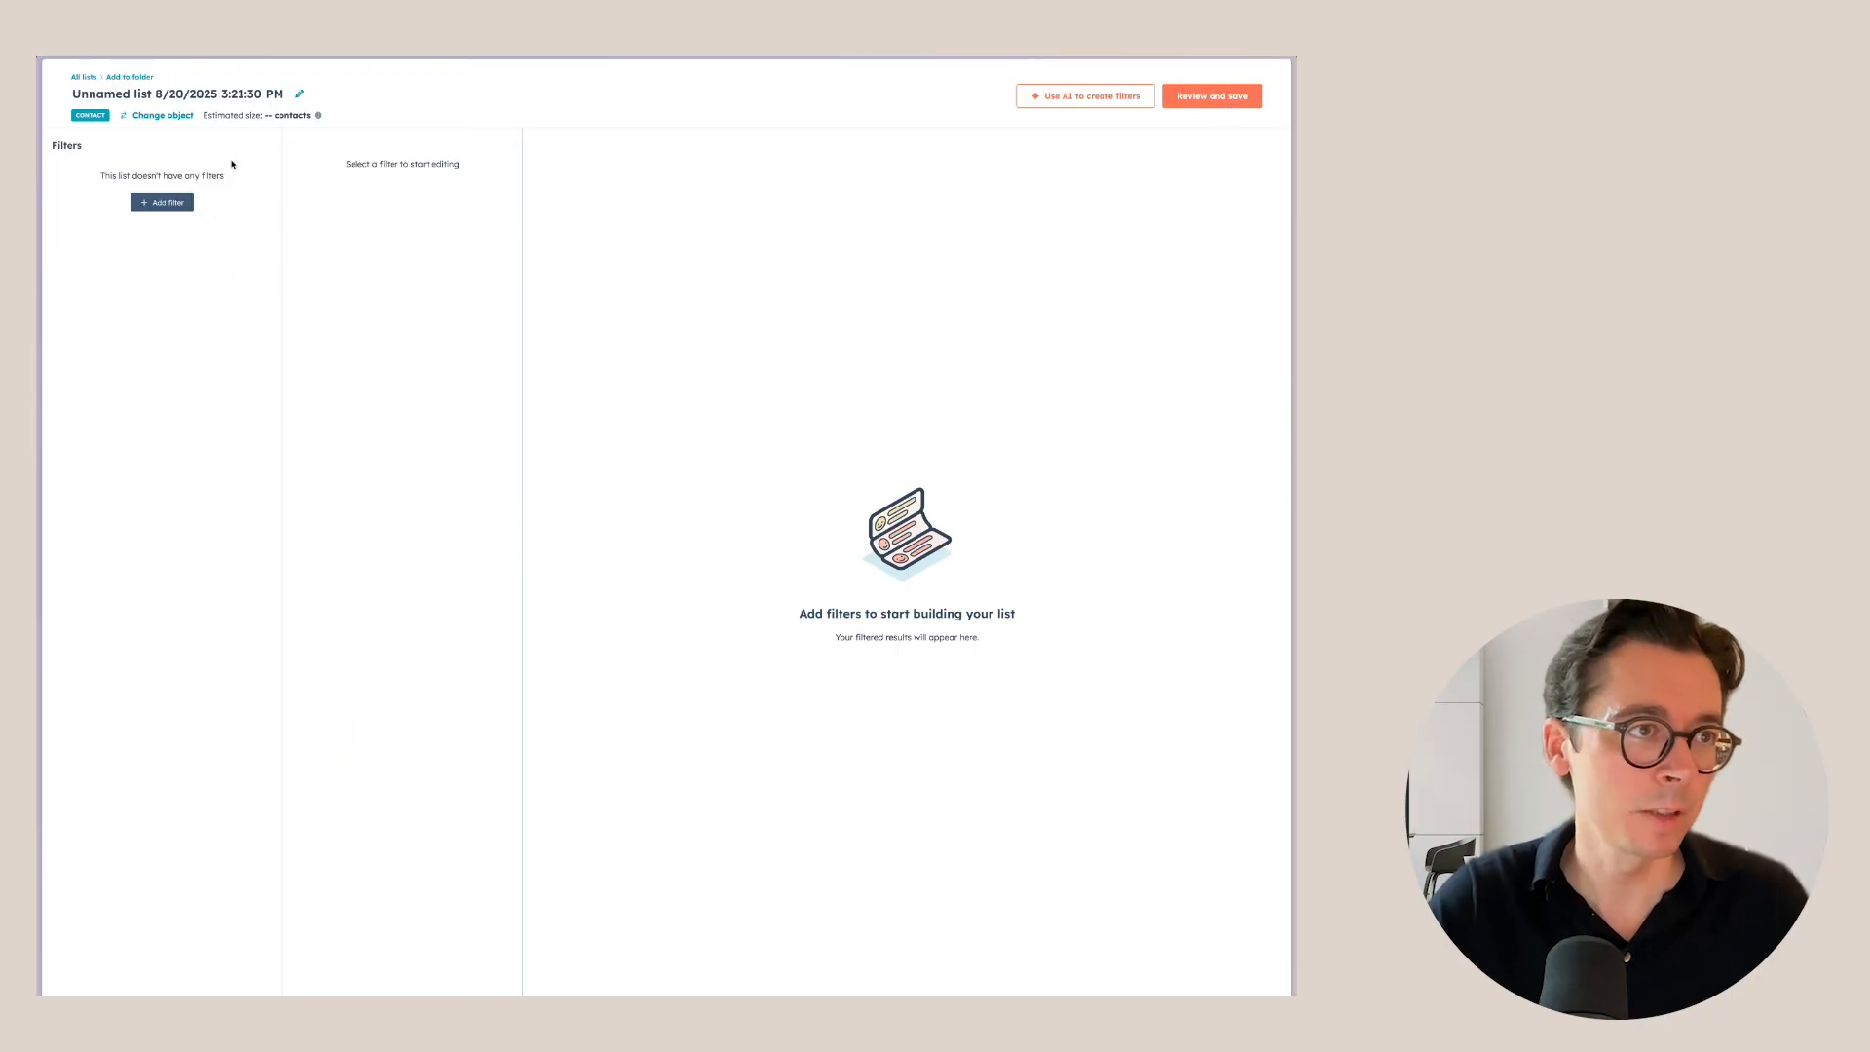
Rename the new list to 'Example static list'.
click(260, 98)
text(Ex)
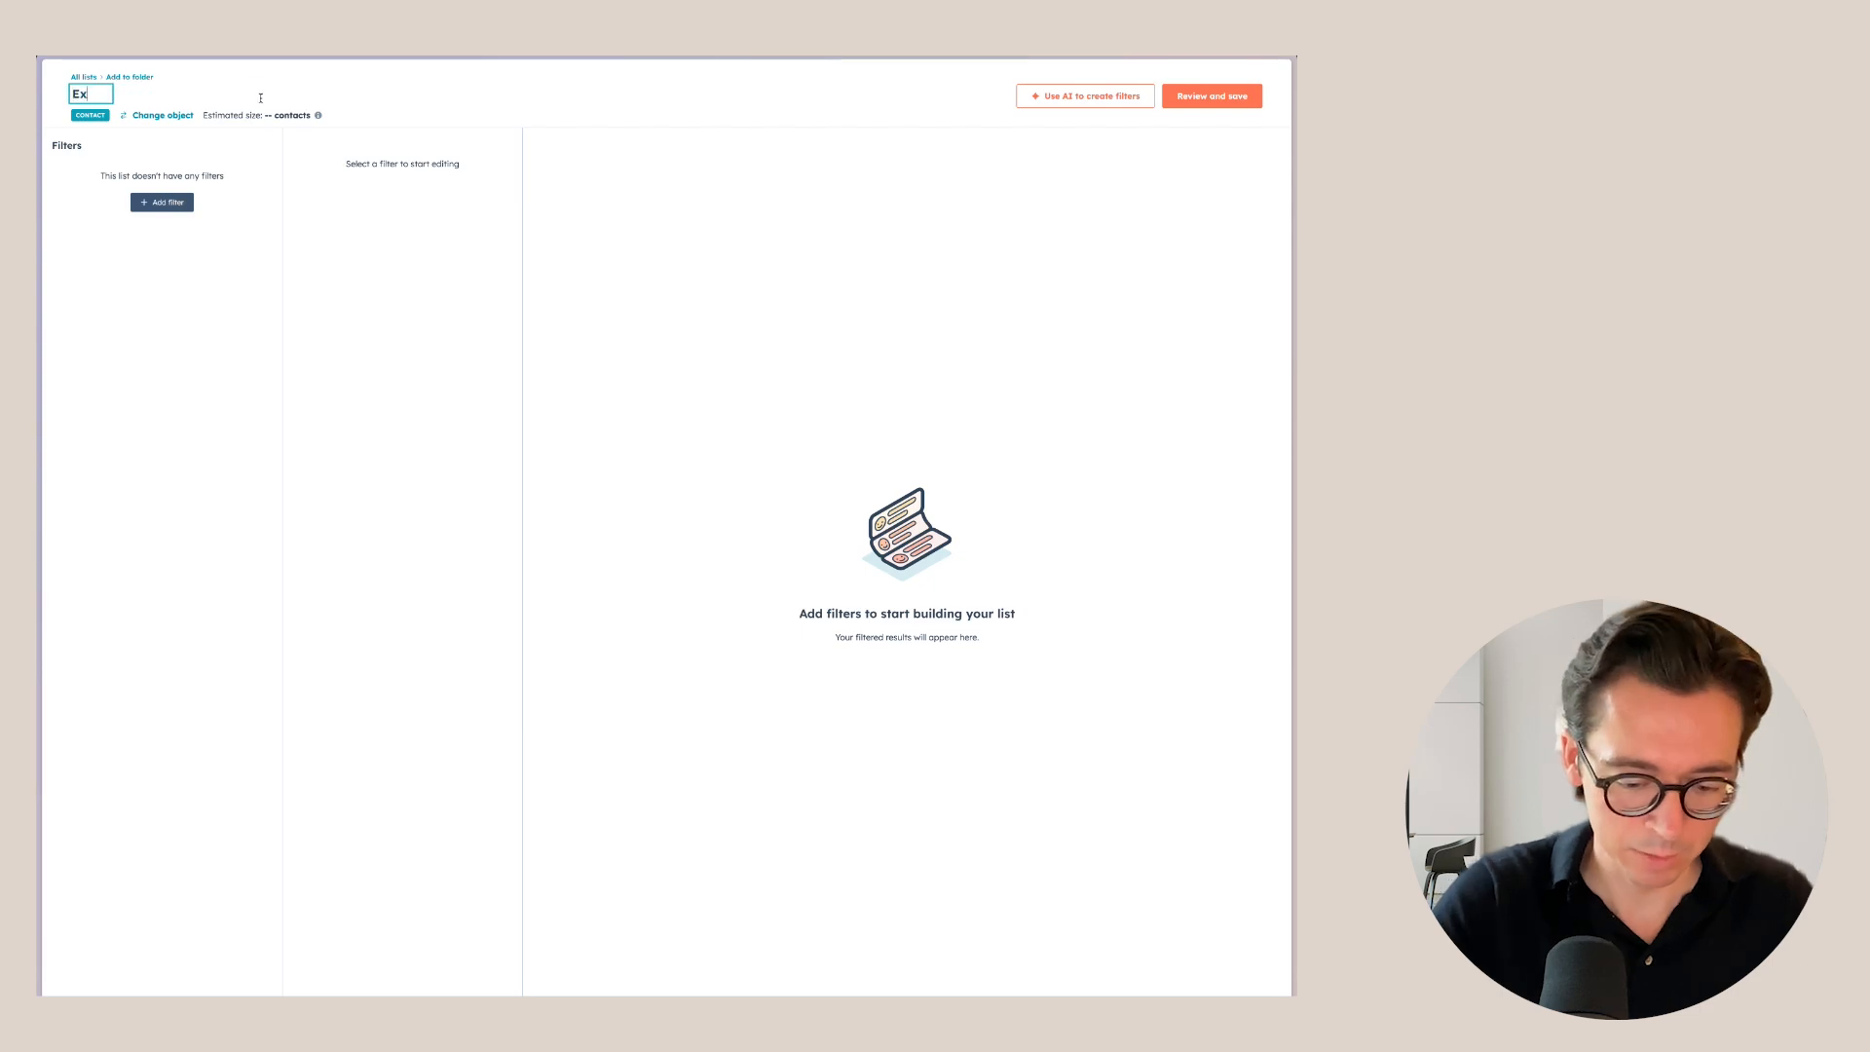
text(ample sta)
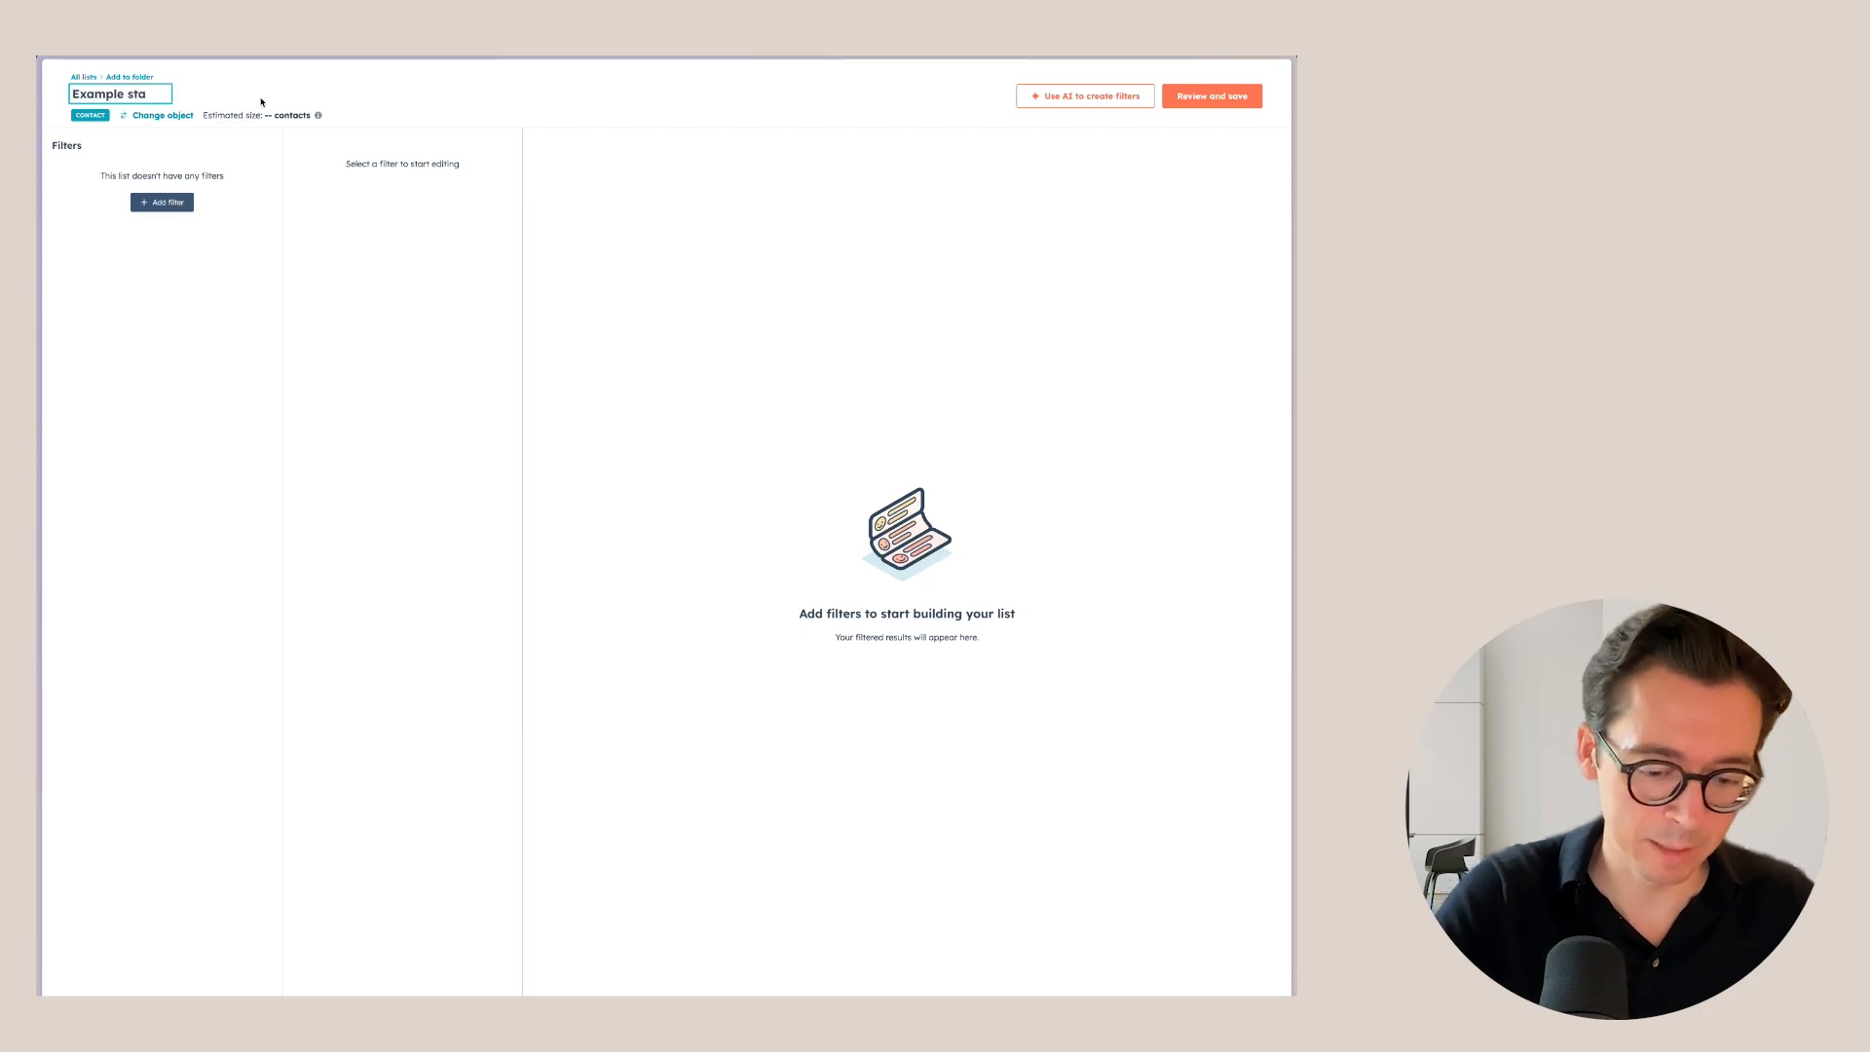
text(tic list)
key(Return)
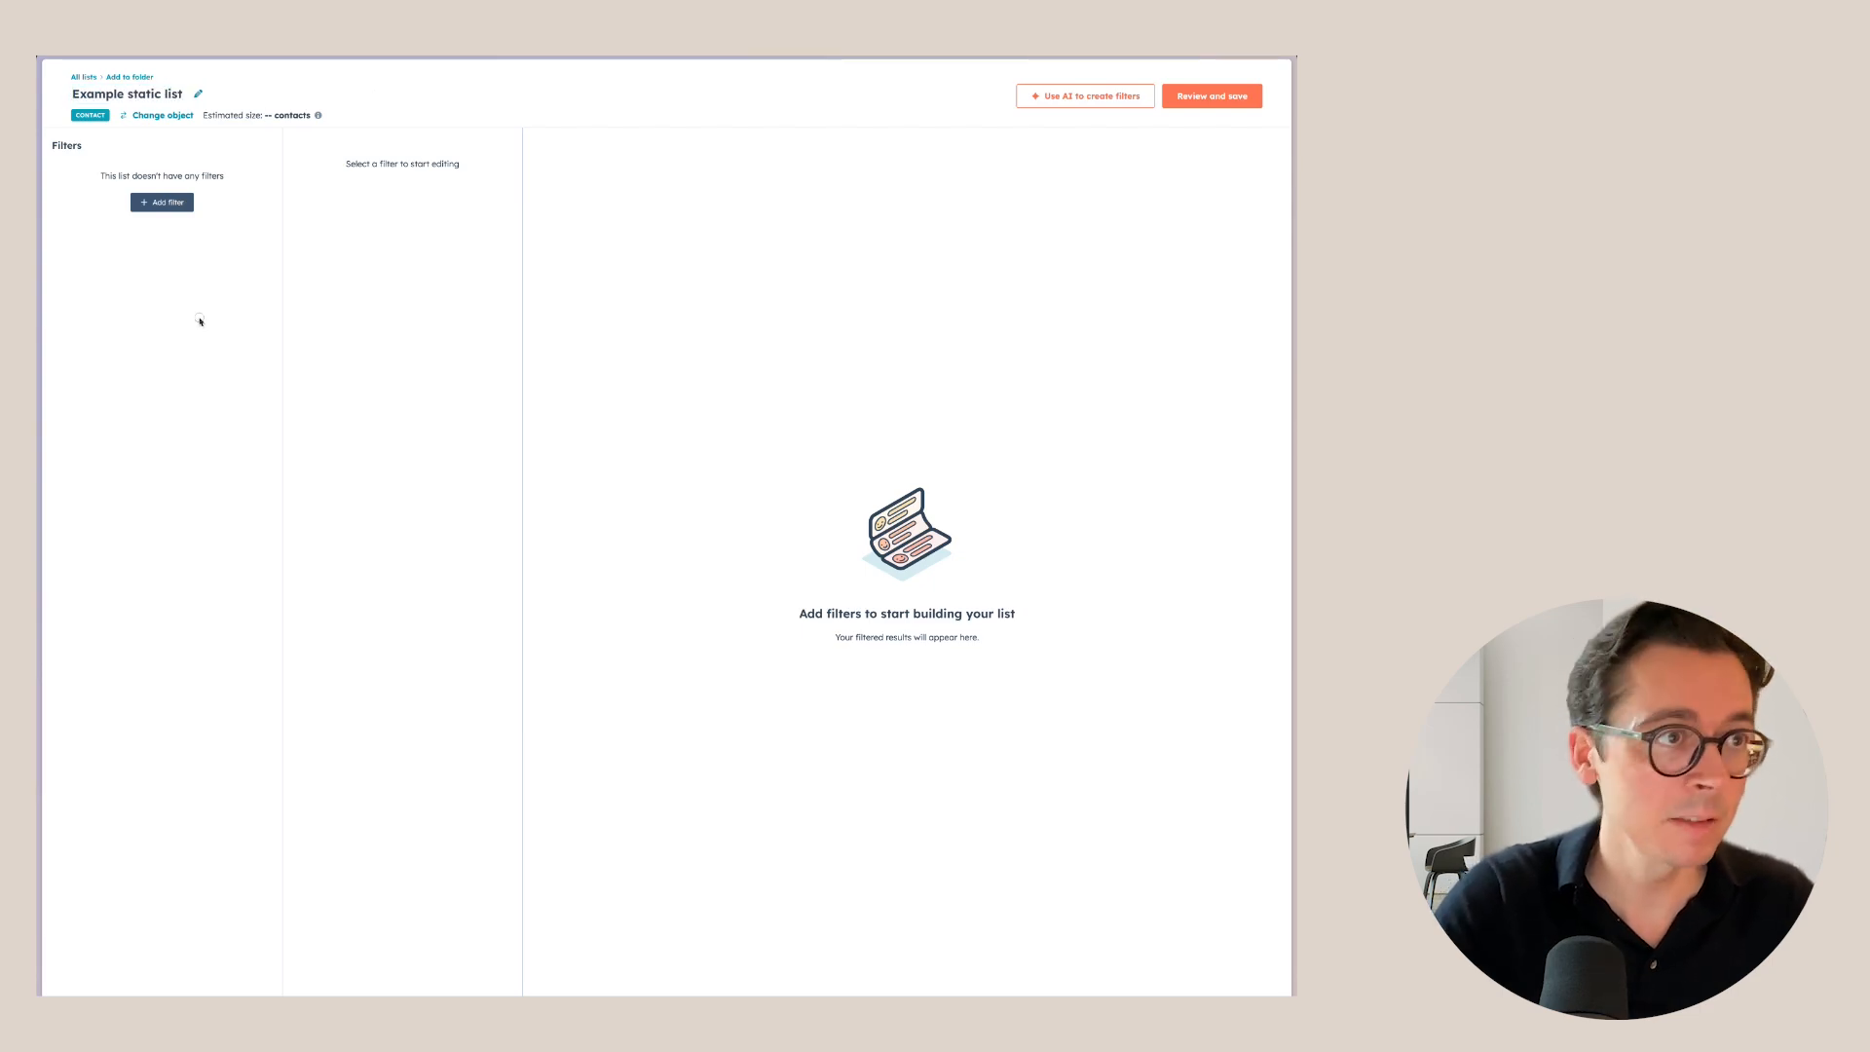
Review the list for saving and attach it to the Test campaign.
click(1211, 95)
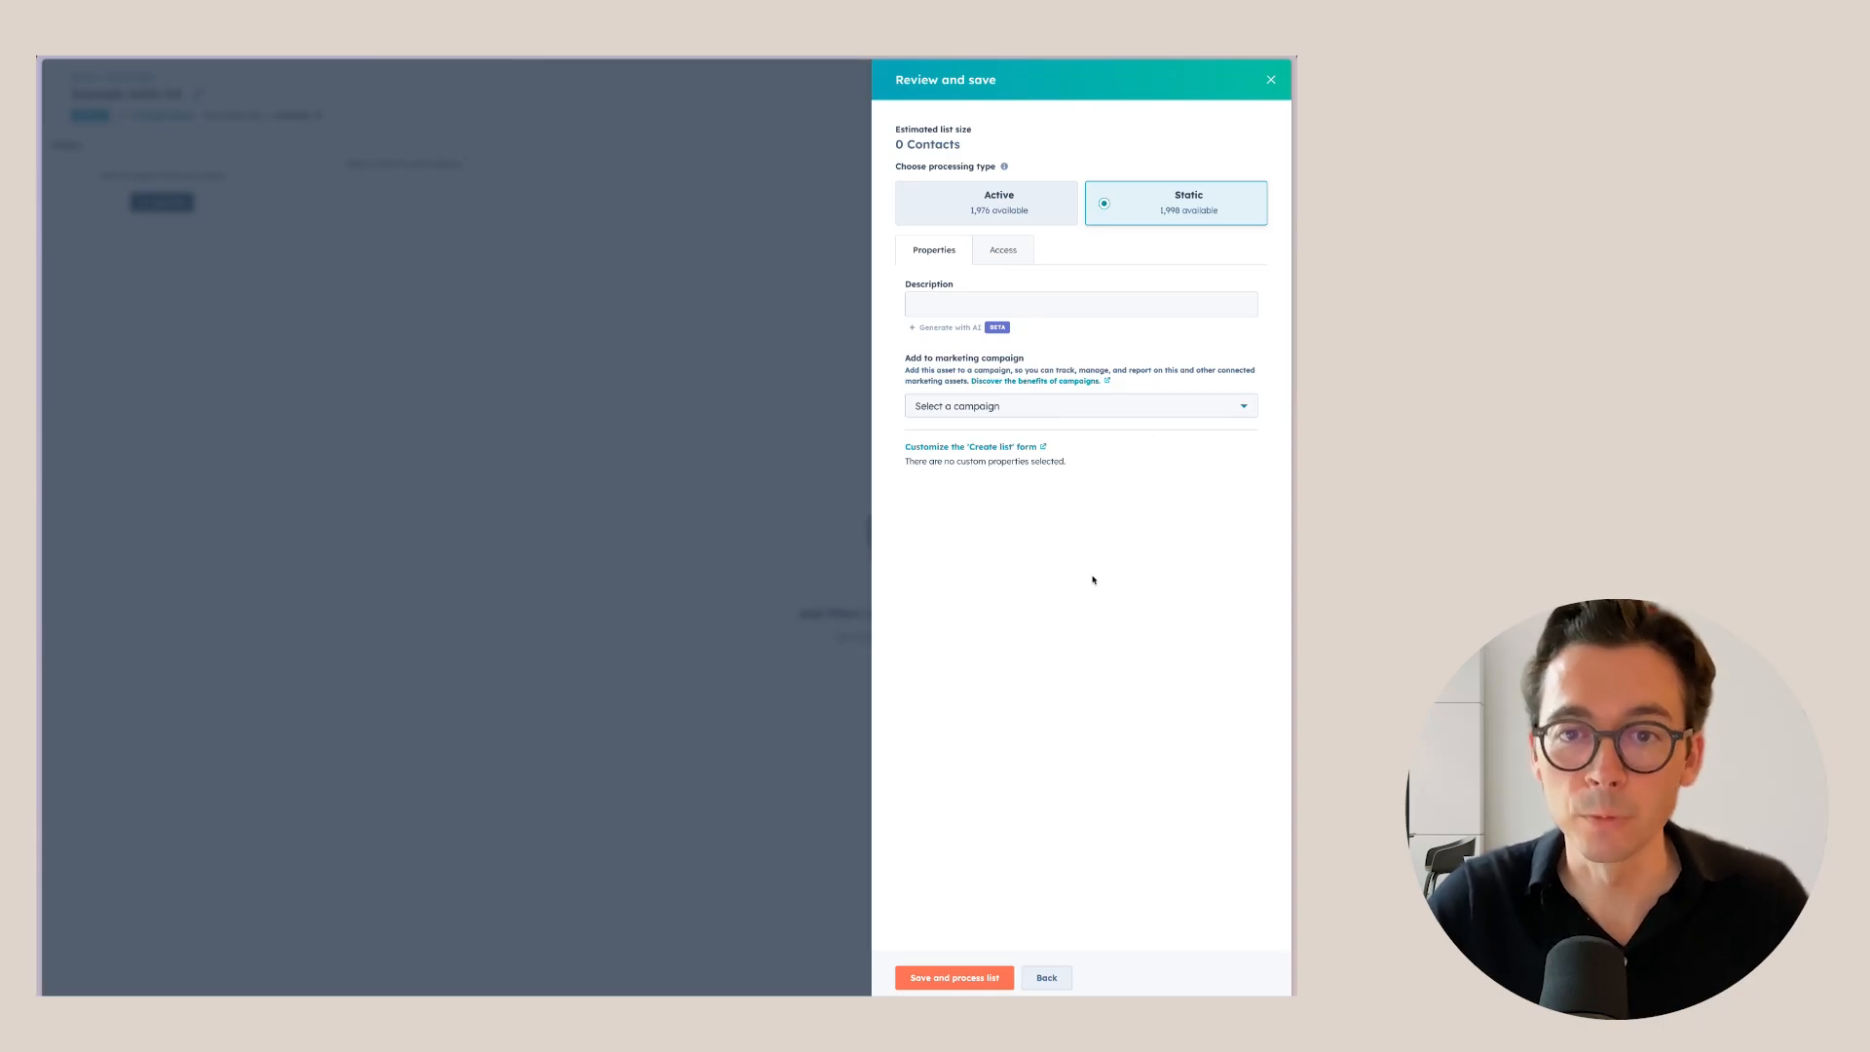
click(987, 408)
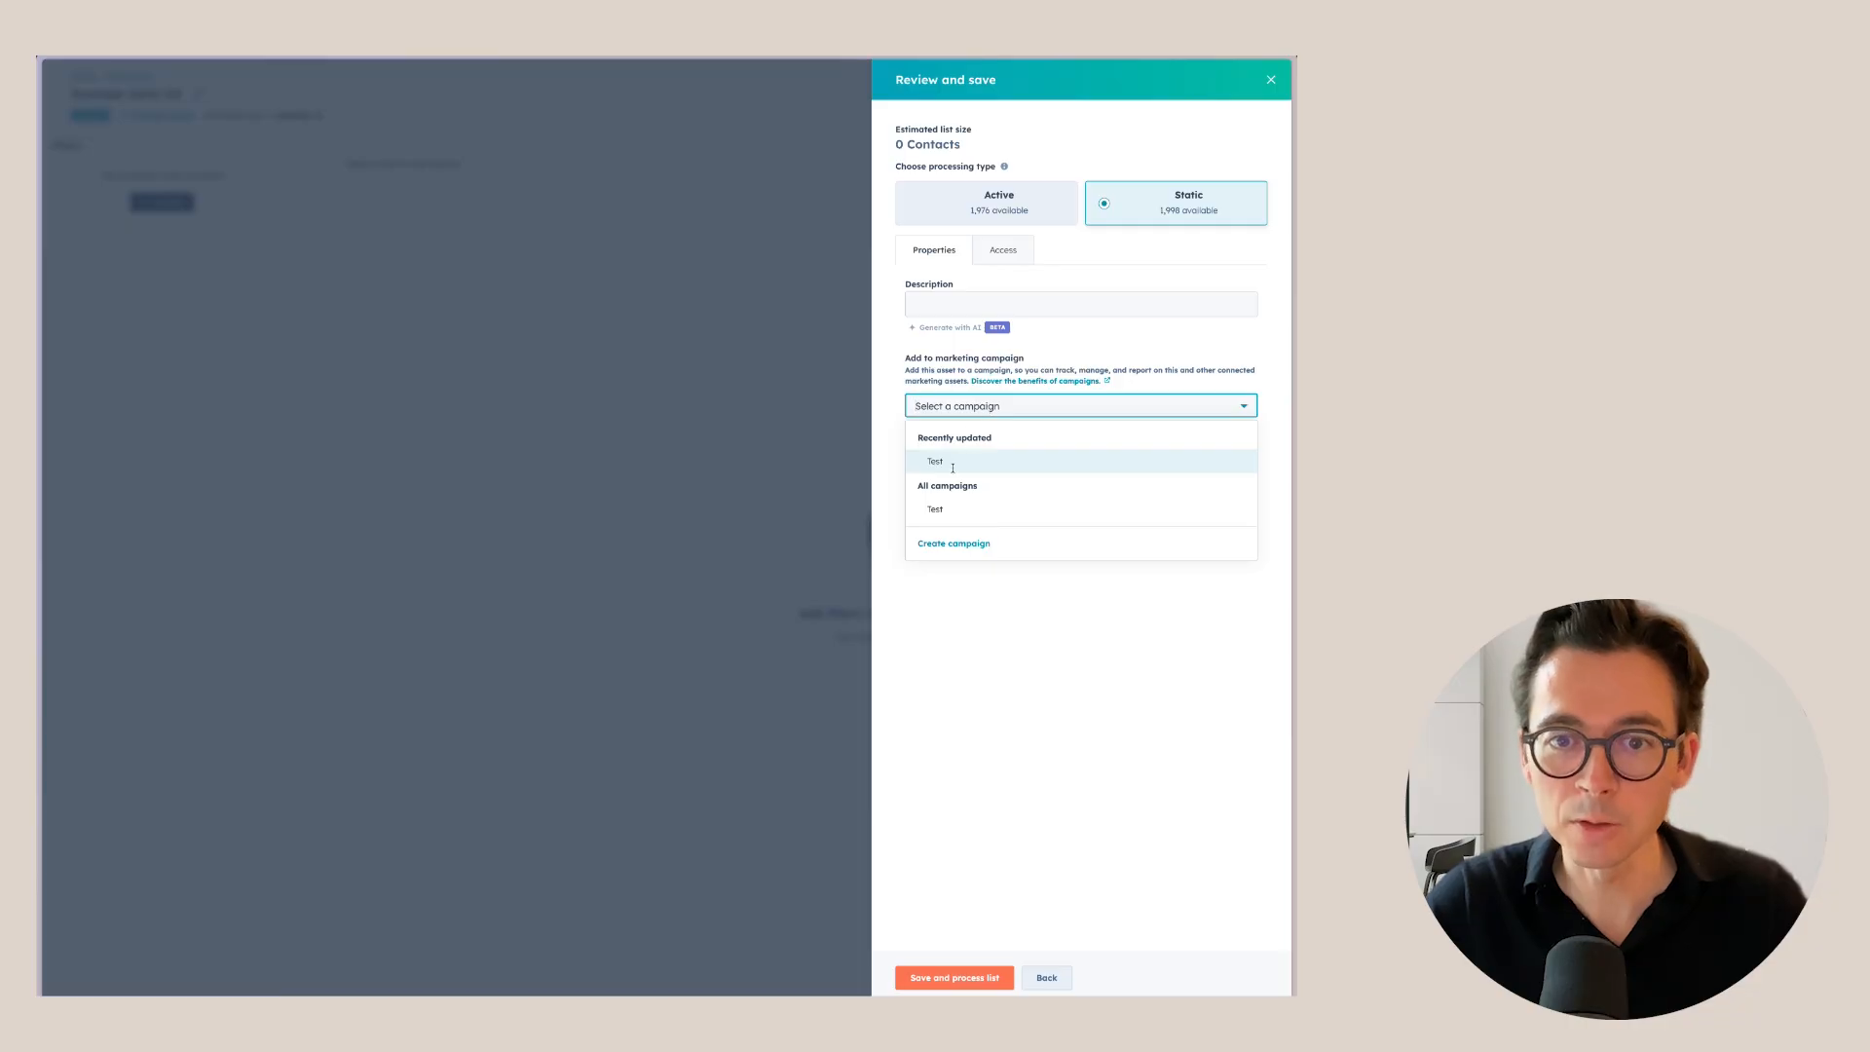
click(993, 460)
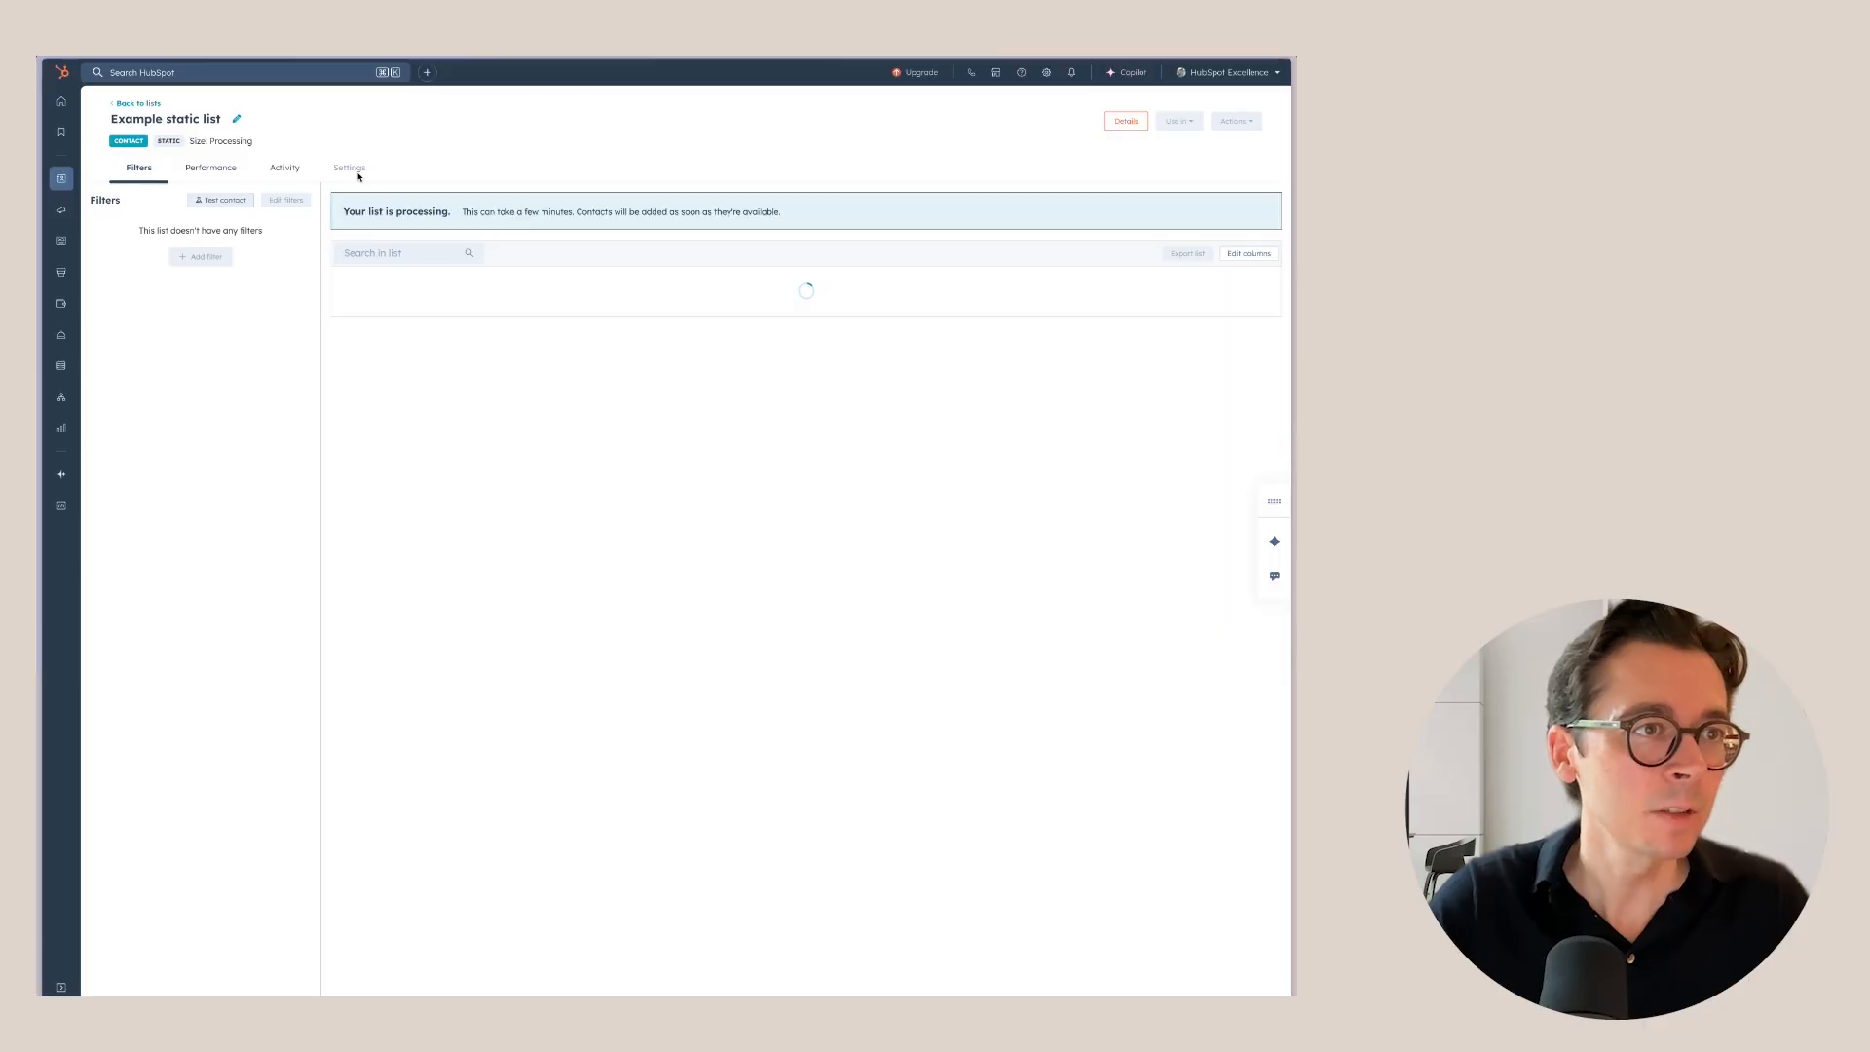
Select the first five contacts in the Contacts table.
mouse_move(61, 178)
click(117, 183)
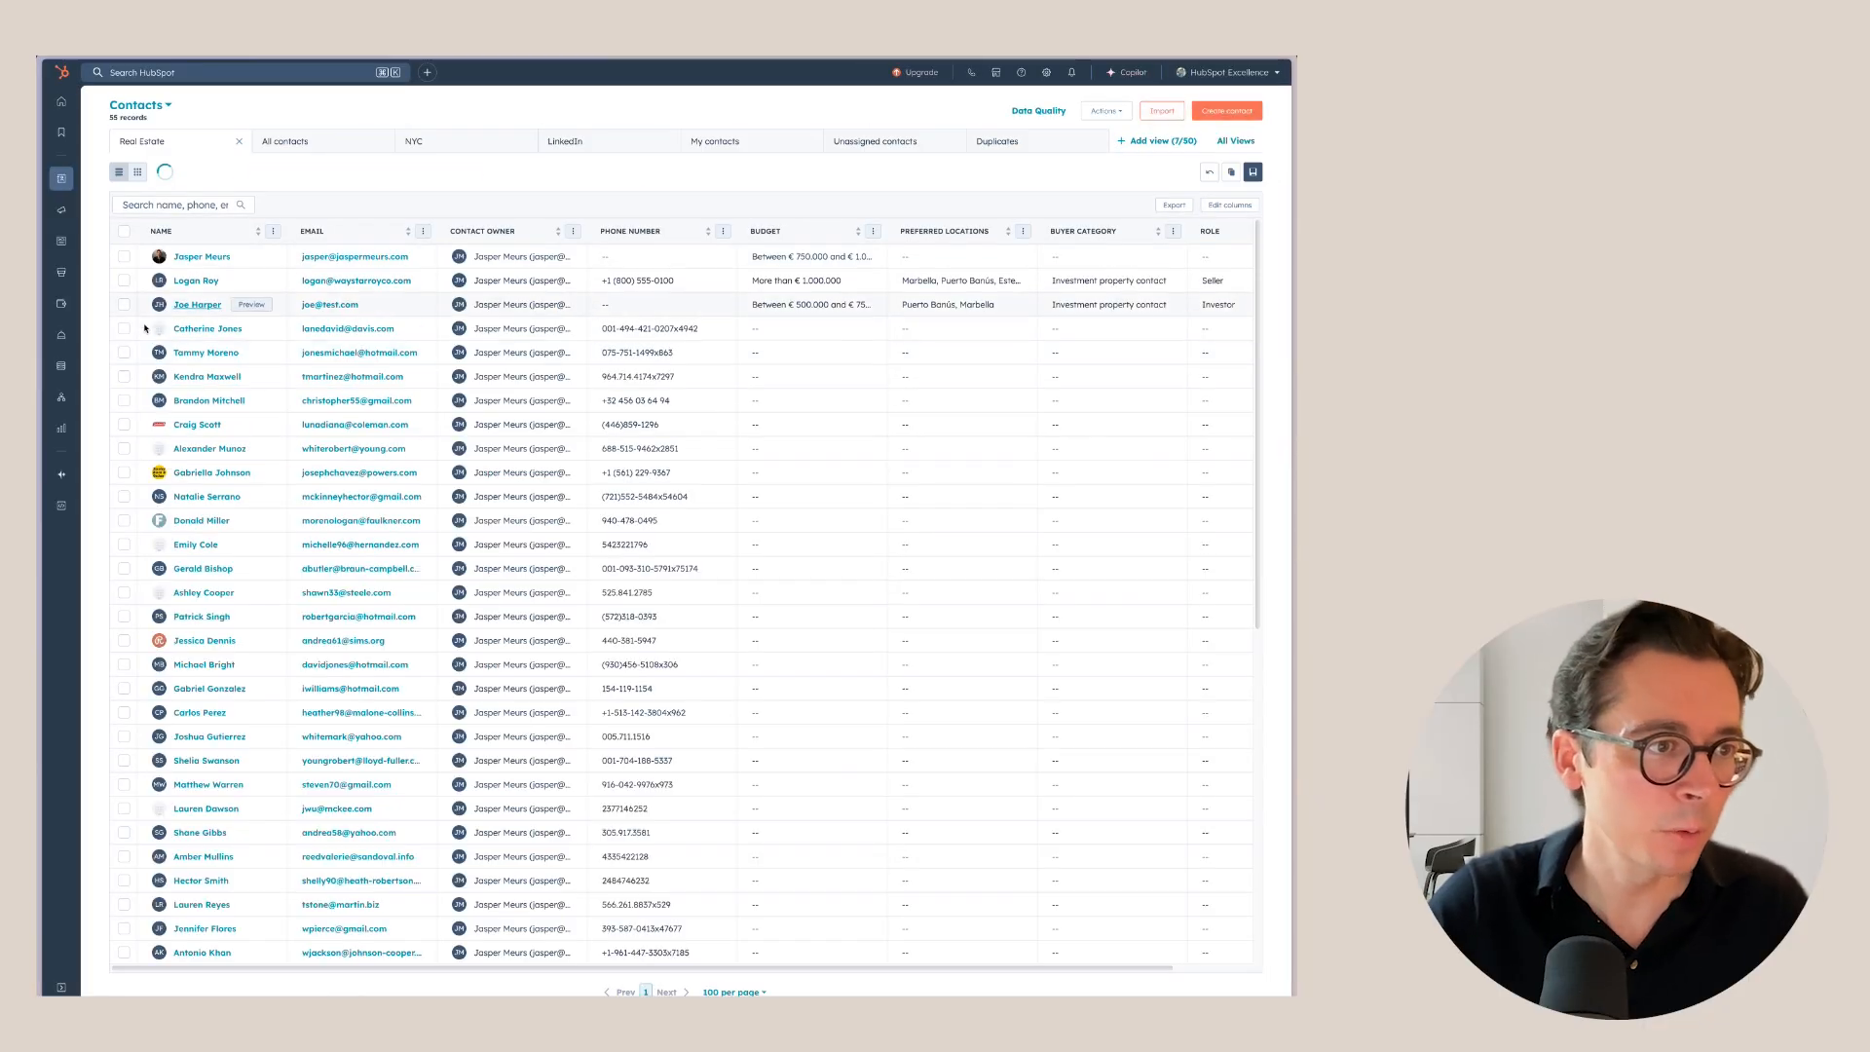
click(124, 256)
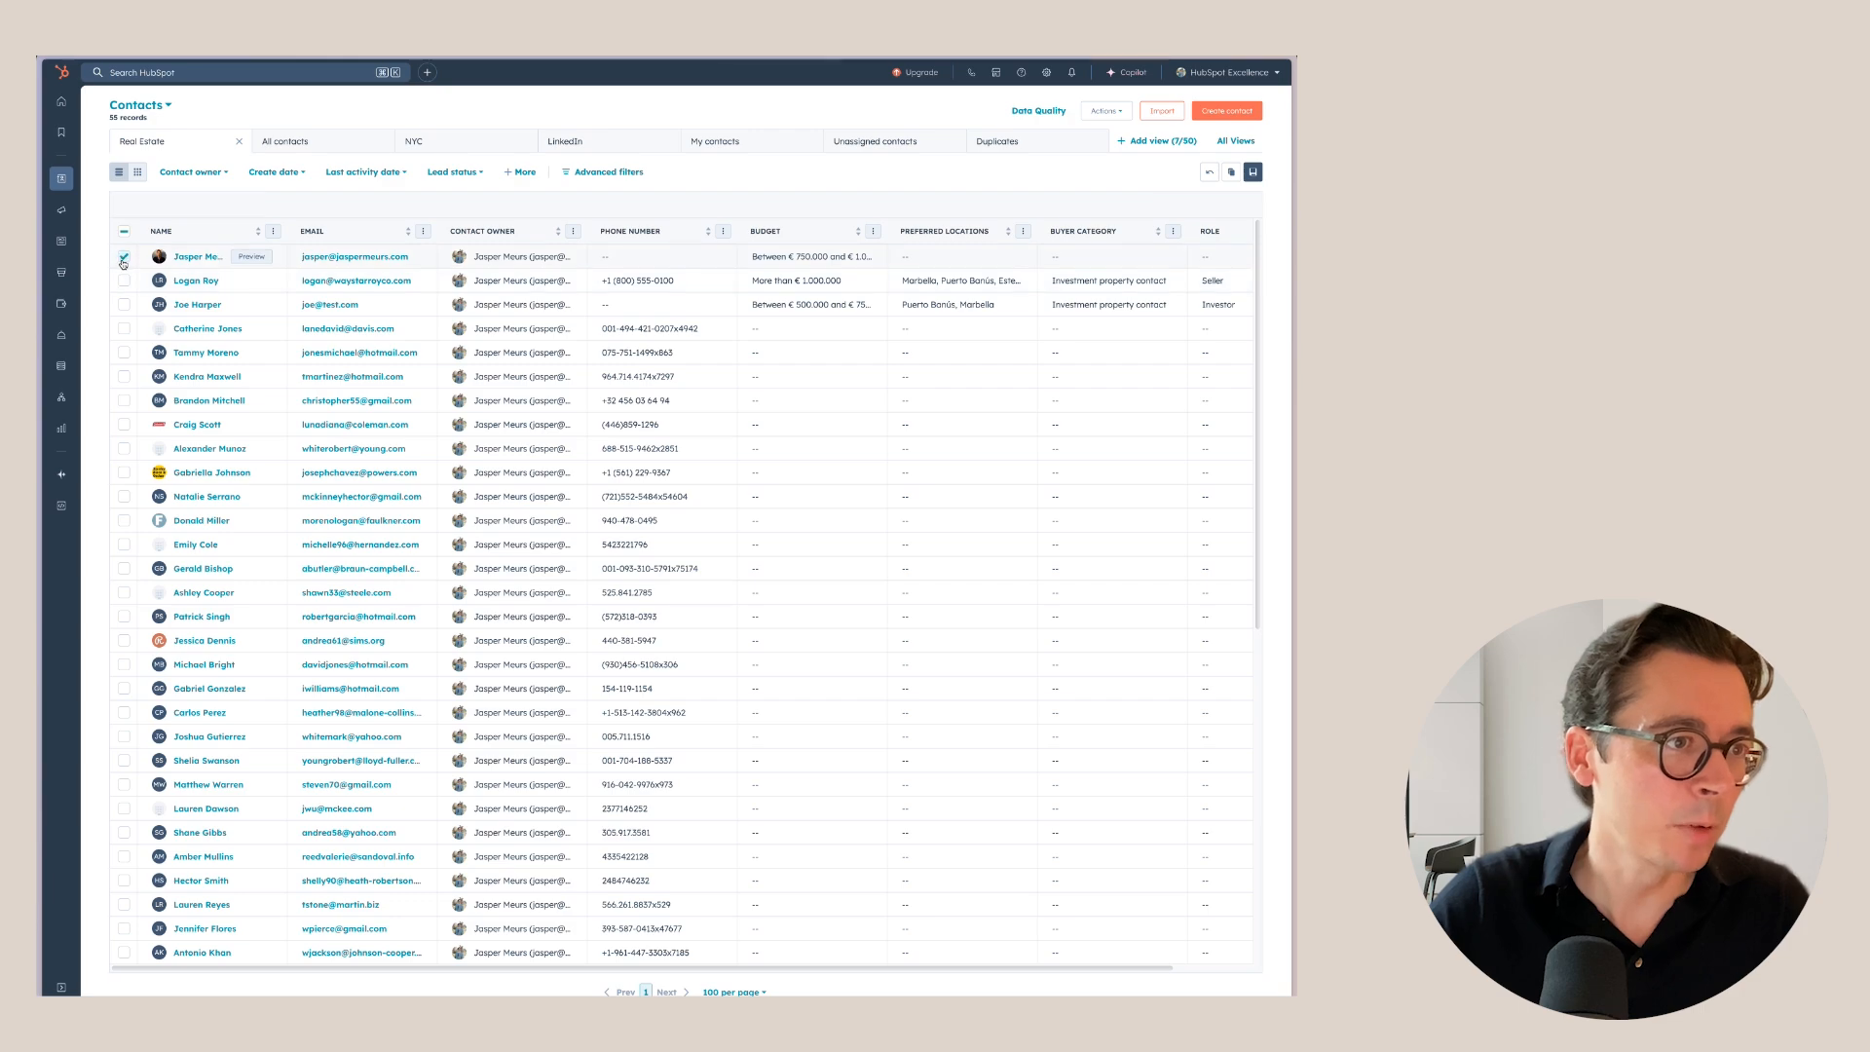
click(123, 281)
click(124, 304)
click(124, 329)
click(123, 353)
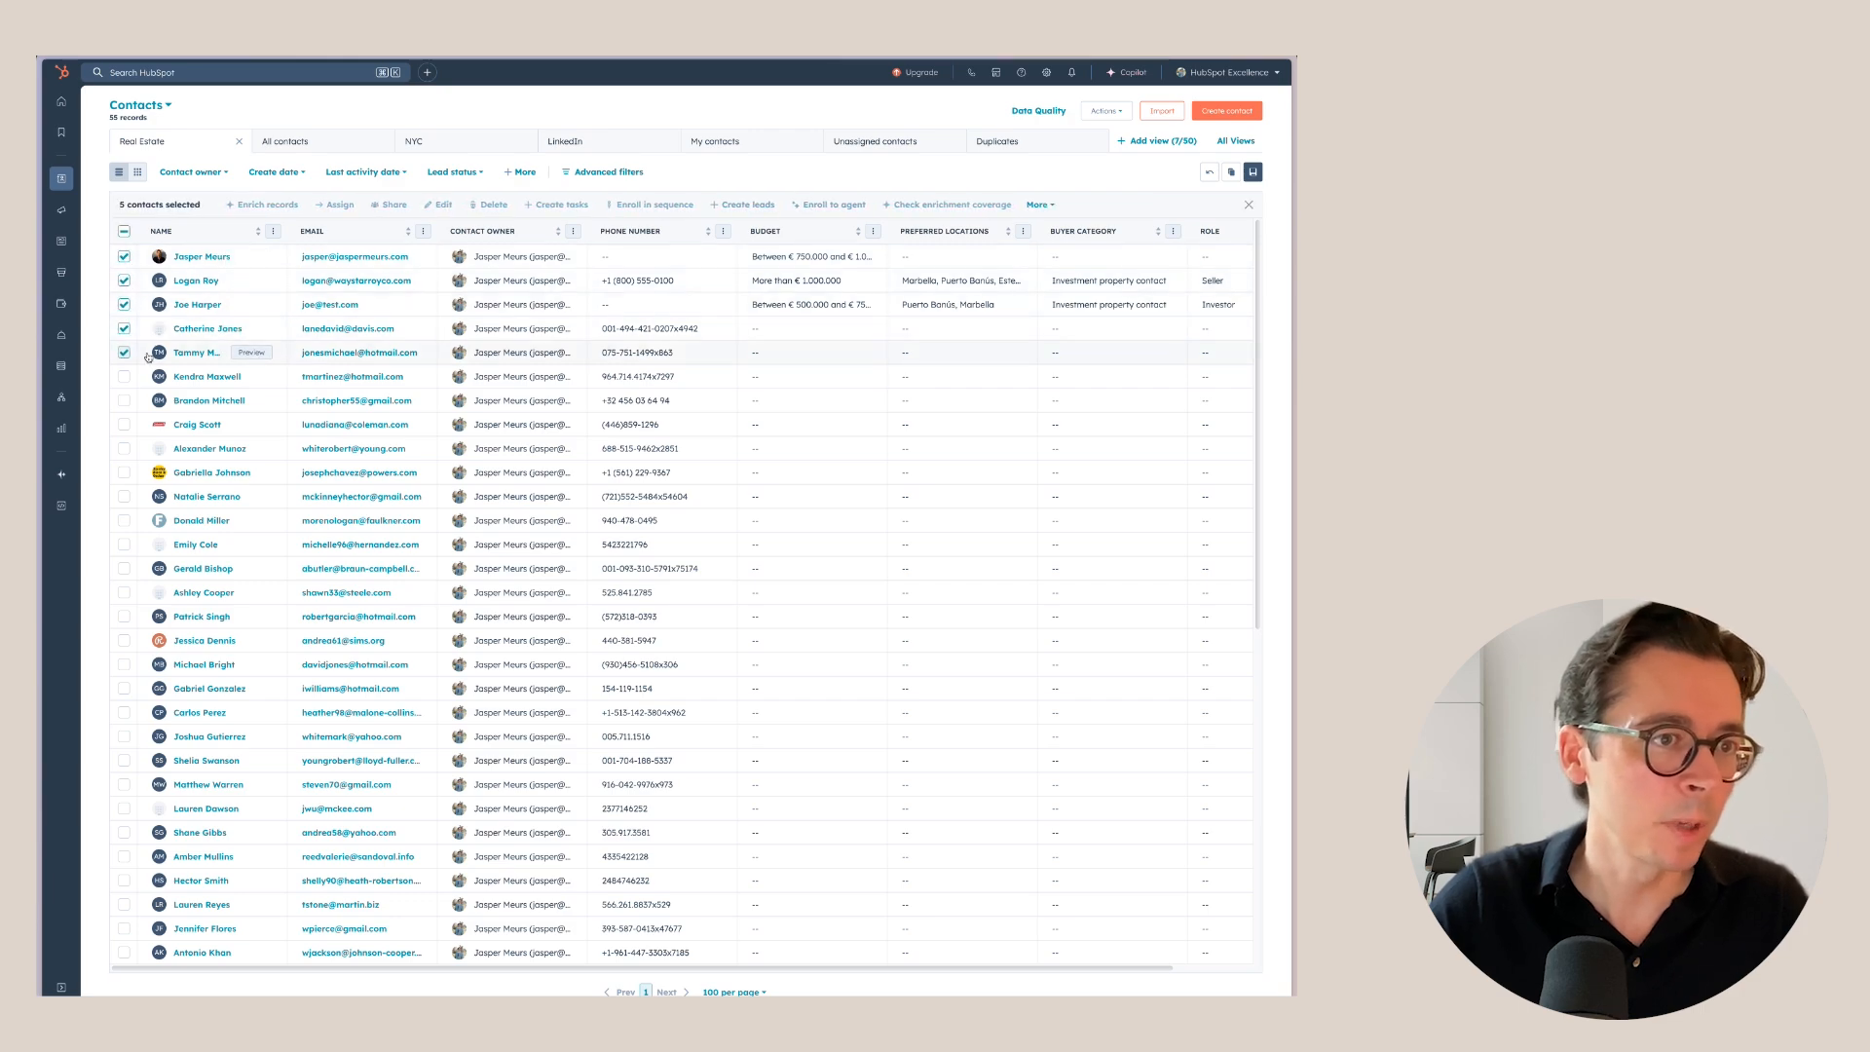
Add the five selected contacts to Example static list.
click(1035, 205)
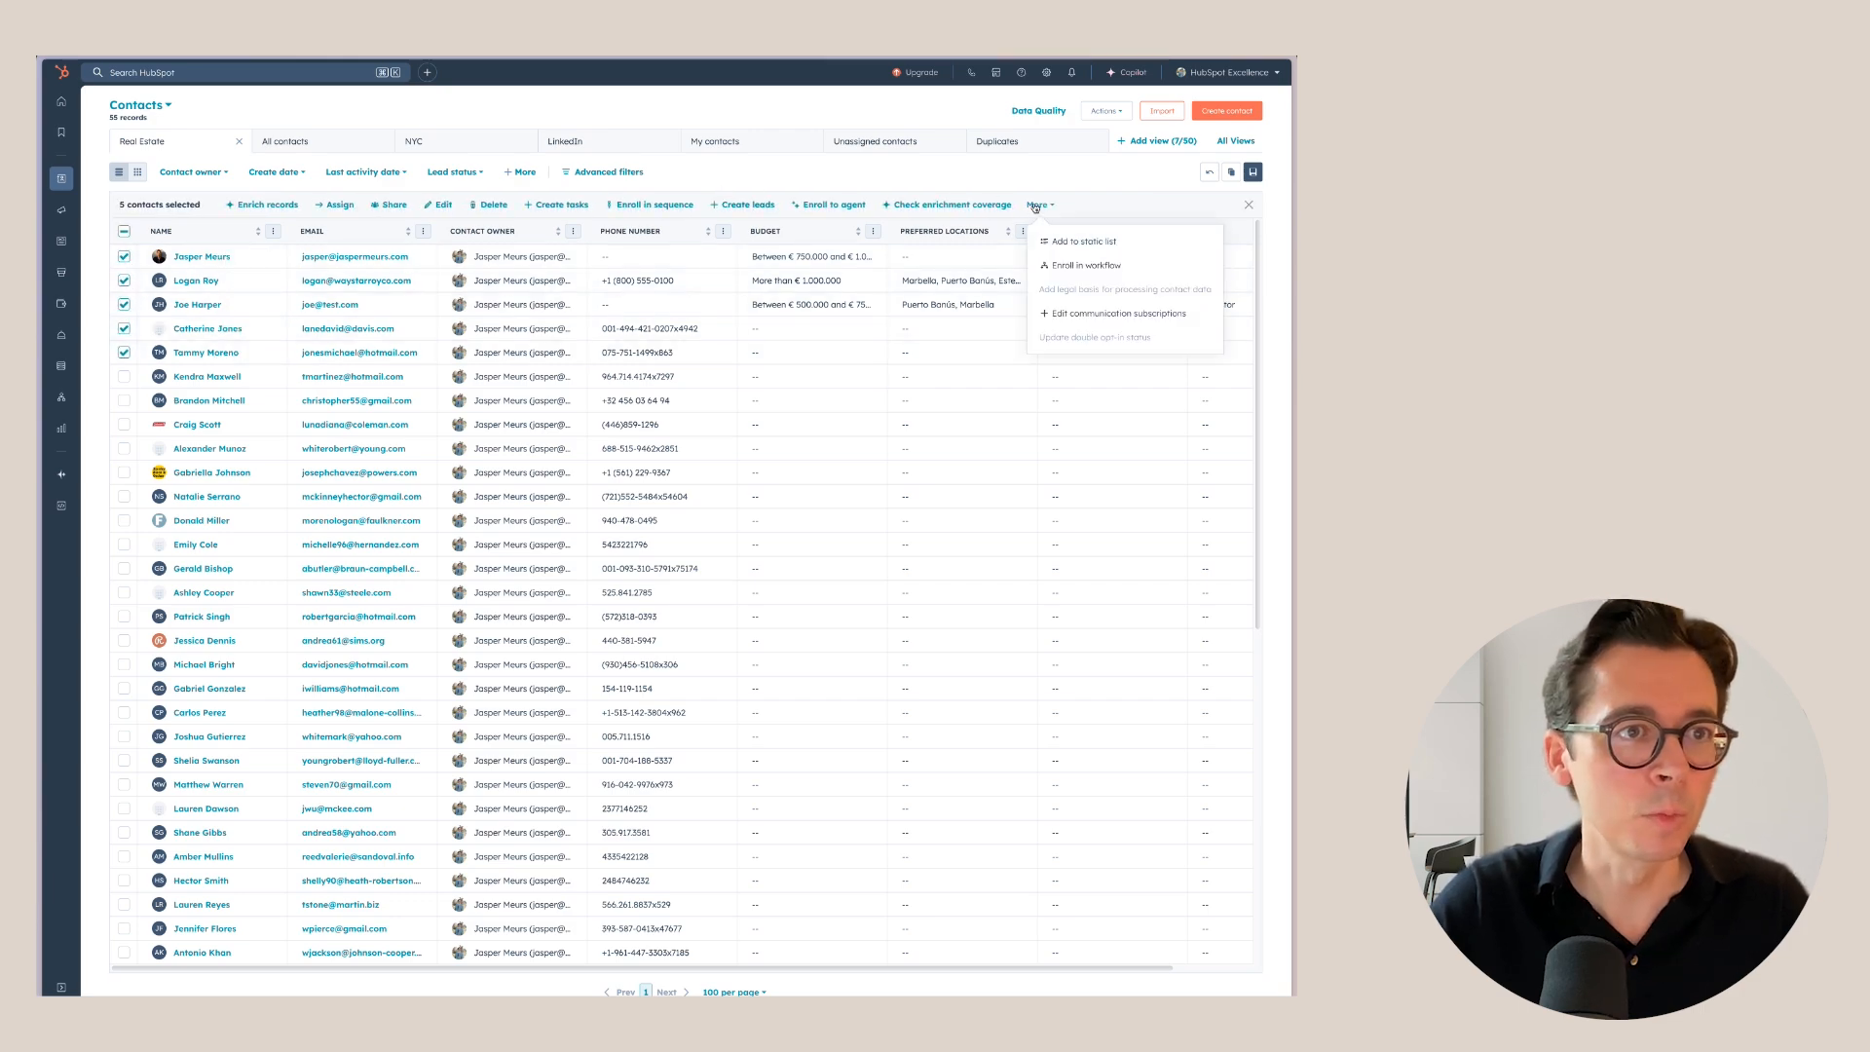
click(1090, 241)
click(649, 178)
click(626, 269)
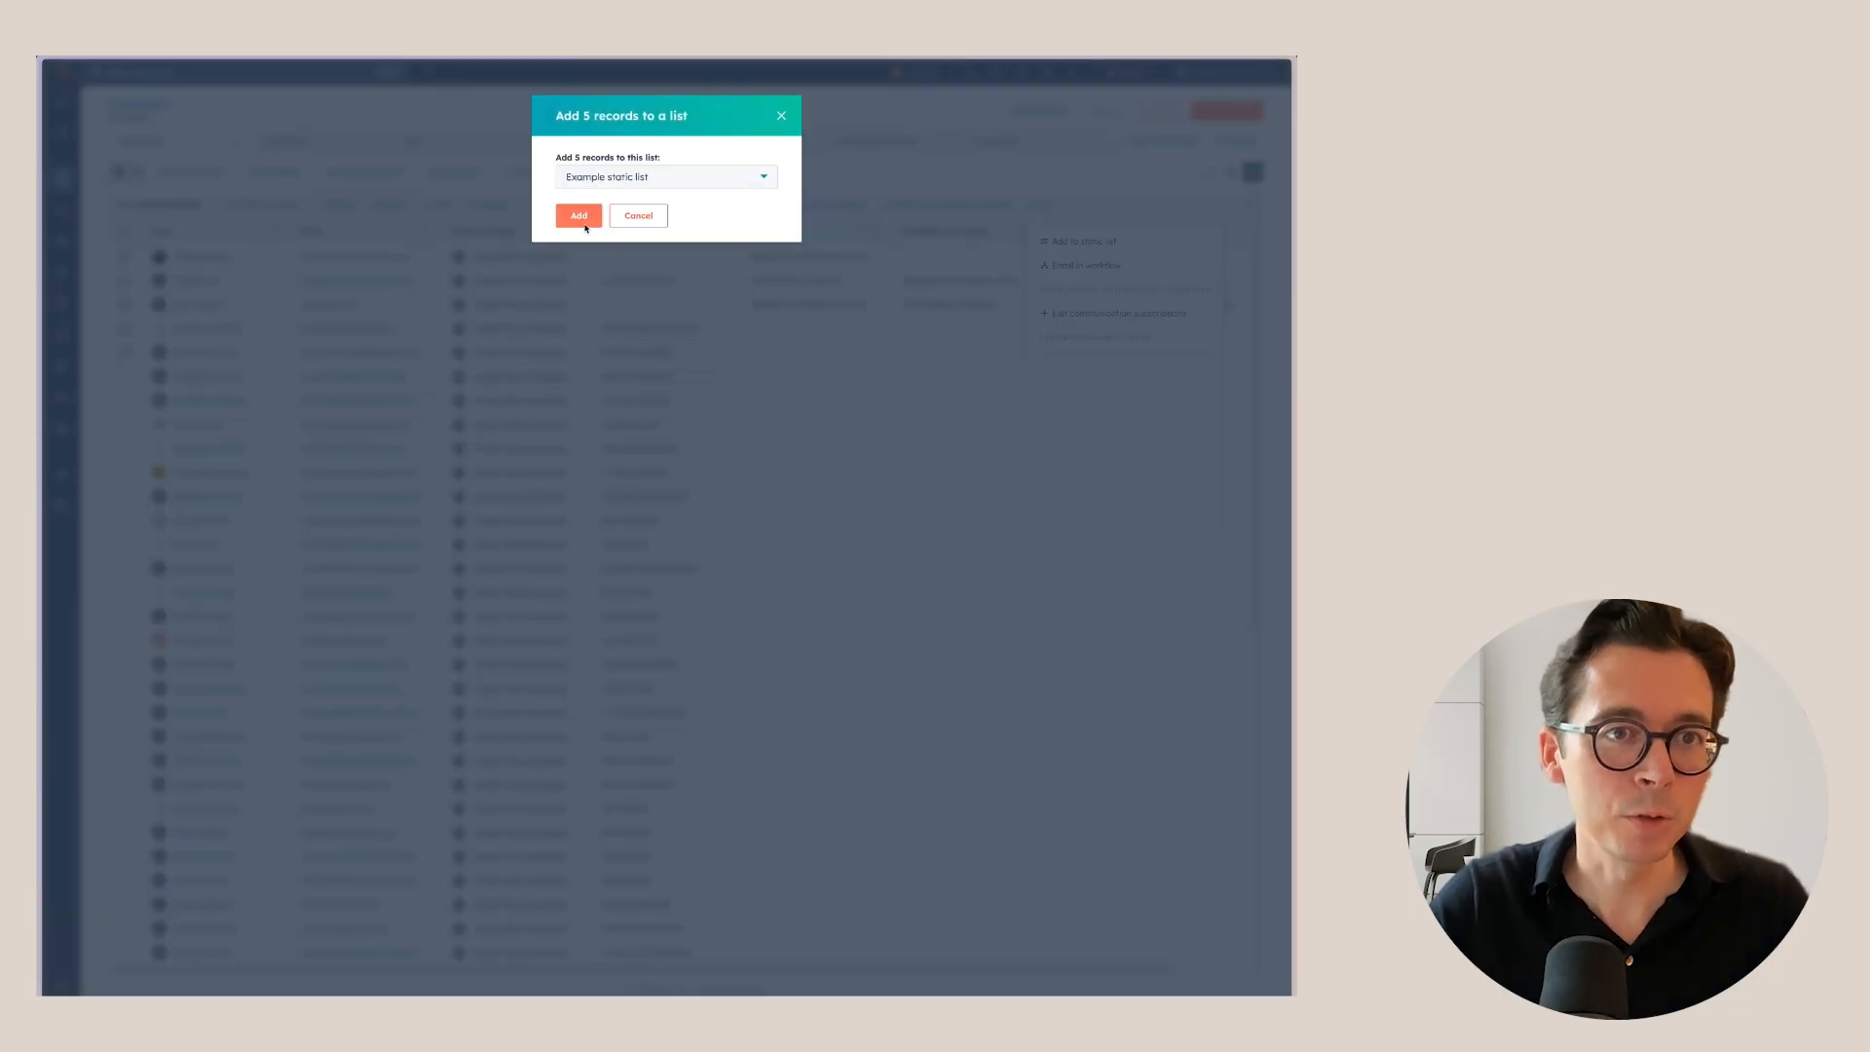
click(579, 216)
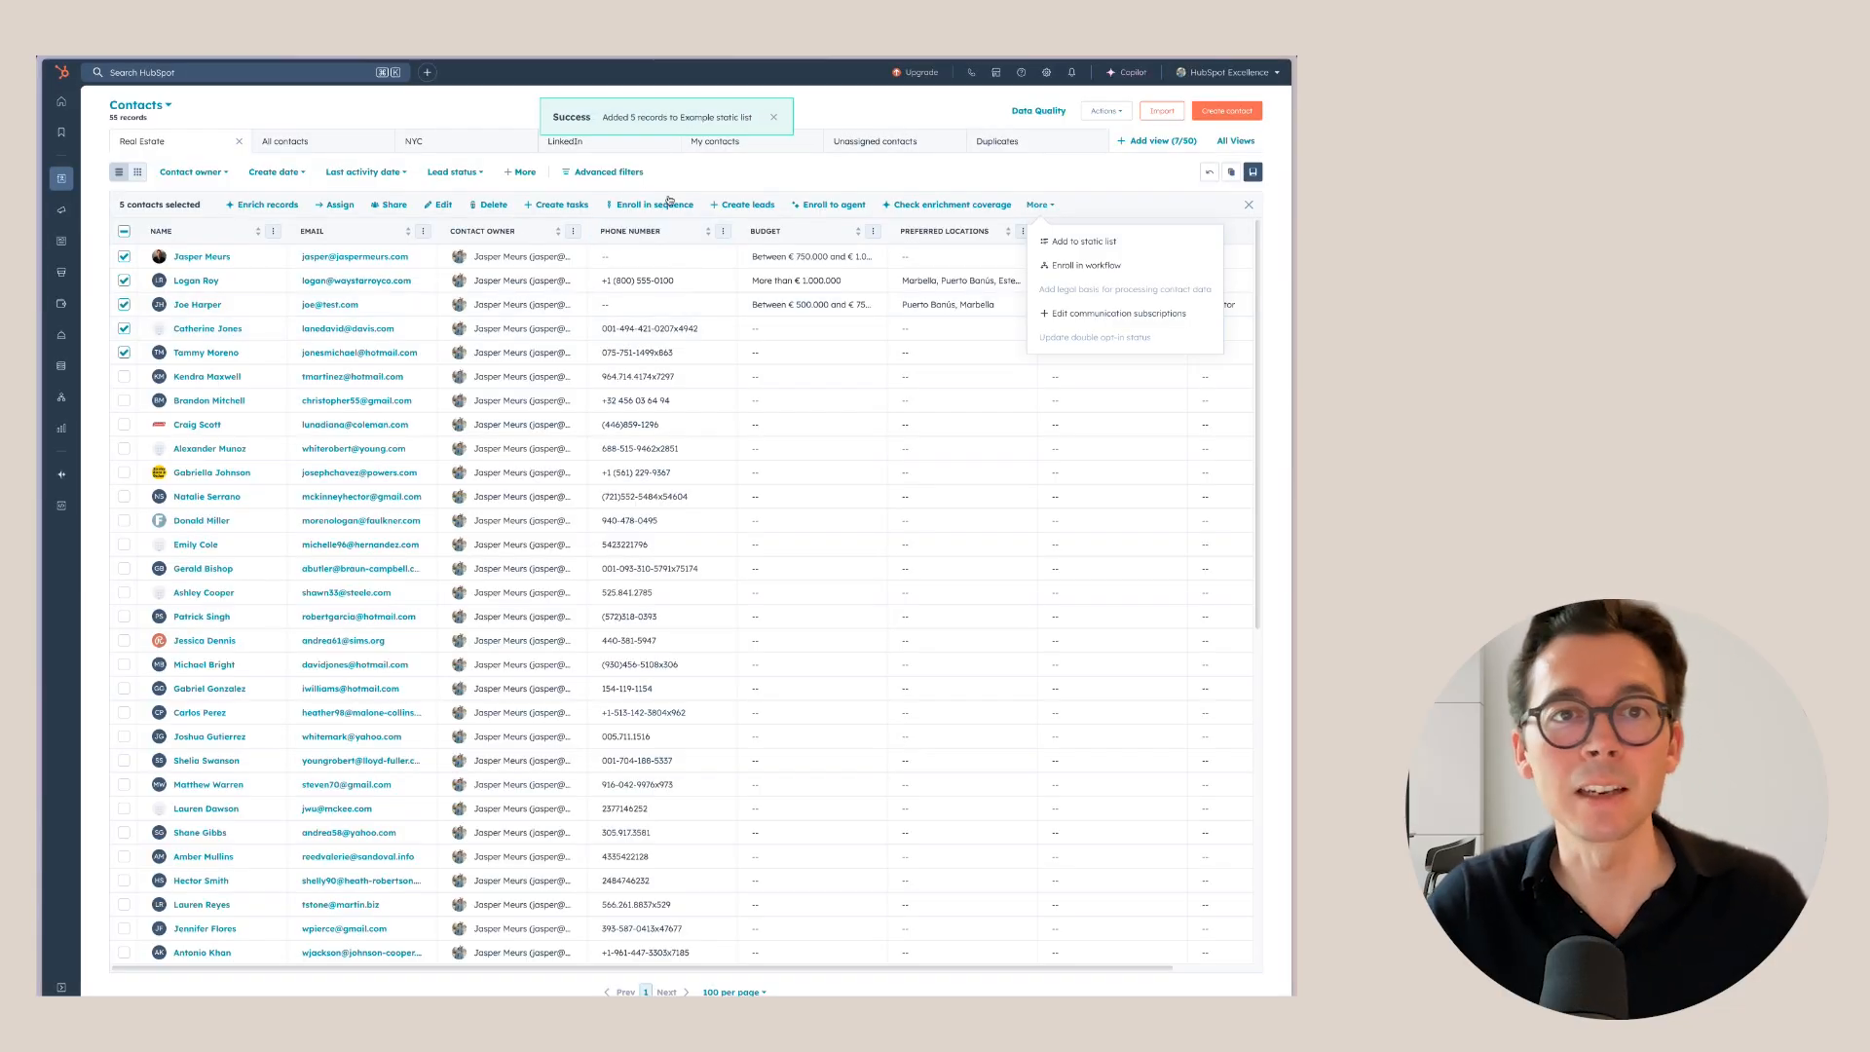
Confirm in Lists that Example static list holds the new contacts, then go back to lists.
mouse_move(66, 181)
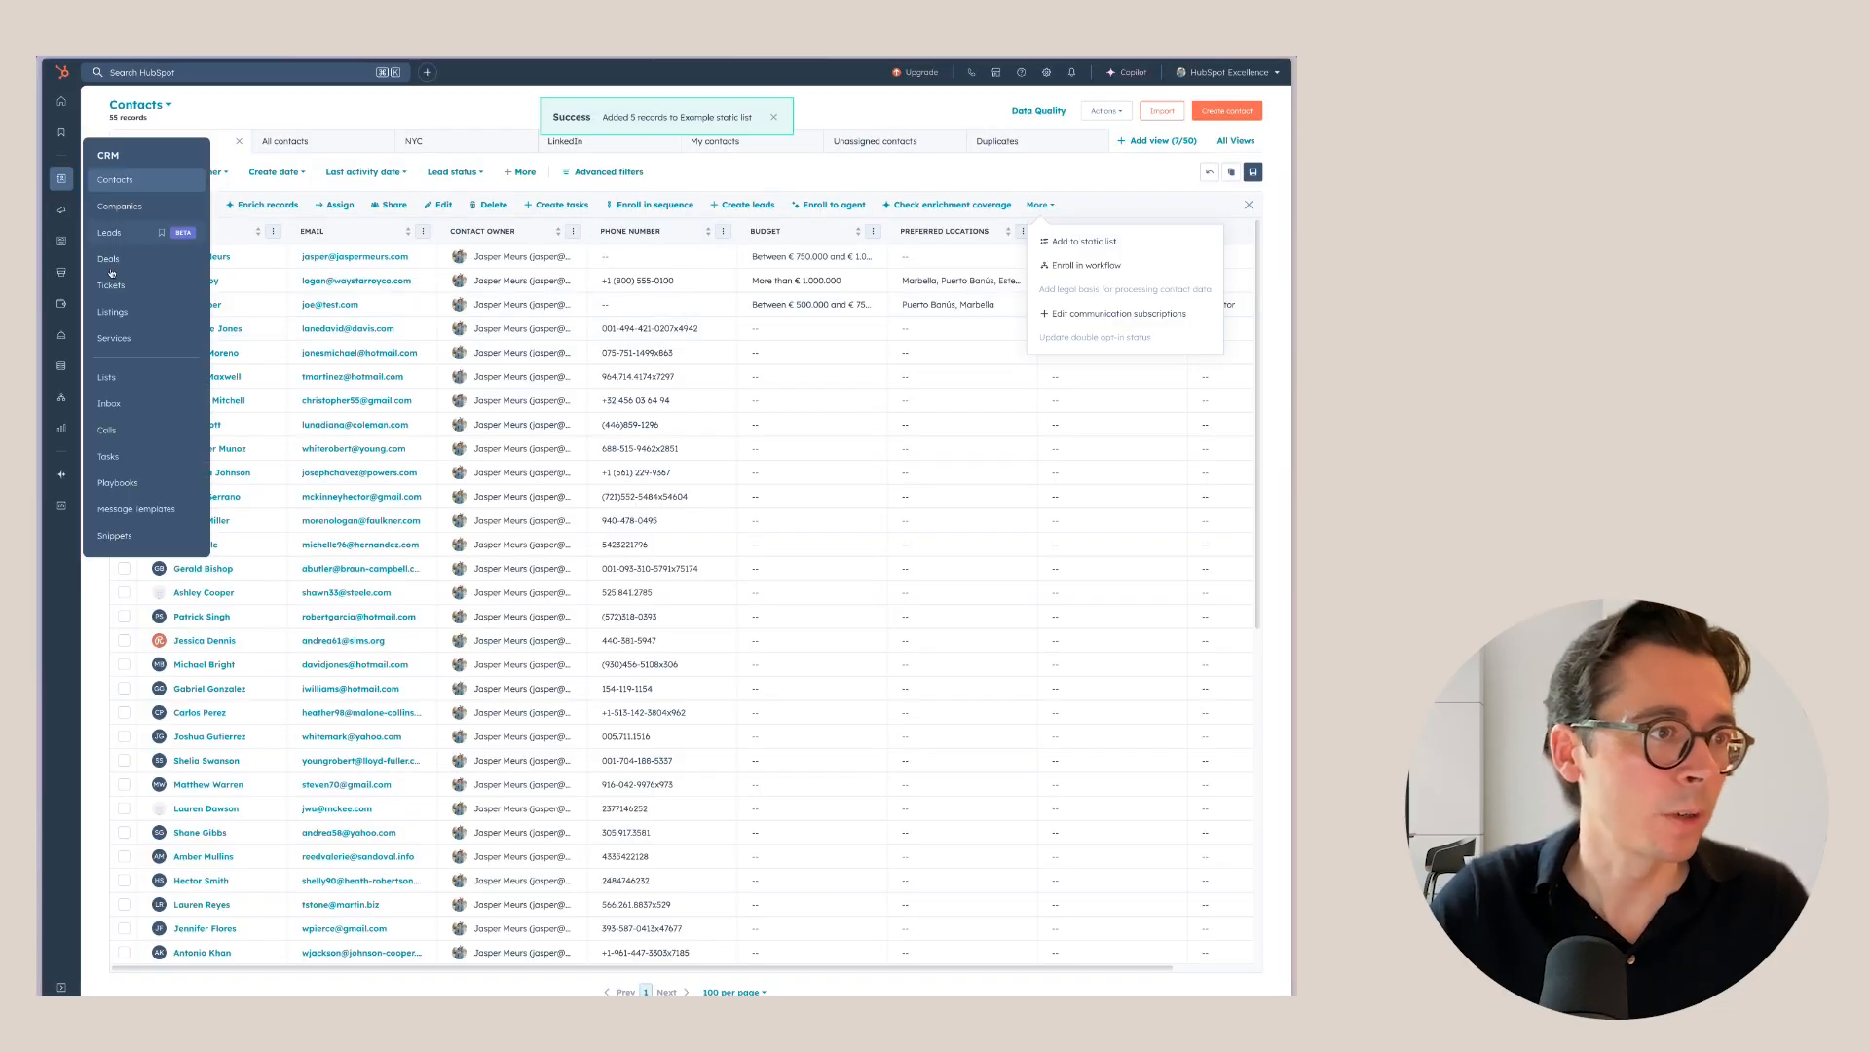
click(146, 378)
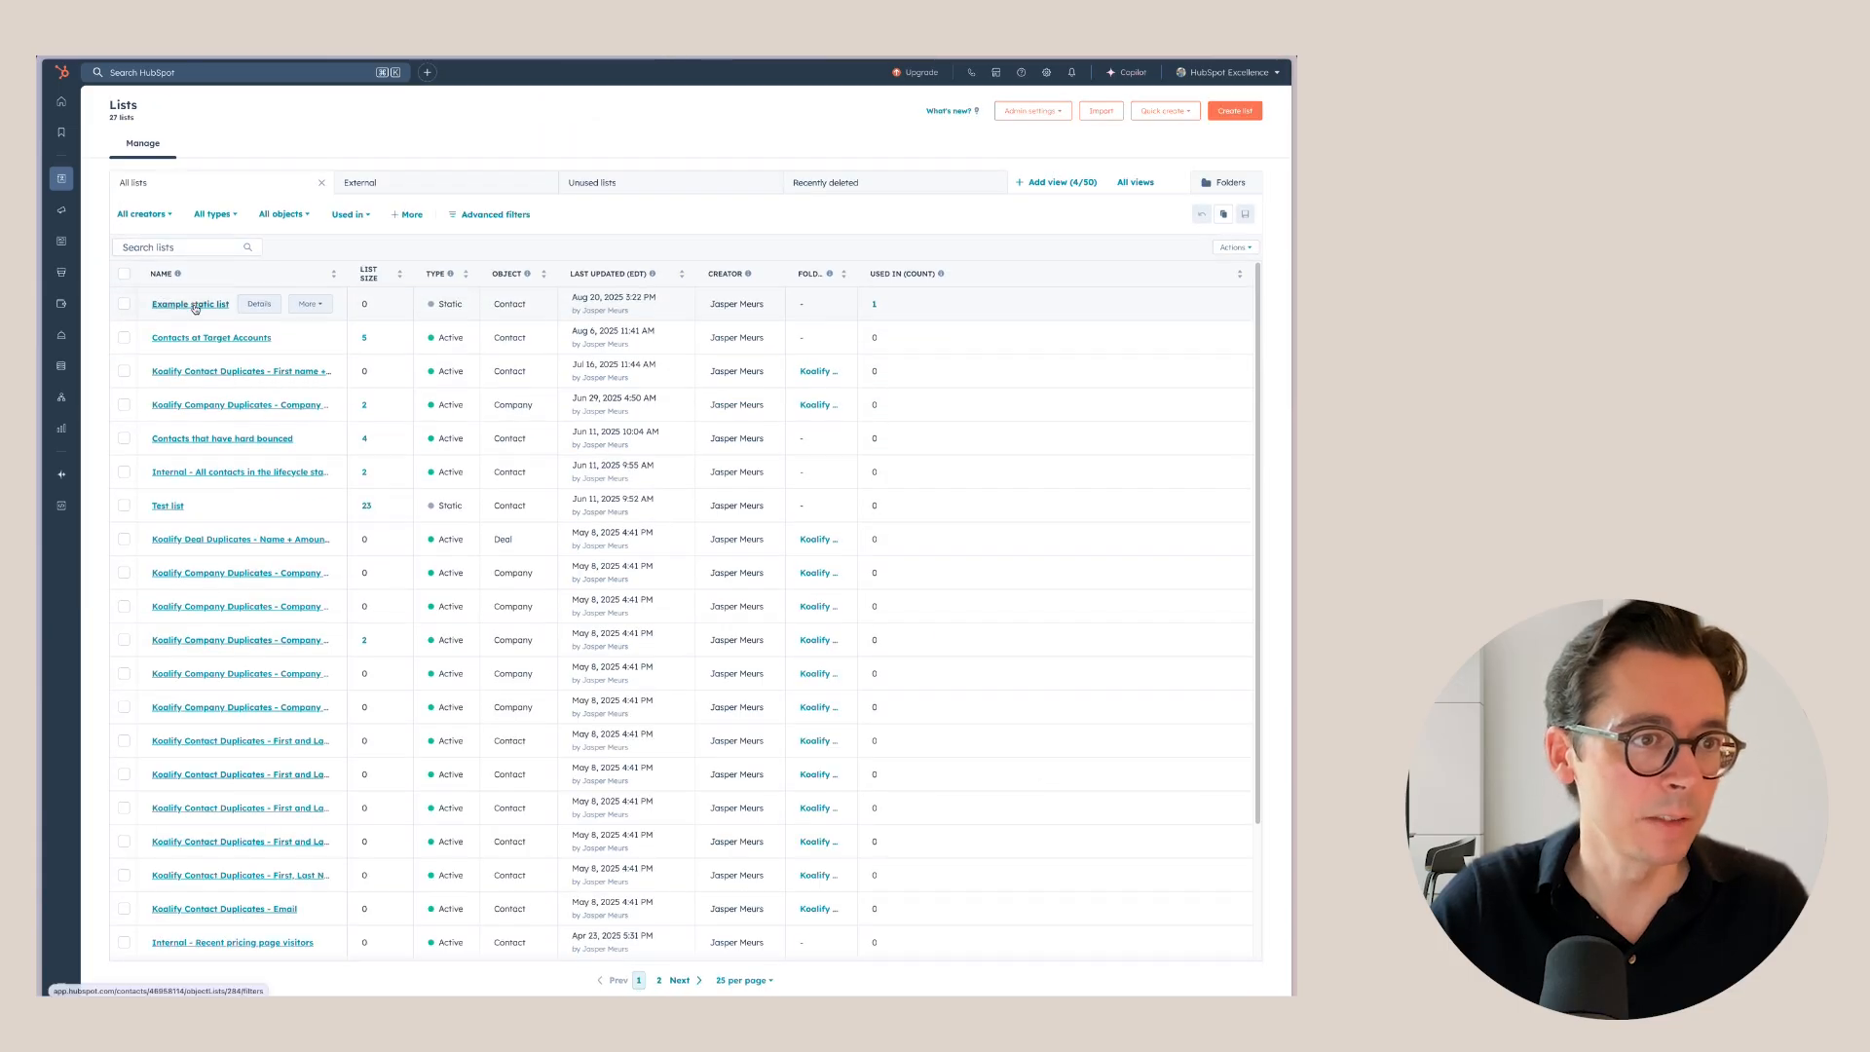
click(195, 303)
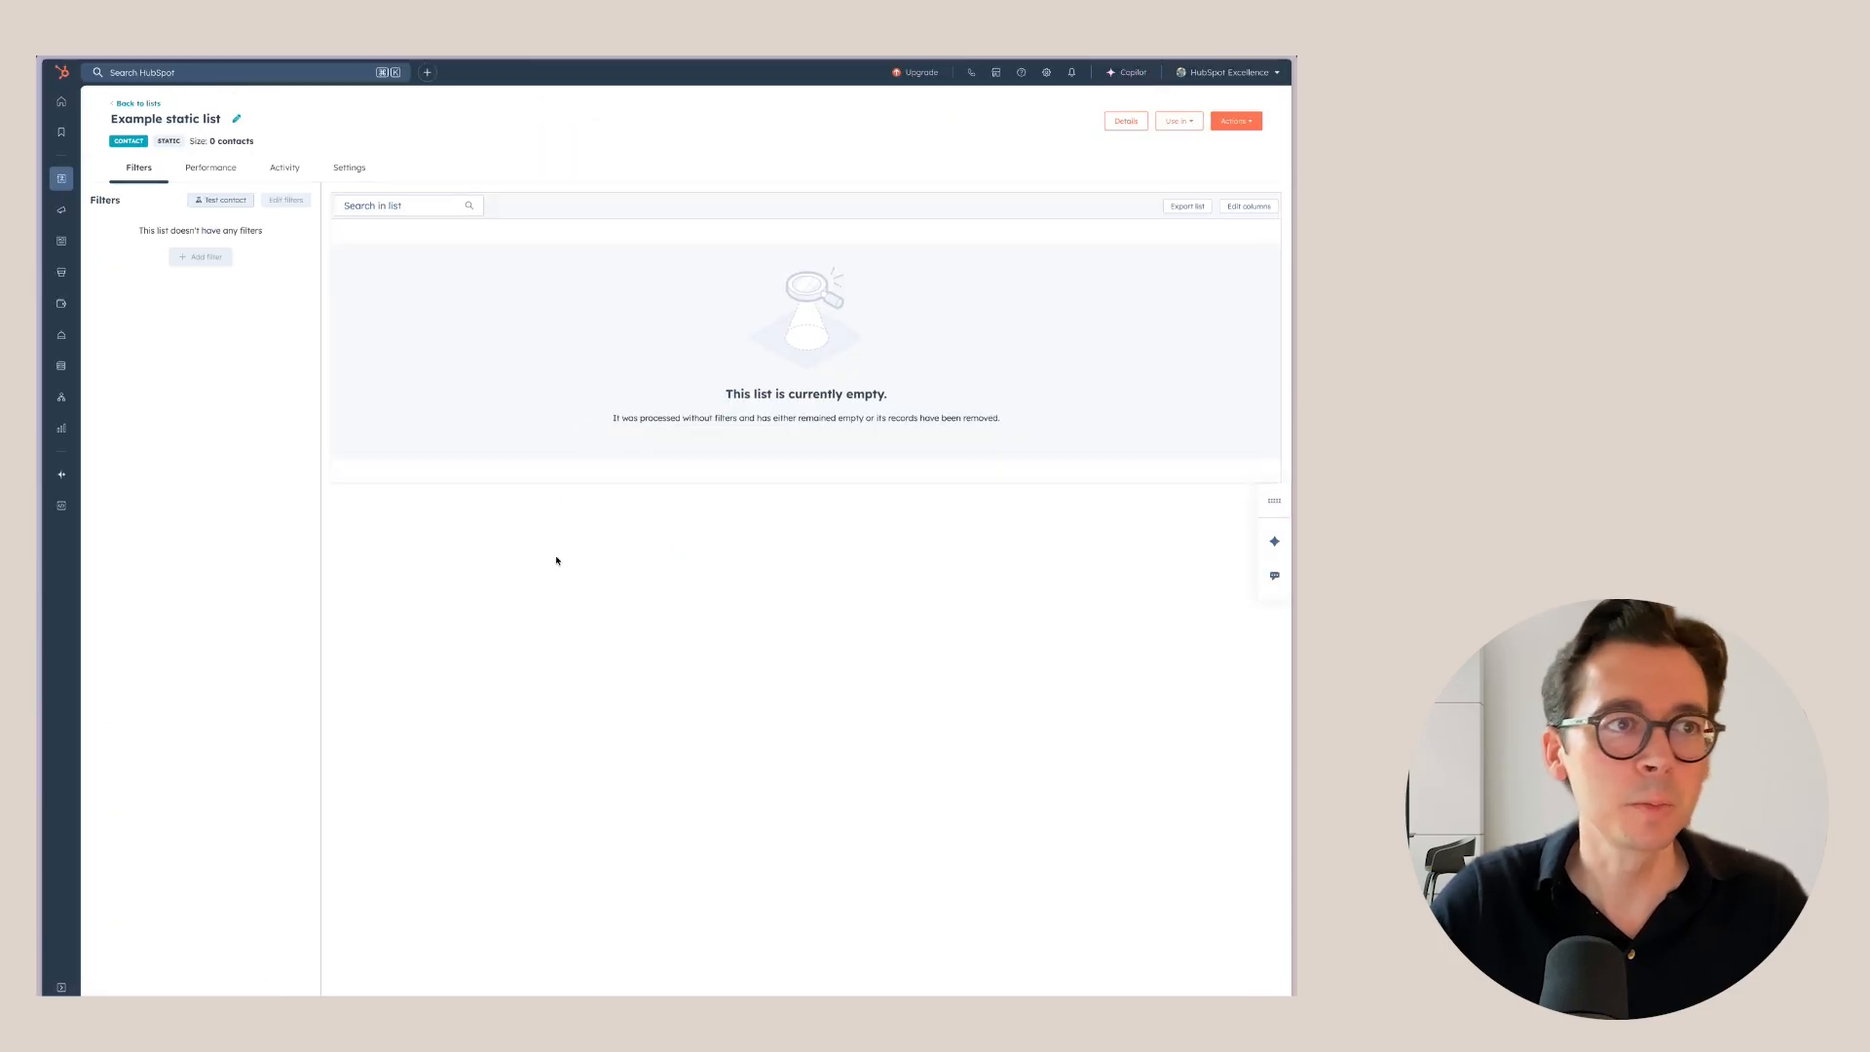
key(super+r)
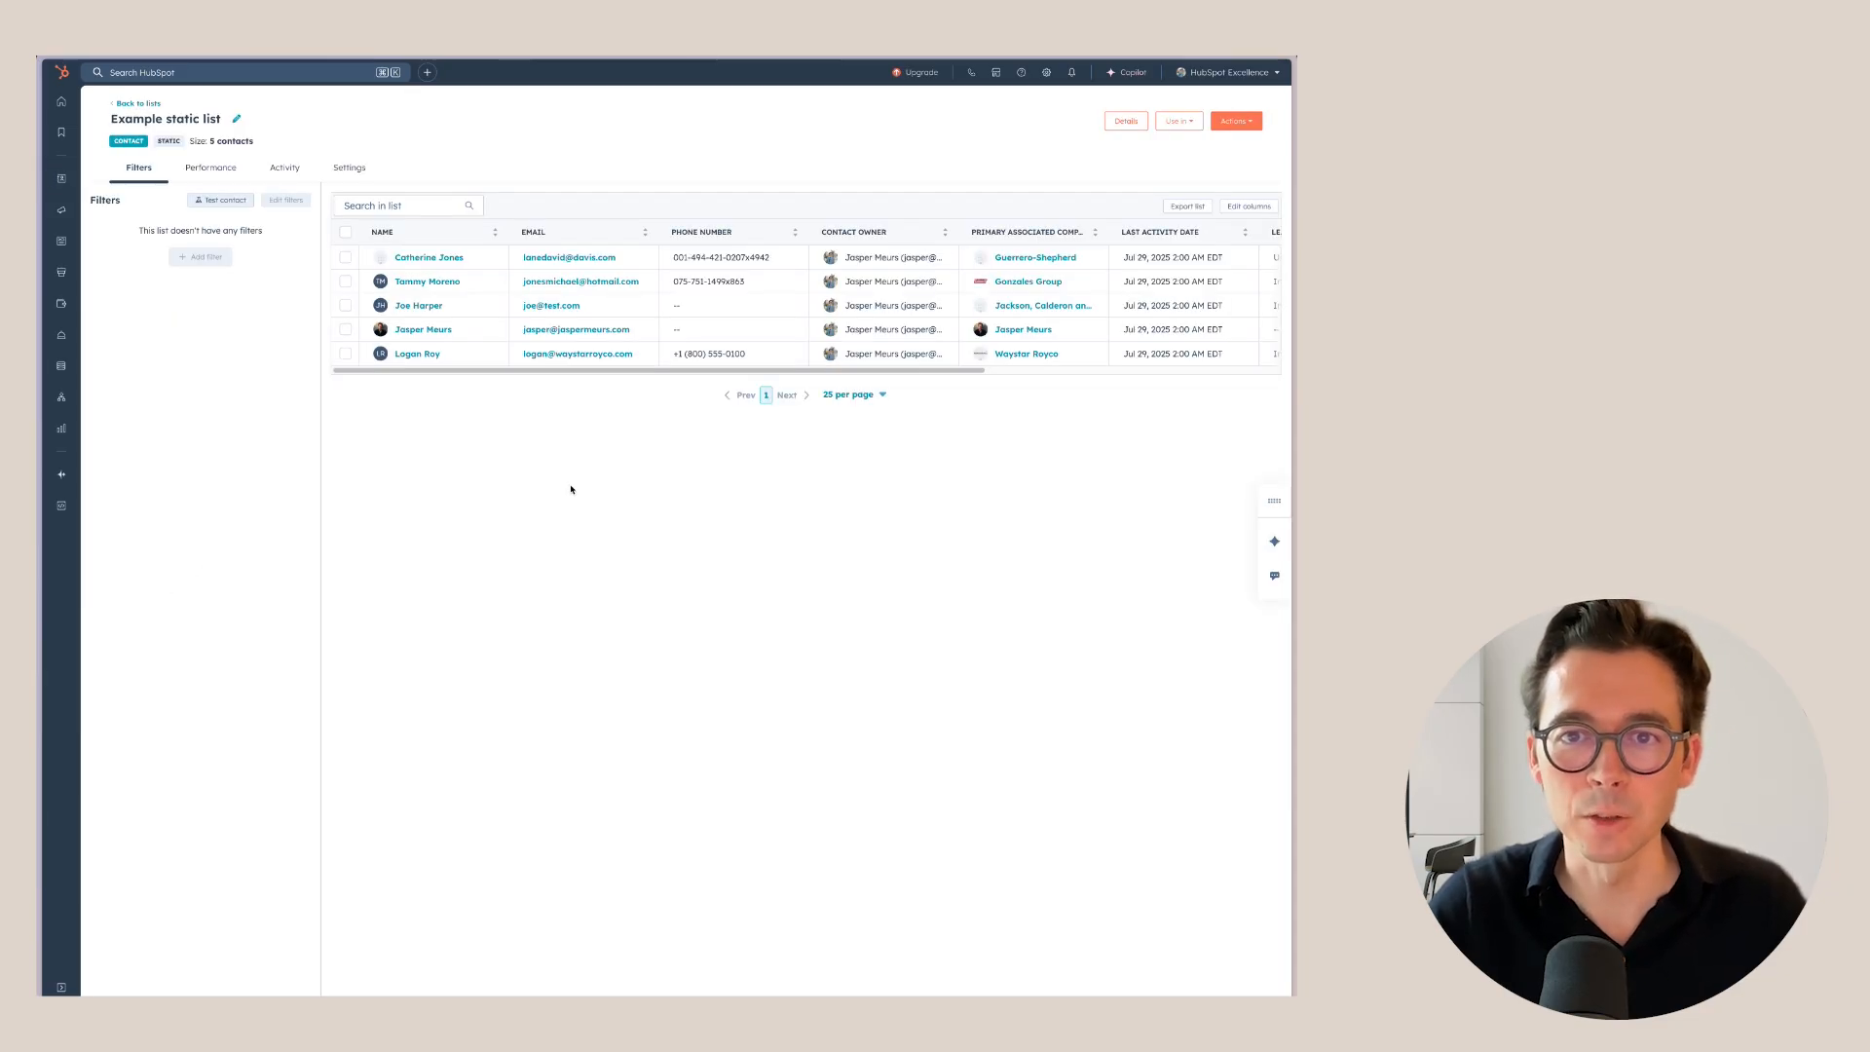
click(138, 104)
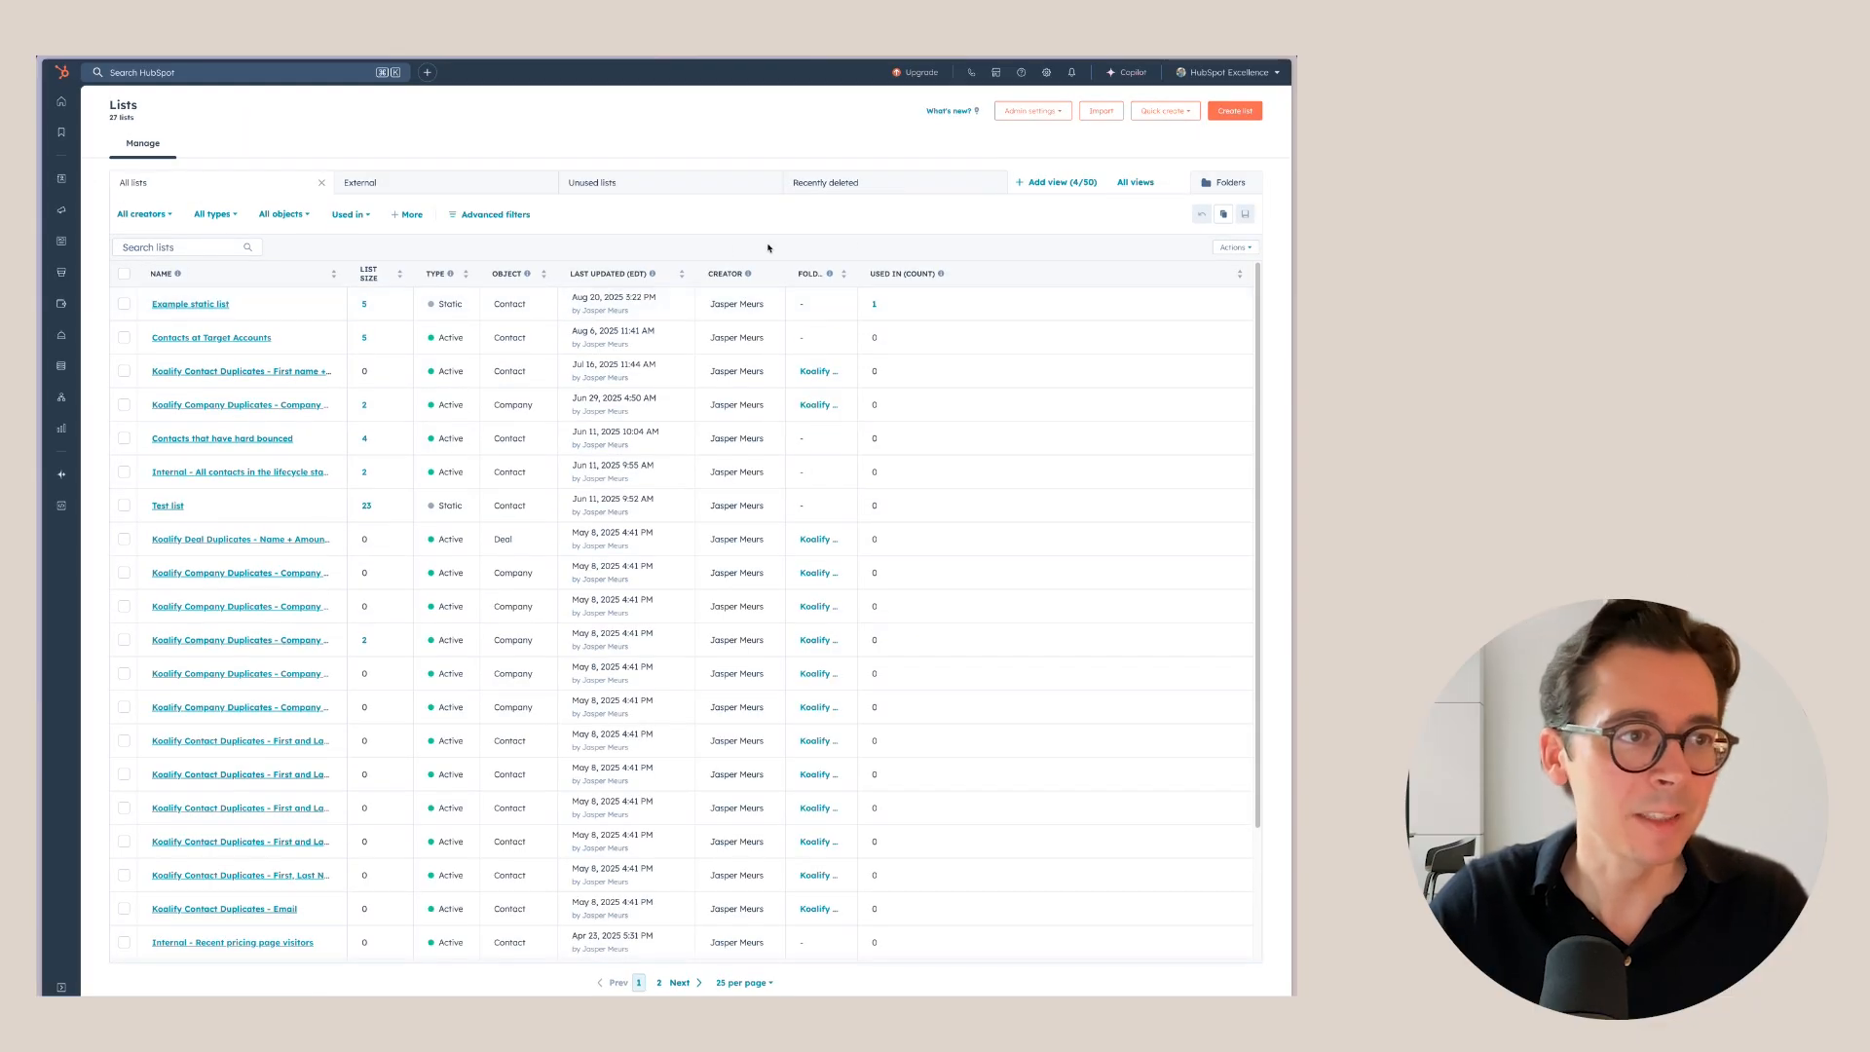
Start another contact list filtered on clicking the document link in the Delivering favorite HubSpot workflows email.
click(1232, 112)
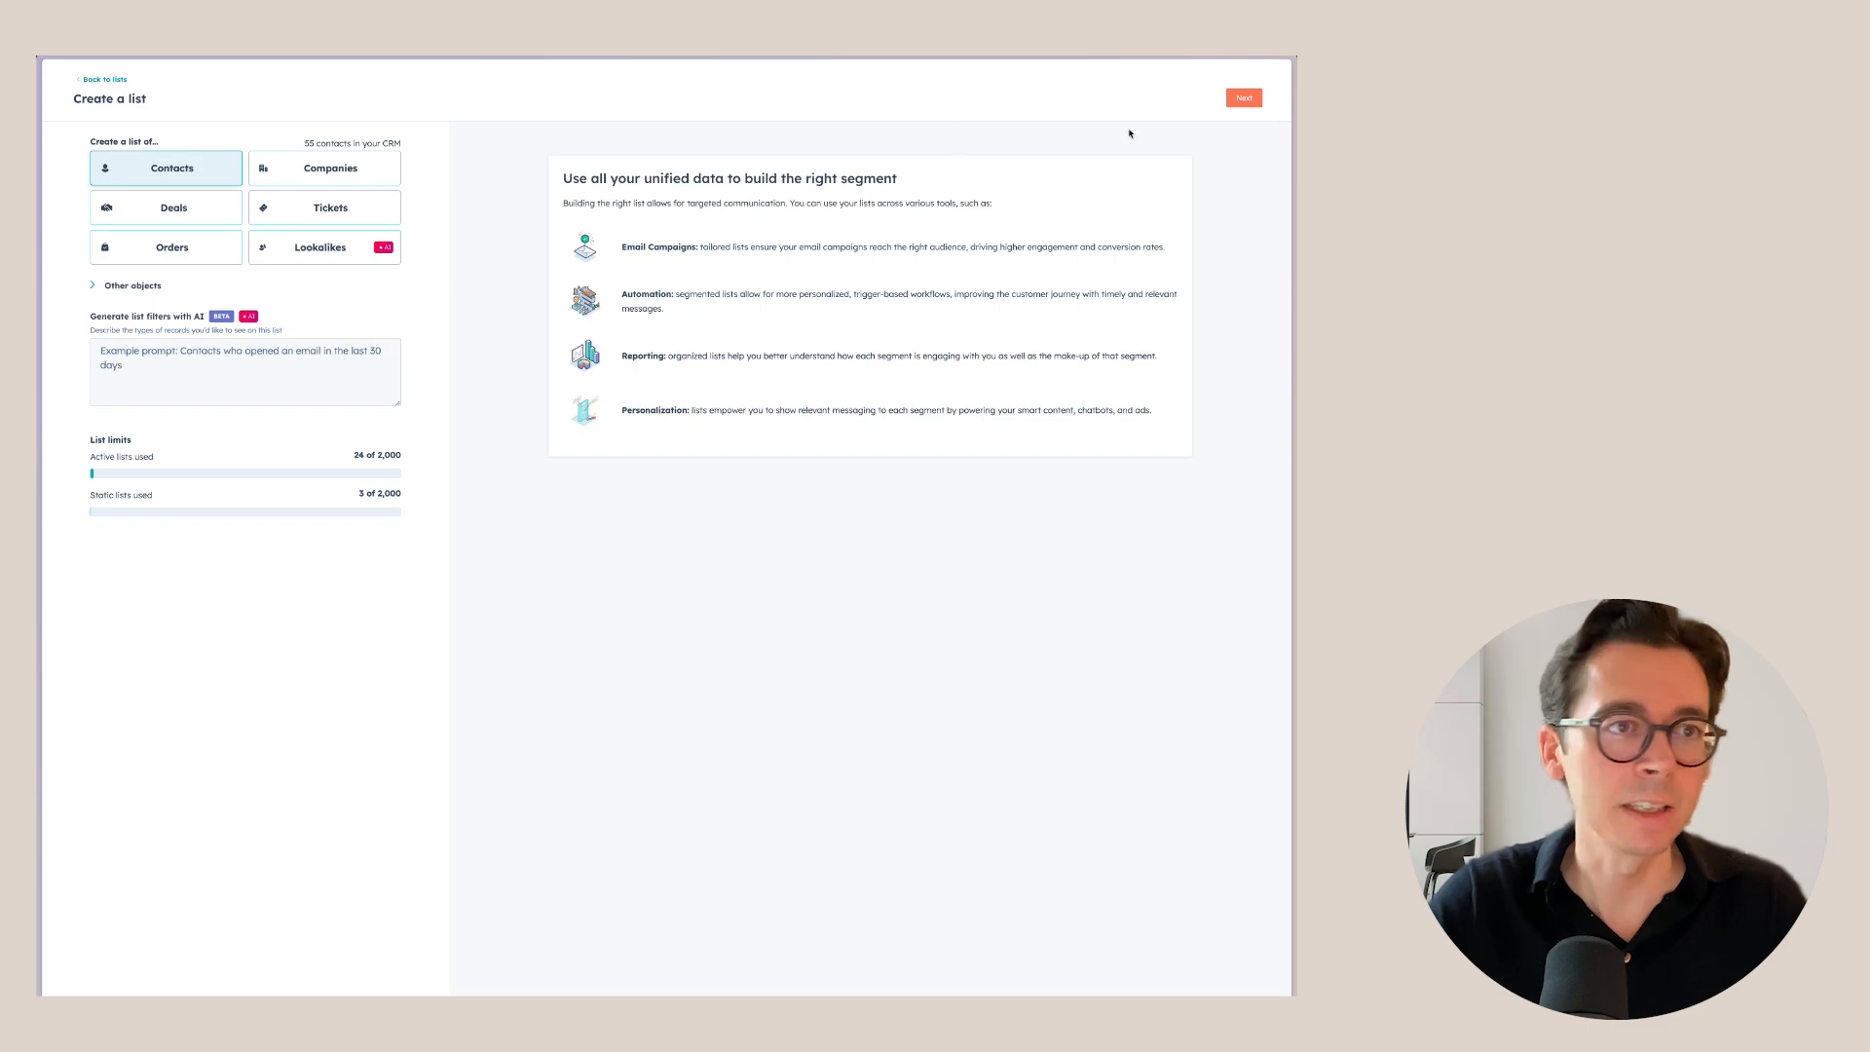
click(1243, 97)
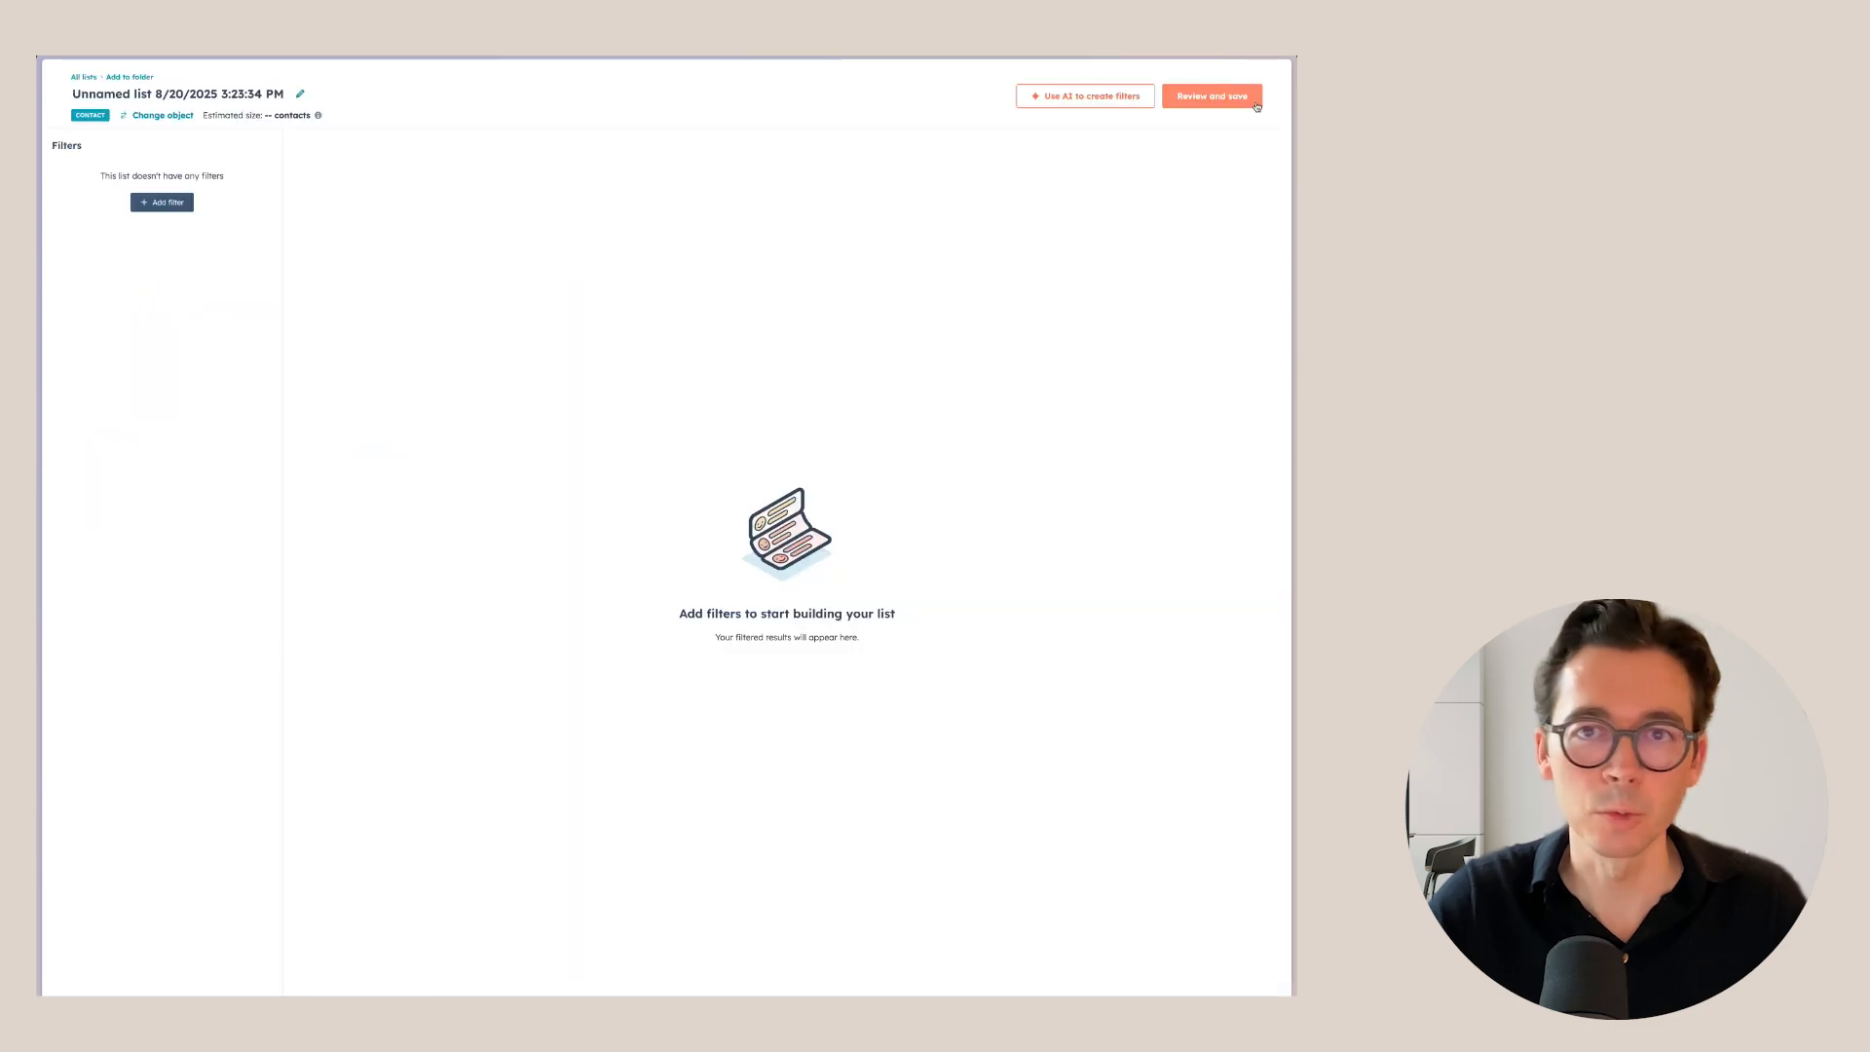
click(155, 201)
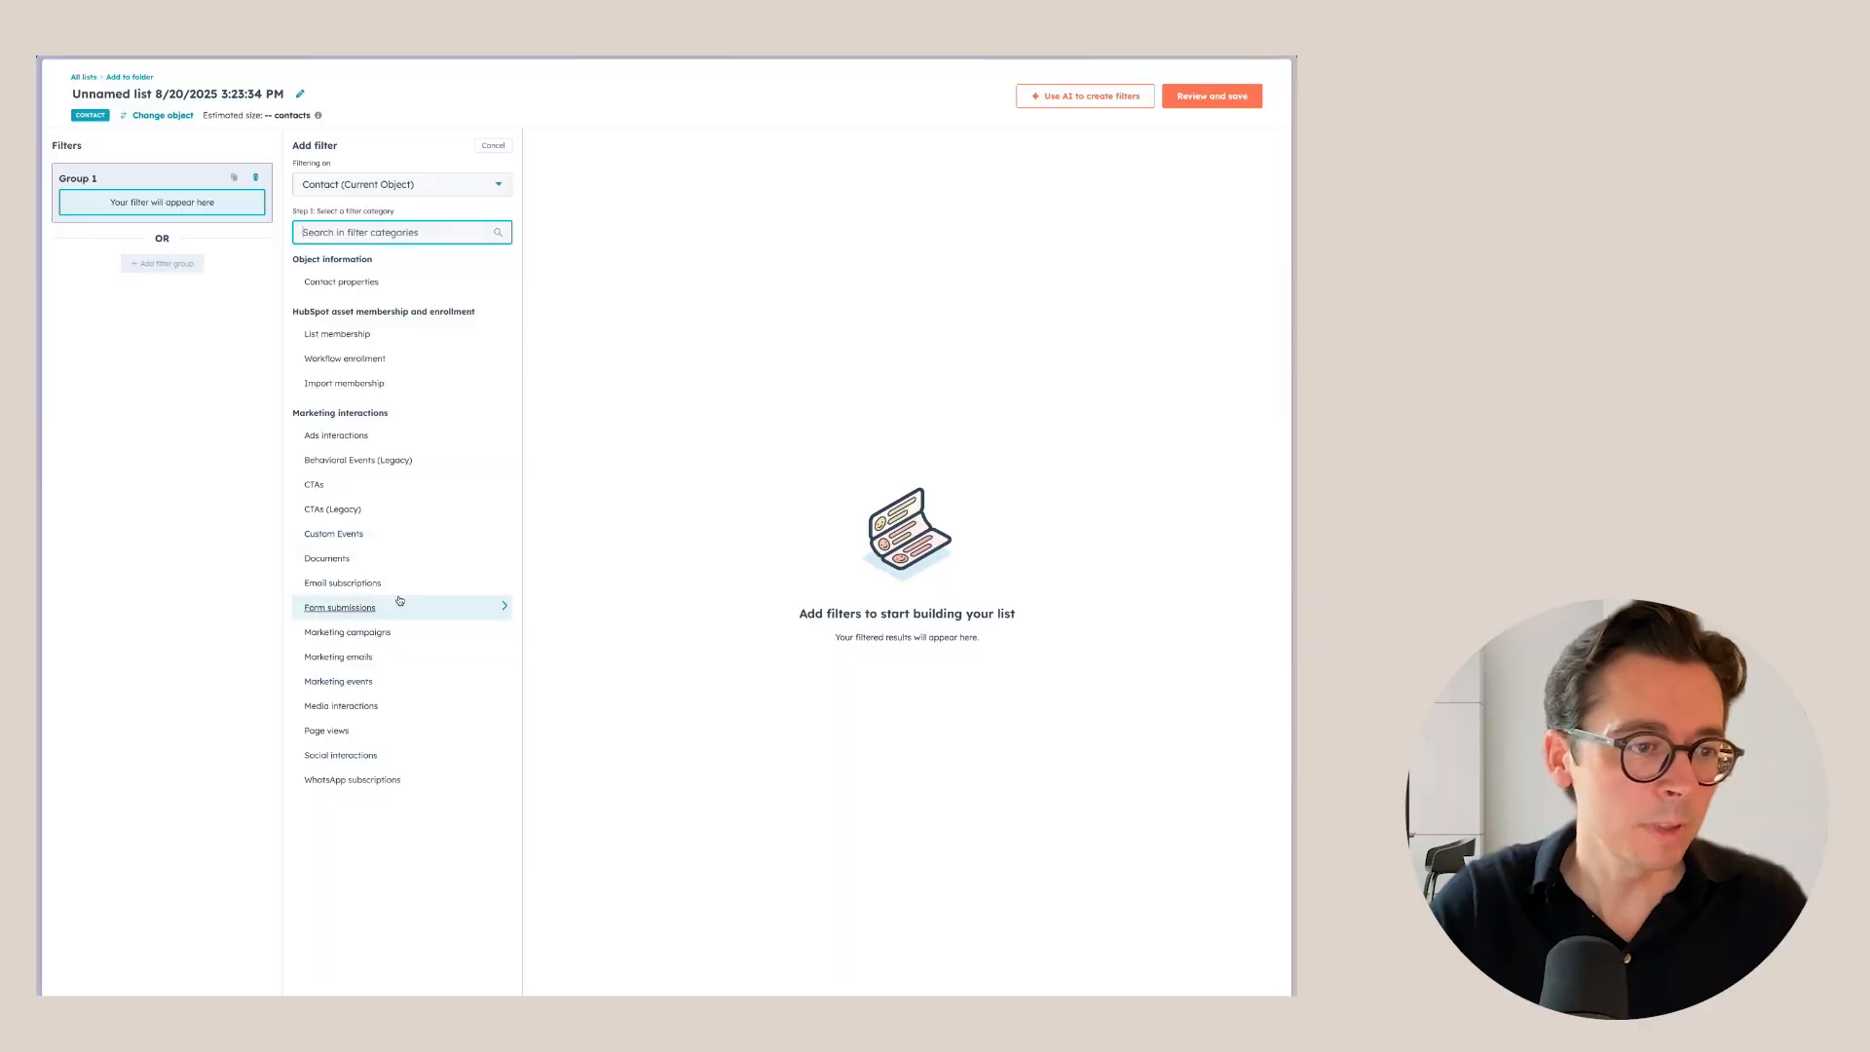
click(407, 659)
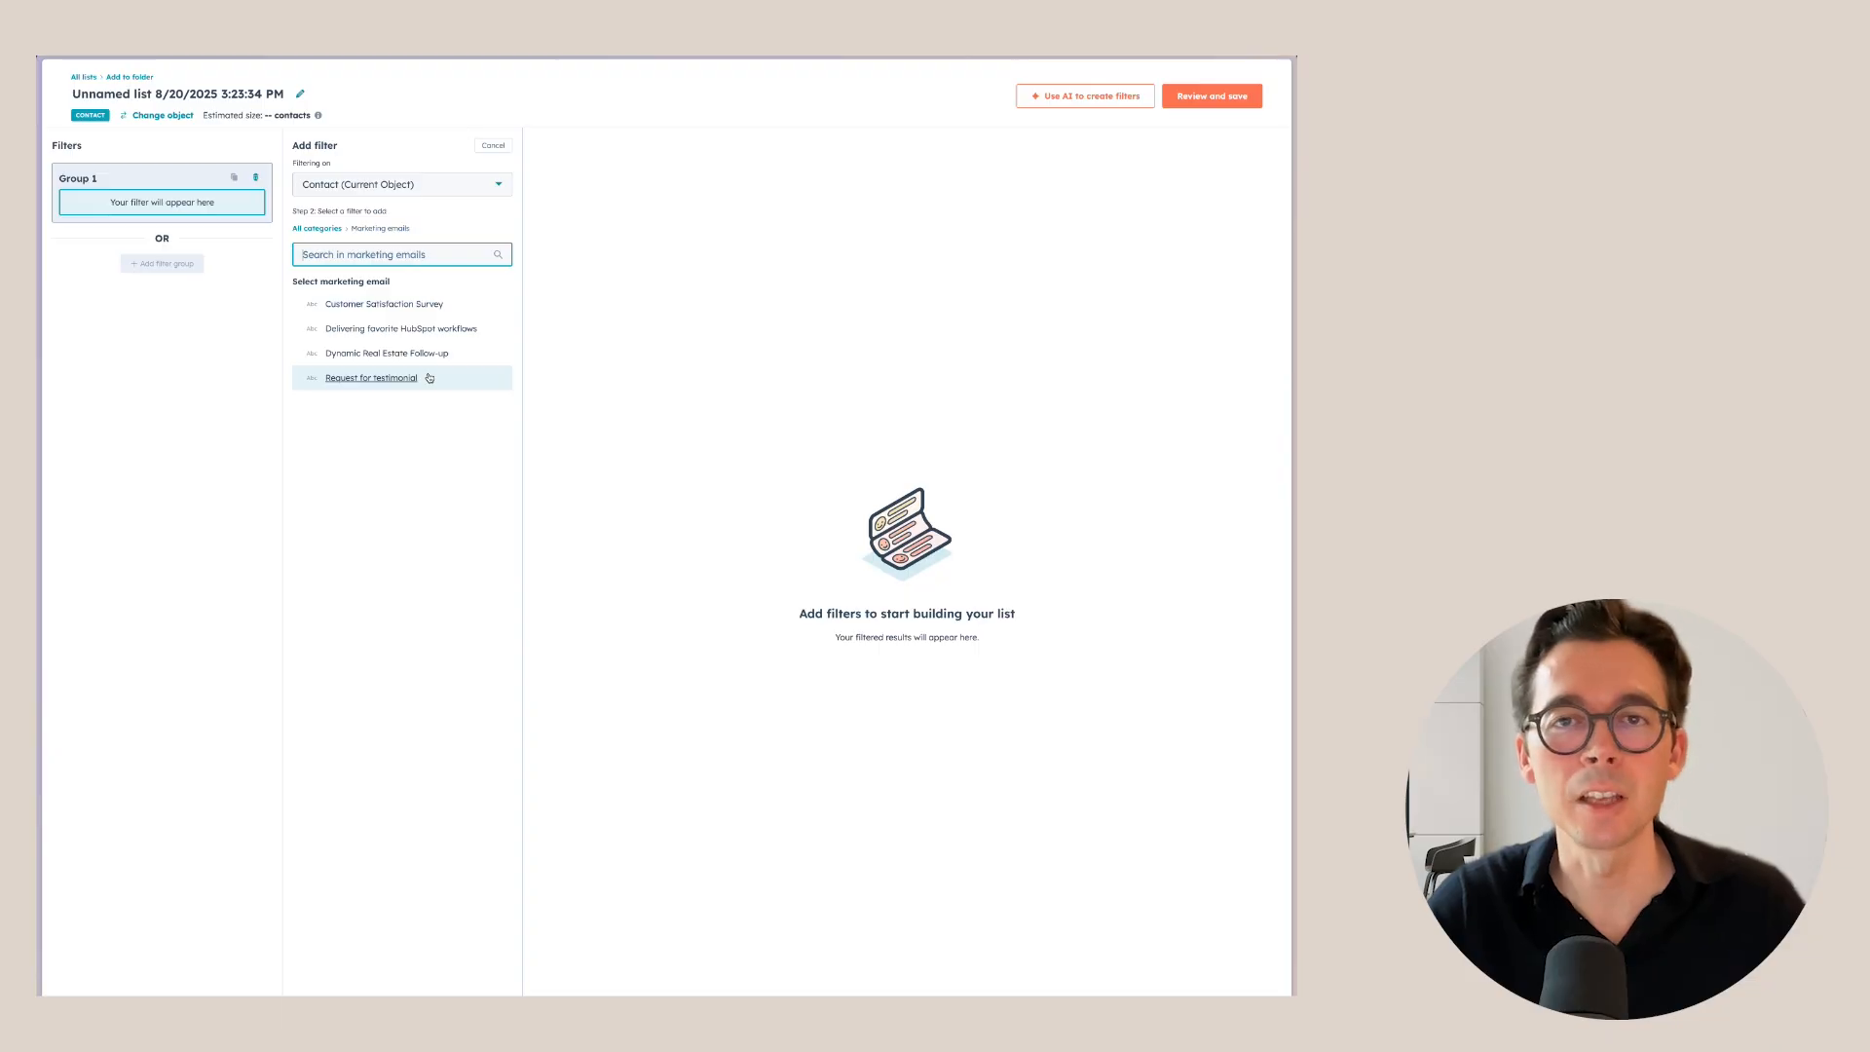
click(385, 331)
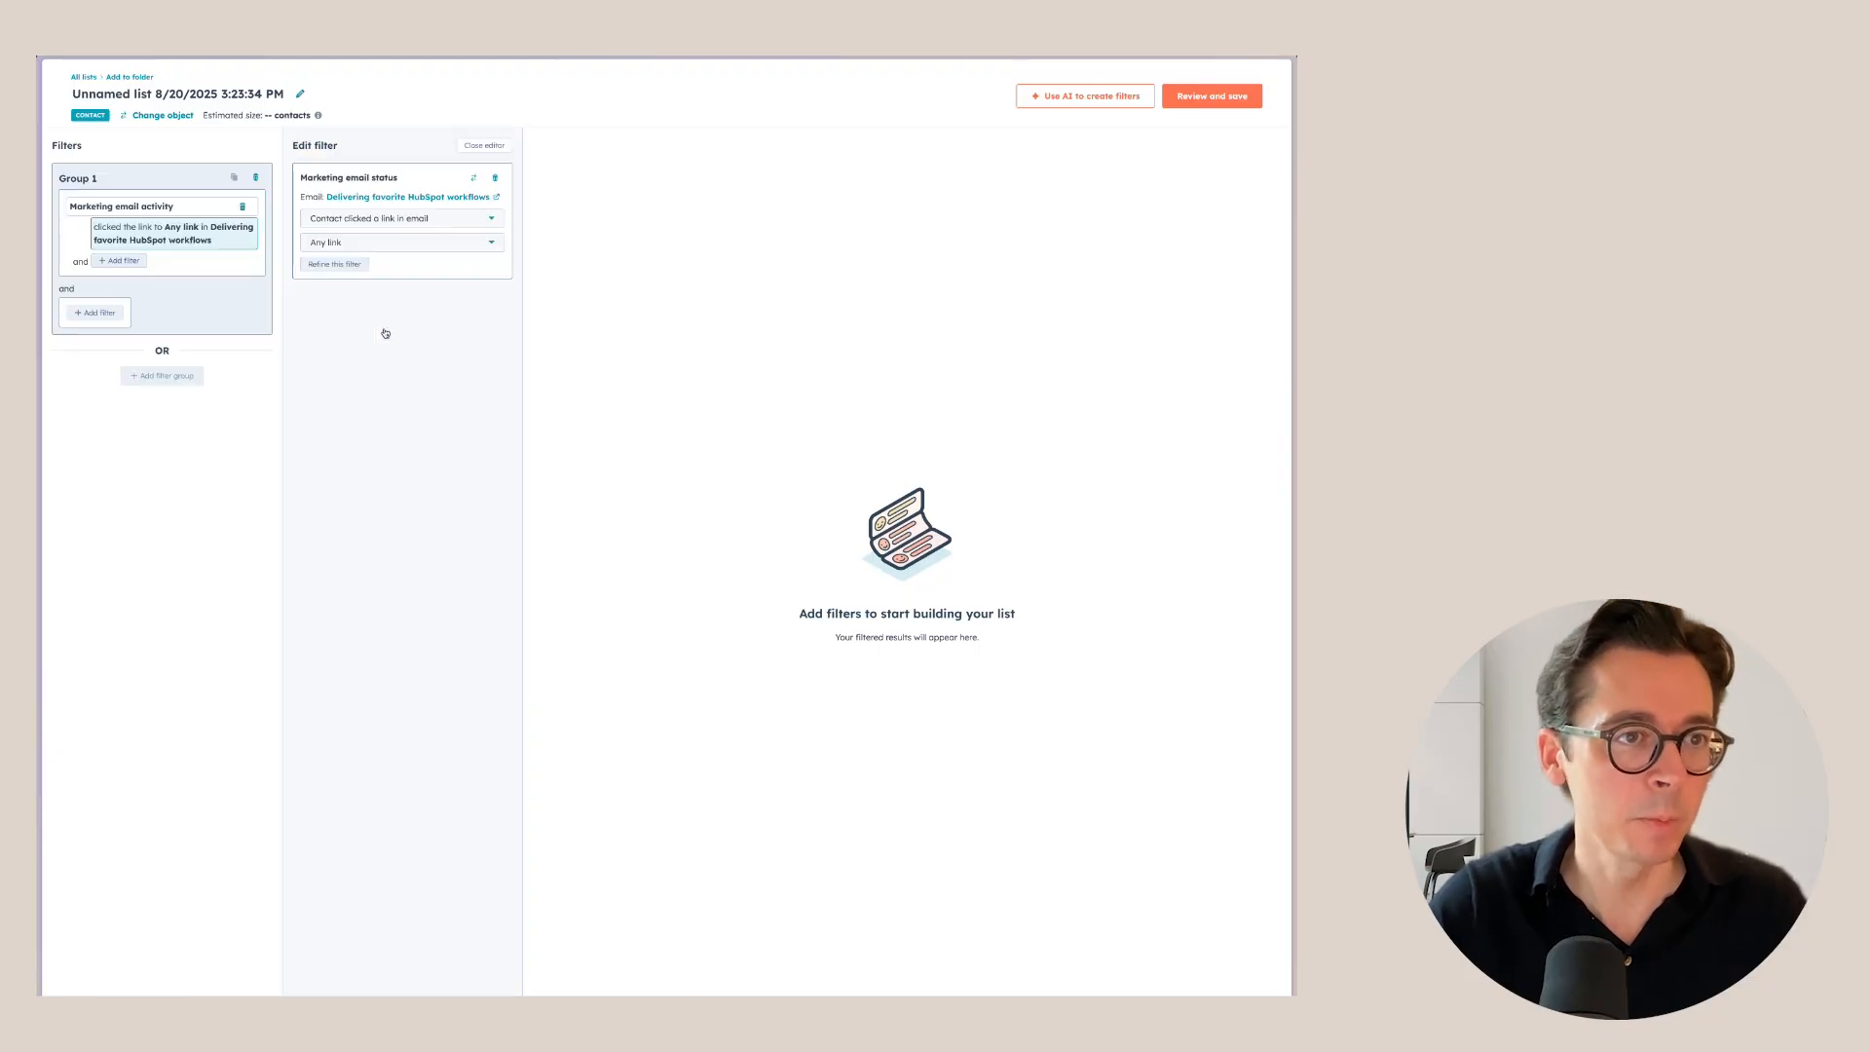
click(355, 248)
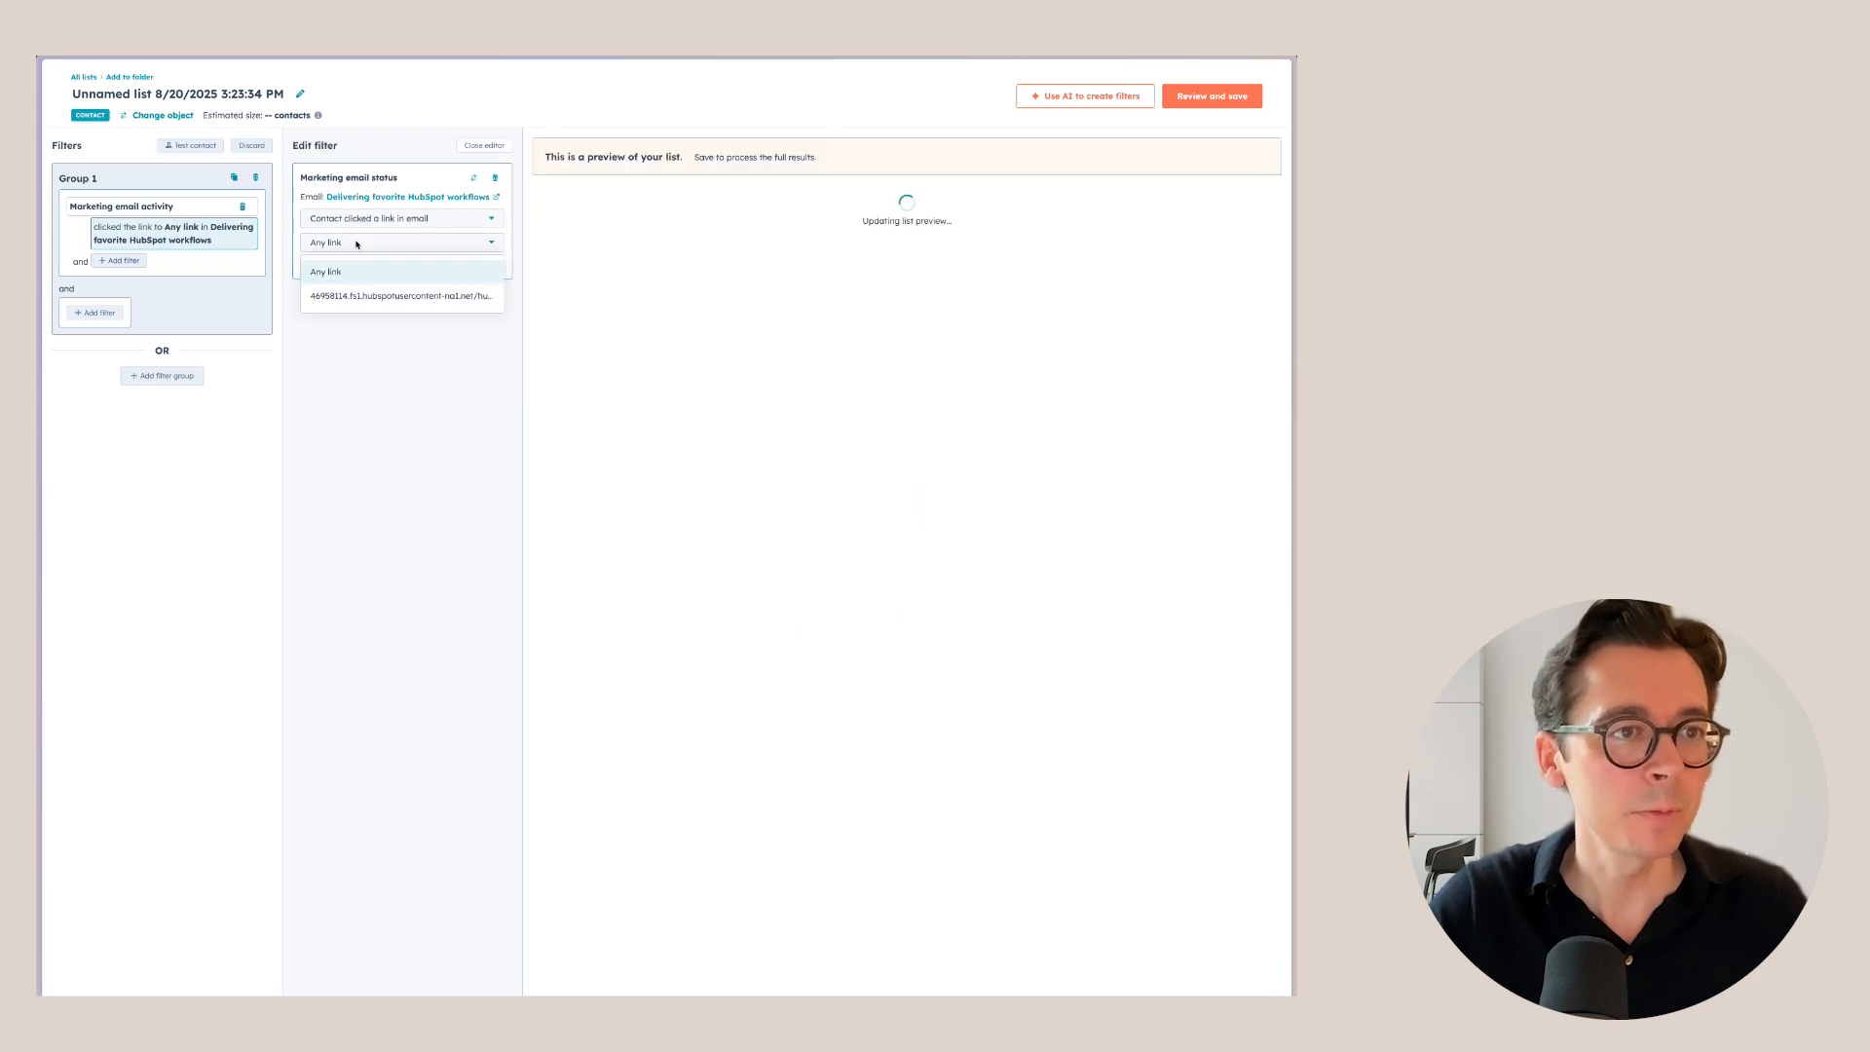
click(355, 297)
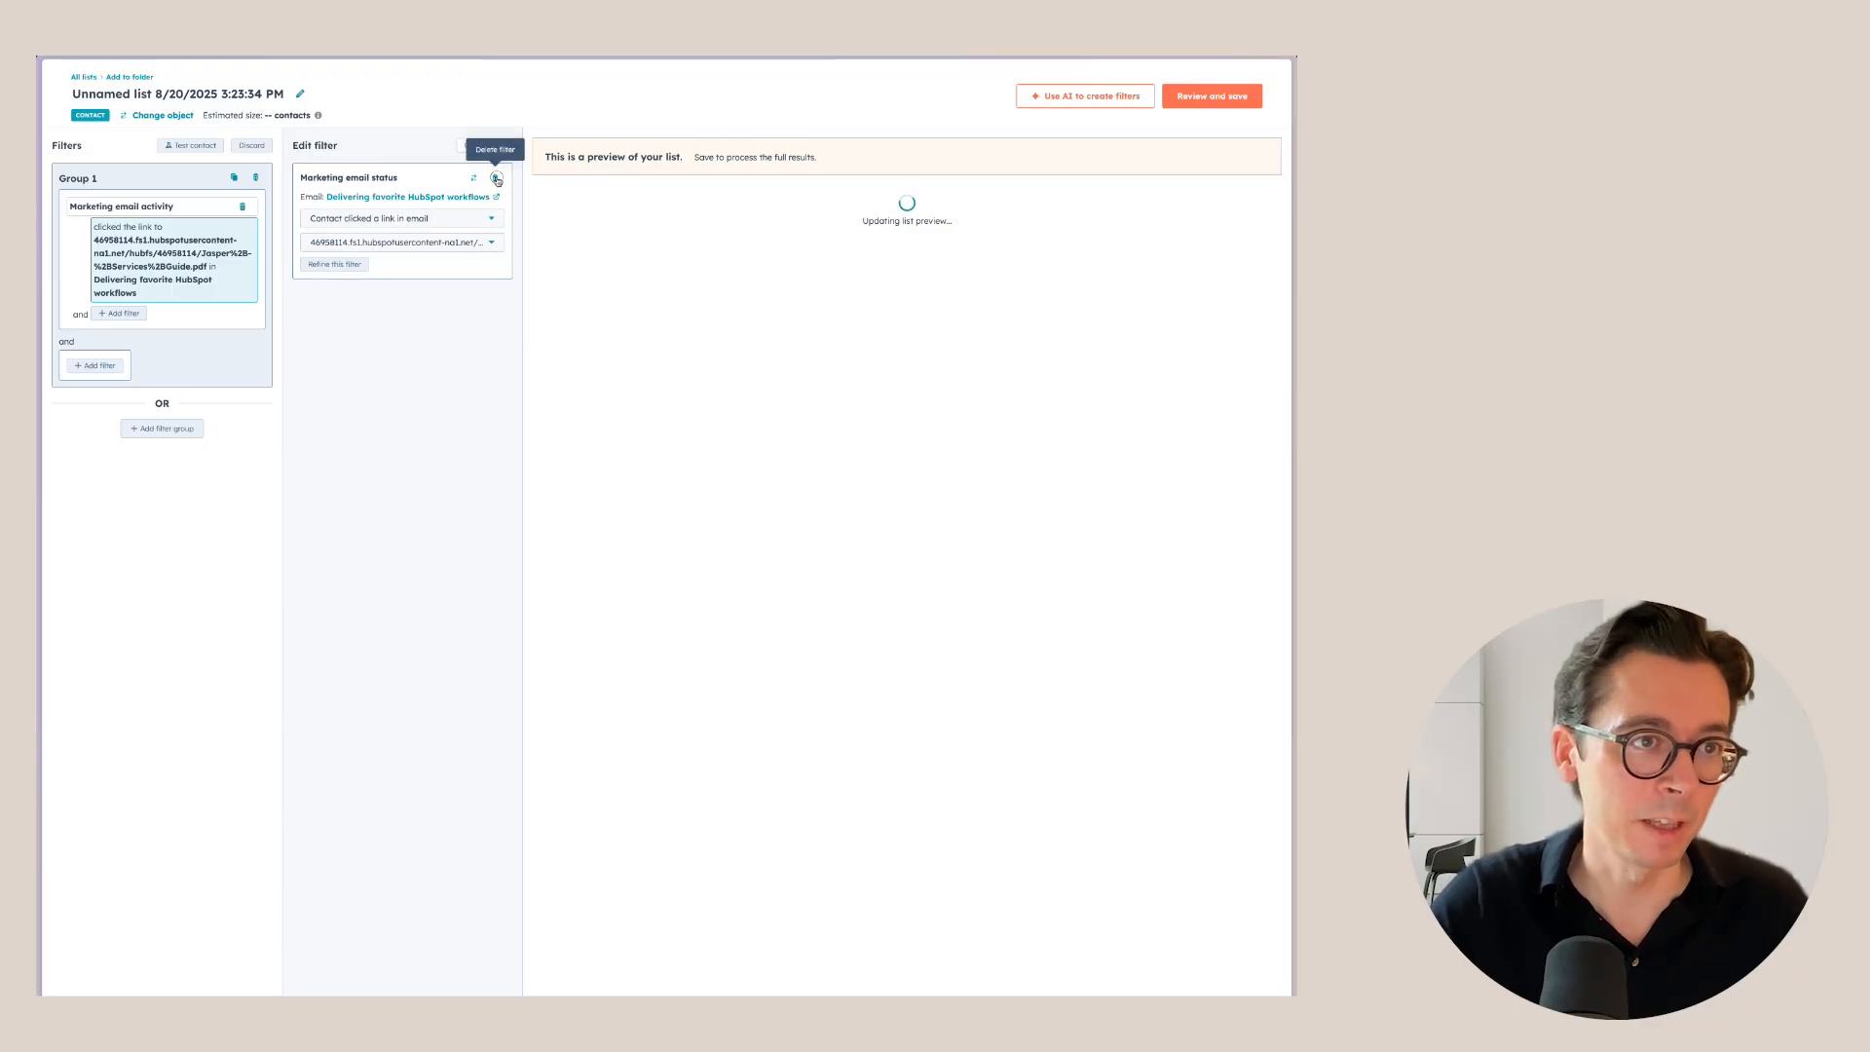
Delete that marketing email filter and browse contact properties for a new one.
click(496, 180)
click(163, 200)
click(360, 281)
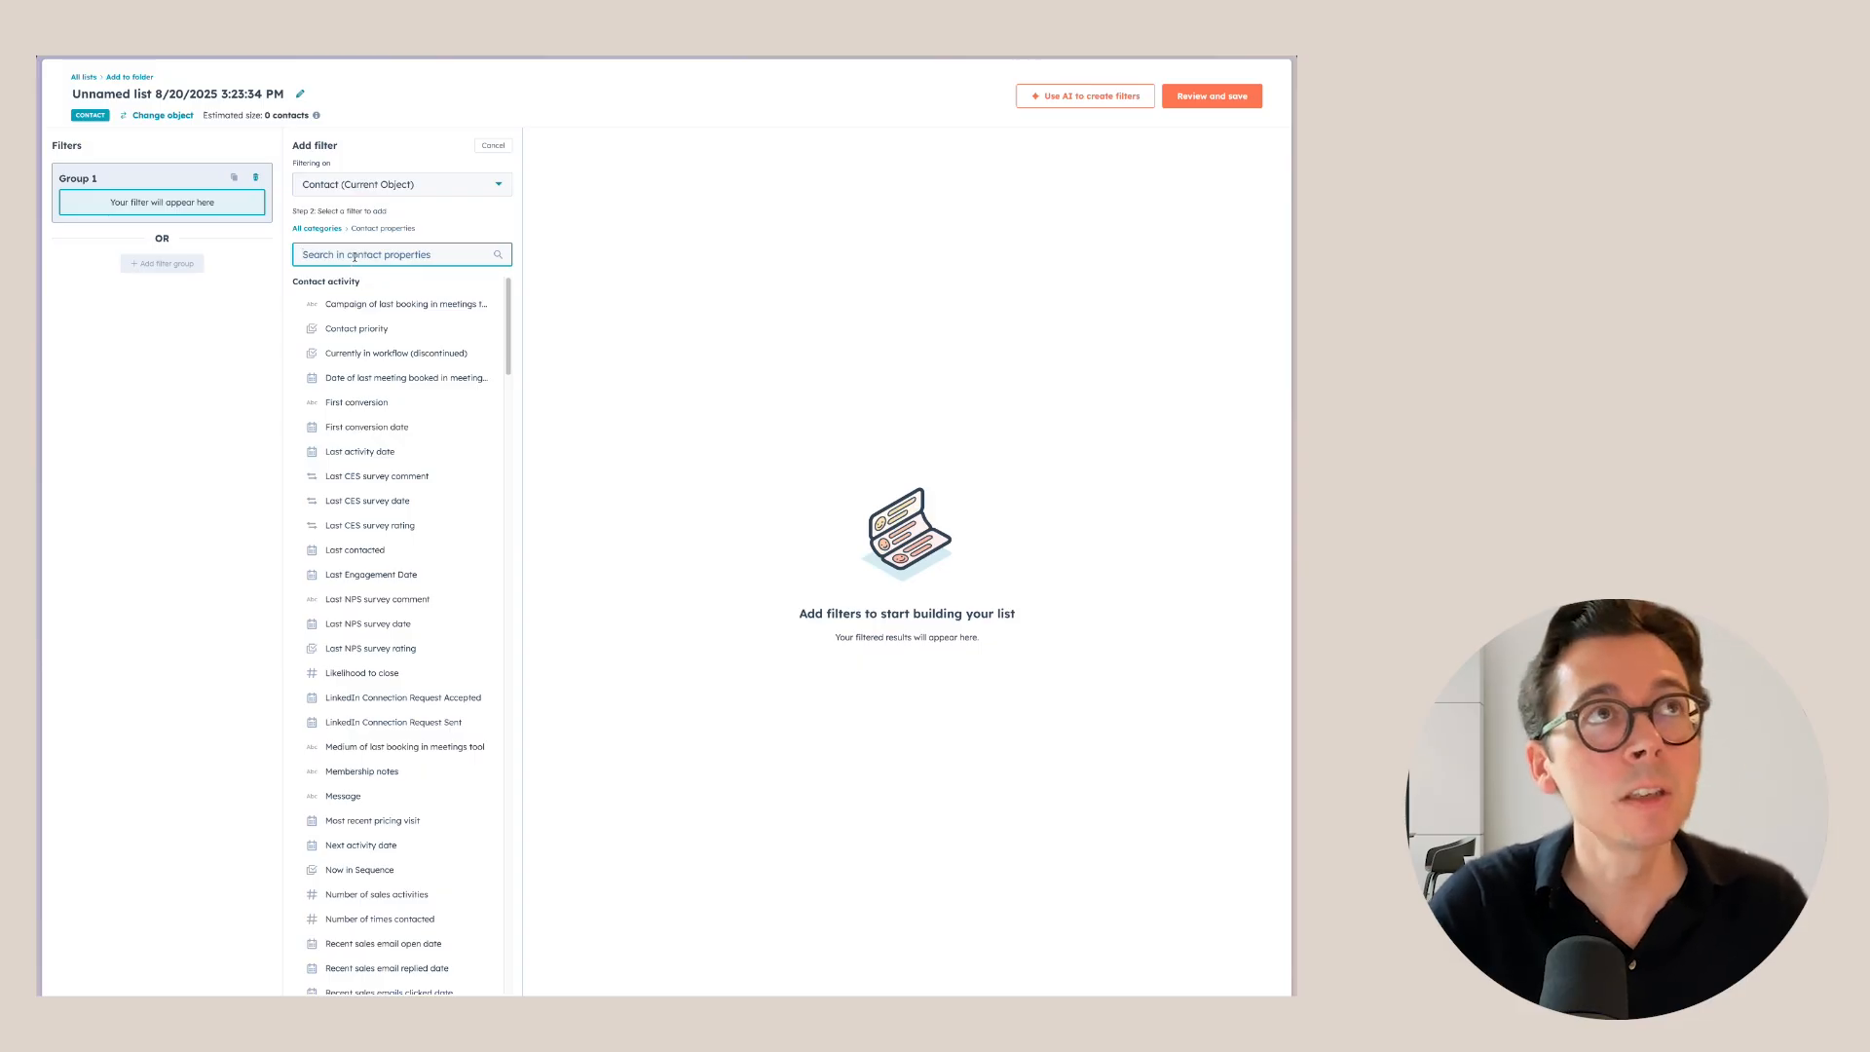
Filter the list to Last Engagement Date less than 90 days ago.
text(engage)
click(388, 304)
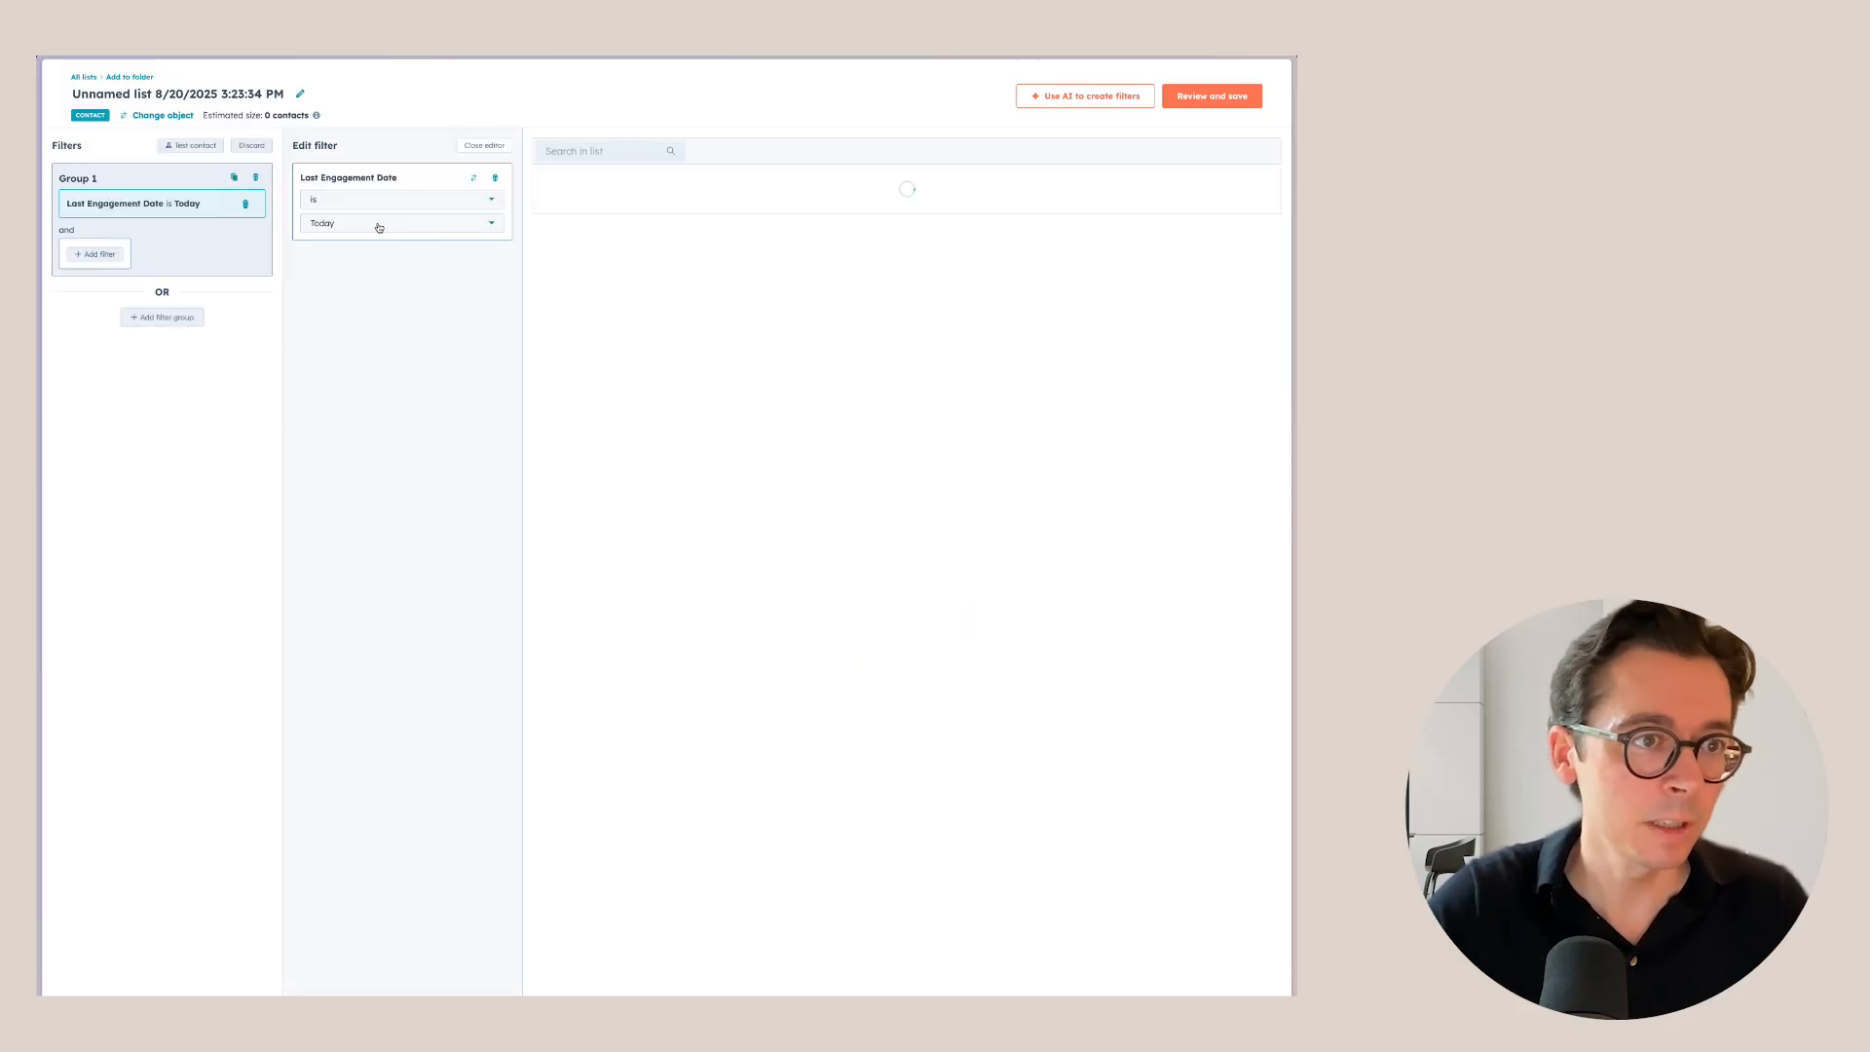
click(352, 209)
click(384, 284)
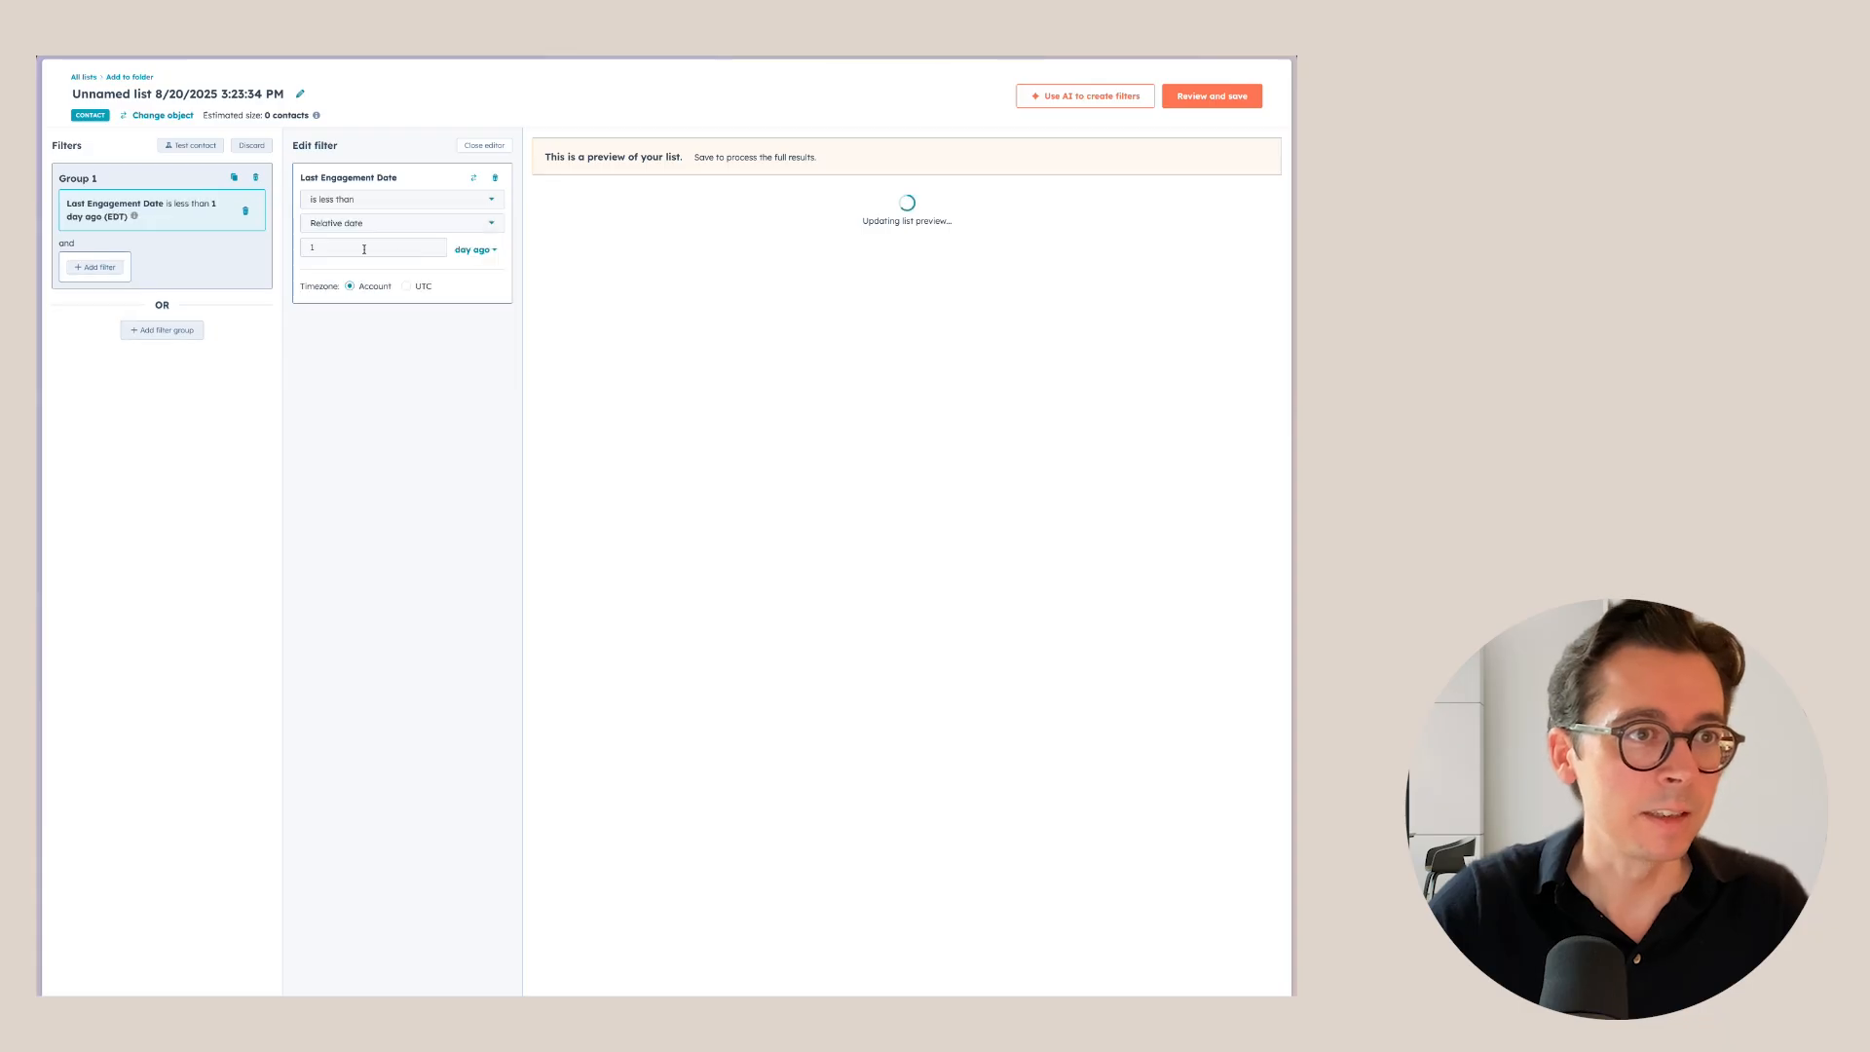
click(302, 251)
text(90)
click(487, 149)
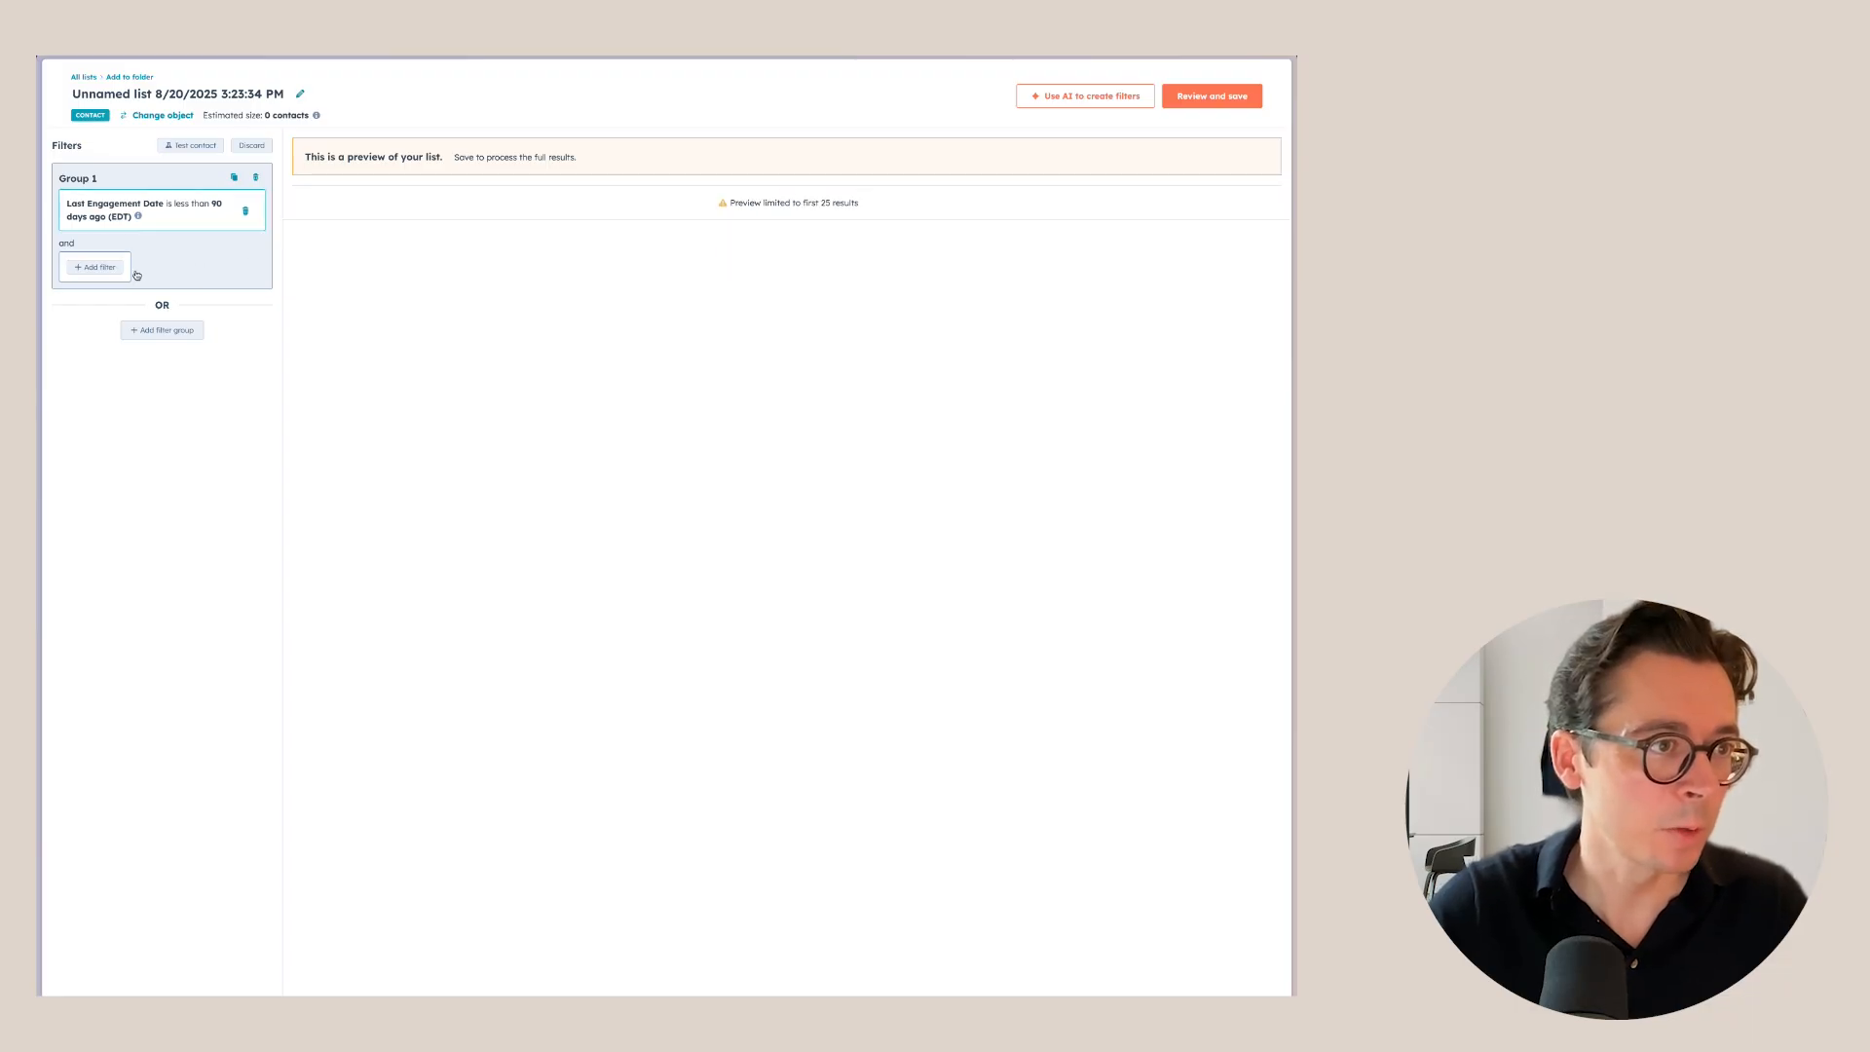
Add a filter for Unsubscribed from all email not equal to True, including empty values.
click(101, 268)
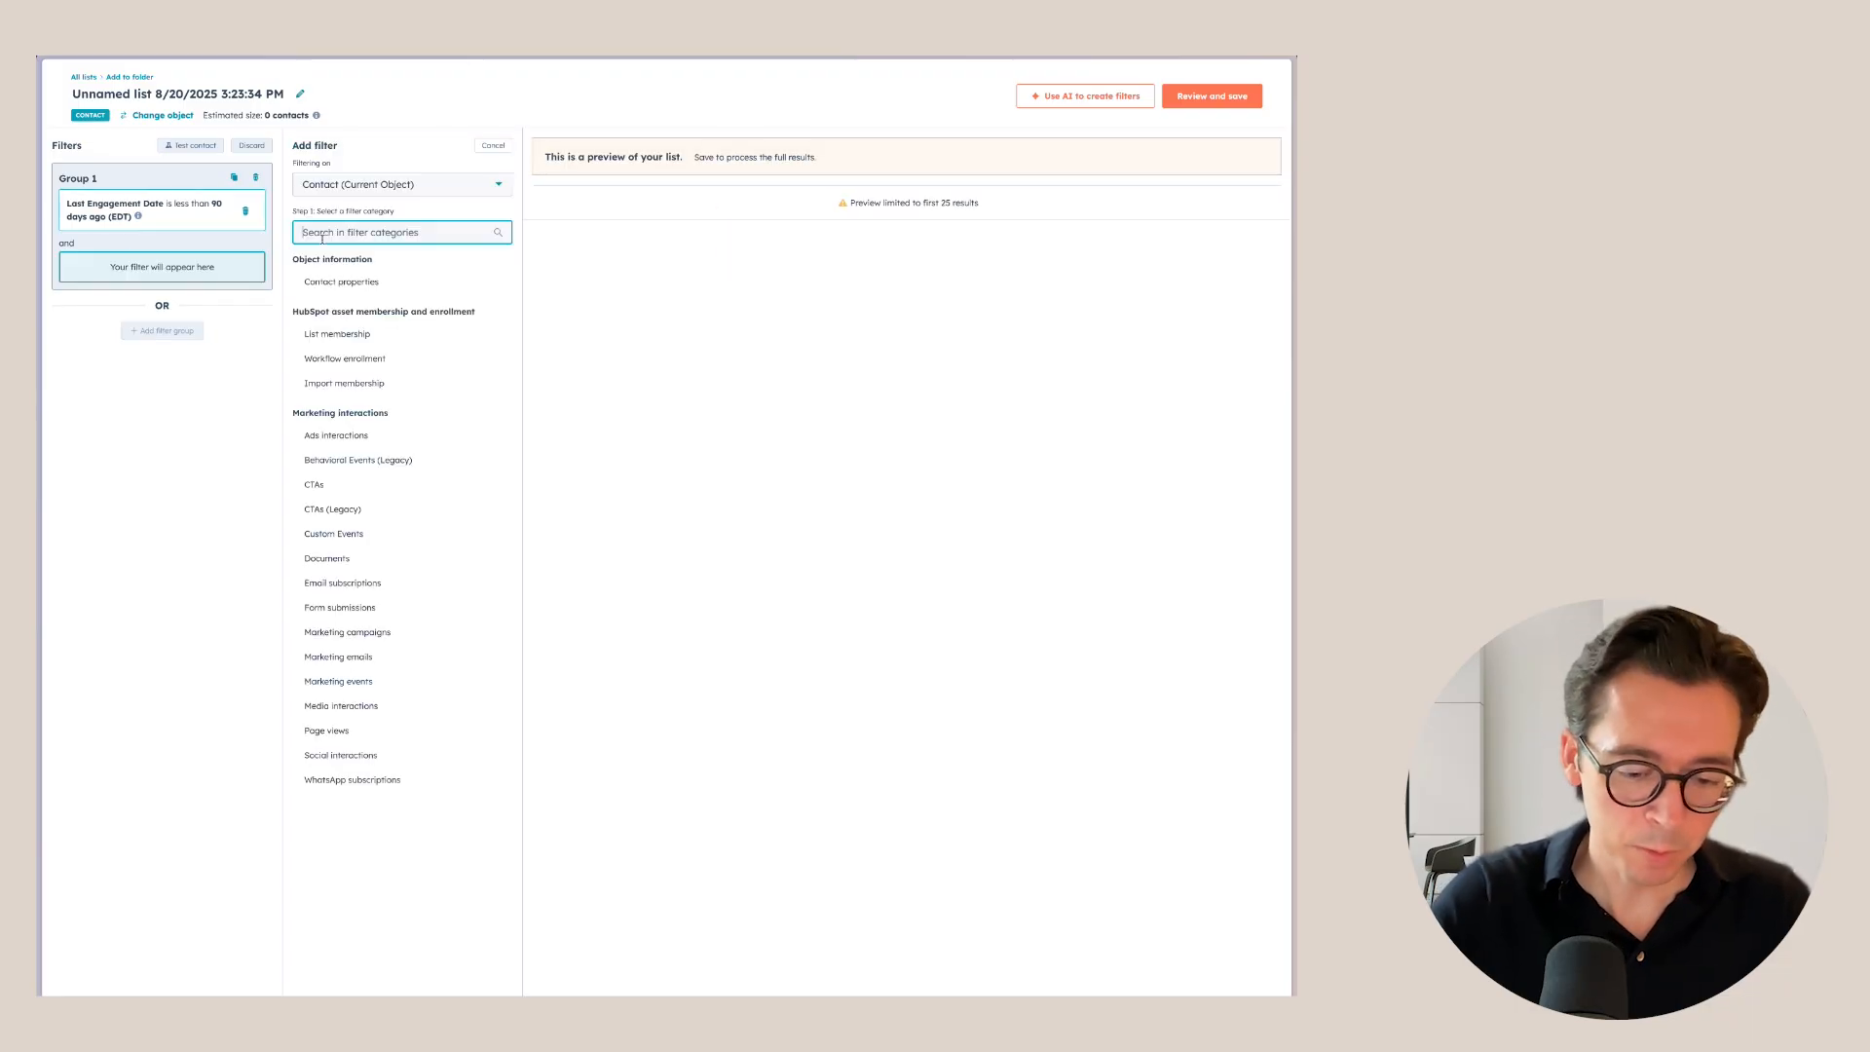
text(unsub)
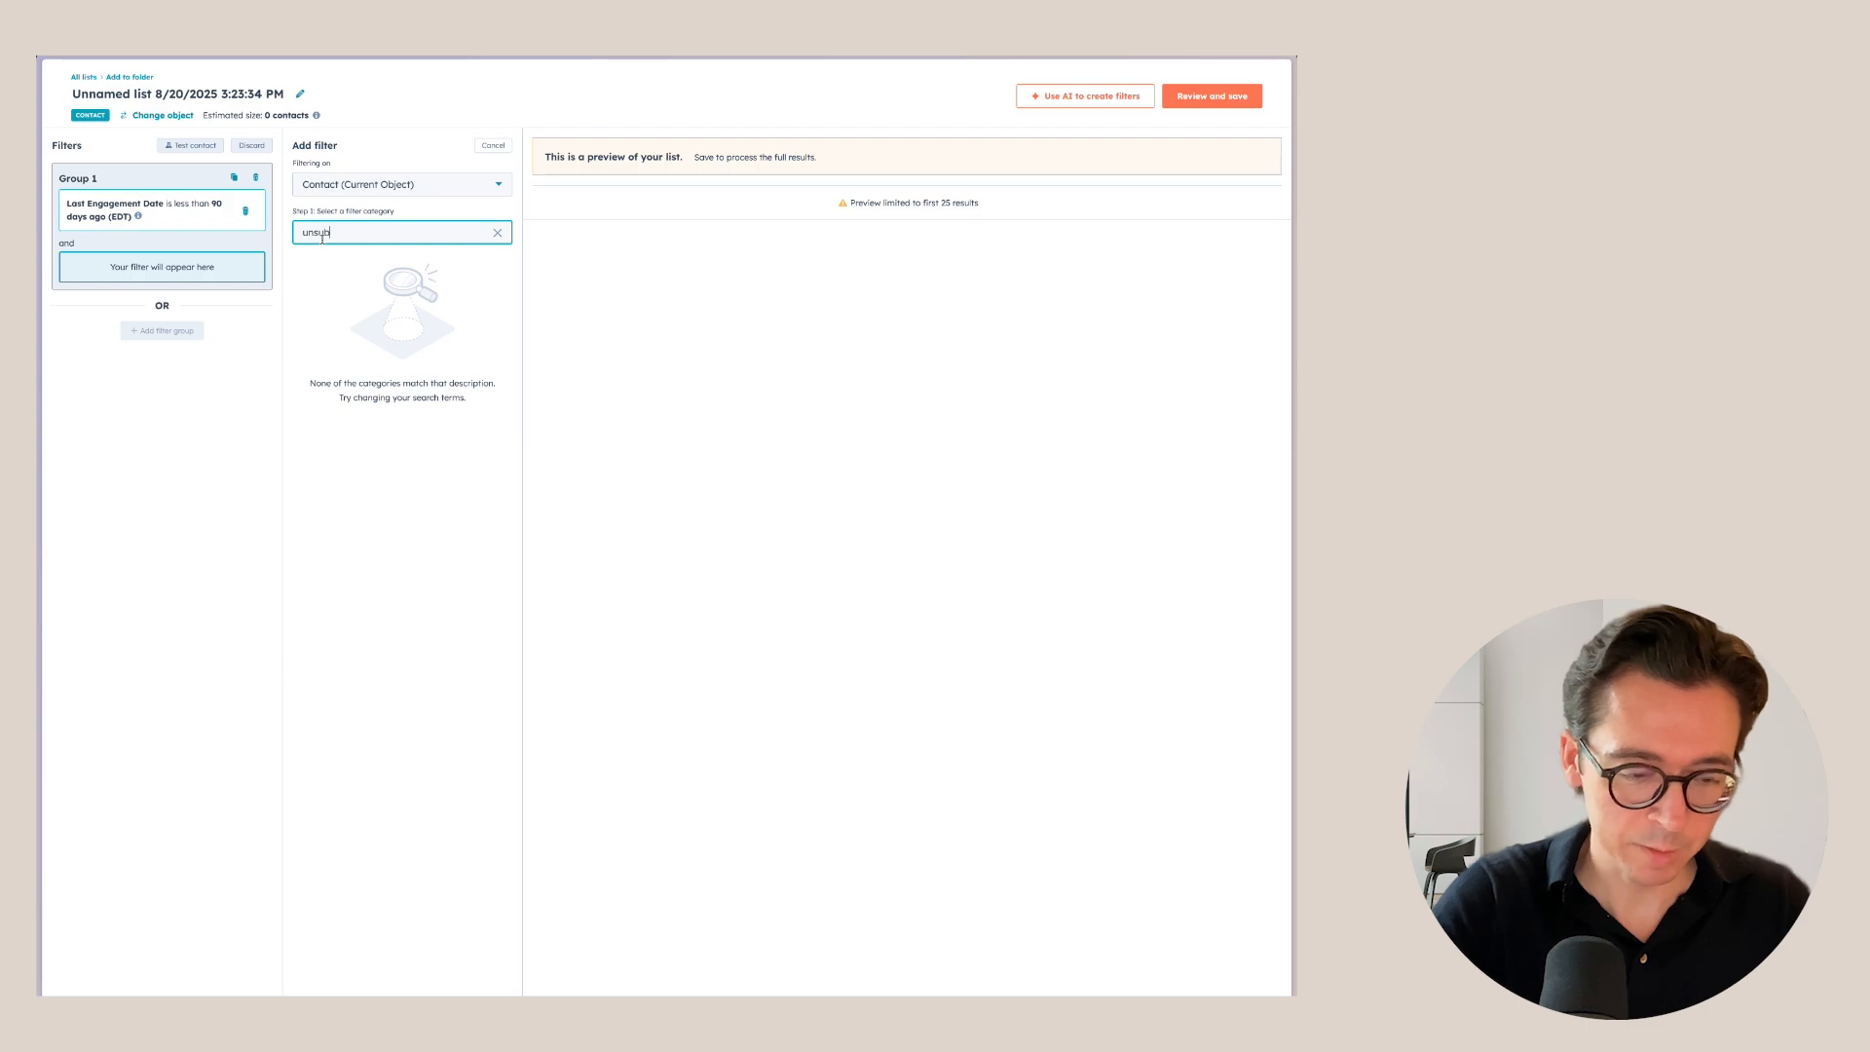
key(BackSpace)
key(BackSpace)
key(BackSpace)
key(BackSpace)
click(343, 282)
click(344, 255)
text(unsub)
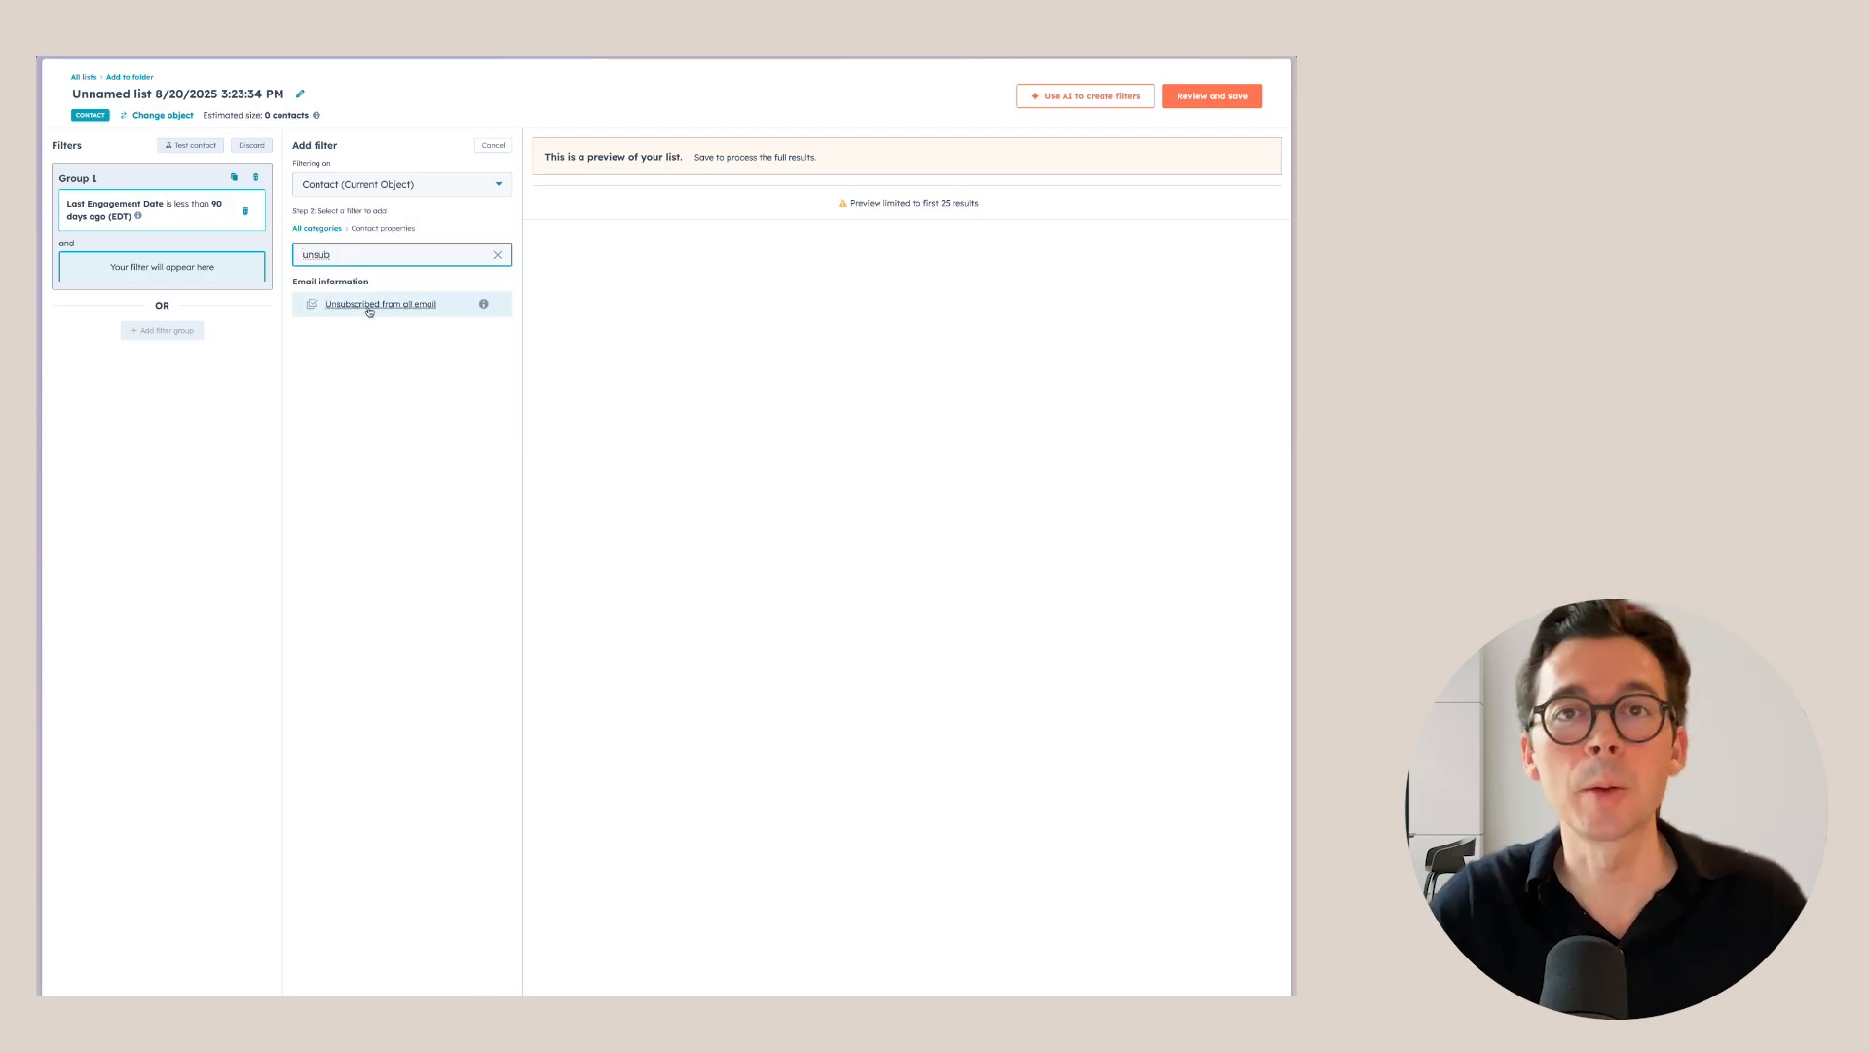
click(370, 307)
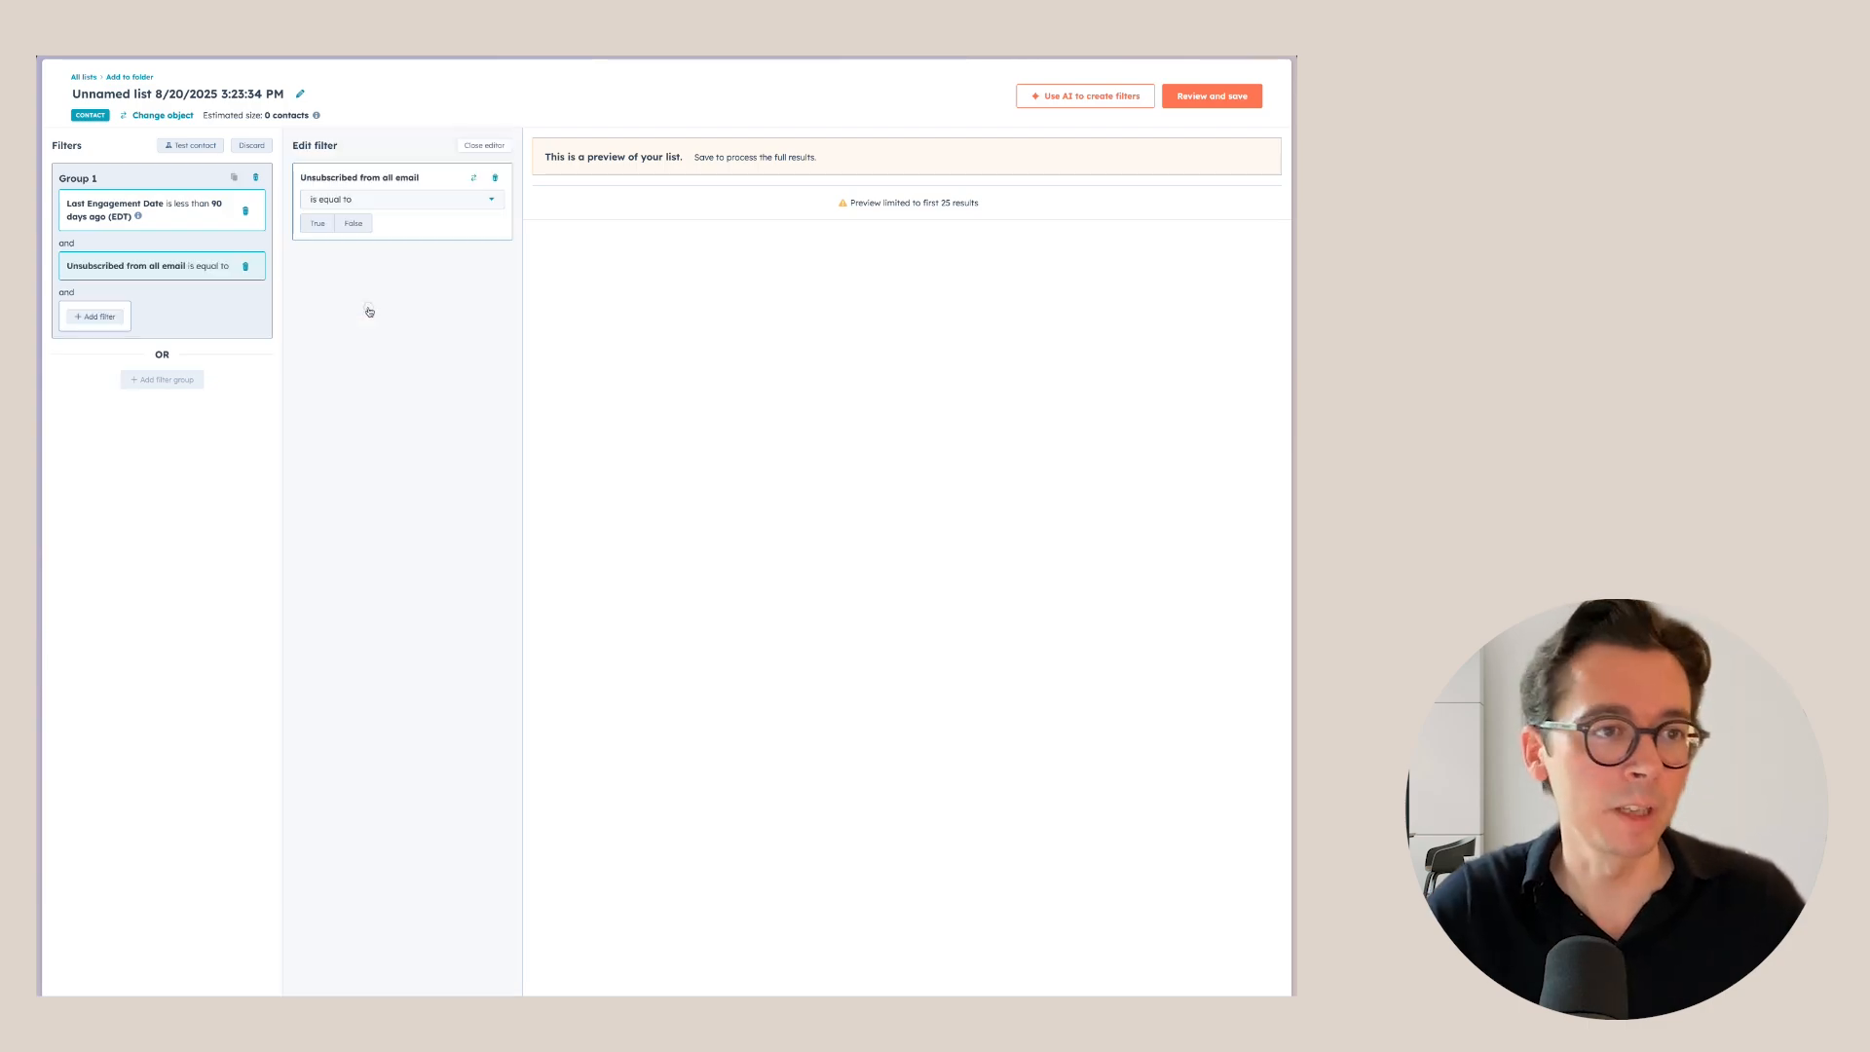
click(346, 201)
click(354, 282)
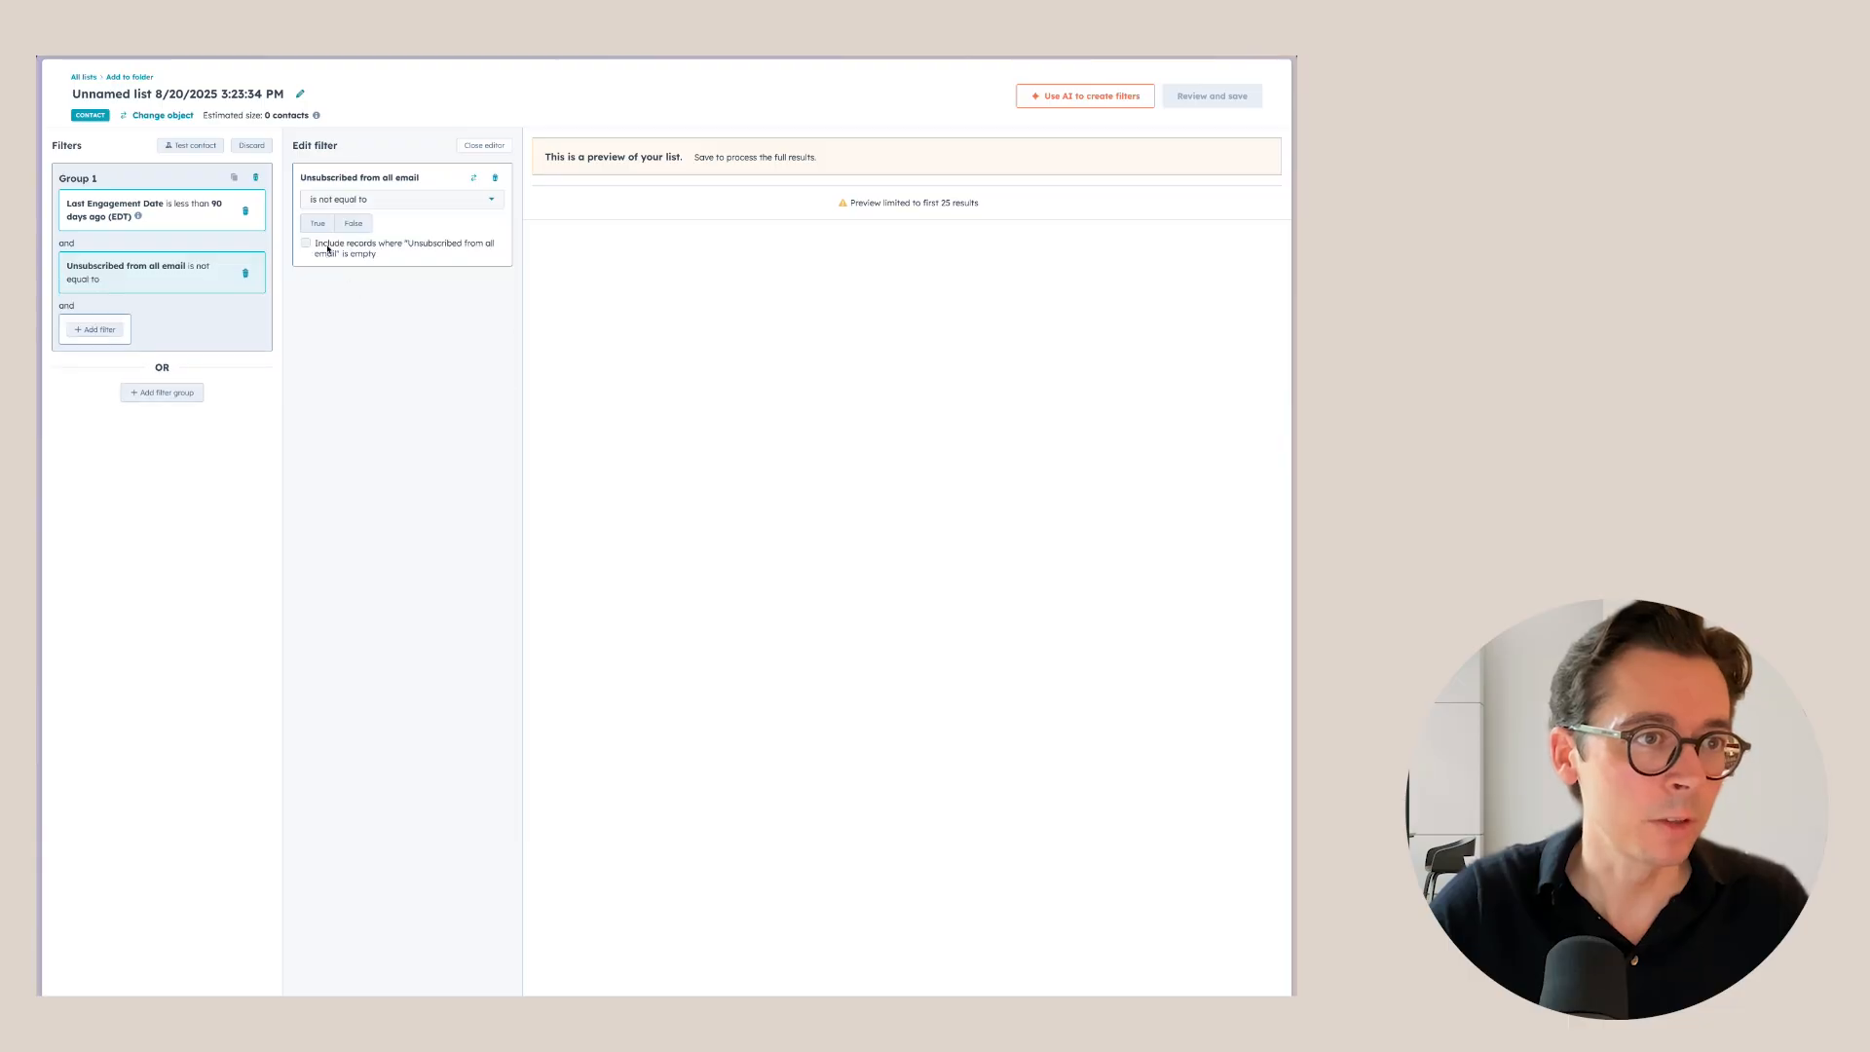
click(318, 230)
click(308, 250)
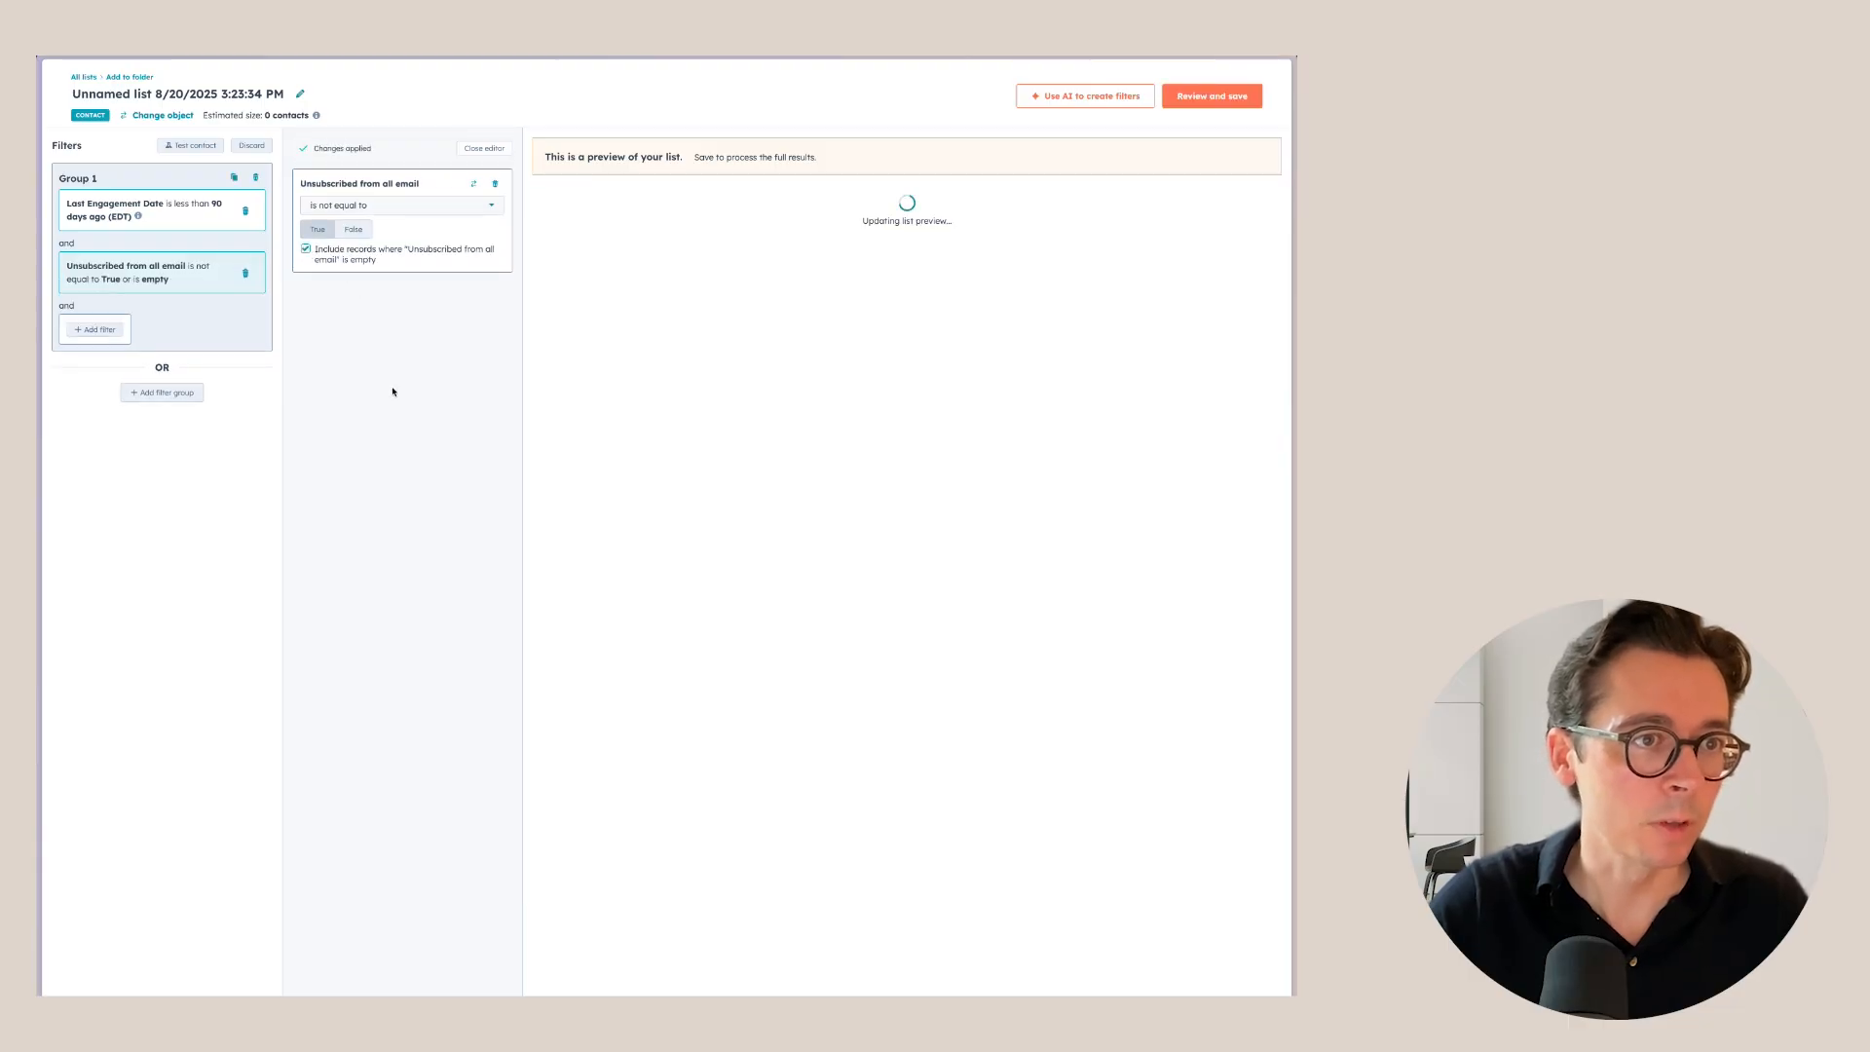
click(484, 149)
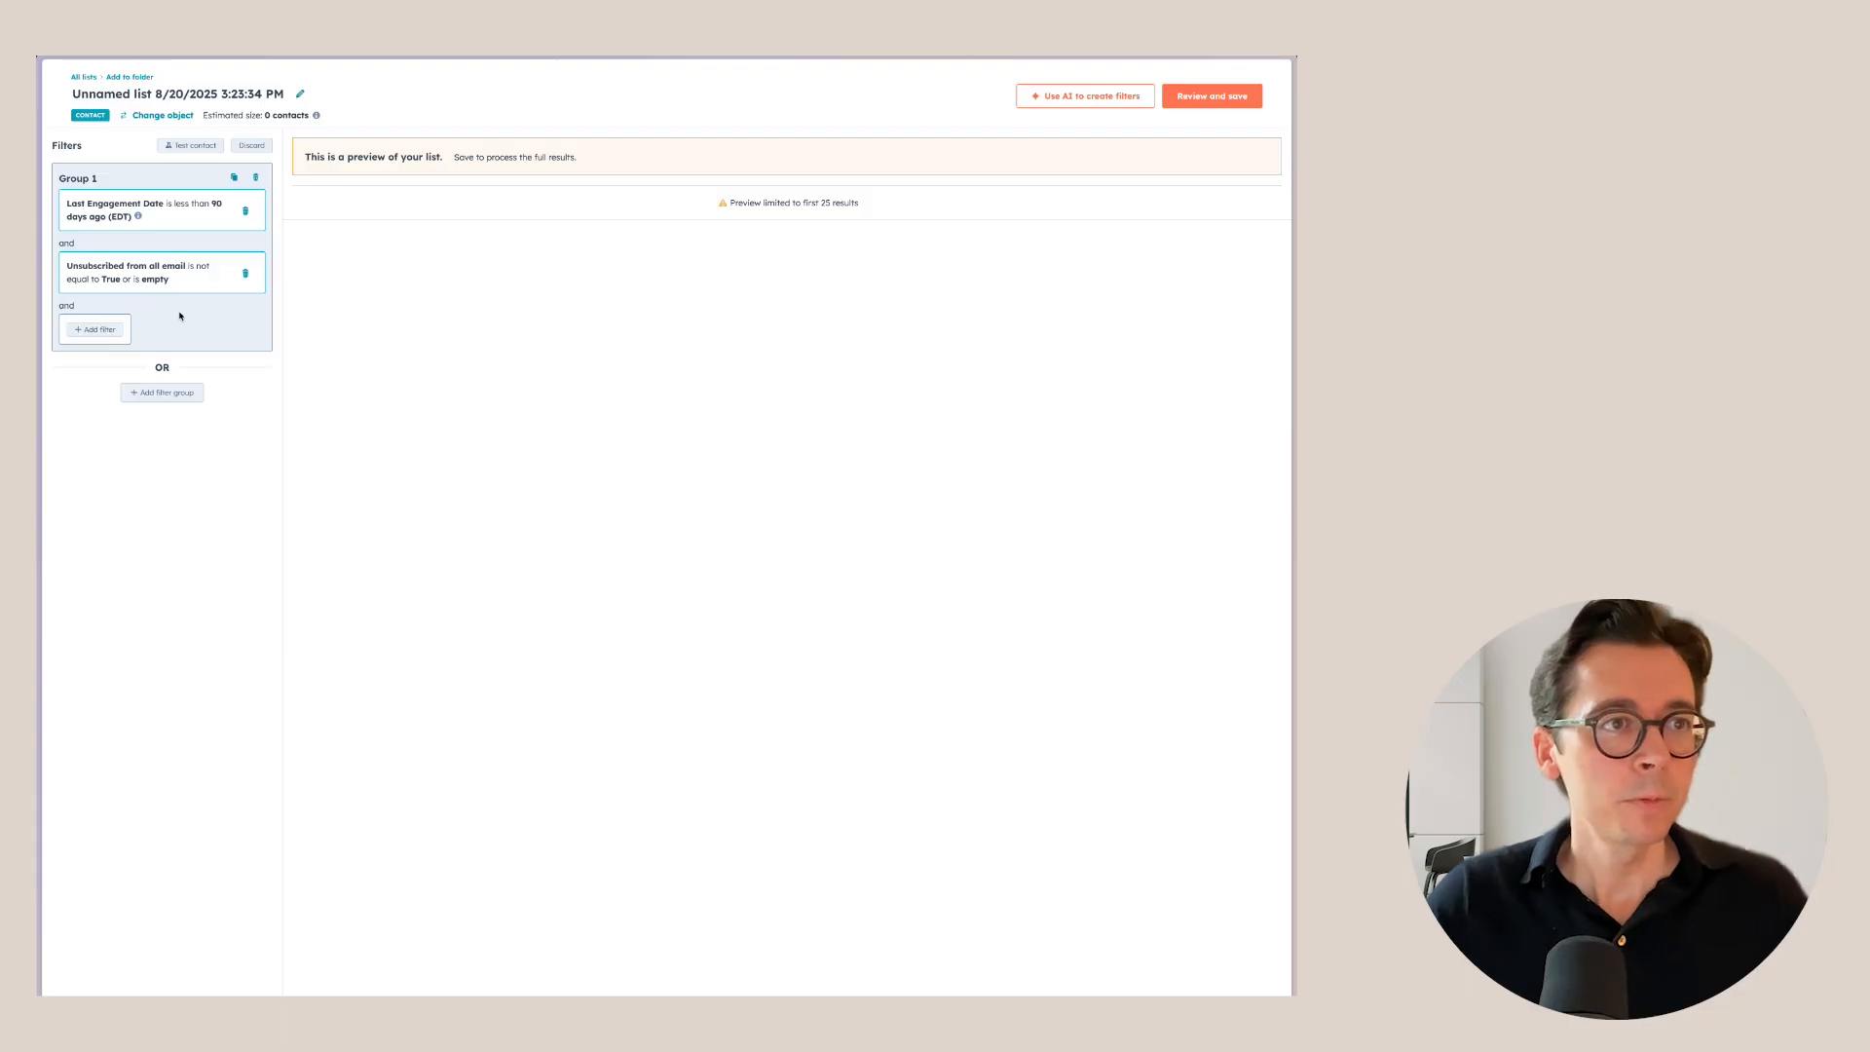
click(107, 329)
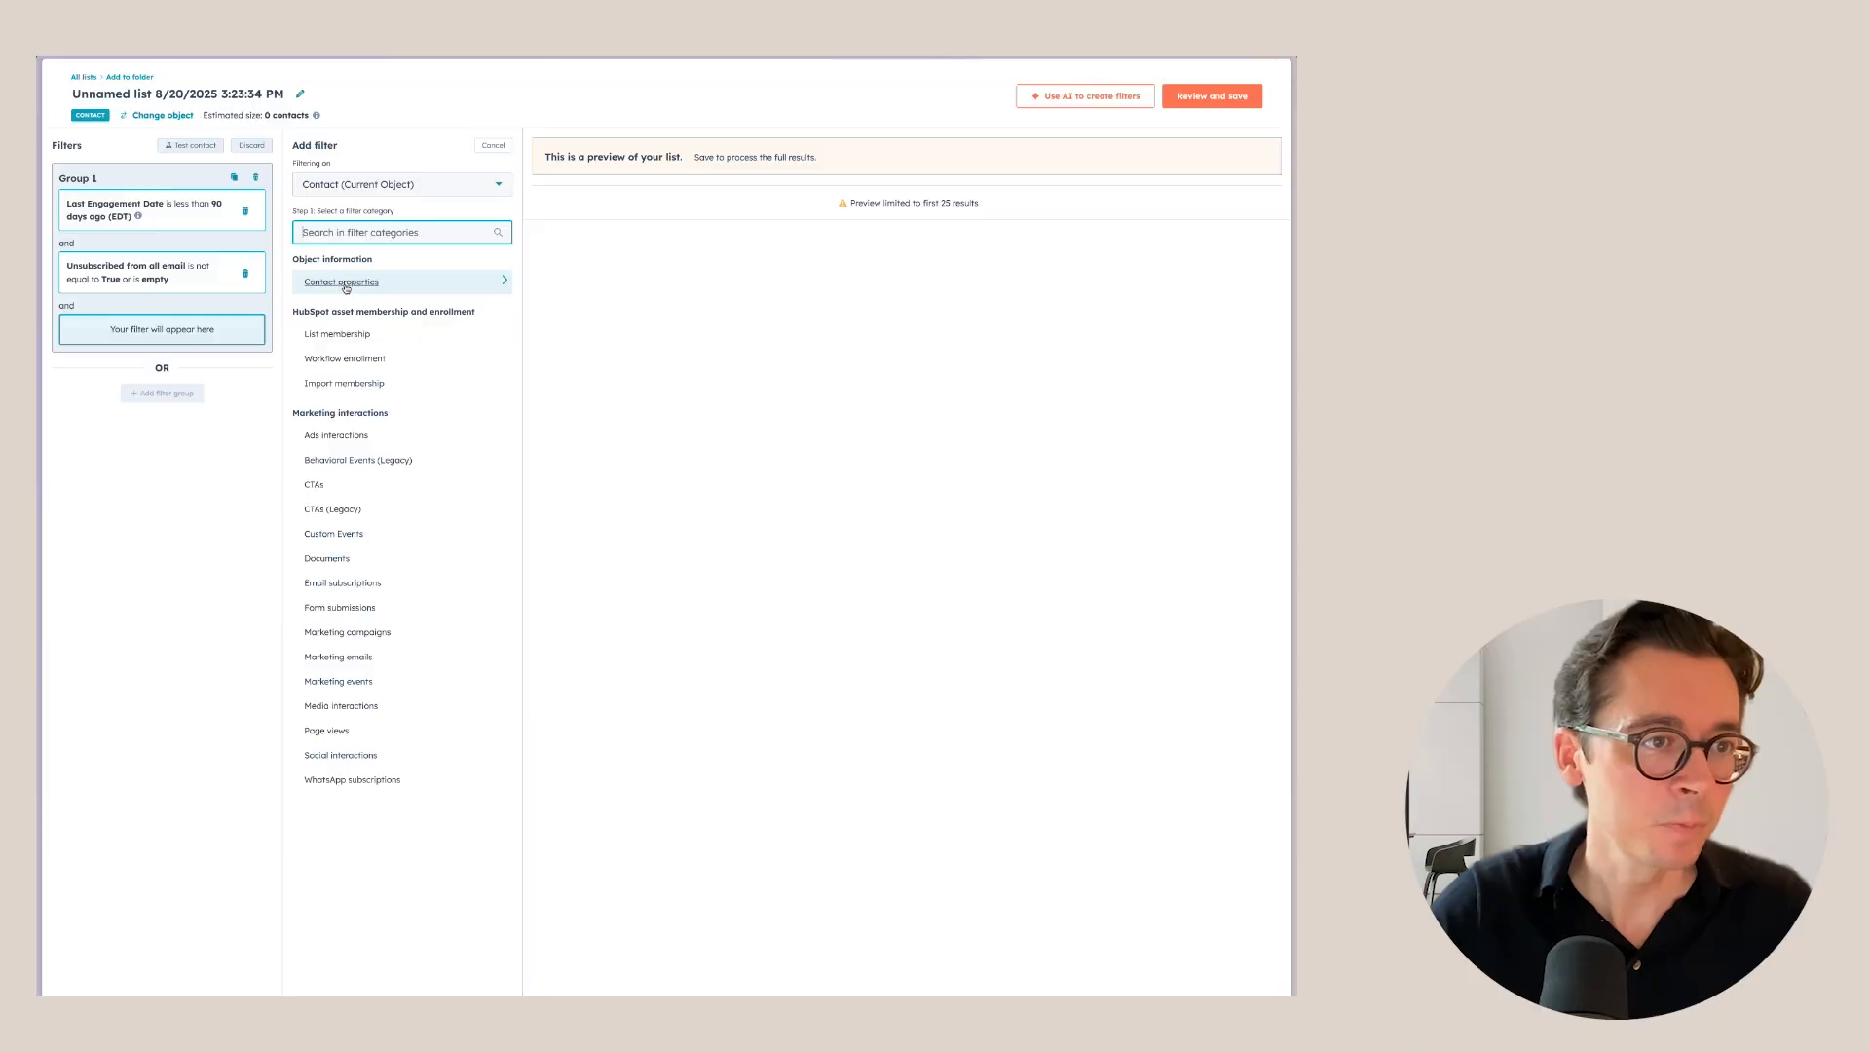
Add a Lifecycle stage 'is any of' filter for Lead, Marketing Qualified Lead and Subscriber.
click(354, 280)
text(l)
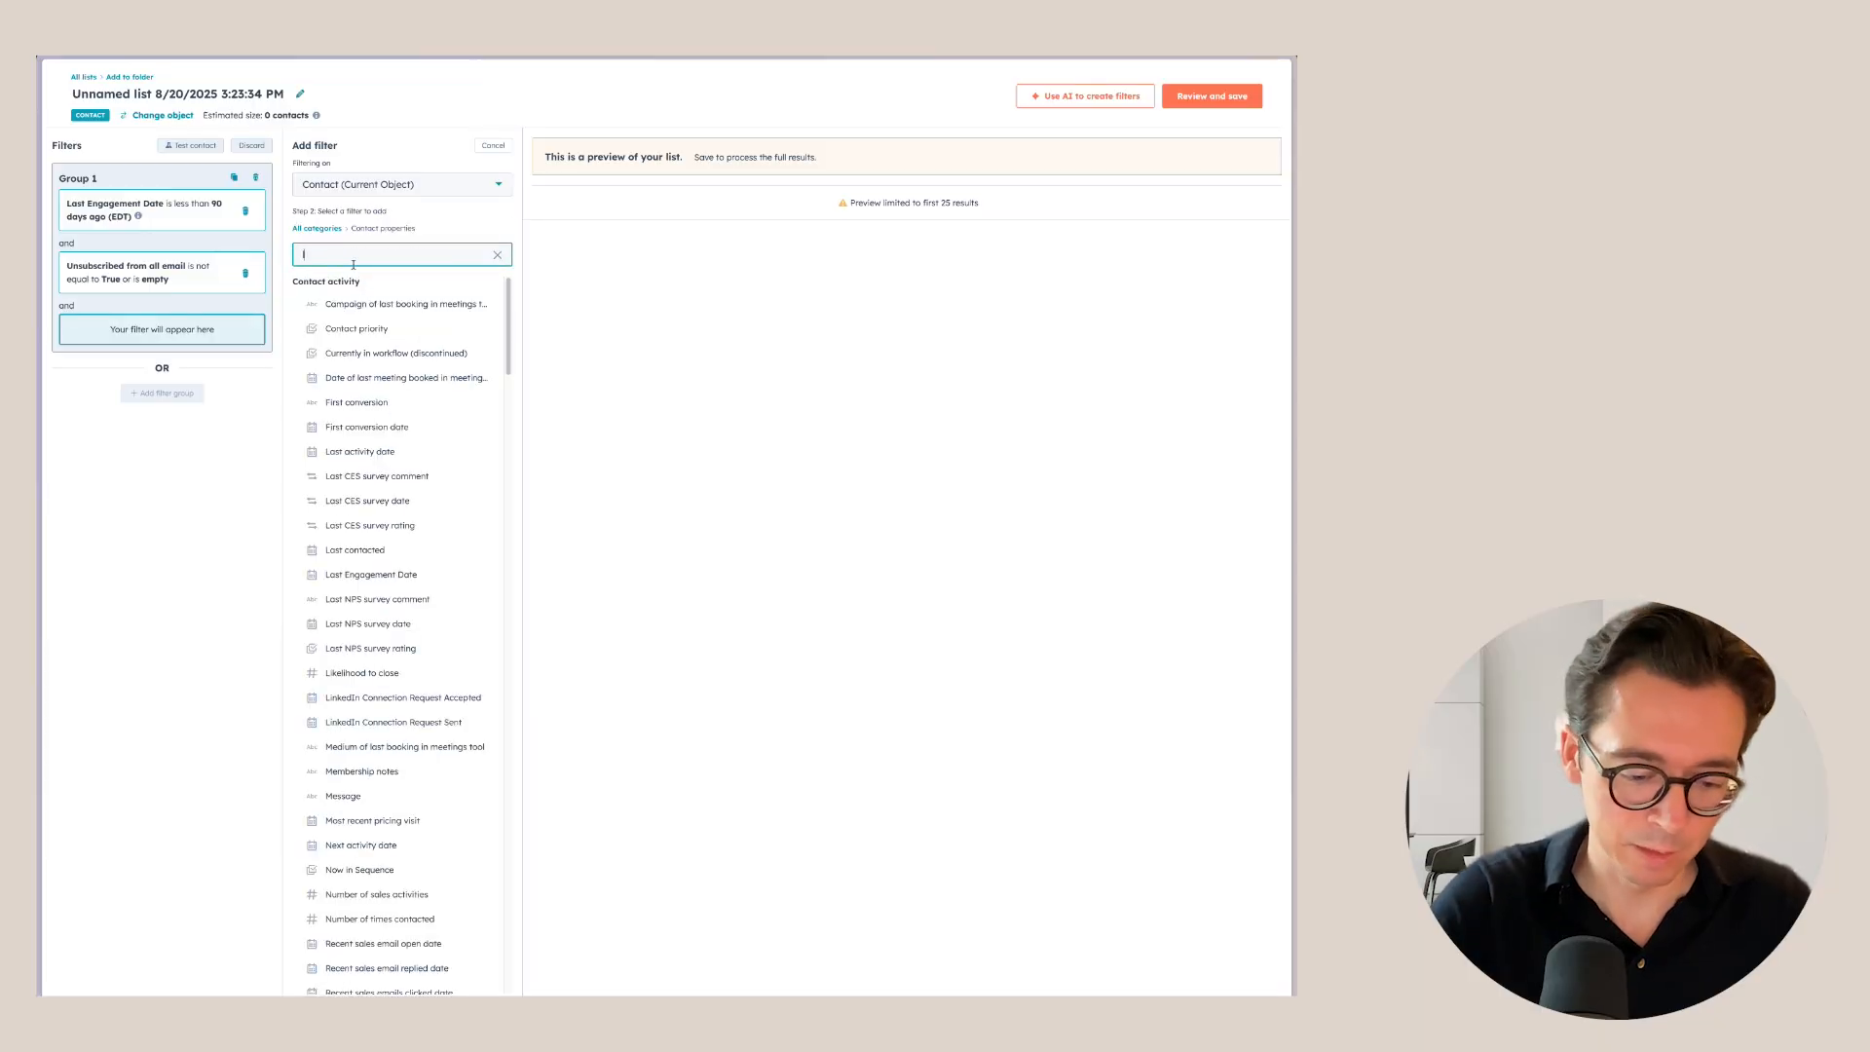
text(ifec)
click(353, 303)
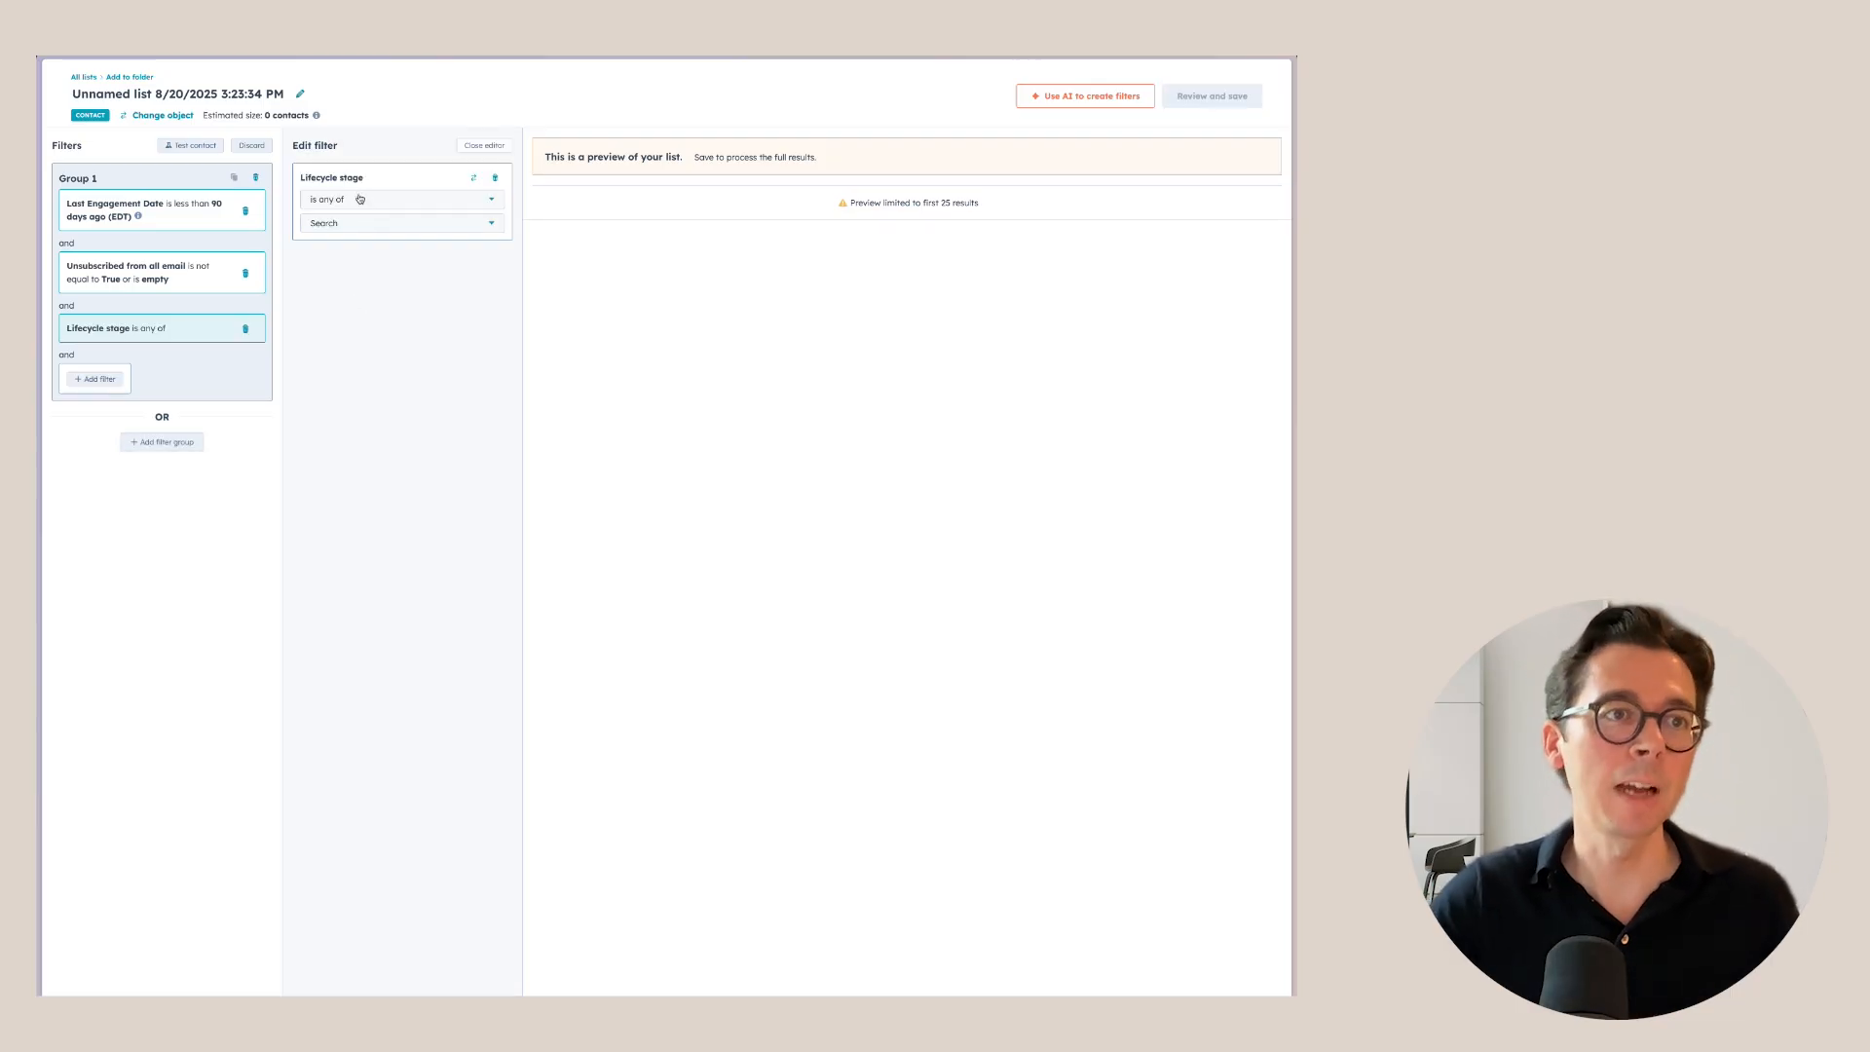
click(359, 225)
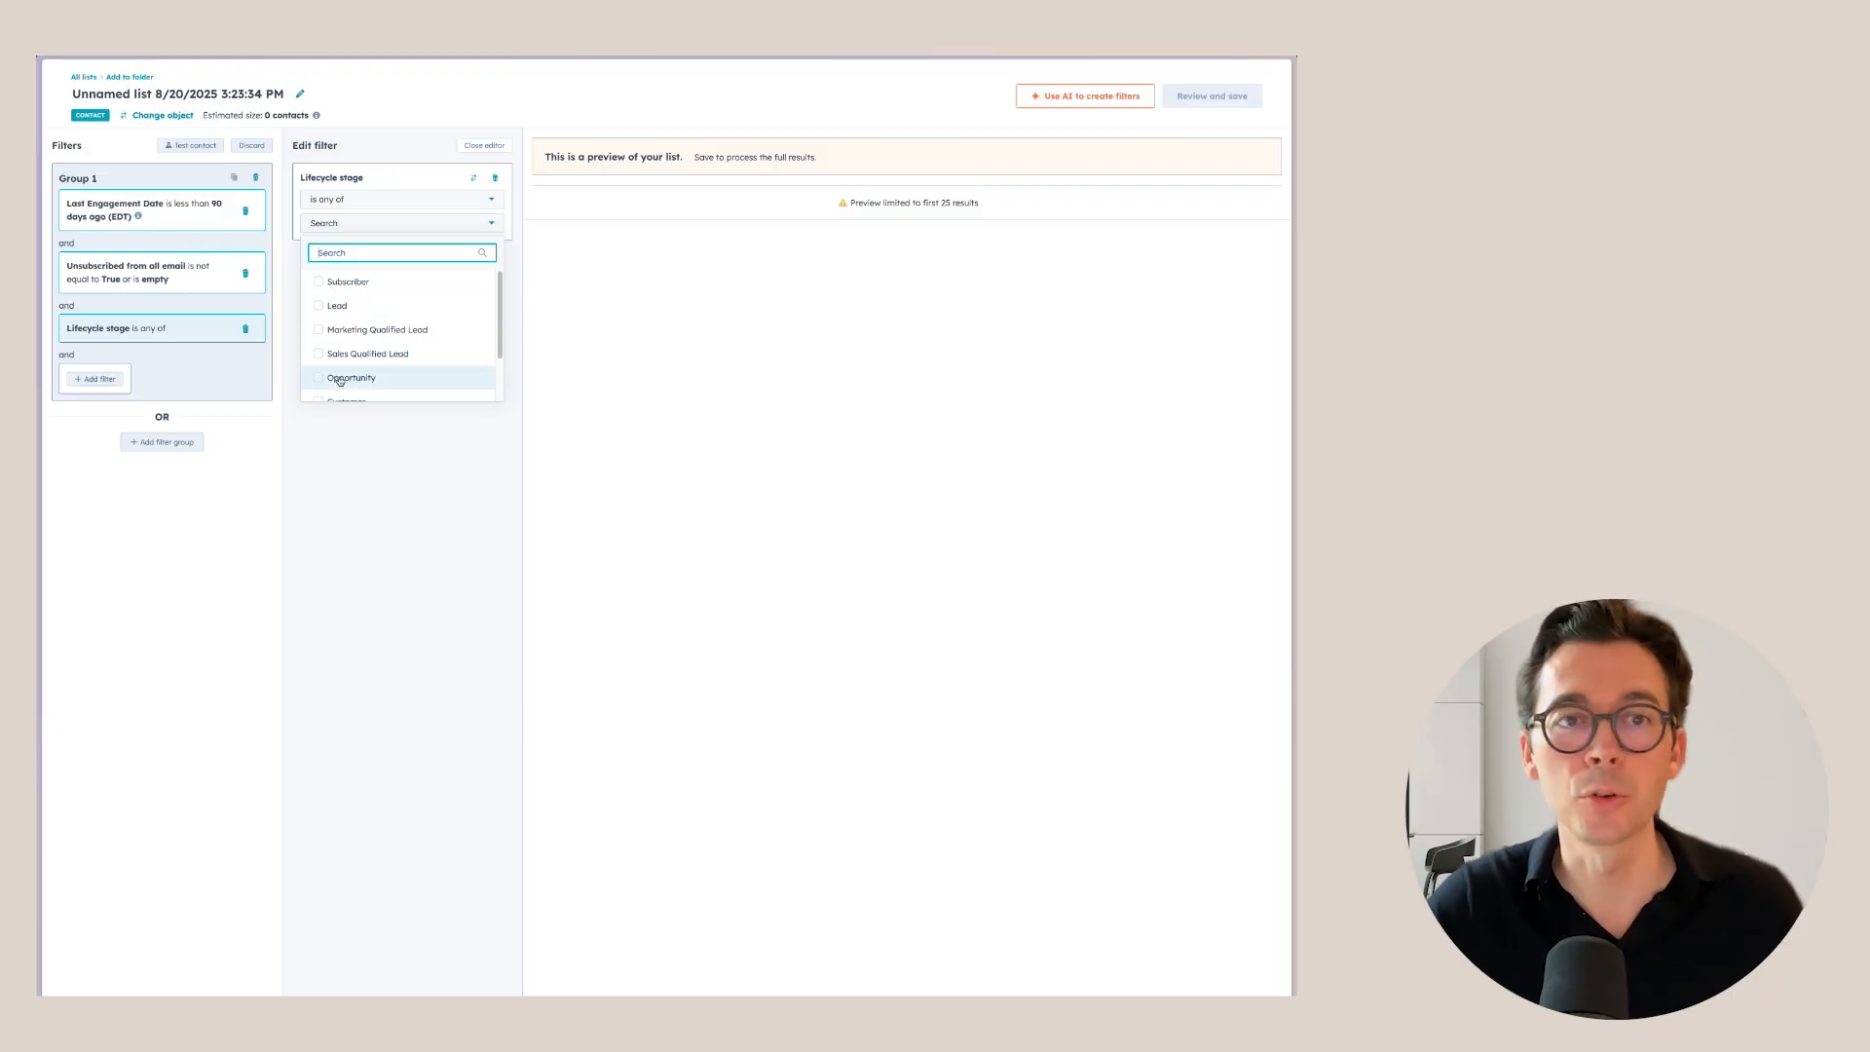
scroll(343, 382, down, 1)
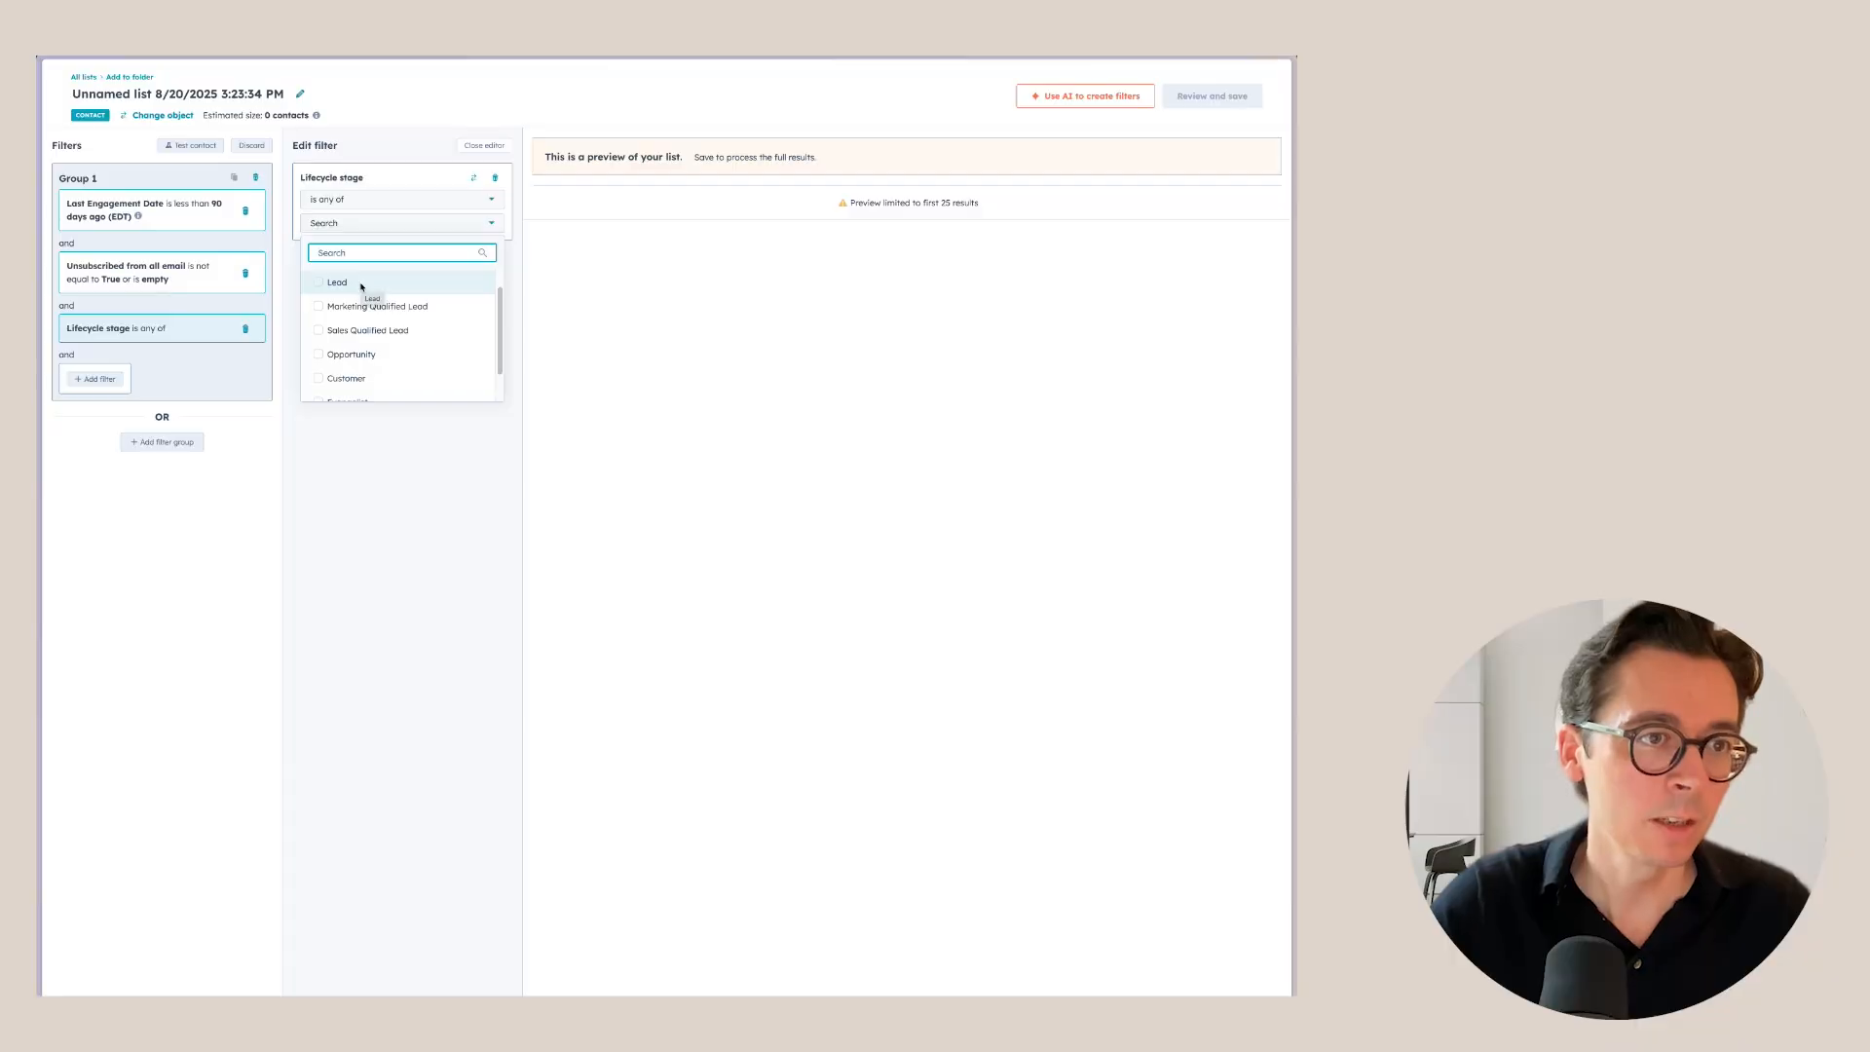
scroll(355, 287, up, 1)
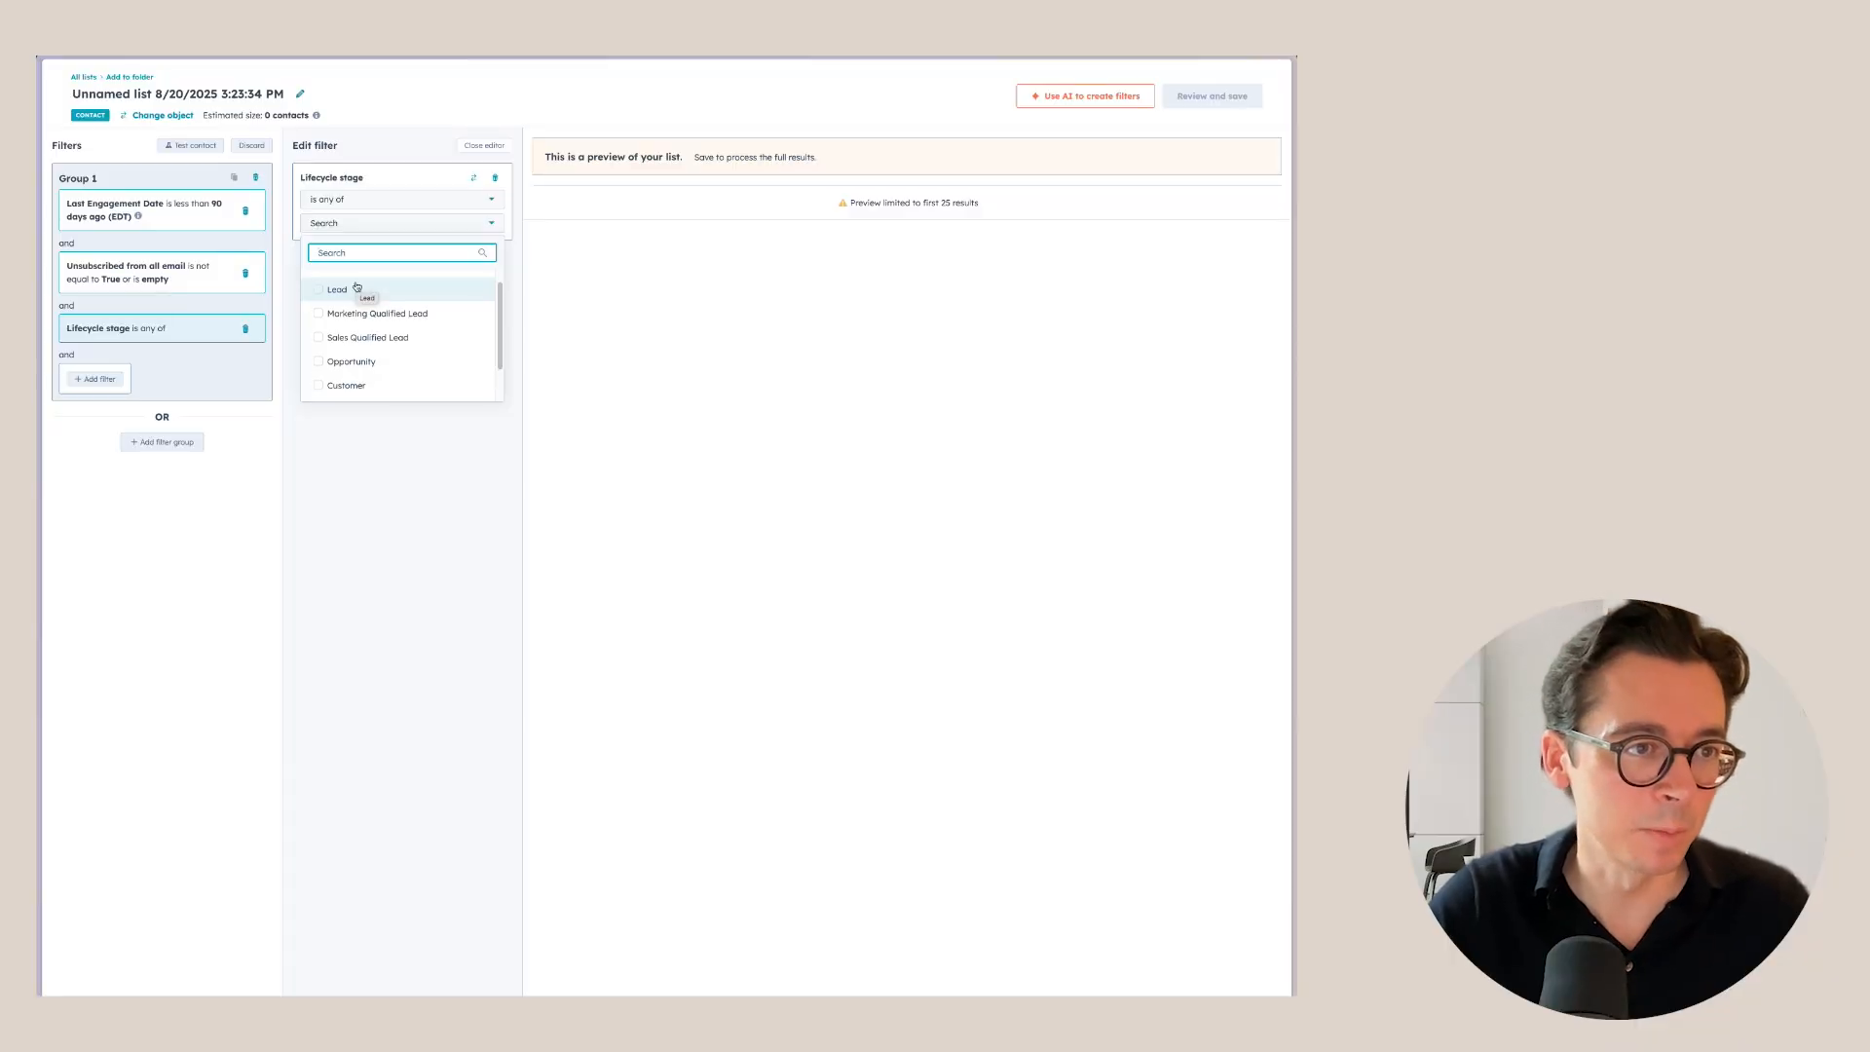
click(318, 305)
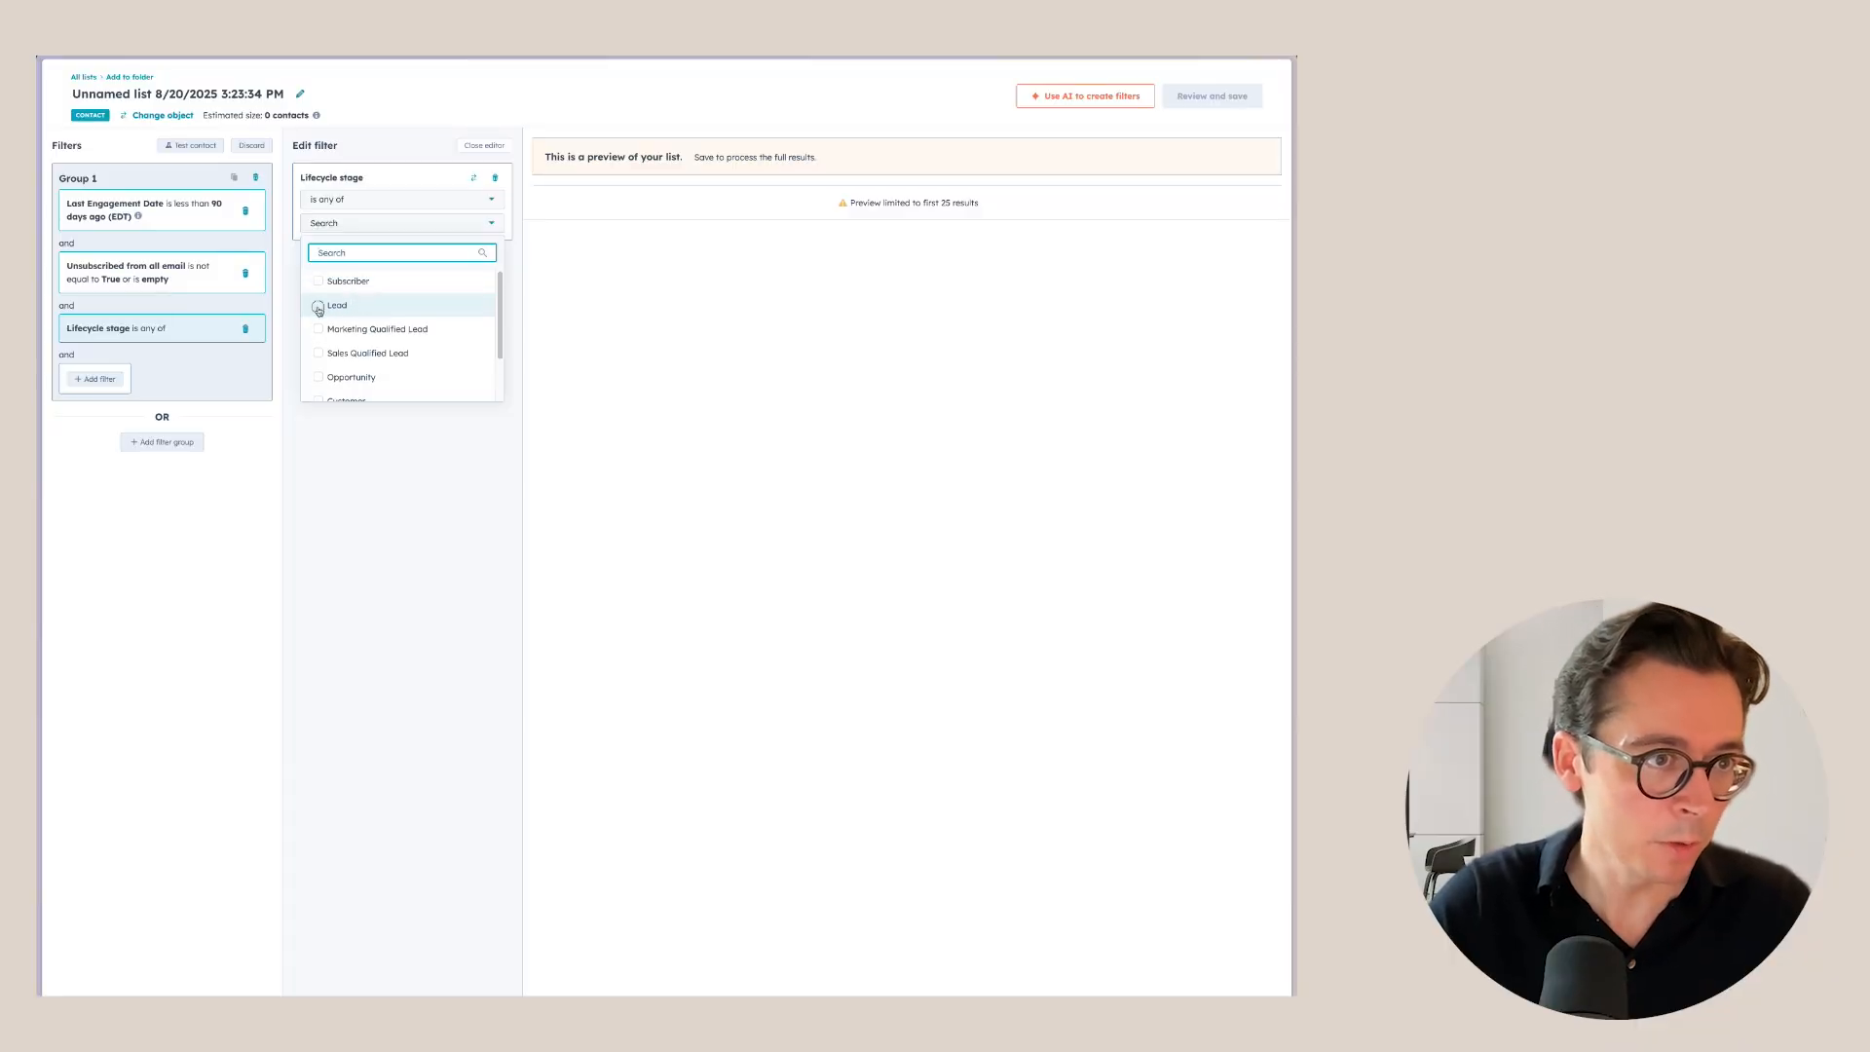
click(318, 329)
click(318, 282)
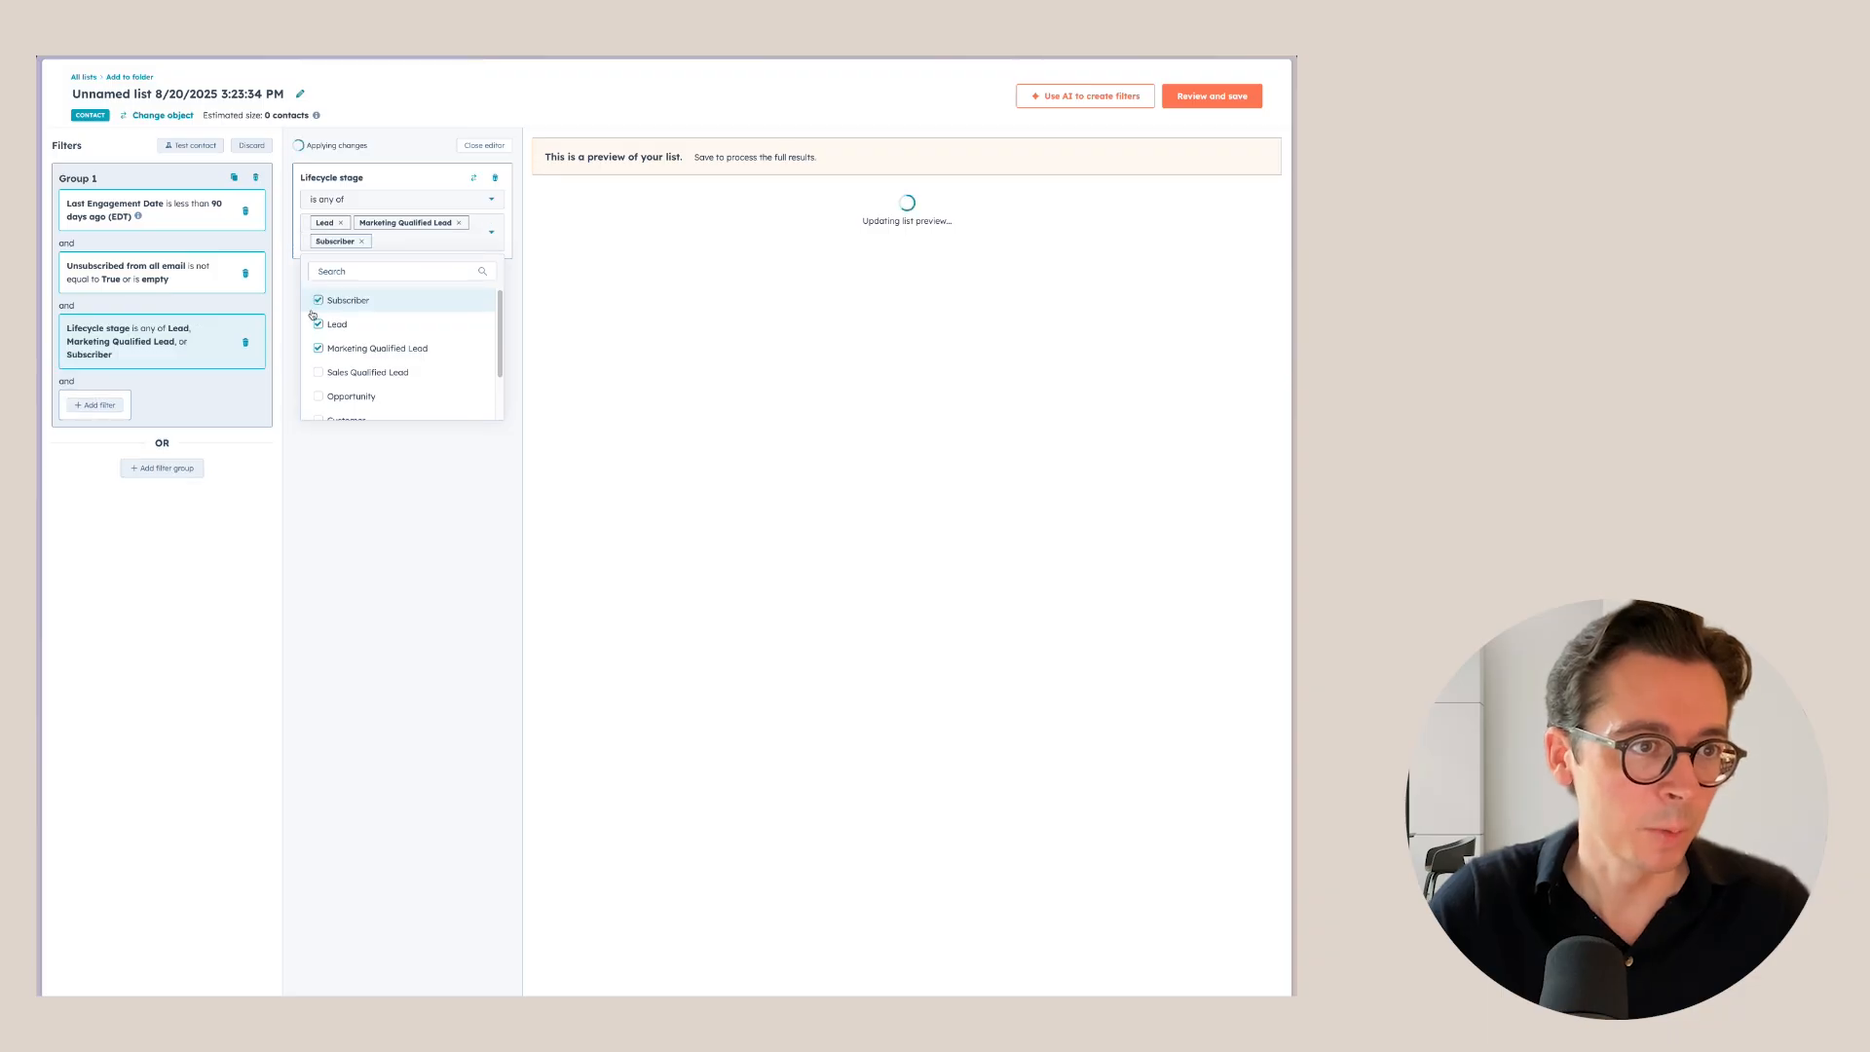
click(438, 496)
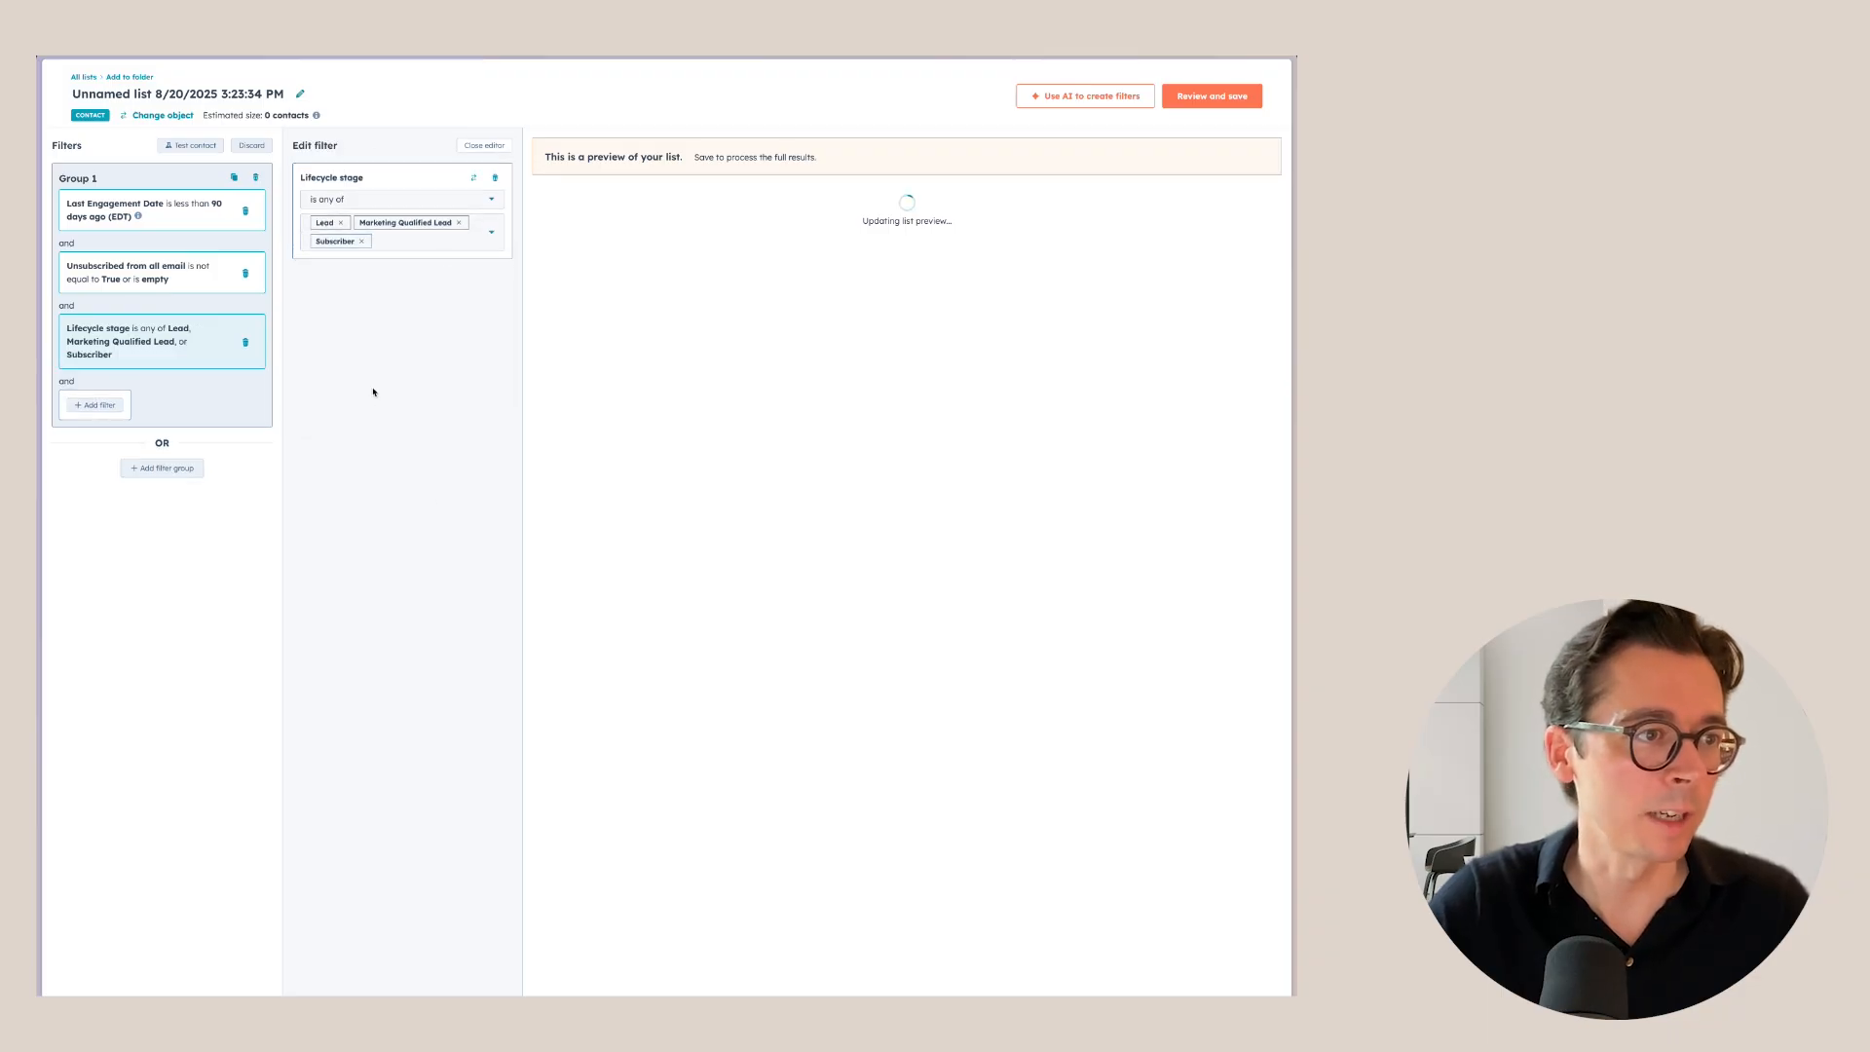
click(485, 146)
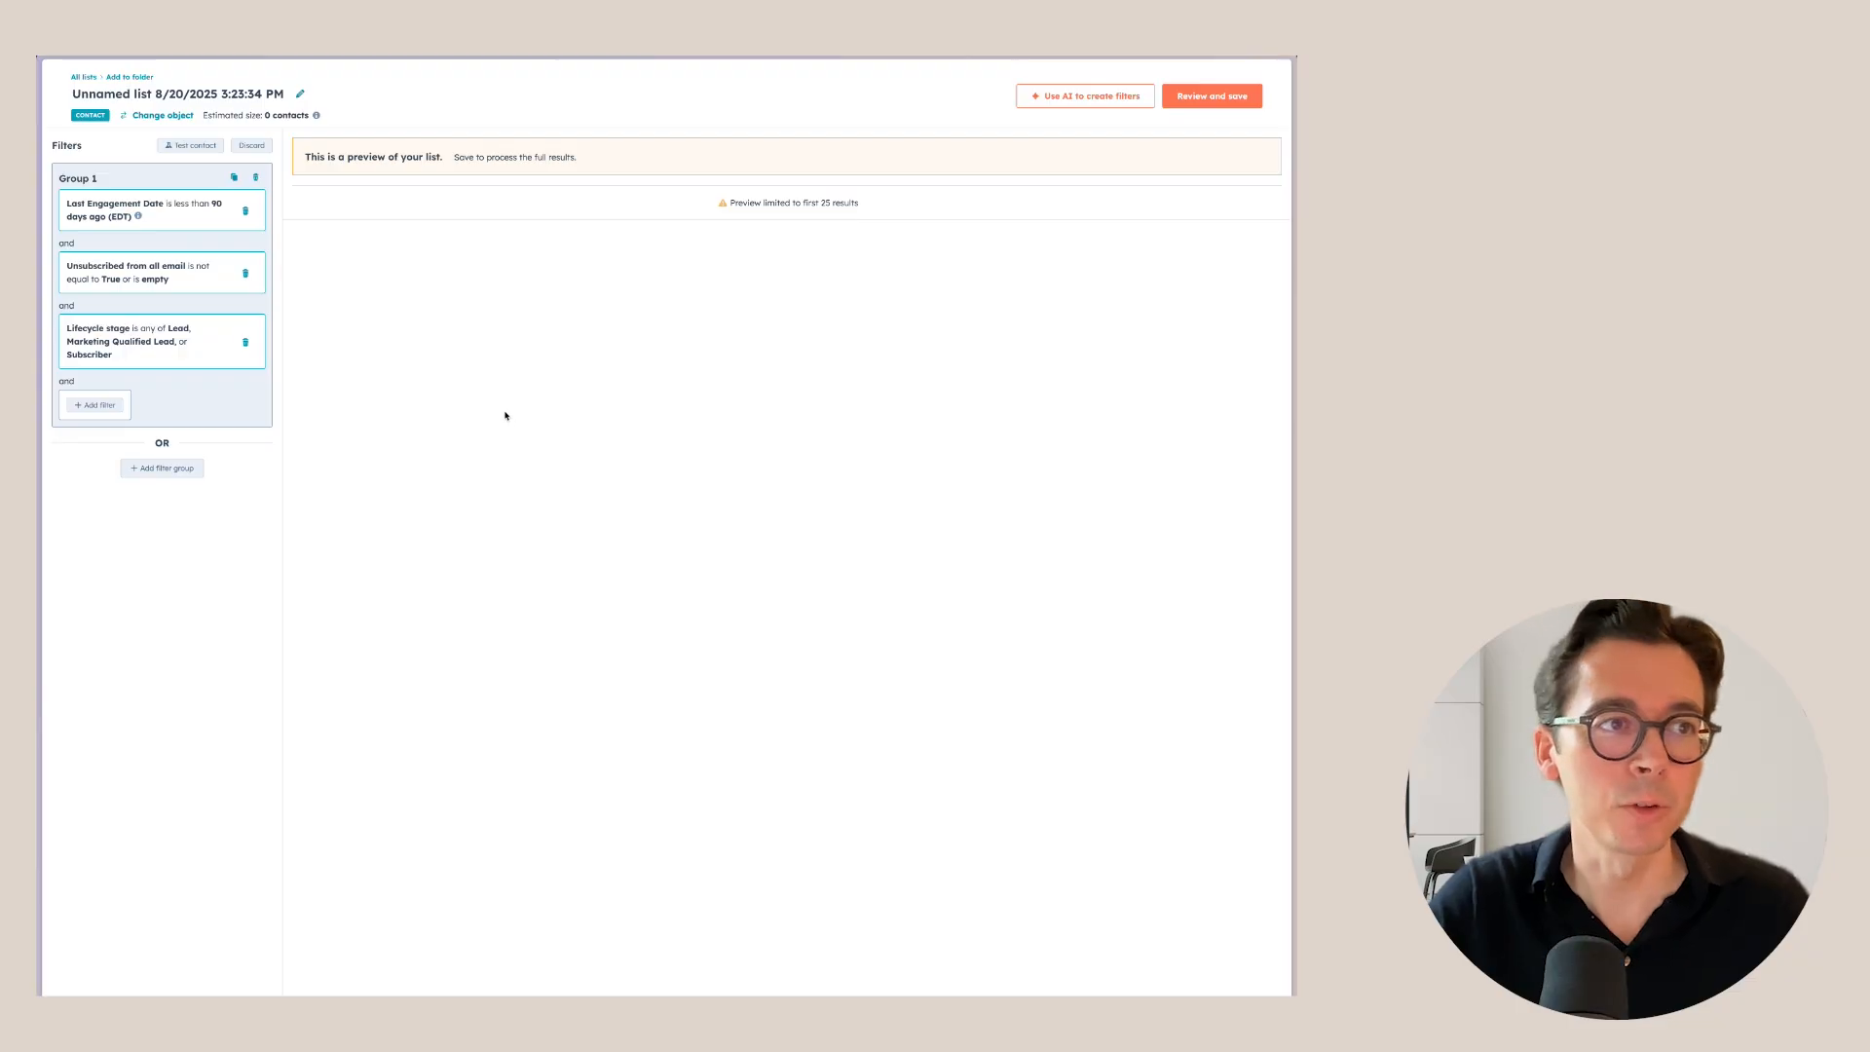
Test the list filters against a sample contact to see which ones it meets.
click(190, 146)
click(176, 184)
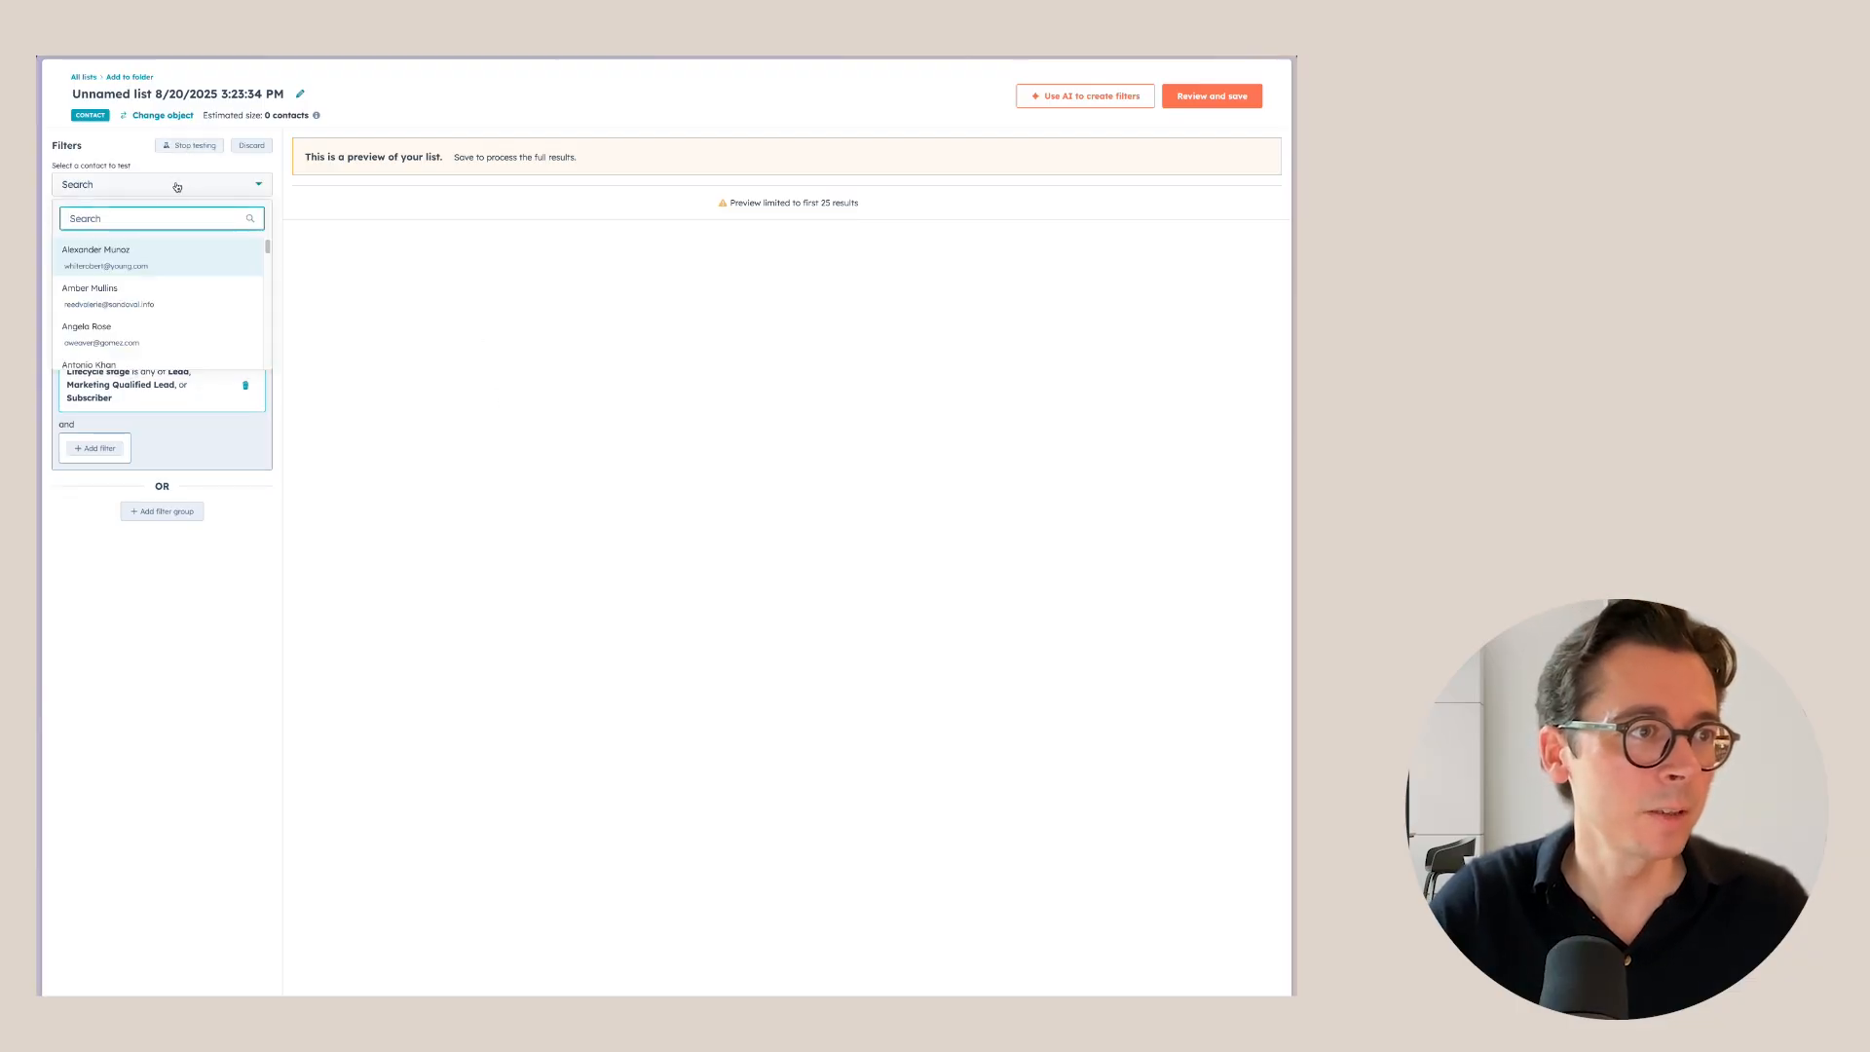
scroll(166, 302, down, 2)
click(142, 267)
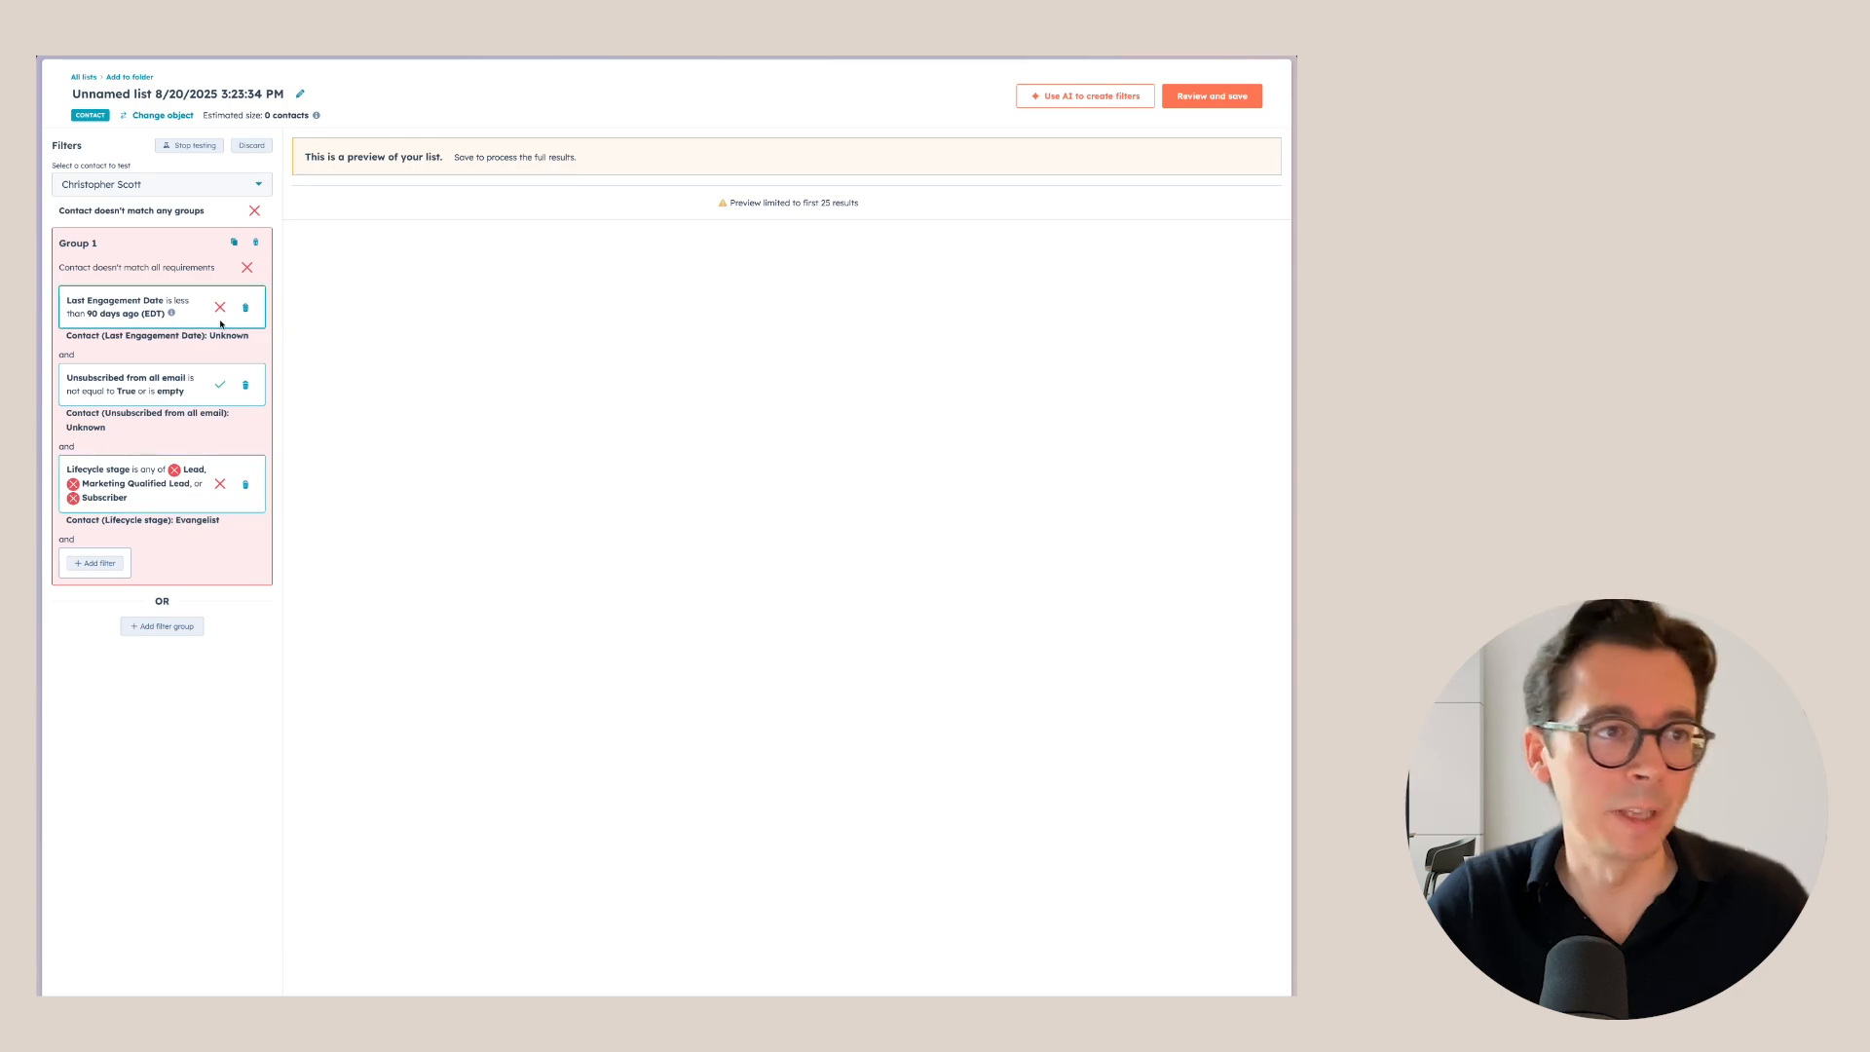
Rename the list to 'Marketing contacts that have engaged in the last 90 days'.
click(245, 95)
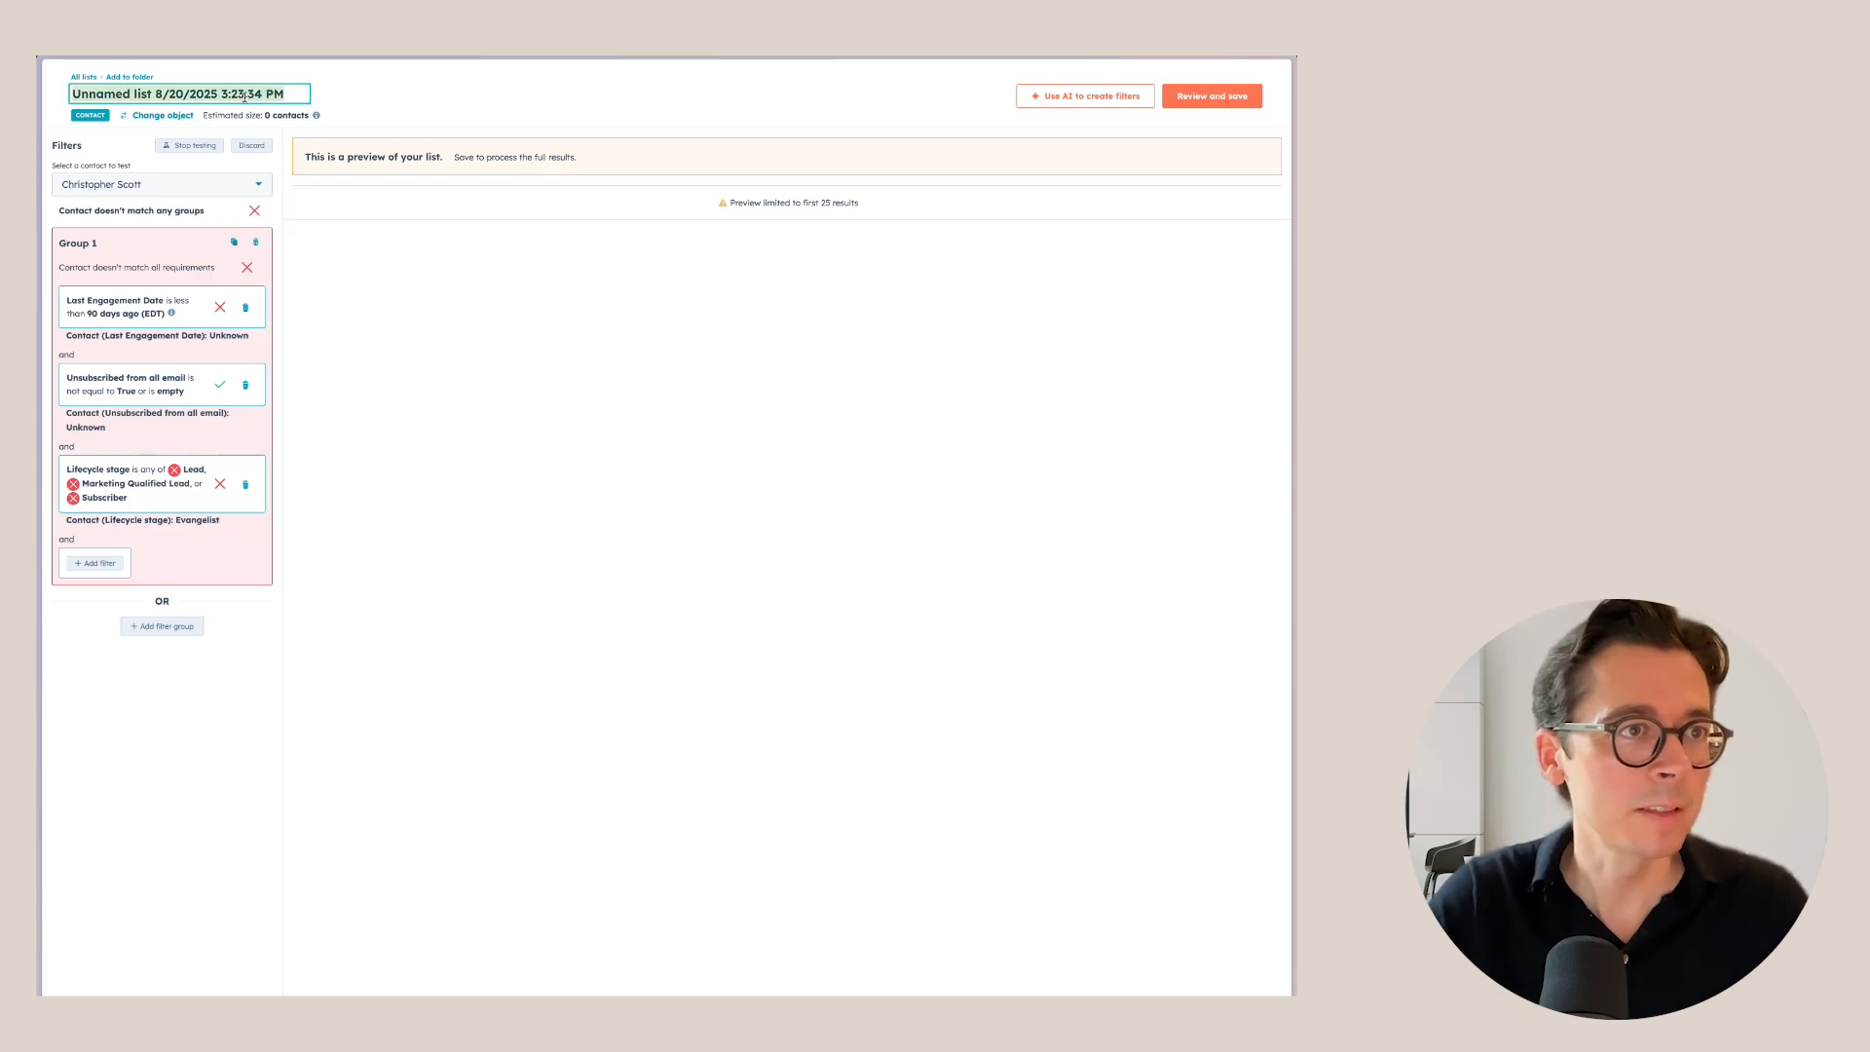
text(Marketing contacts that have)
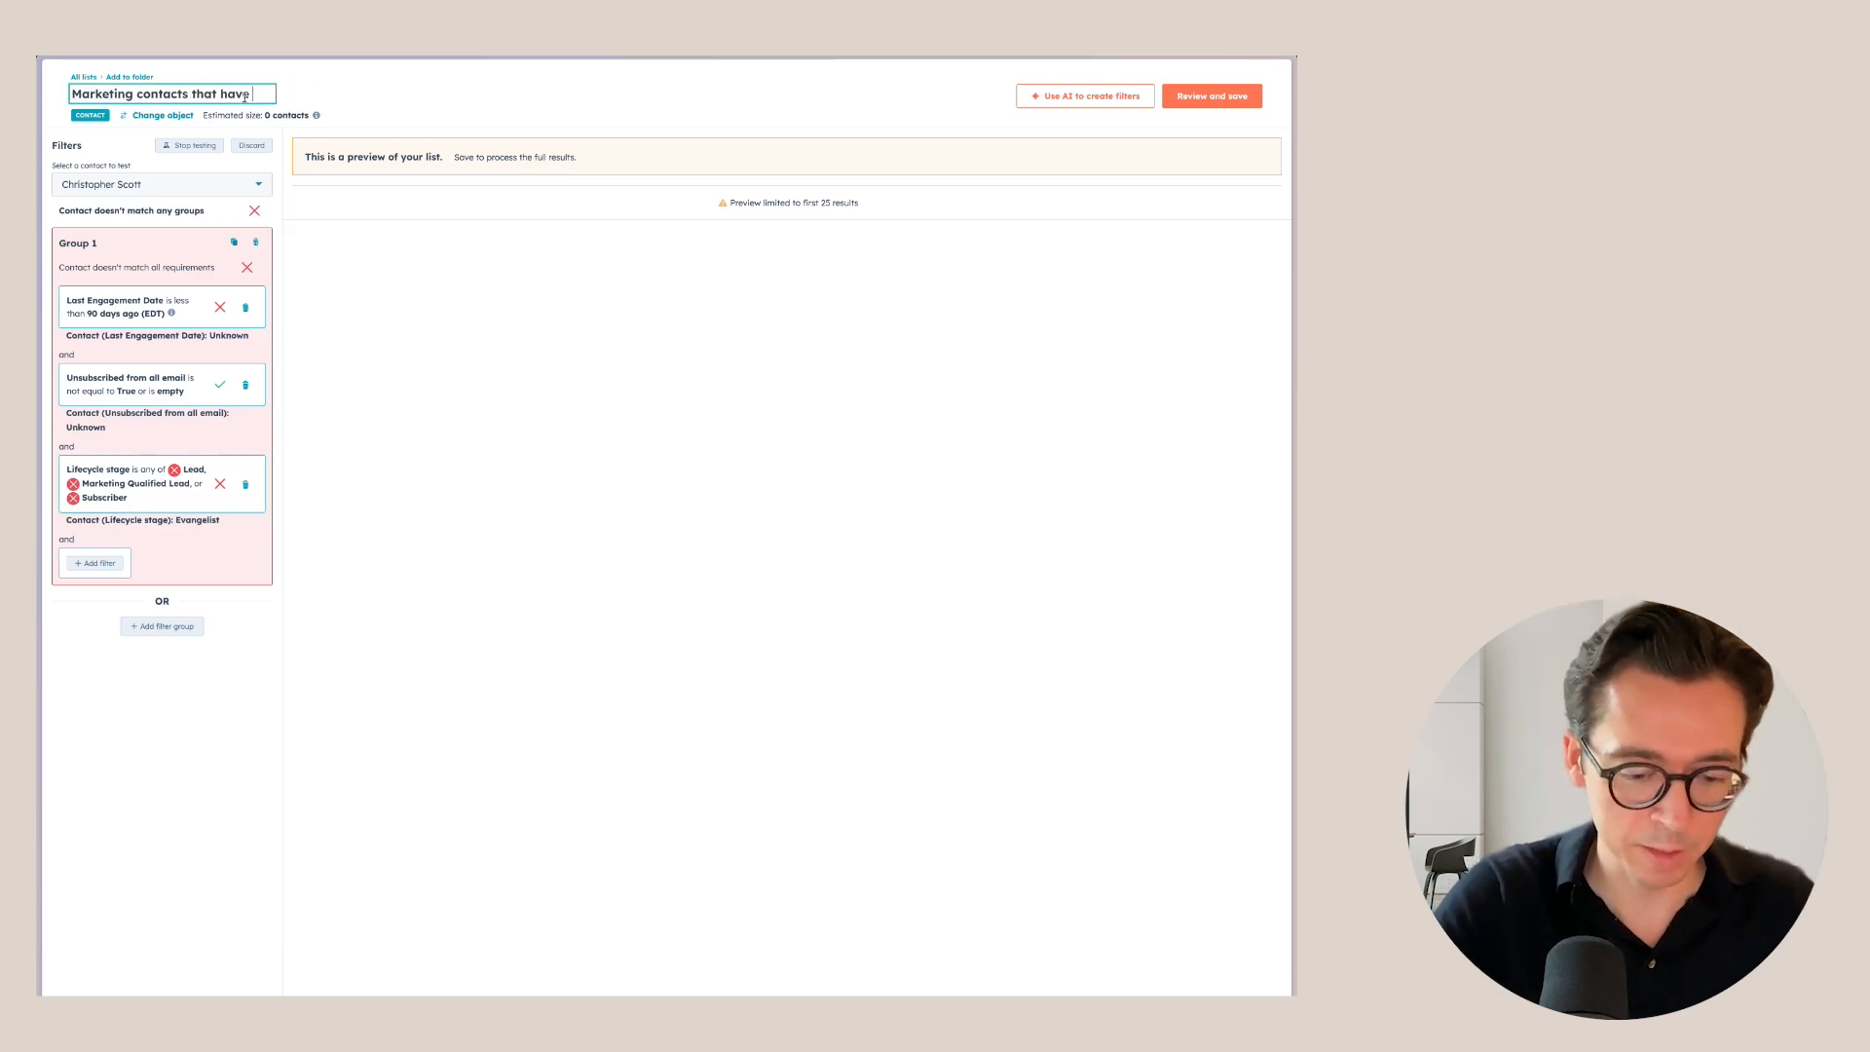
text( engaged in the last 90 days)
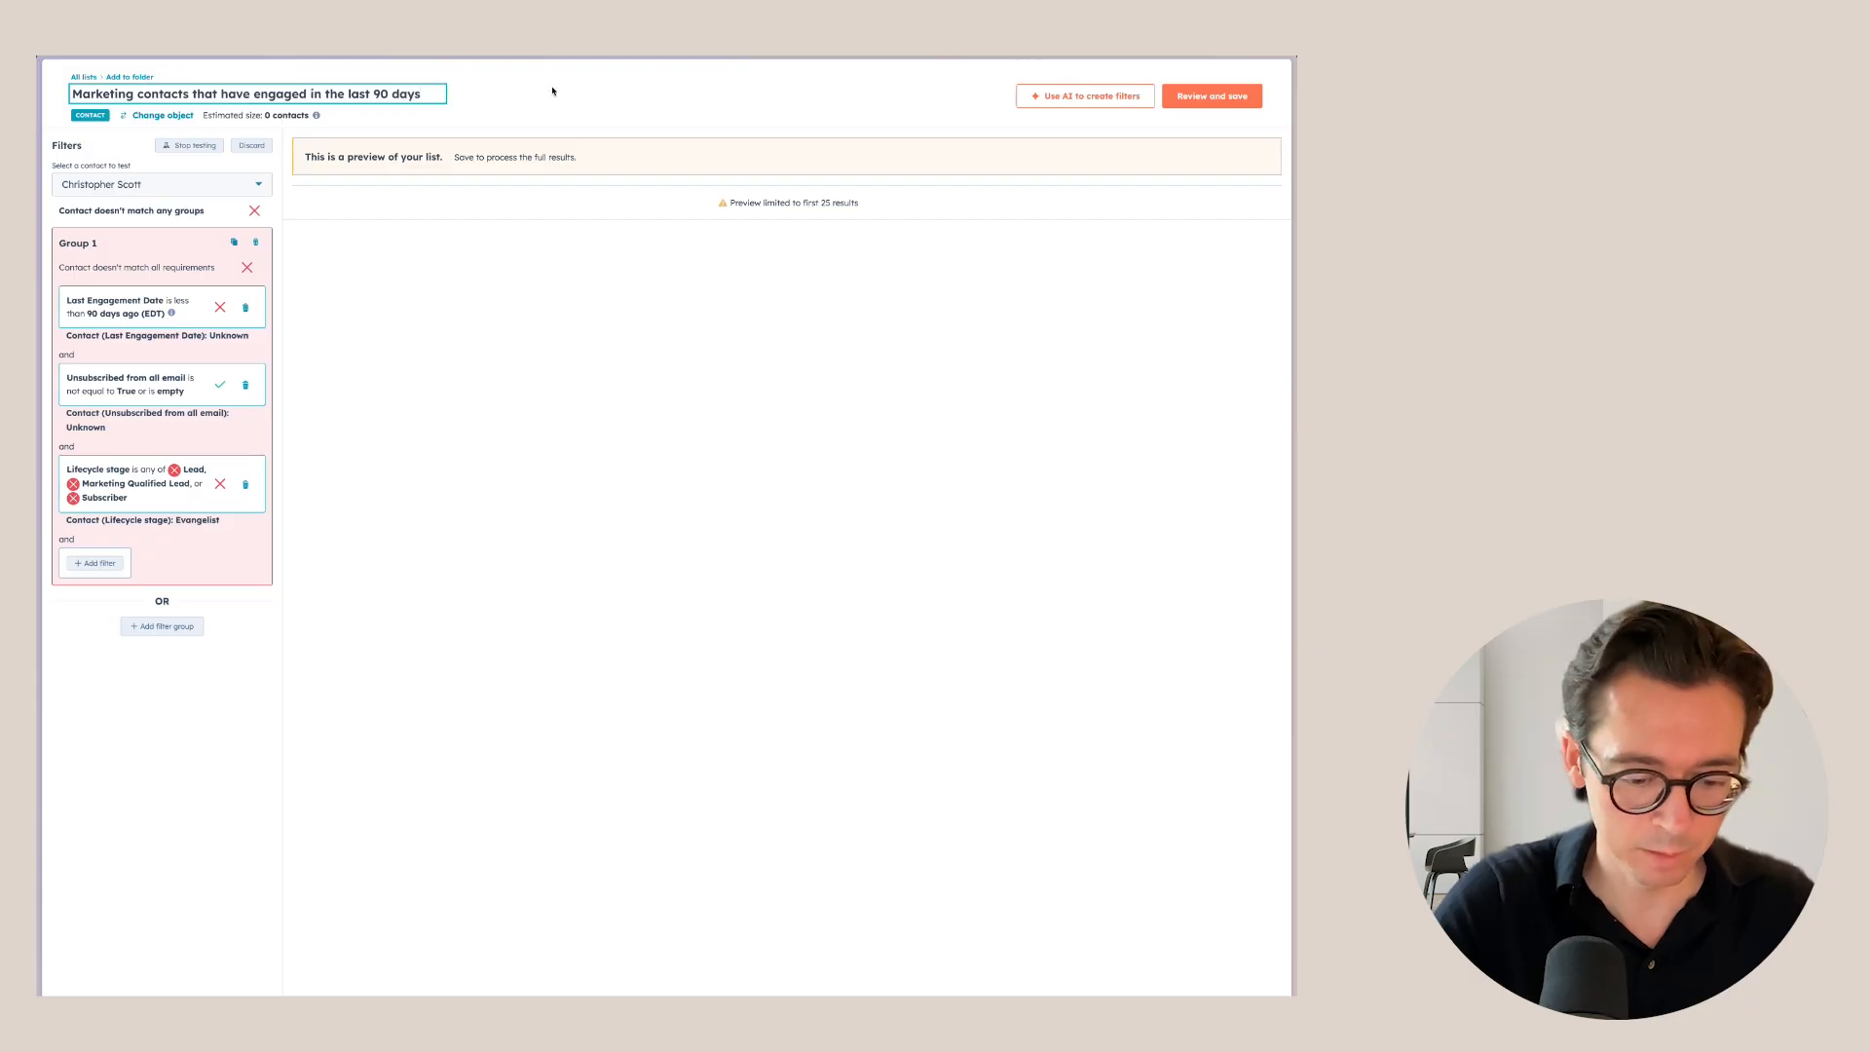
key(Return)
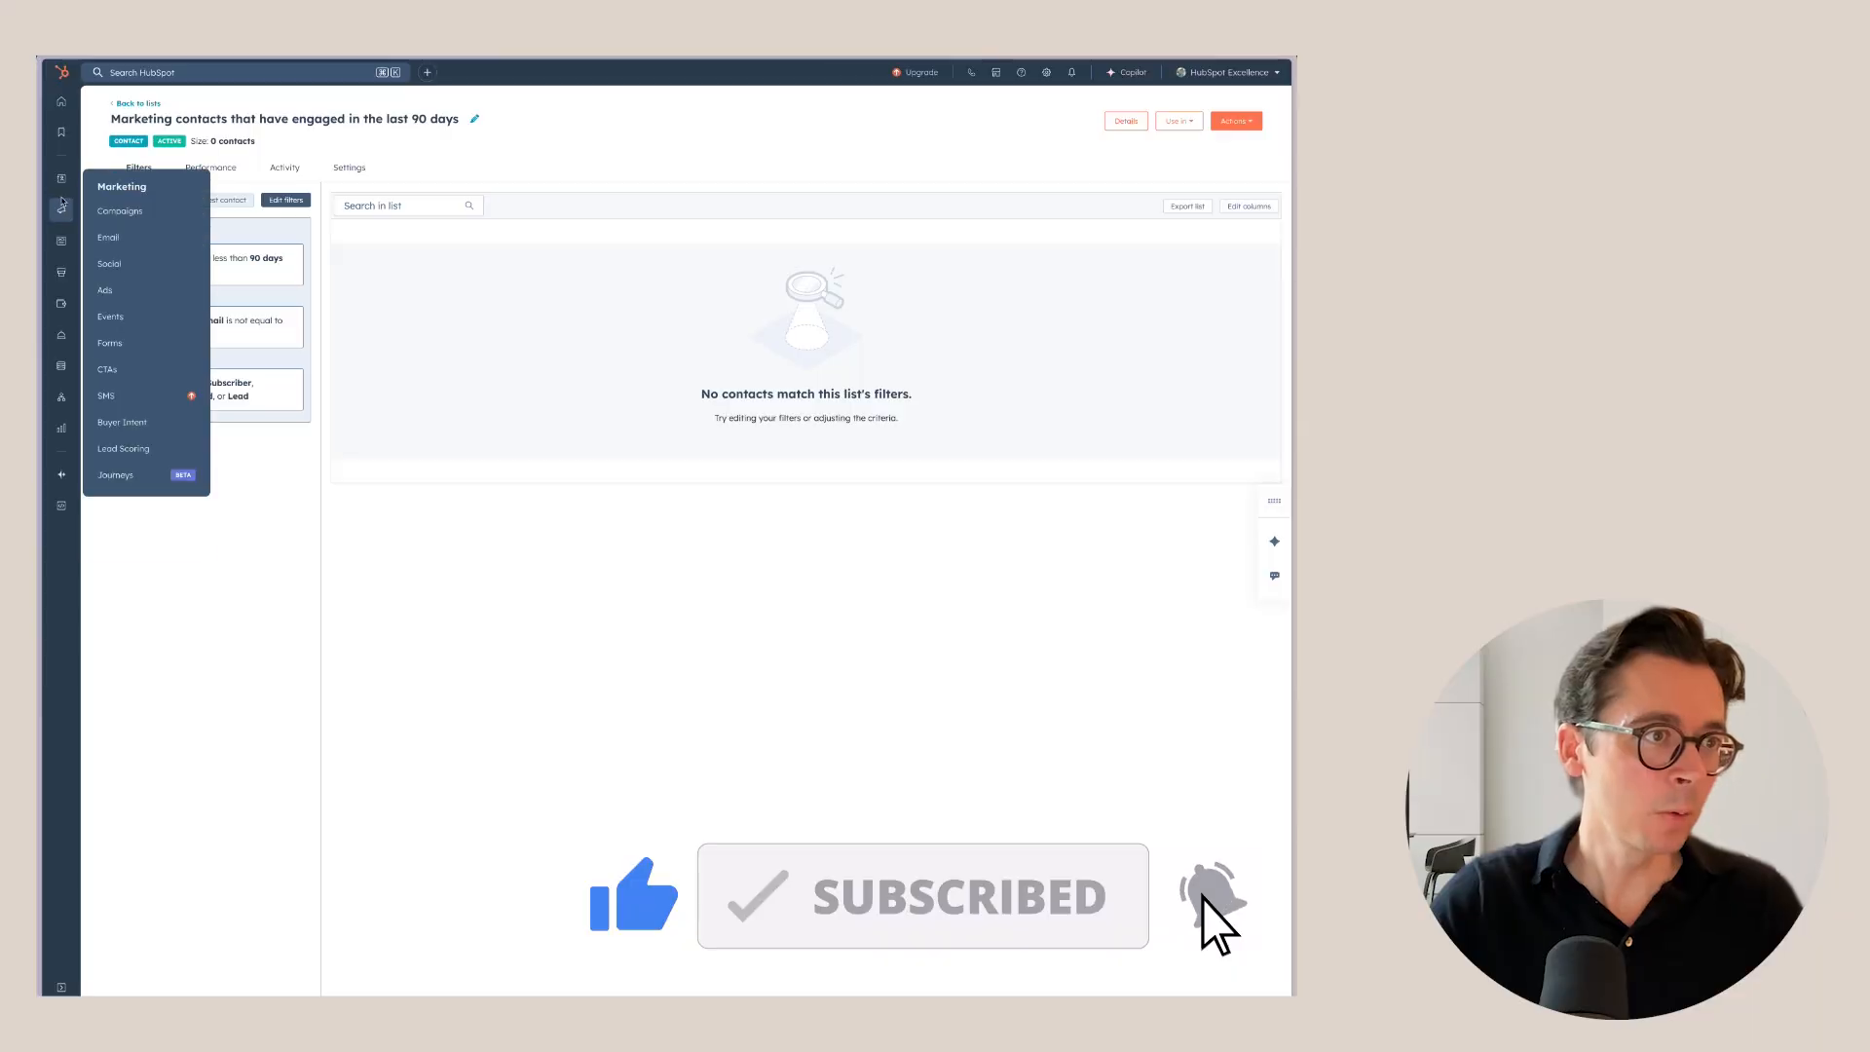
Go to the marketing emails overview and dismiss the email folders tour.
click(142, 245)
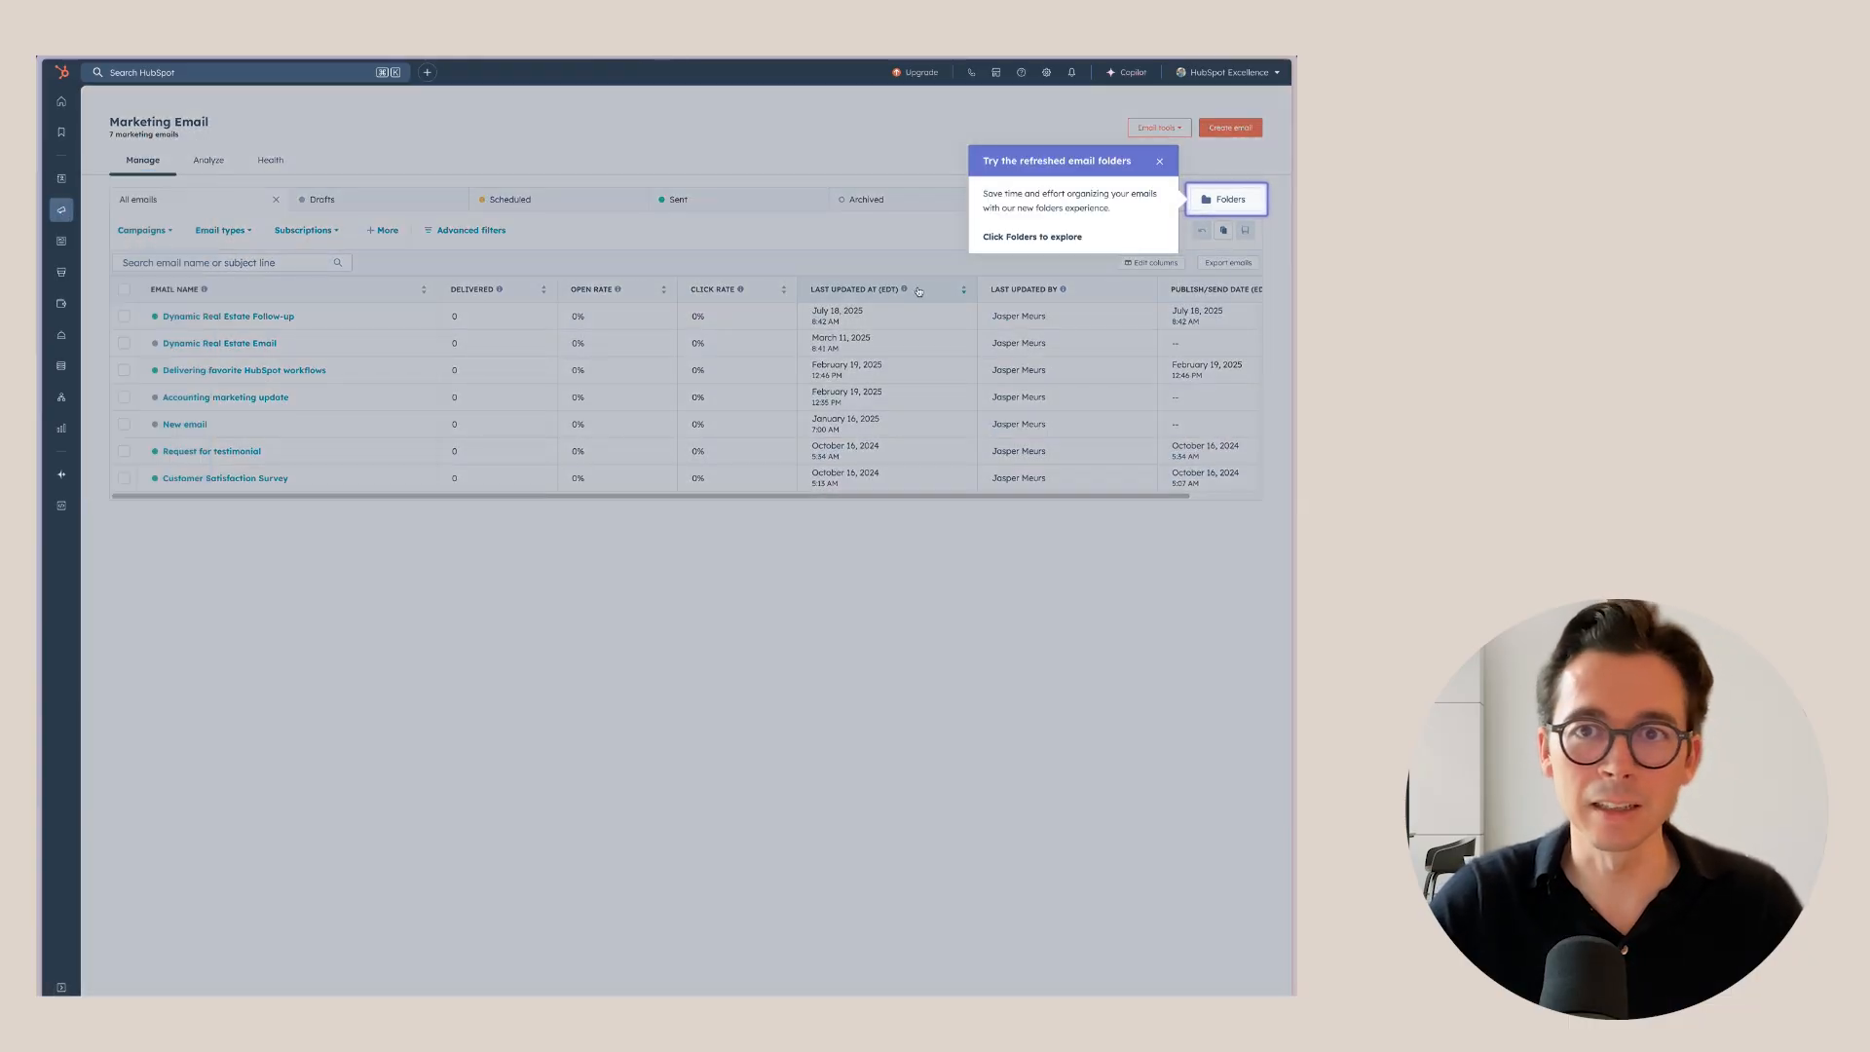
click(1159, 161)
click(590, 168)
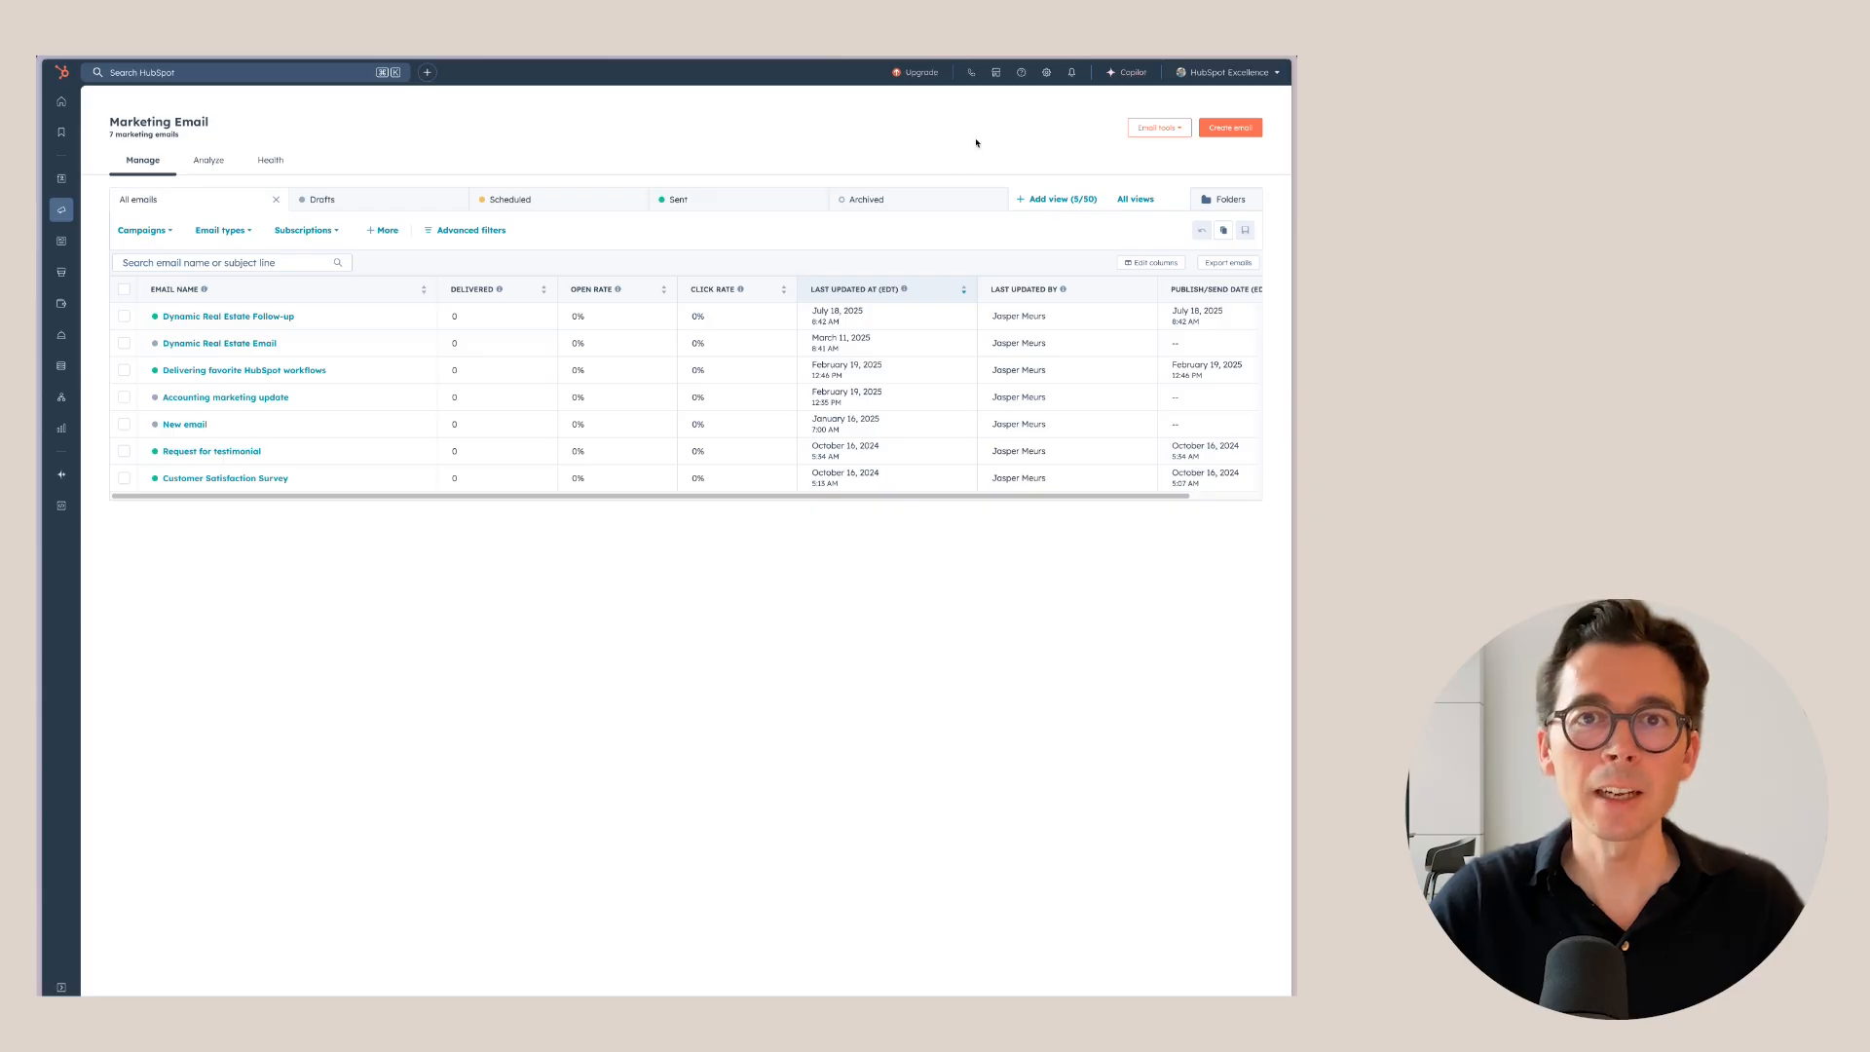
Create a new regular email starting from the blank Start from scratch template.
click(1226, 136)
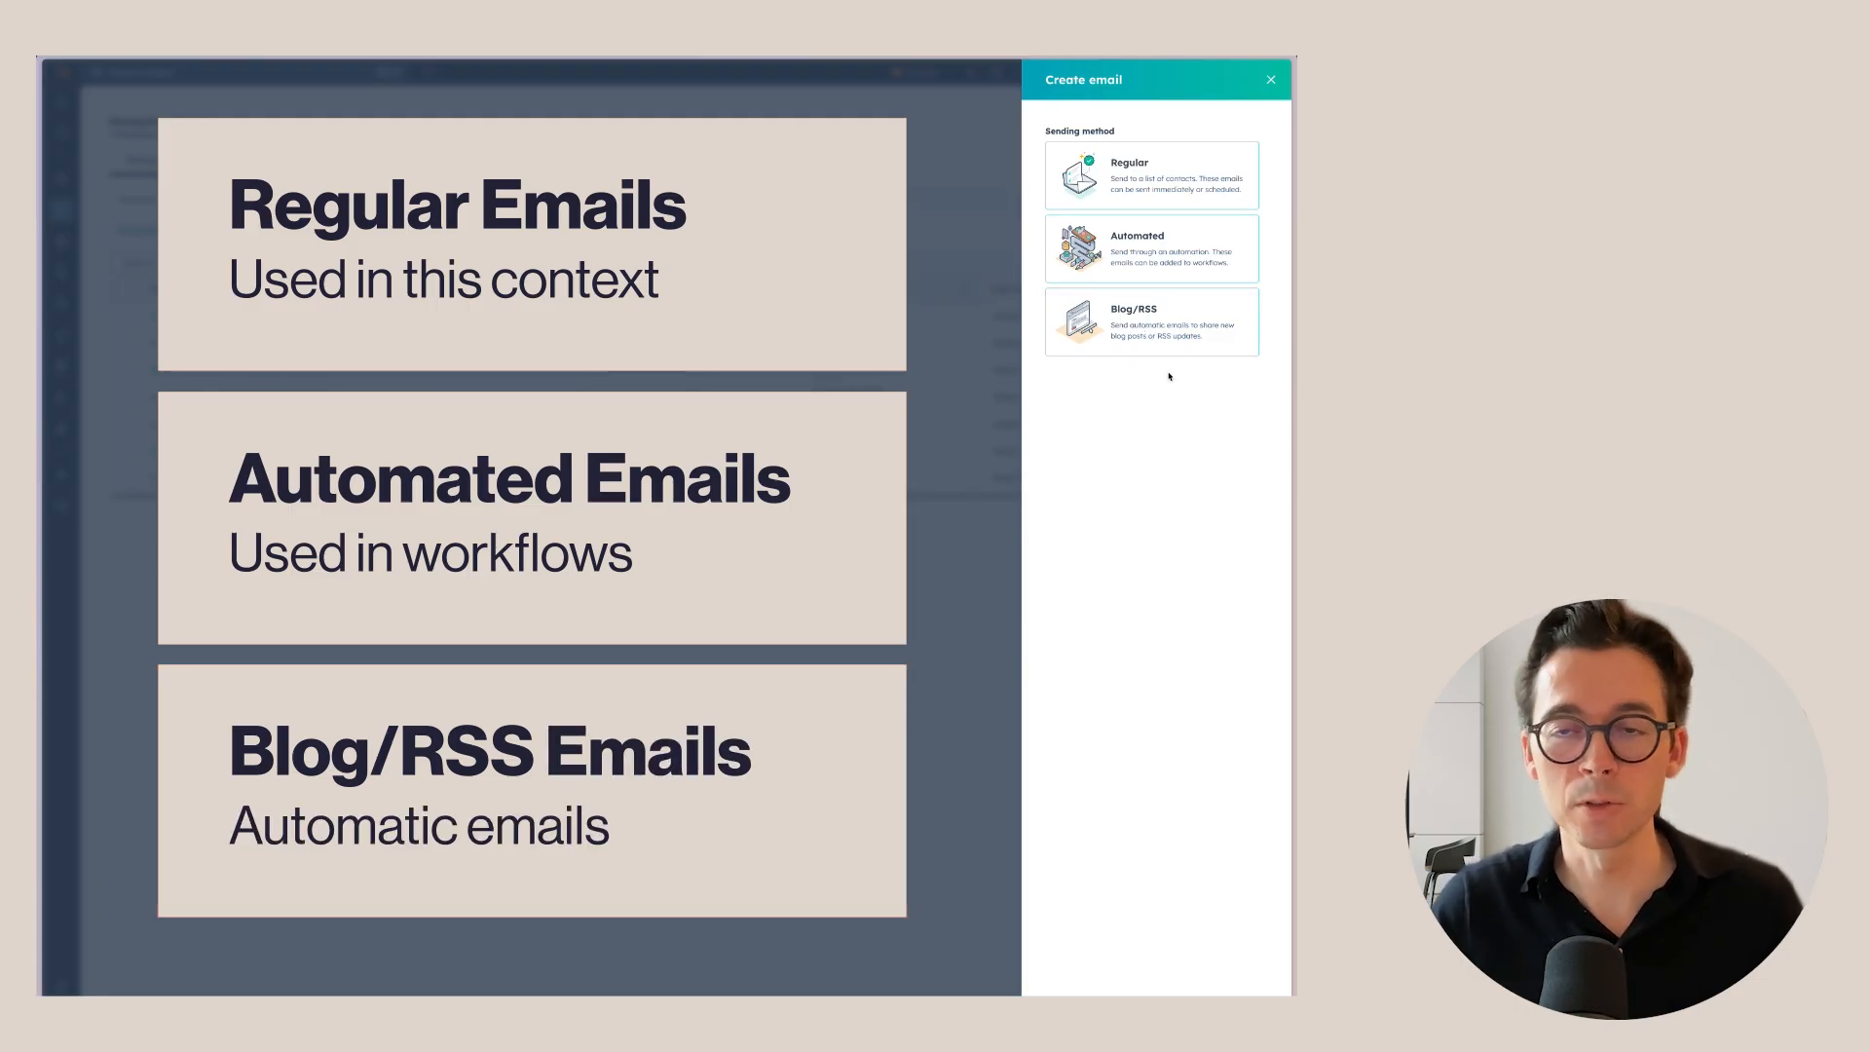
click(1152, 177)
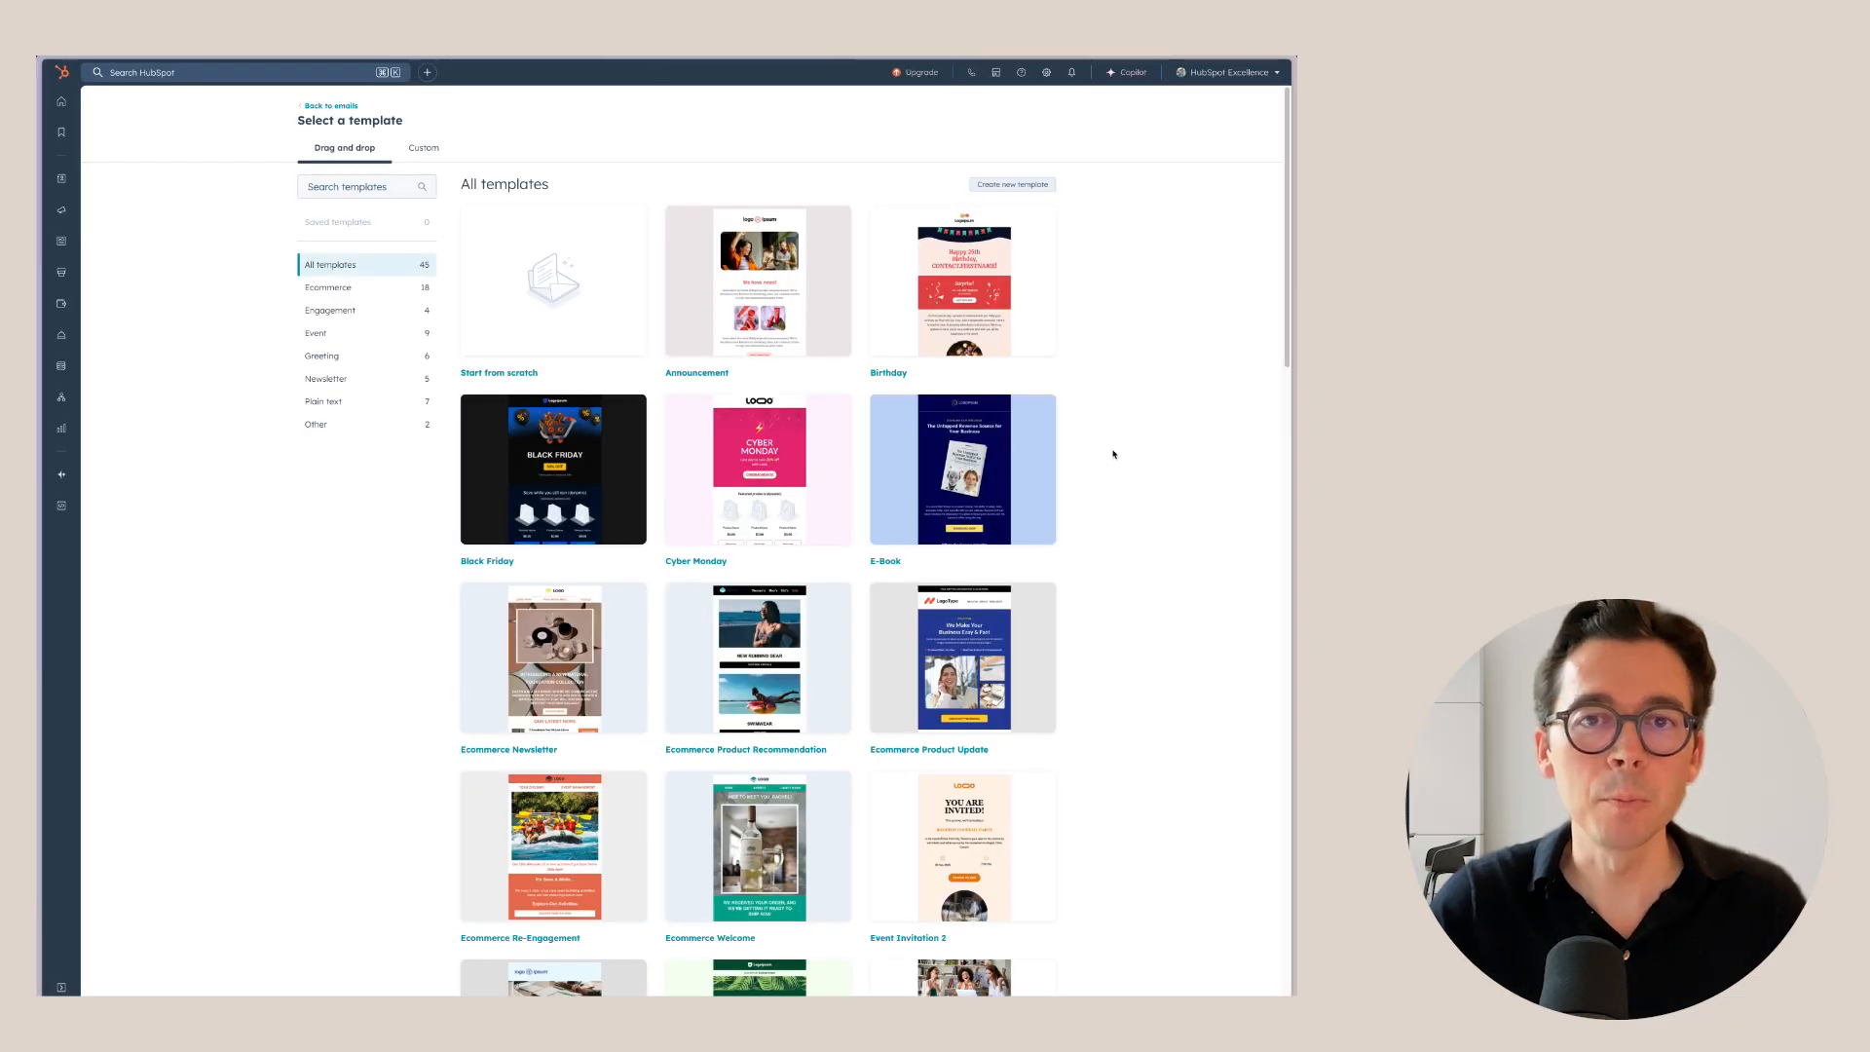
scroll(1072, 457, down, 10)
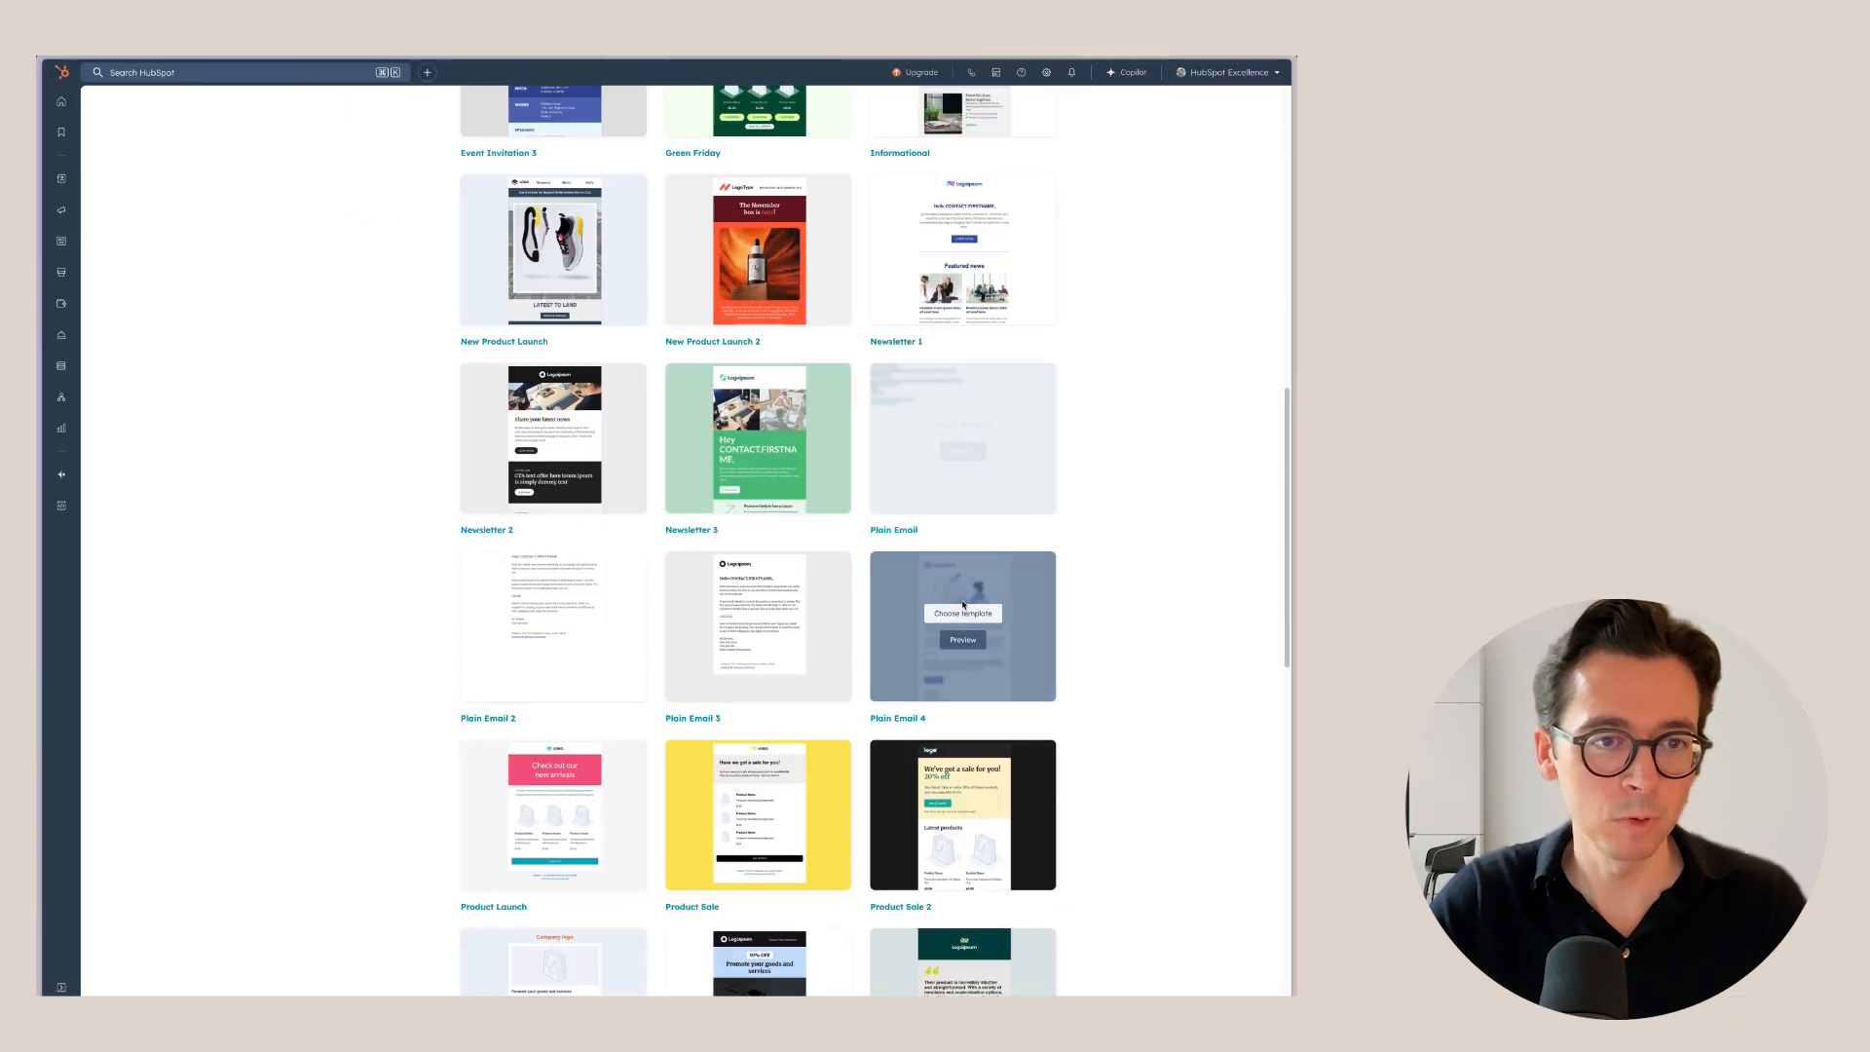
scroll(796, 503, up, 10)
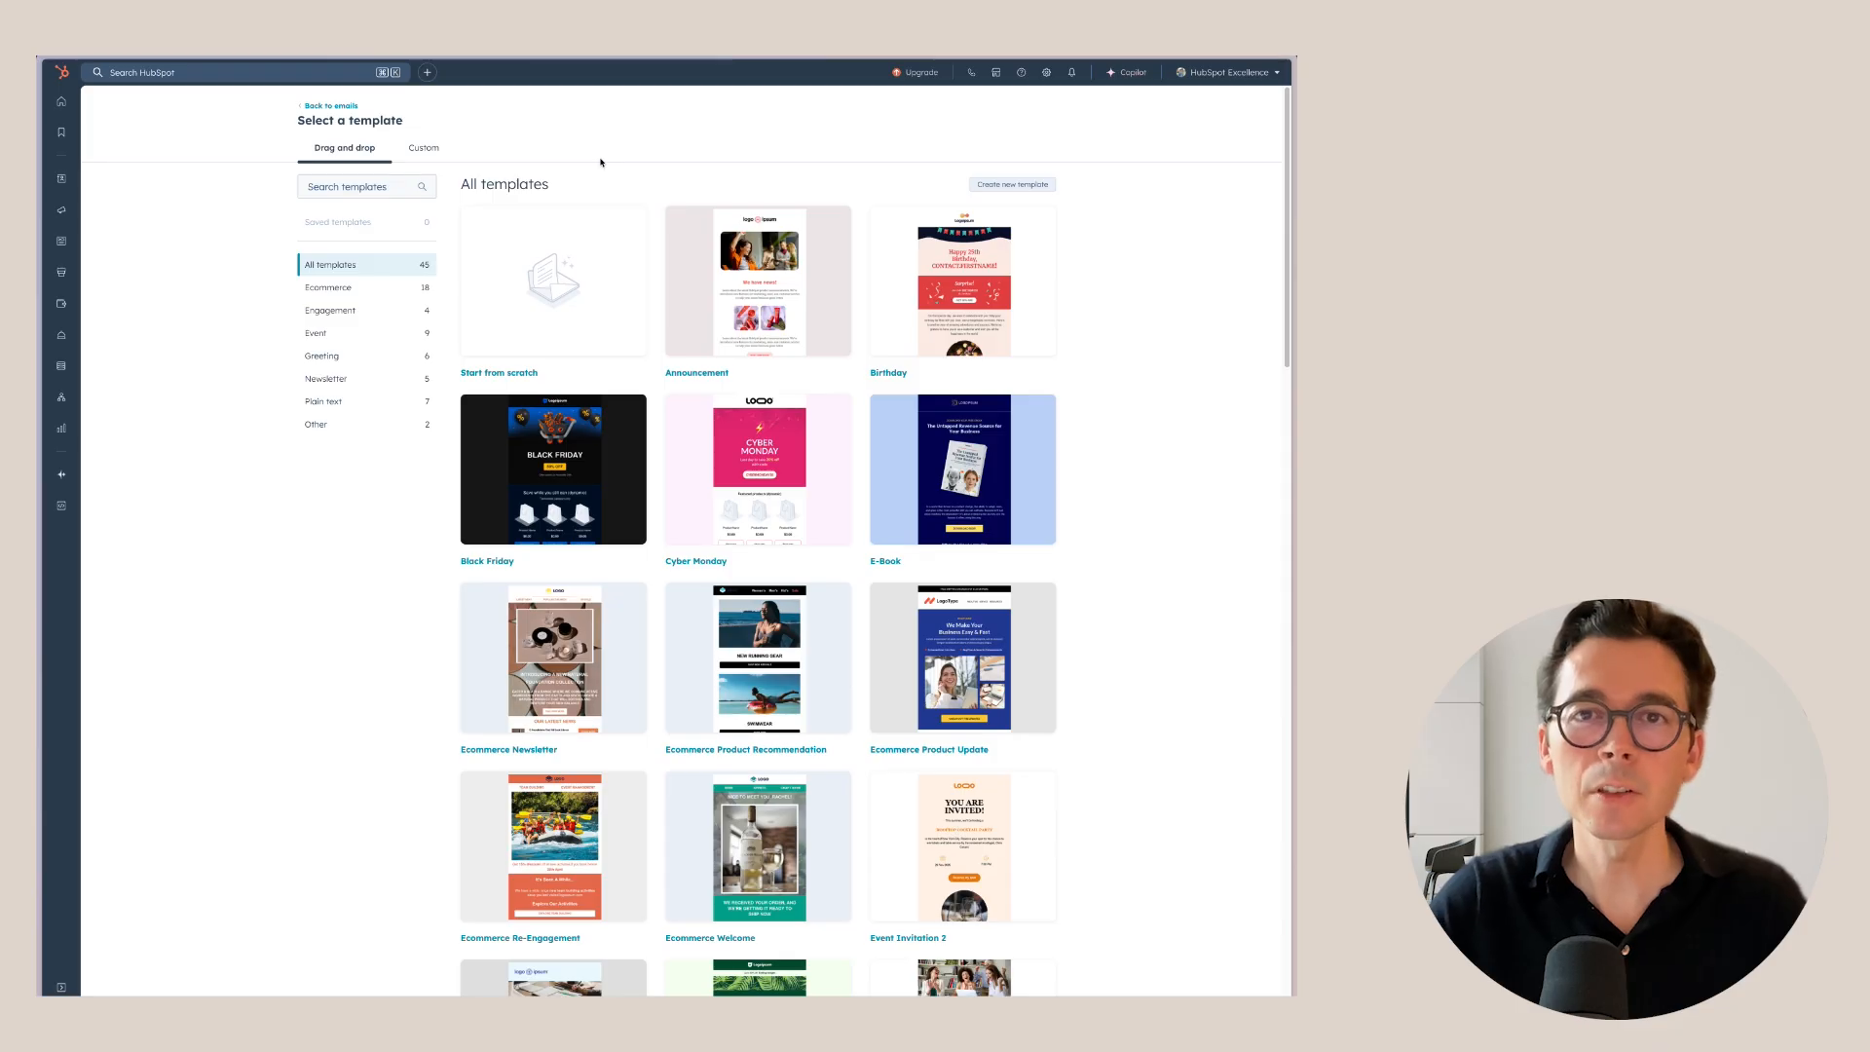
mouse_move(553, 292)
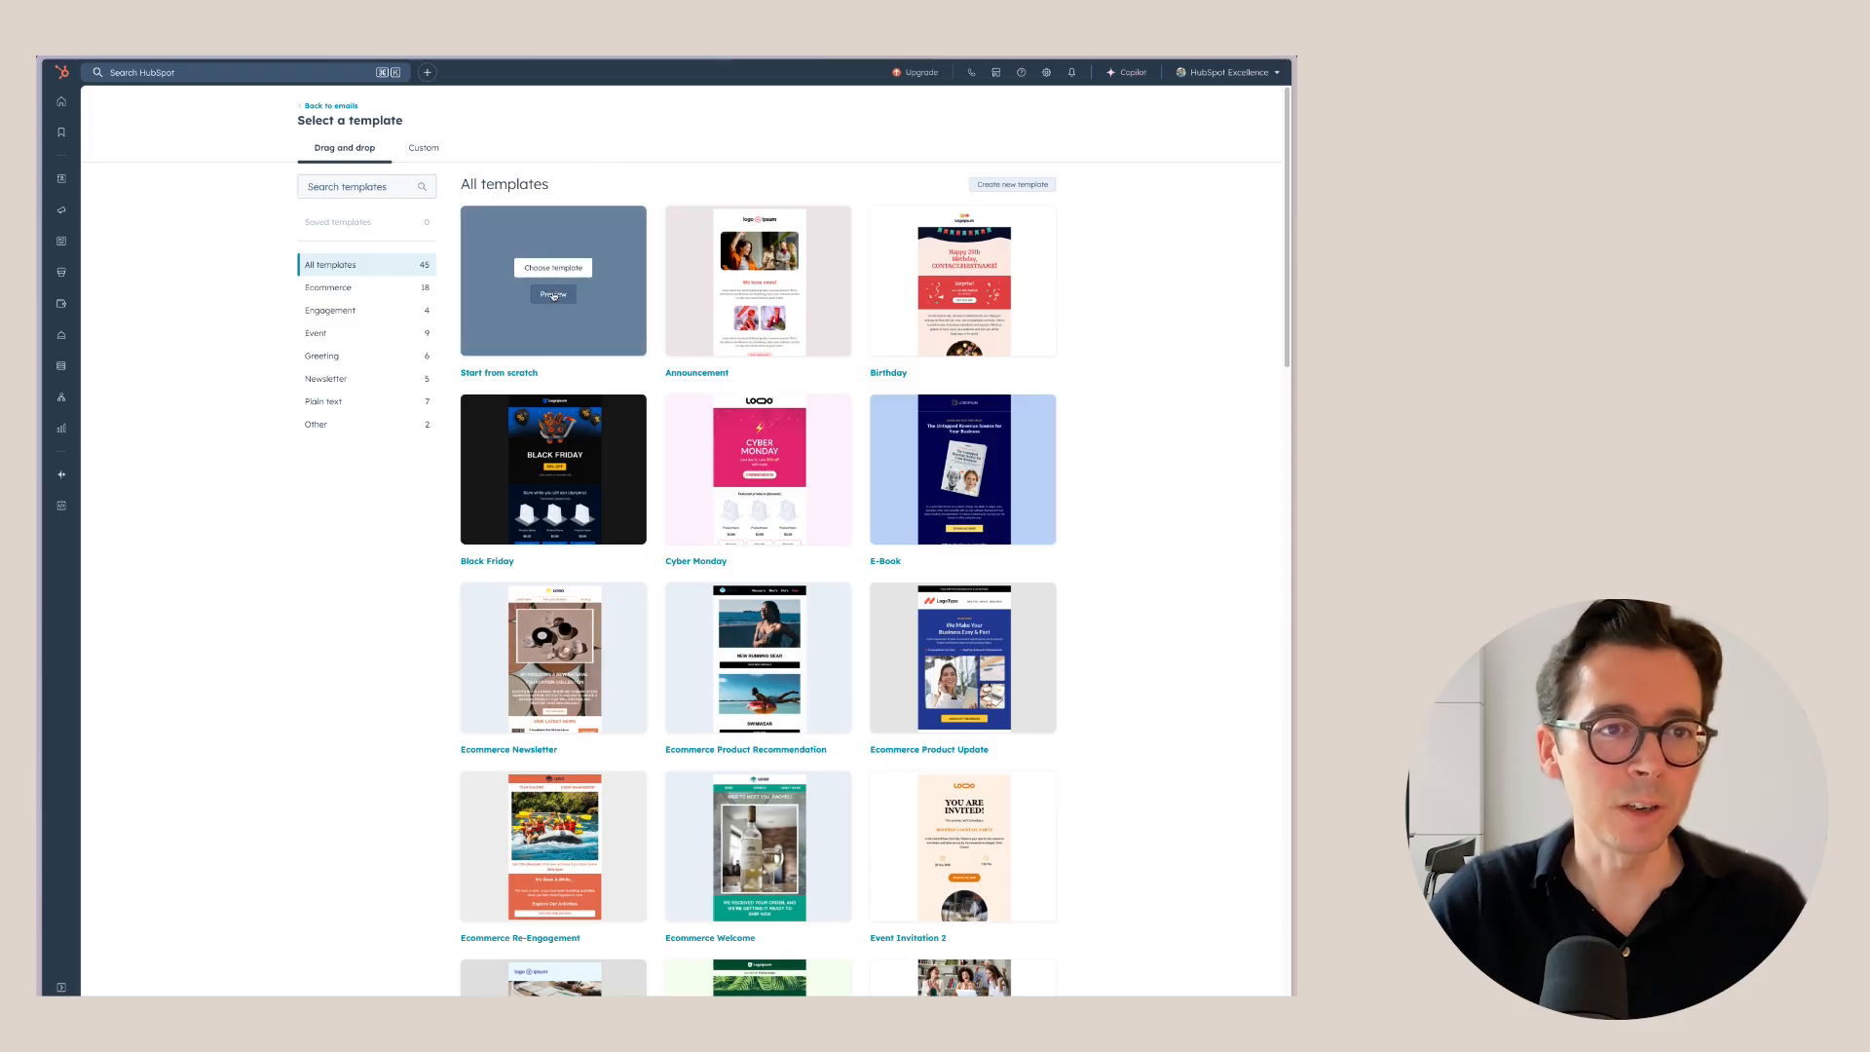
click(553, 268)
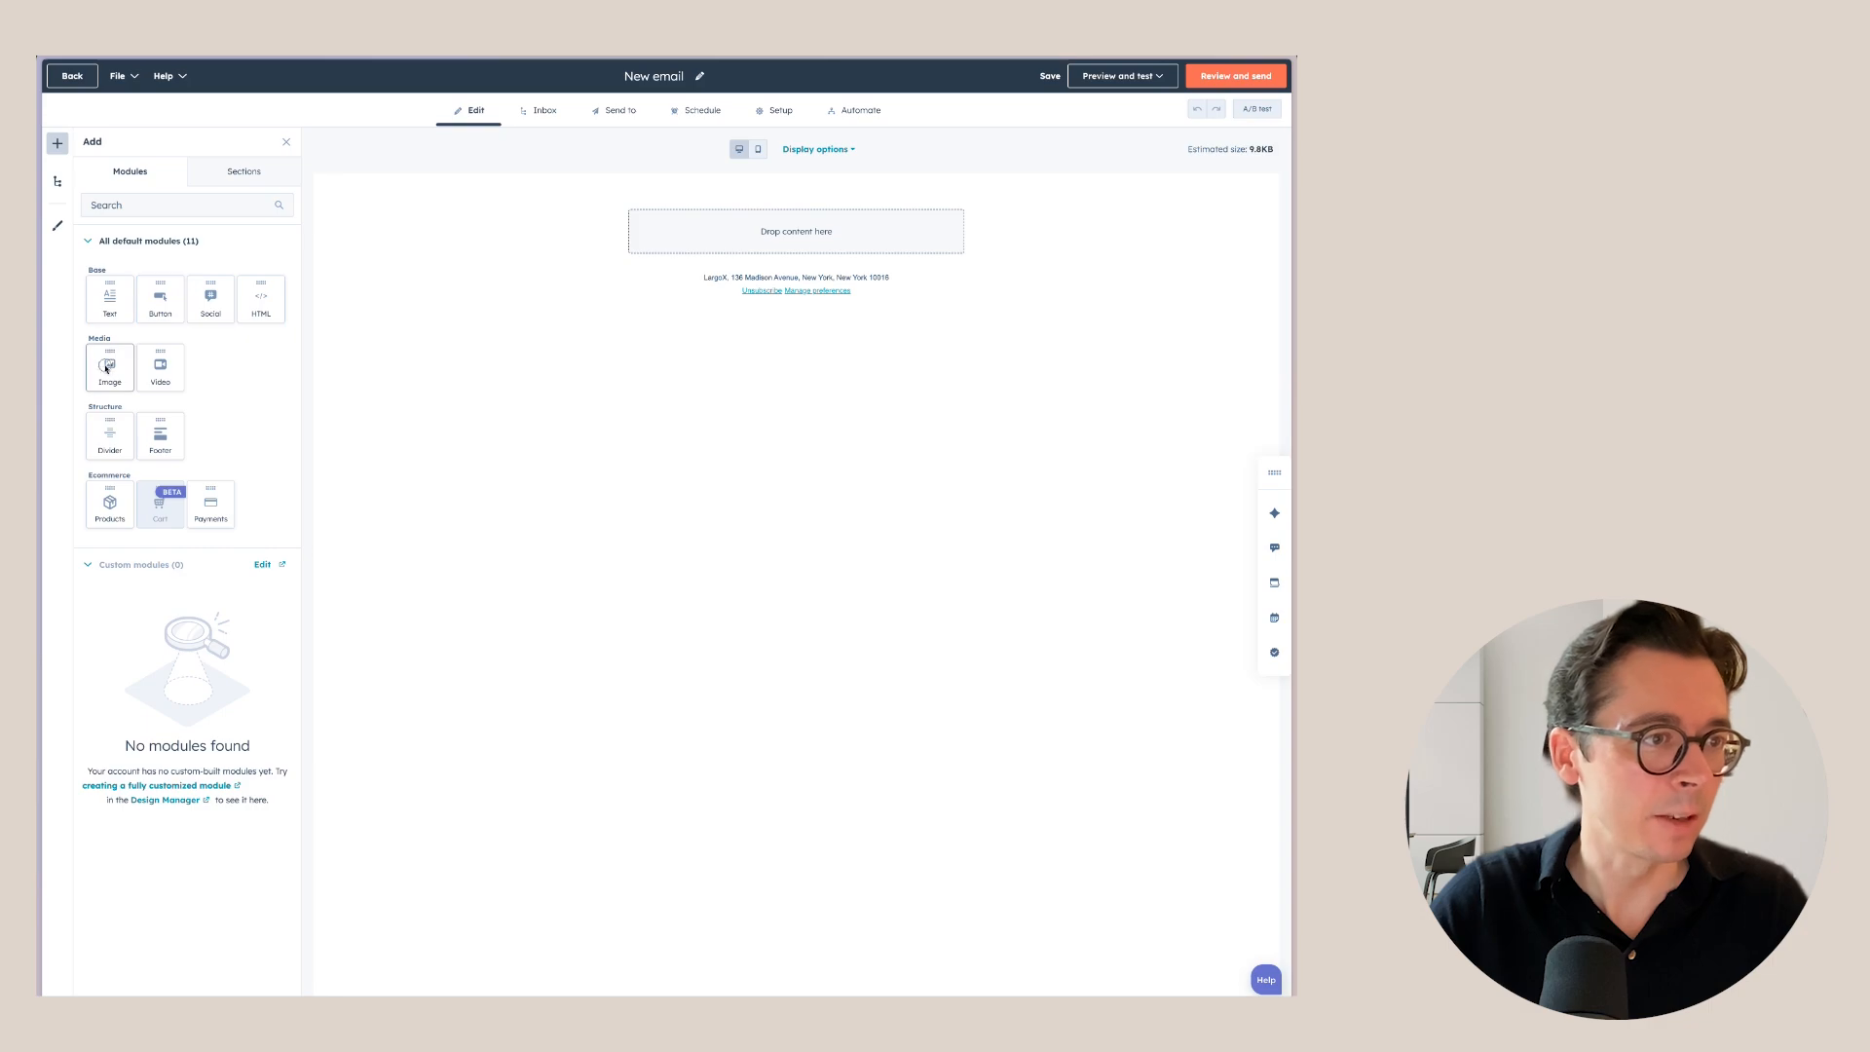
Insert an image block at the top of the email showing the script logo.
drag(110, 367, 765, 228)
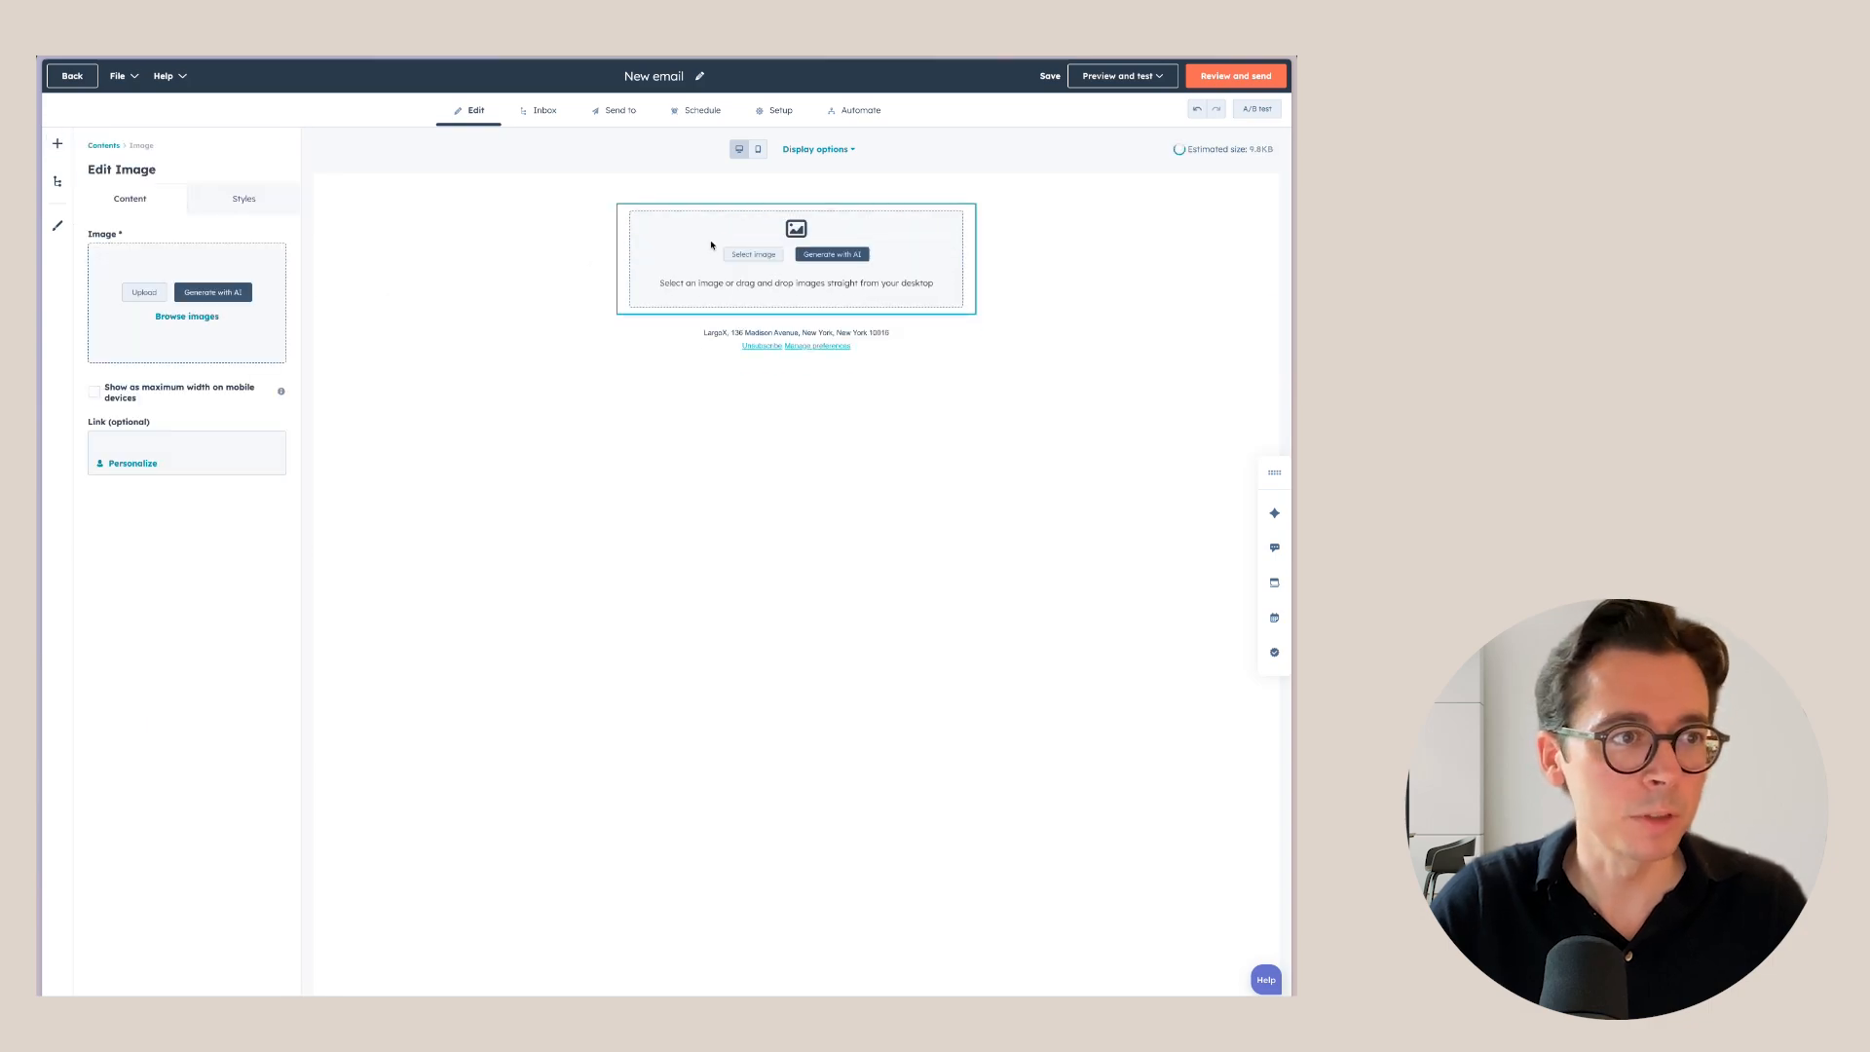
click(751, 255)
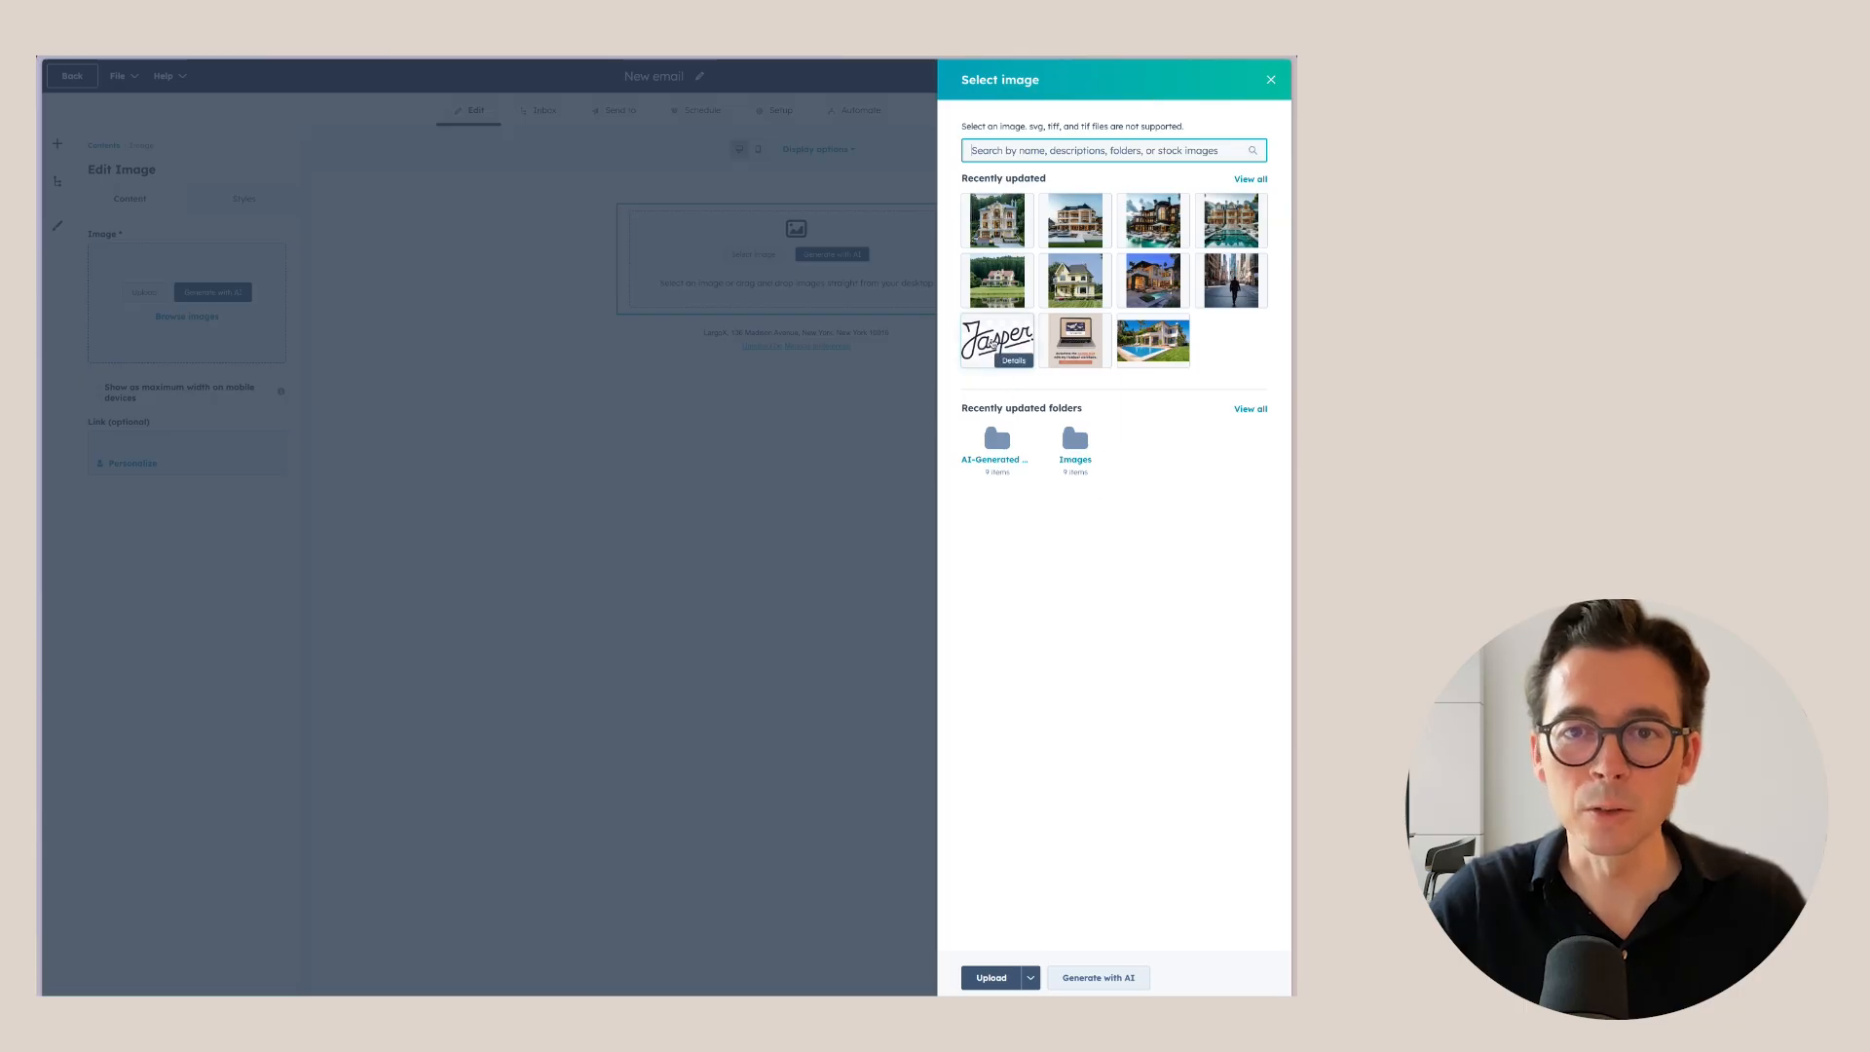
click(997, 336)
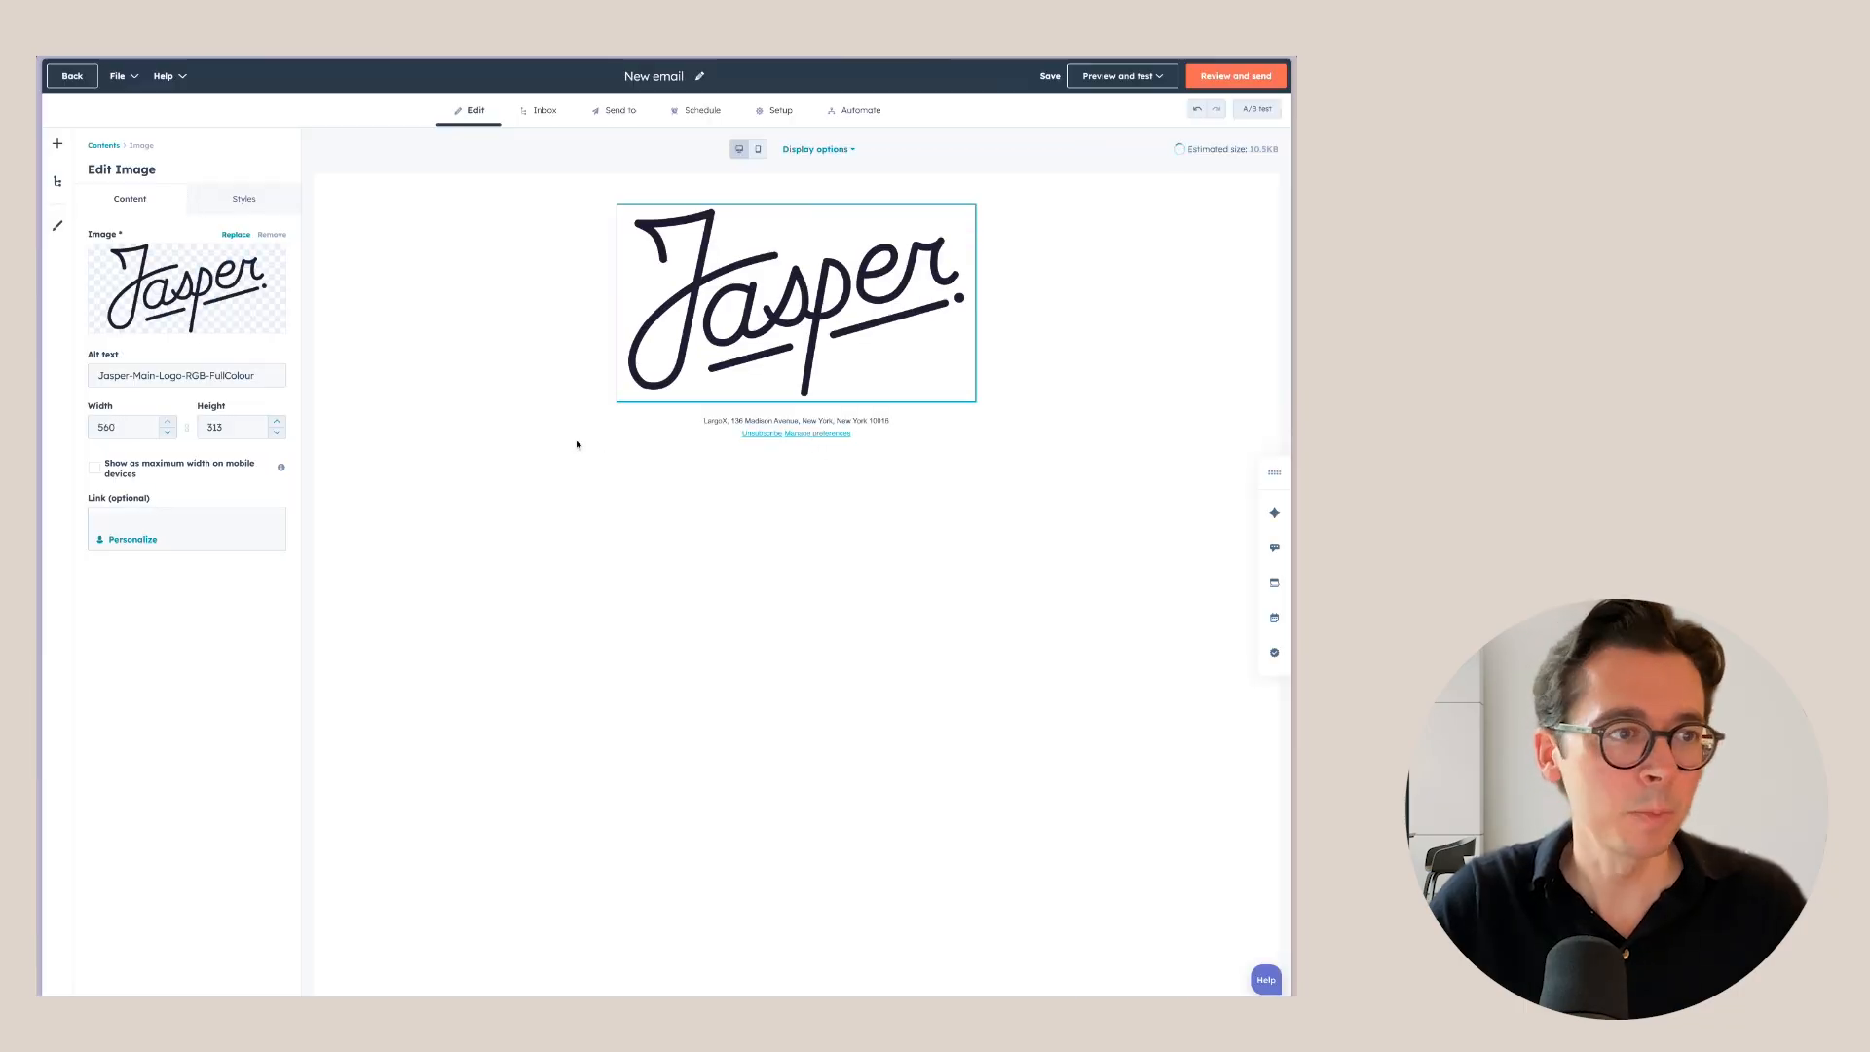
Resize the logo to 150 pixels wide, after first trying 200.
double_click(123, 426)
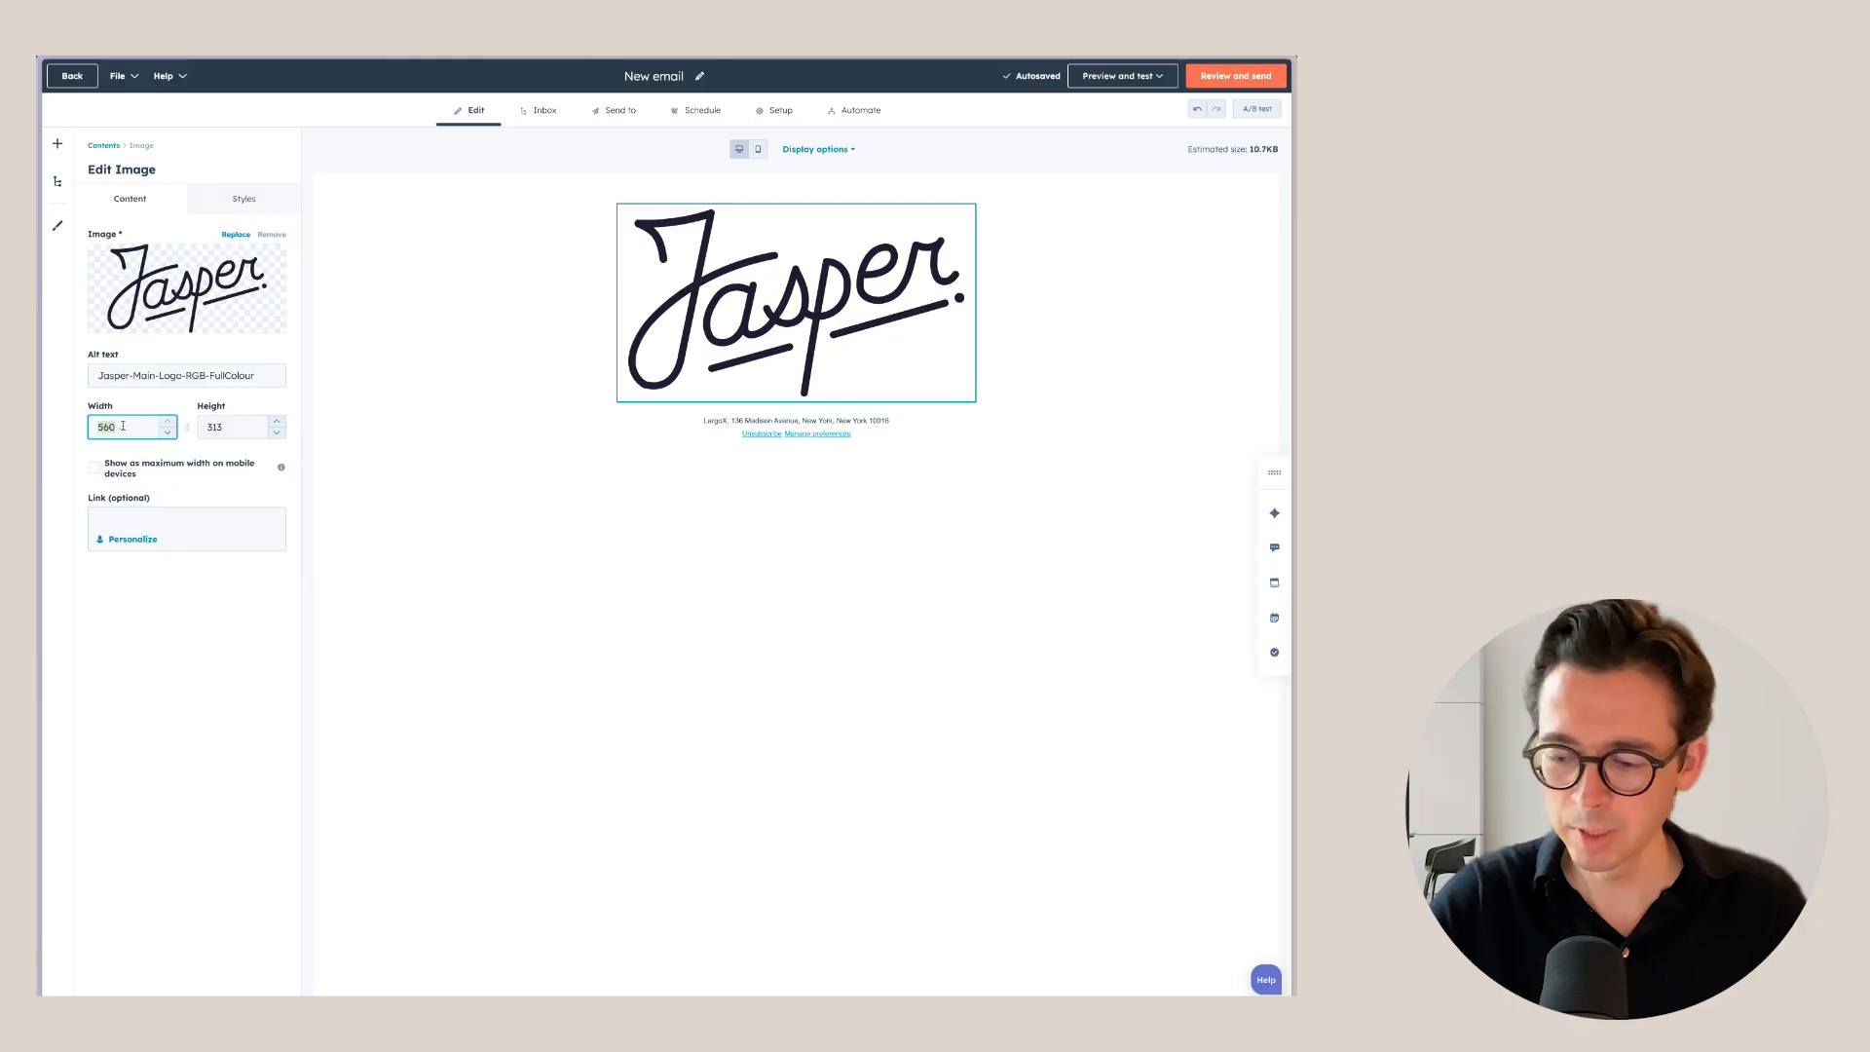
text(200)
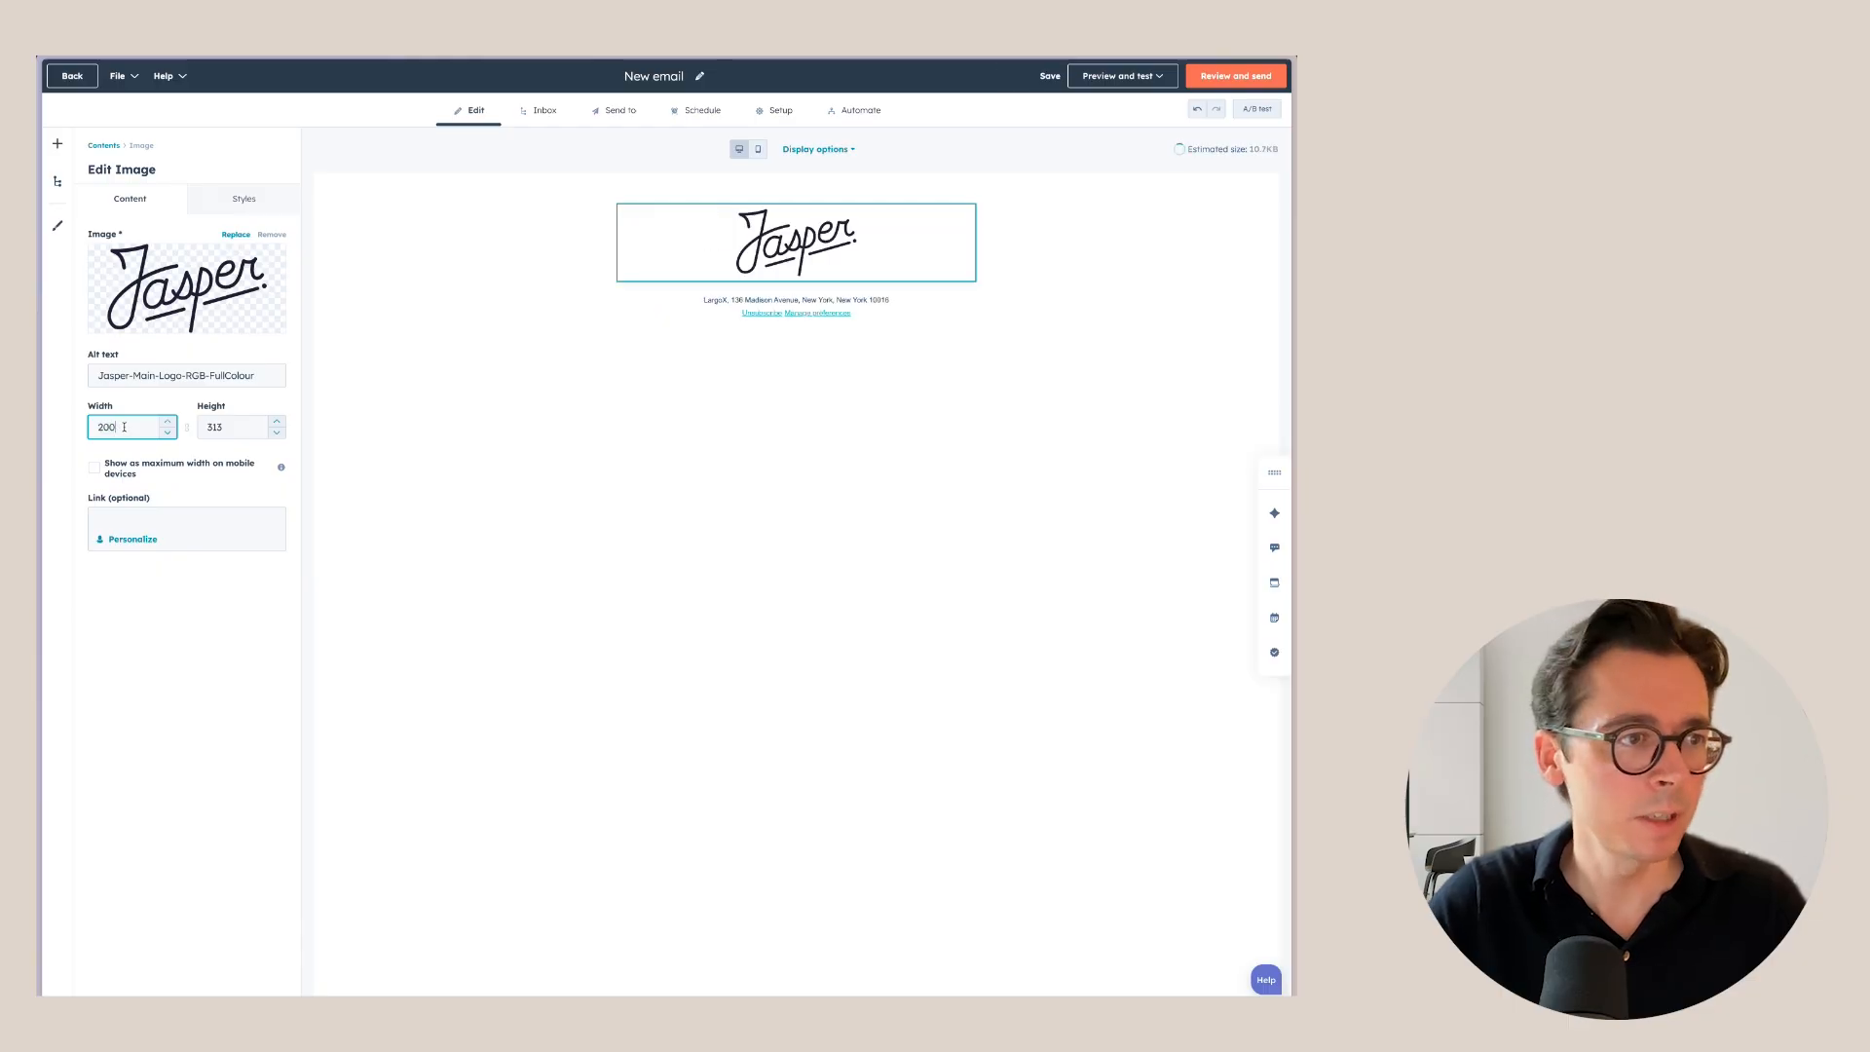
double_click(124, 426)
text(150)
click(188, 640)
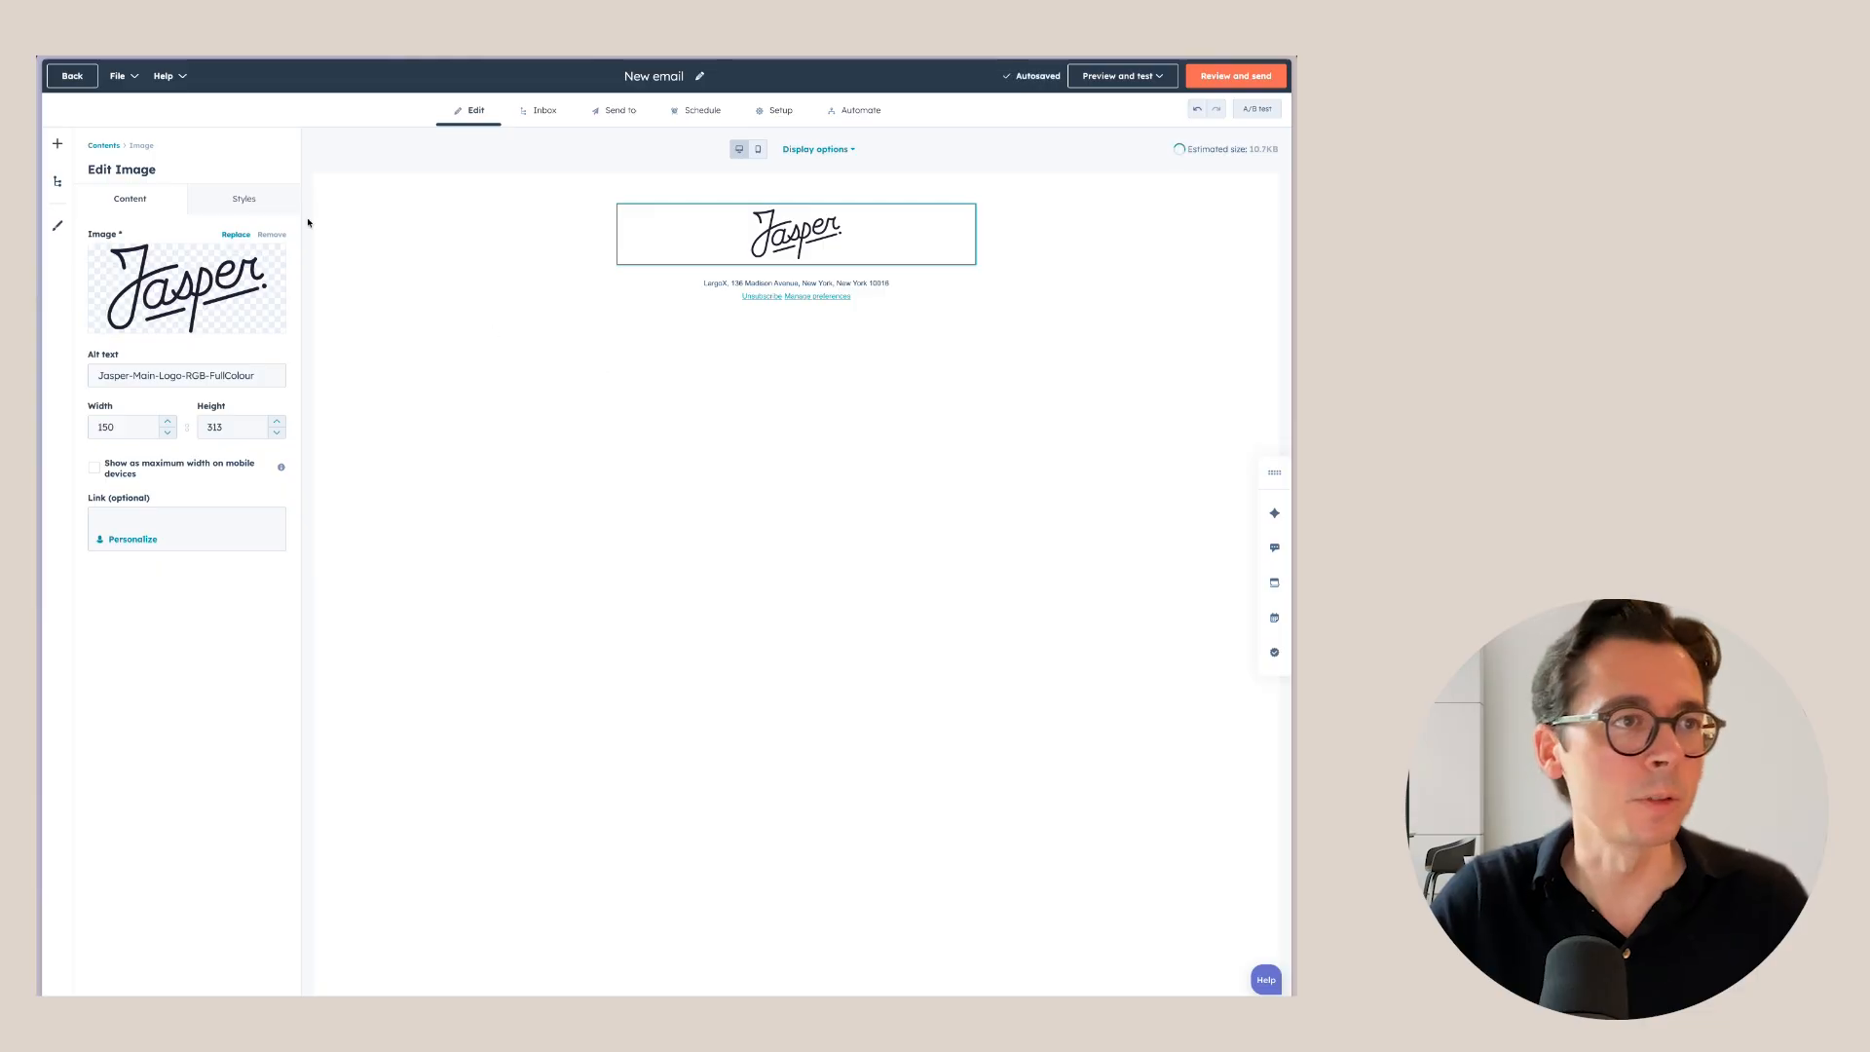
click(103, 145)
click(55, 145)
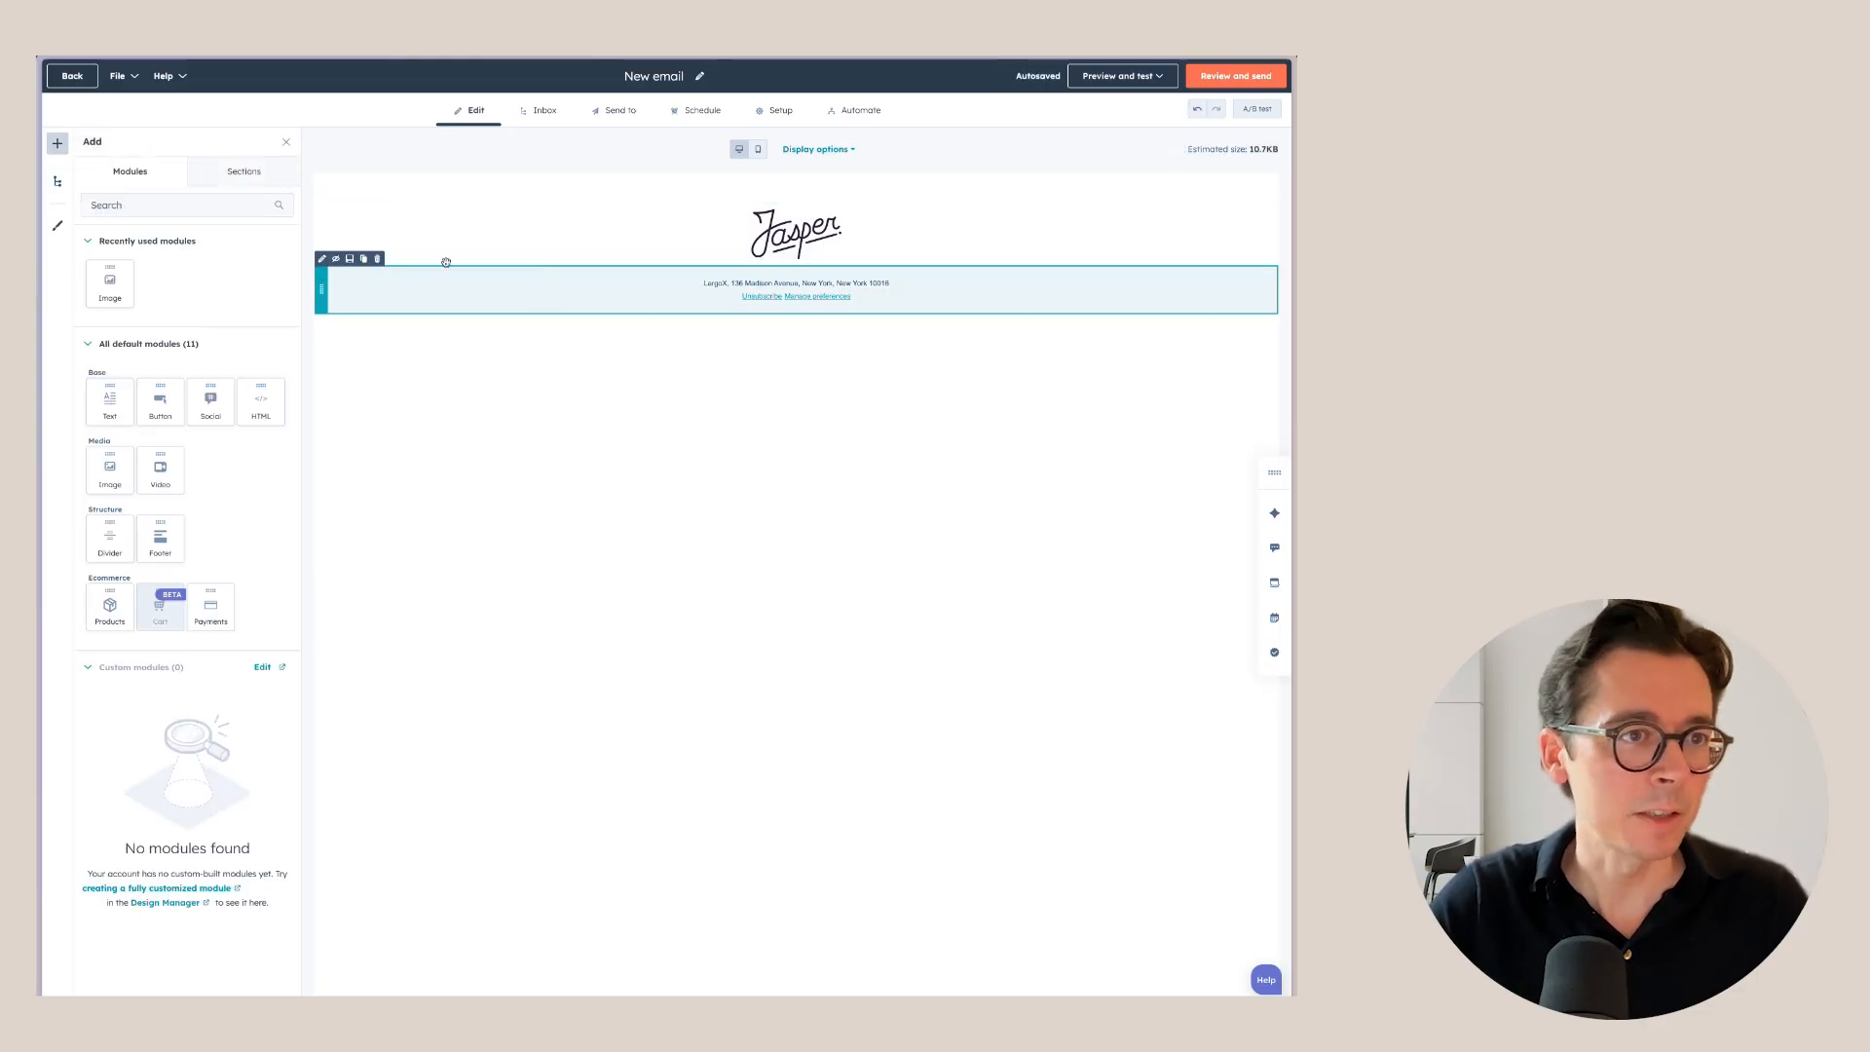
Add a two-column section below the logo.
click(241, 172)
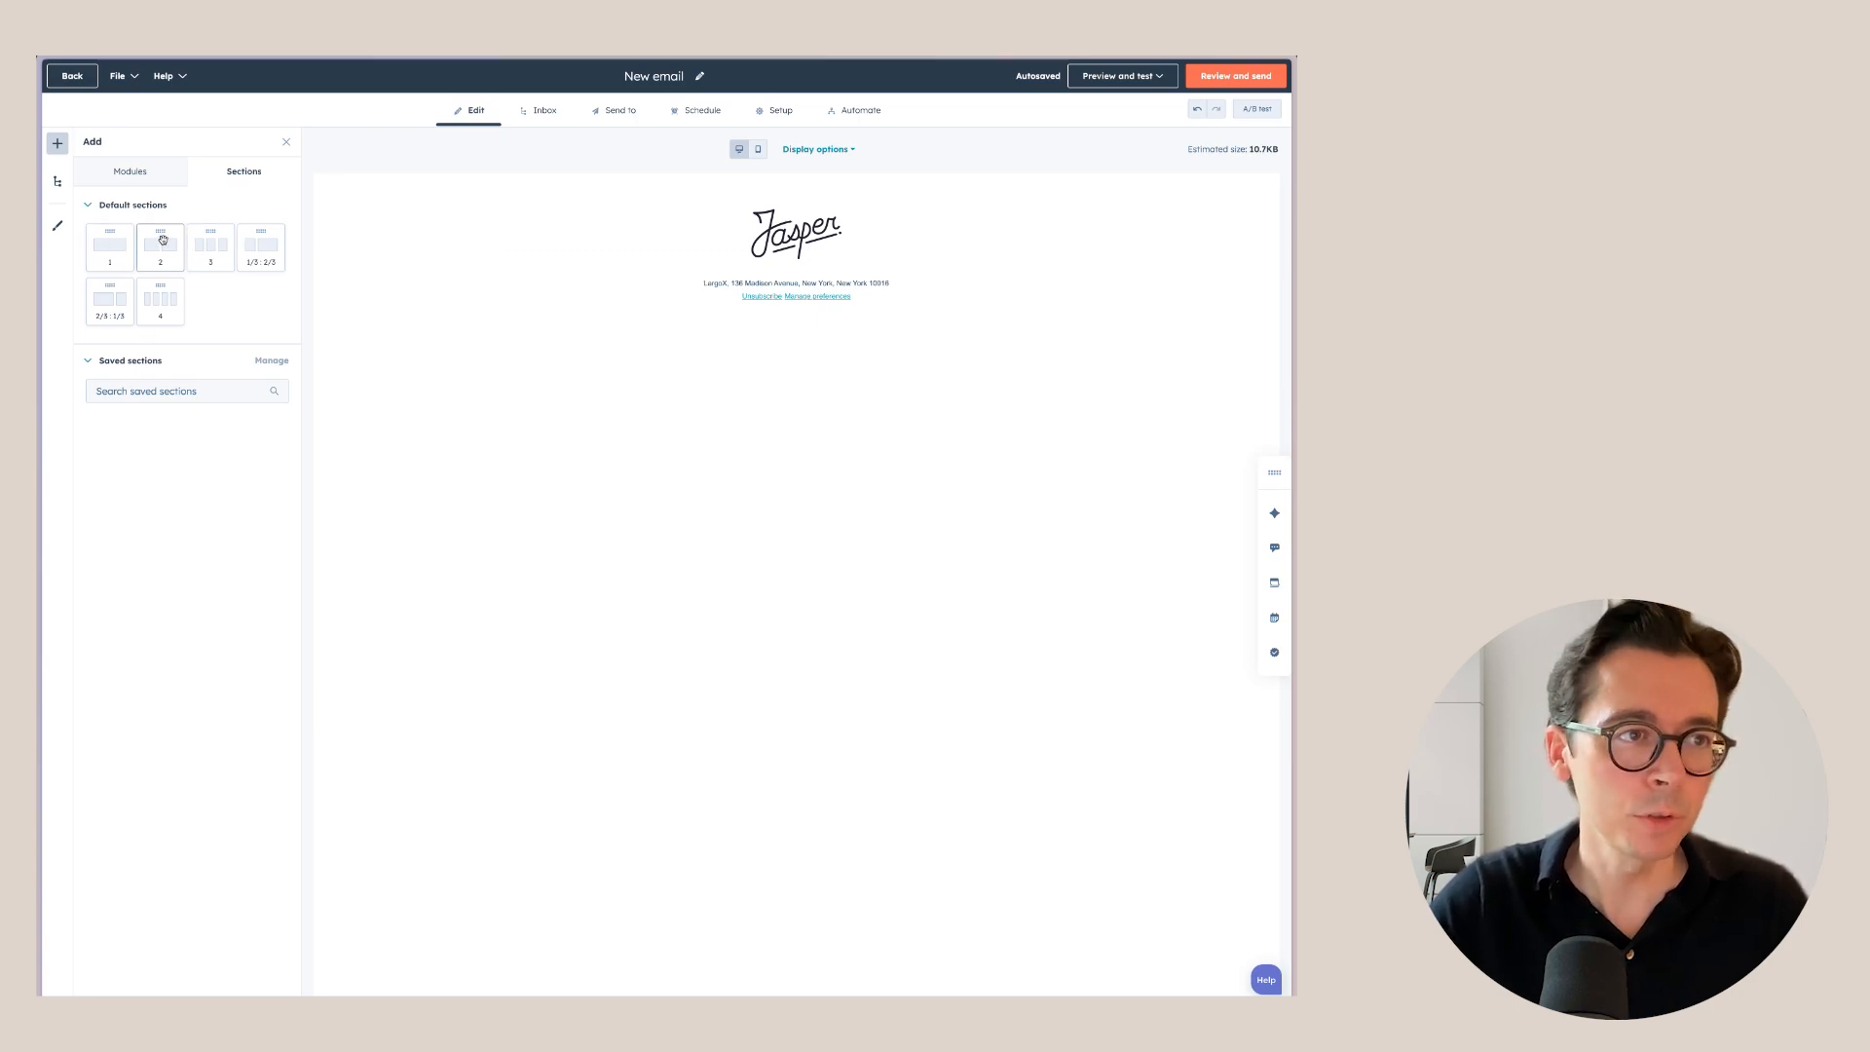
drag(162, 240, 687, 261)
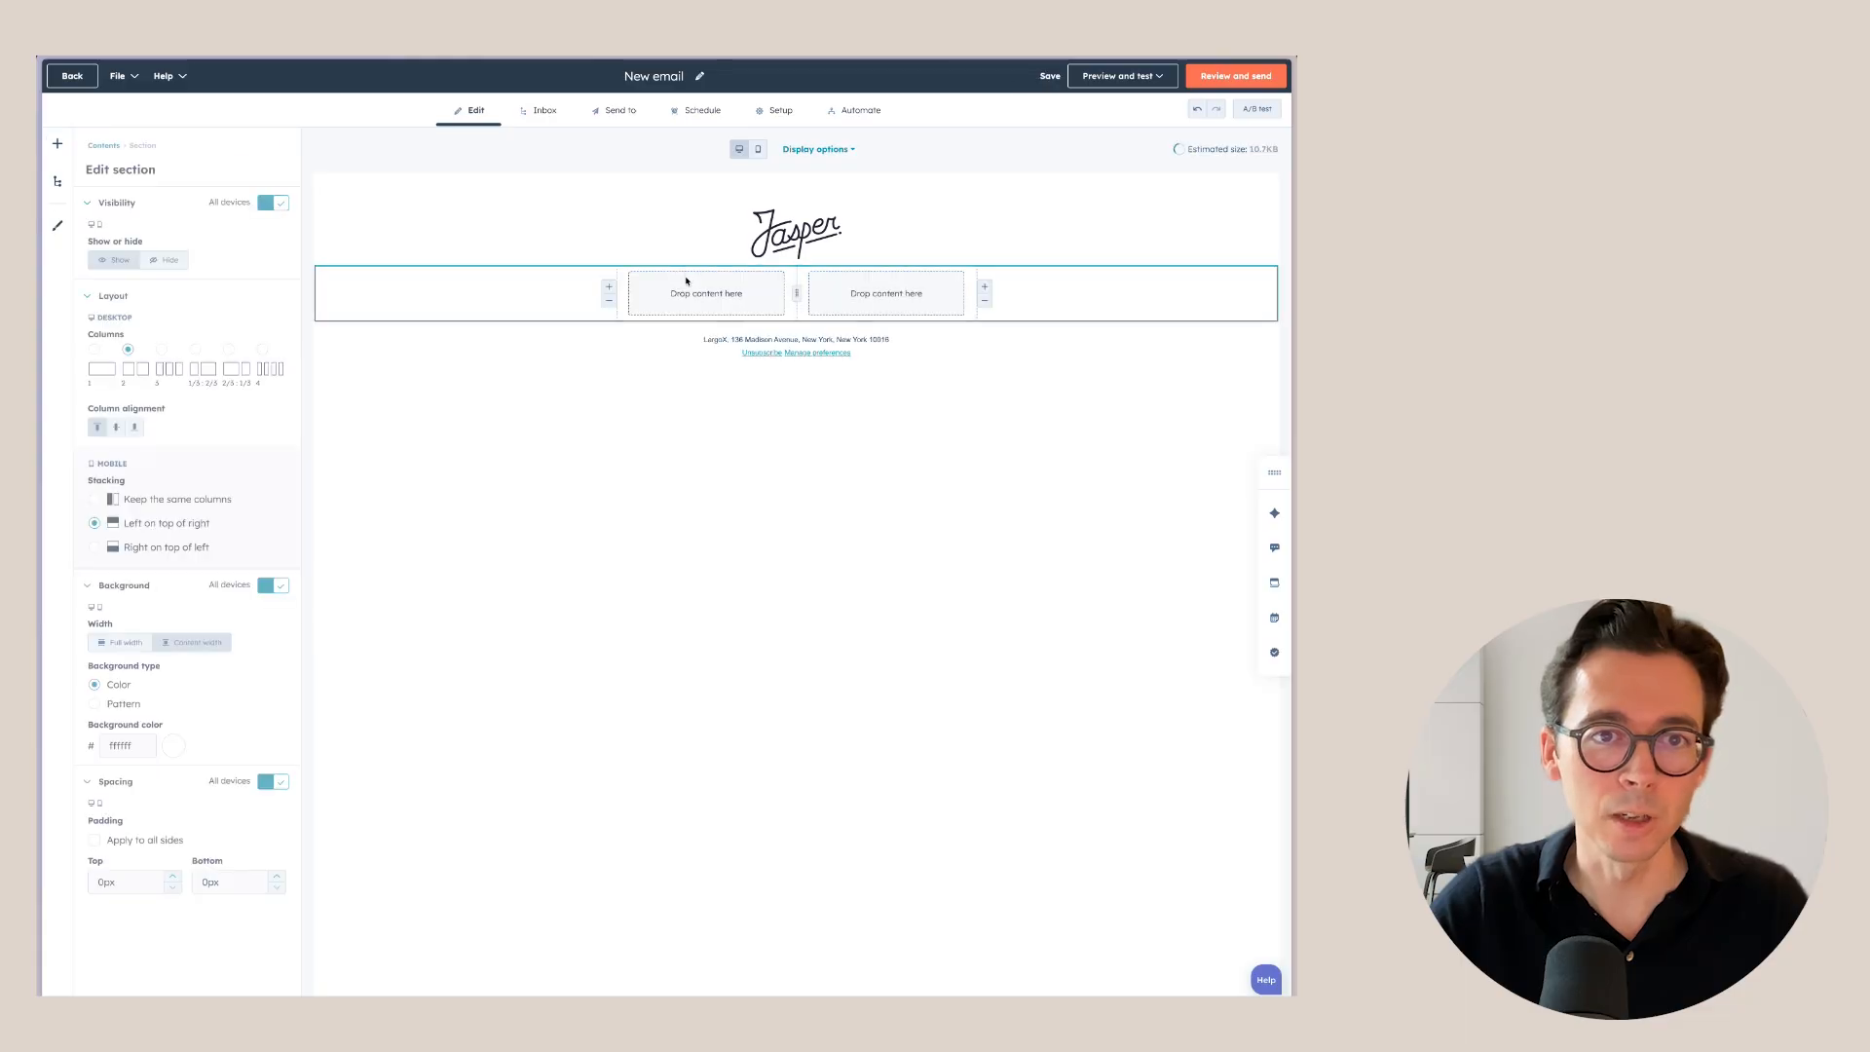
click(103, 145)
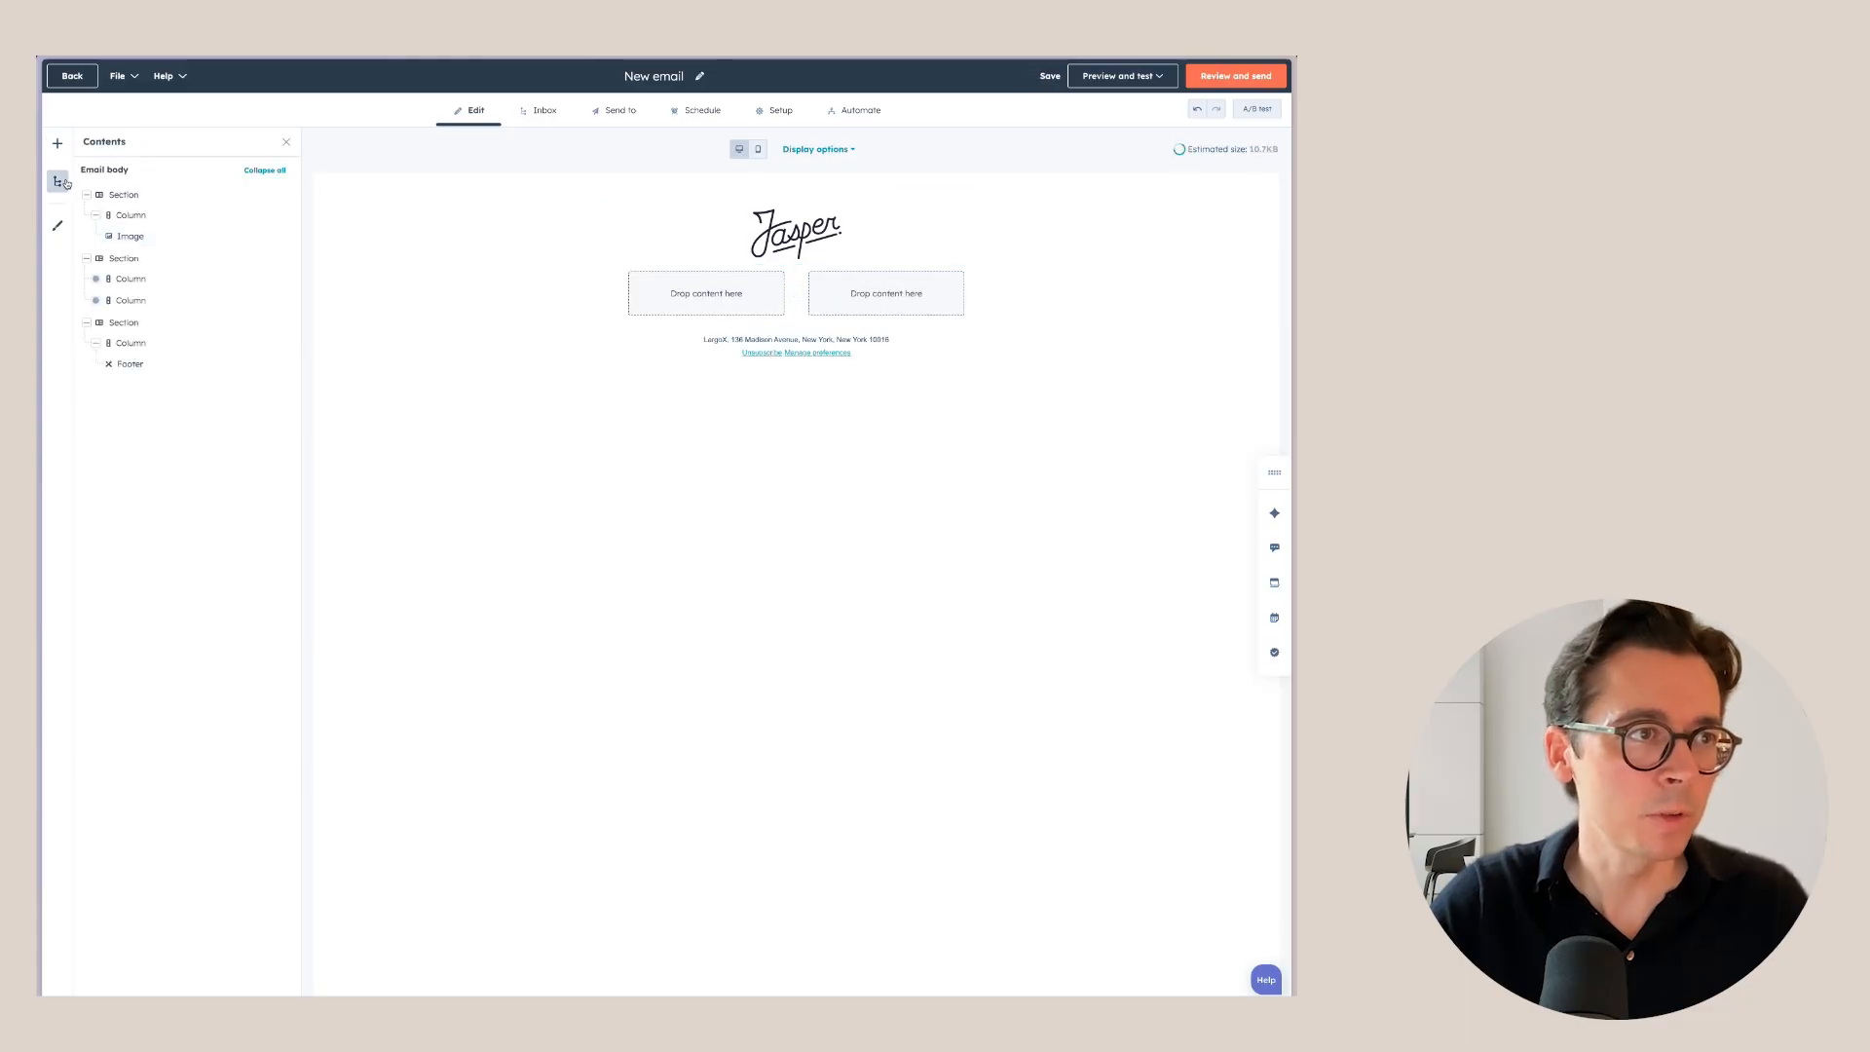
Place an image block with a luxury house photo in the left column.
click(58, 144)
drag(110, 283, 709, 296)
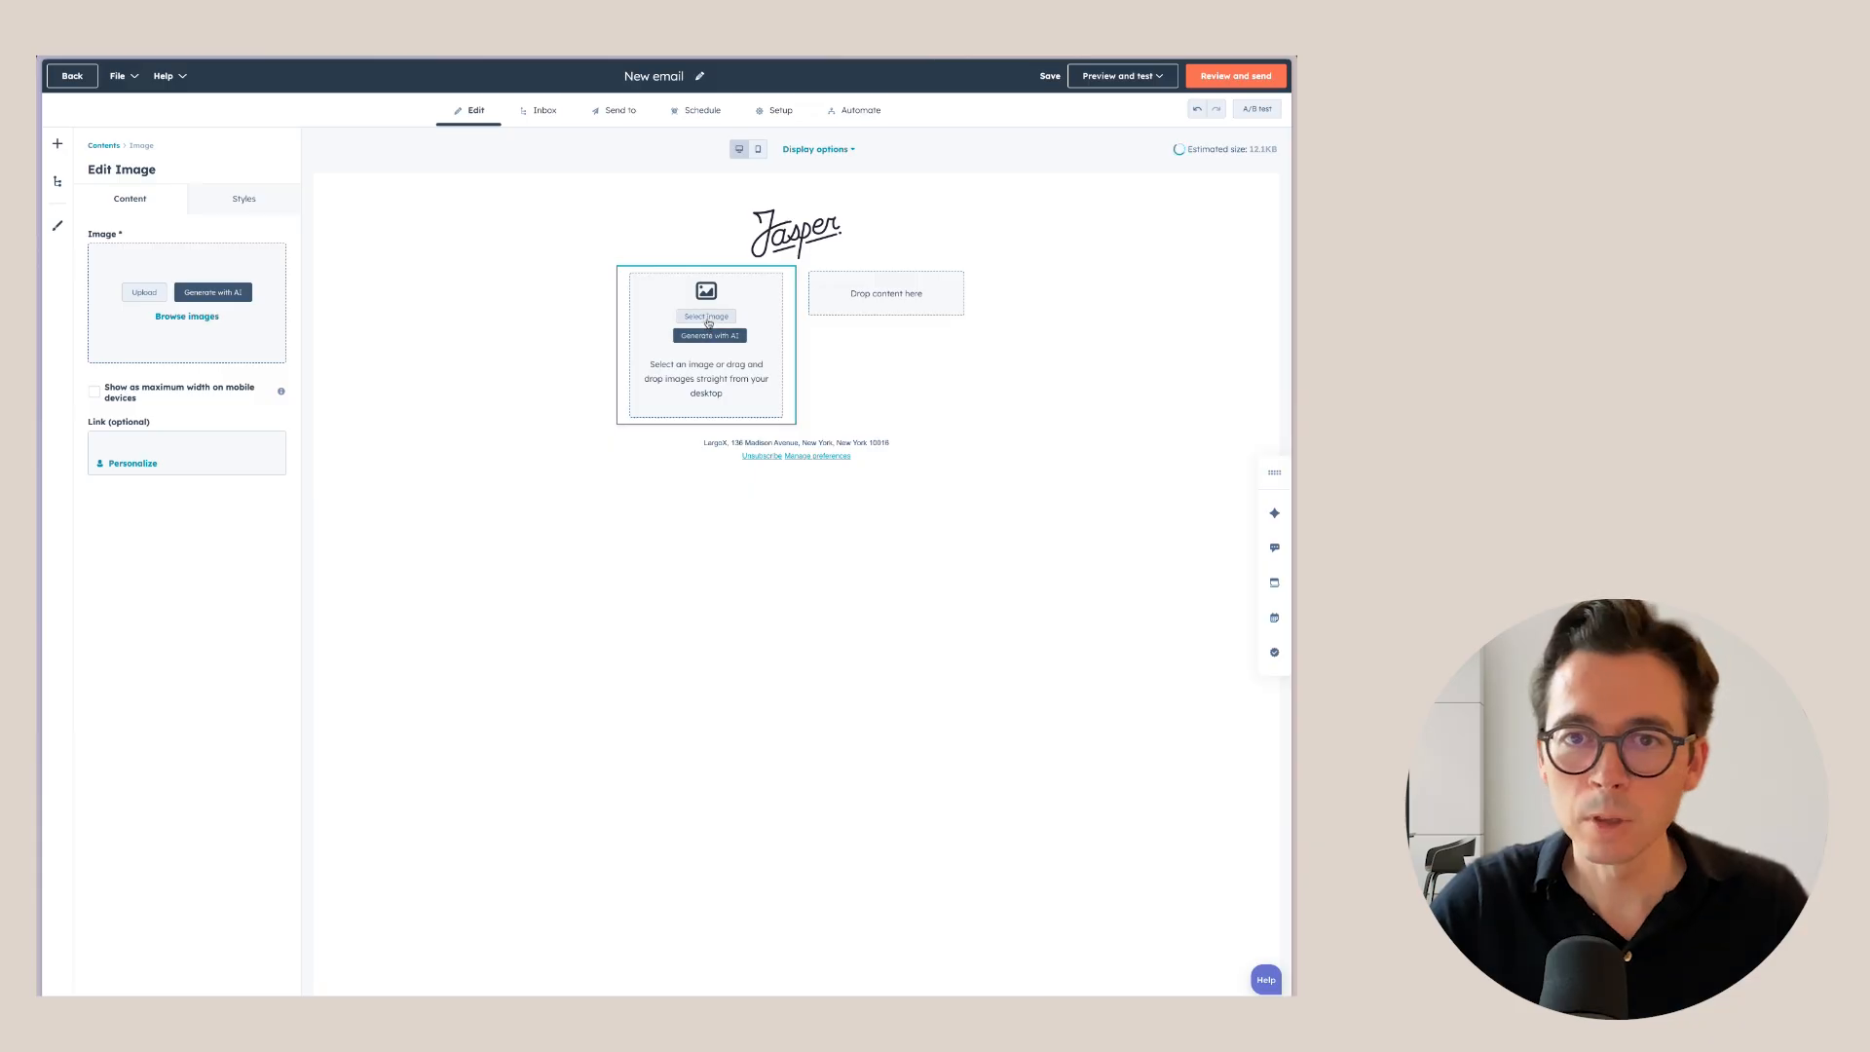
click(706, 317)
click(1083, 226)
click(103, 146)
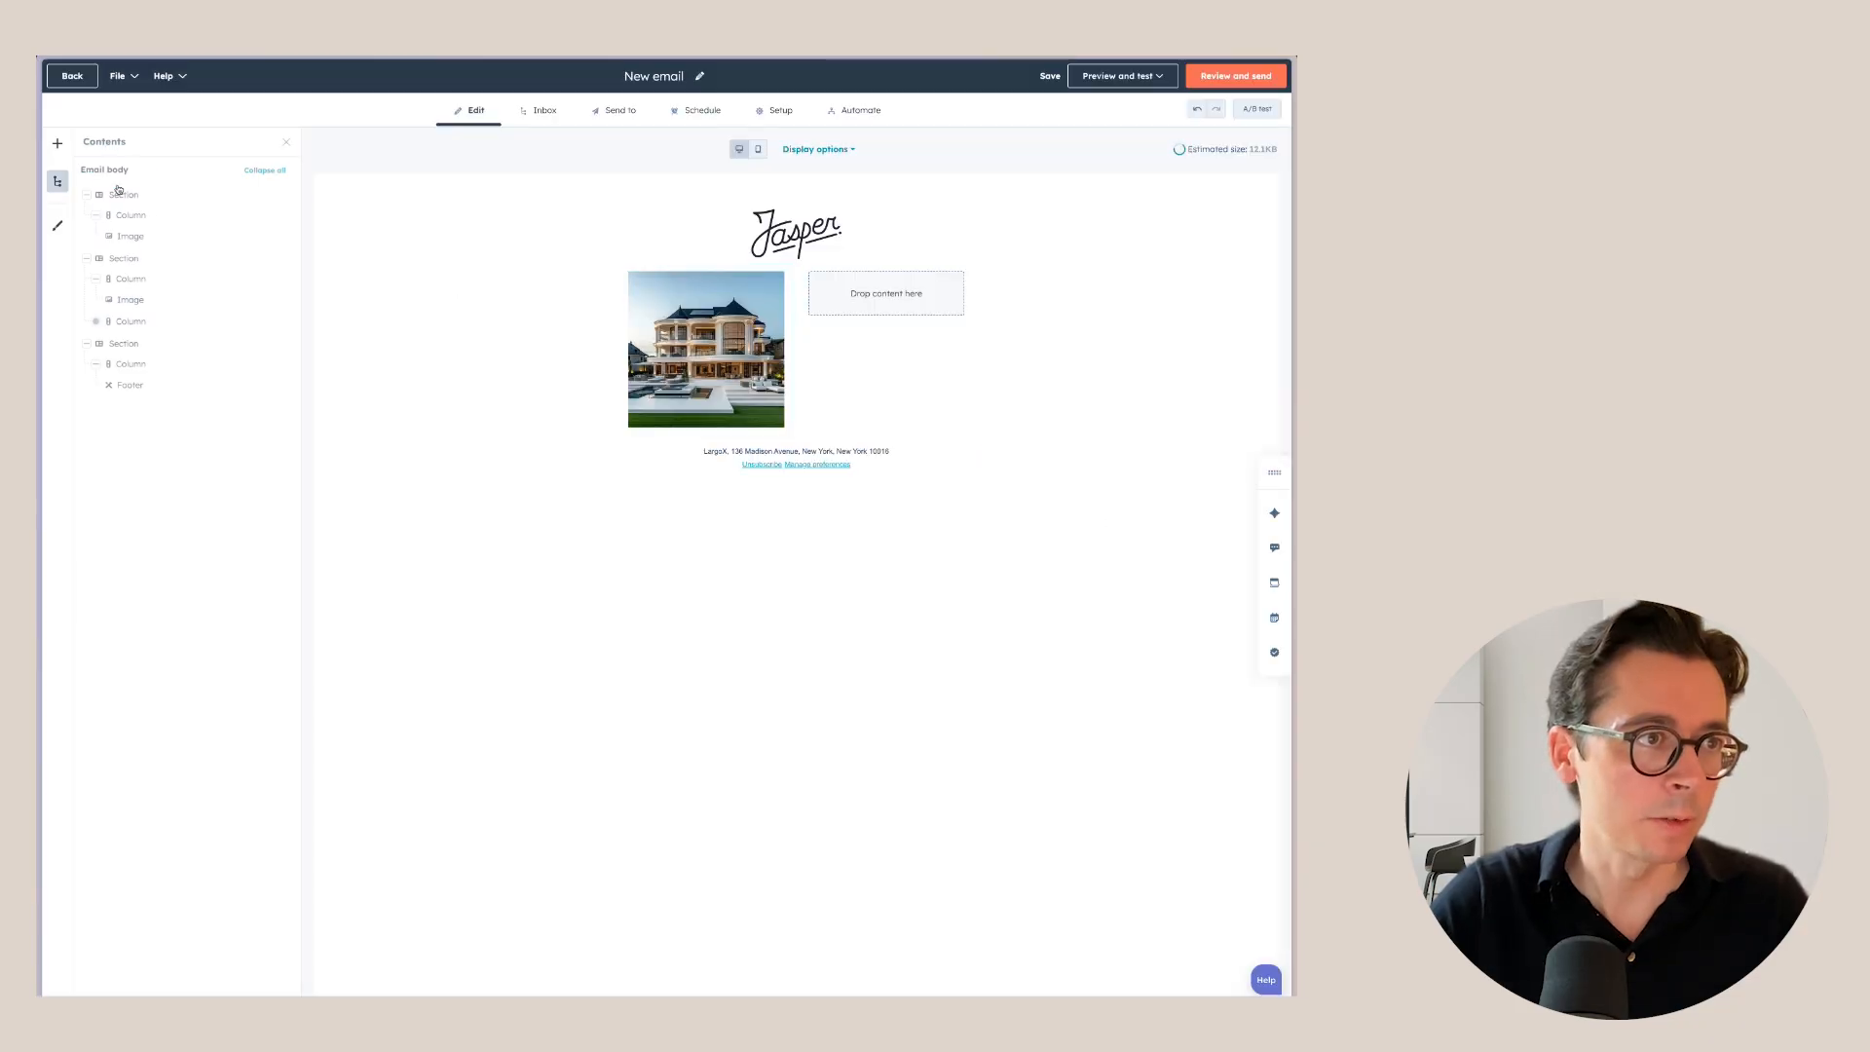
click(880, 285)
Put the poolside mansion photo in the right column, then preview the email on mobile.
click(57, 143)
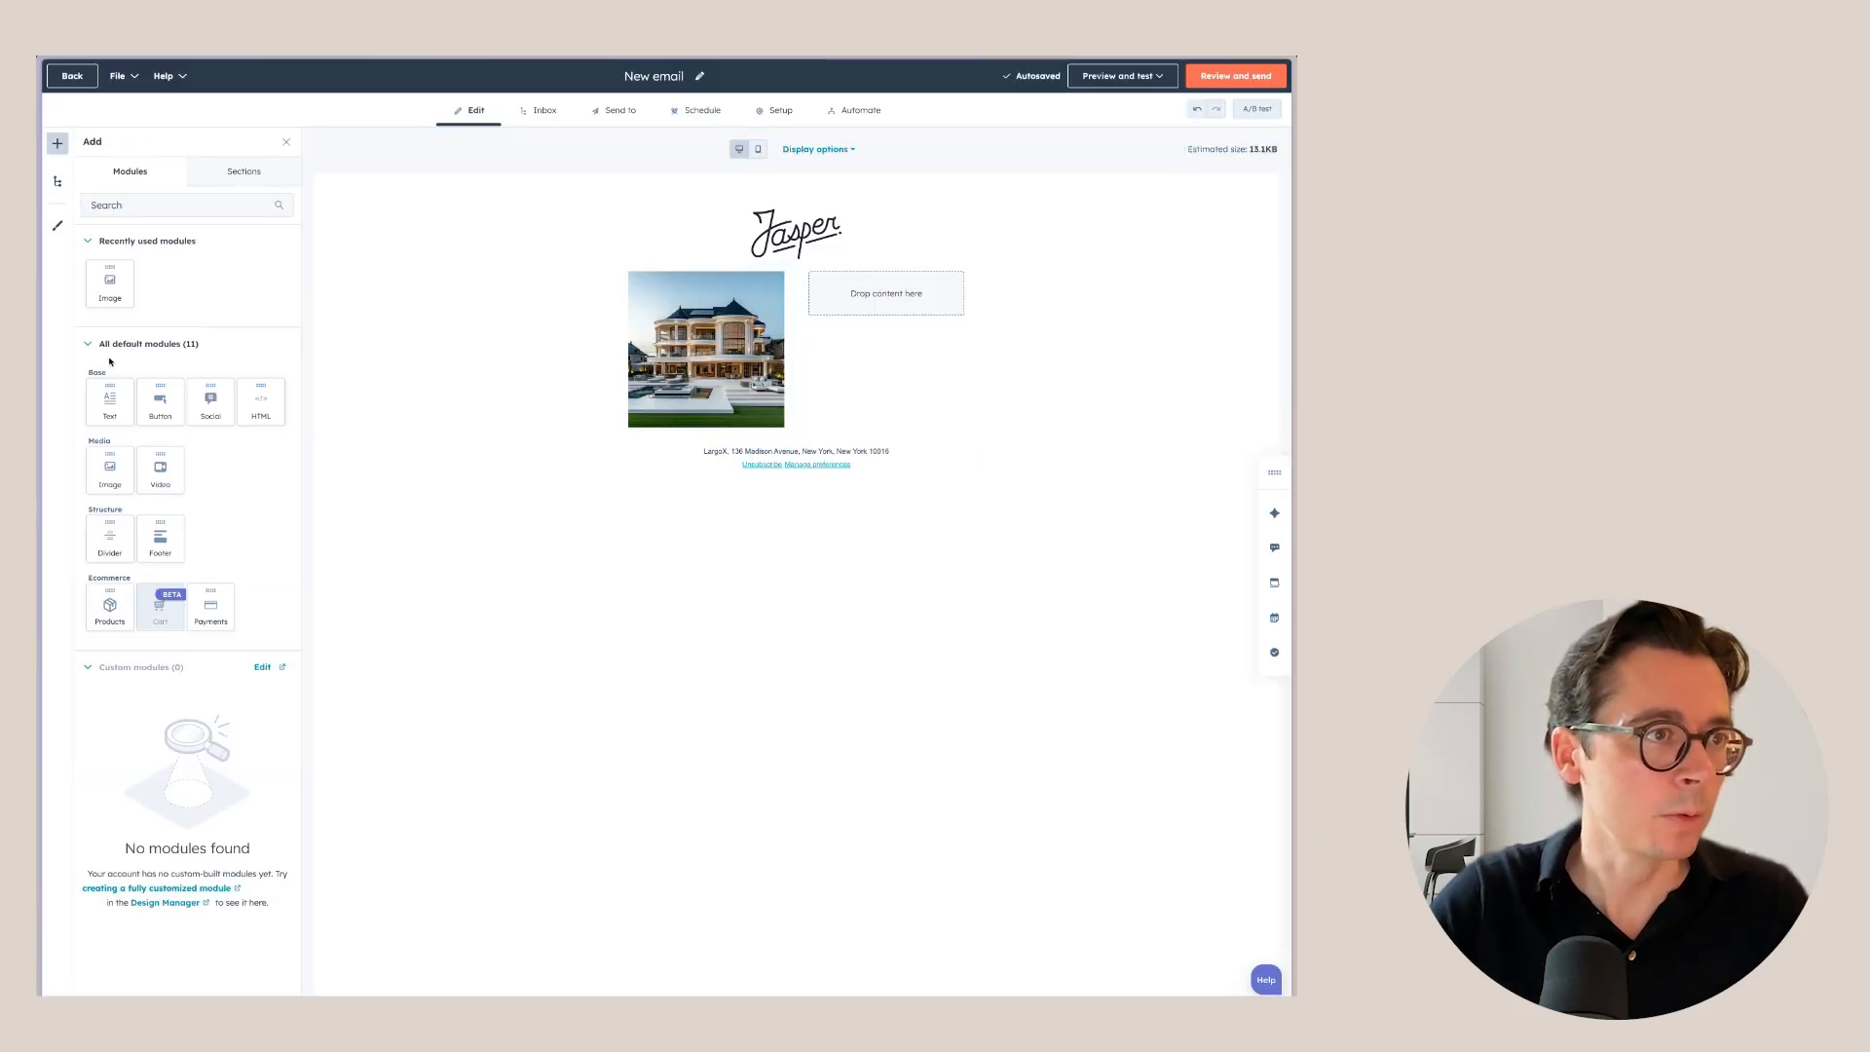
drag(110, 282, 851, 285)
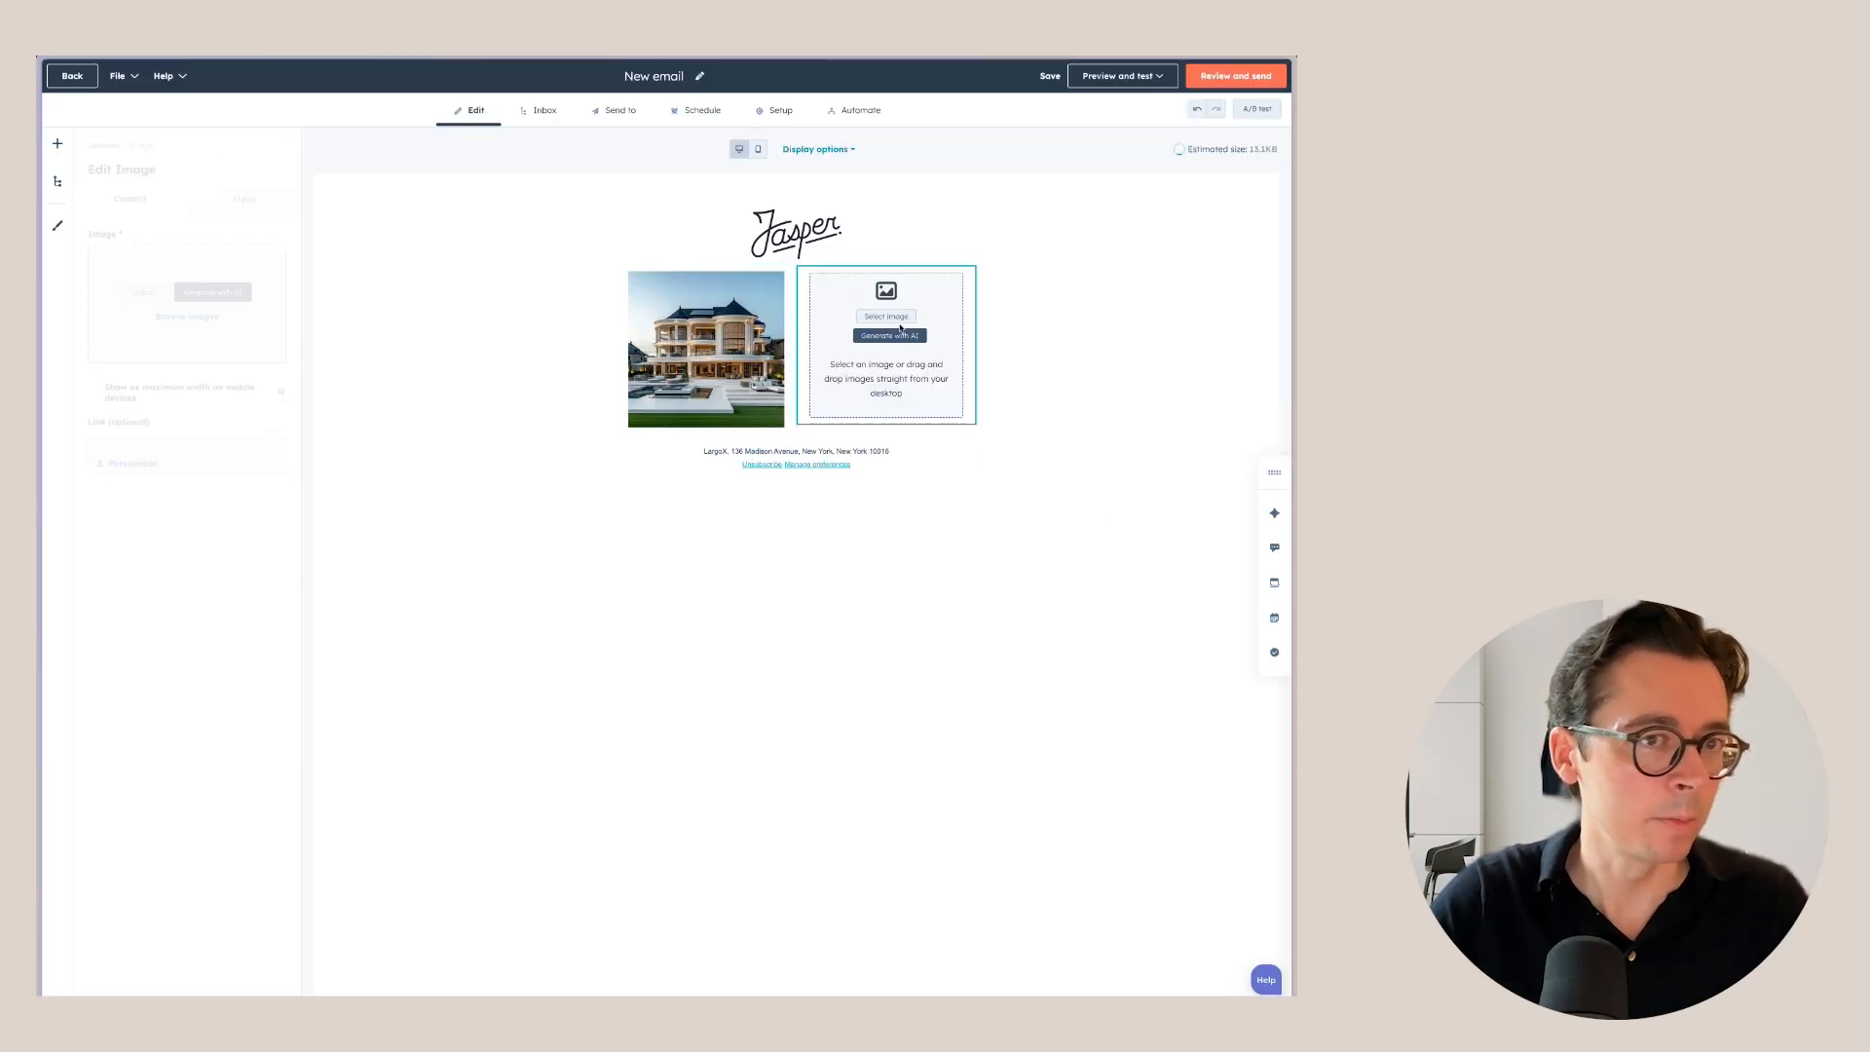
click(187, 316)
click(1077, 280)
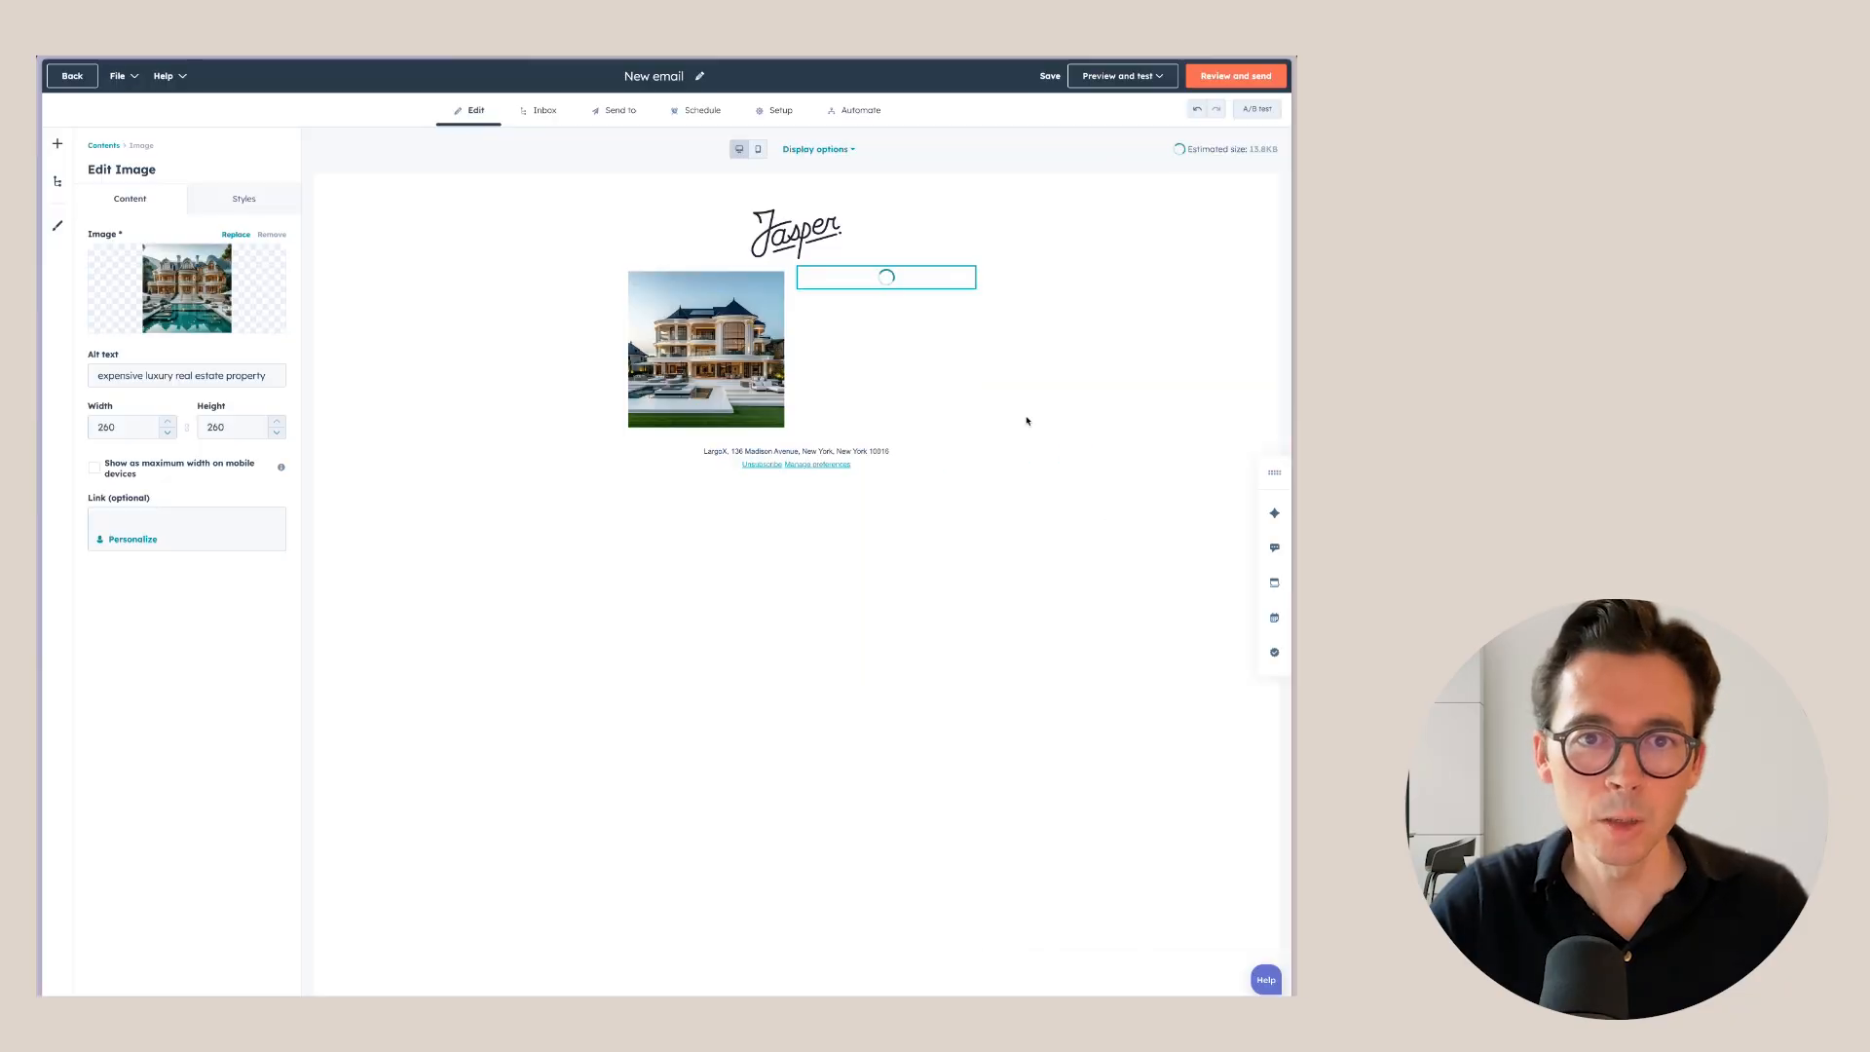
click(1027, 546)
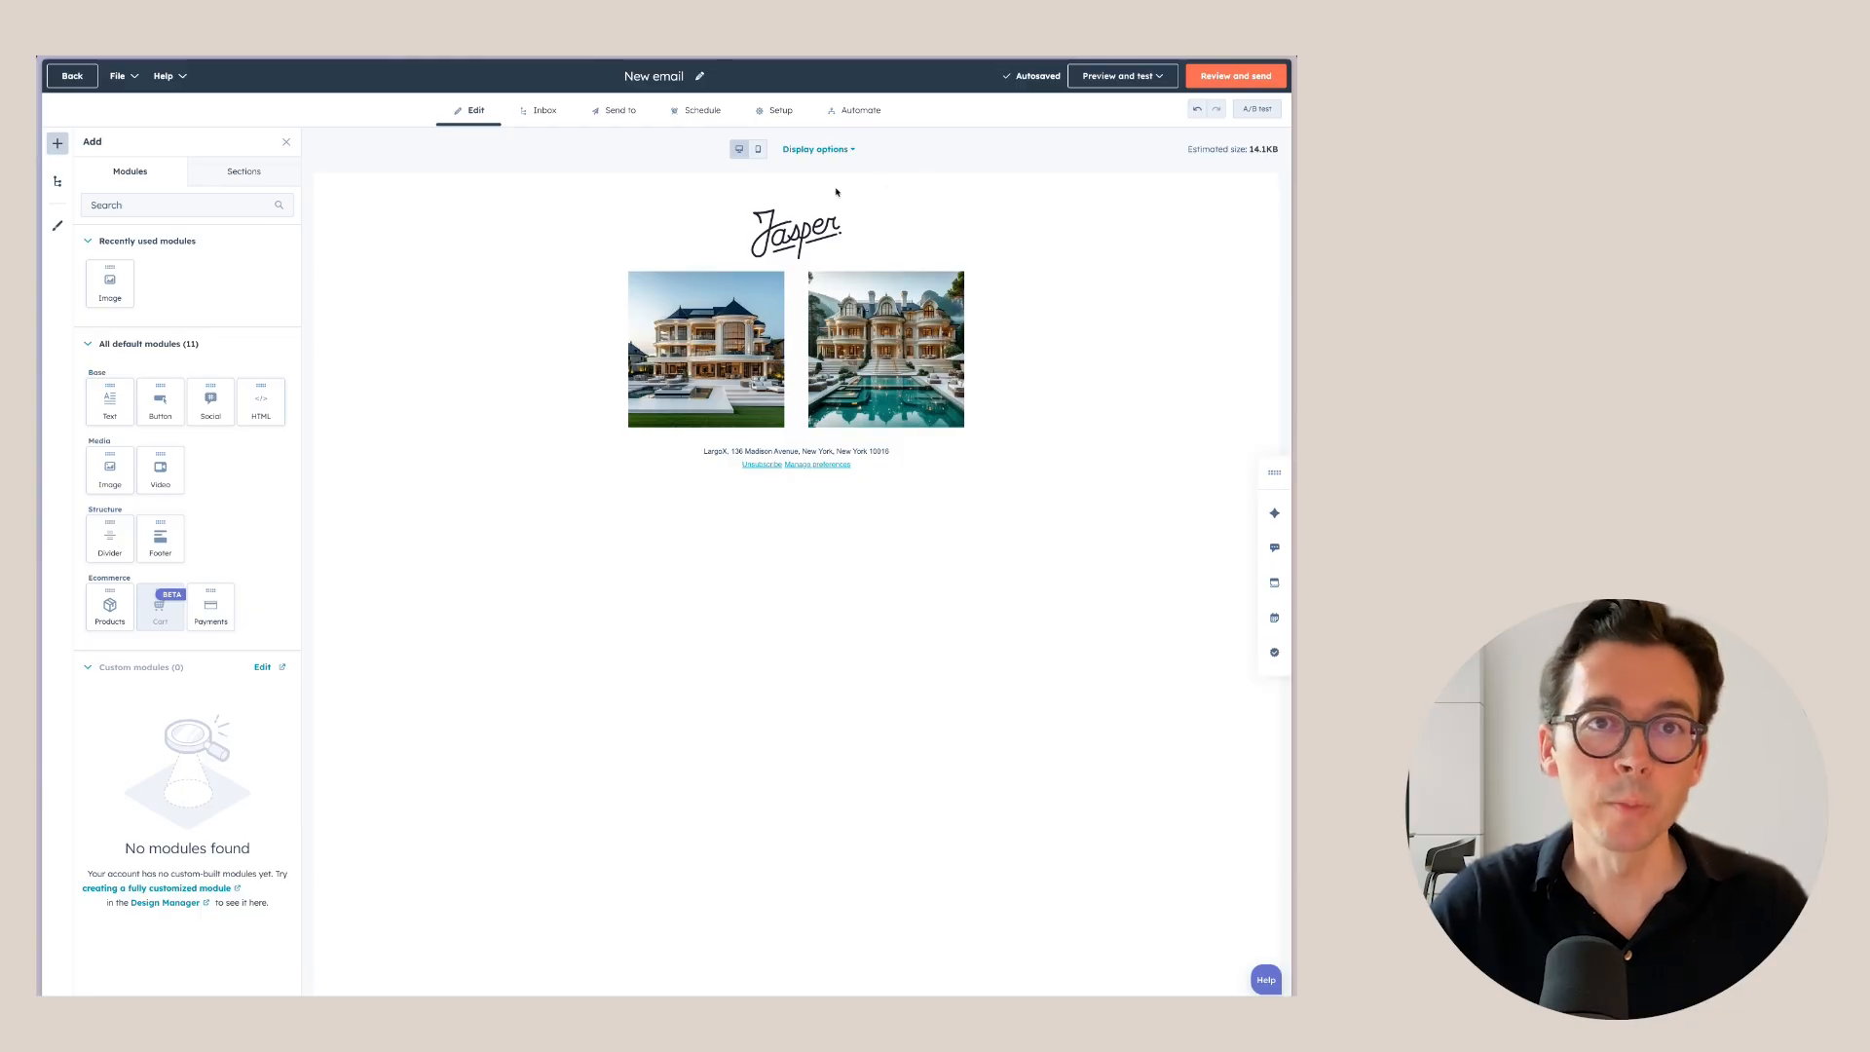
click(759, 151)
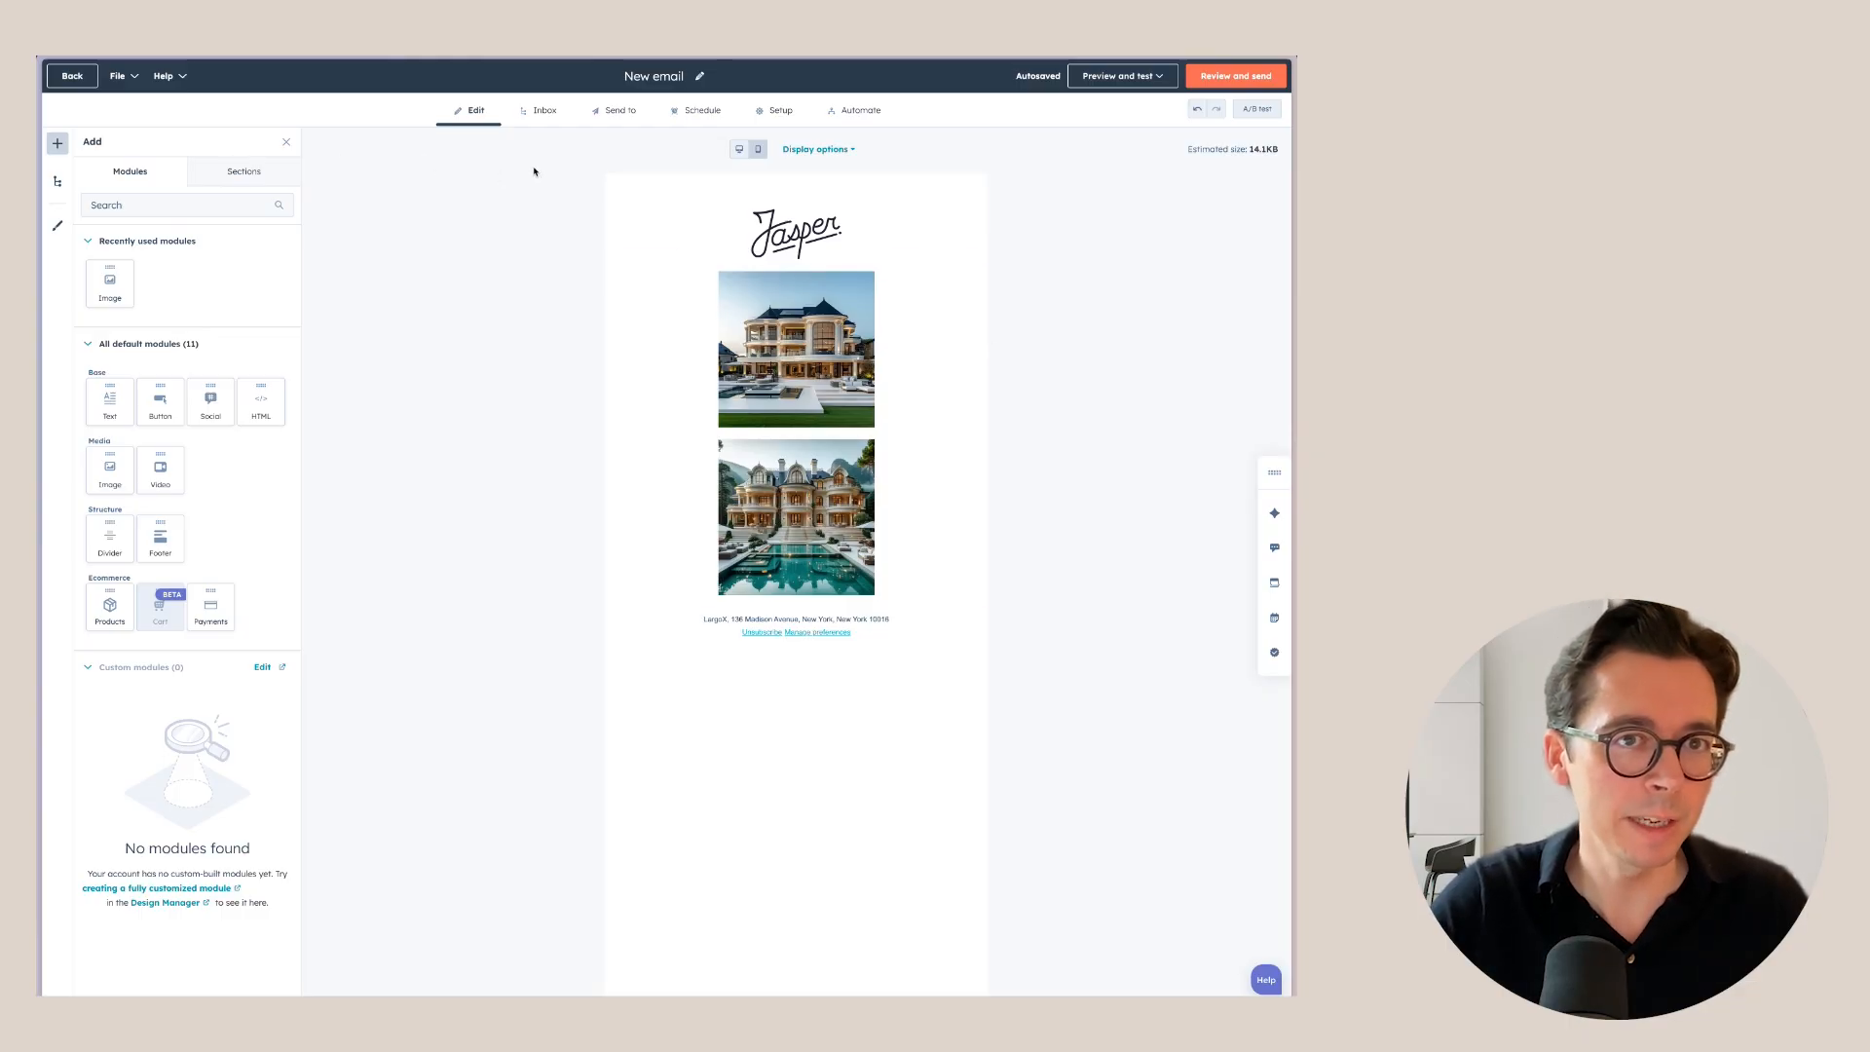
Return to the desktop preview and delete the row of two house images.
click(739, 149)
mouse_move(546, 321)
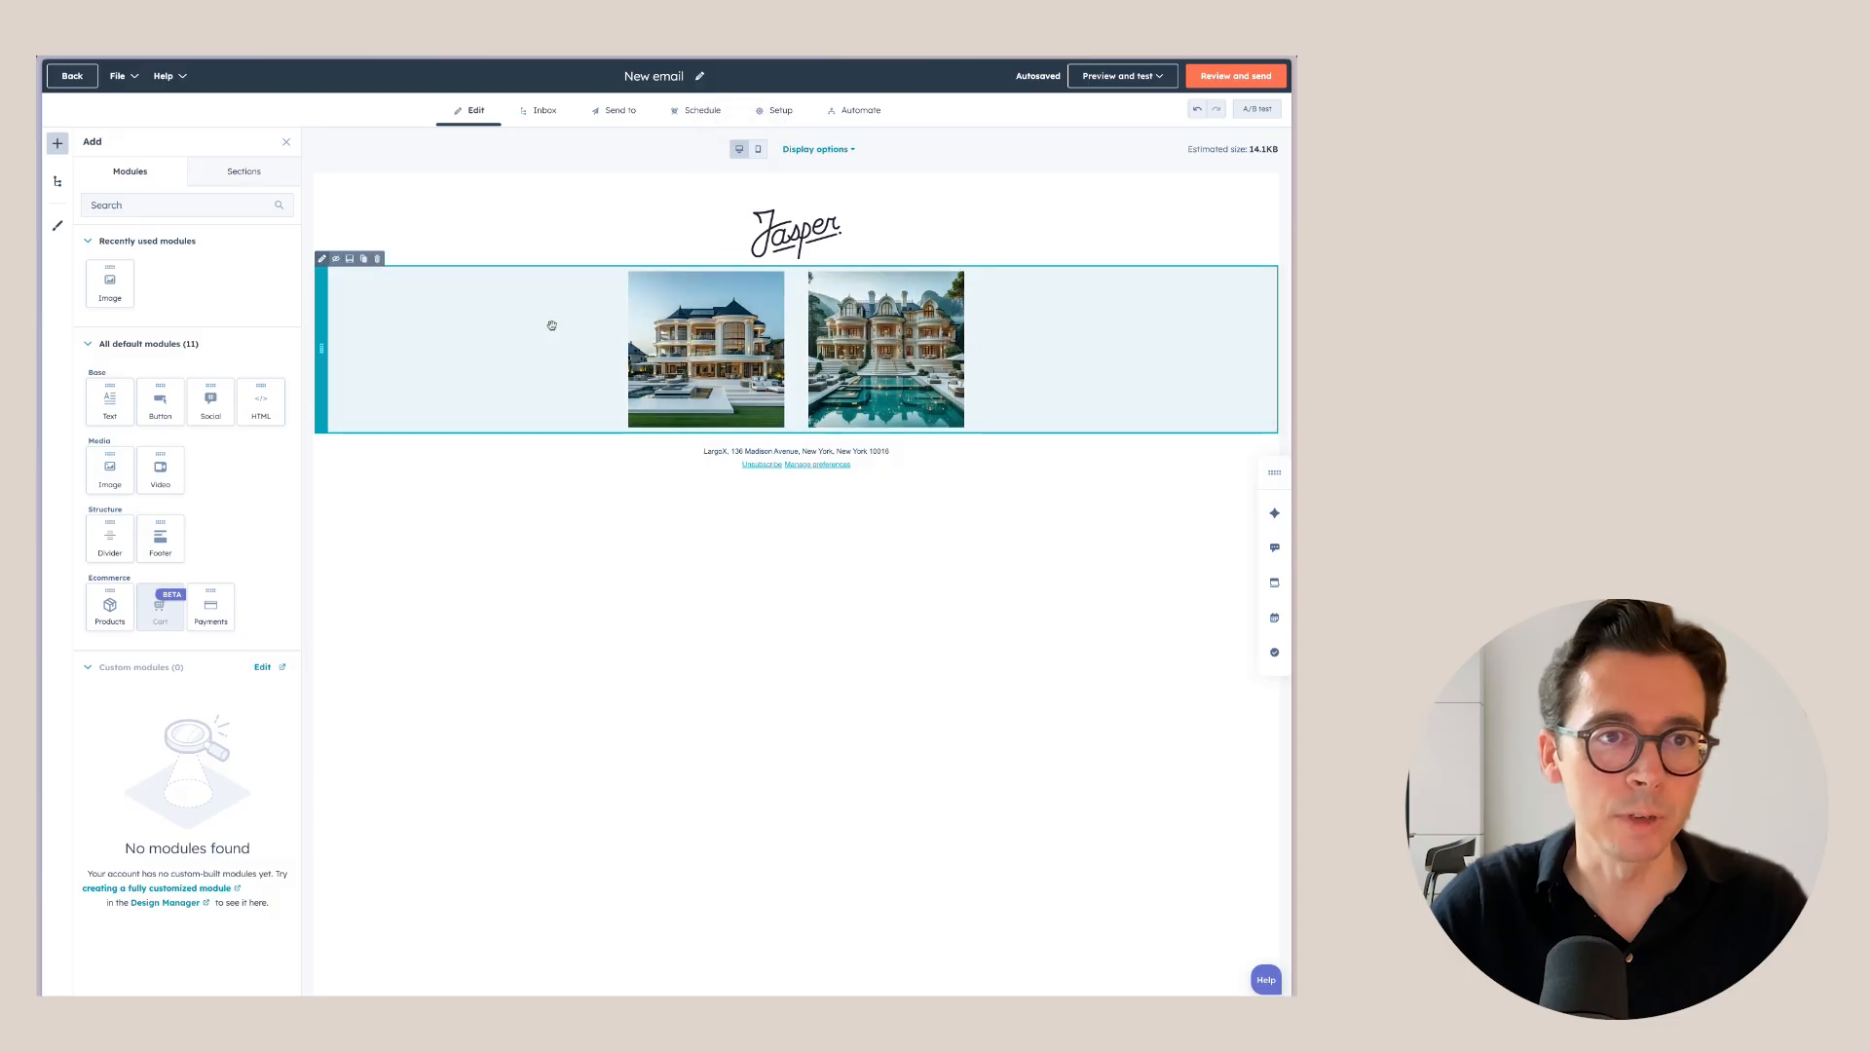
click(377, 260)
Add a one-column section with a text block below the logo and clear its sample text.
click(243, 171)
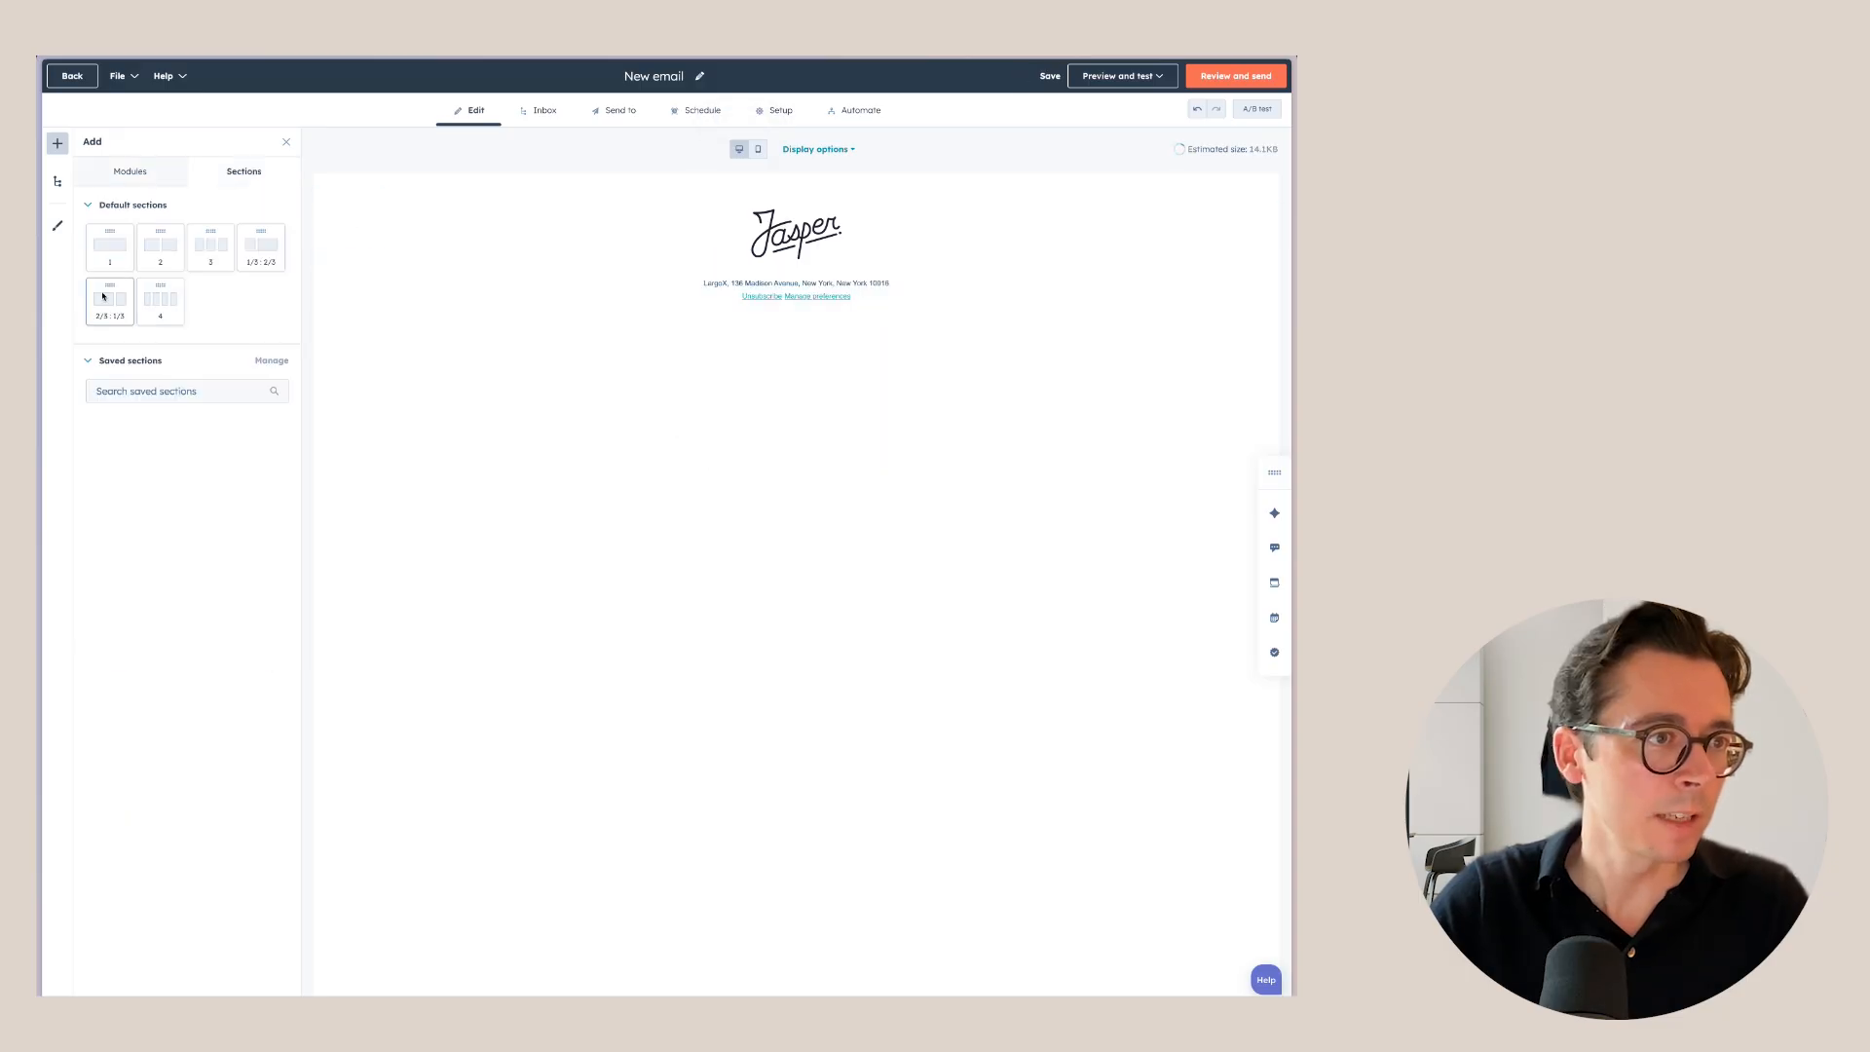
drag(110, 246, 759, 255)
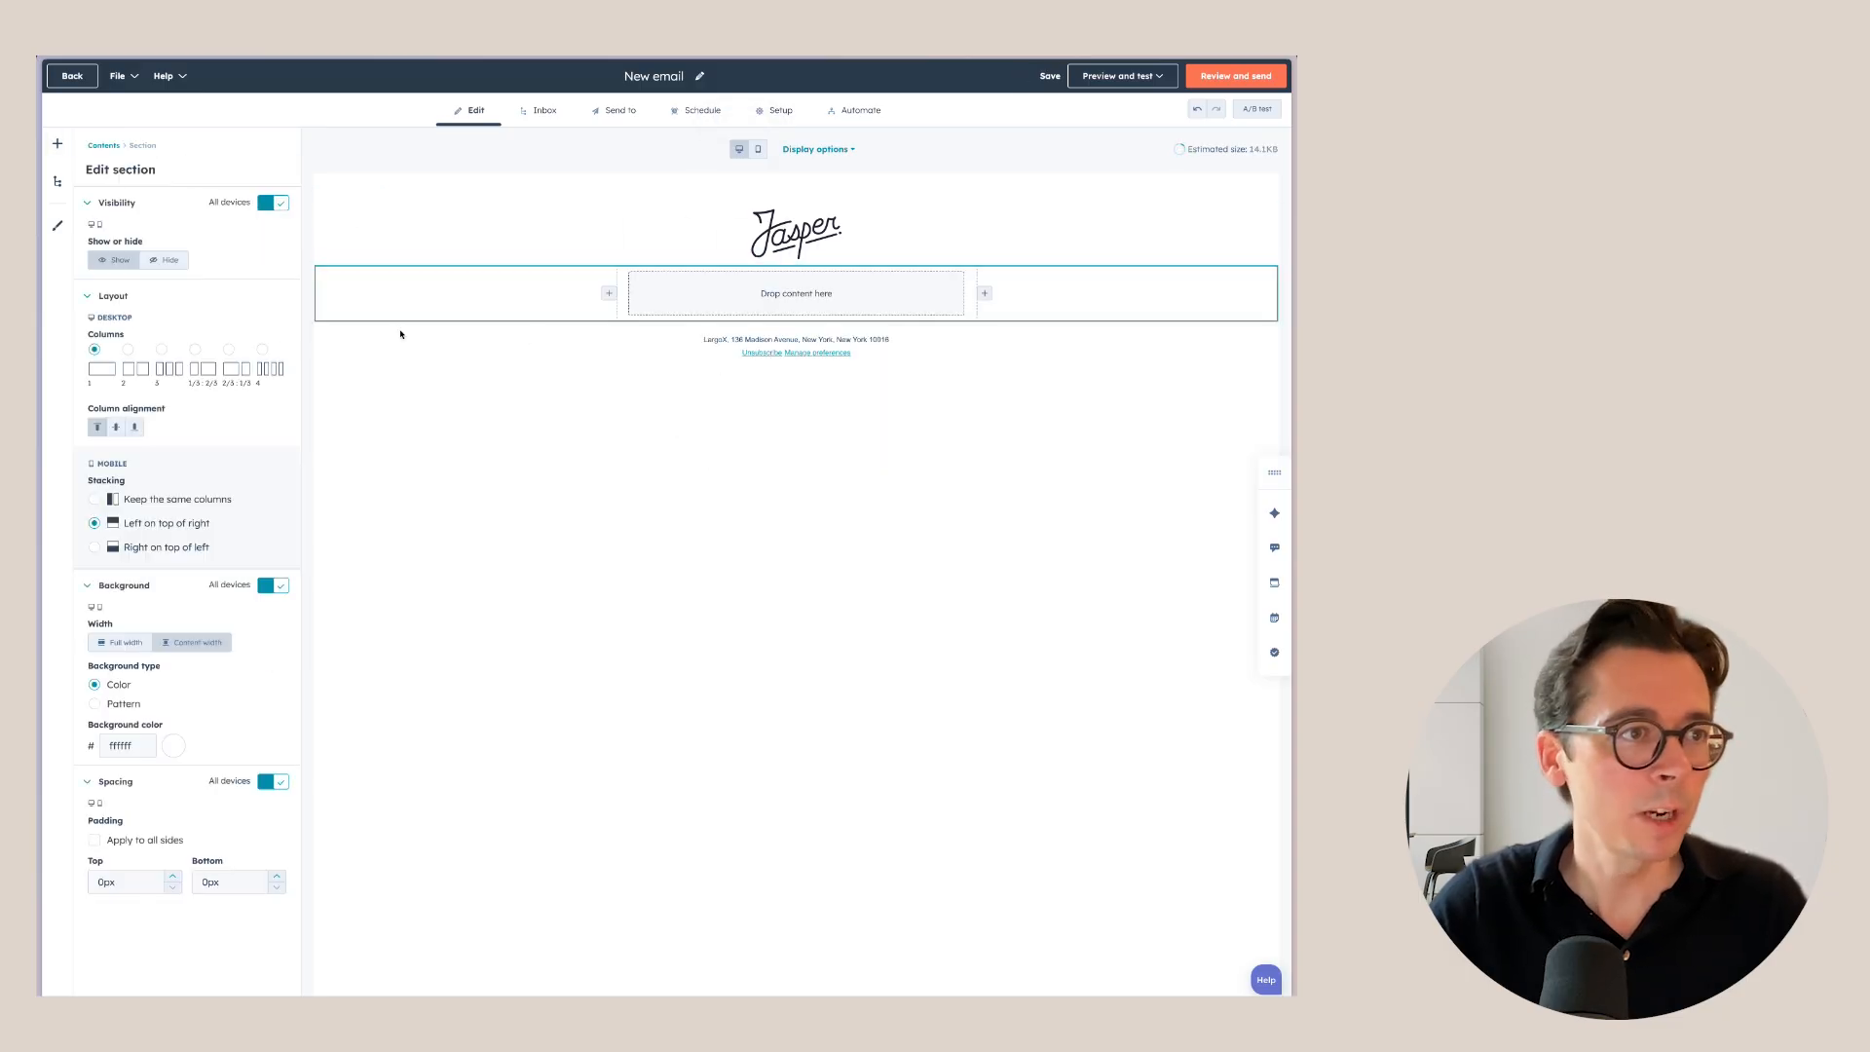
click(58, 143)
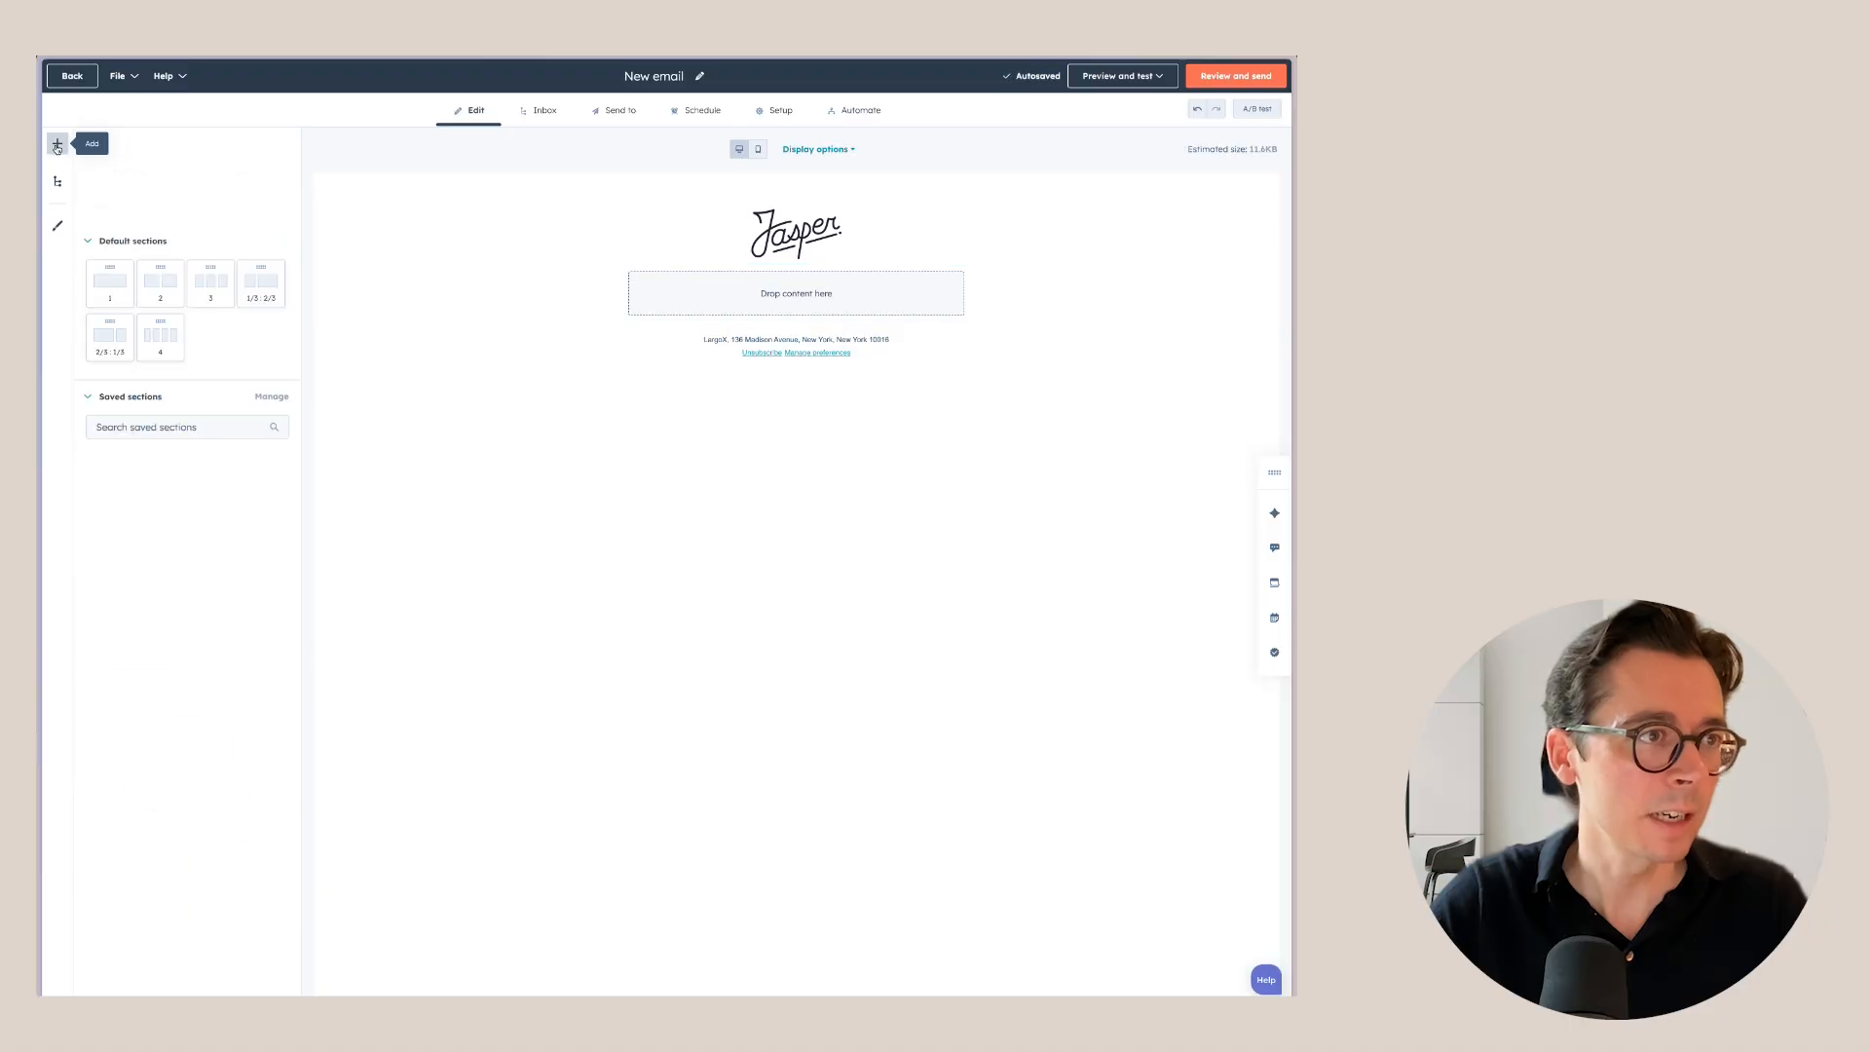
drag(112, 397, 769, 314)
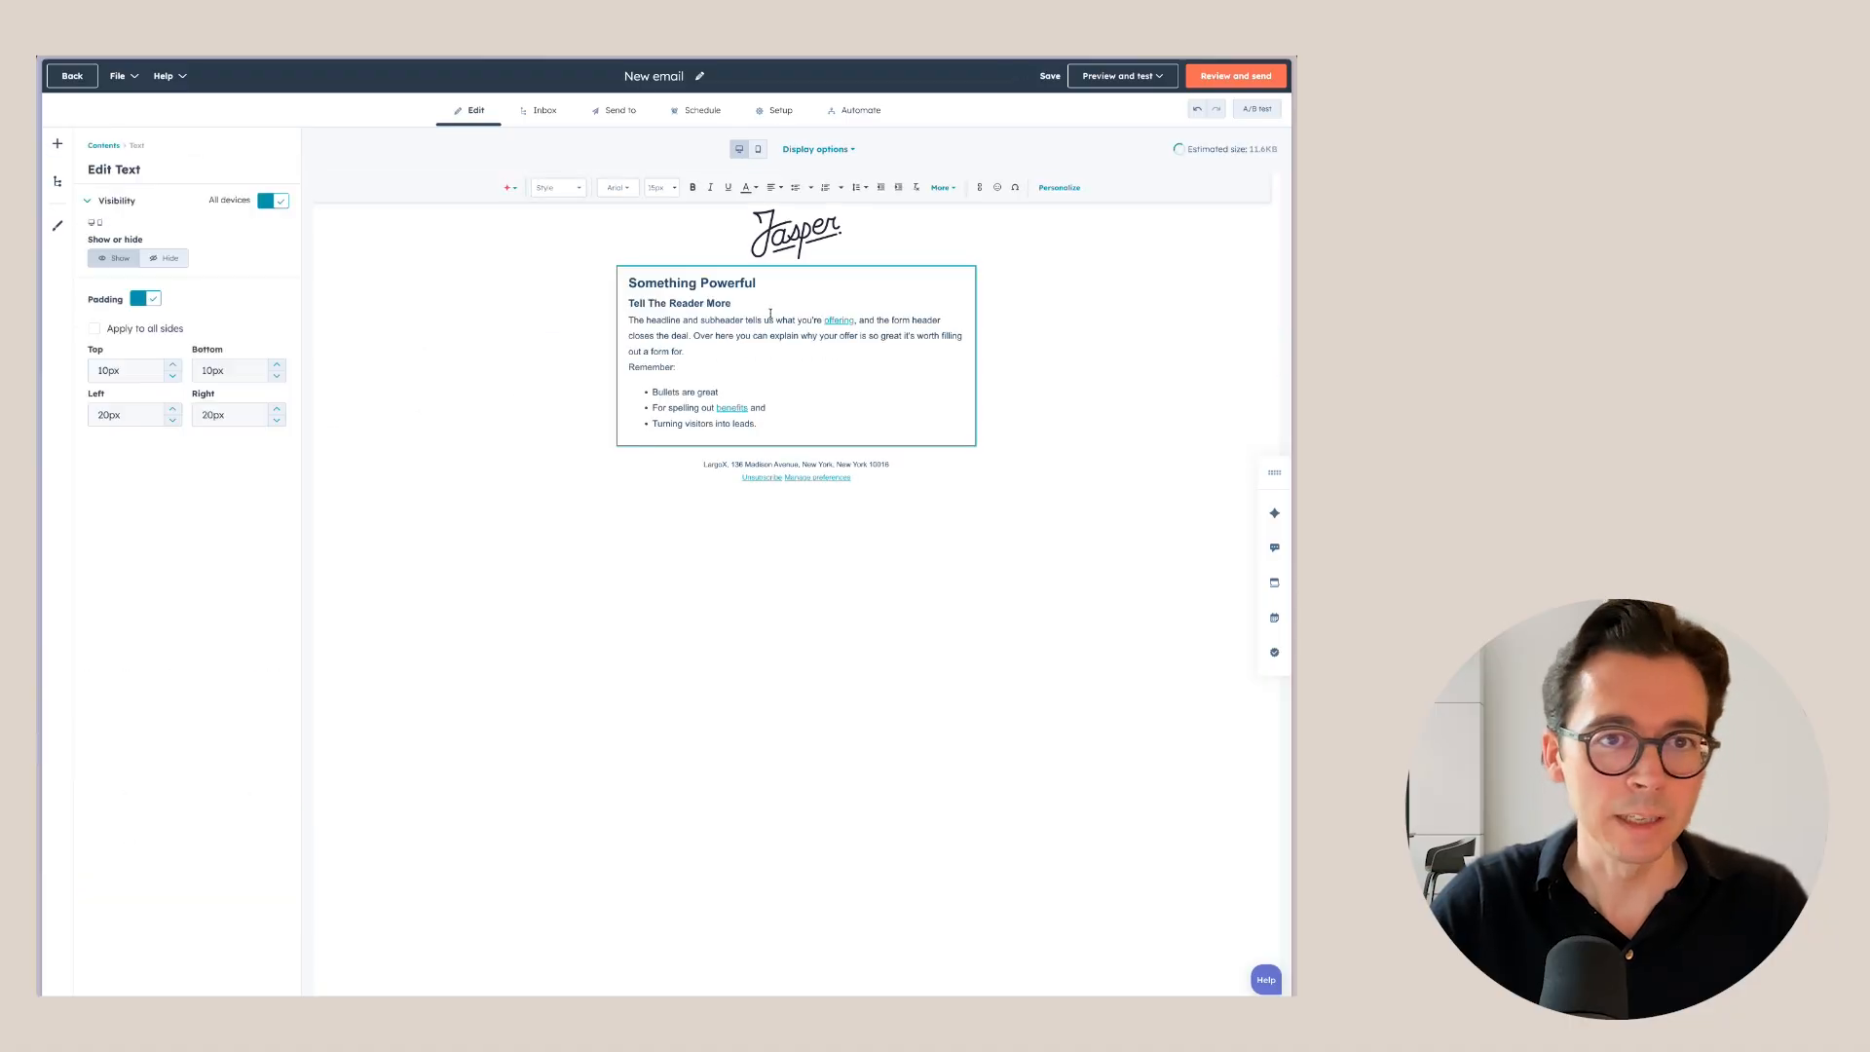
drag(797, 422, 610, 276)
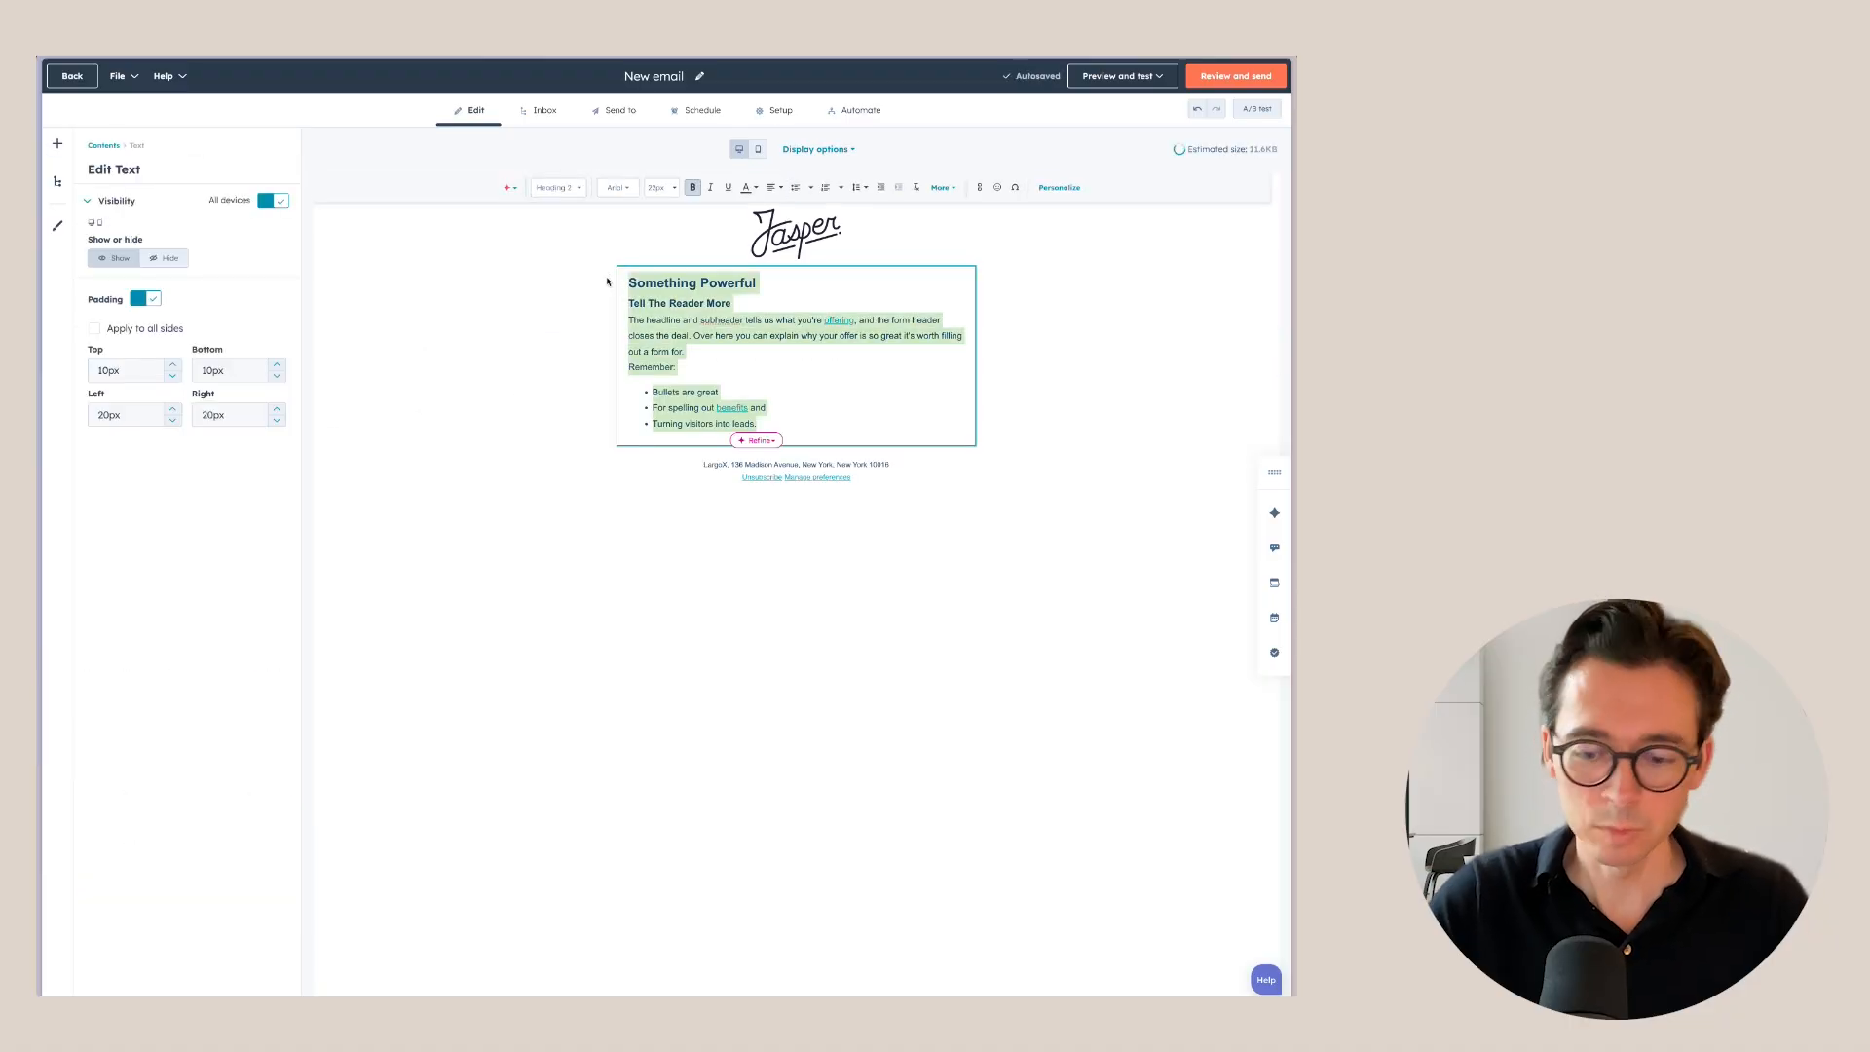
key(BackSpace)
key(BackSpace)
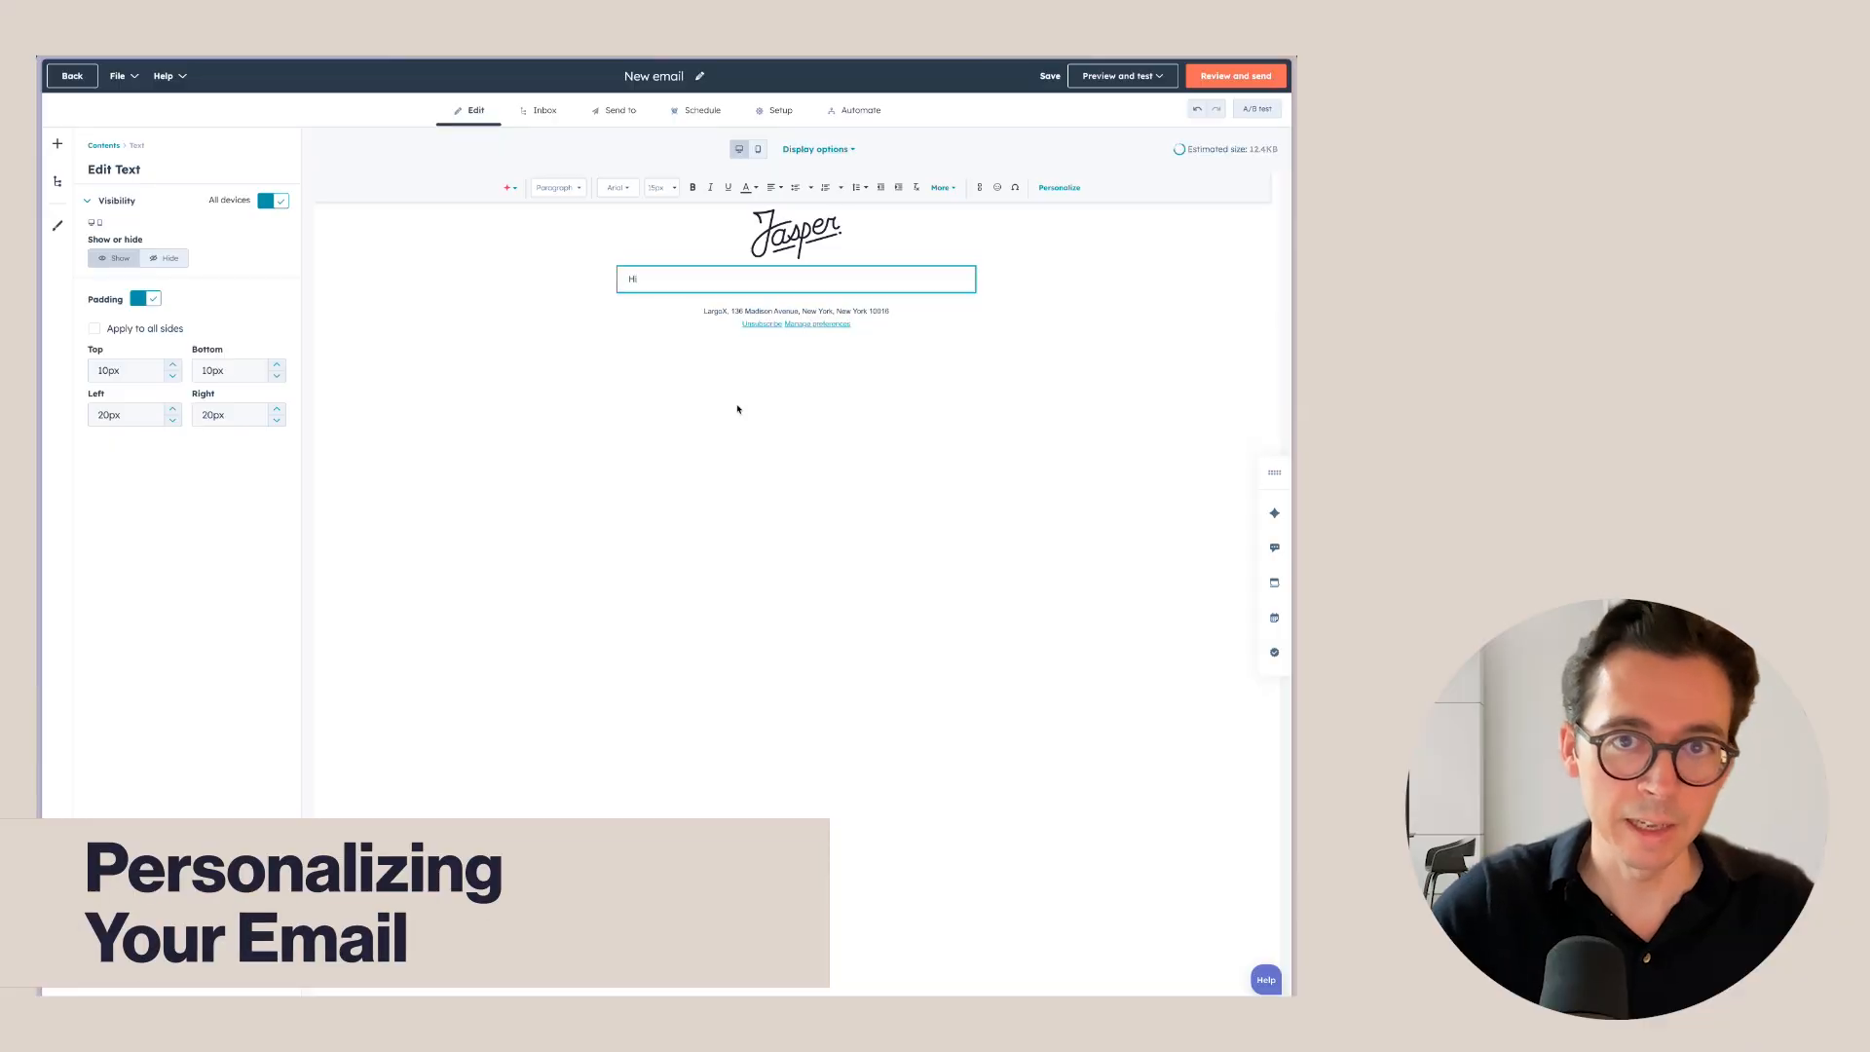
Insert a contact First Name token after 'Hi', with 'Friend' as the fallback.
click(1062, 188)
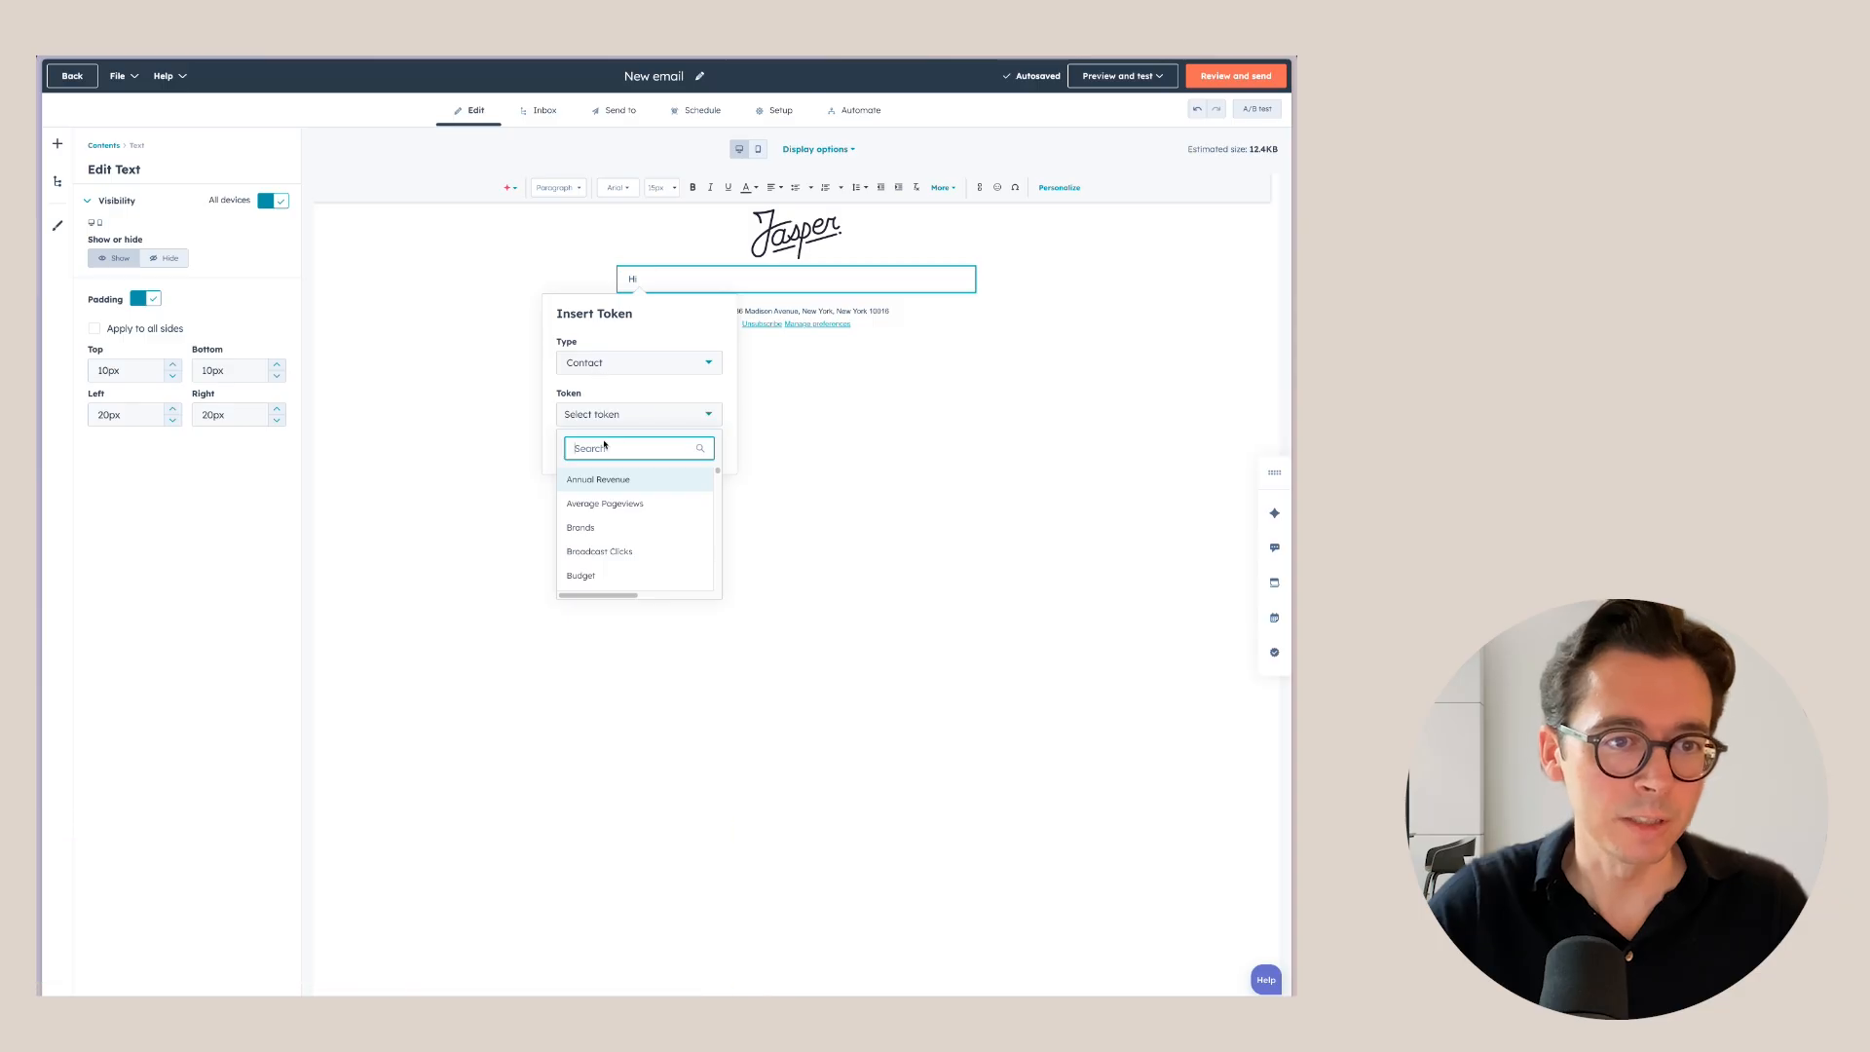
text(first)
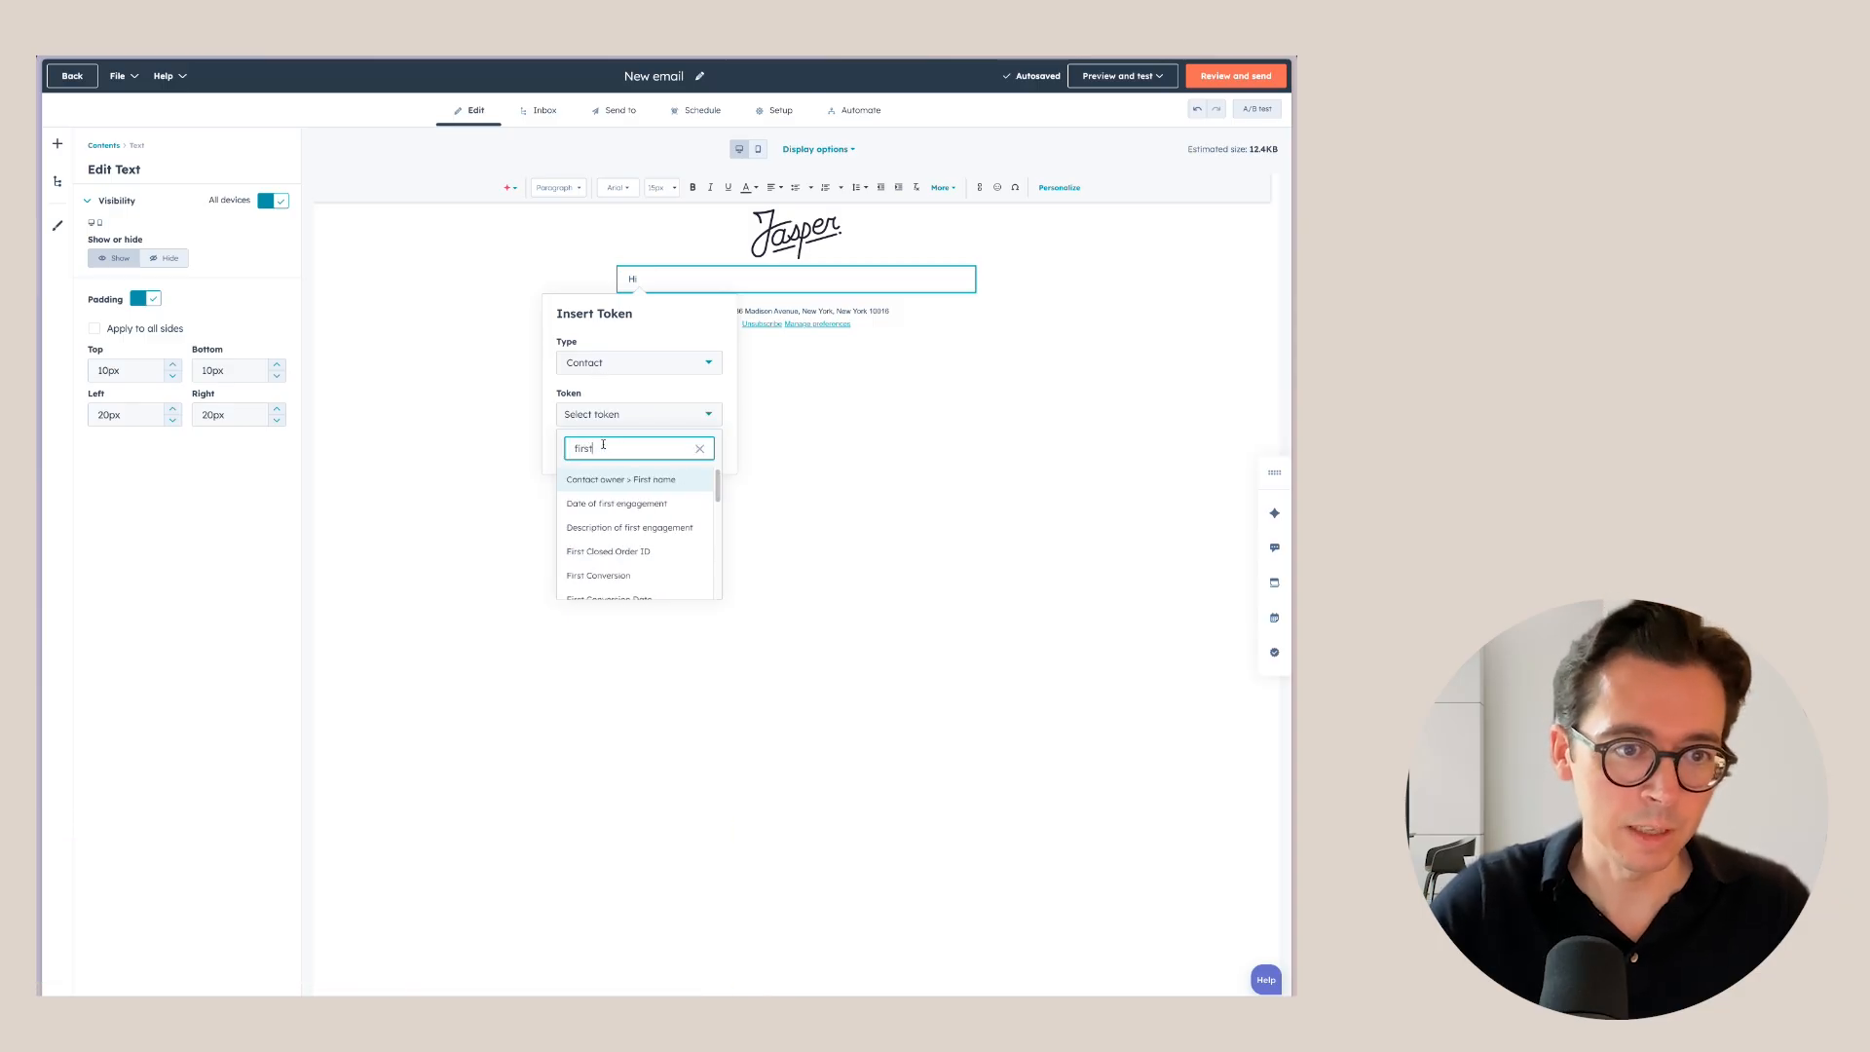
scroll(632, 517, down, 5)
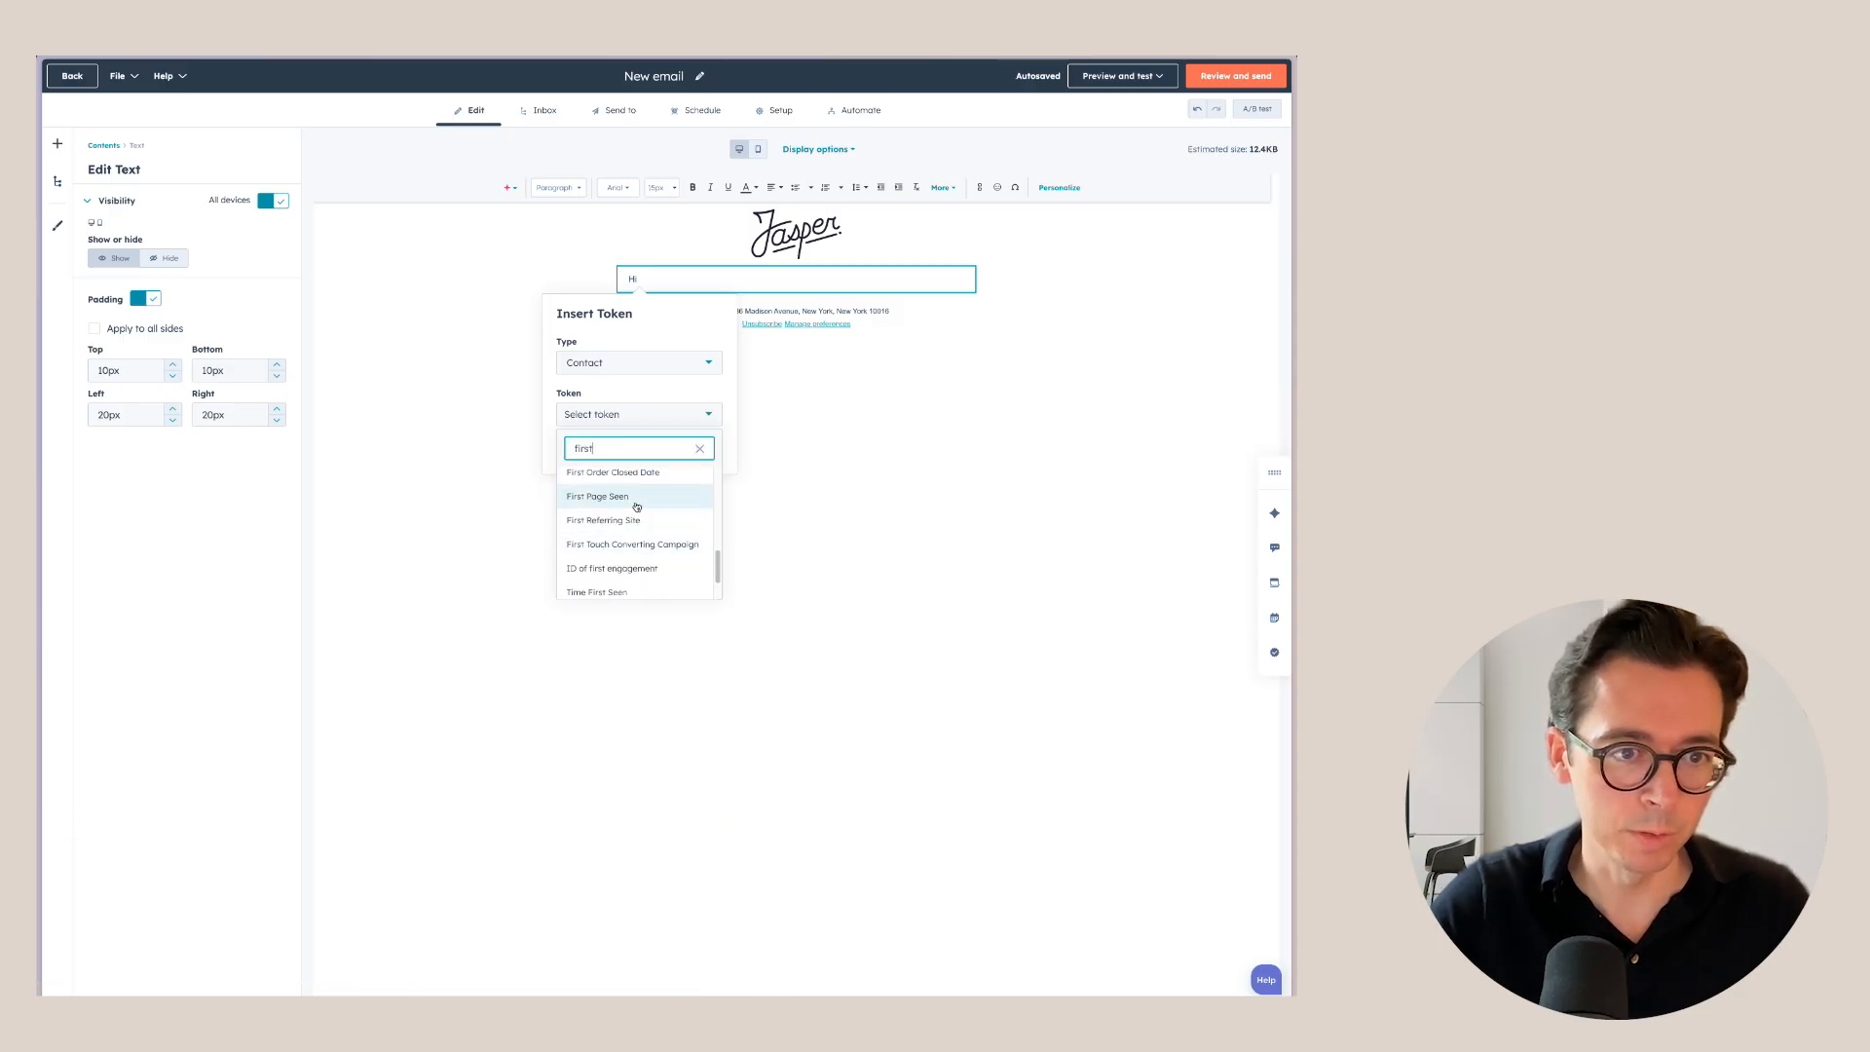
click(627, 487)
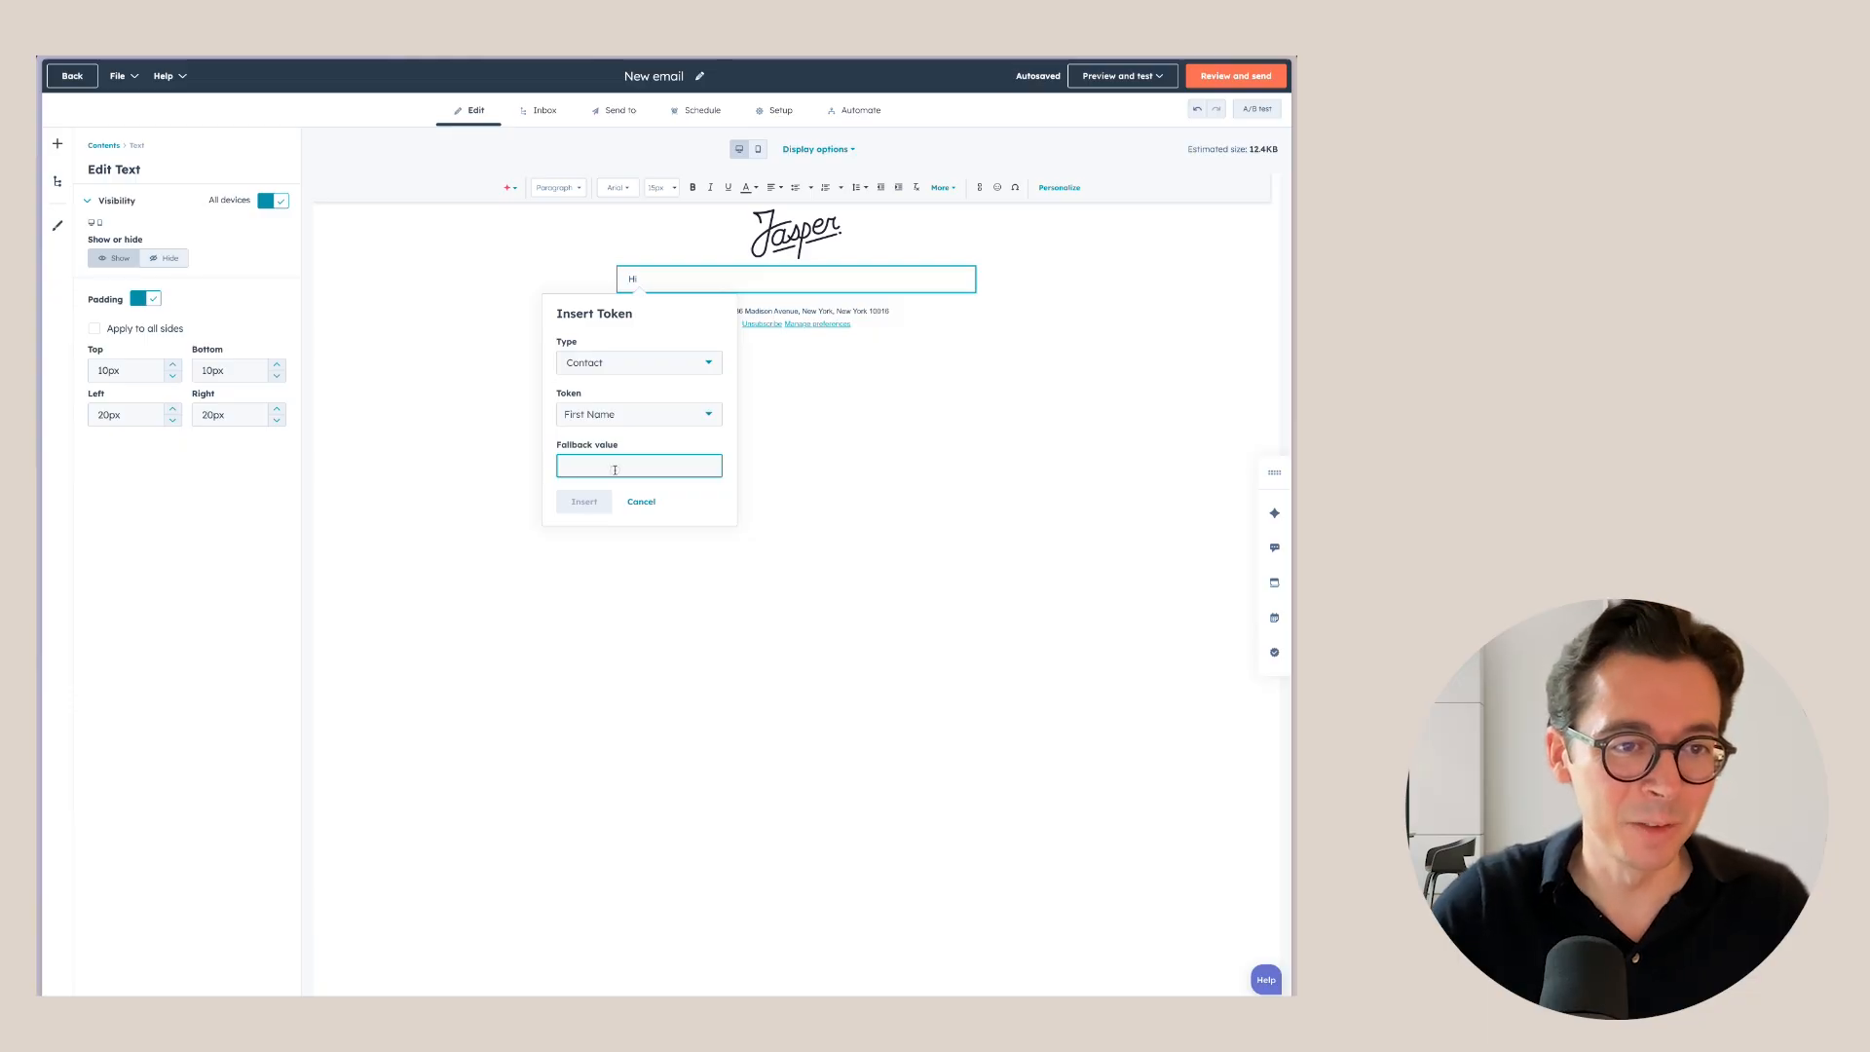
text(Friend)
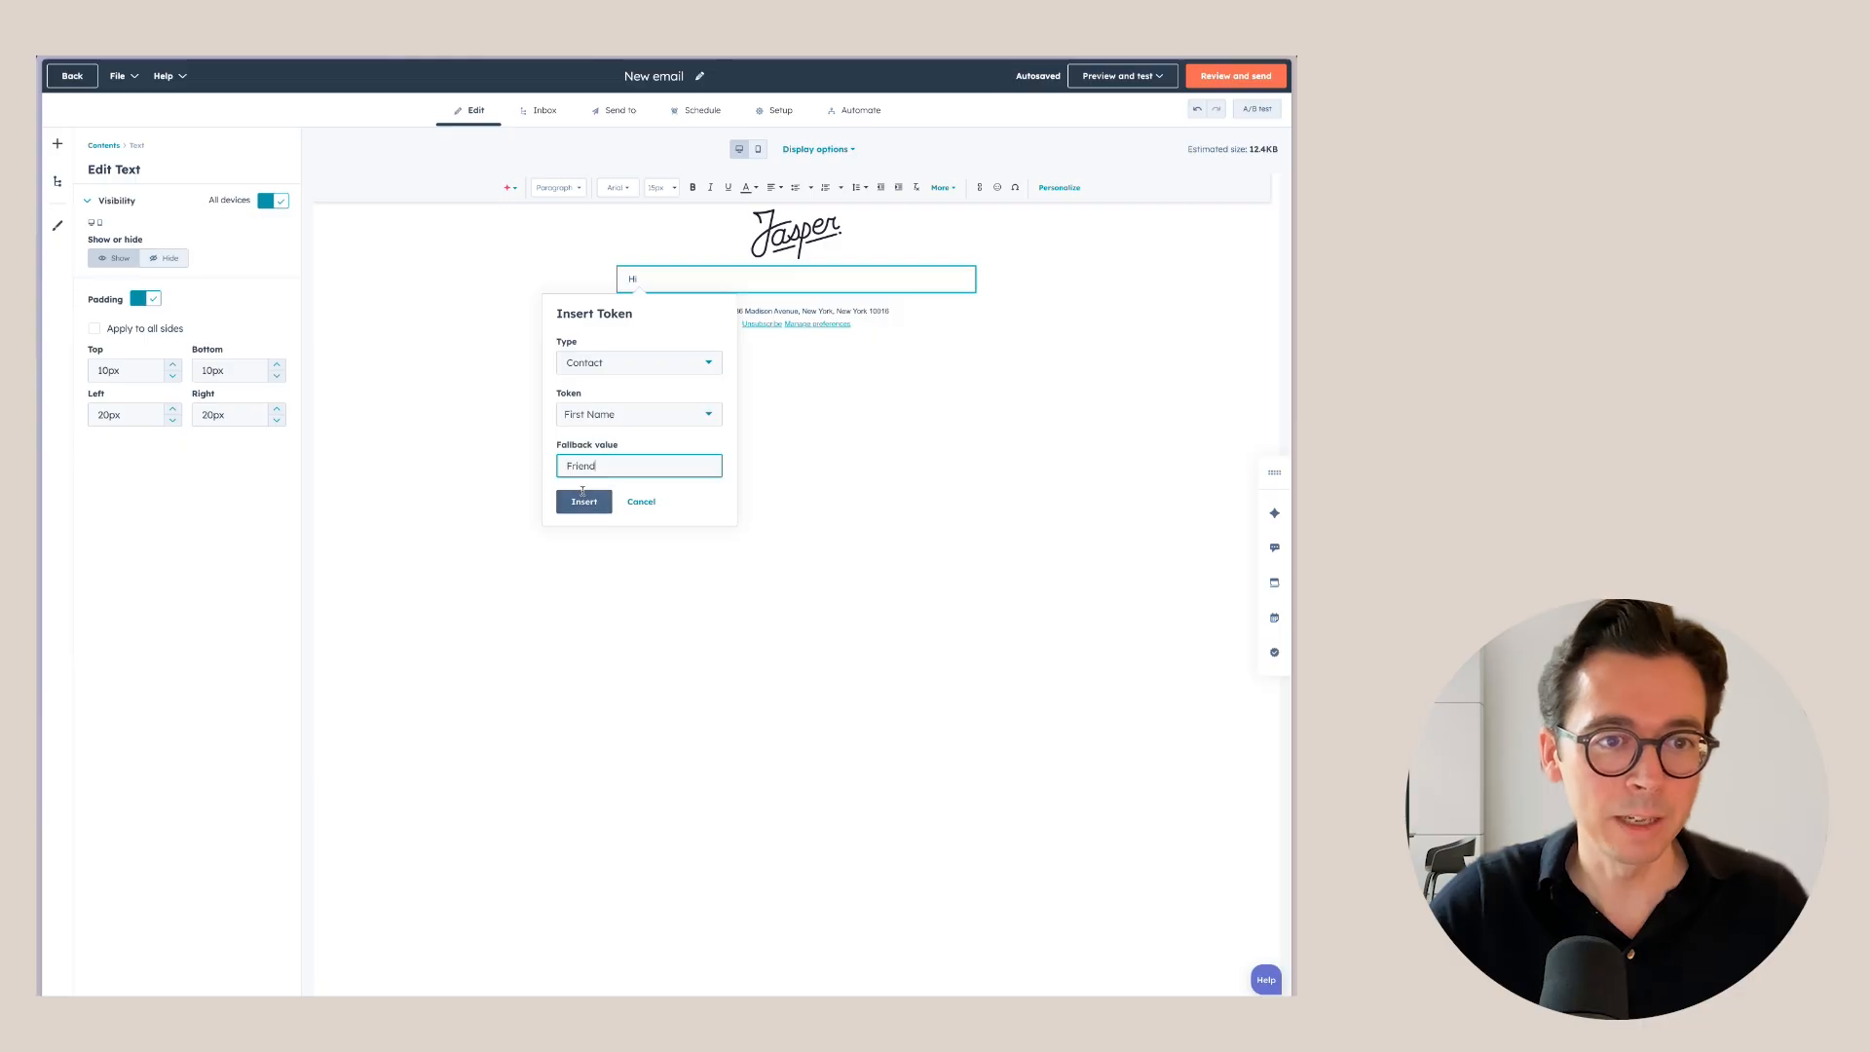
click(582, 502)
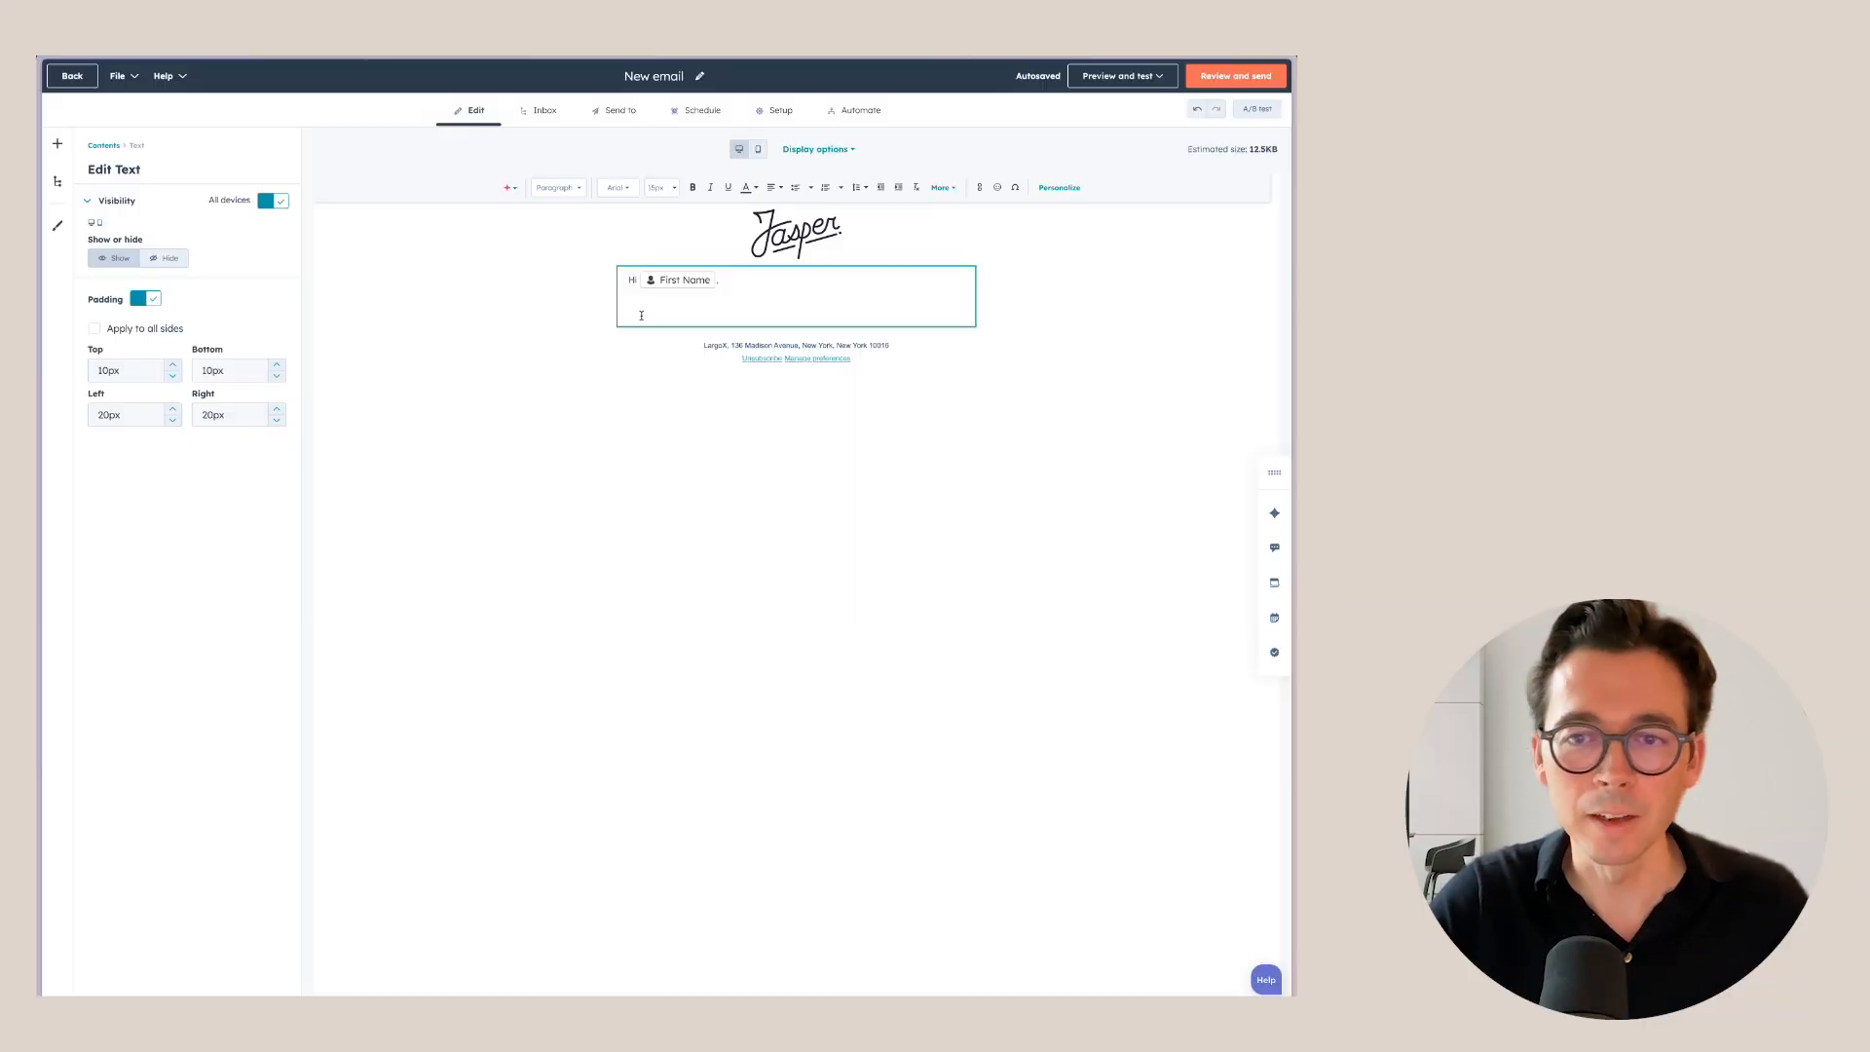
Type 'Welcome to this marketing email.' below the greeting, followed by two blank lines.
text(Welcome tot h)
text(is marketing email.)
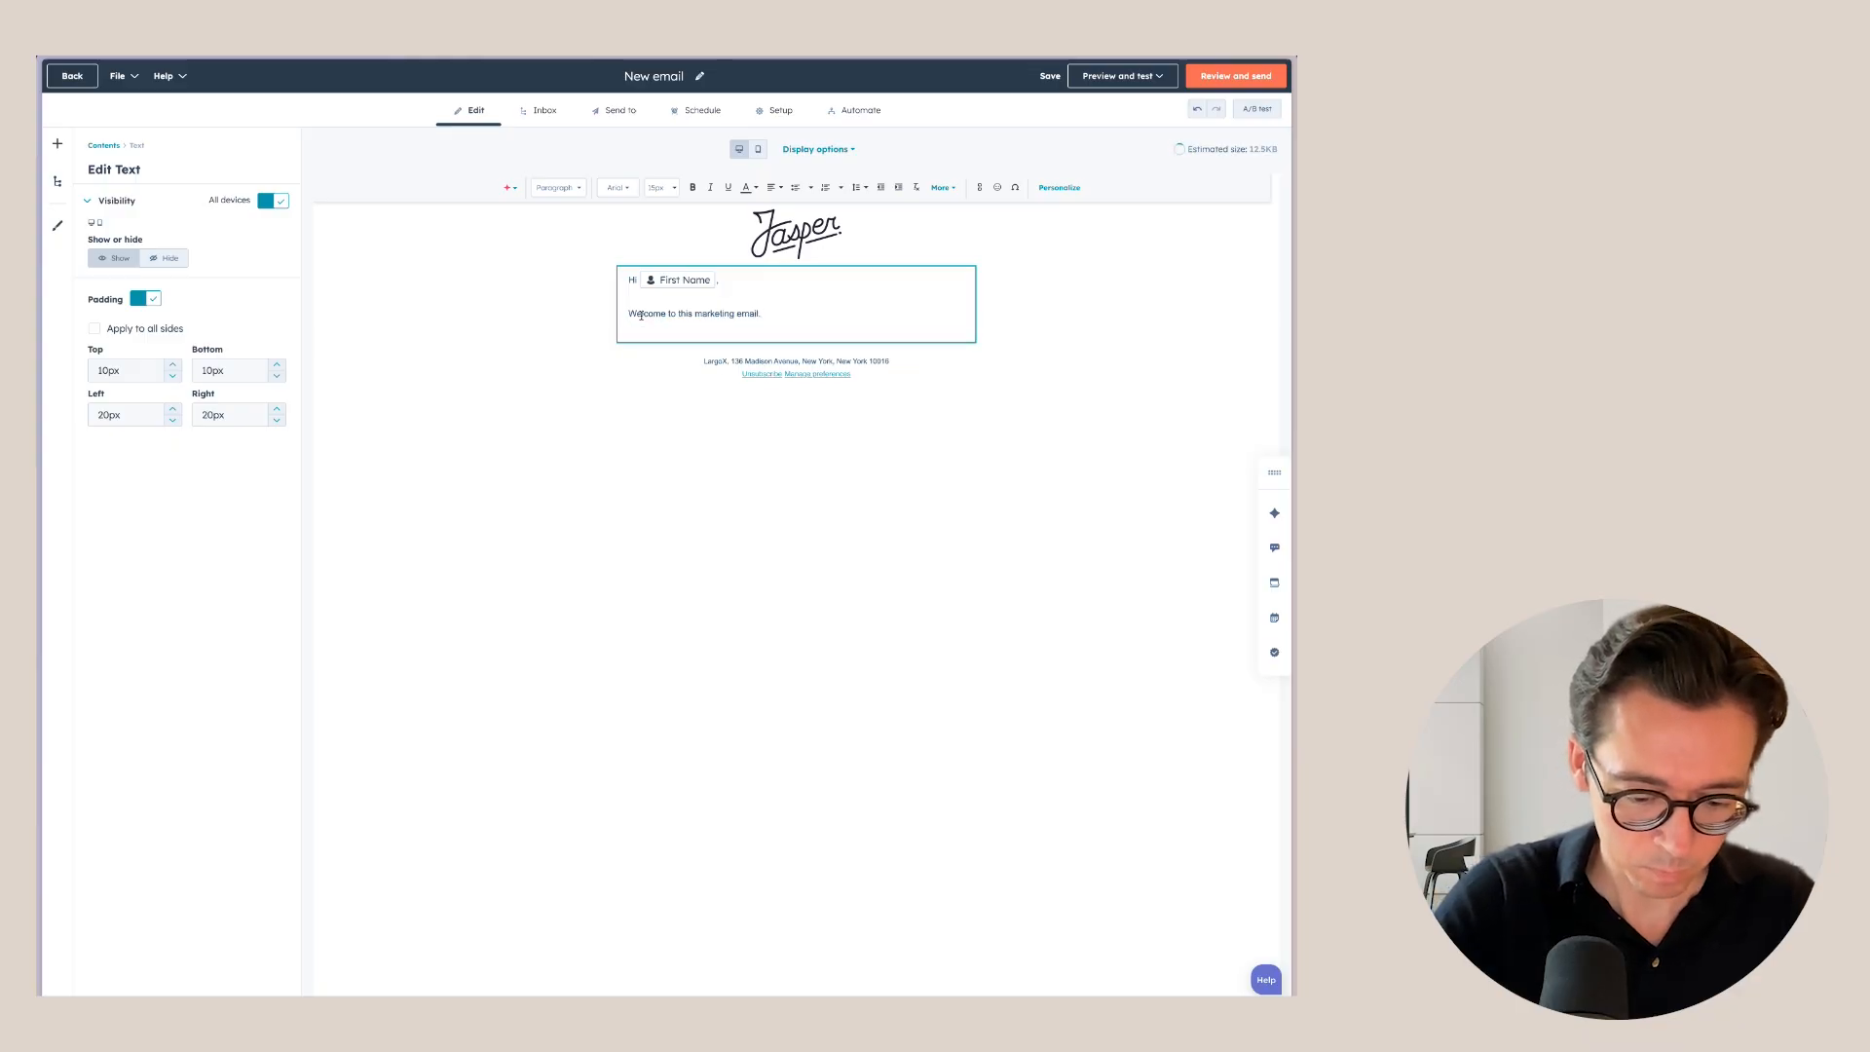
key(Return)
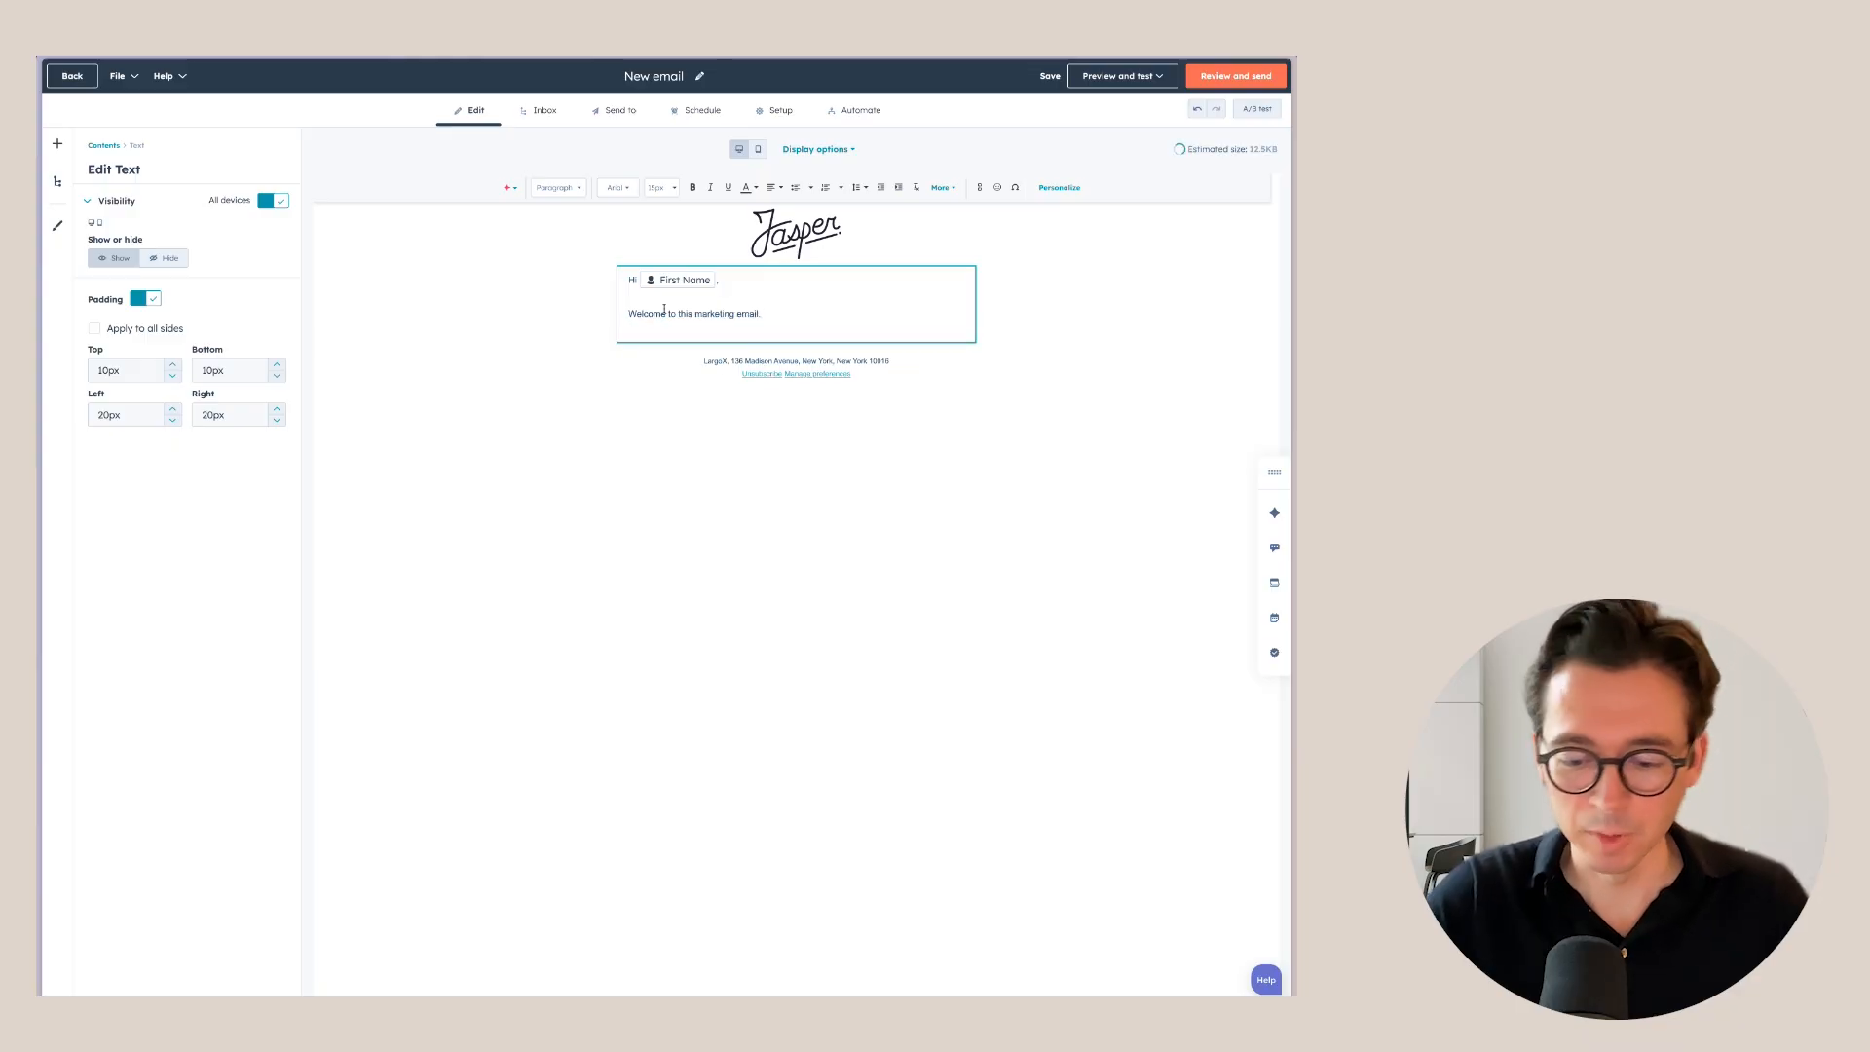
key(Return)
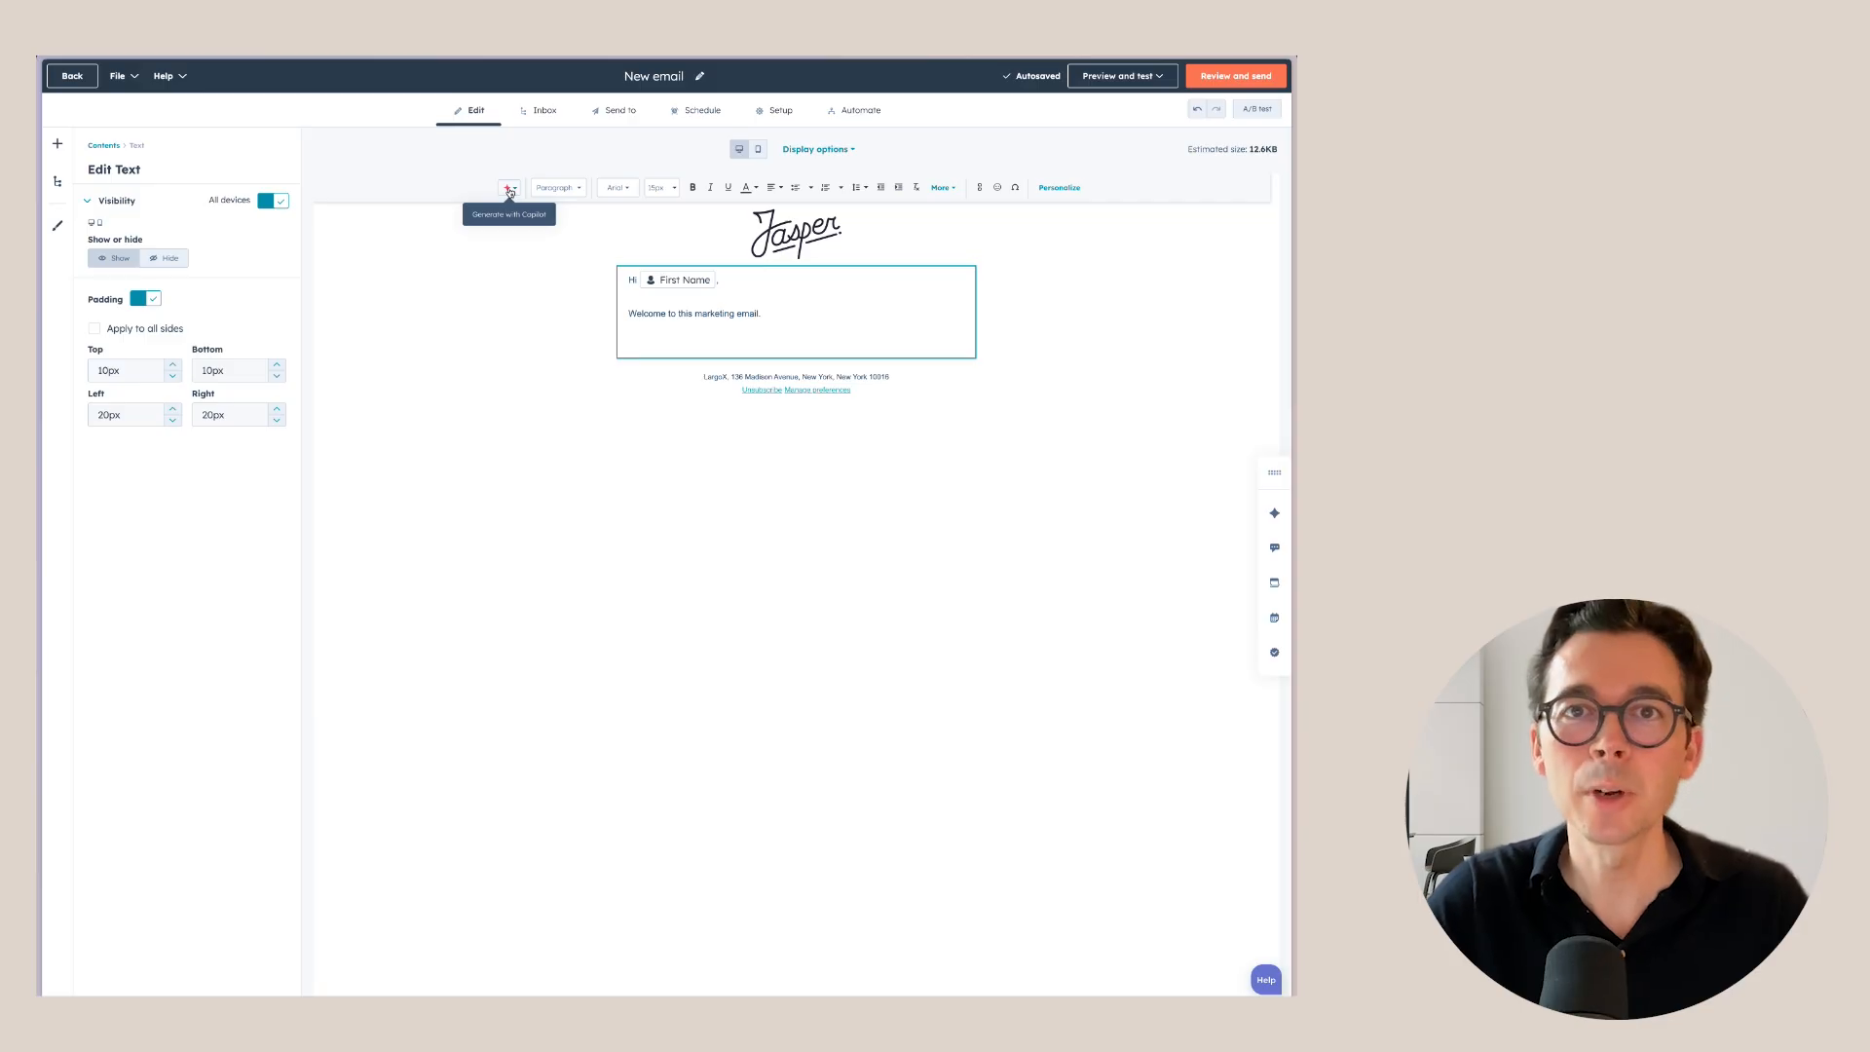
Have Copilot write an introduction paragraph for the HubSpot consulting business and insert it.
click(509, 190)
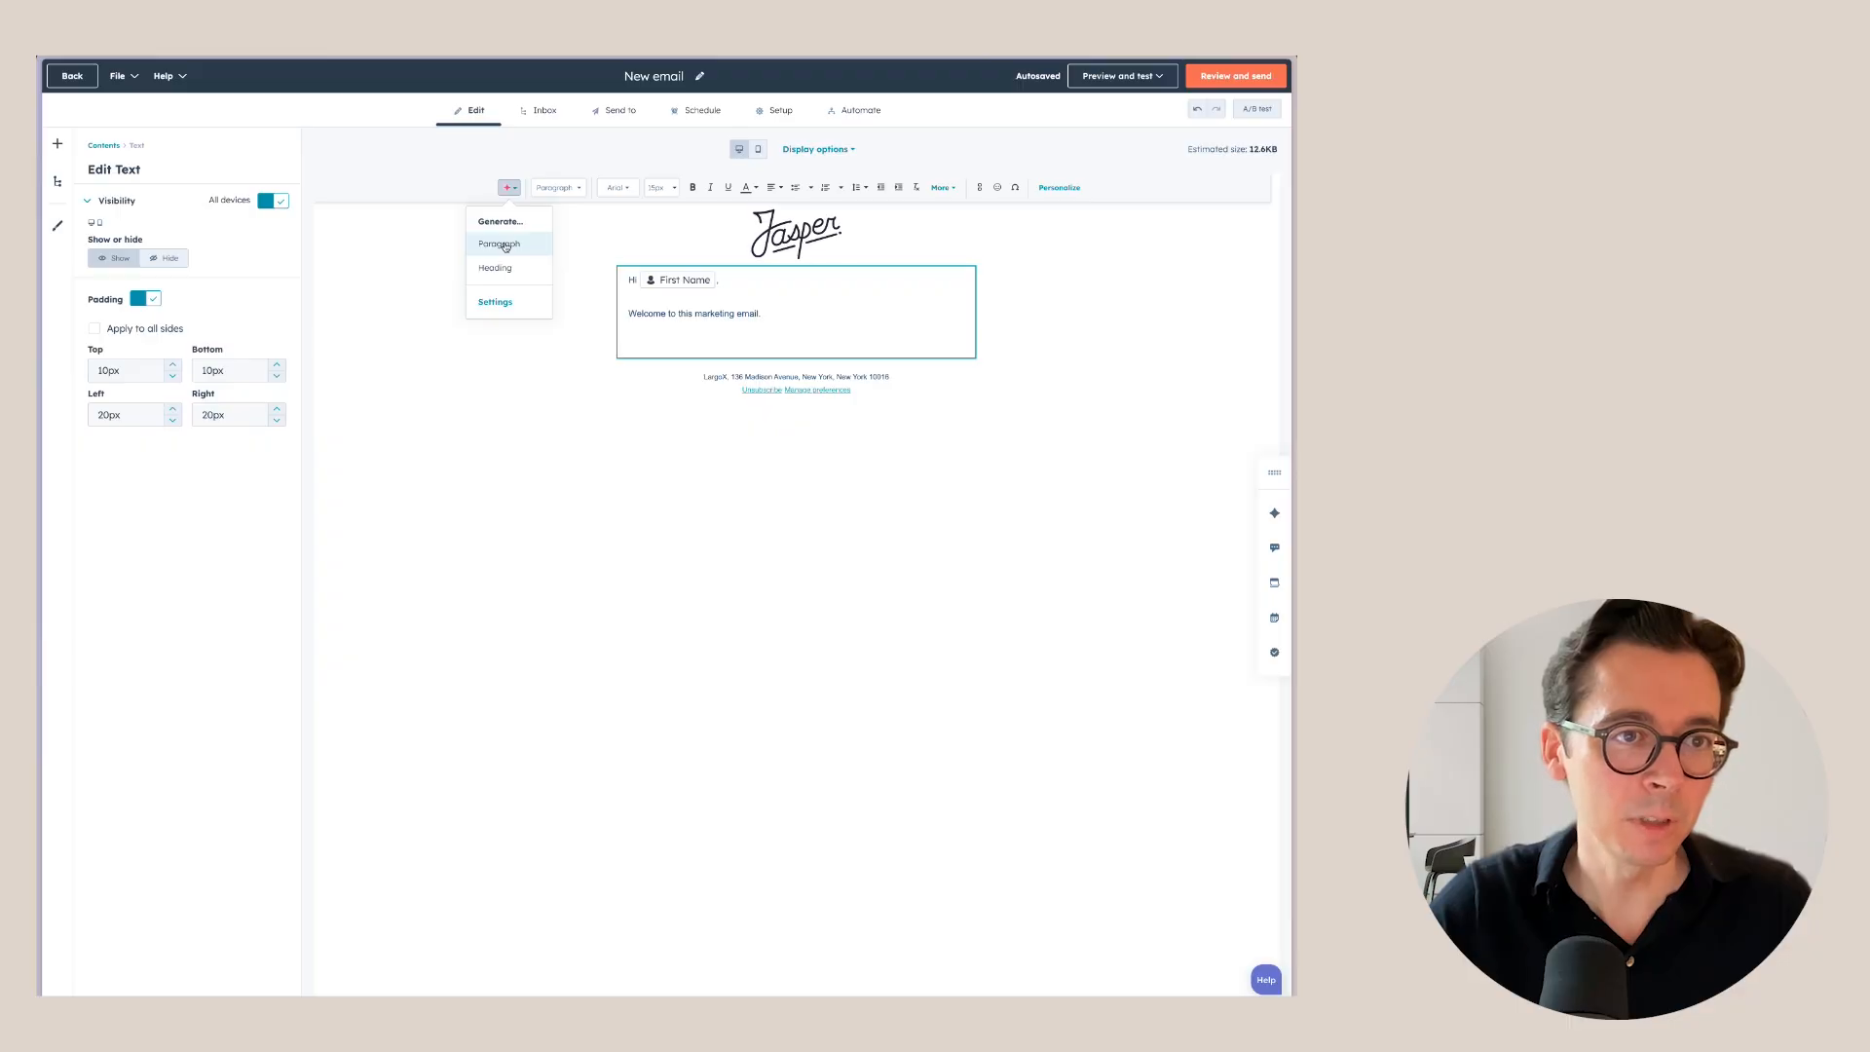
click(503, 246)
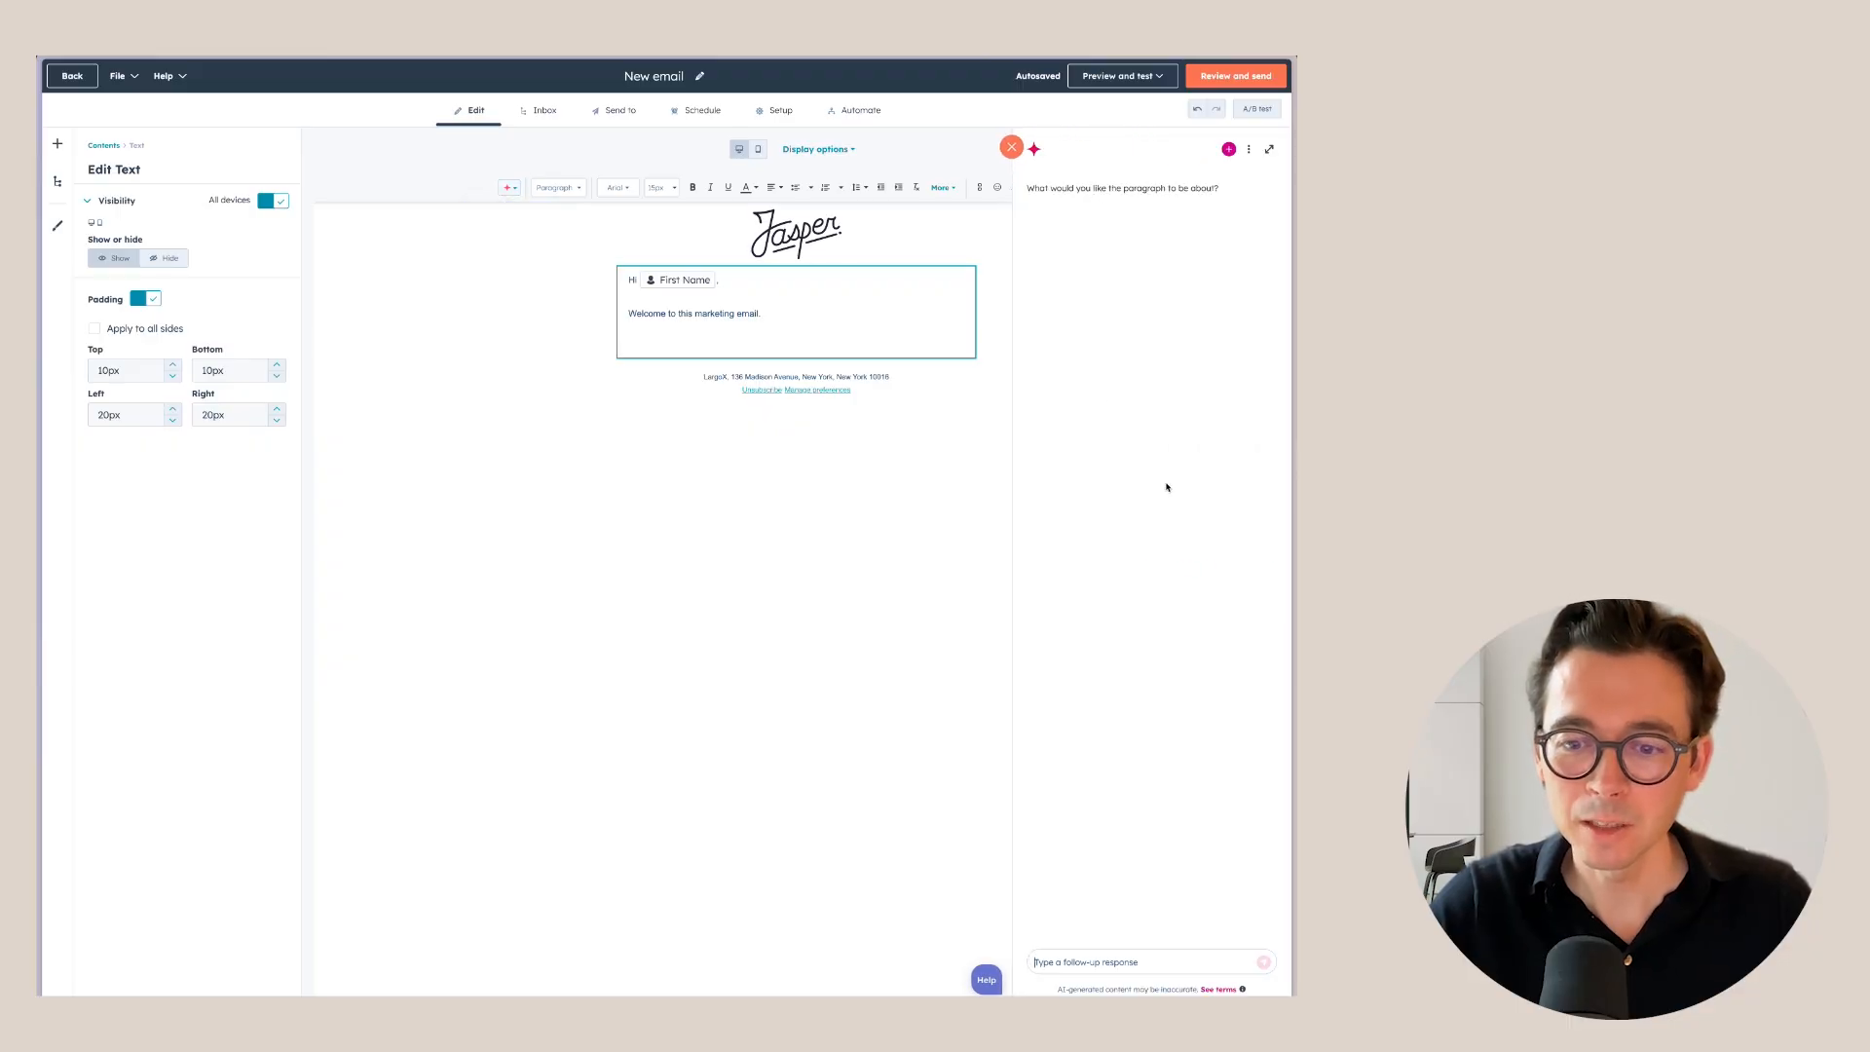
click(1079, 964)
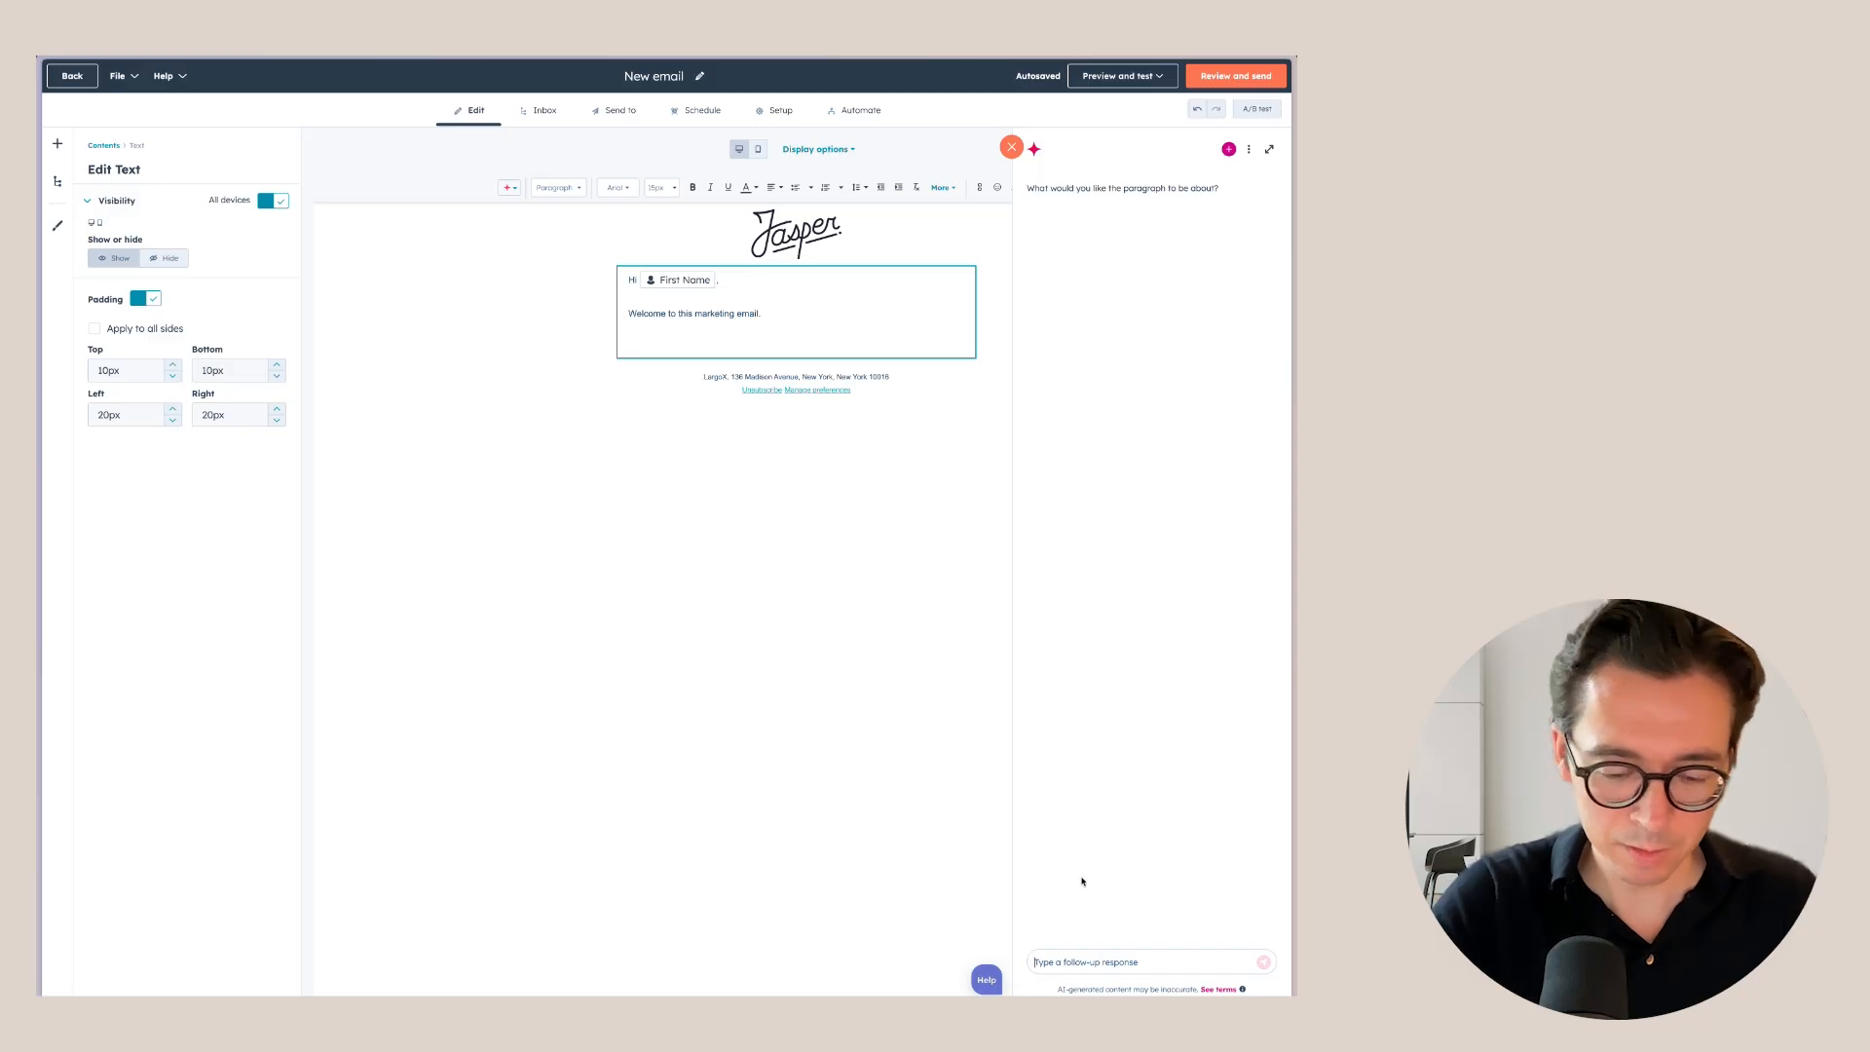
text(I want to write a shor)
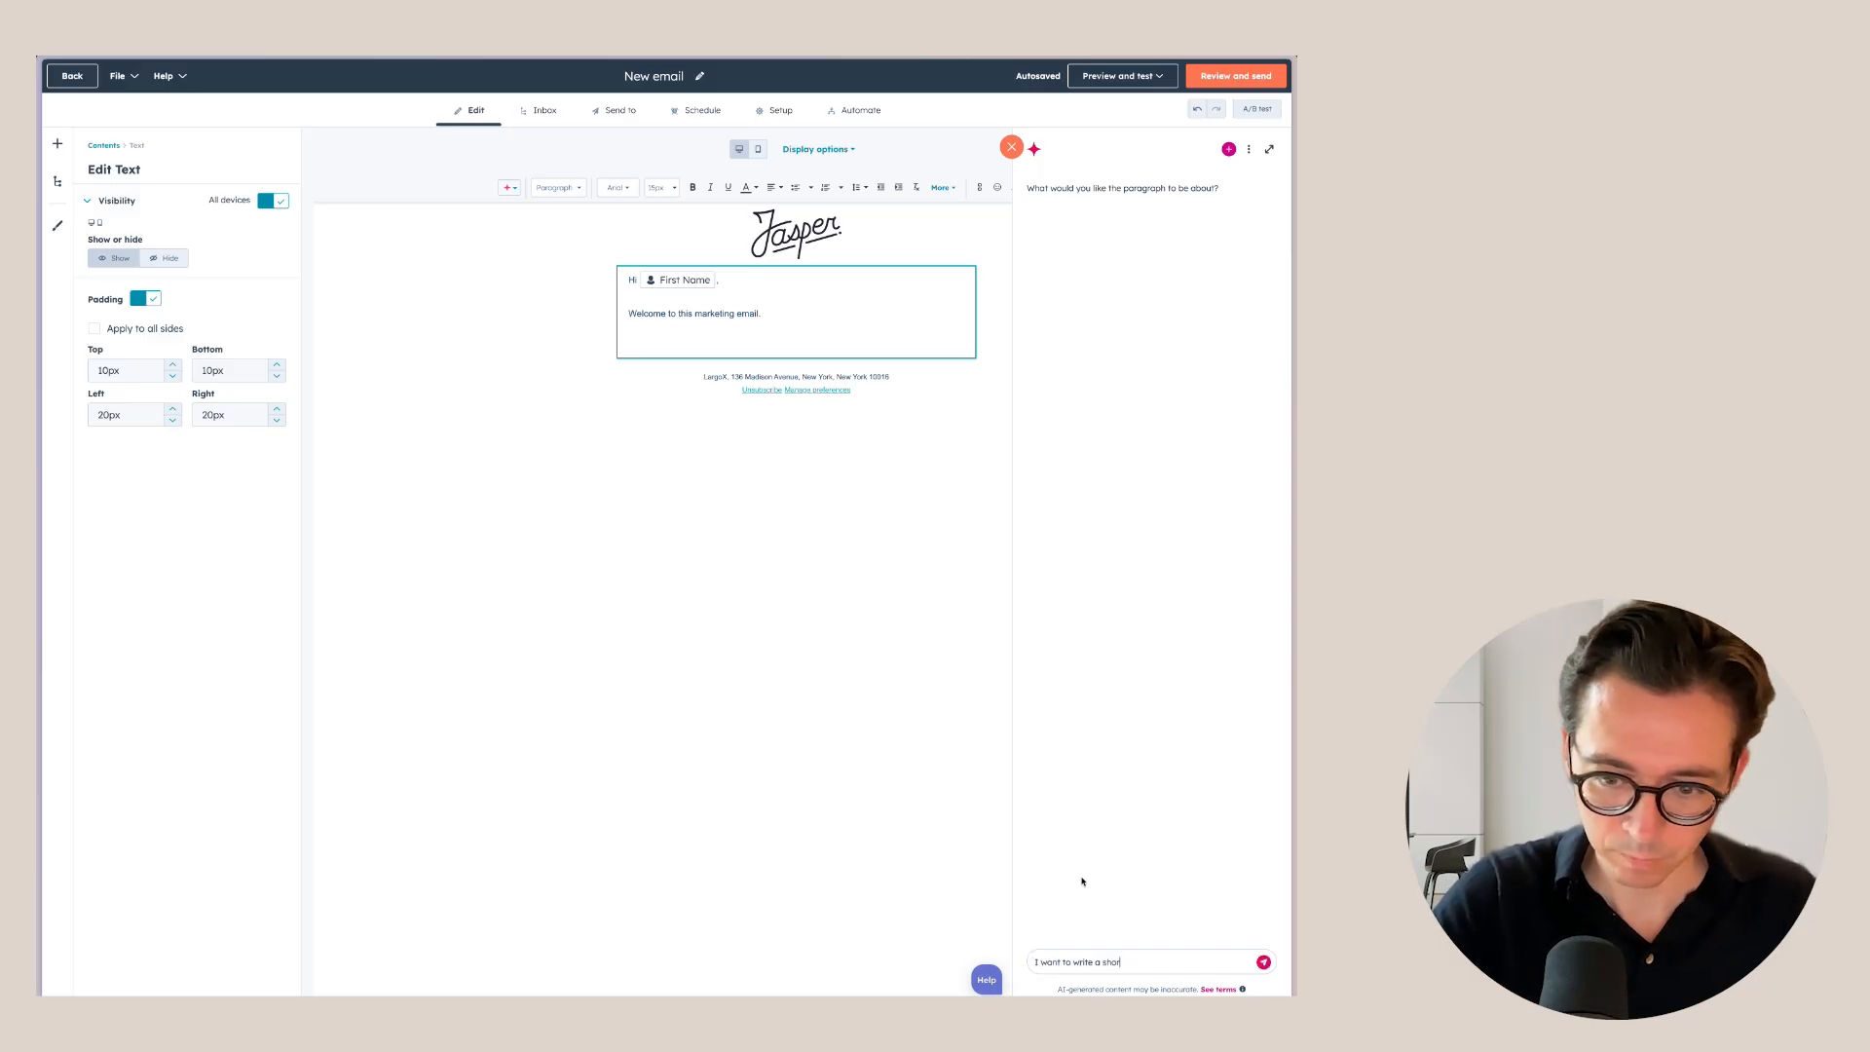
text(t introduction to my HubSpot consulting business. My websit)
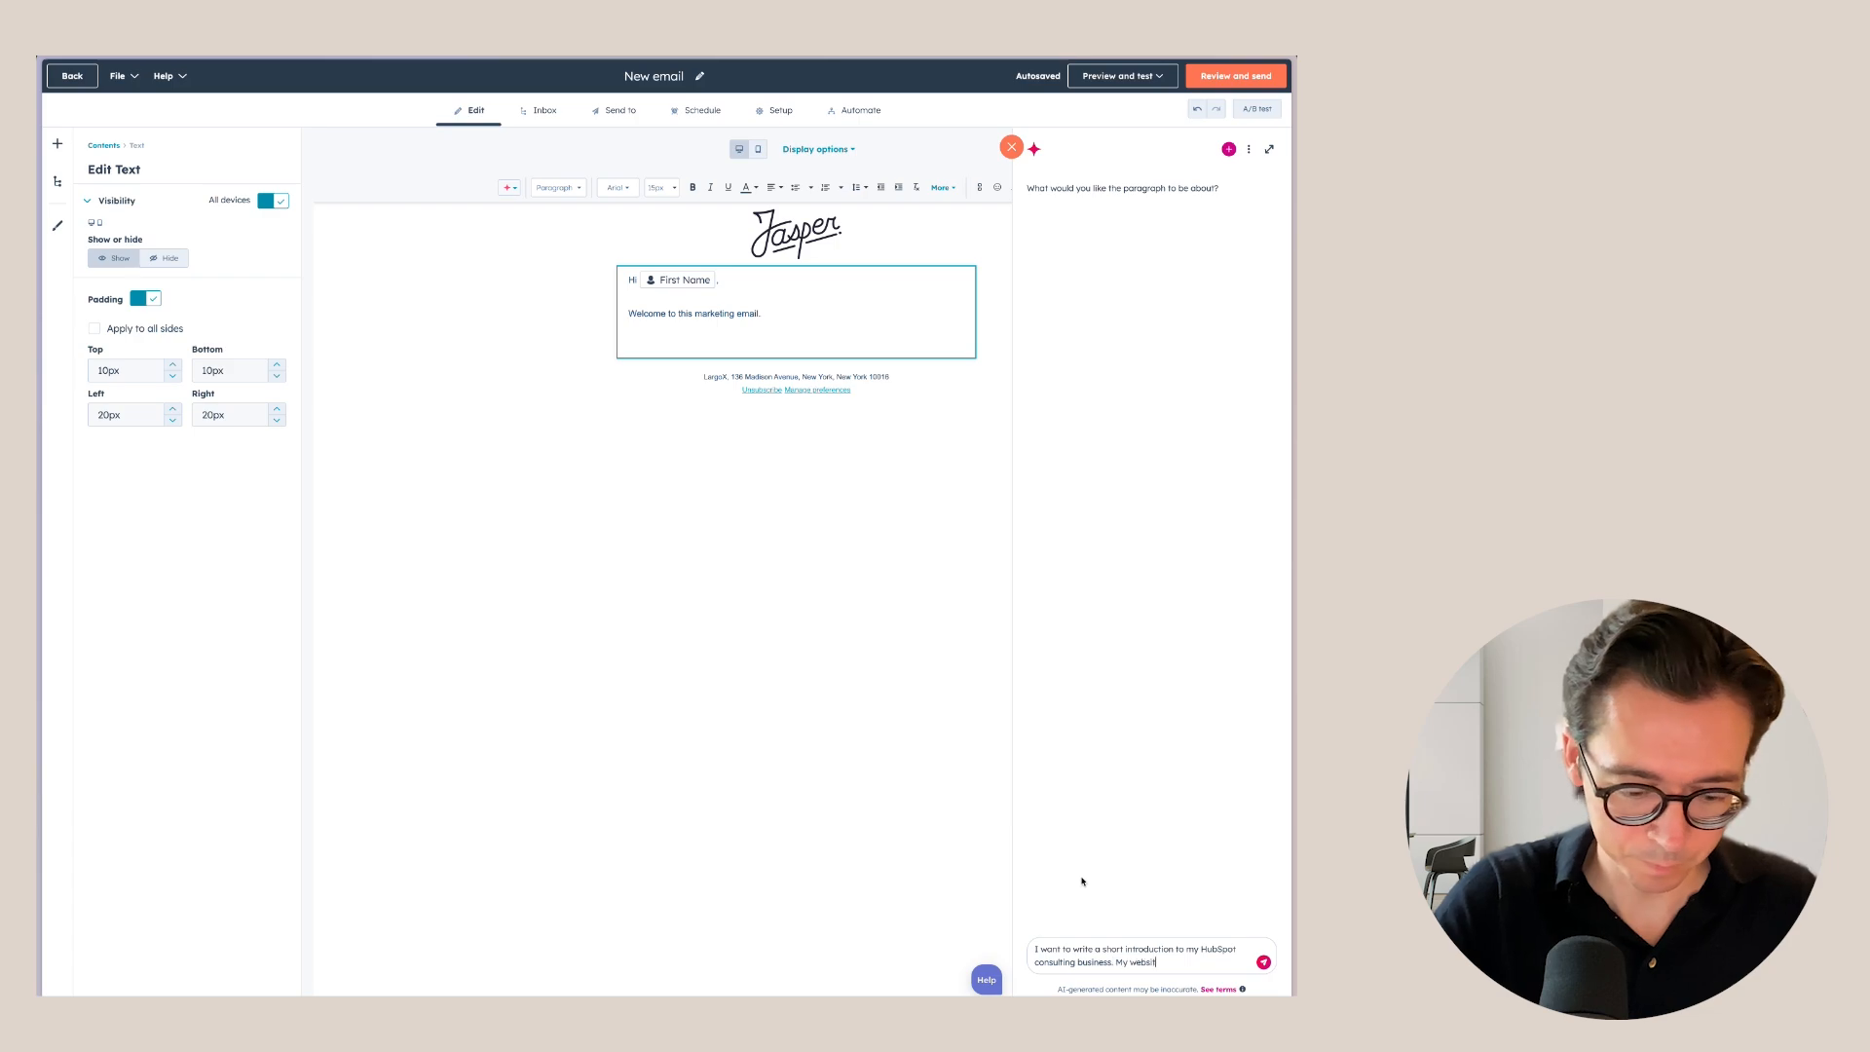
text(e is jaspermeurs.com/hubspot-consultant)
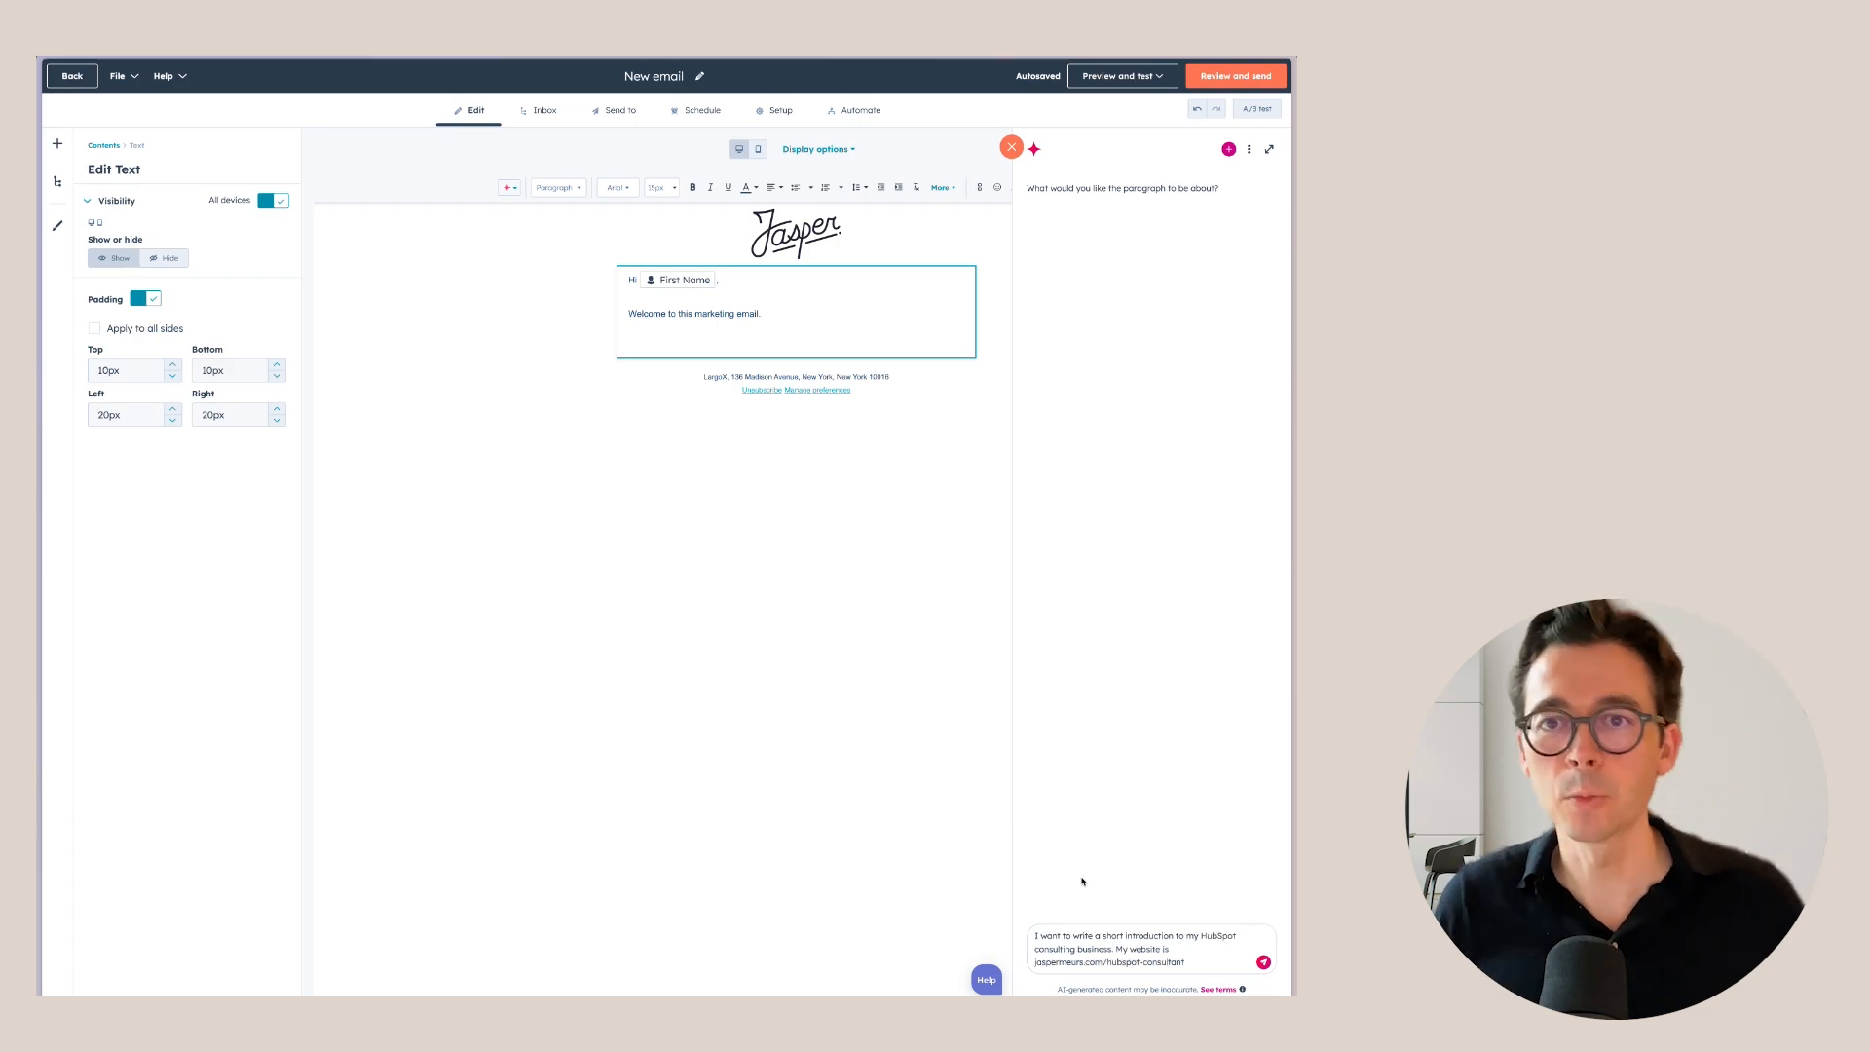
key(Return)
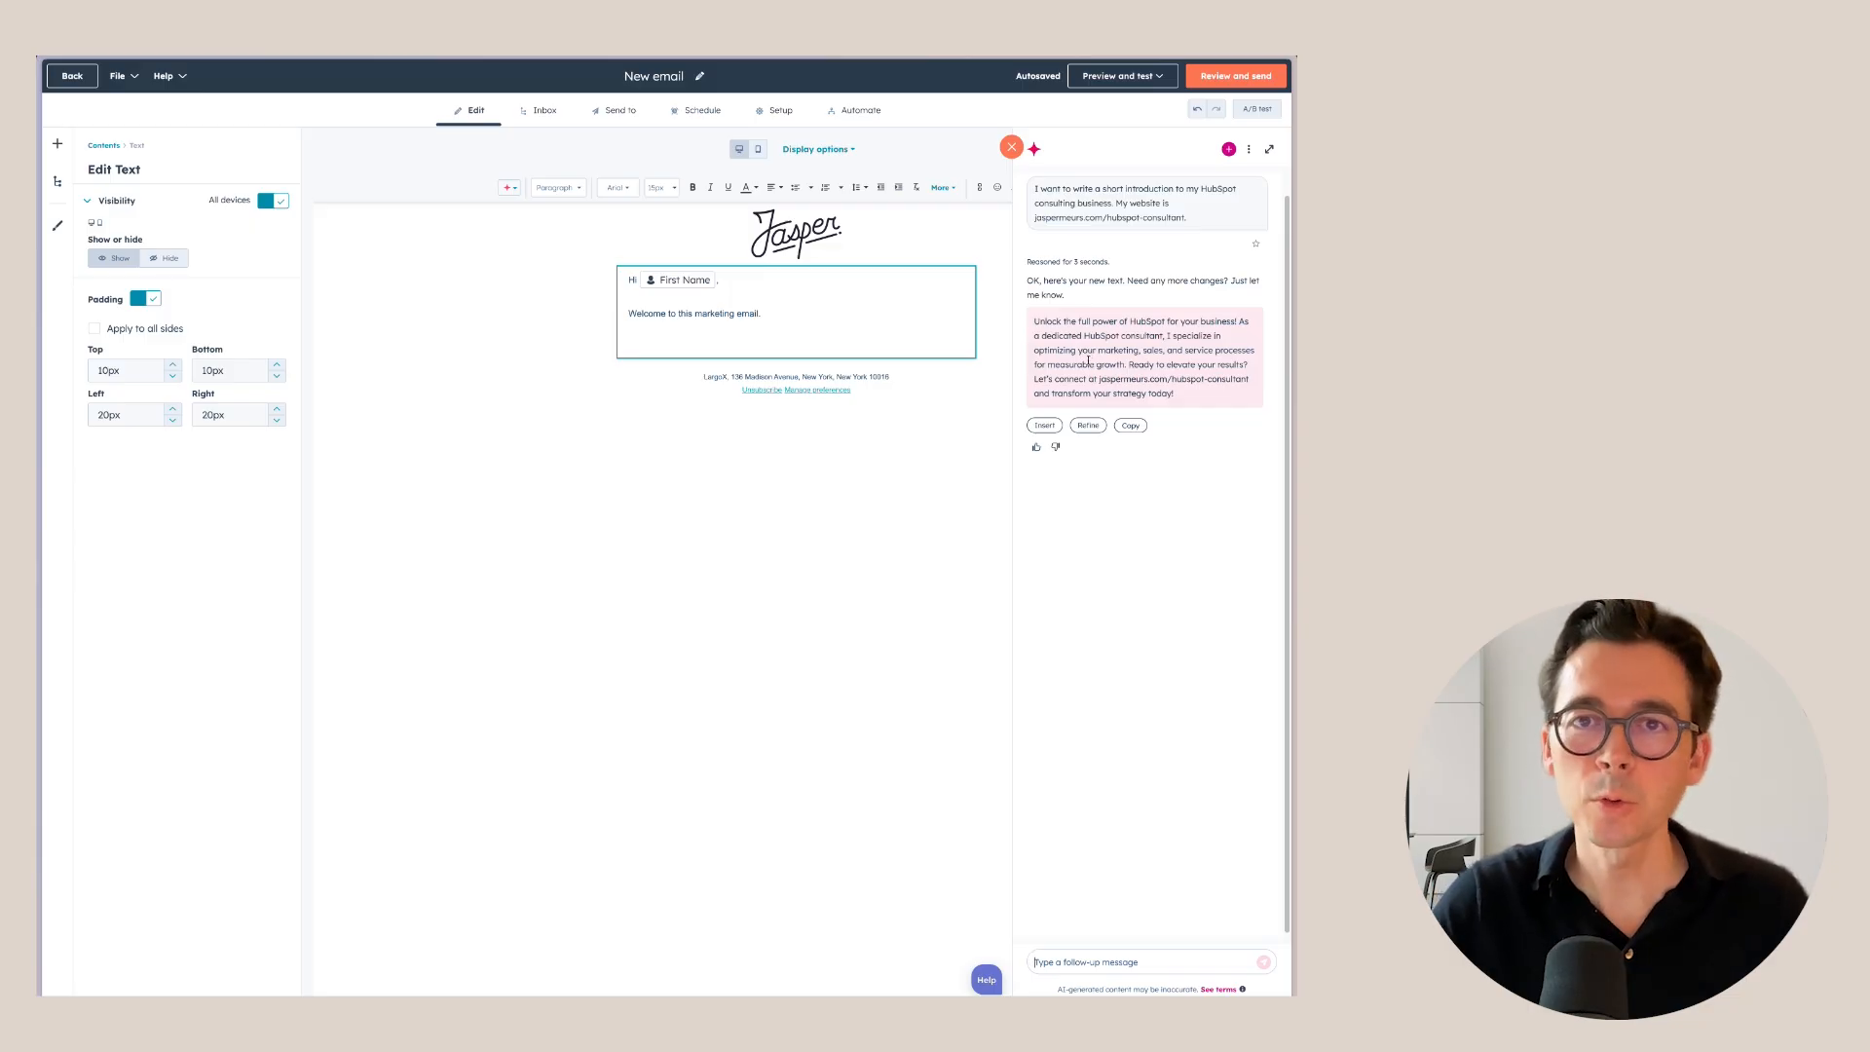
click(1054, 426)
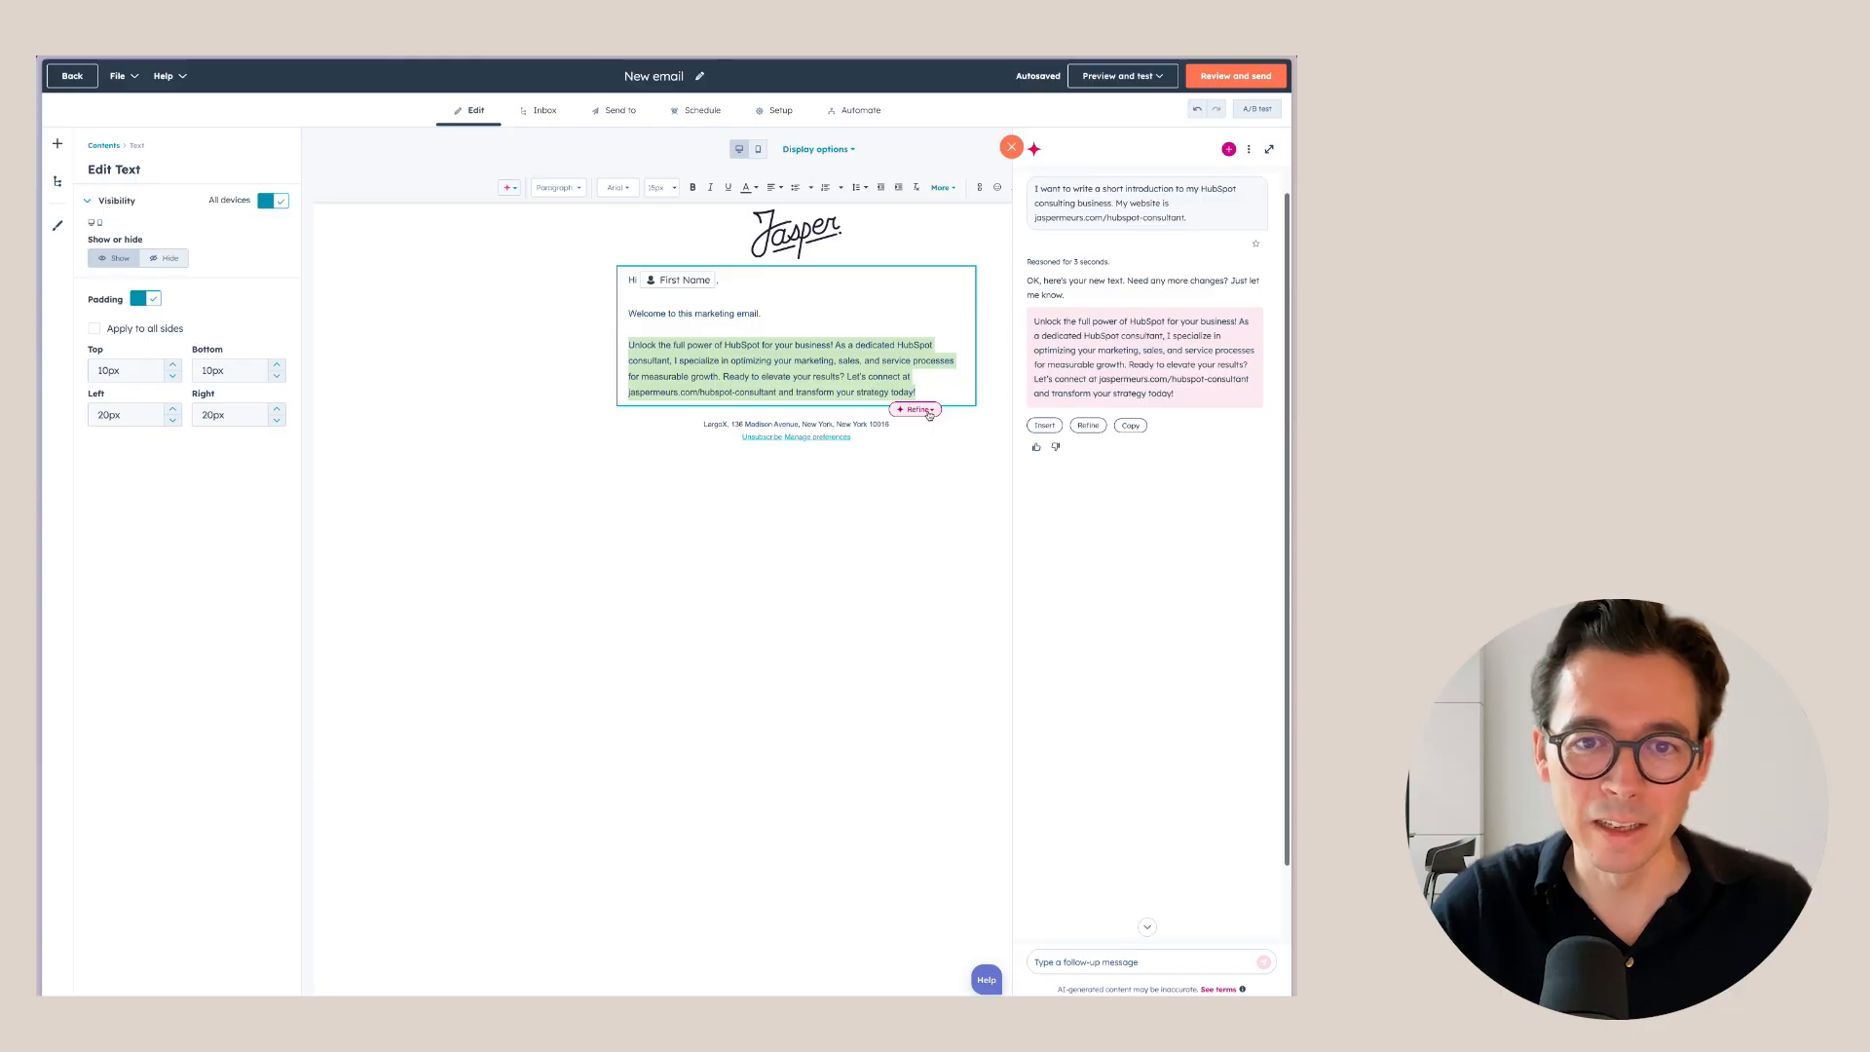
click(929, 414)
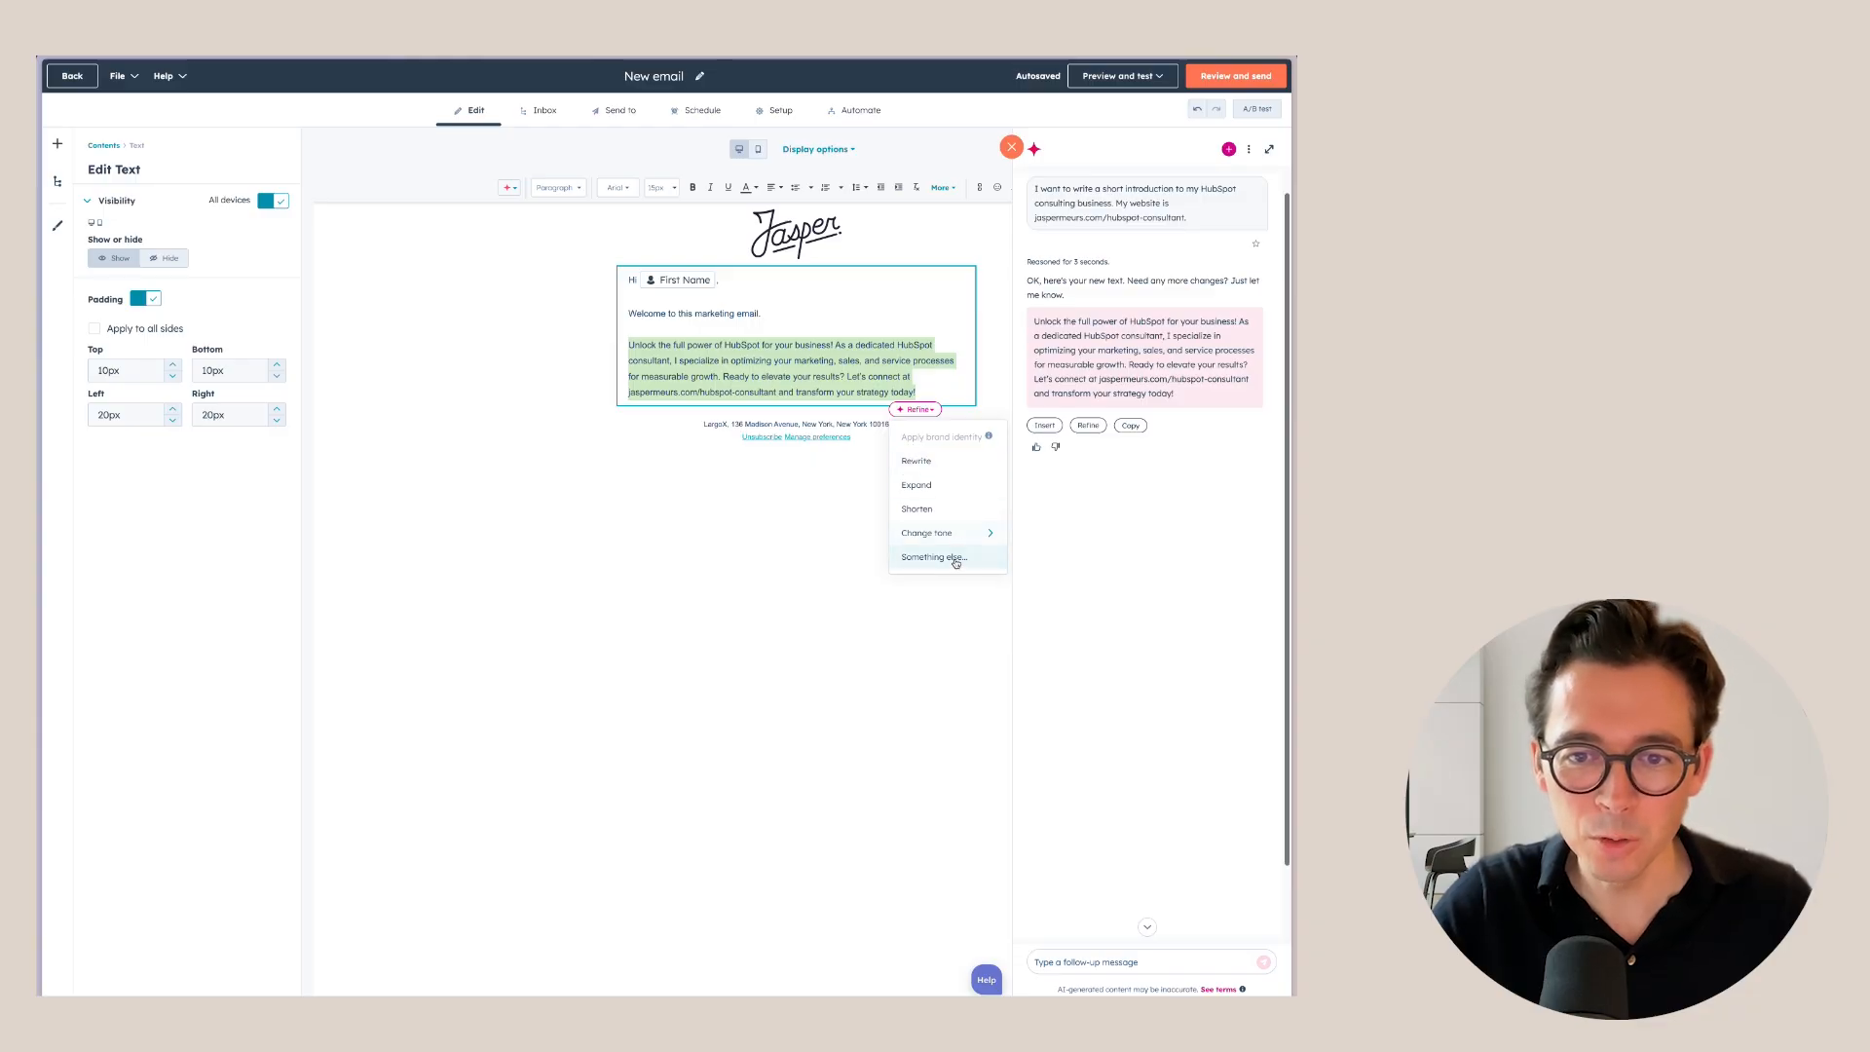
click(1010, 147)
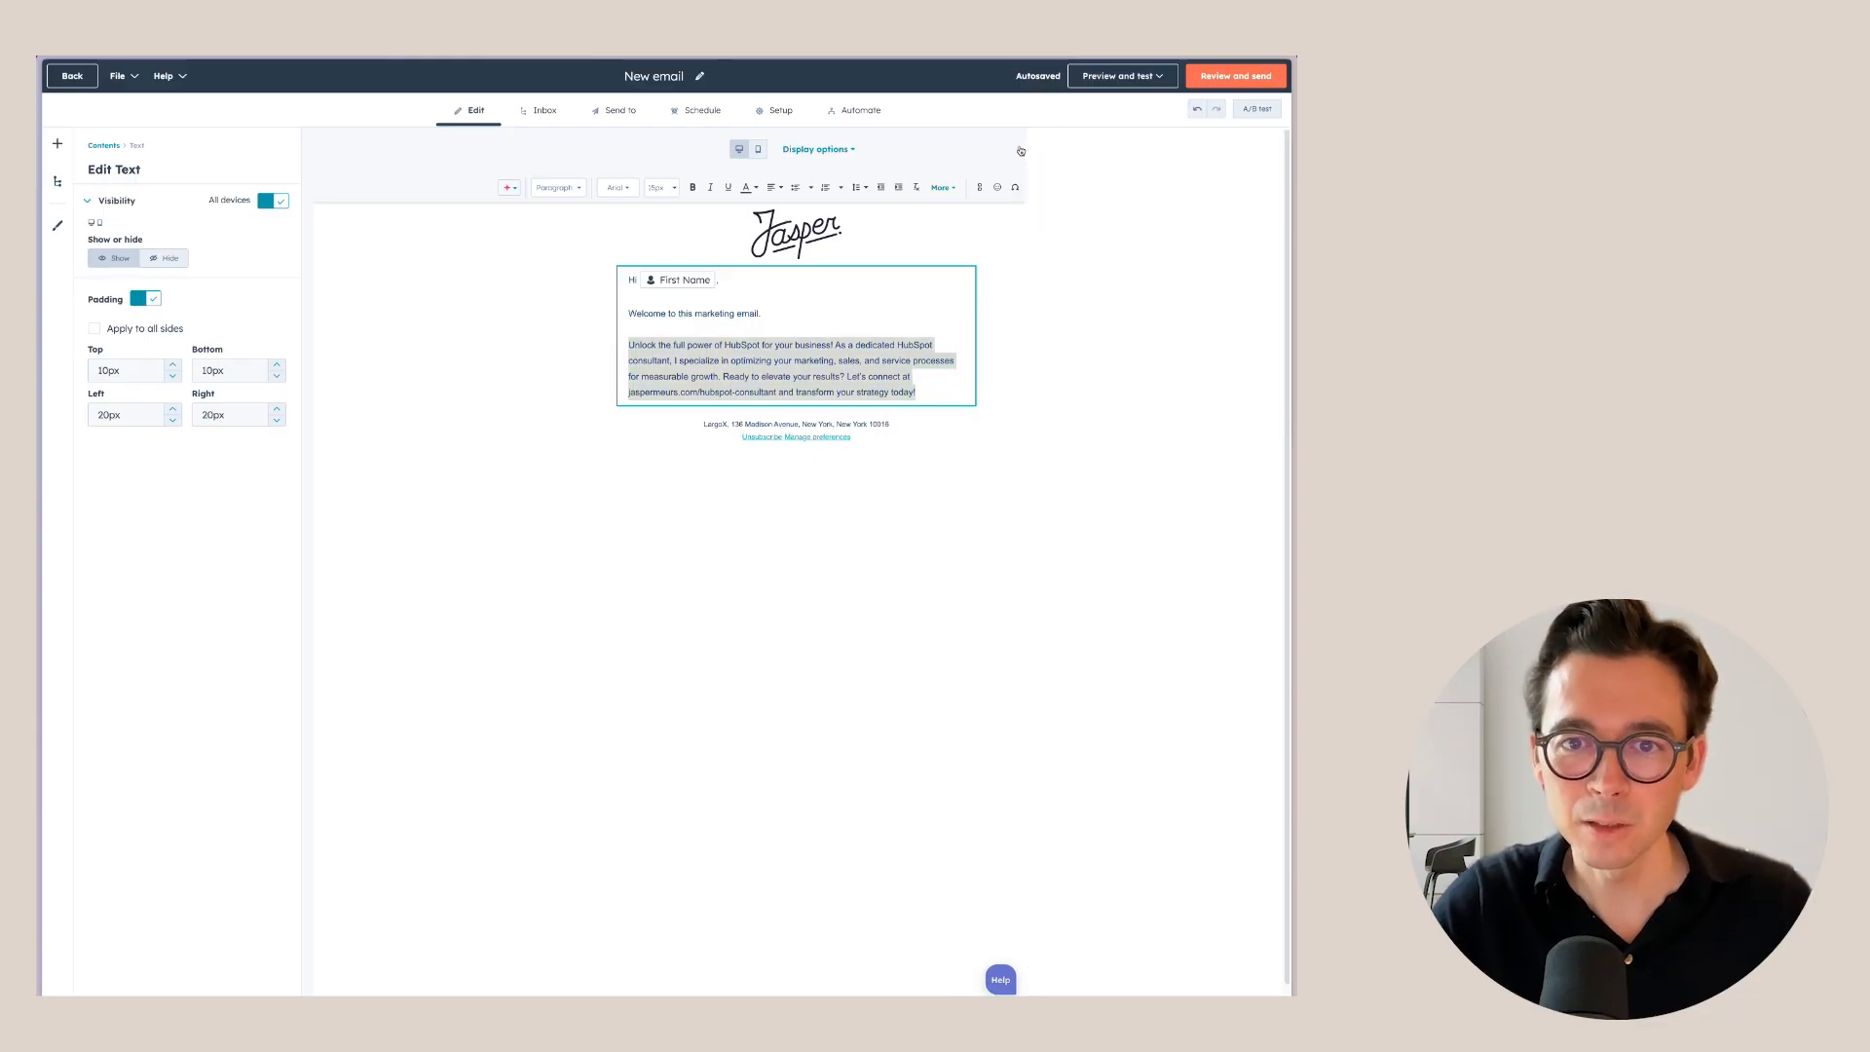
drag(917, 392, 629, 342)
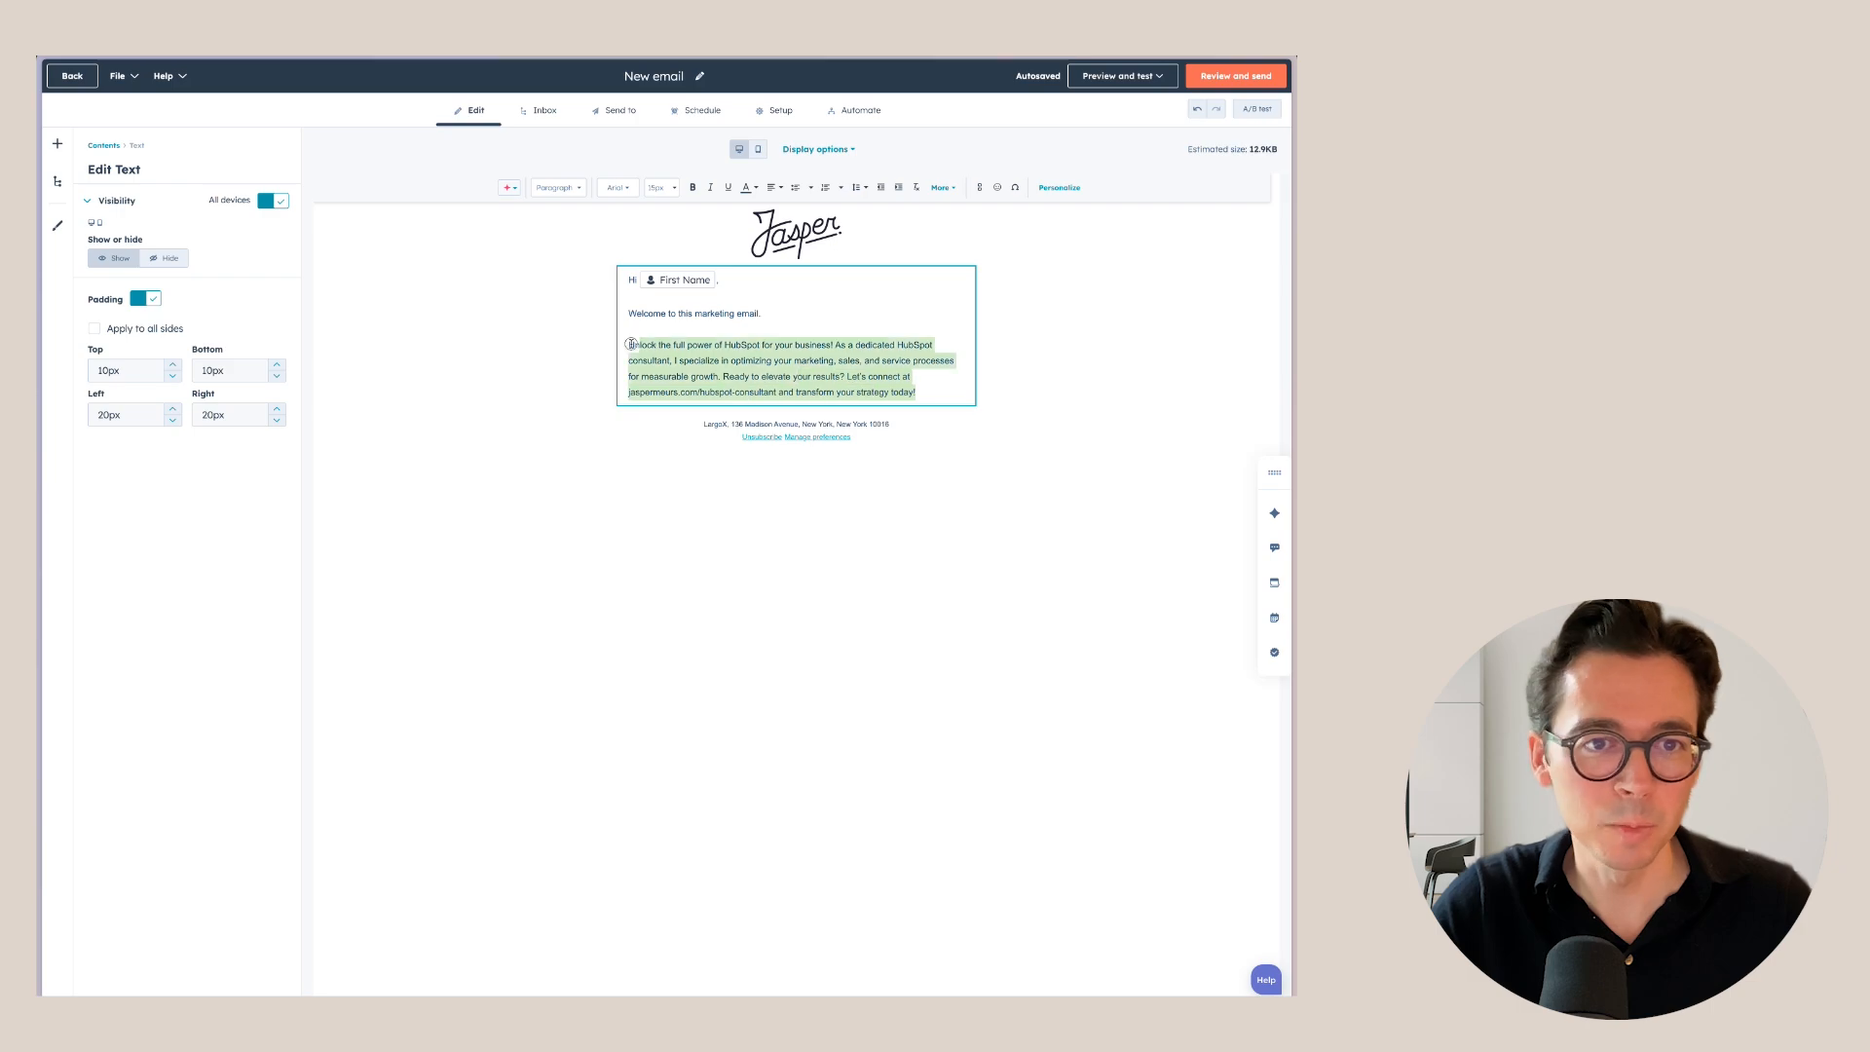
click(915, 409)
mouse_move(955, 531)
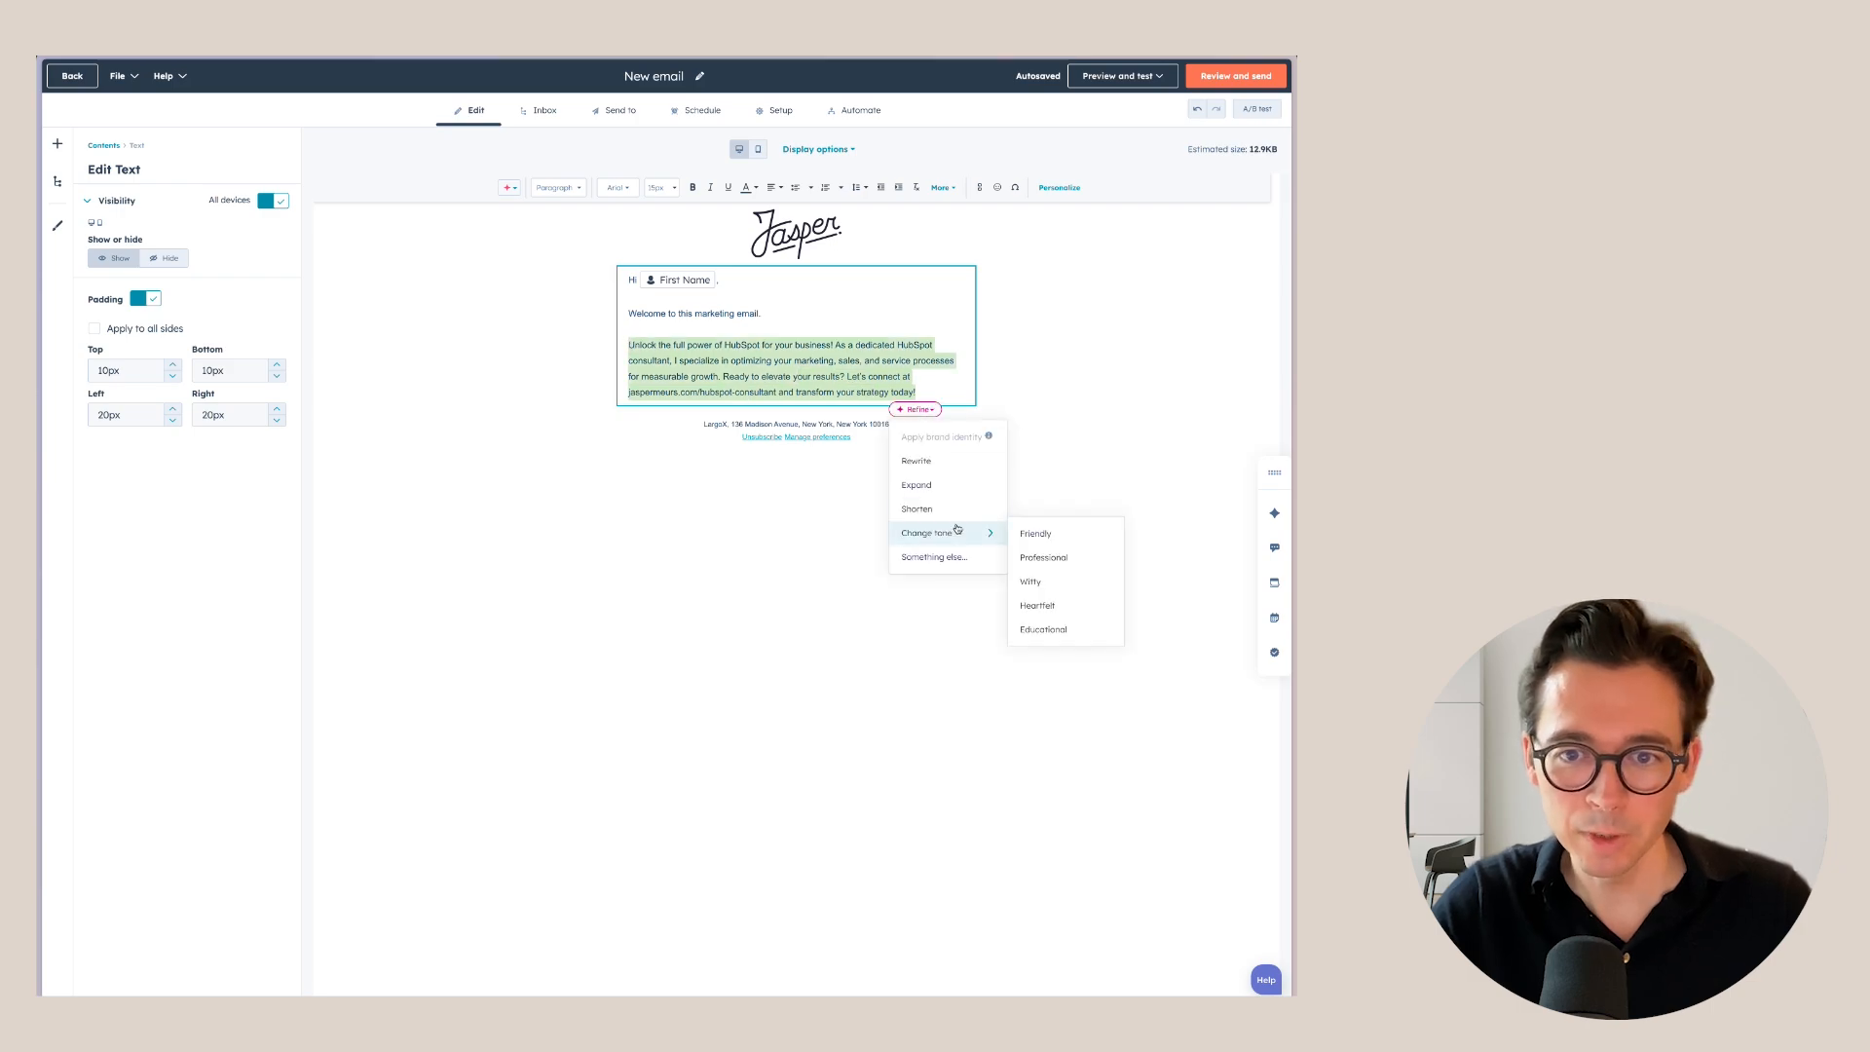
click(1061, 589)
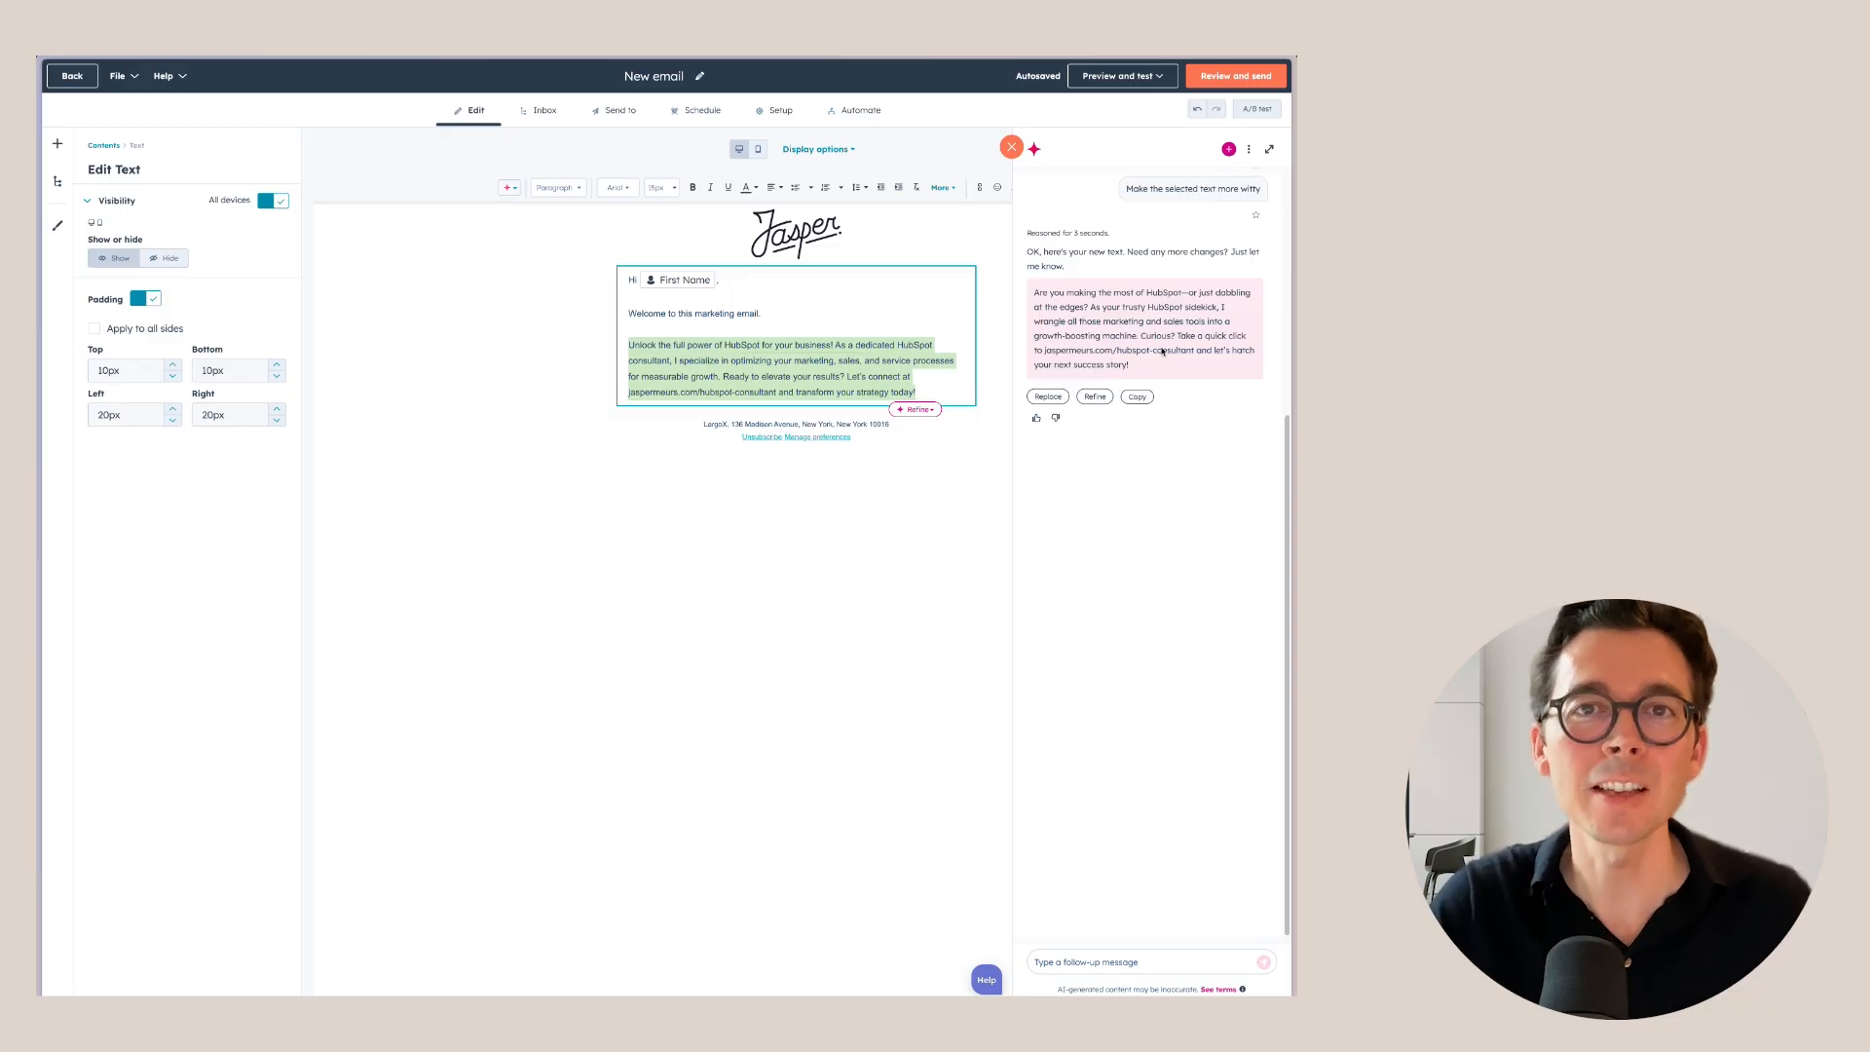
click(1011, 147)
click(935, 388)
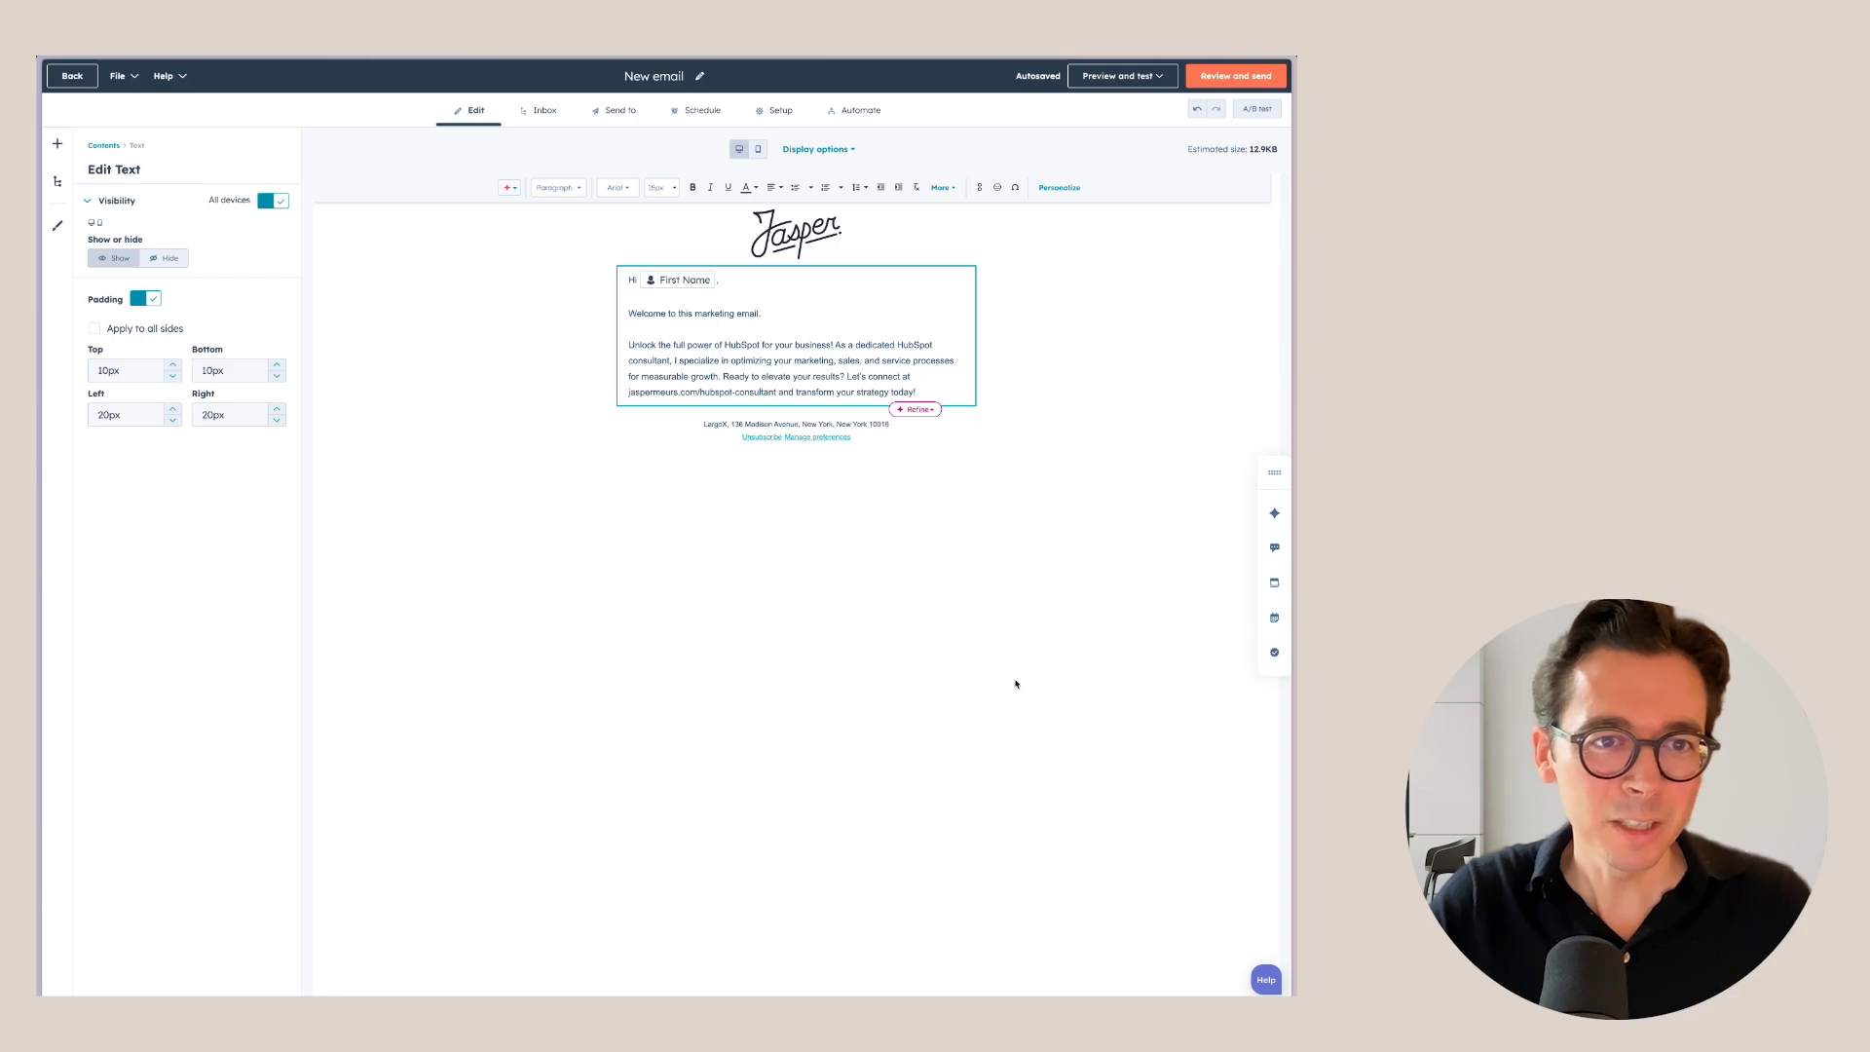
Add a new text block below the intro paragraph.
click(985, 627)
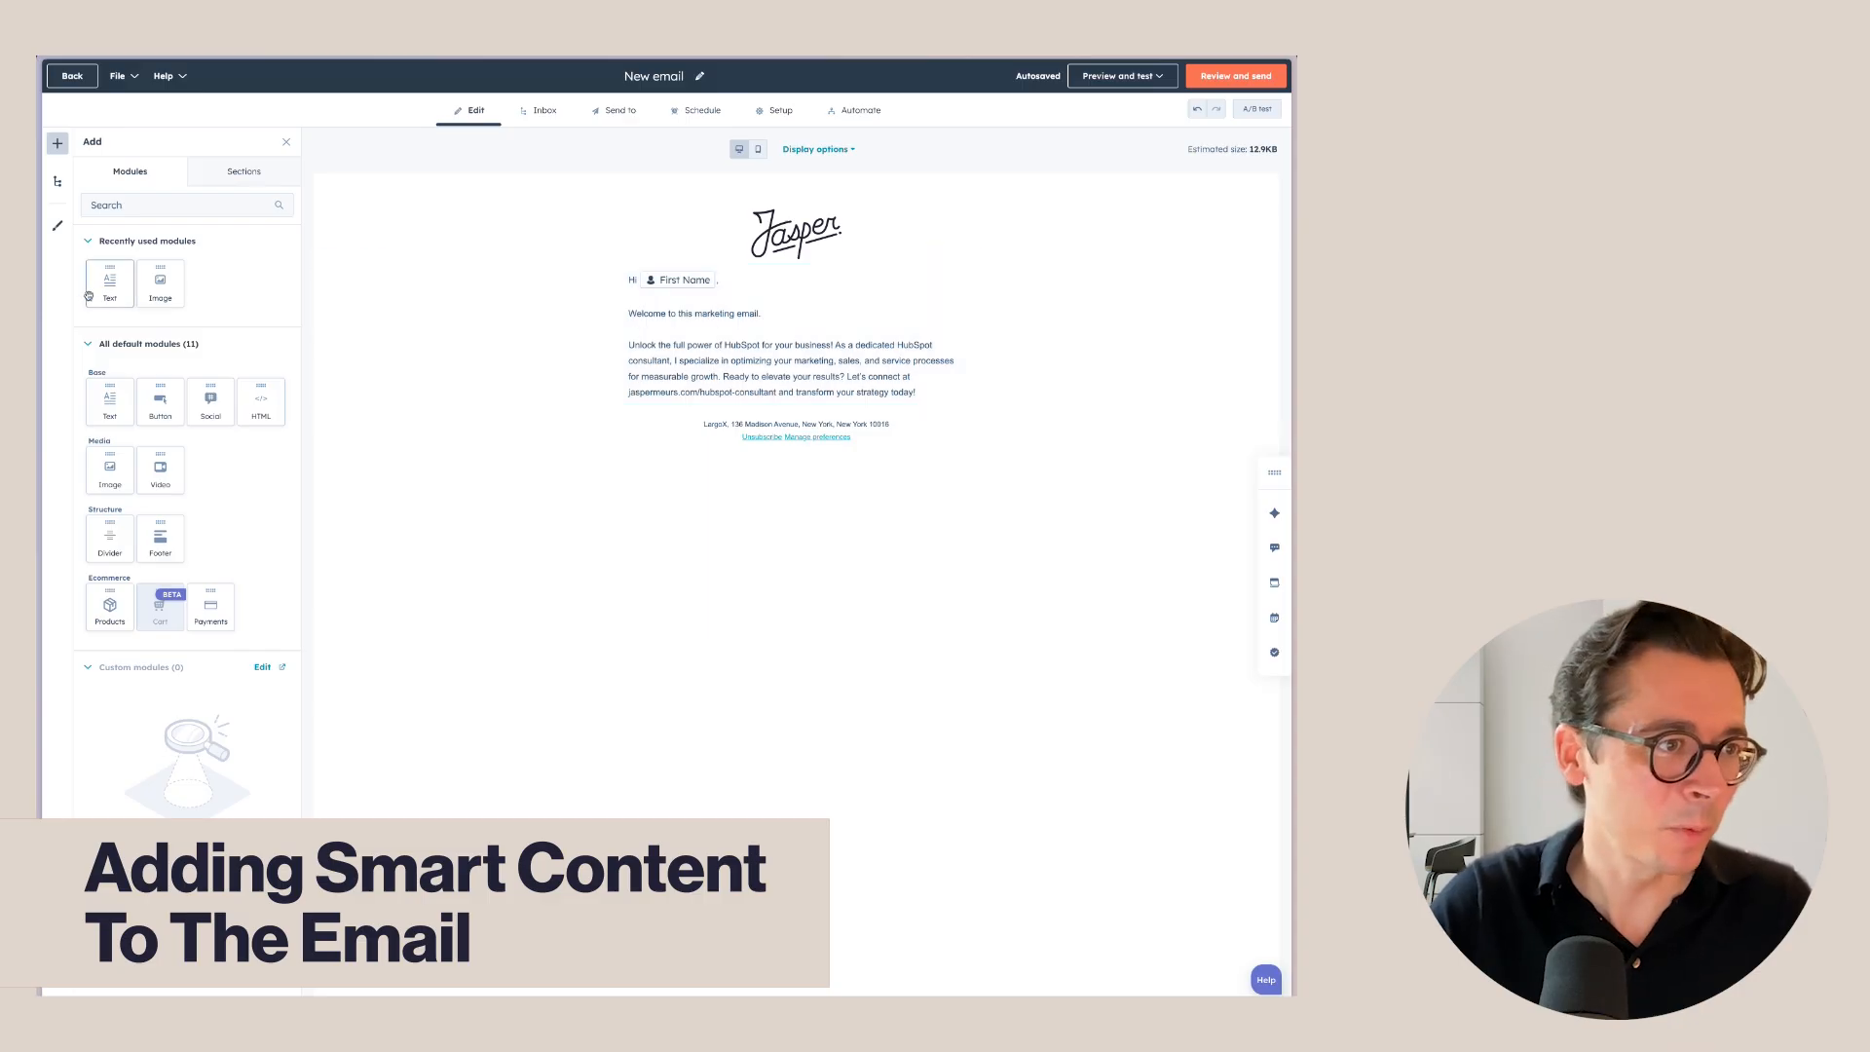
drag(110, 282, 780, 406)
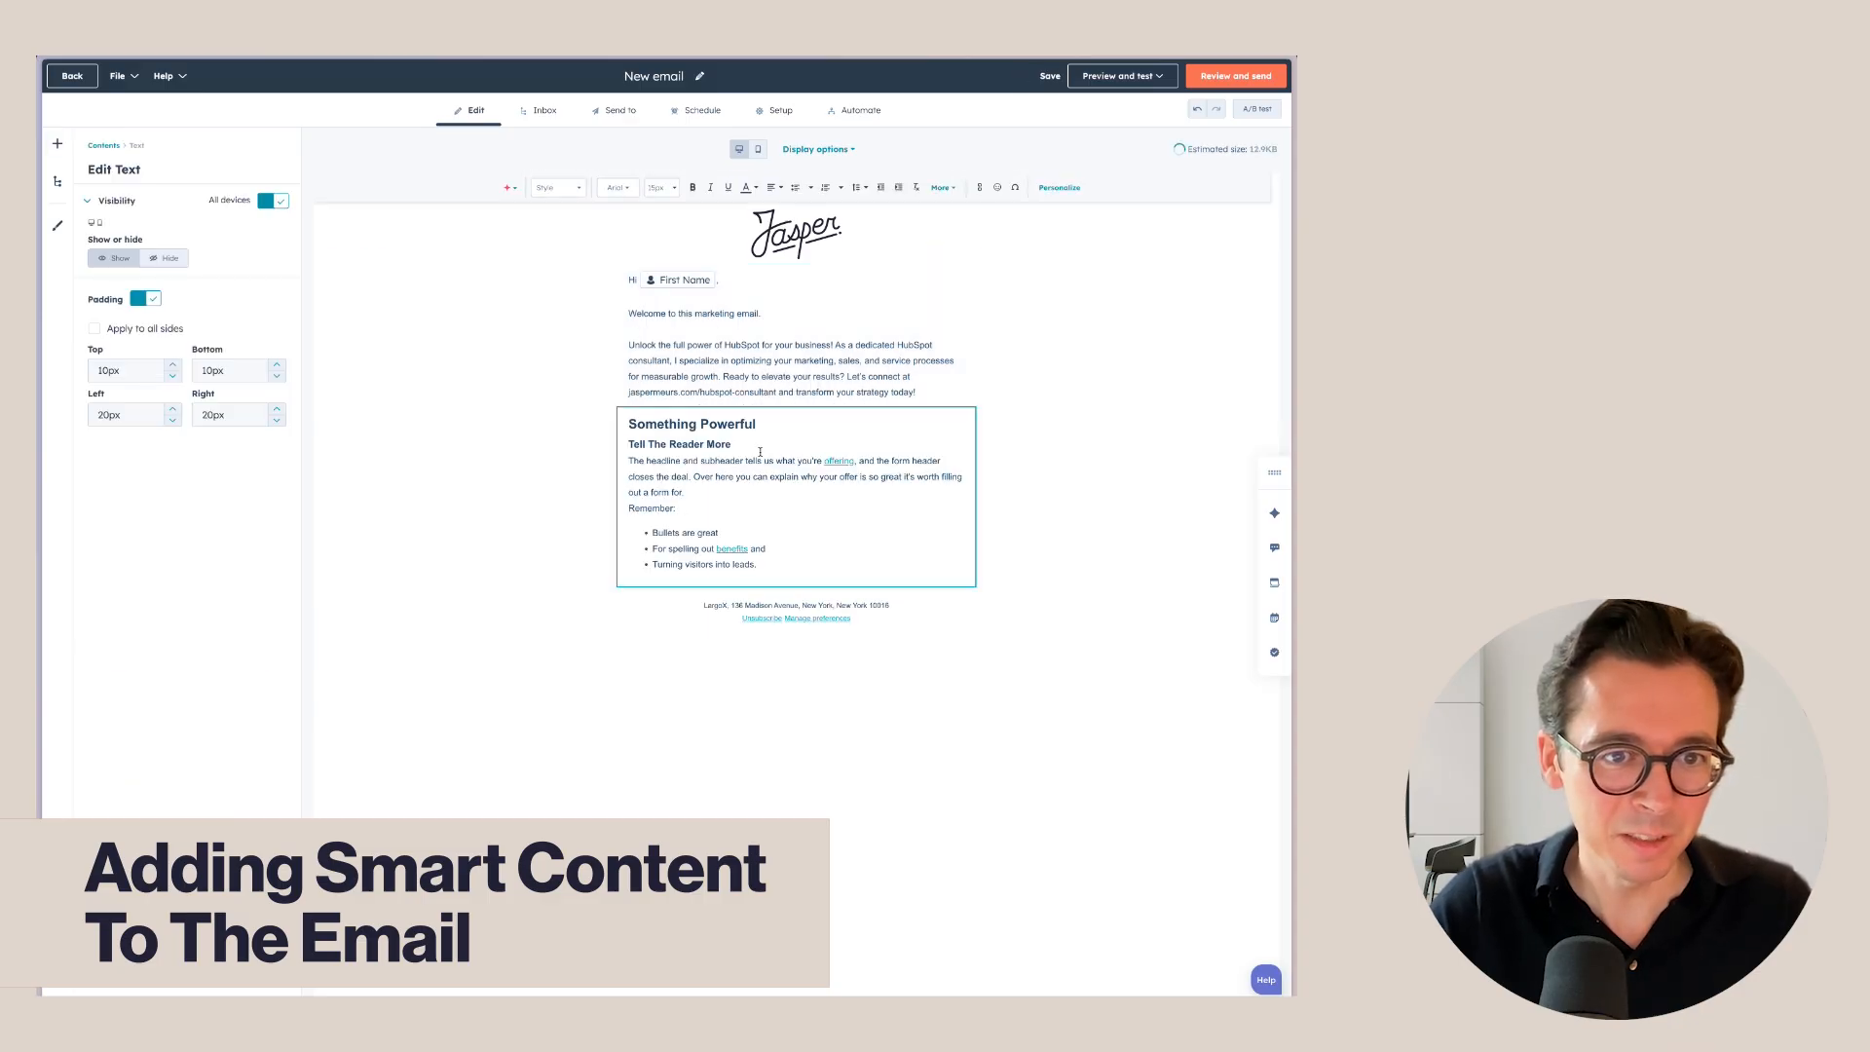
click(577, 431)
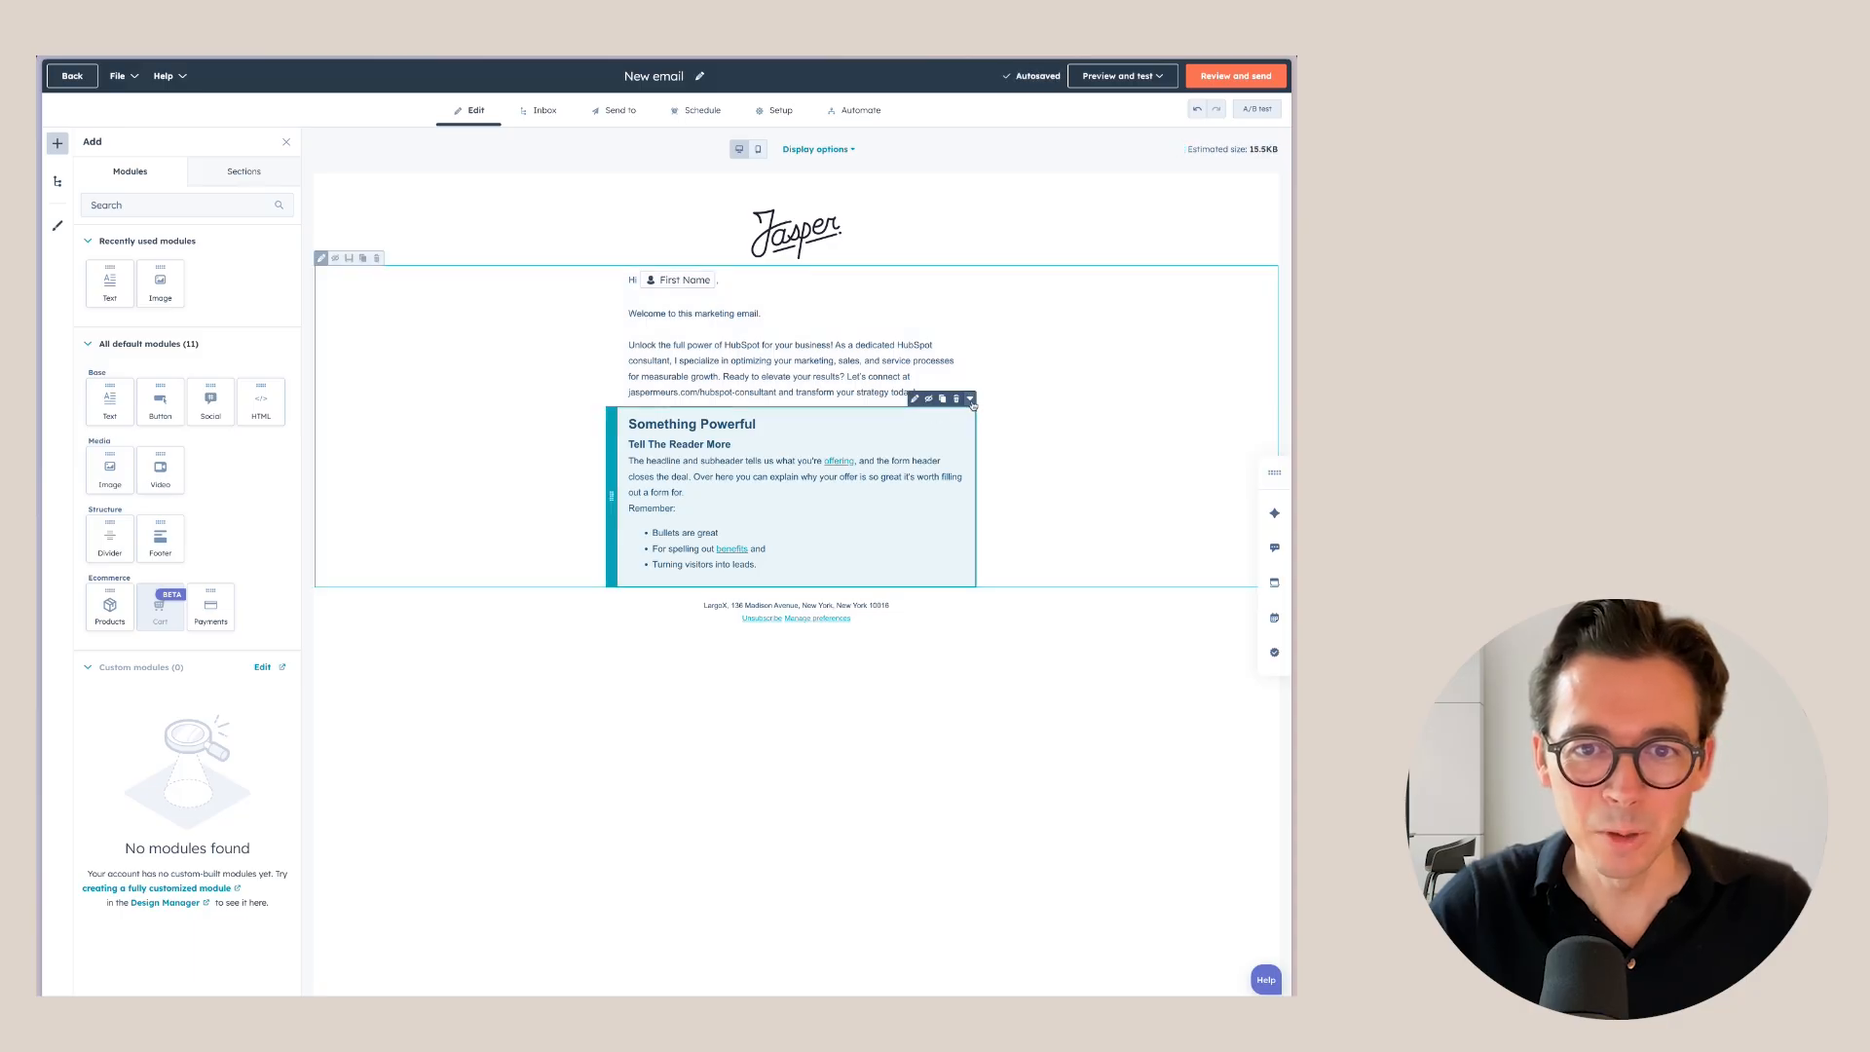
Start adding a smart rule to the new text block and bring up the category choices.
click(970, 400)
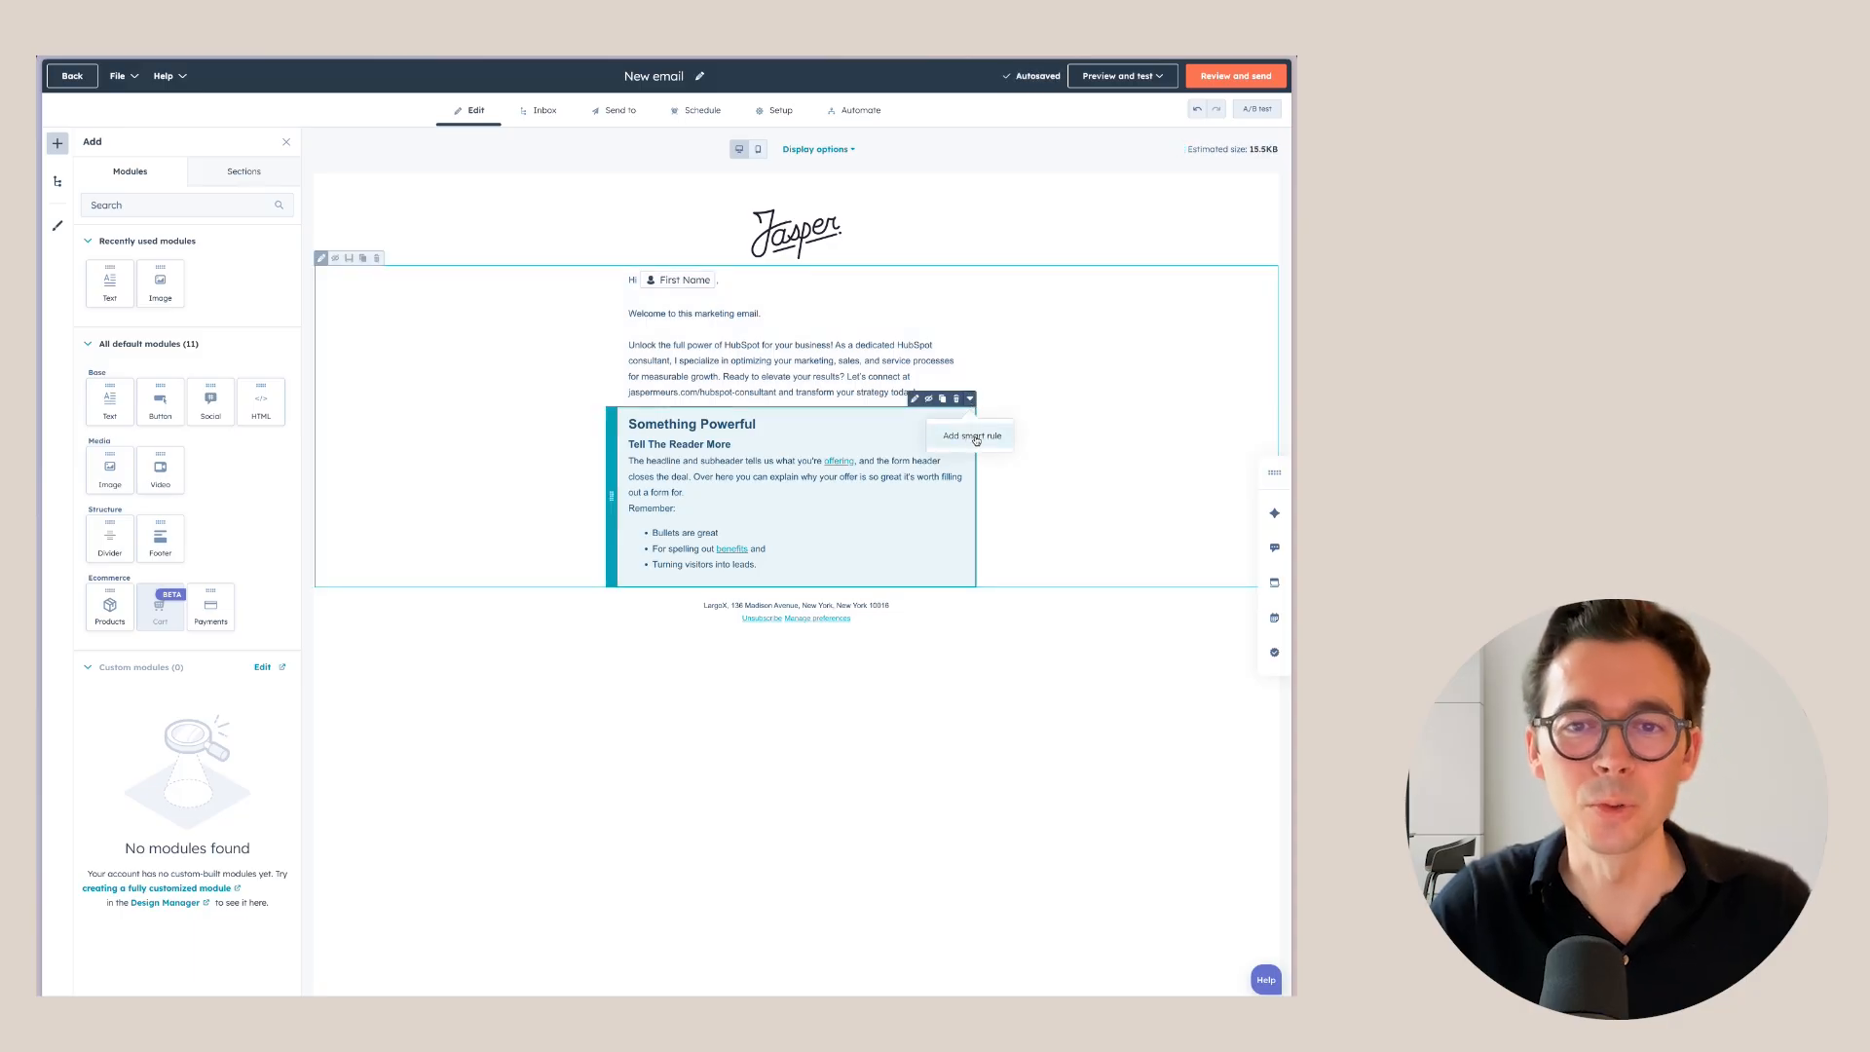
click(976, 437)
click(1005, 186)
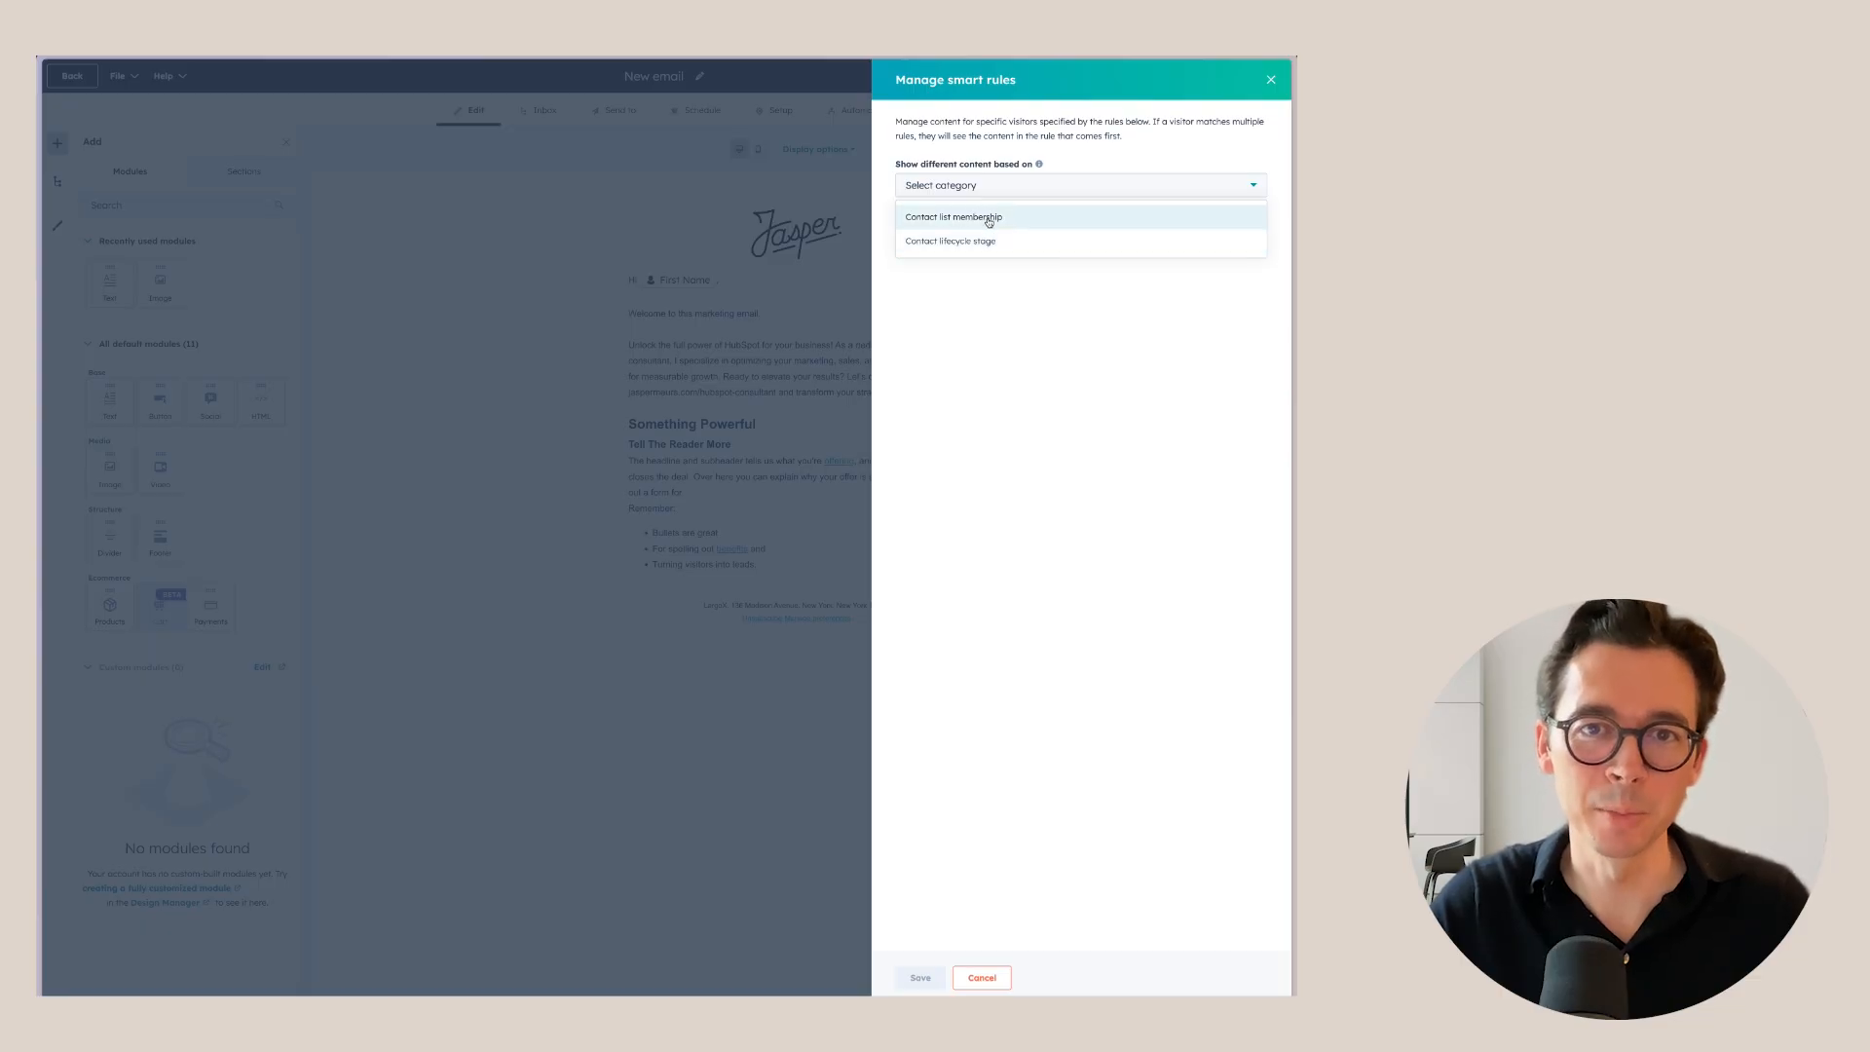
Try a contact list rule for 750k–1MM property interest, then remove it.
click(989, 218)
click(949, 219)
click(979, 243)
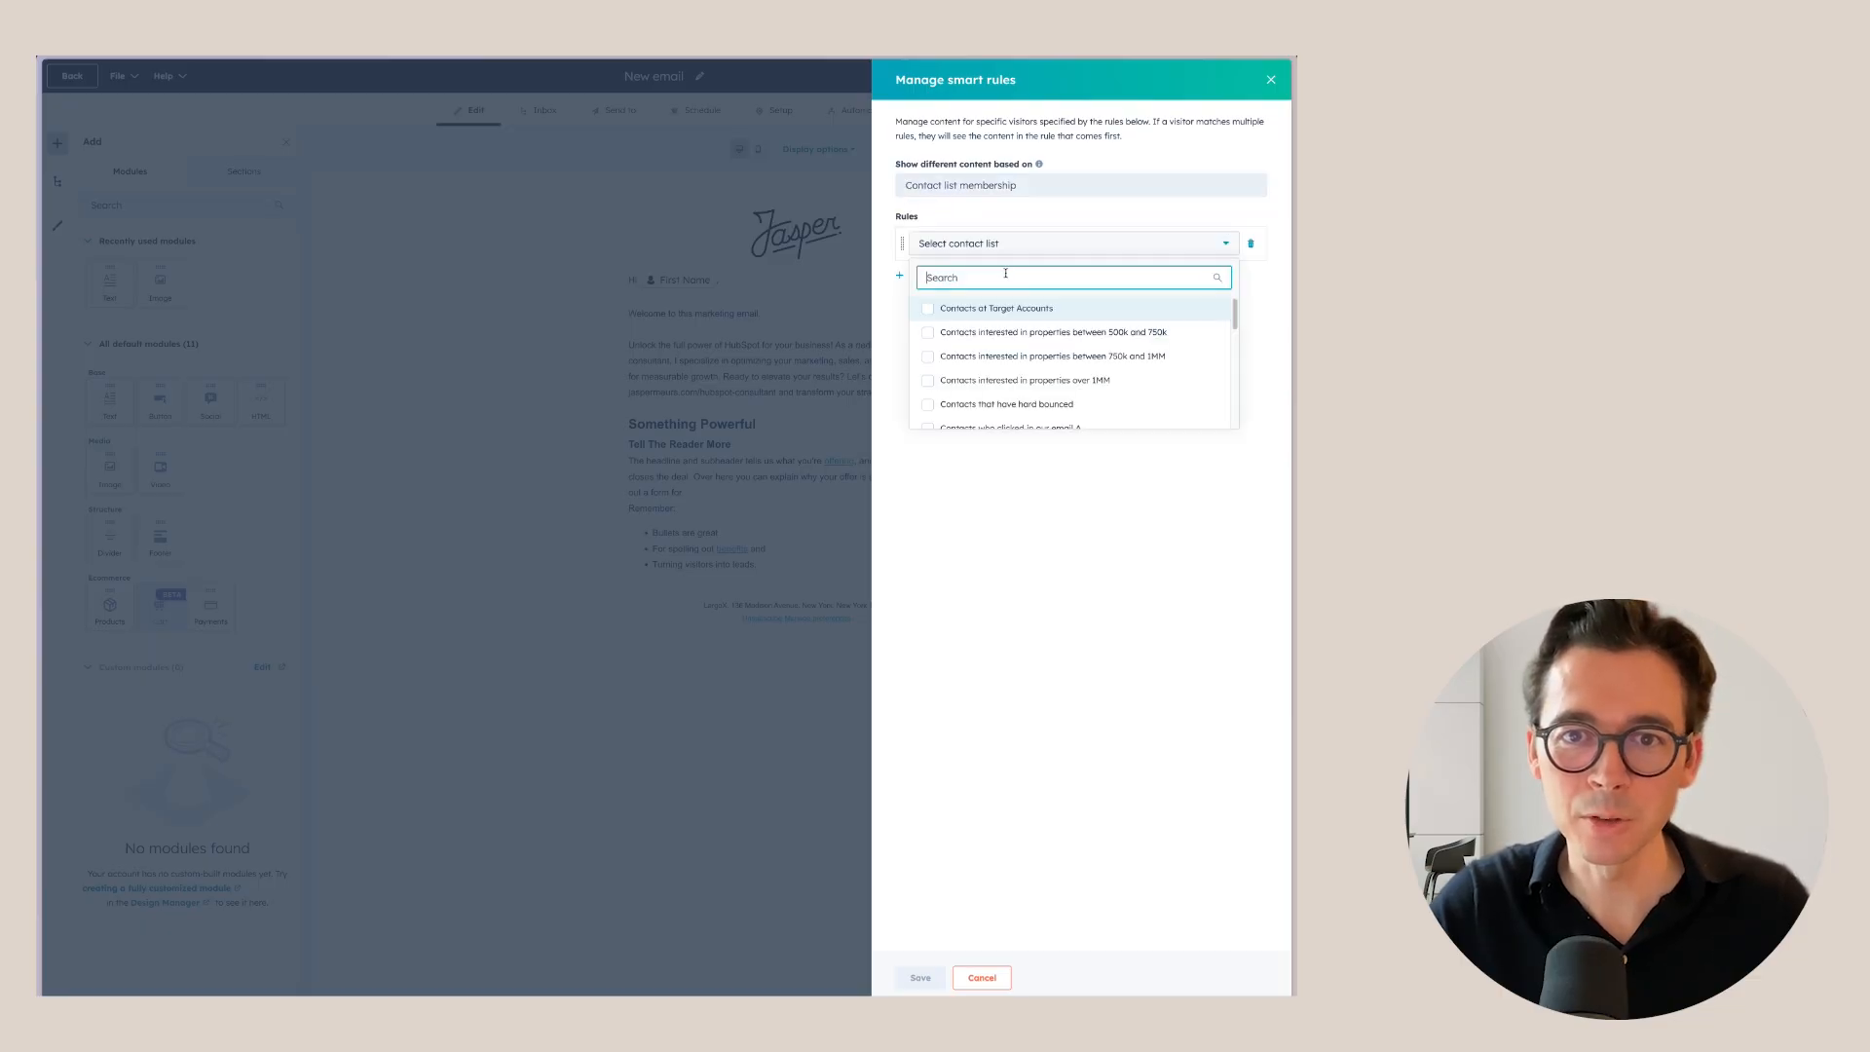
scroll(1020, 412, down, 6)
scroll(1020, 411, up, 6)
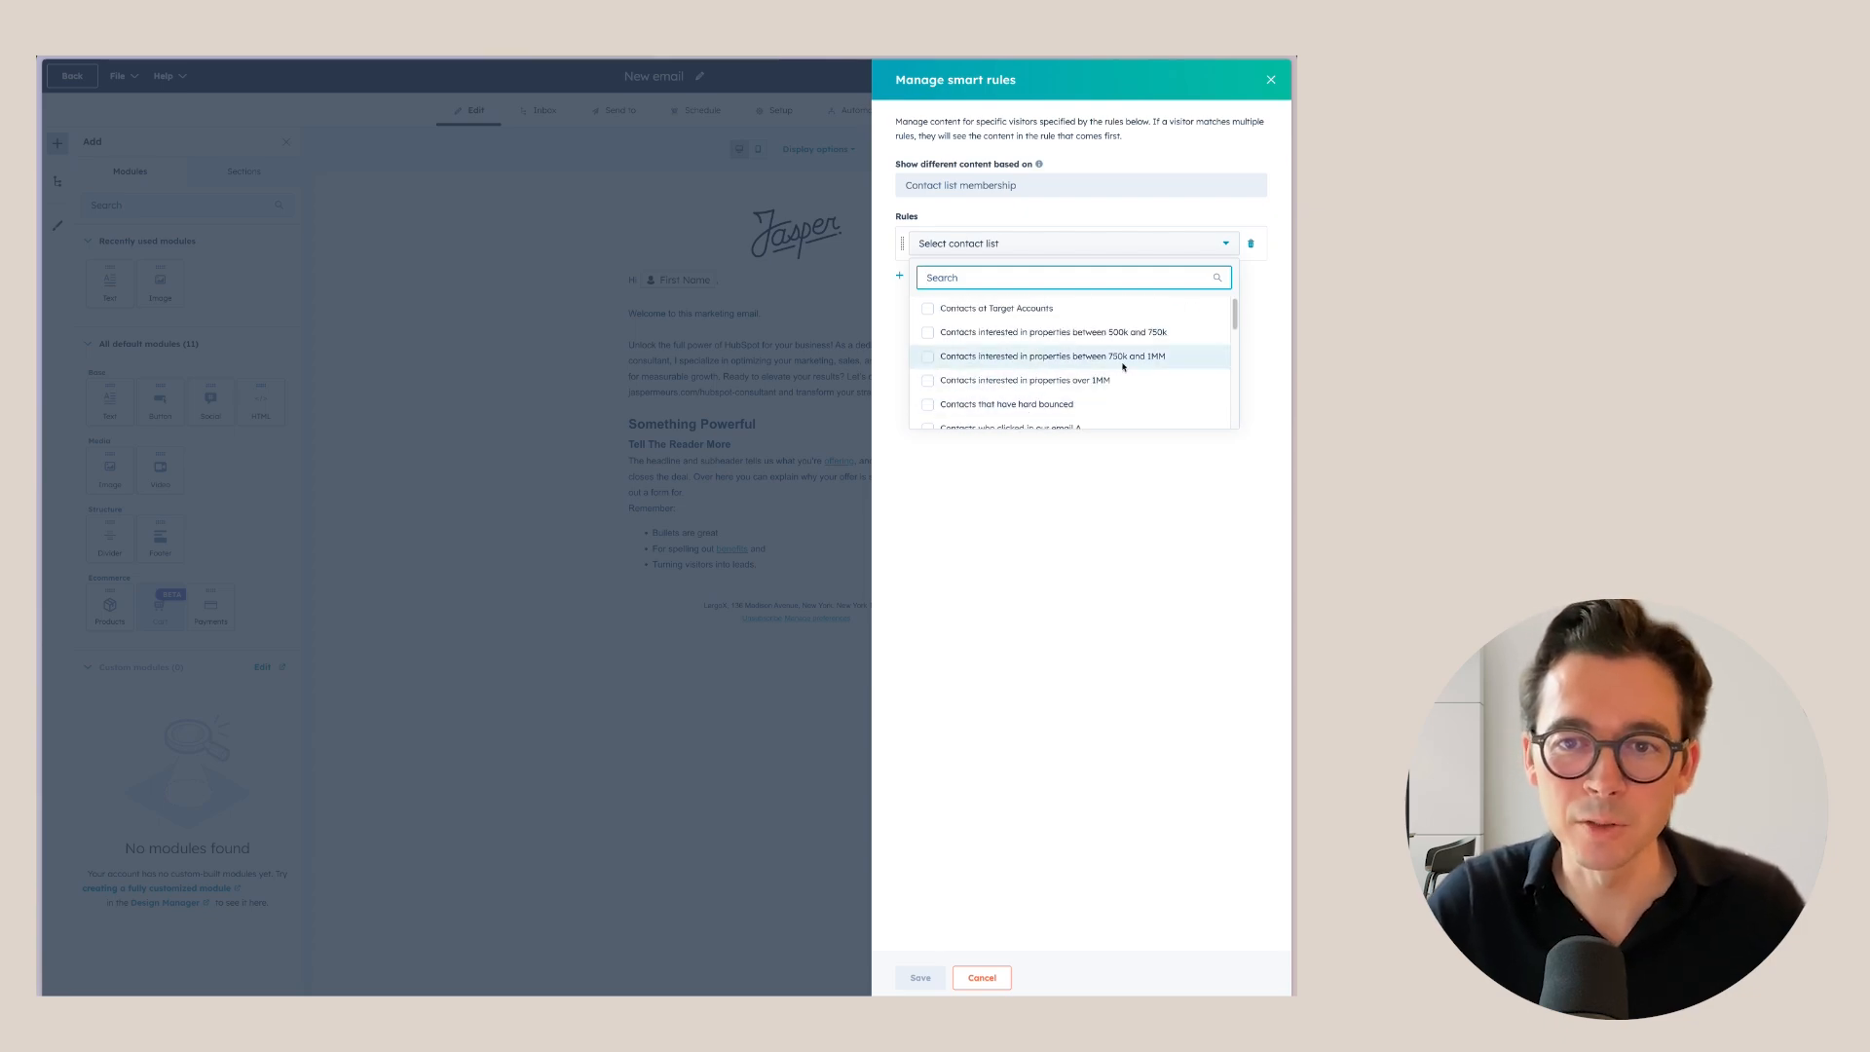
click(930, 357)
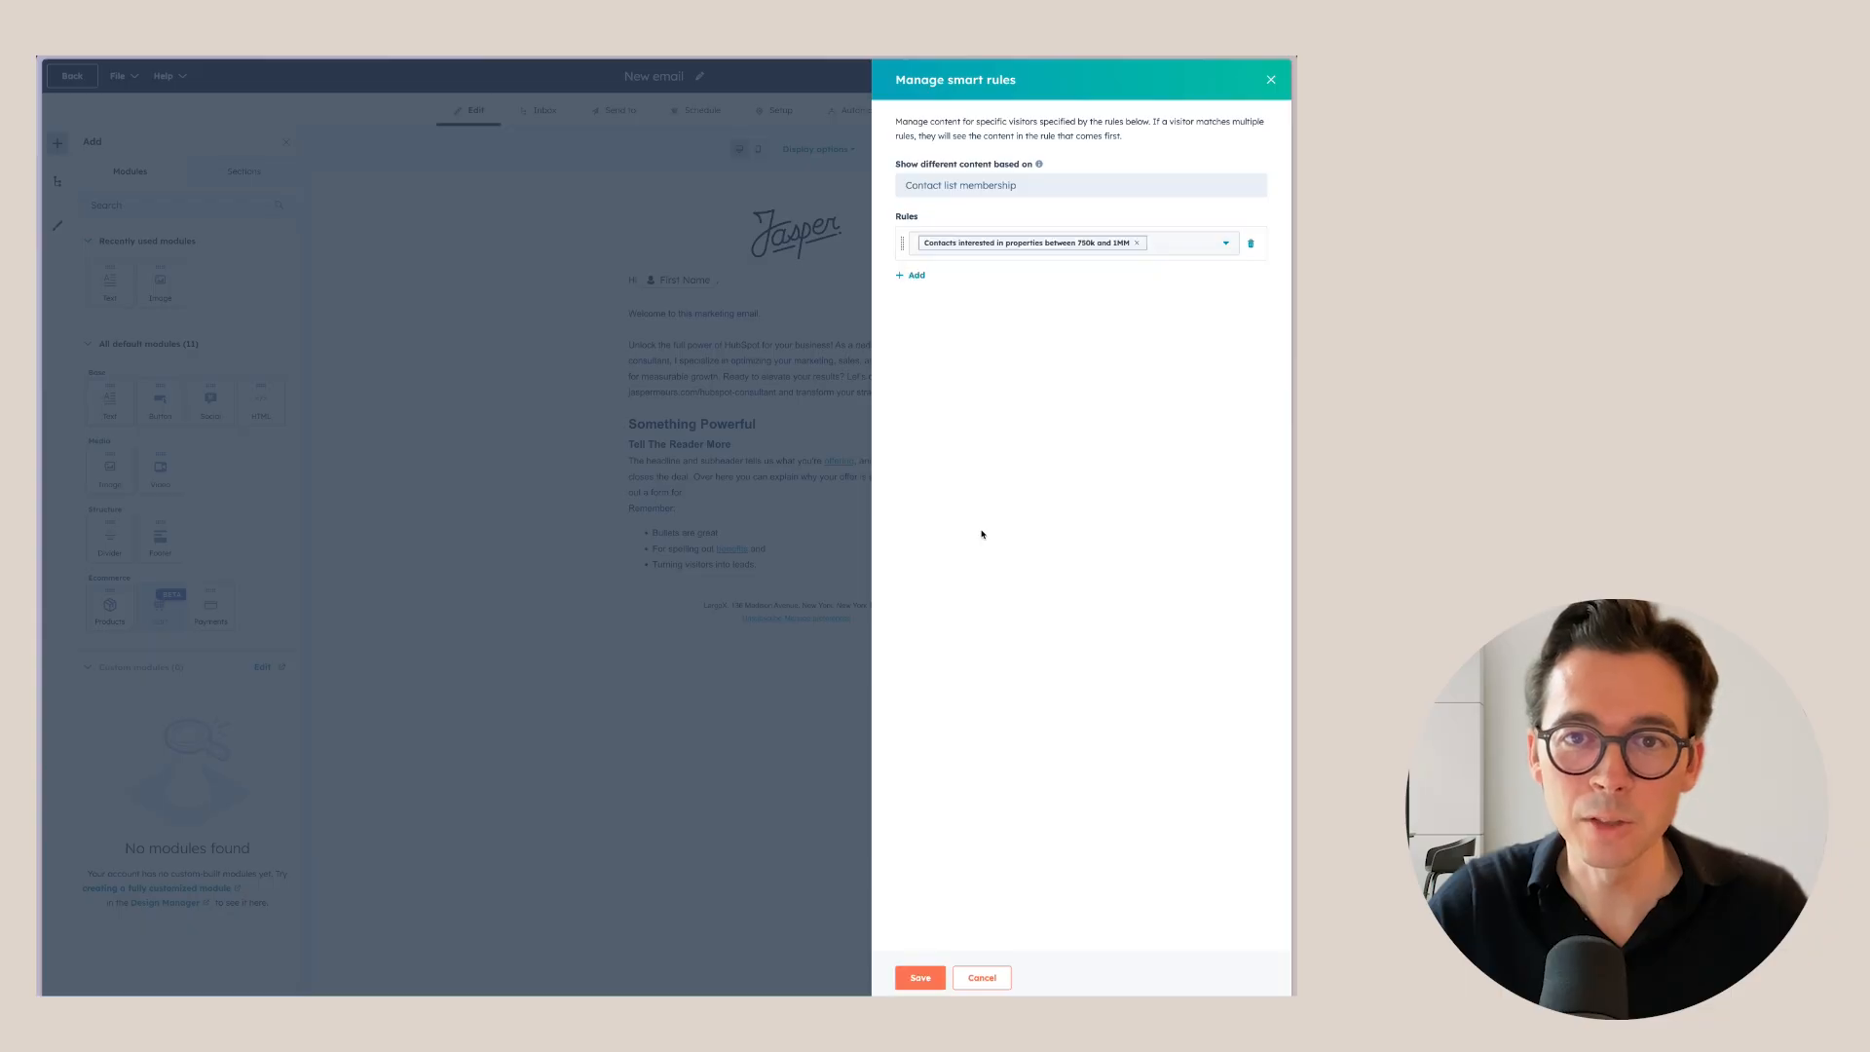
click(1250, 243)
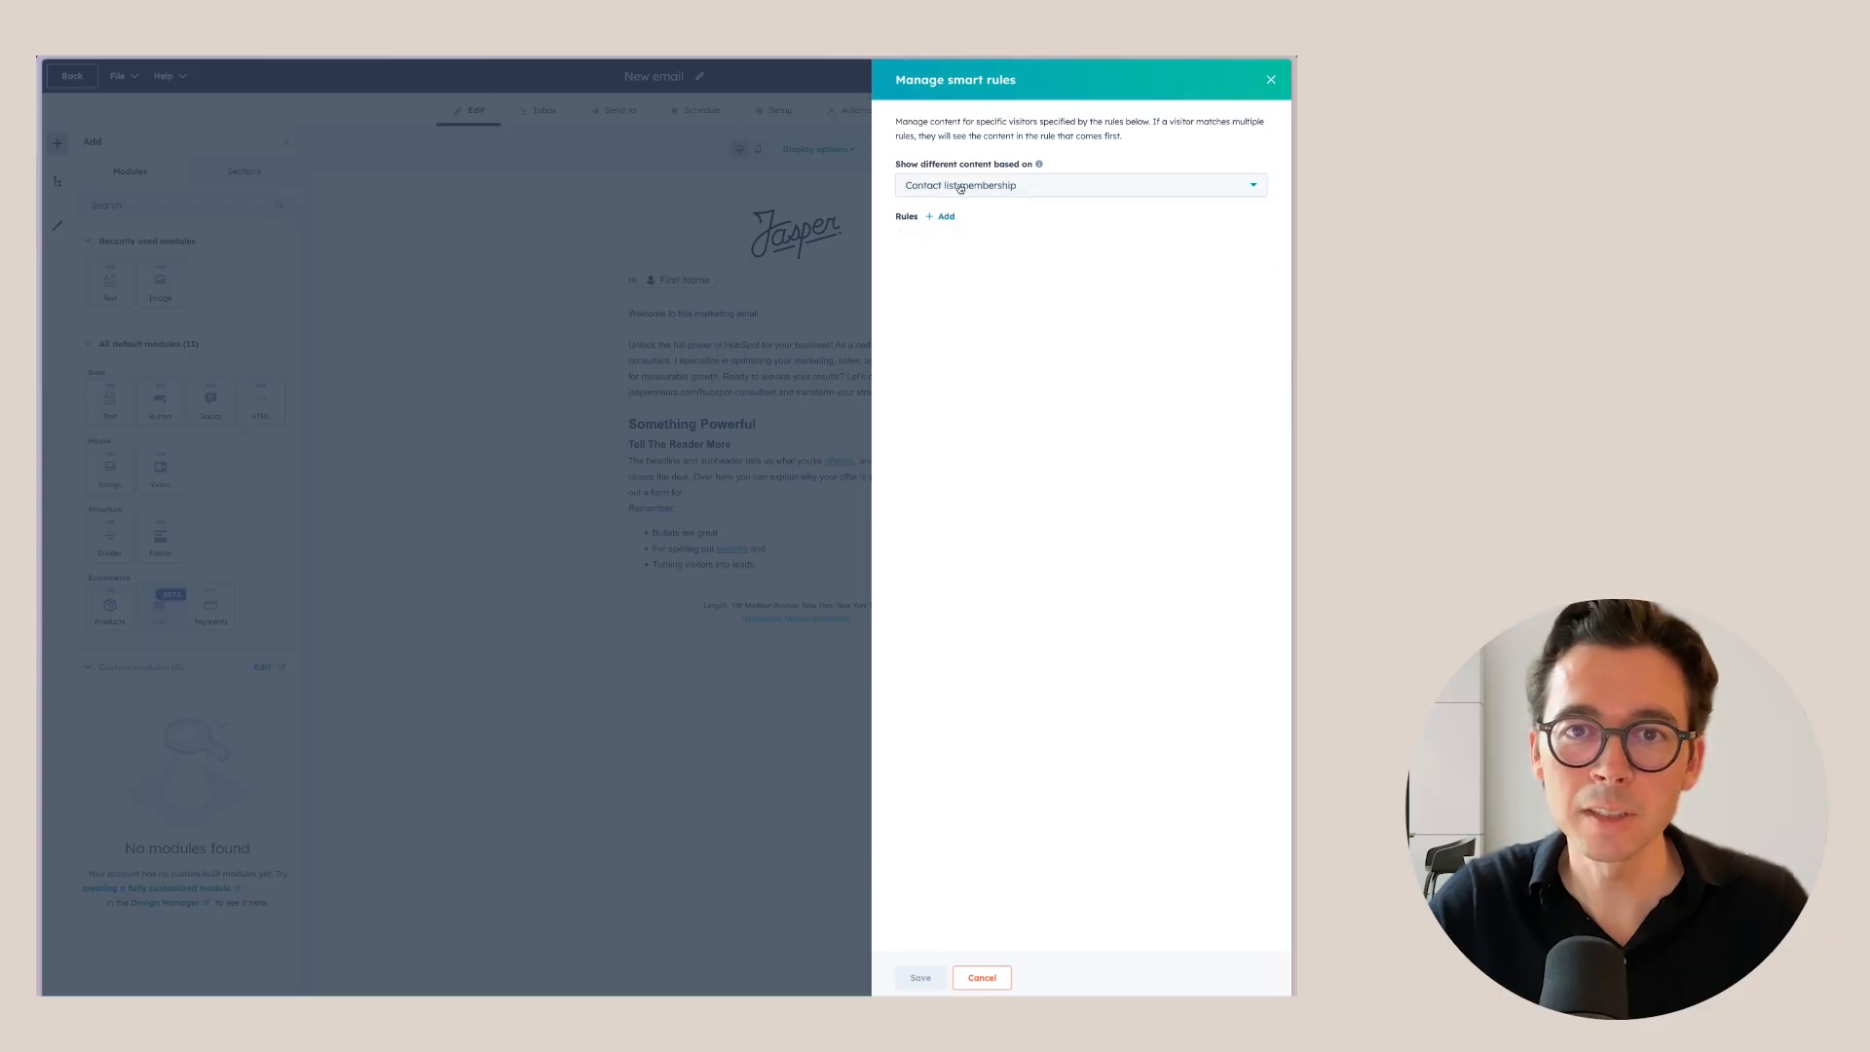
Base the smart rules on contact lifecycle stage, with rules for Lead and Customer.
click(1071, 185)
click(974, 237)
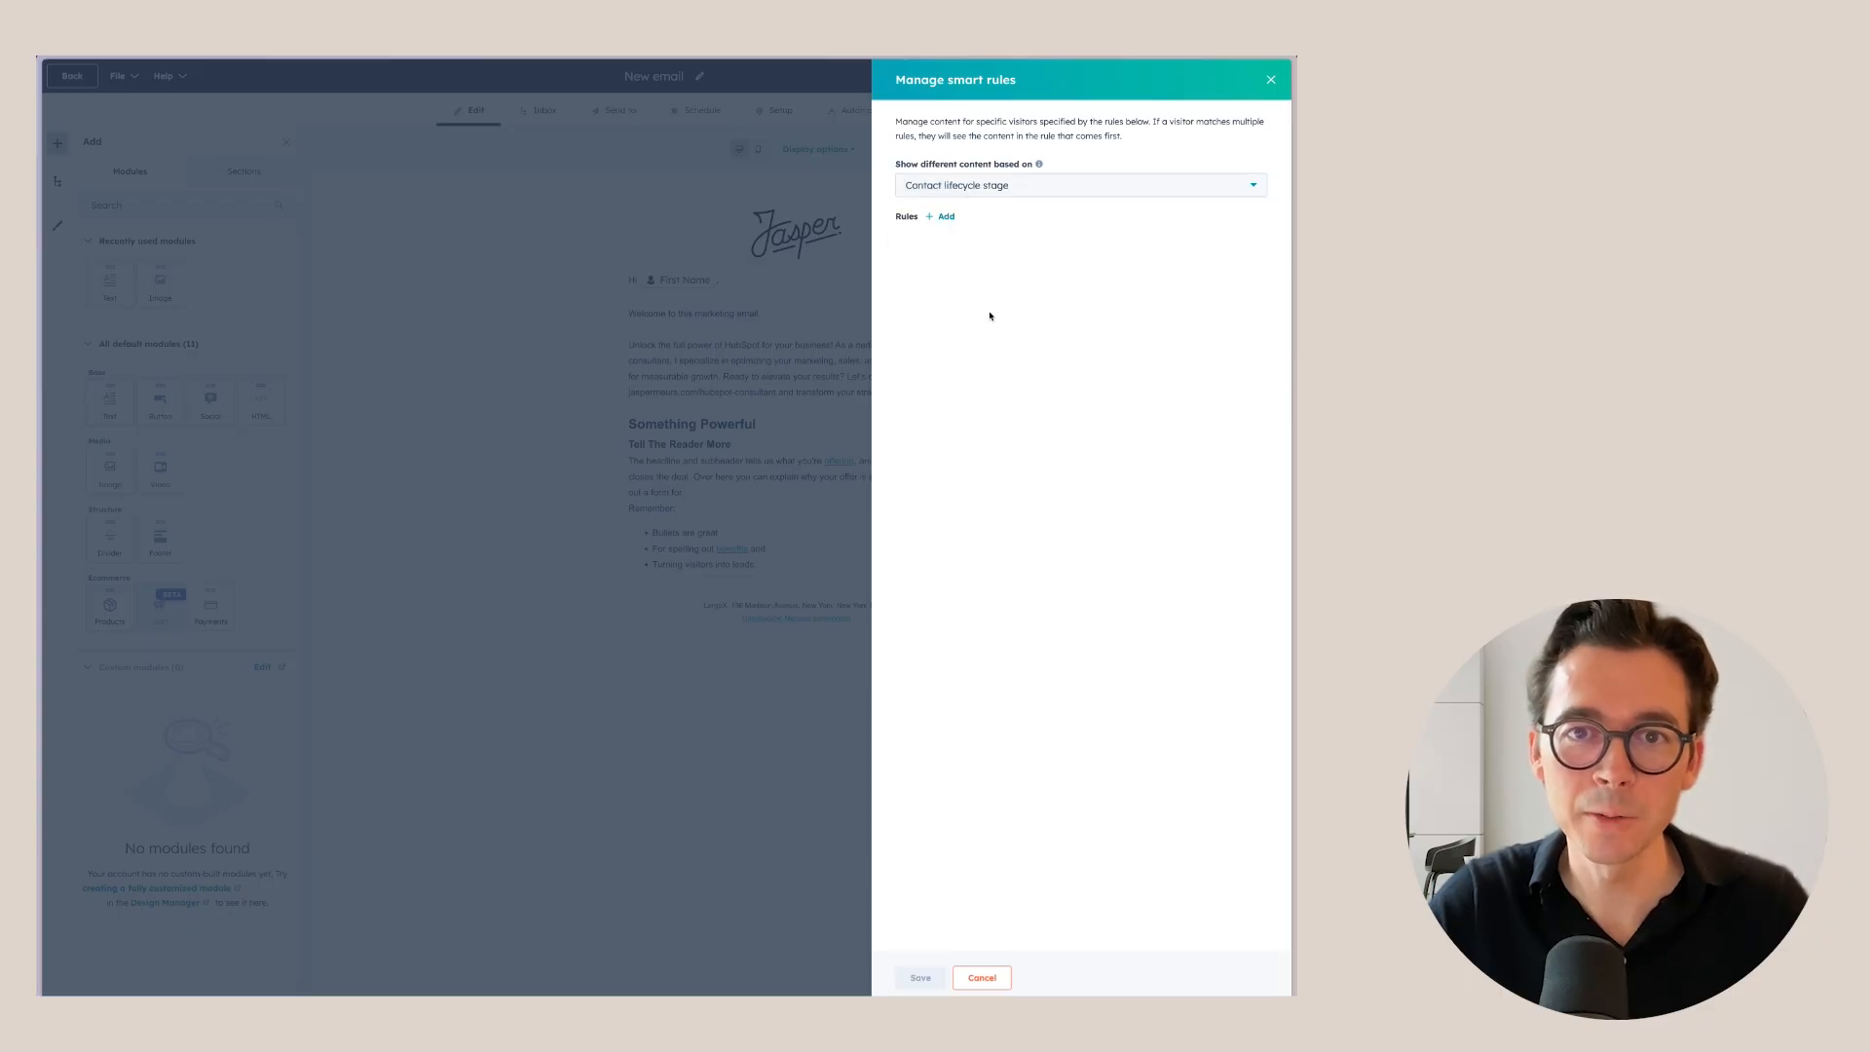
click(947, 217)
click(958, 246)
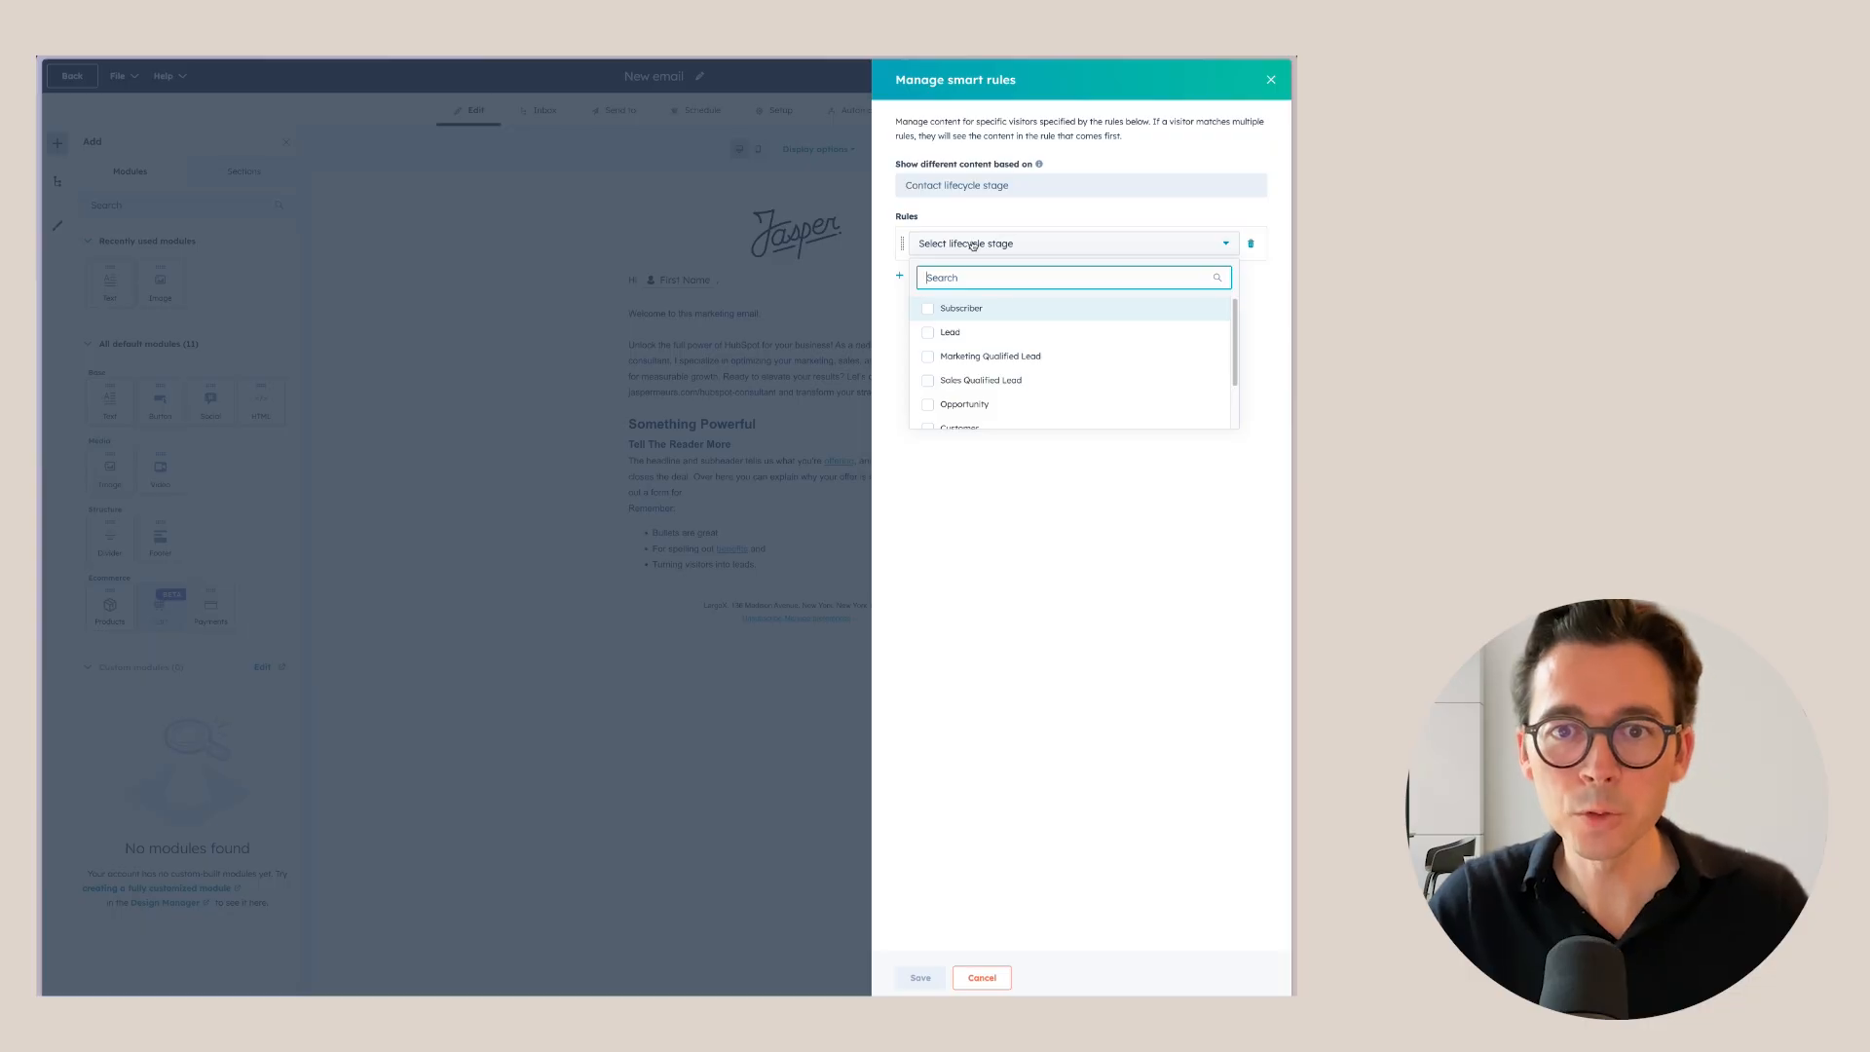
click(926, 332)
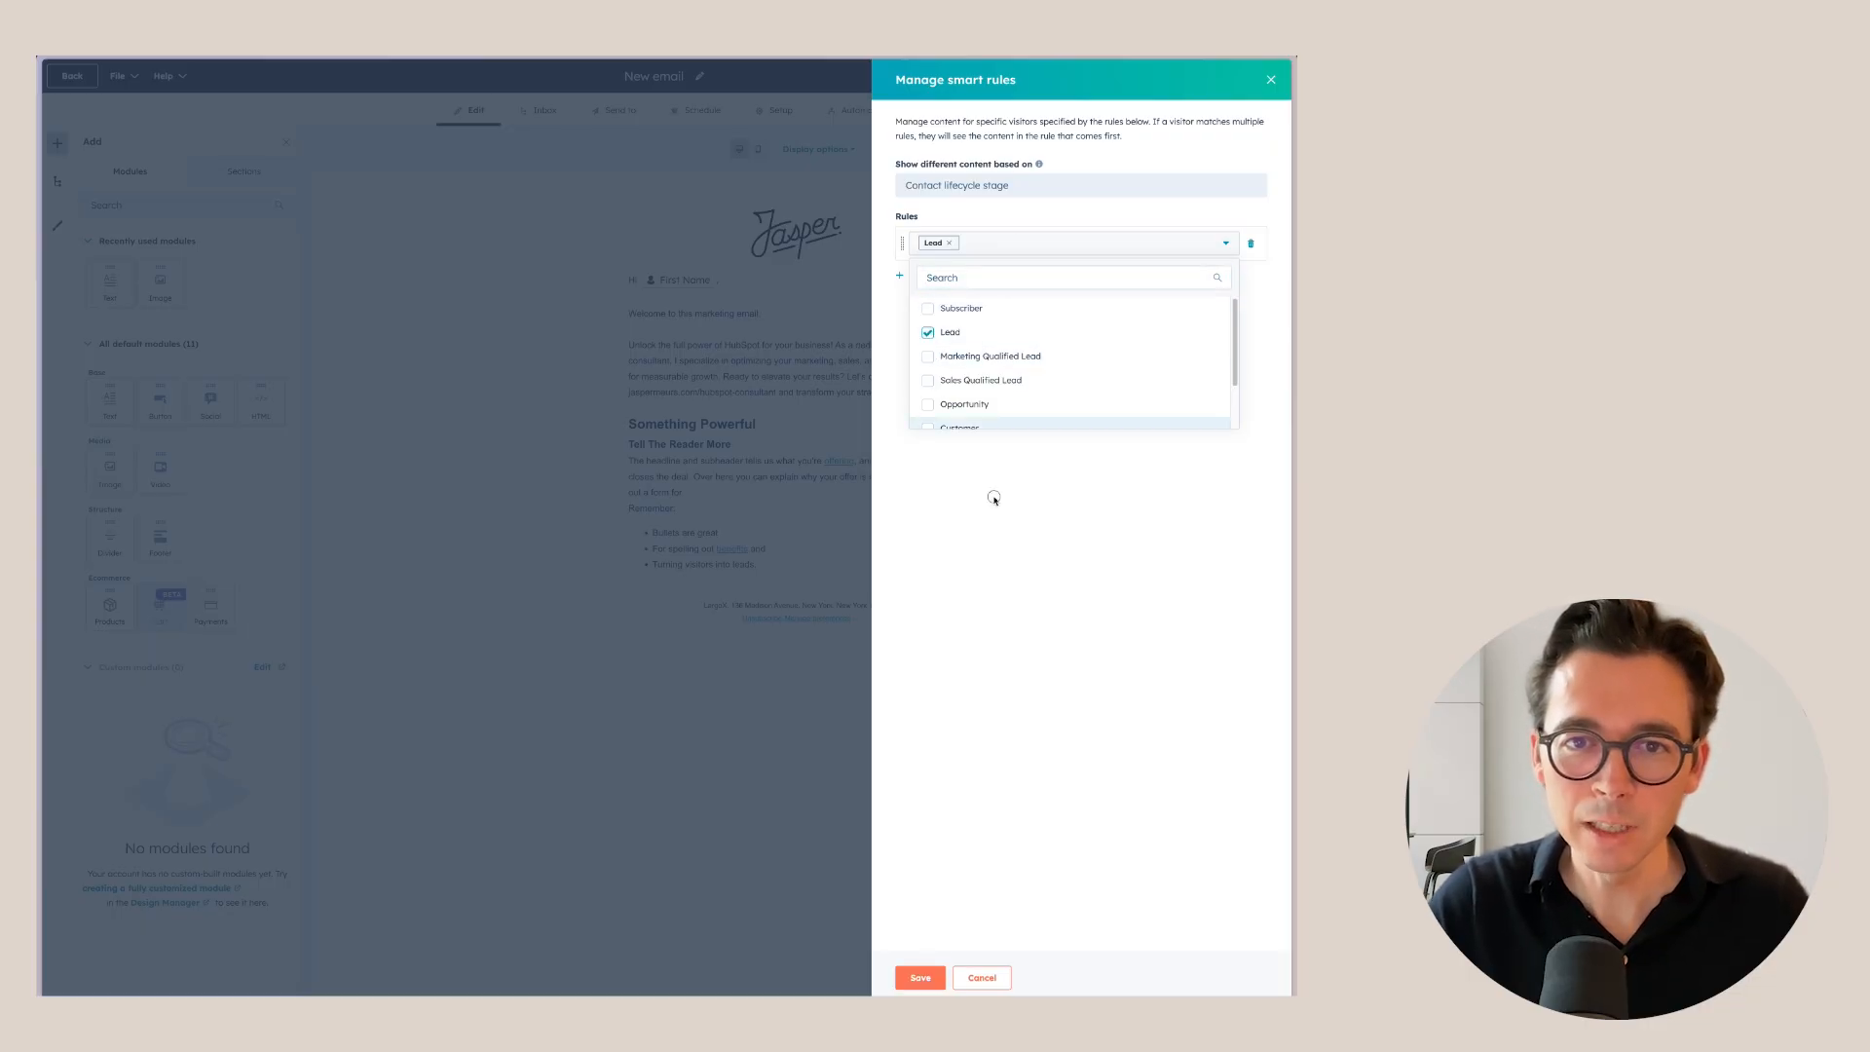
click(993, 497)
click(920, 275)
click(986, 288)
scroll(1003, 409, down, 2)
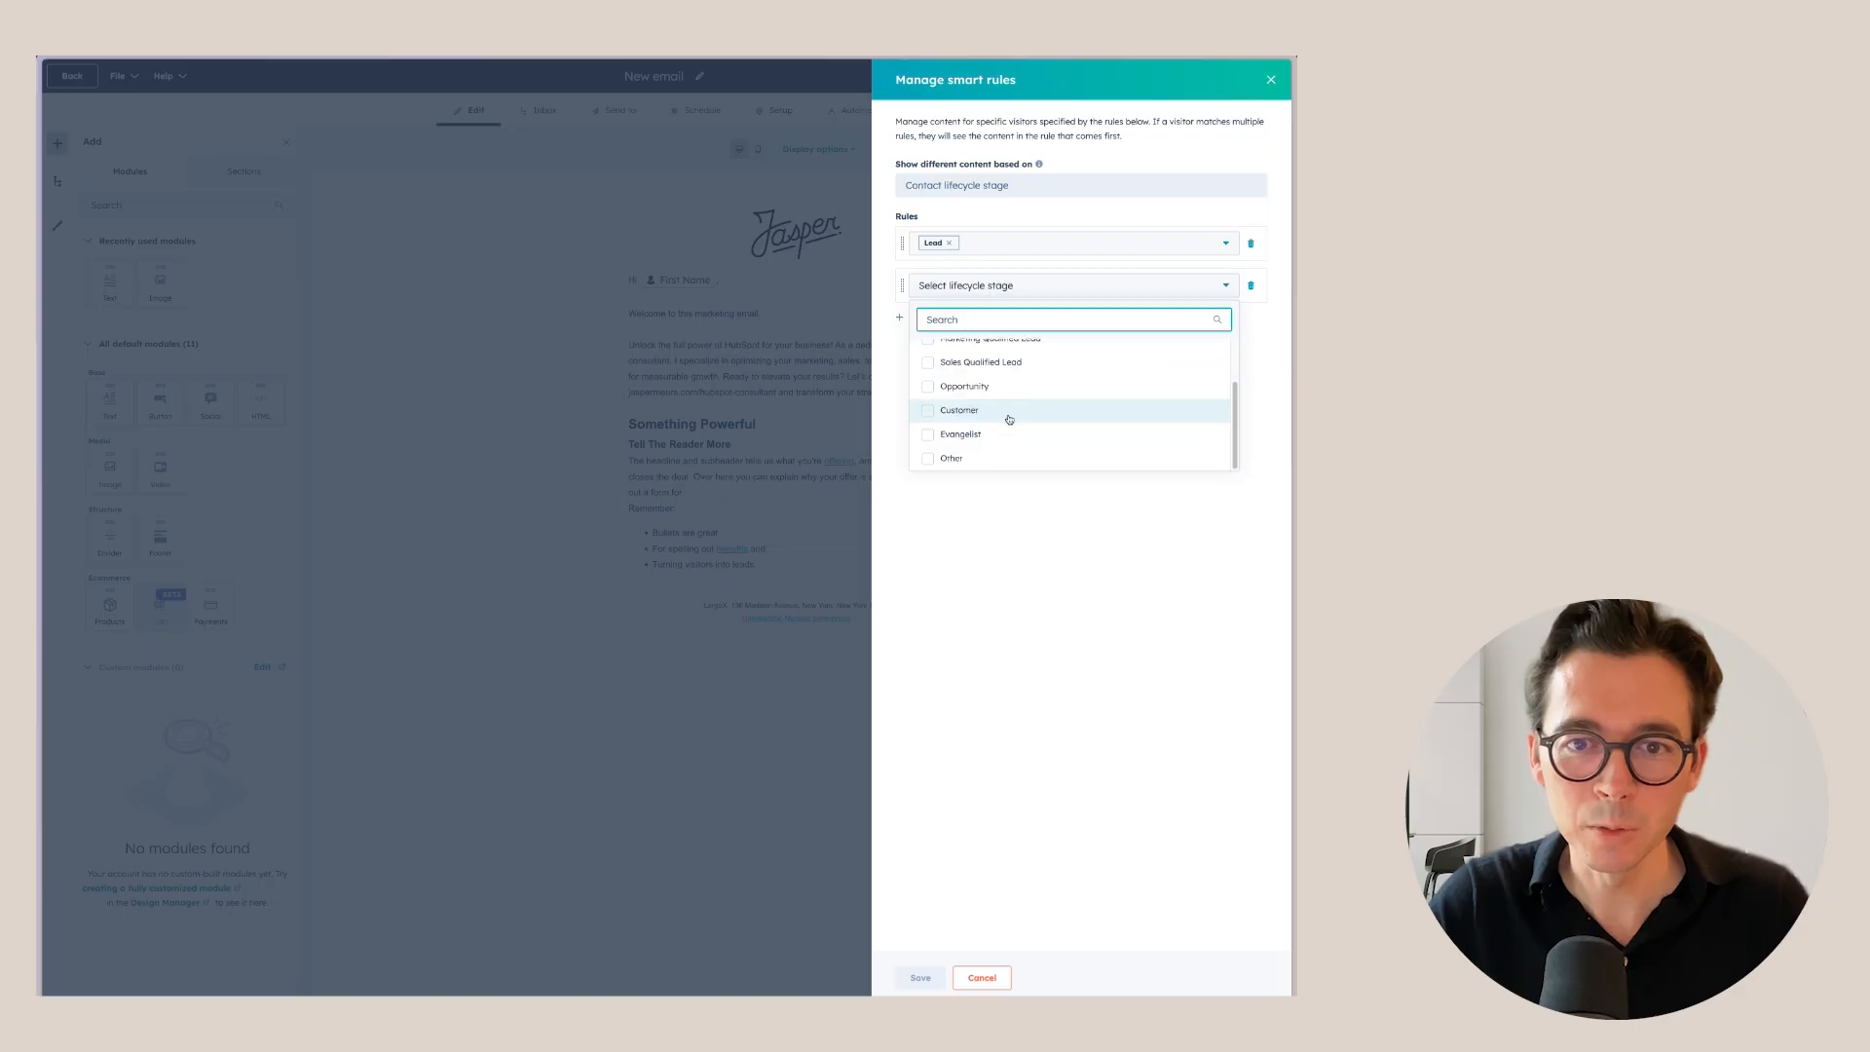
click(927, 410)
click(1015, 541)
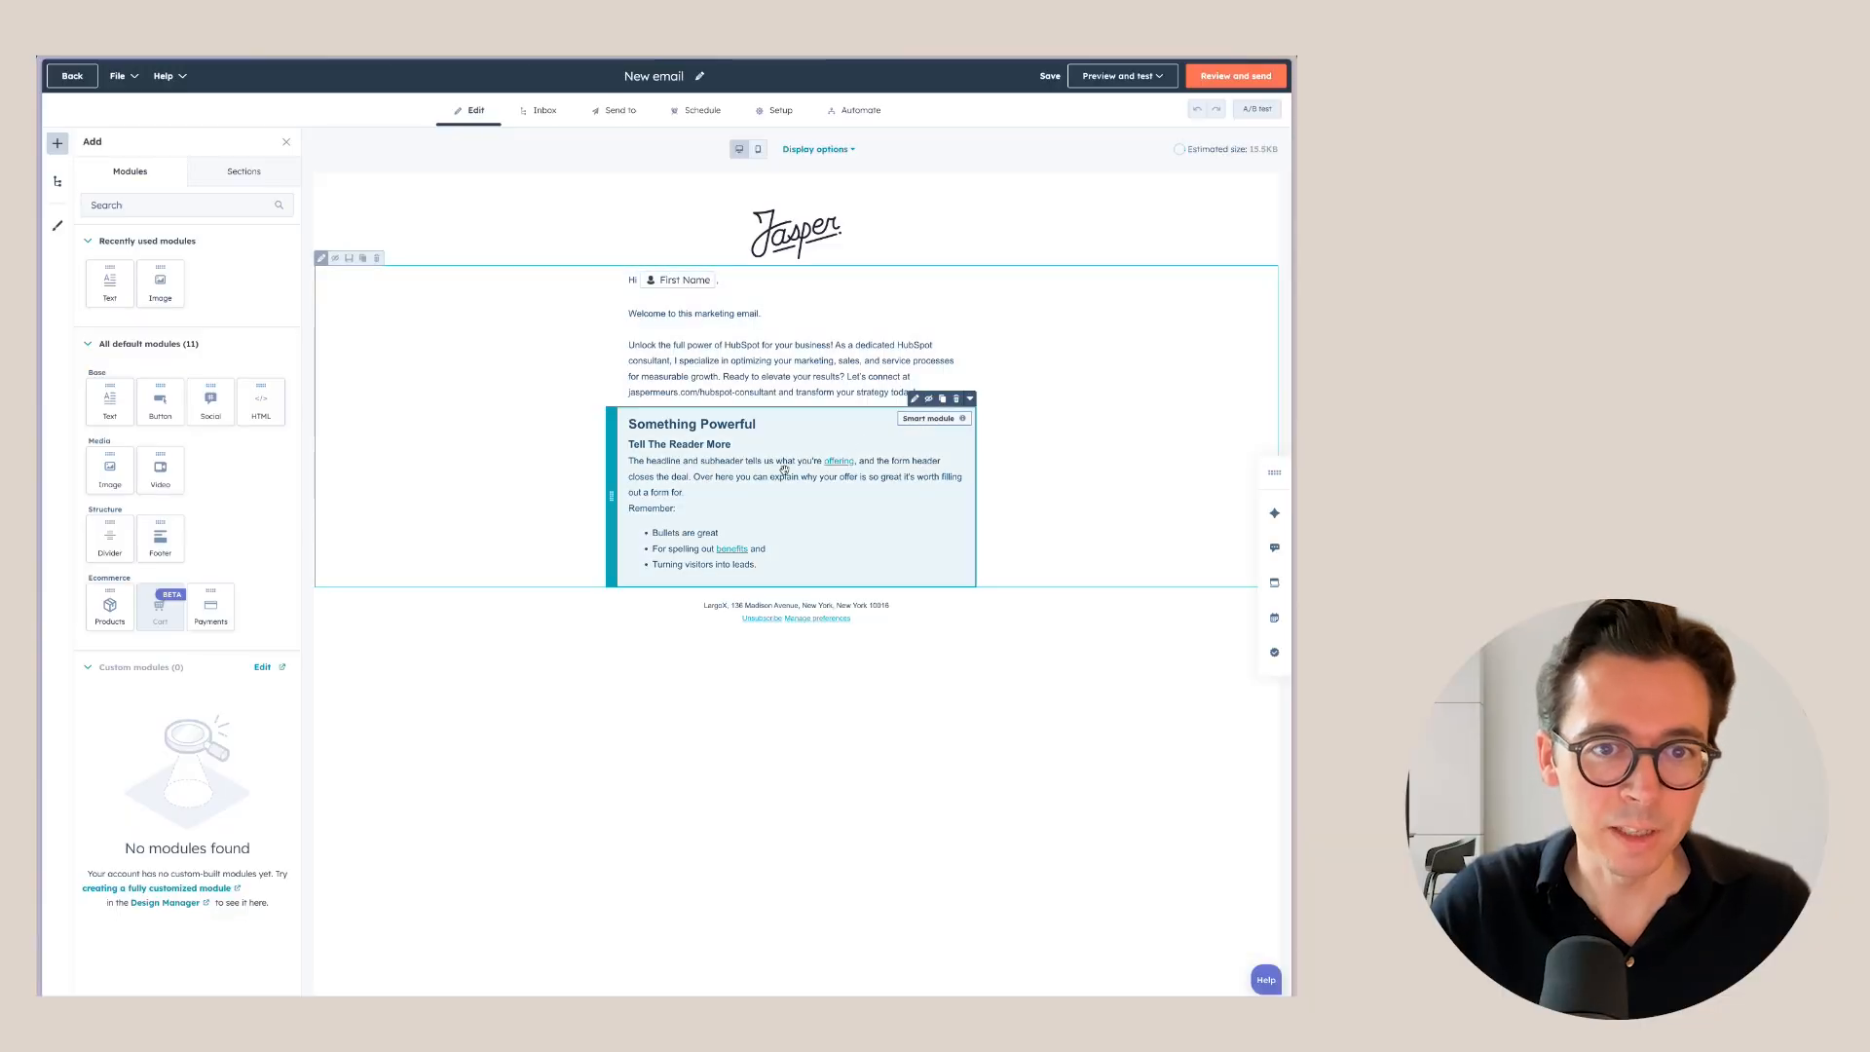
Replace the default text with 'This is default that everyone will see who is not a lead or a customer.'.
click(782, 475)
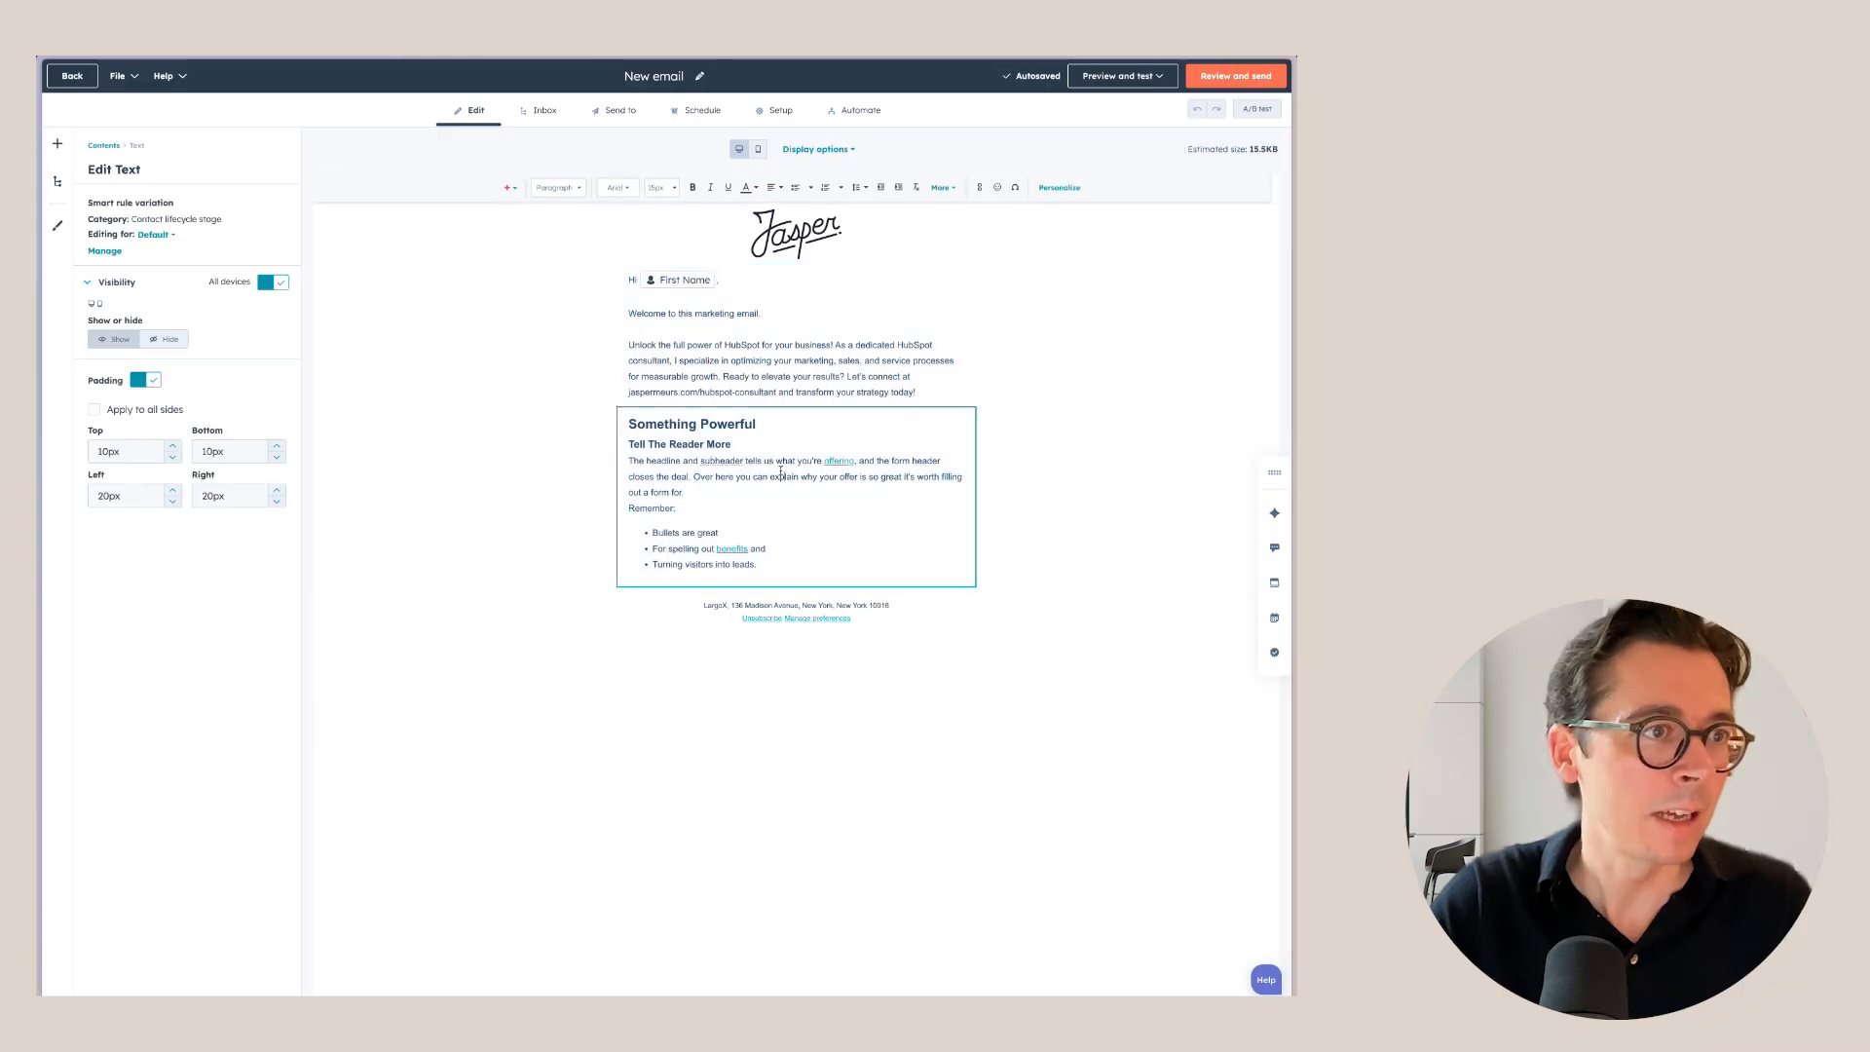
drag(766, 565, 630, 423)
text(This os t)
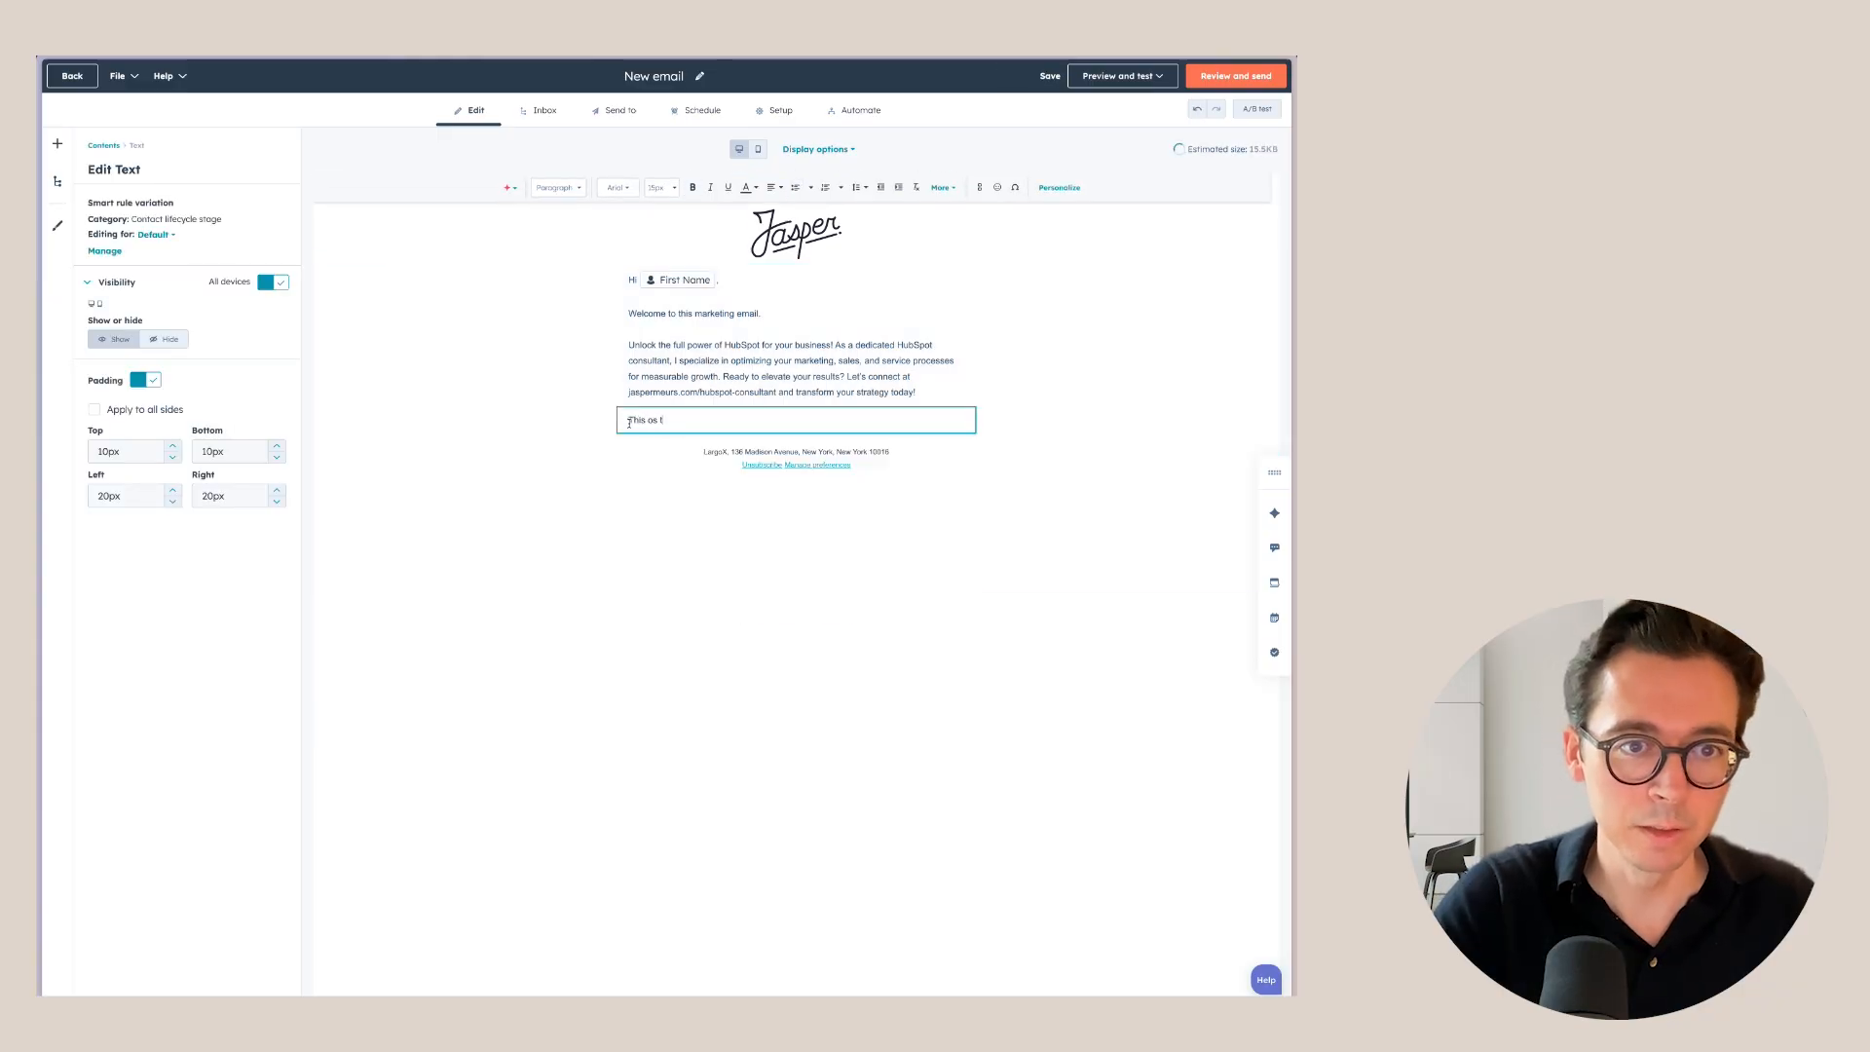
key(BackSpace)
key(BackSpace)
key(BackSpace)
key(BackSpace)
text(is default that everyone will see who is)
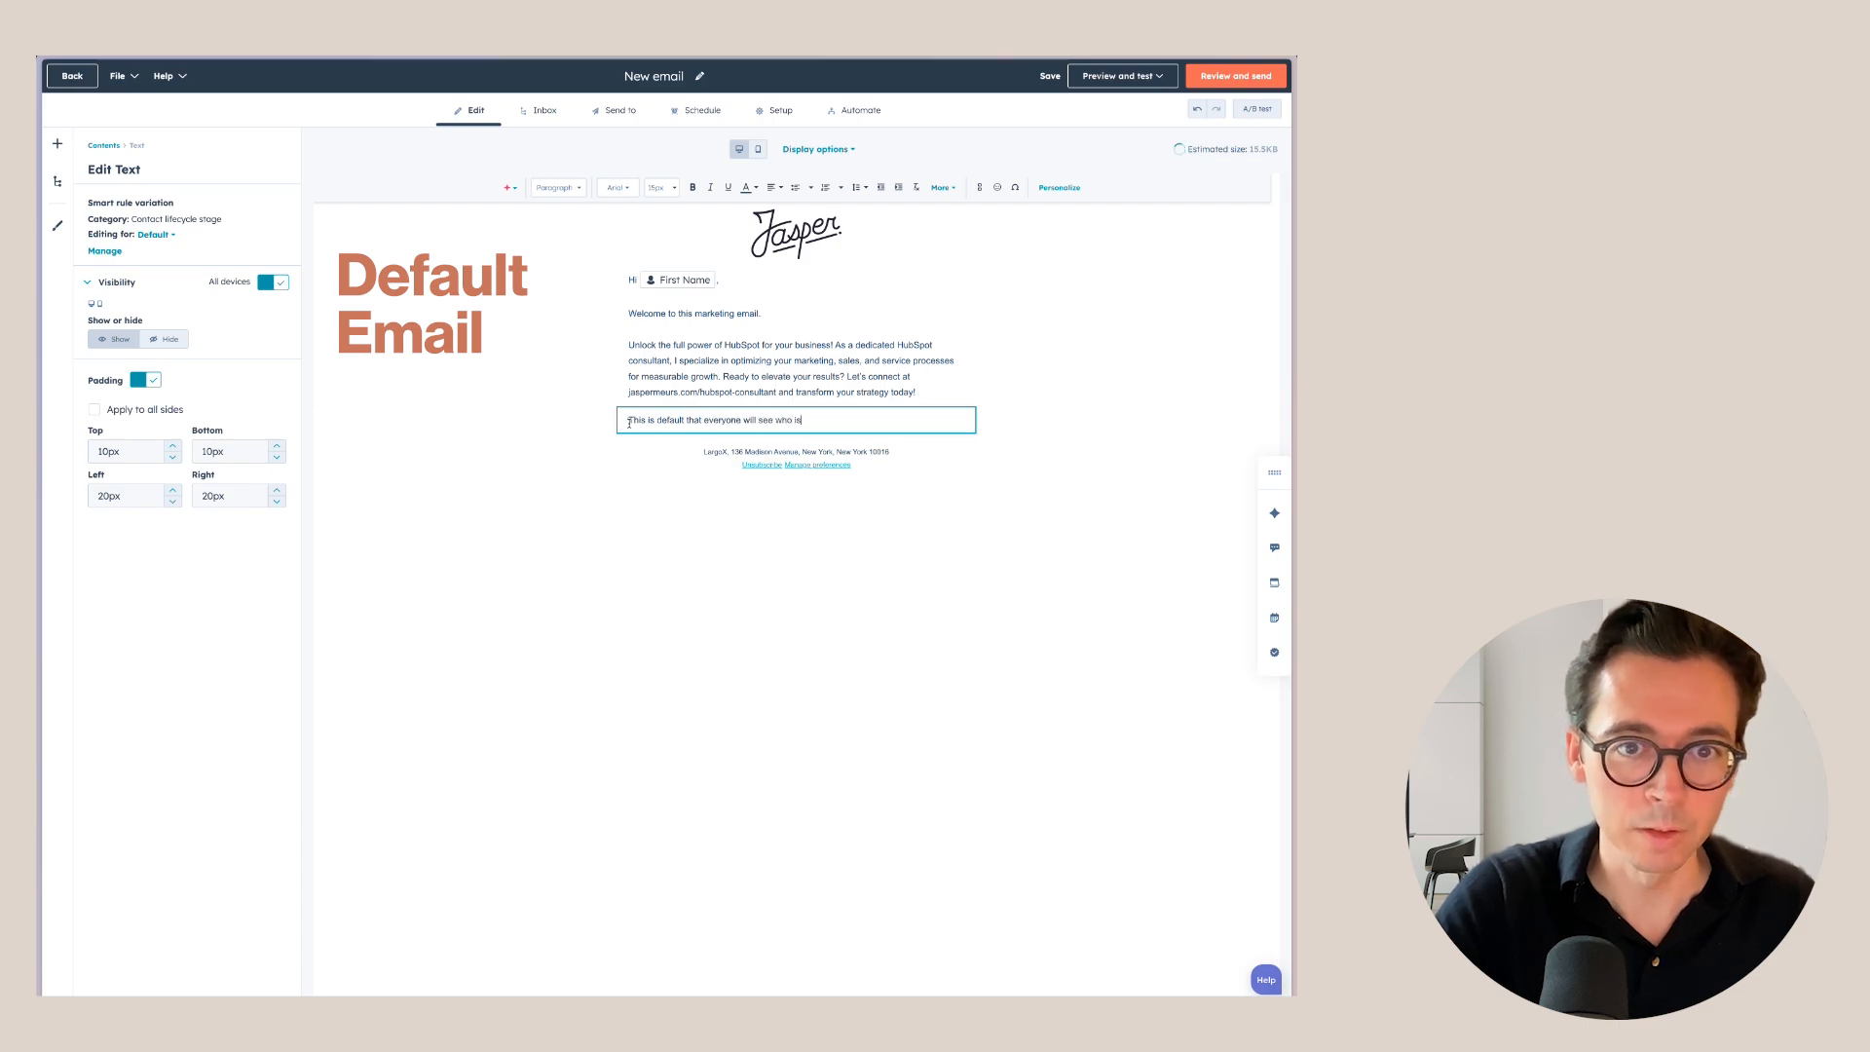
text( not a lead or a customer.)
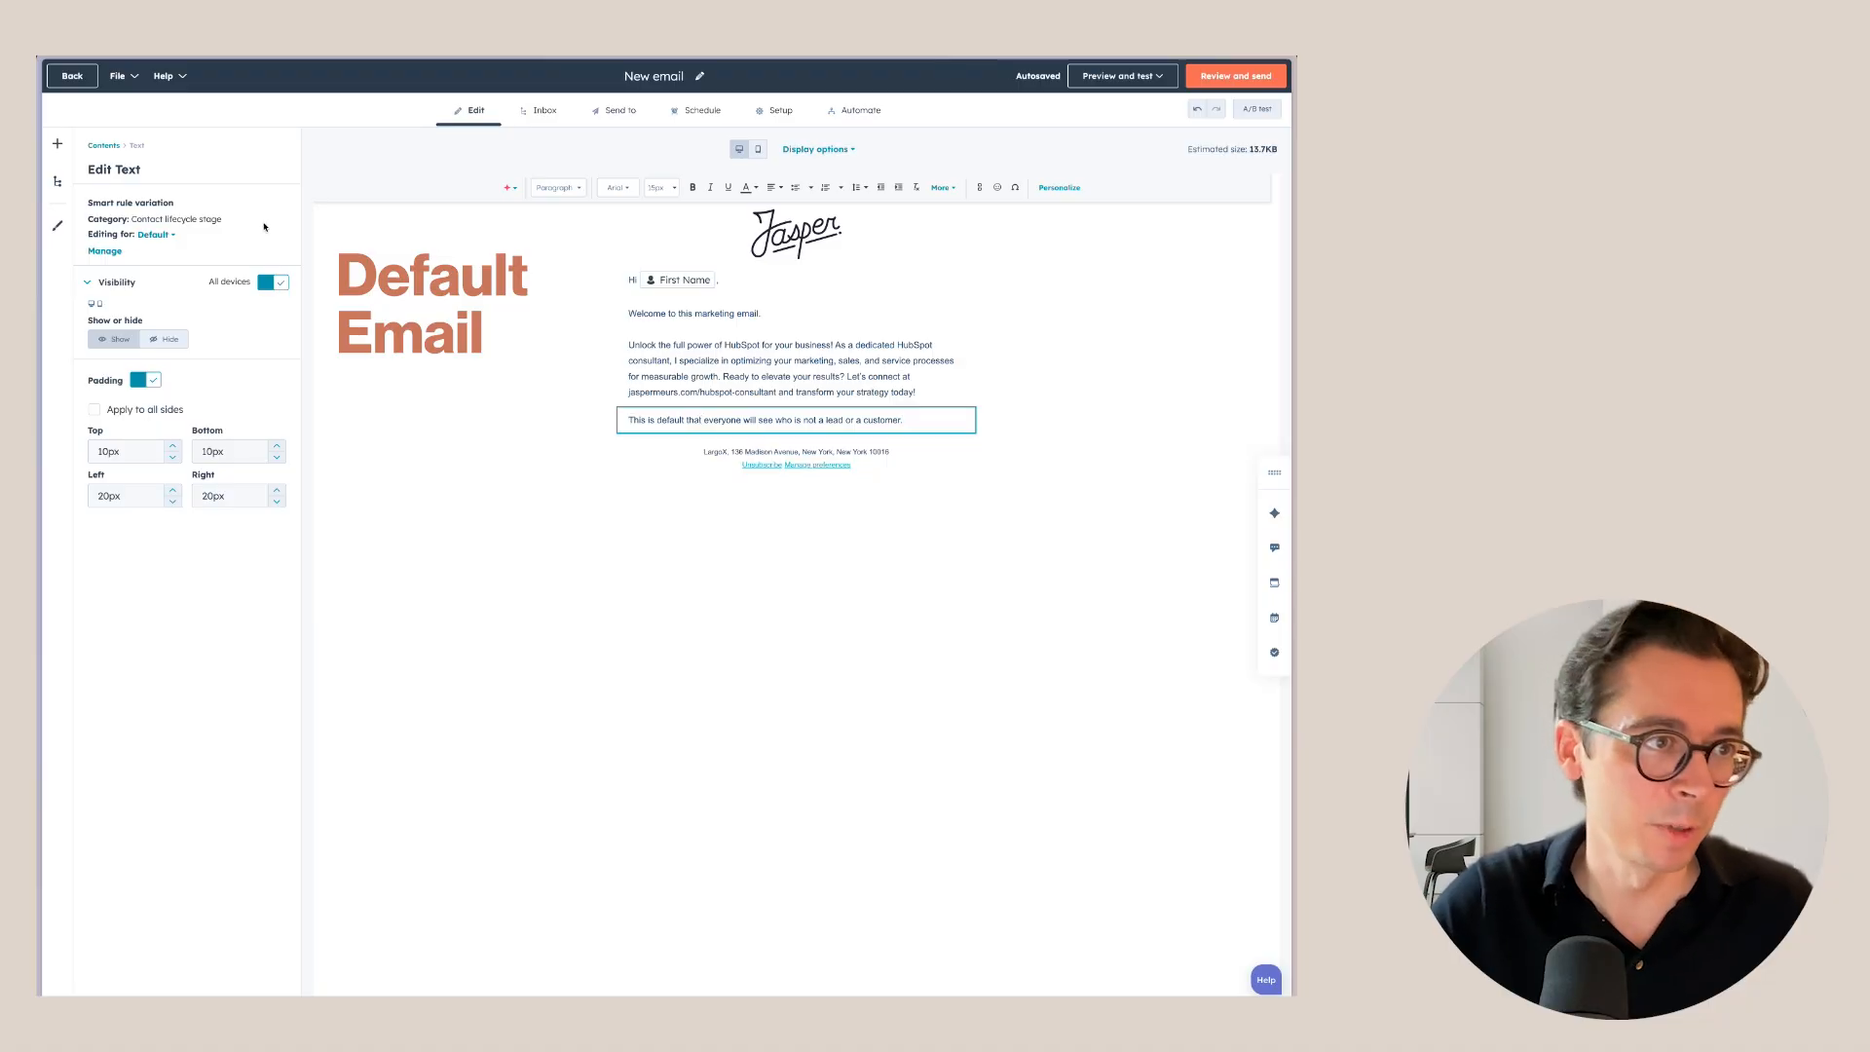
click(156, 236)
Change the Lead version's text to 'Only leads will see this.'.
click(215, 295)
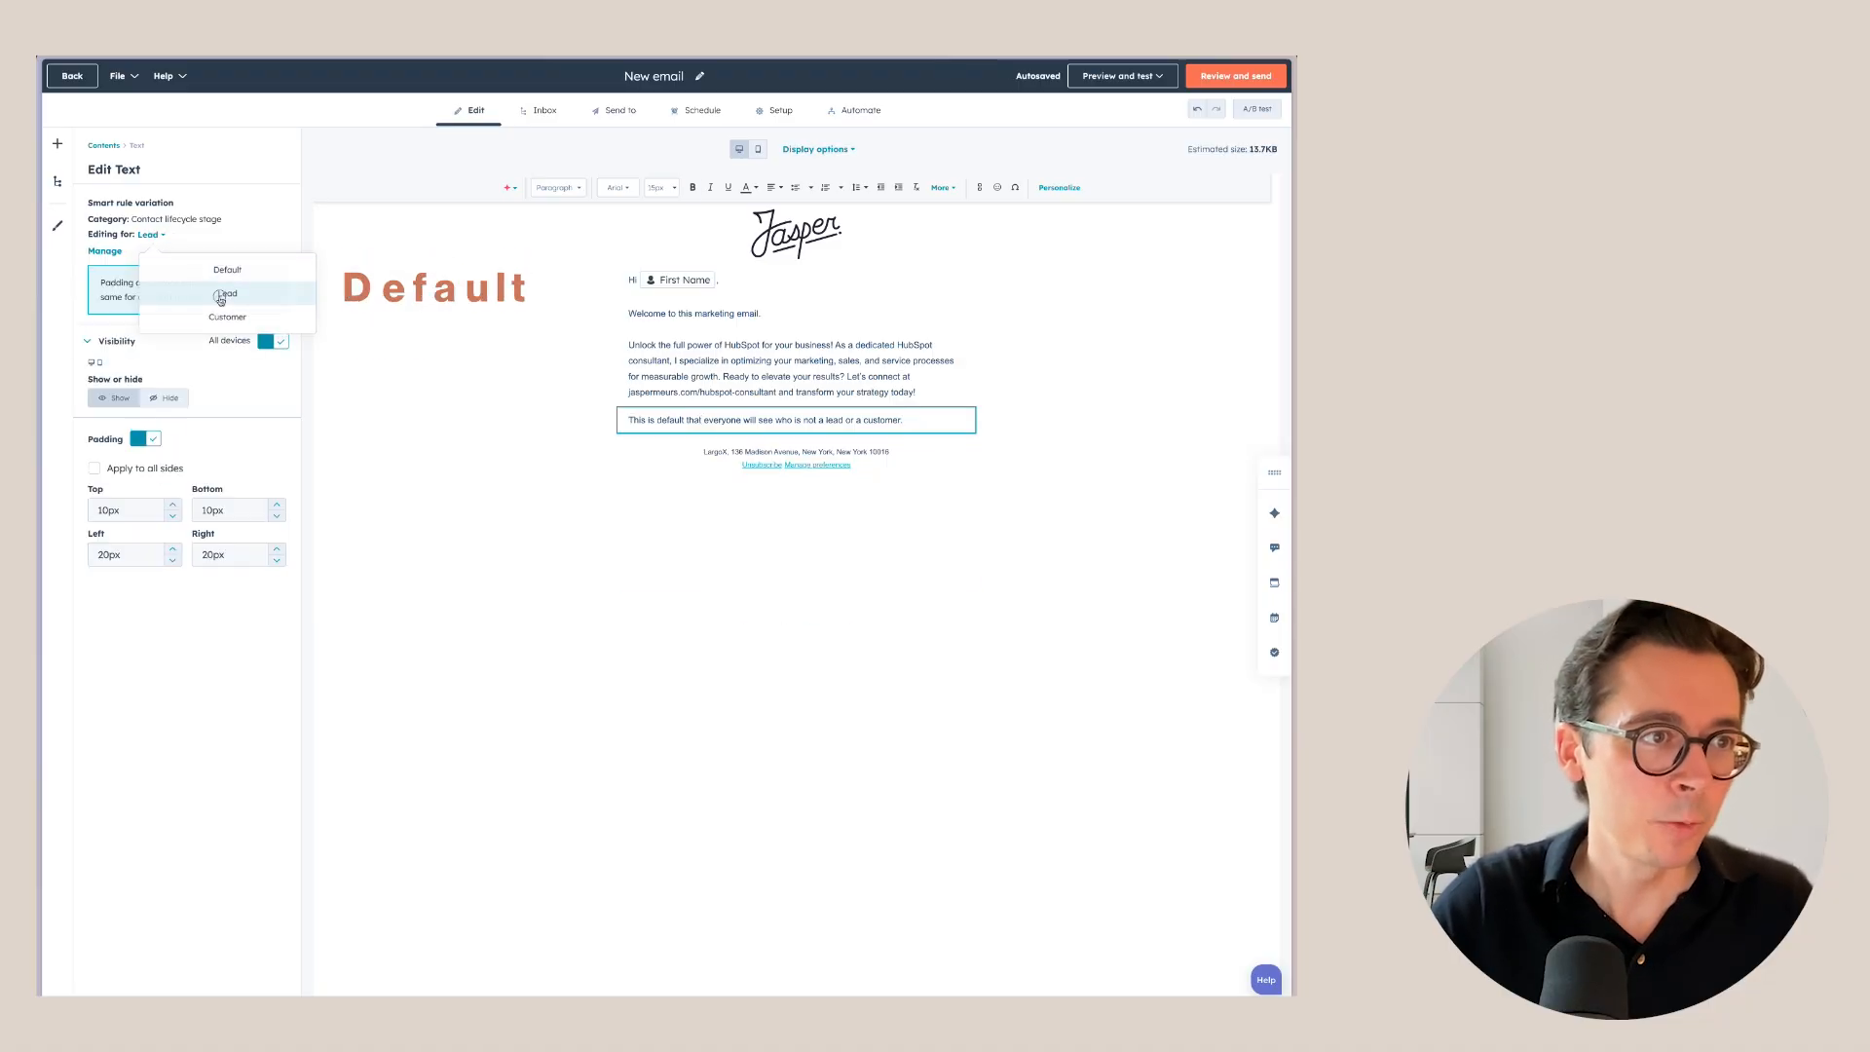
drag(758, 565, 631, 429)
key(BackSpace)
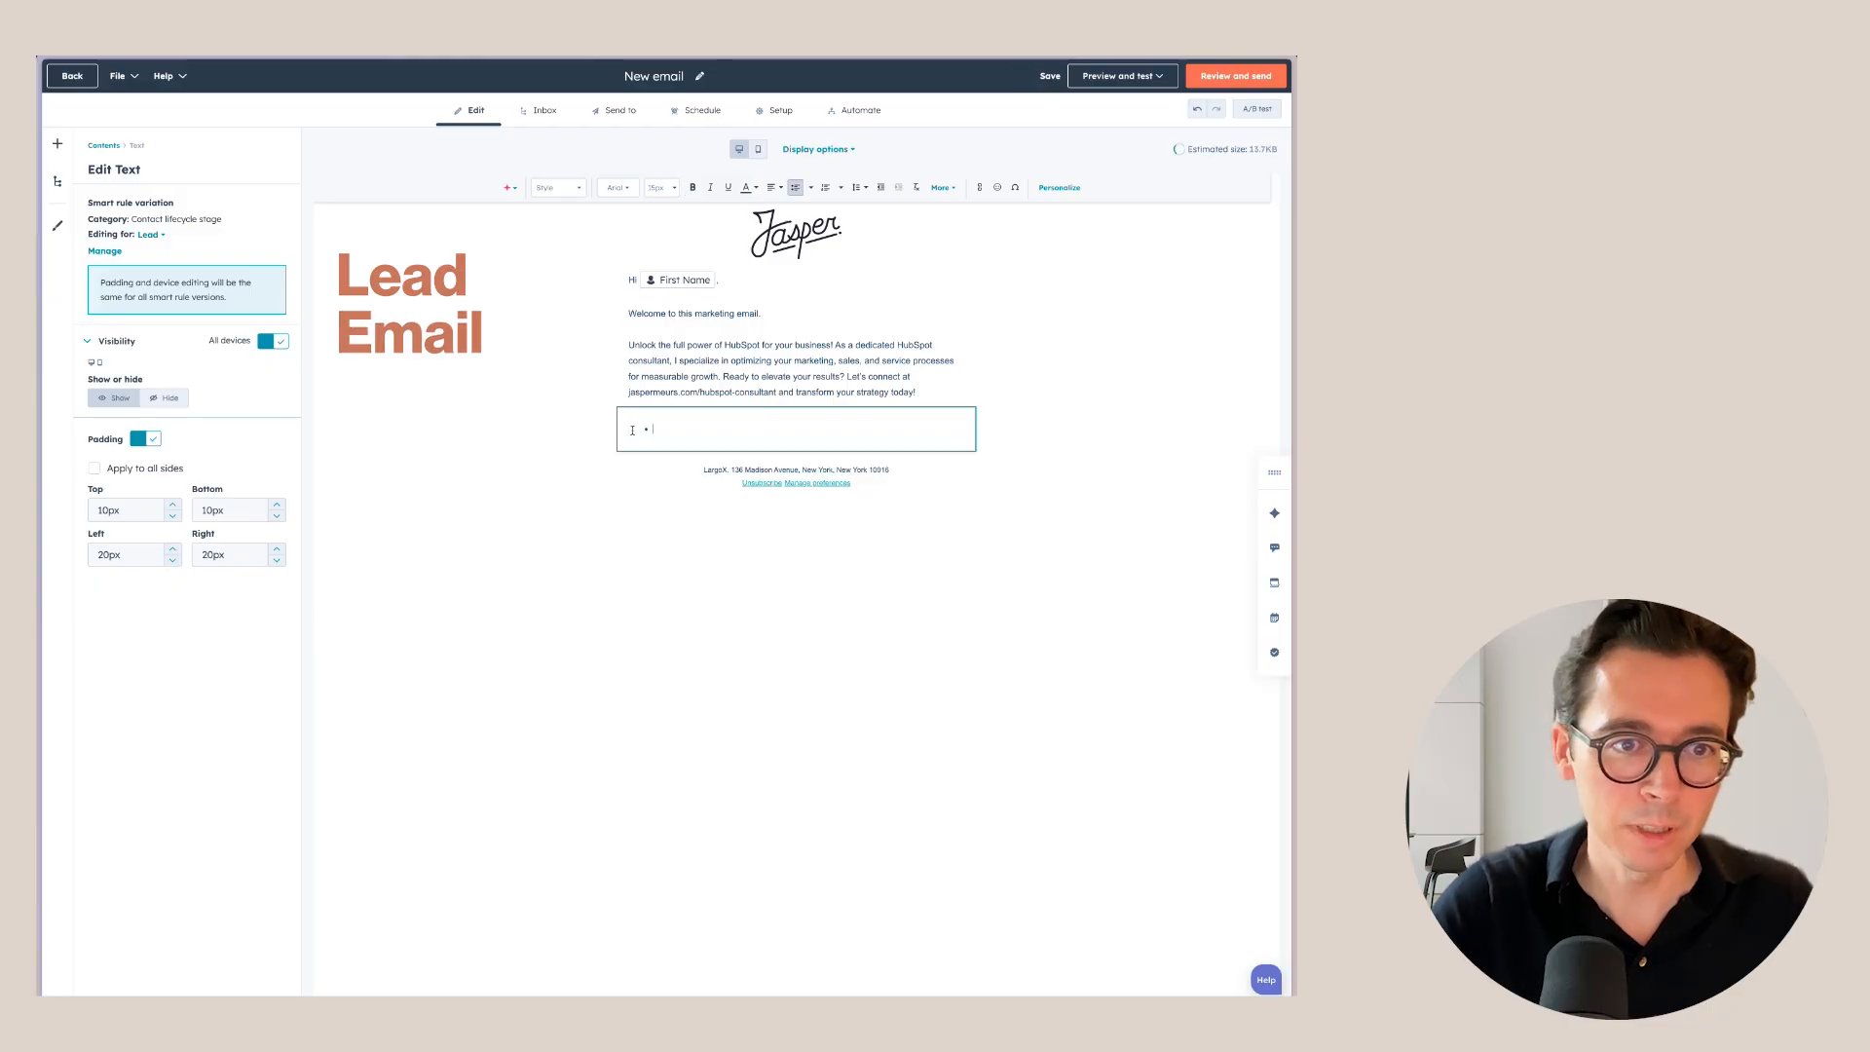
text(Only leads will see this.)
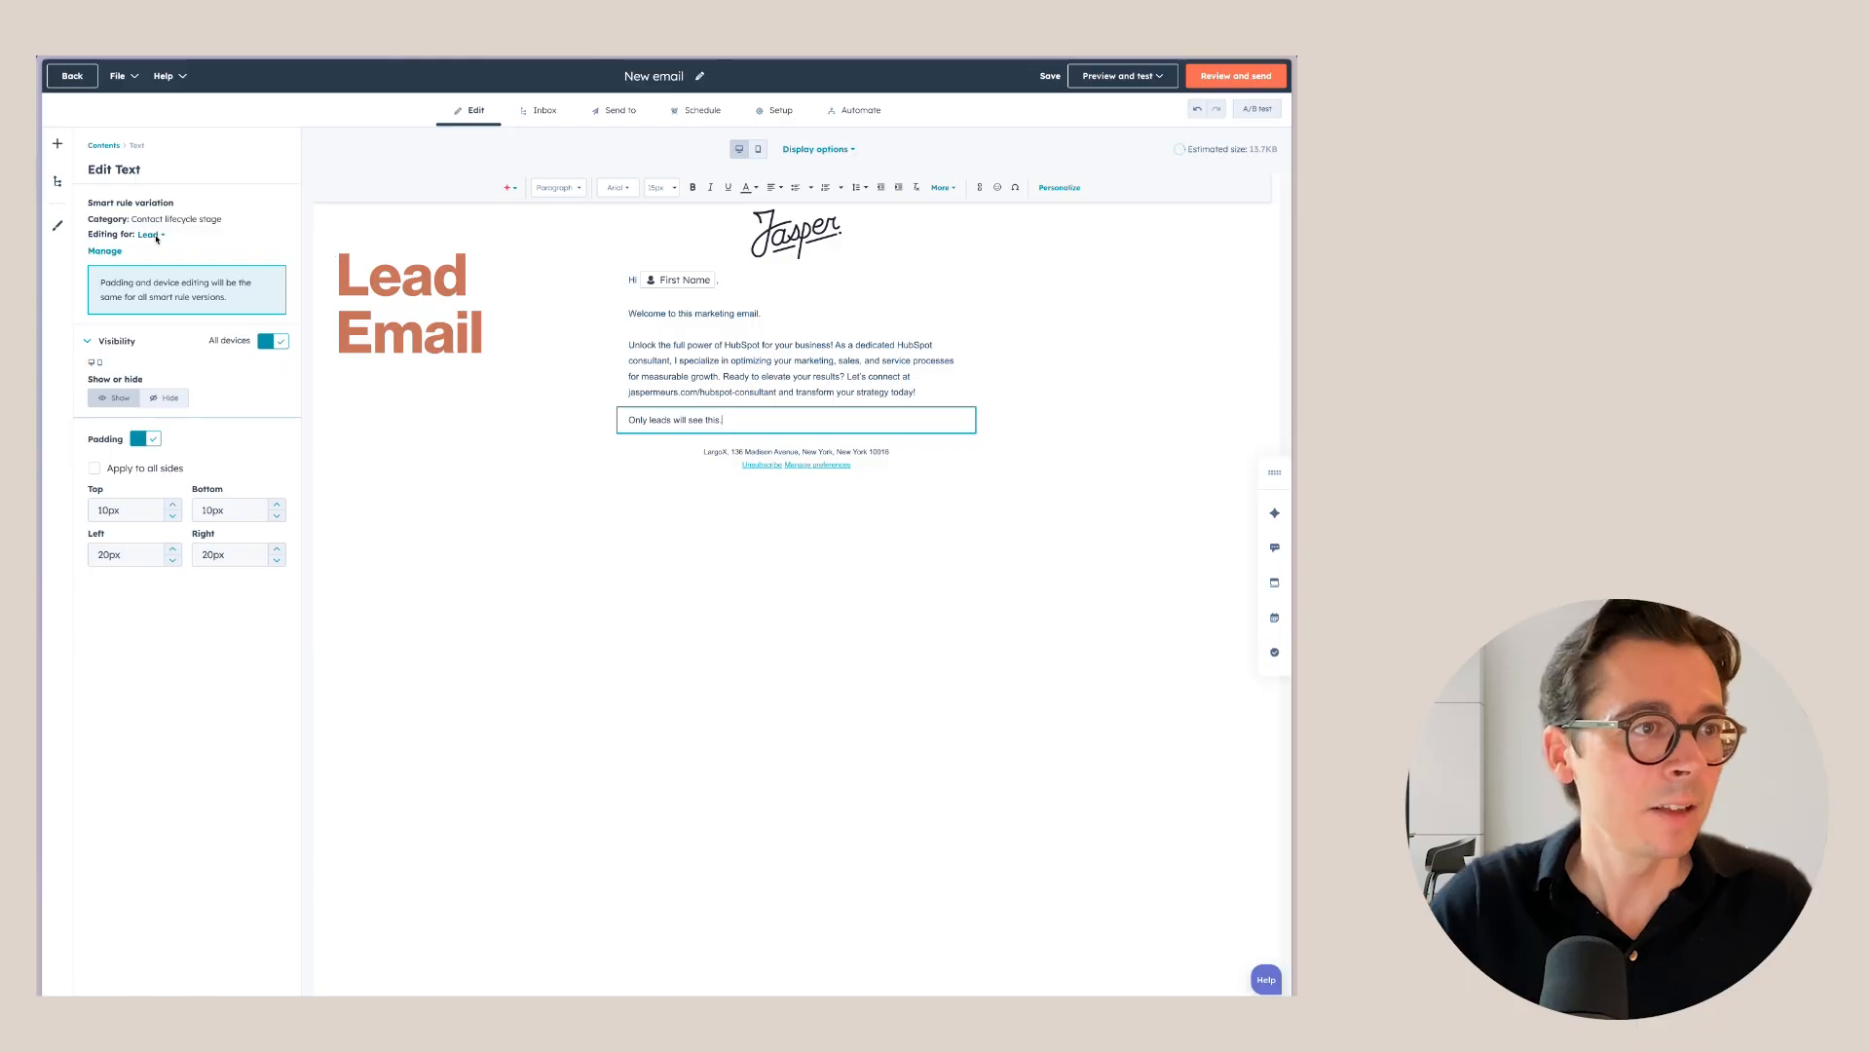
Change the Customer version's text to 'Glad to have you as a customer' and review the versions.
click(157, 235)
click(214, 319)
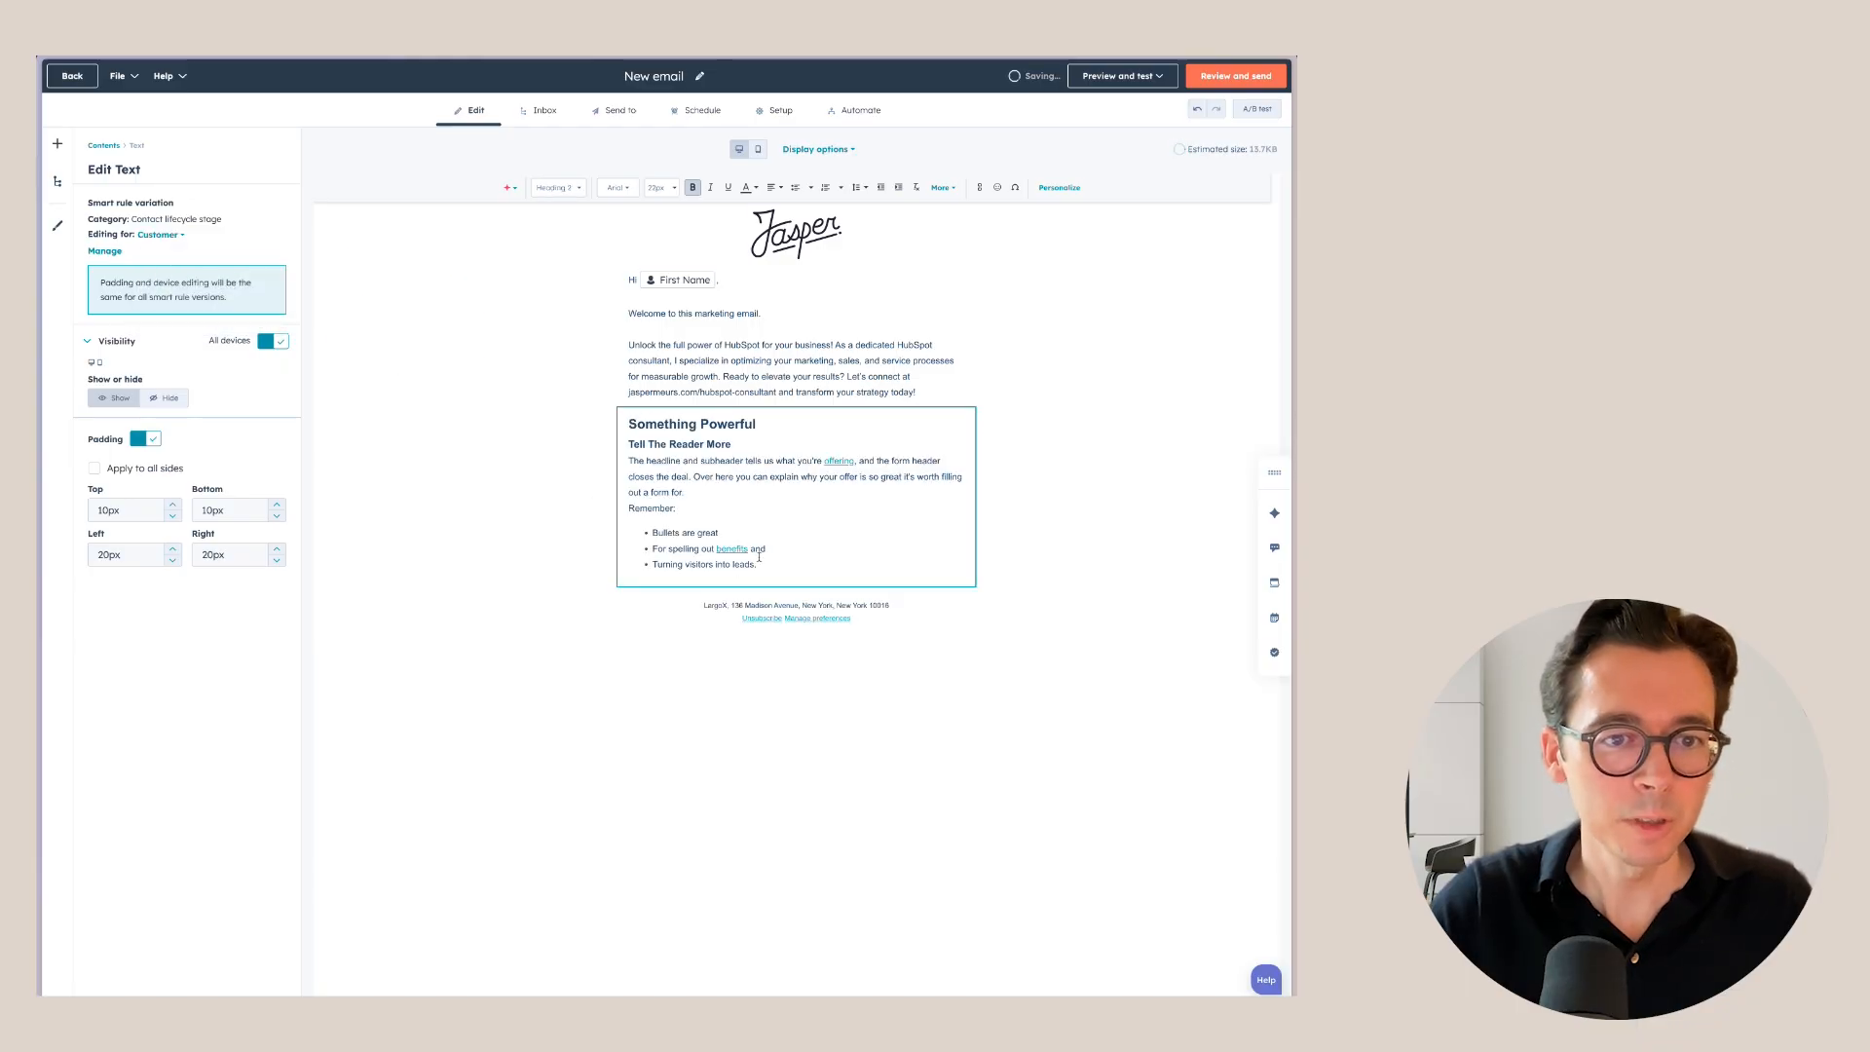
drag(759, 557, 628, 427)
key(BackSpace)
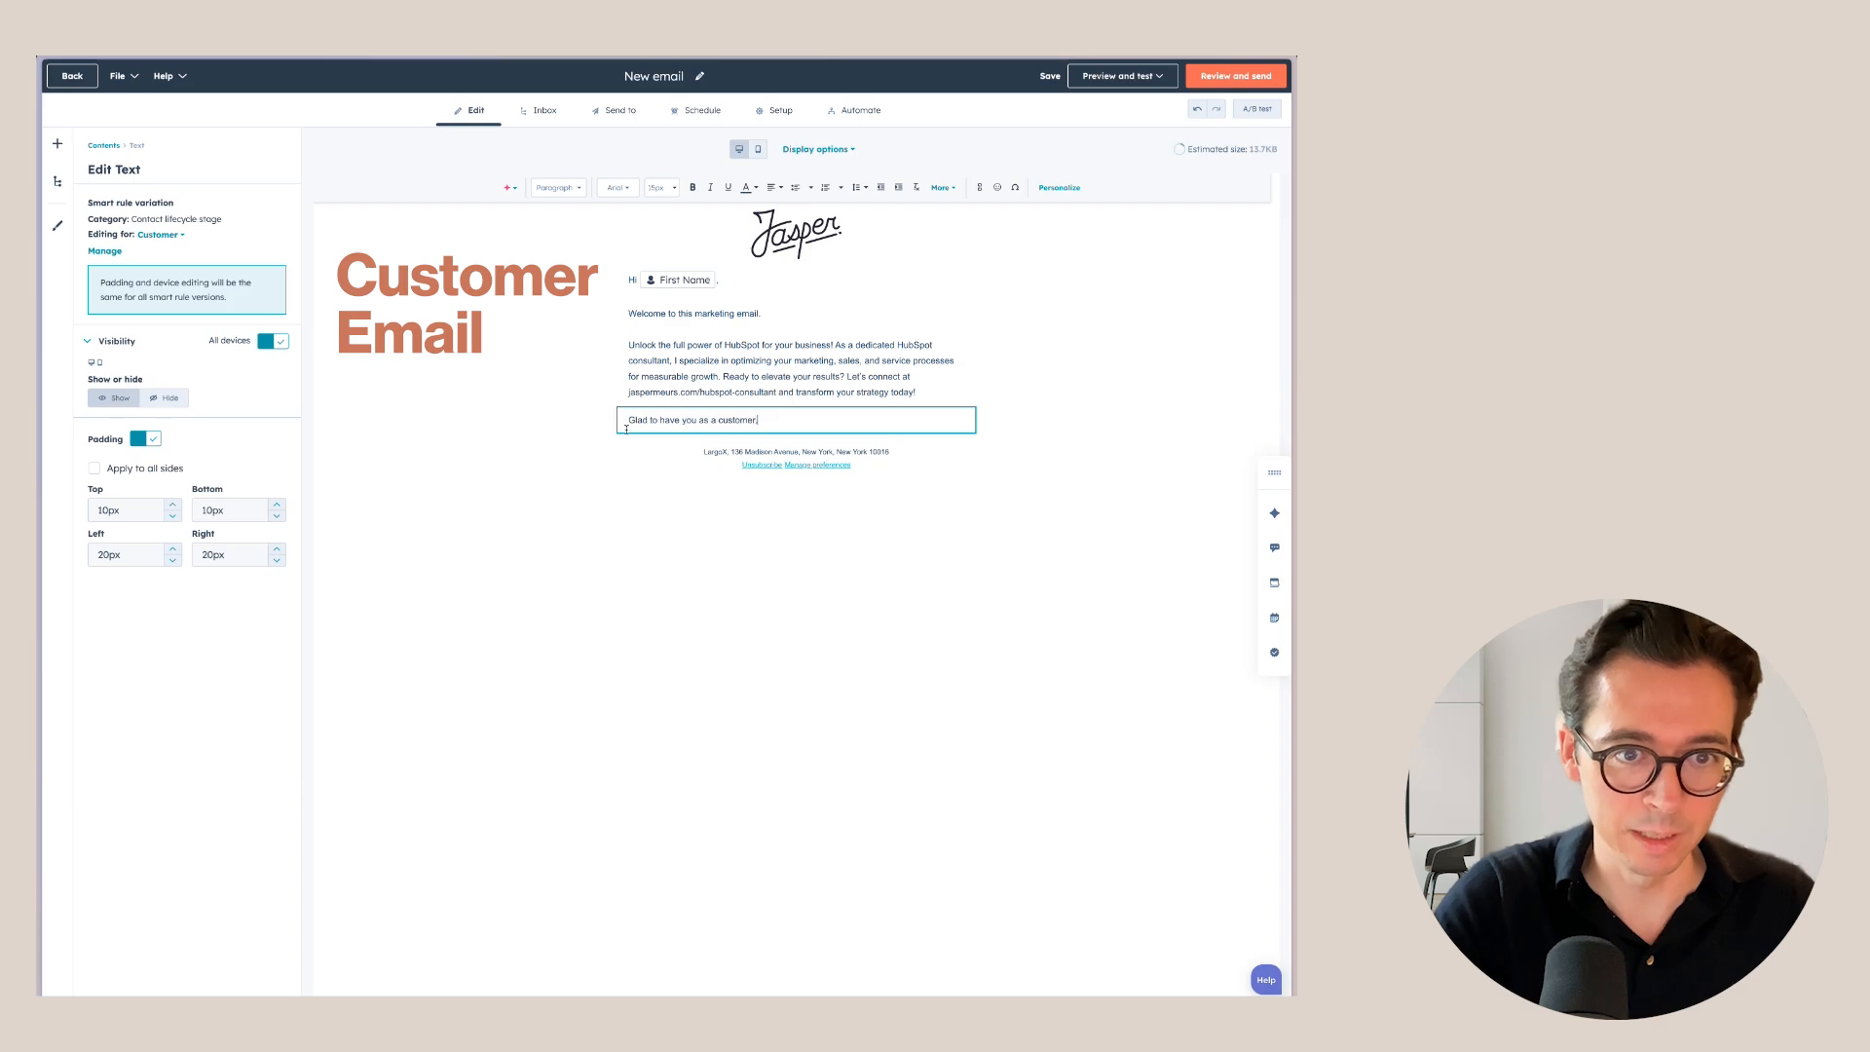
click(728, 543)
click(717, 419)
click(161, 236)
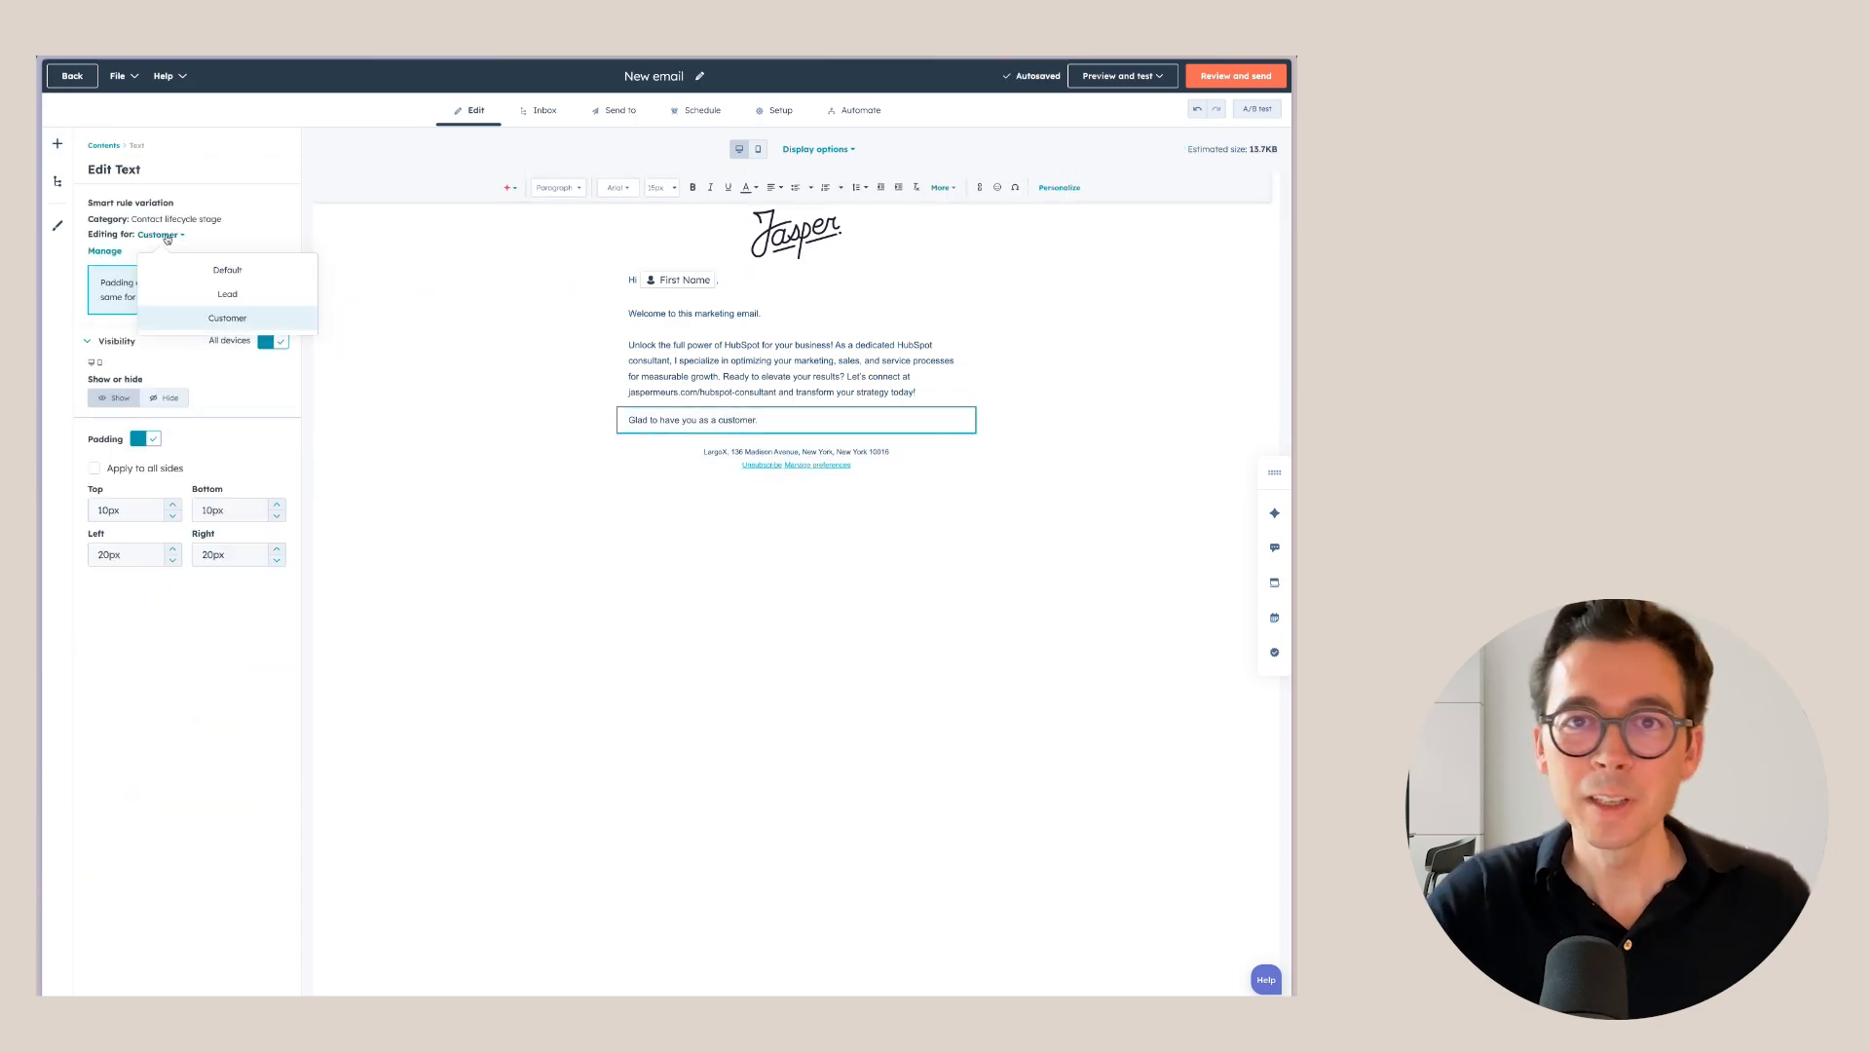
click(399, 288)
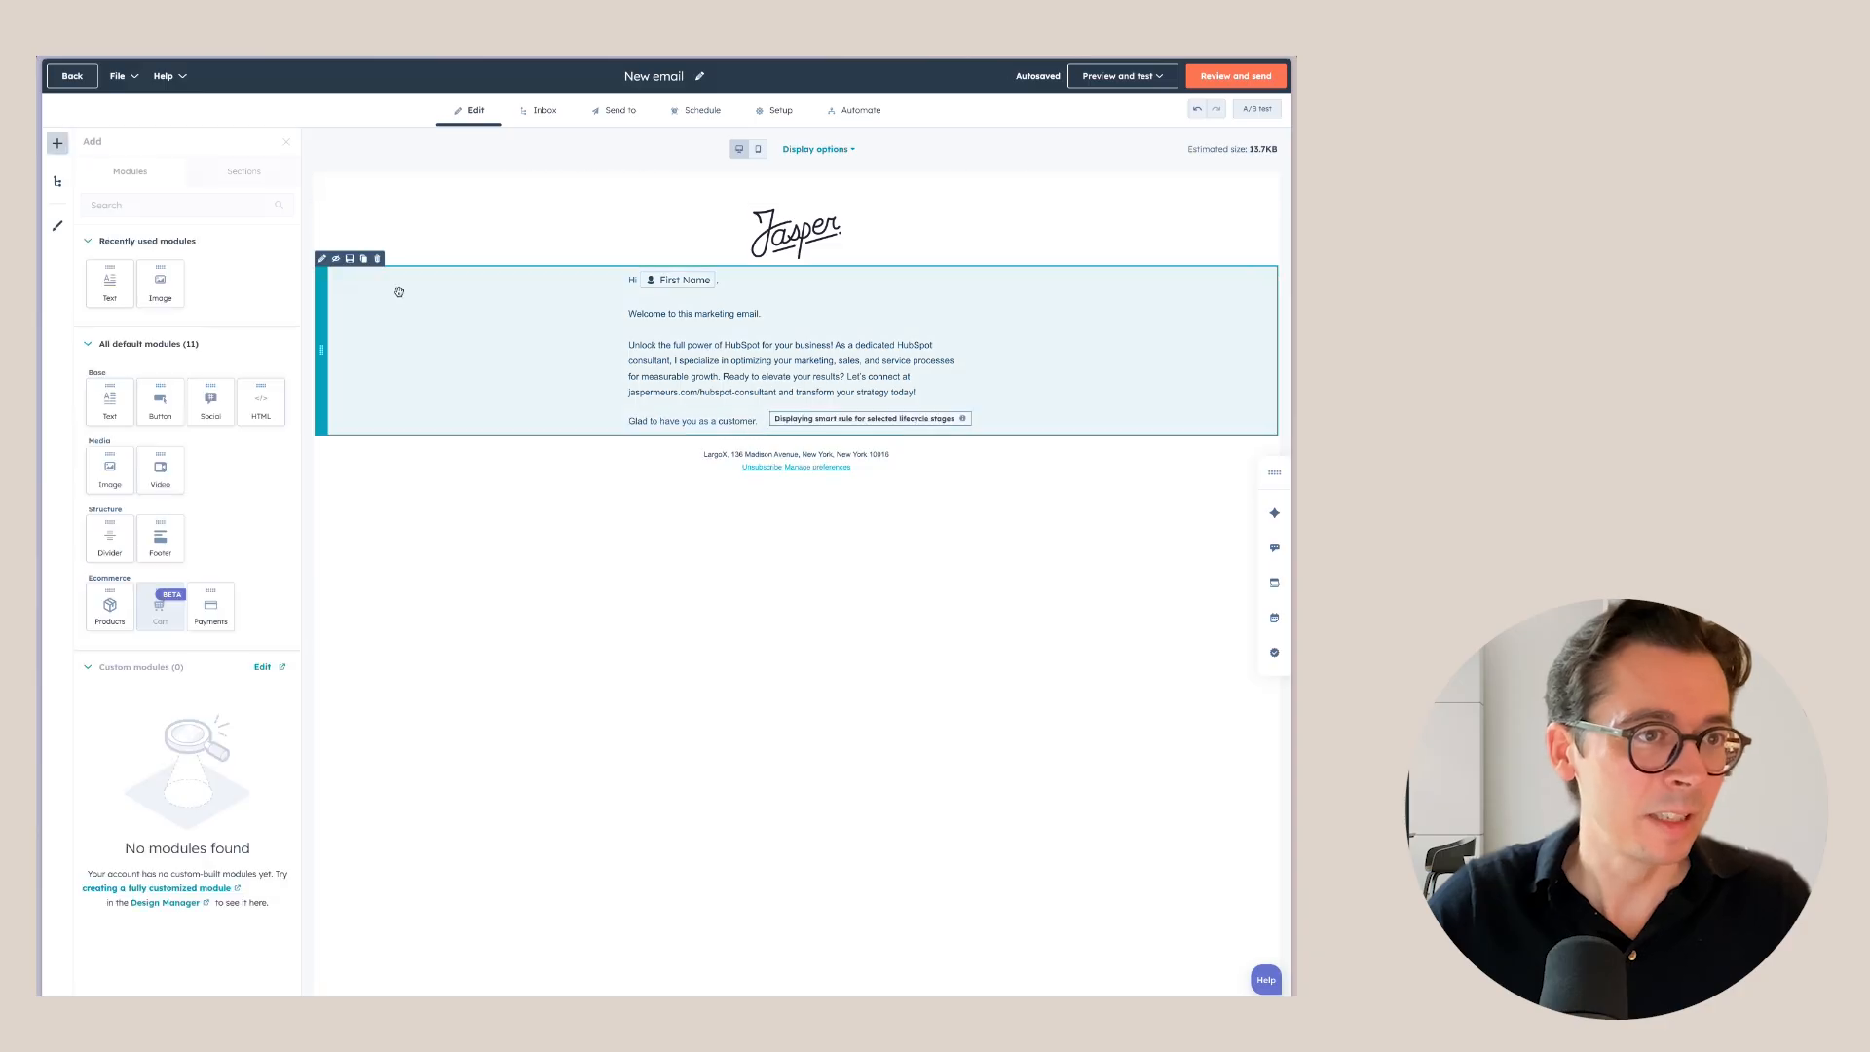
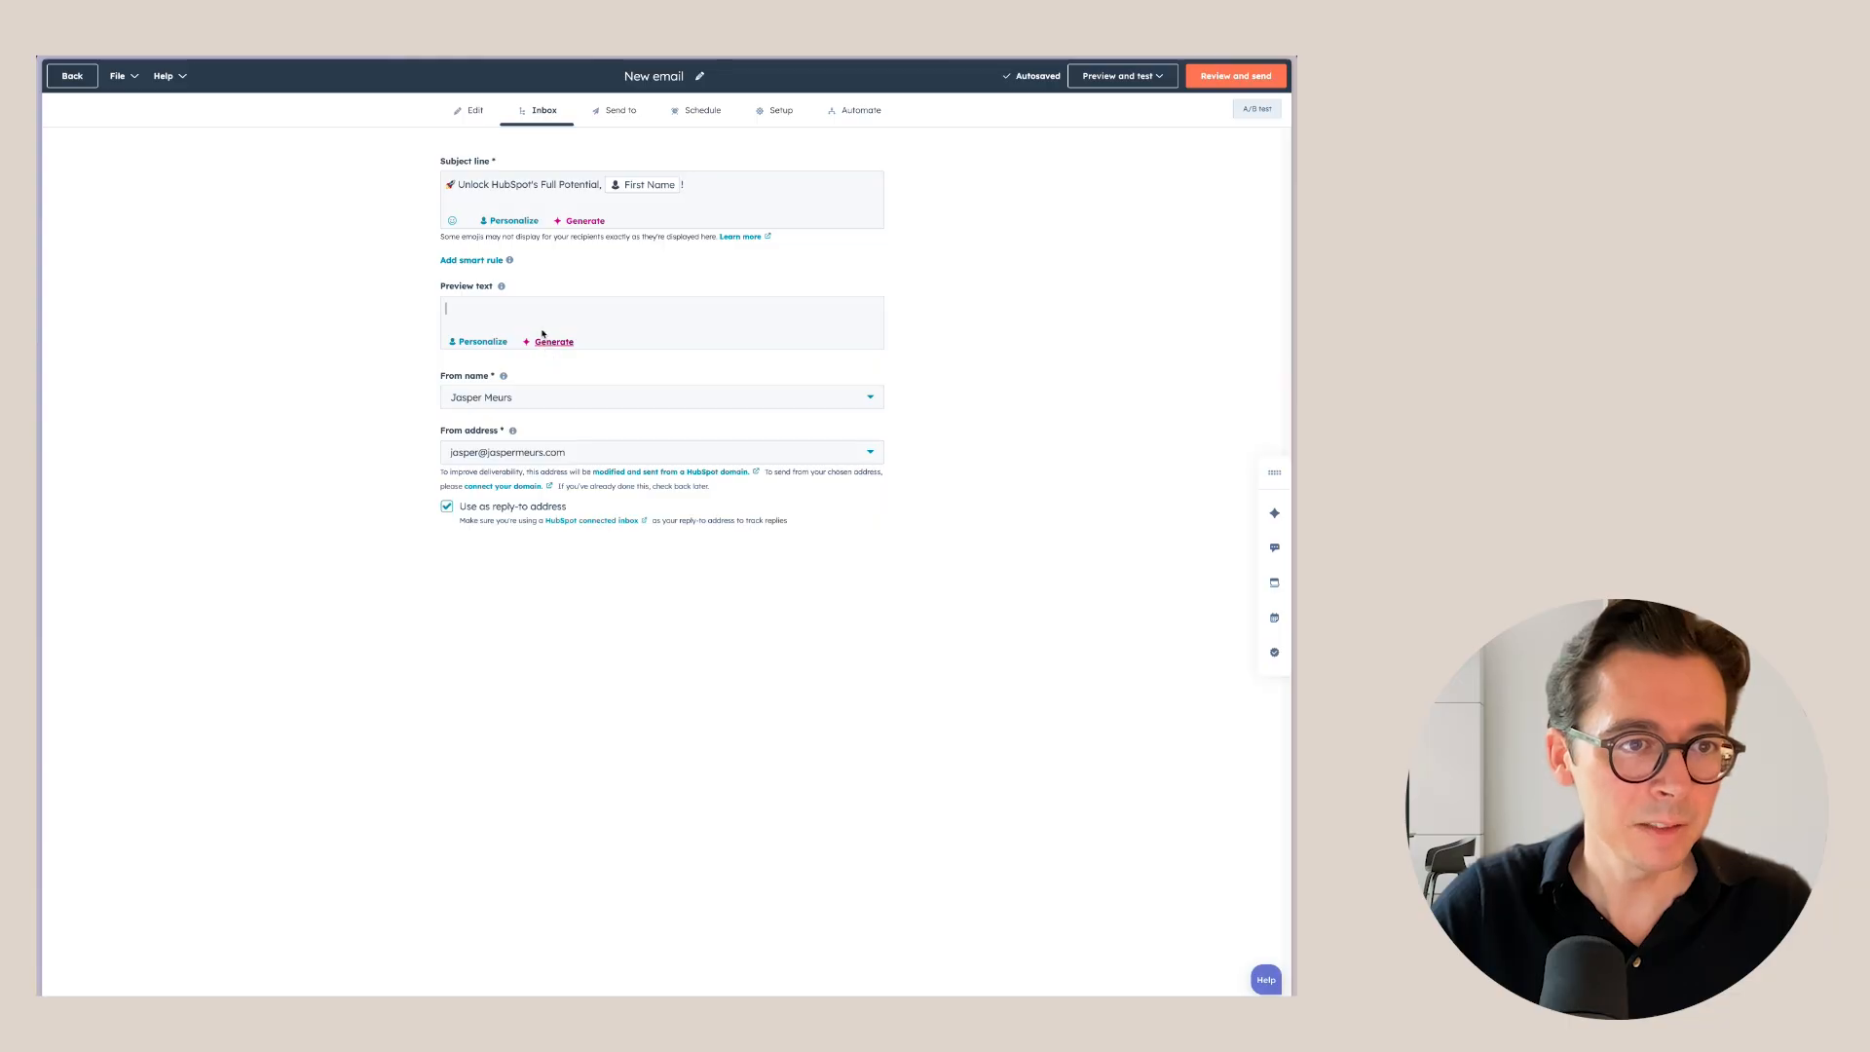
Set the preview text to the generated suggestion 'Connect with a consultant for HubSpot success today!'.
click(545, 340)
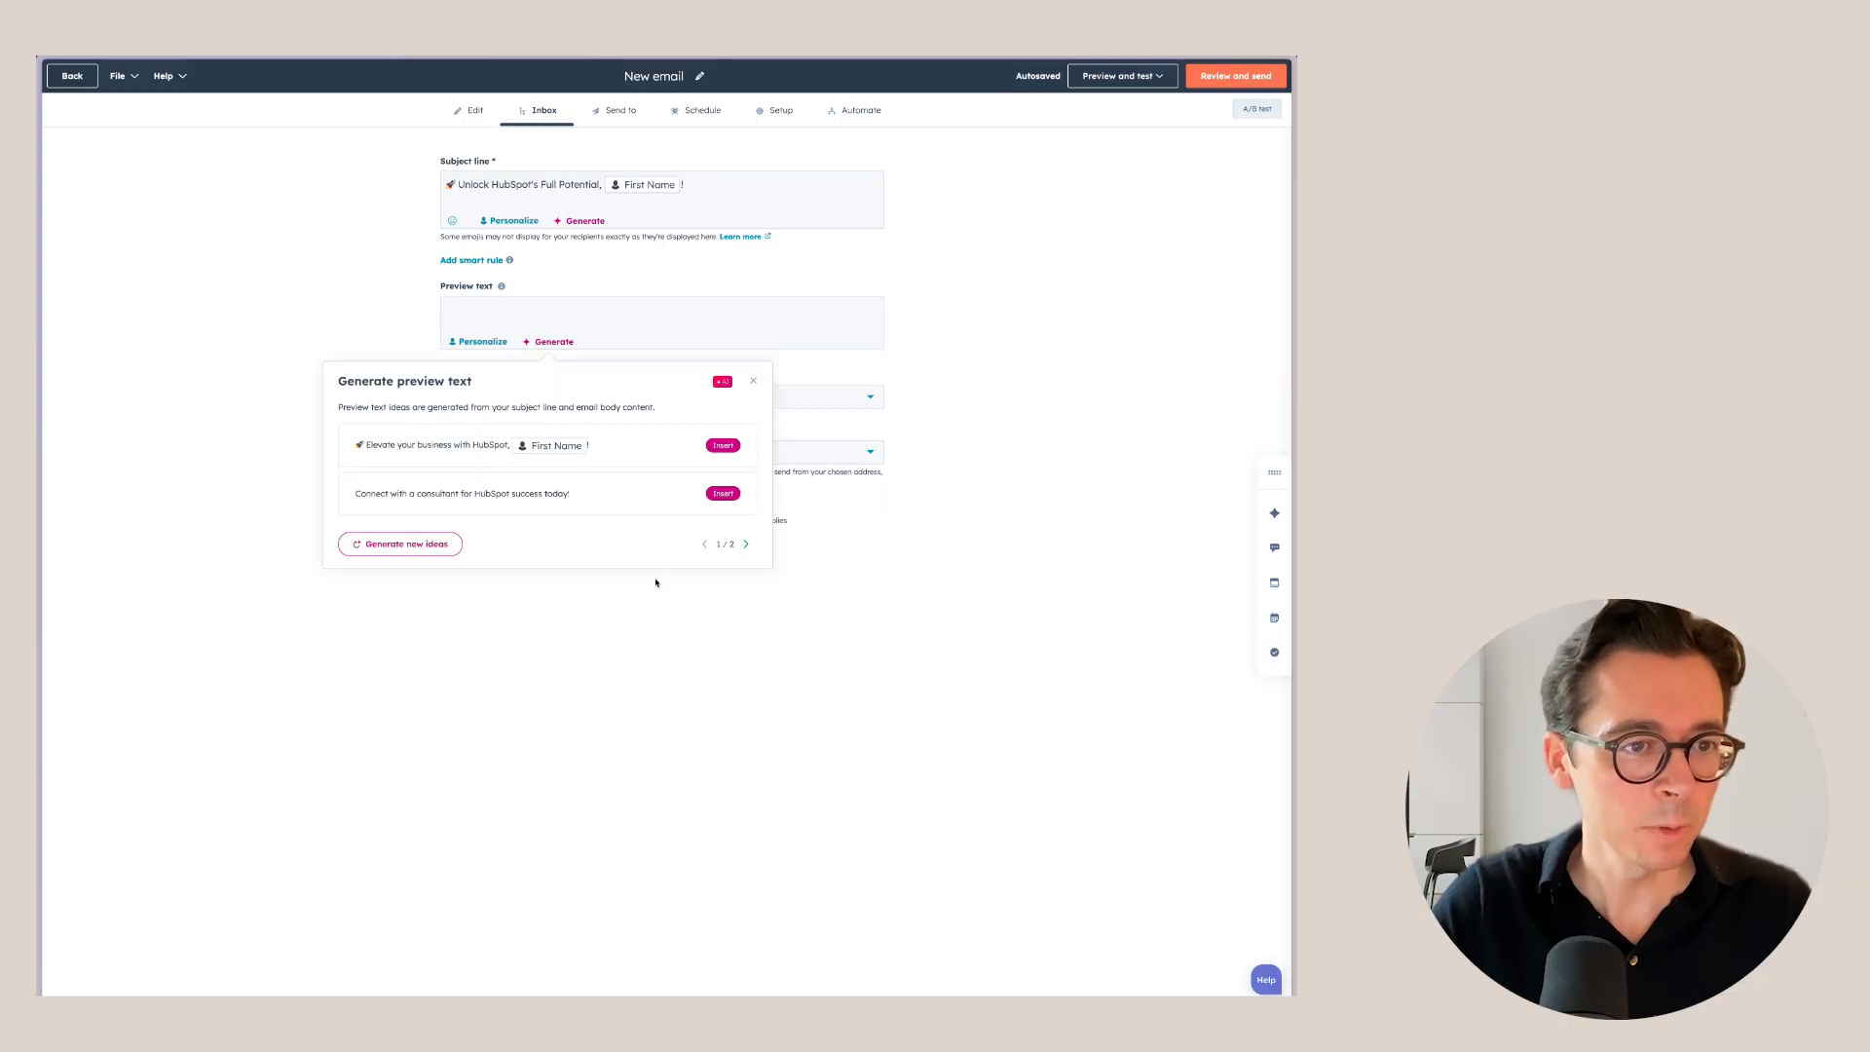
click(723, 493)
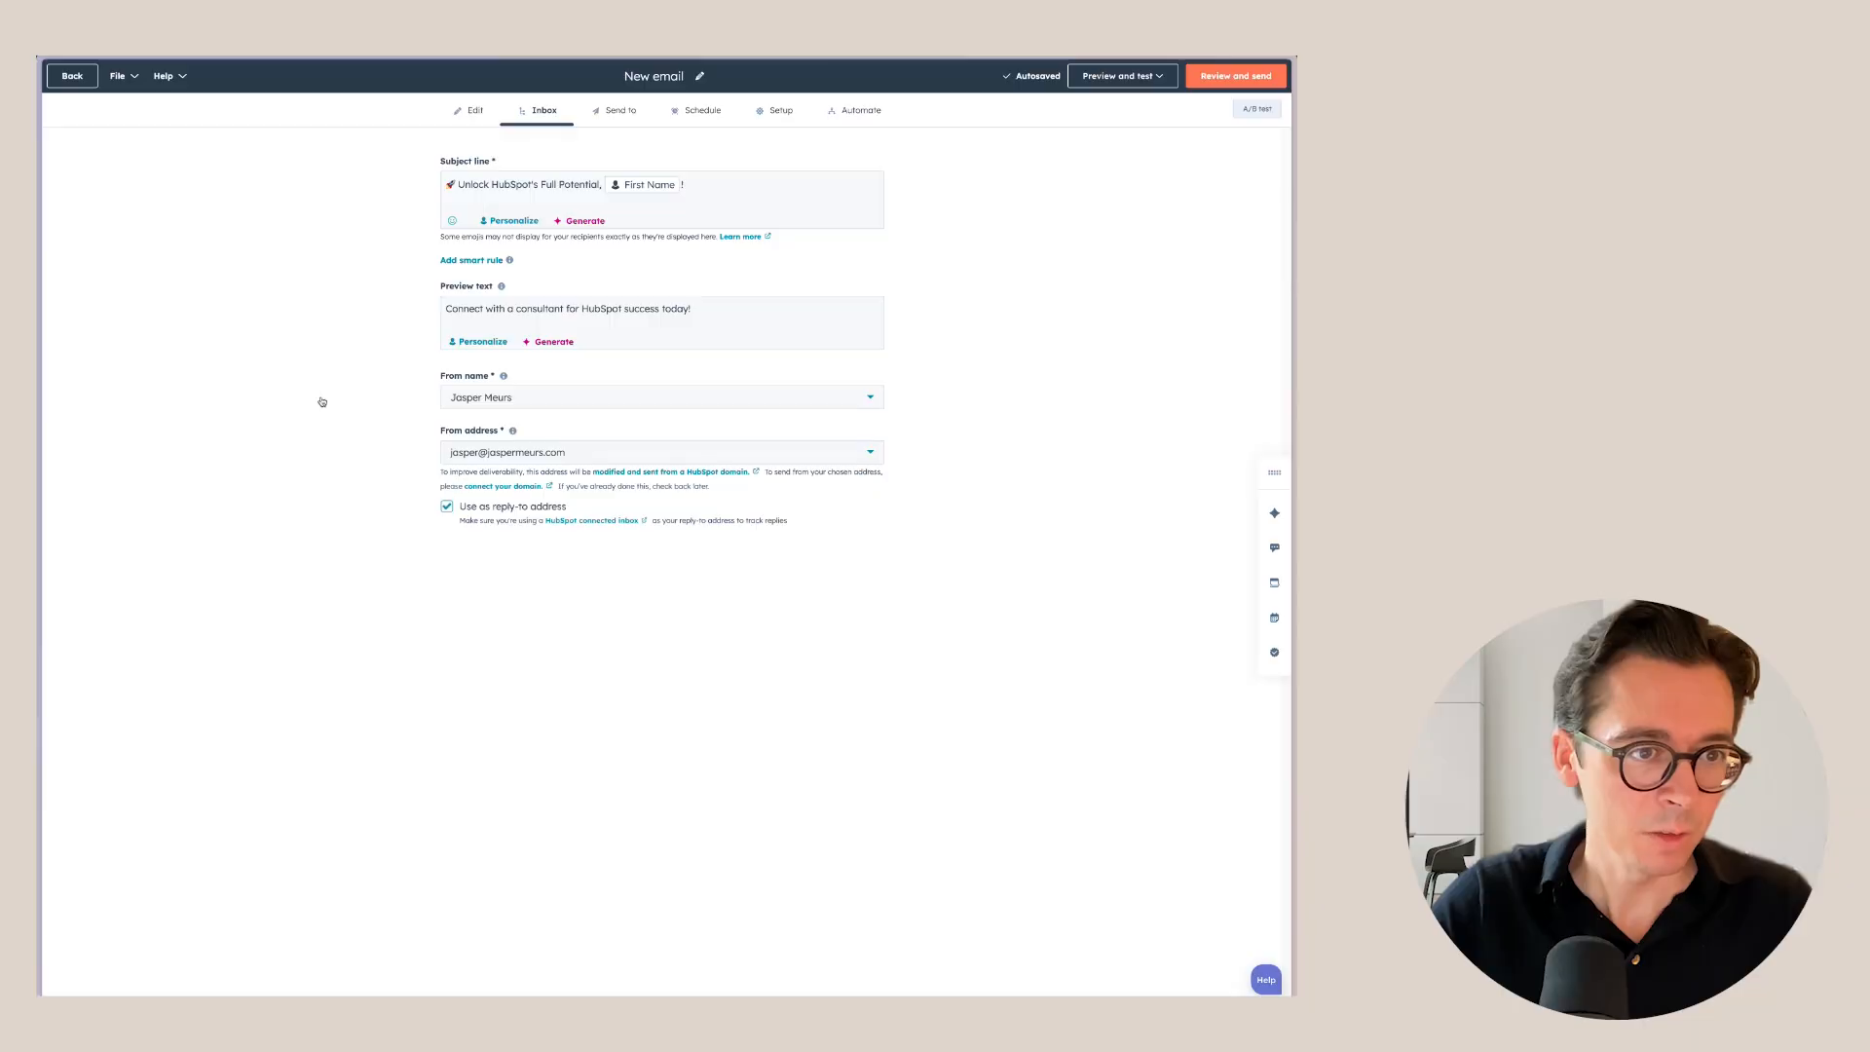
click(514, 400)
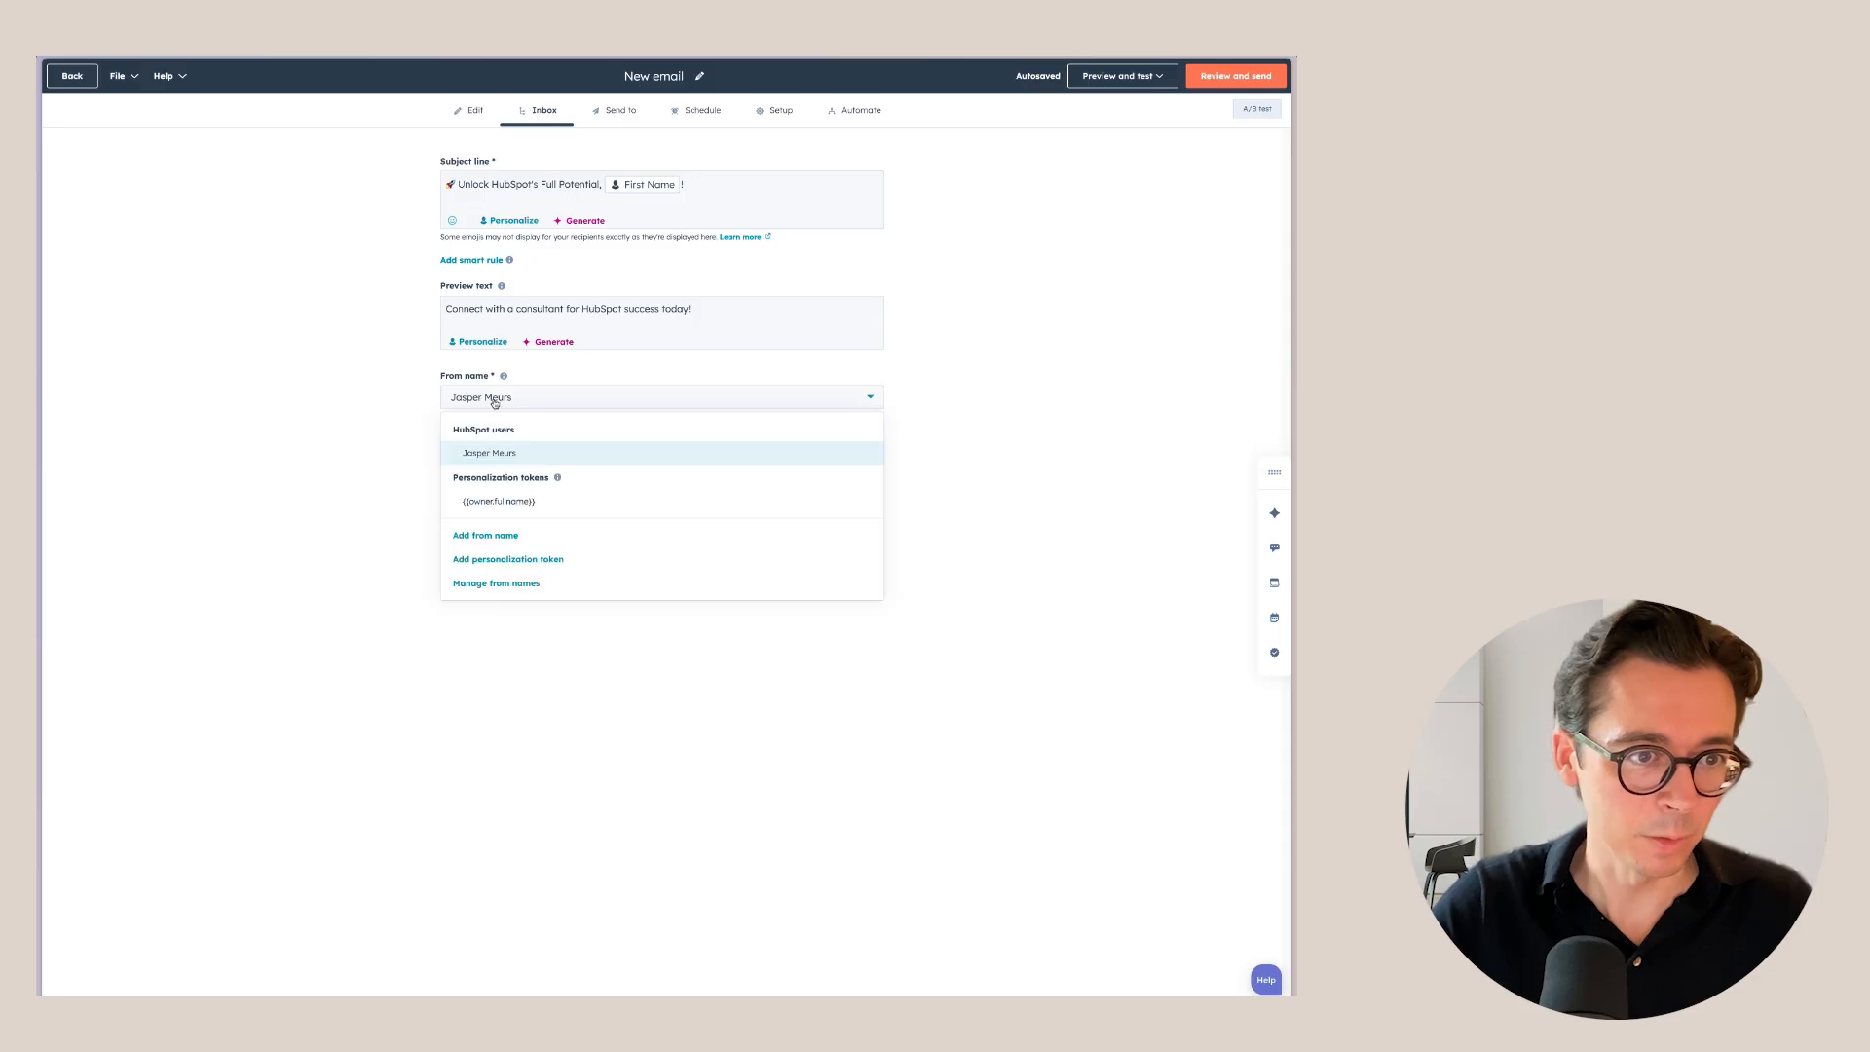
click(499, 400)
Add 'HubSpot Excellence' as a new from name.
click(496, 401)
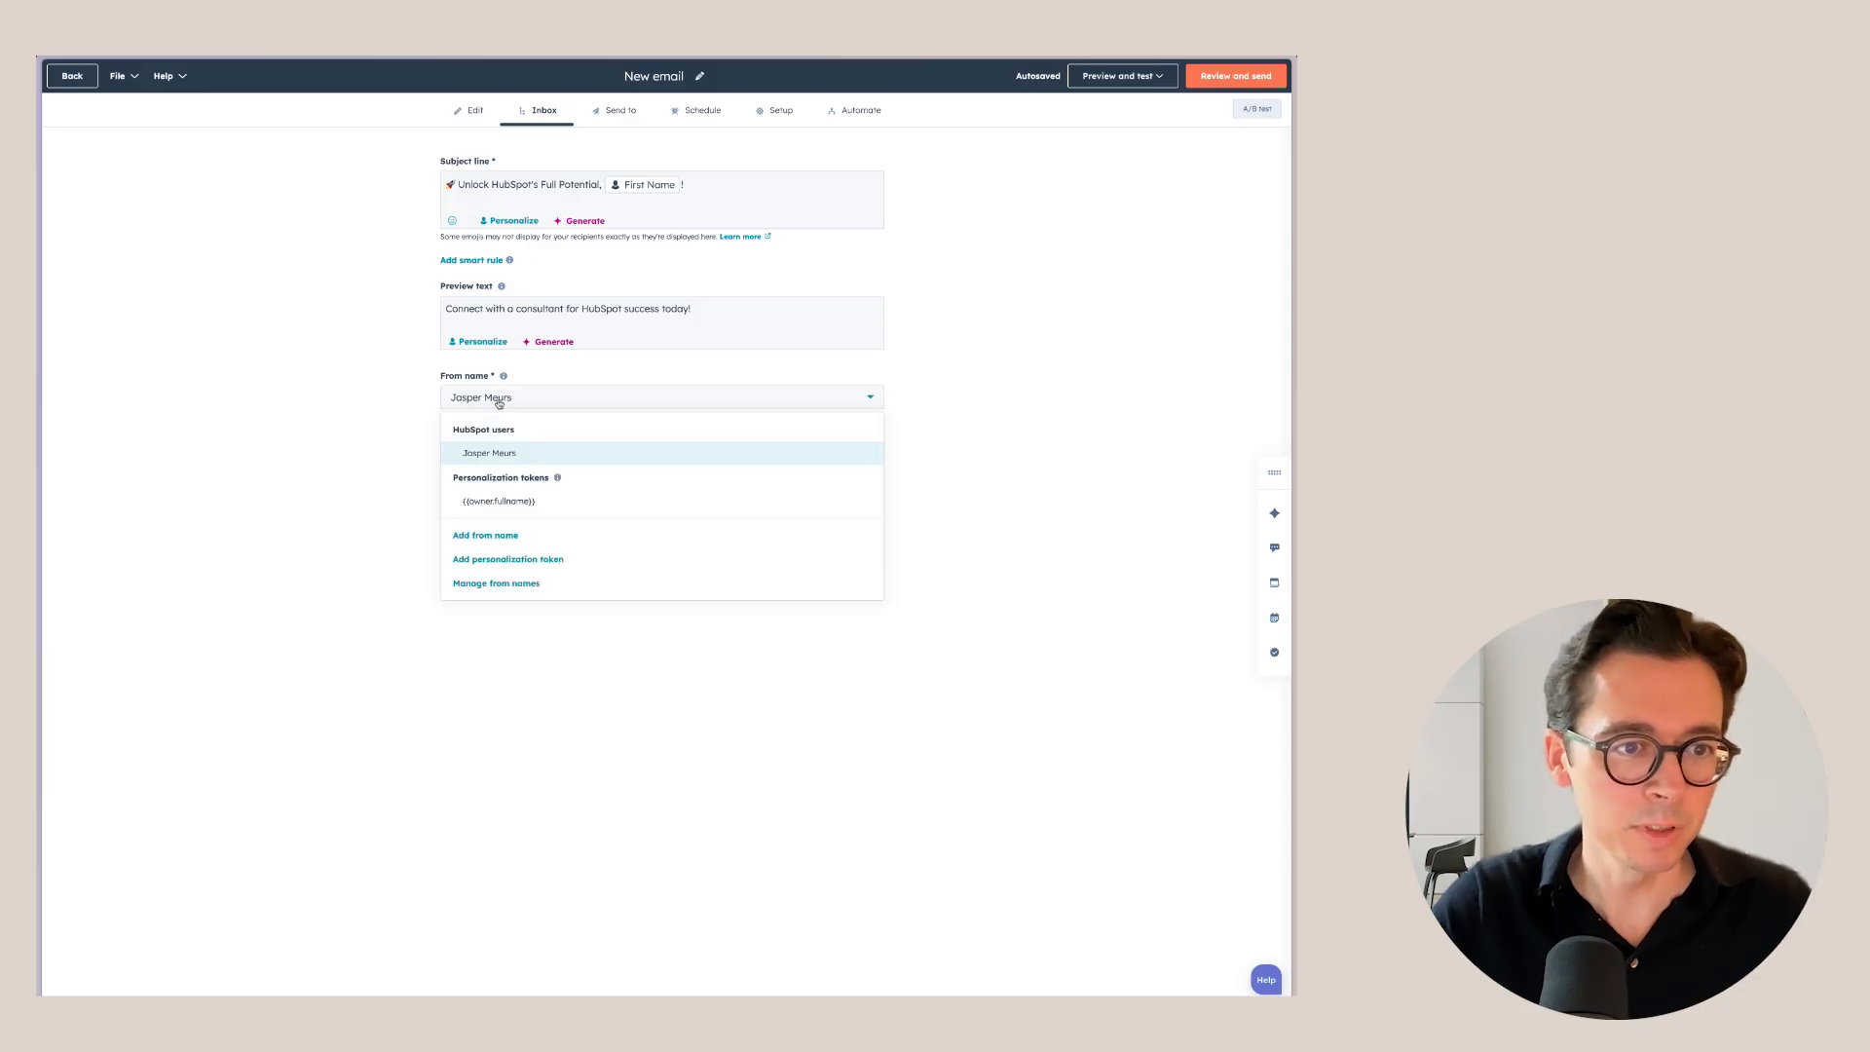
click(485, 536)
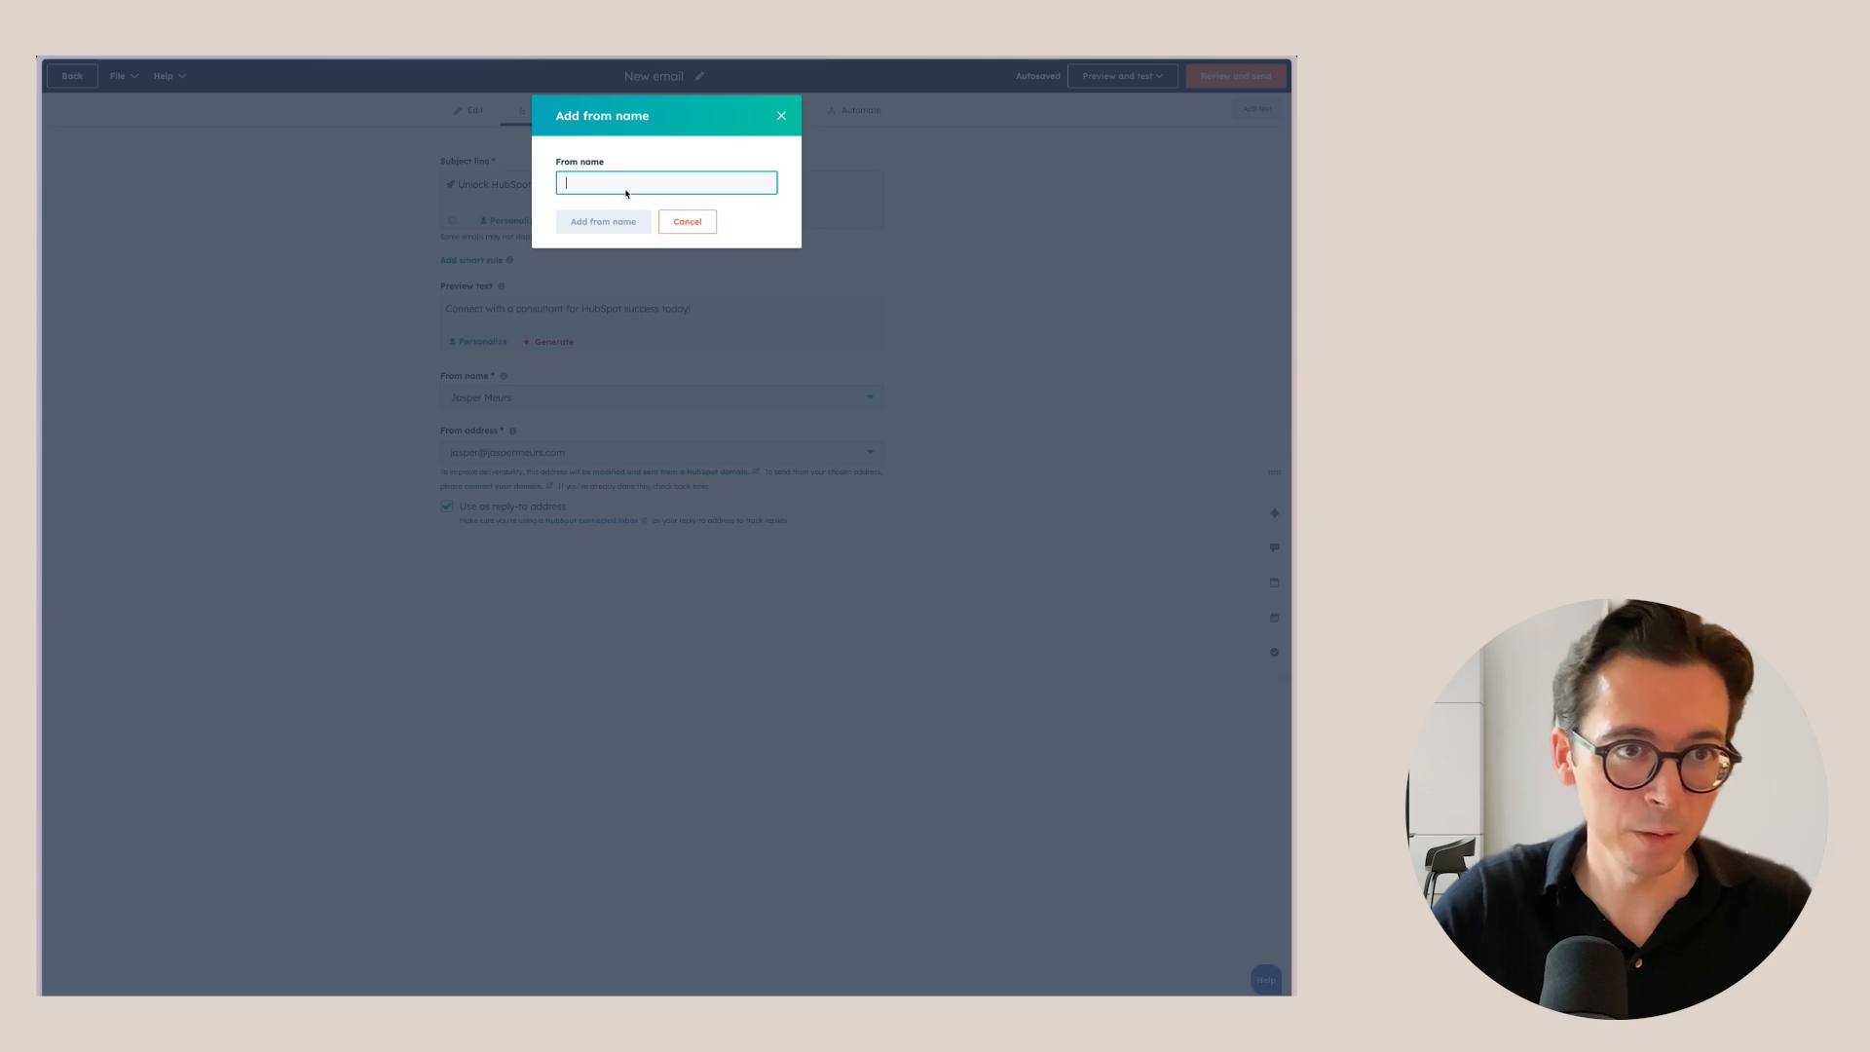
text(HubSpot)
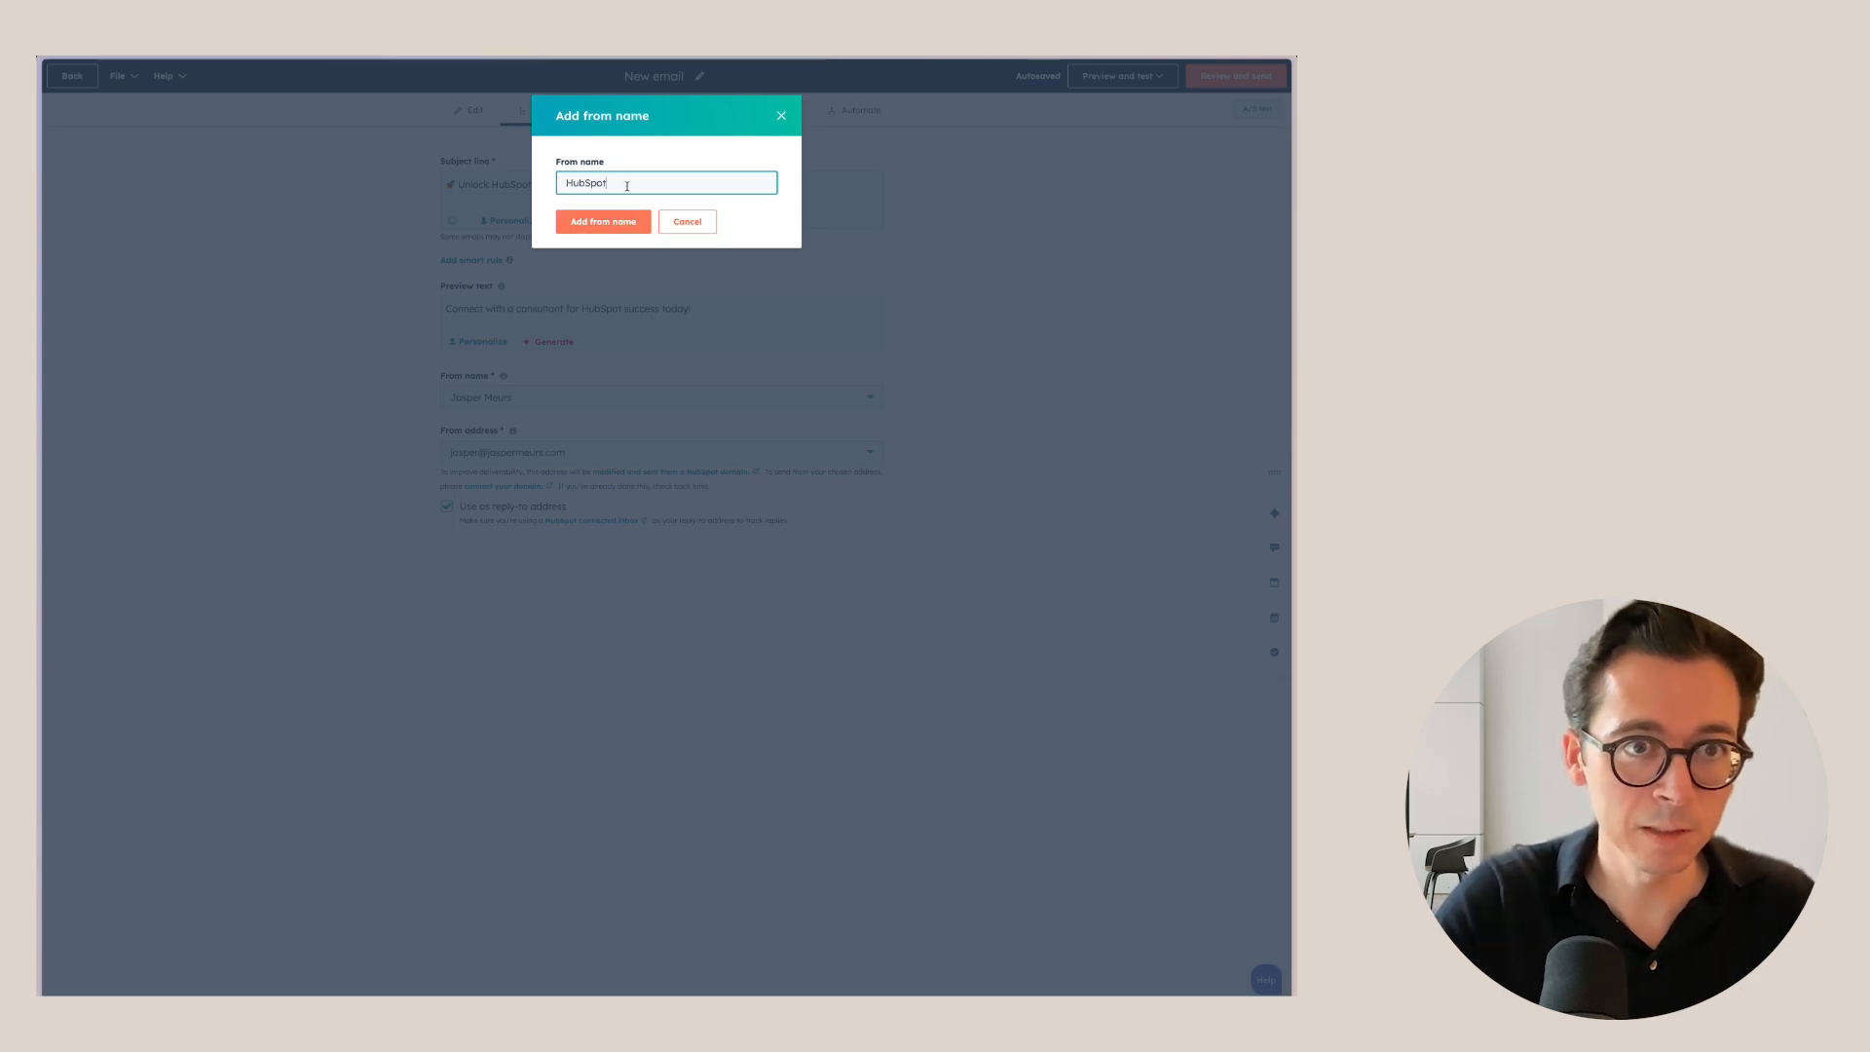
text( Excellence)
click(603, 221)
Review the from address options and highlight the deliverability note.
click(532, 453)
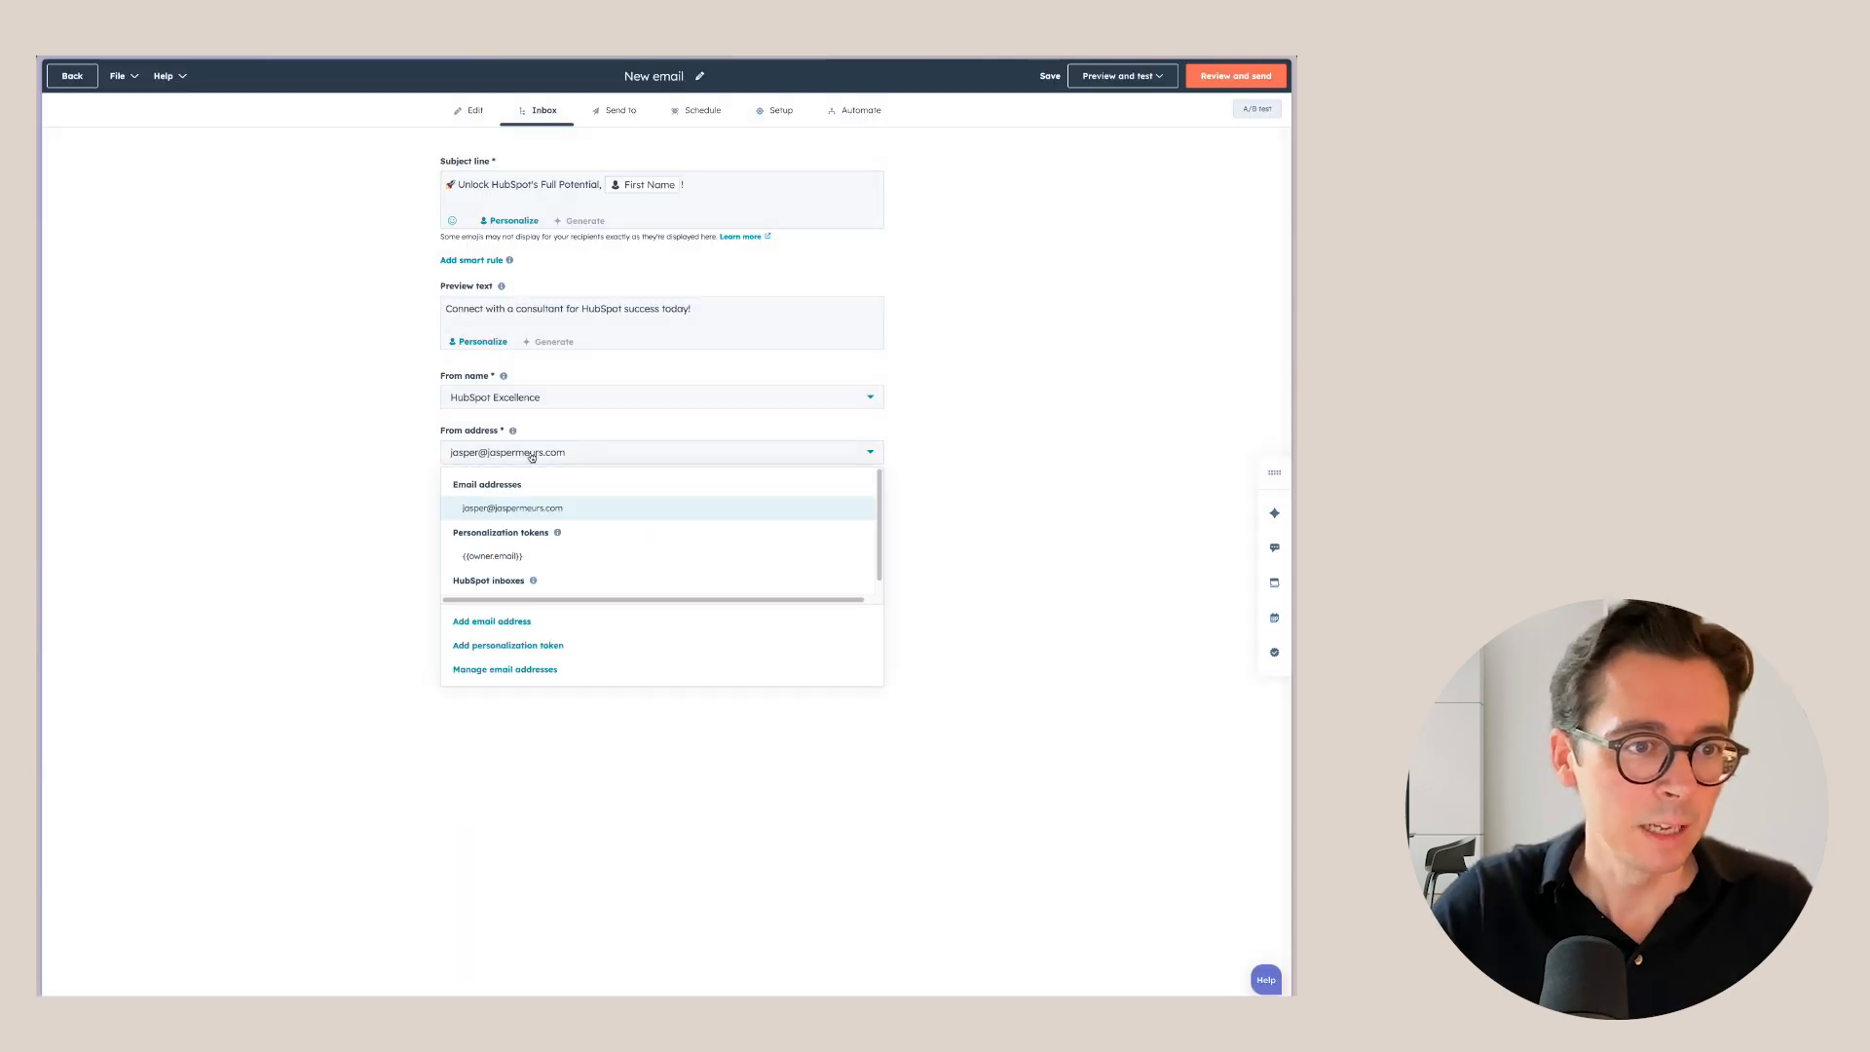
scroll(535, 565, down, 2)
click(362, 481)
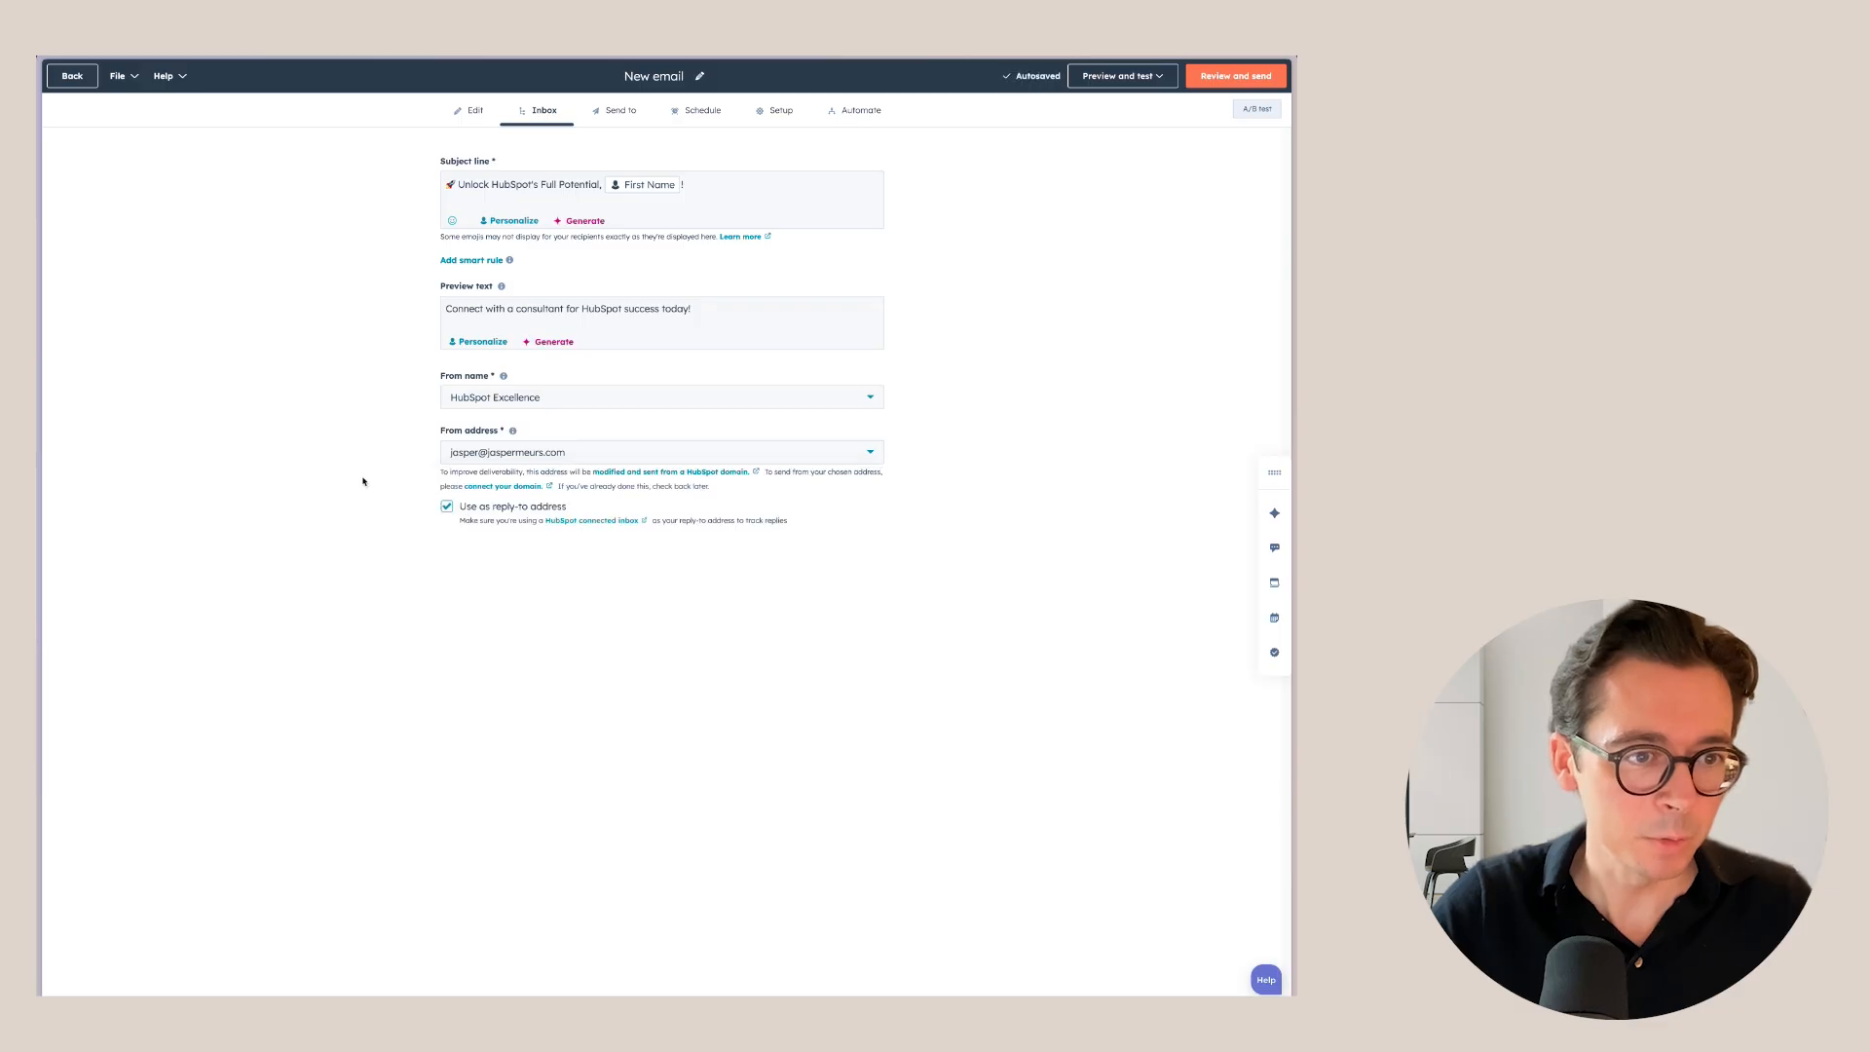
drag(444, 471, 750, 471)
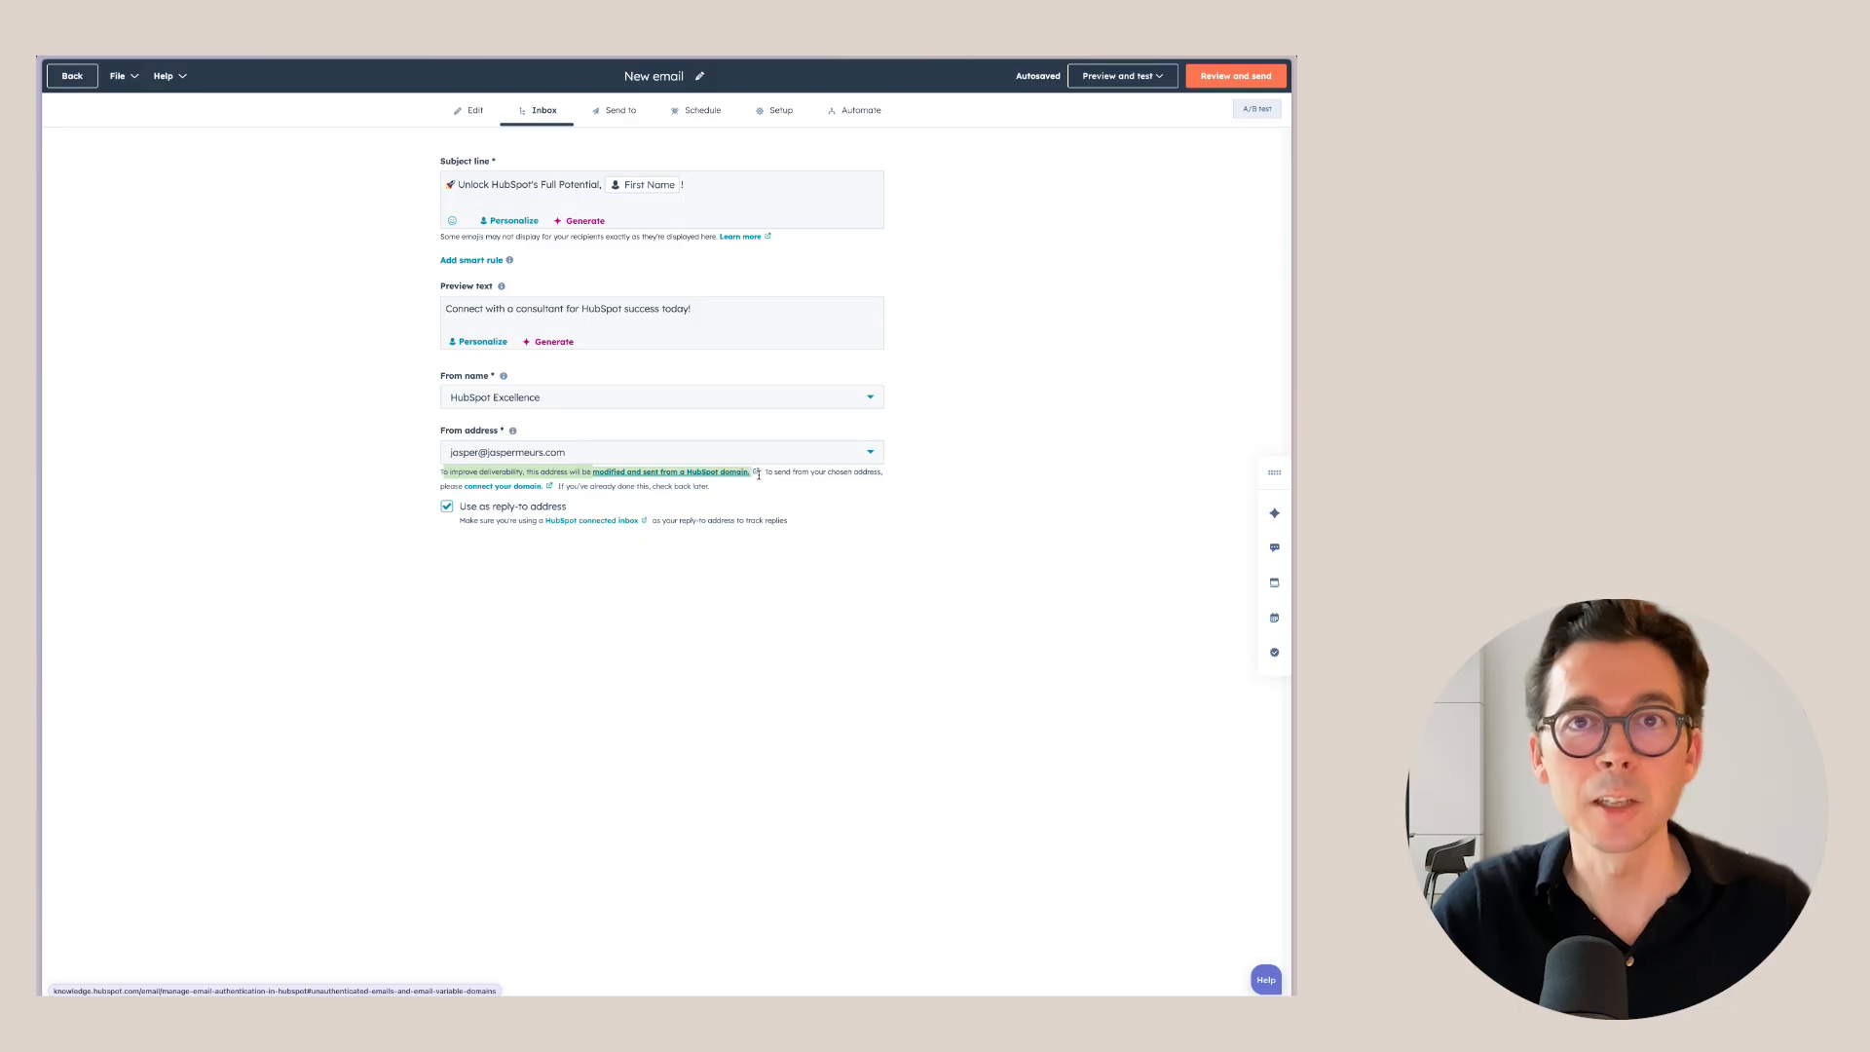
Add a new custom sender email address and use it as the from address.
click(506, 453)
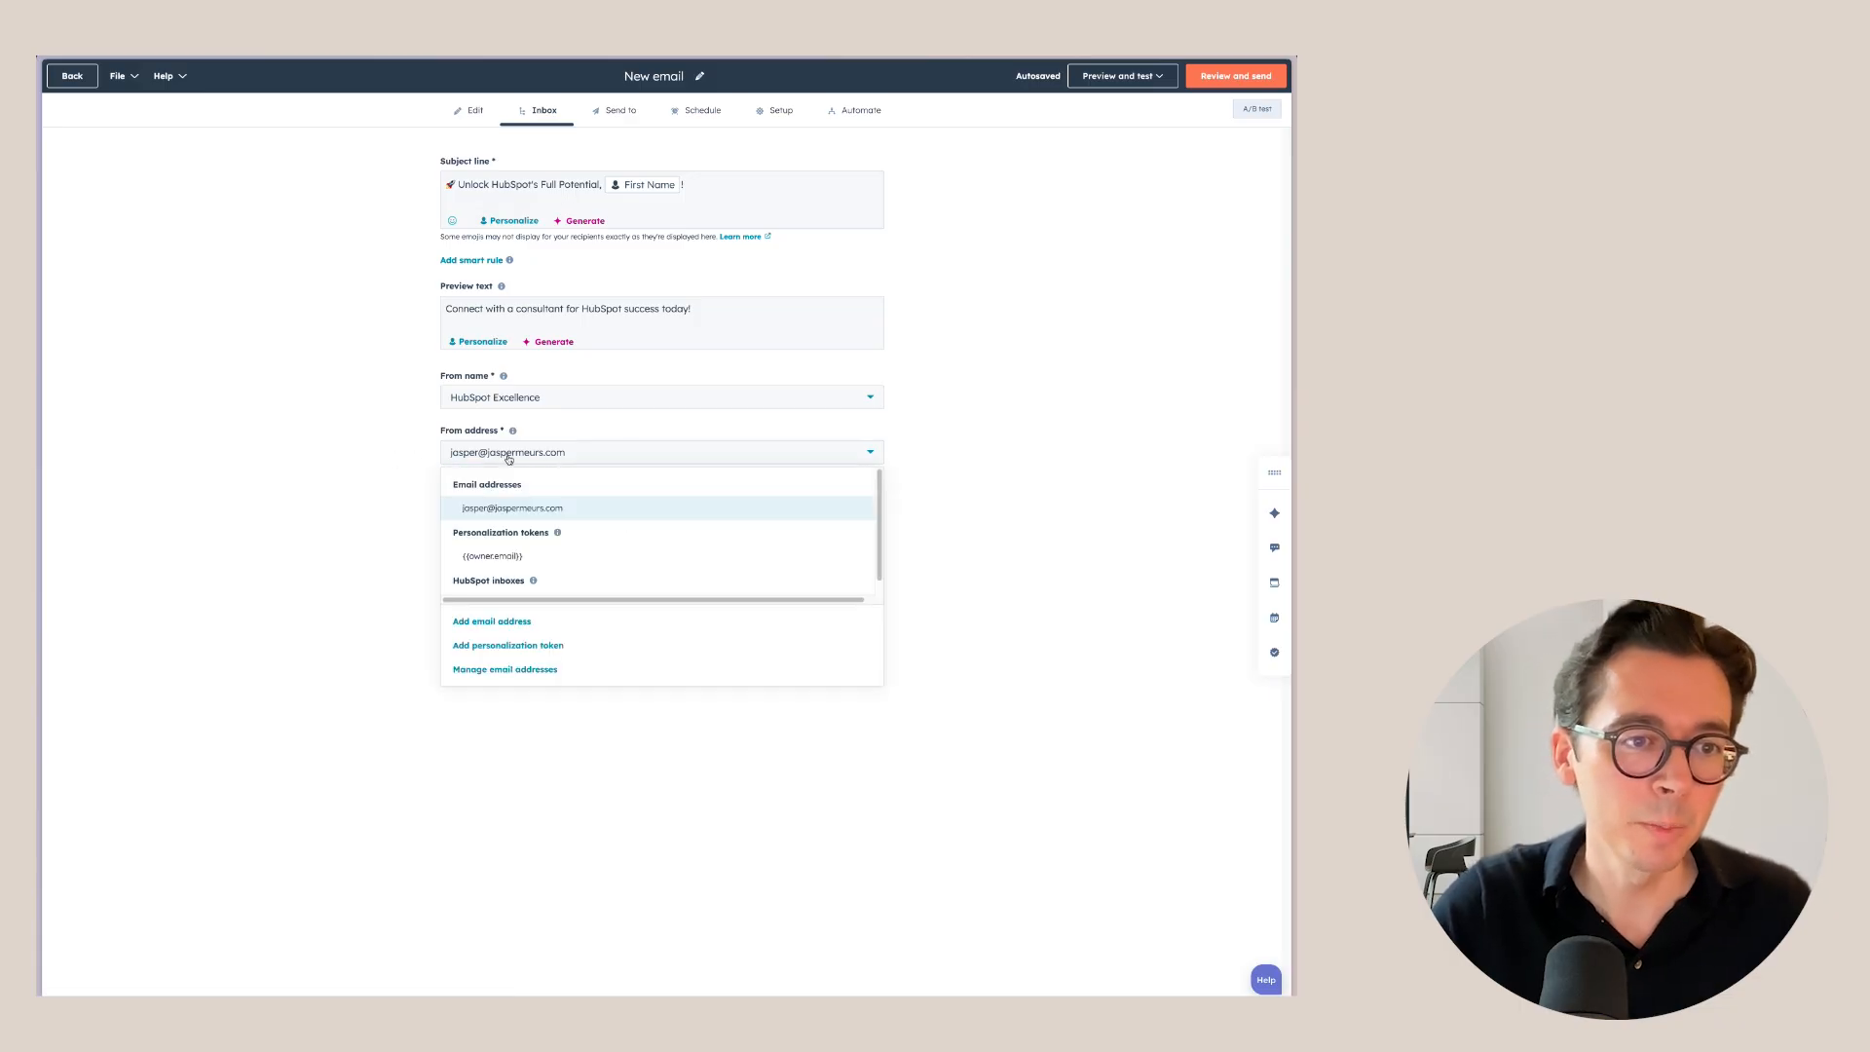
click(511, 621)
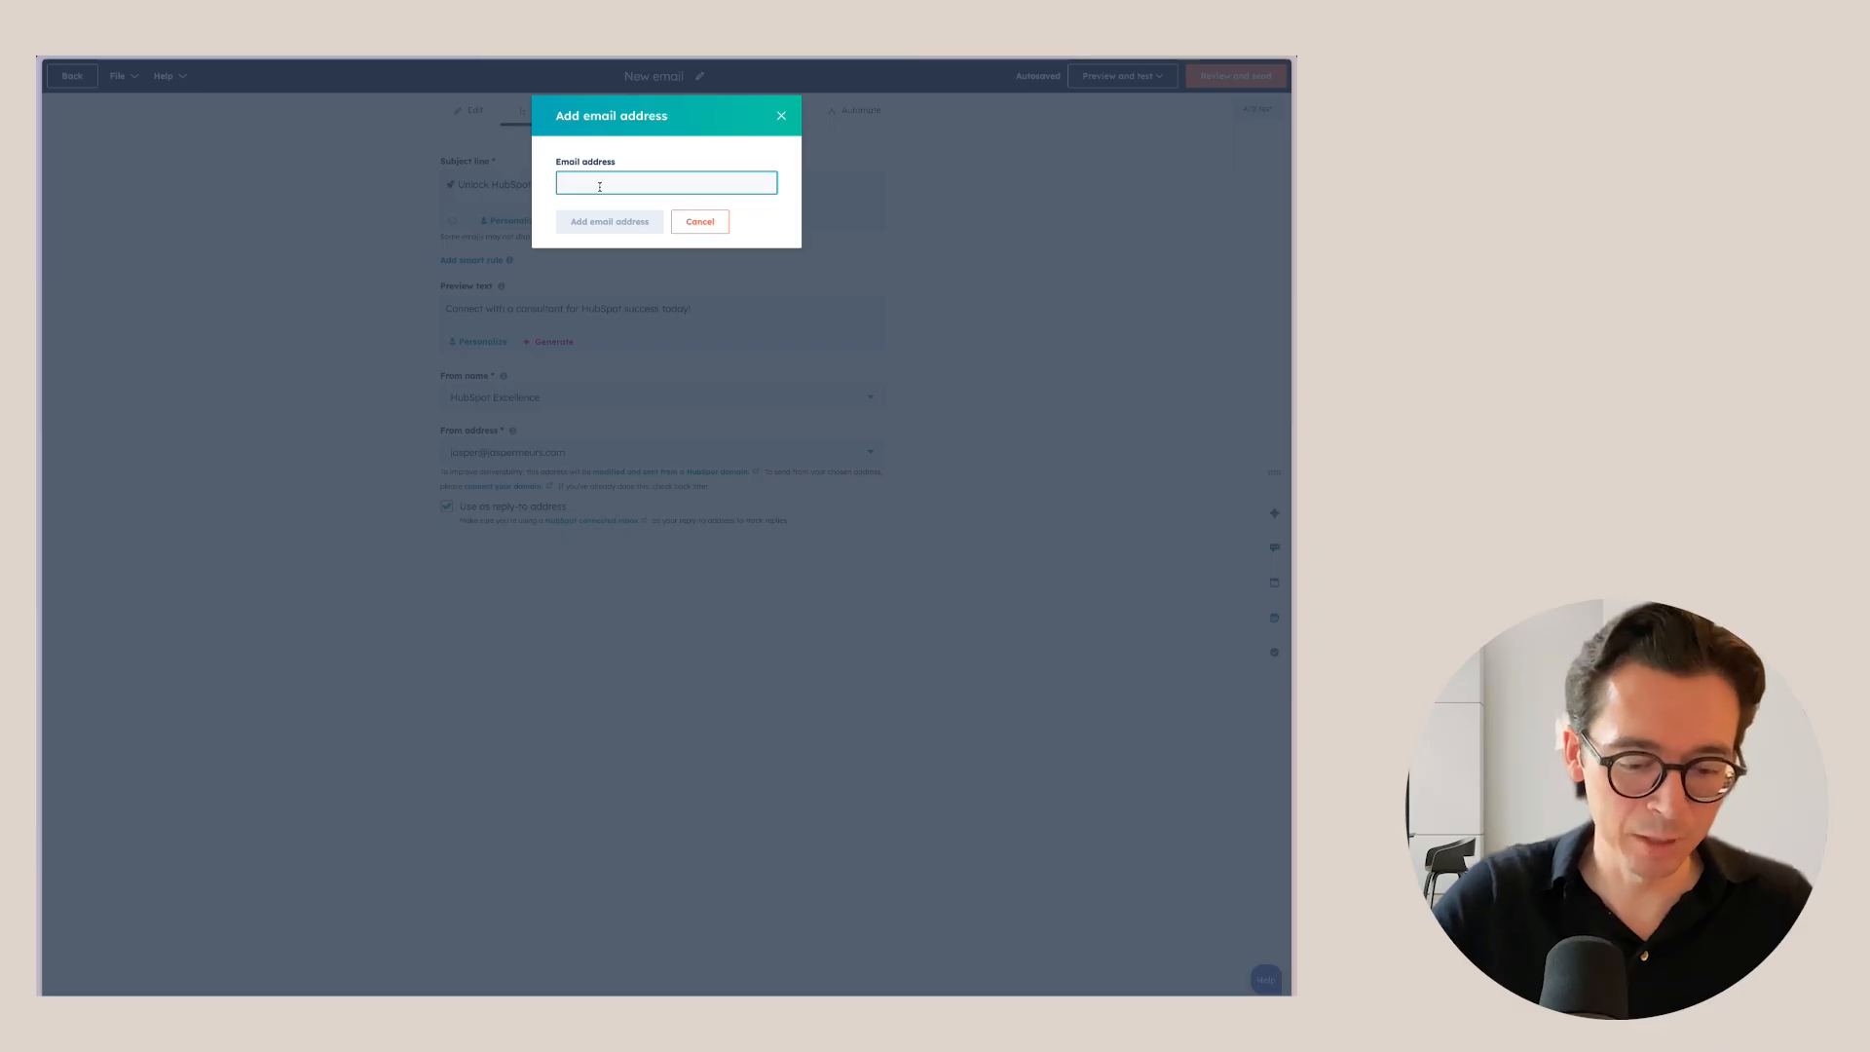
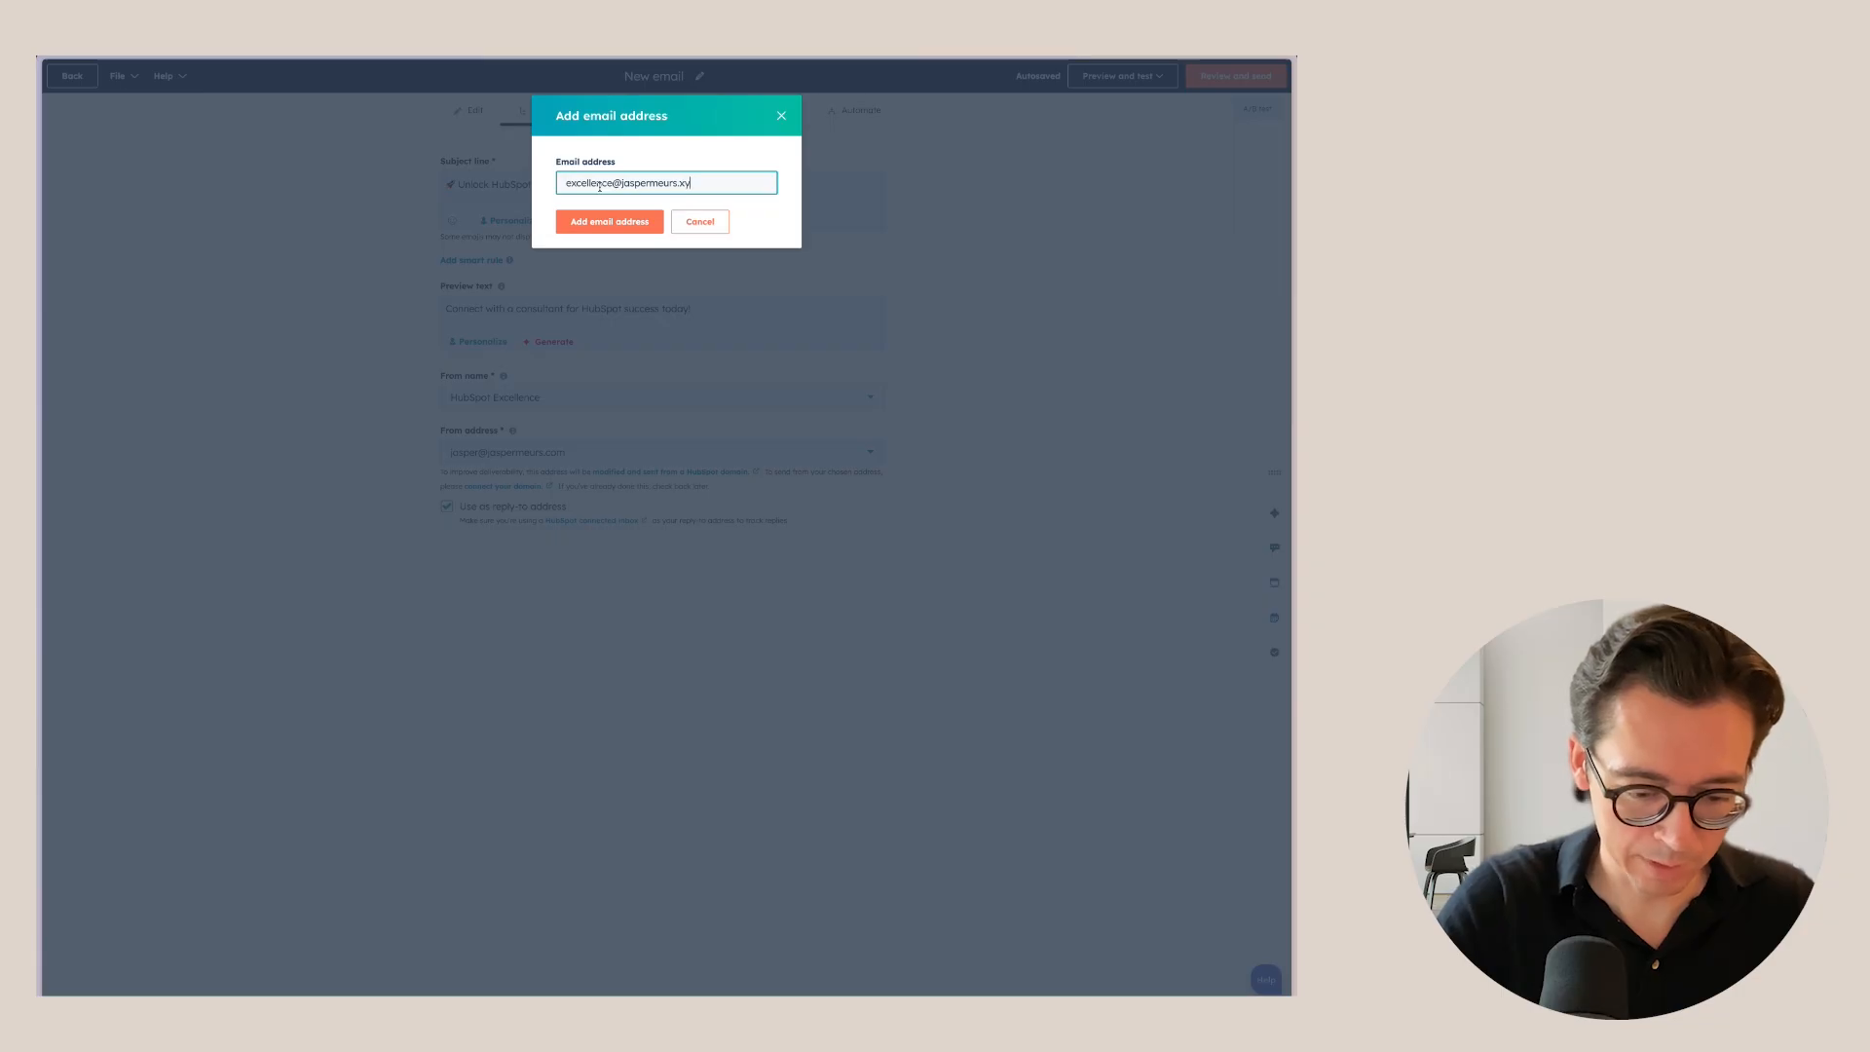
click(589, 221)
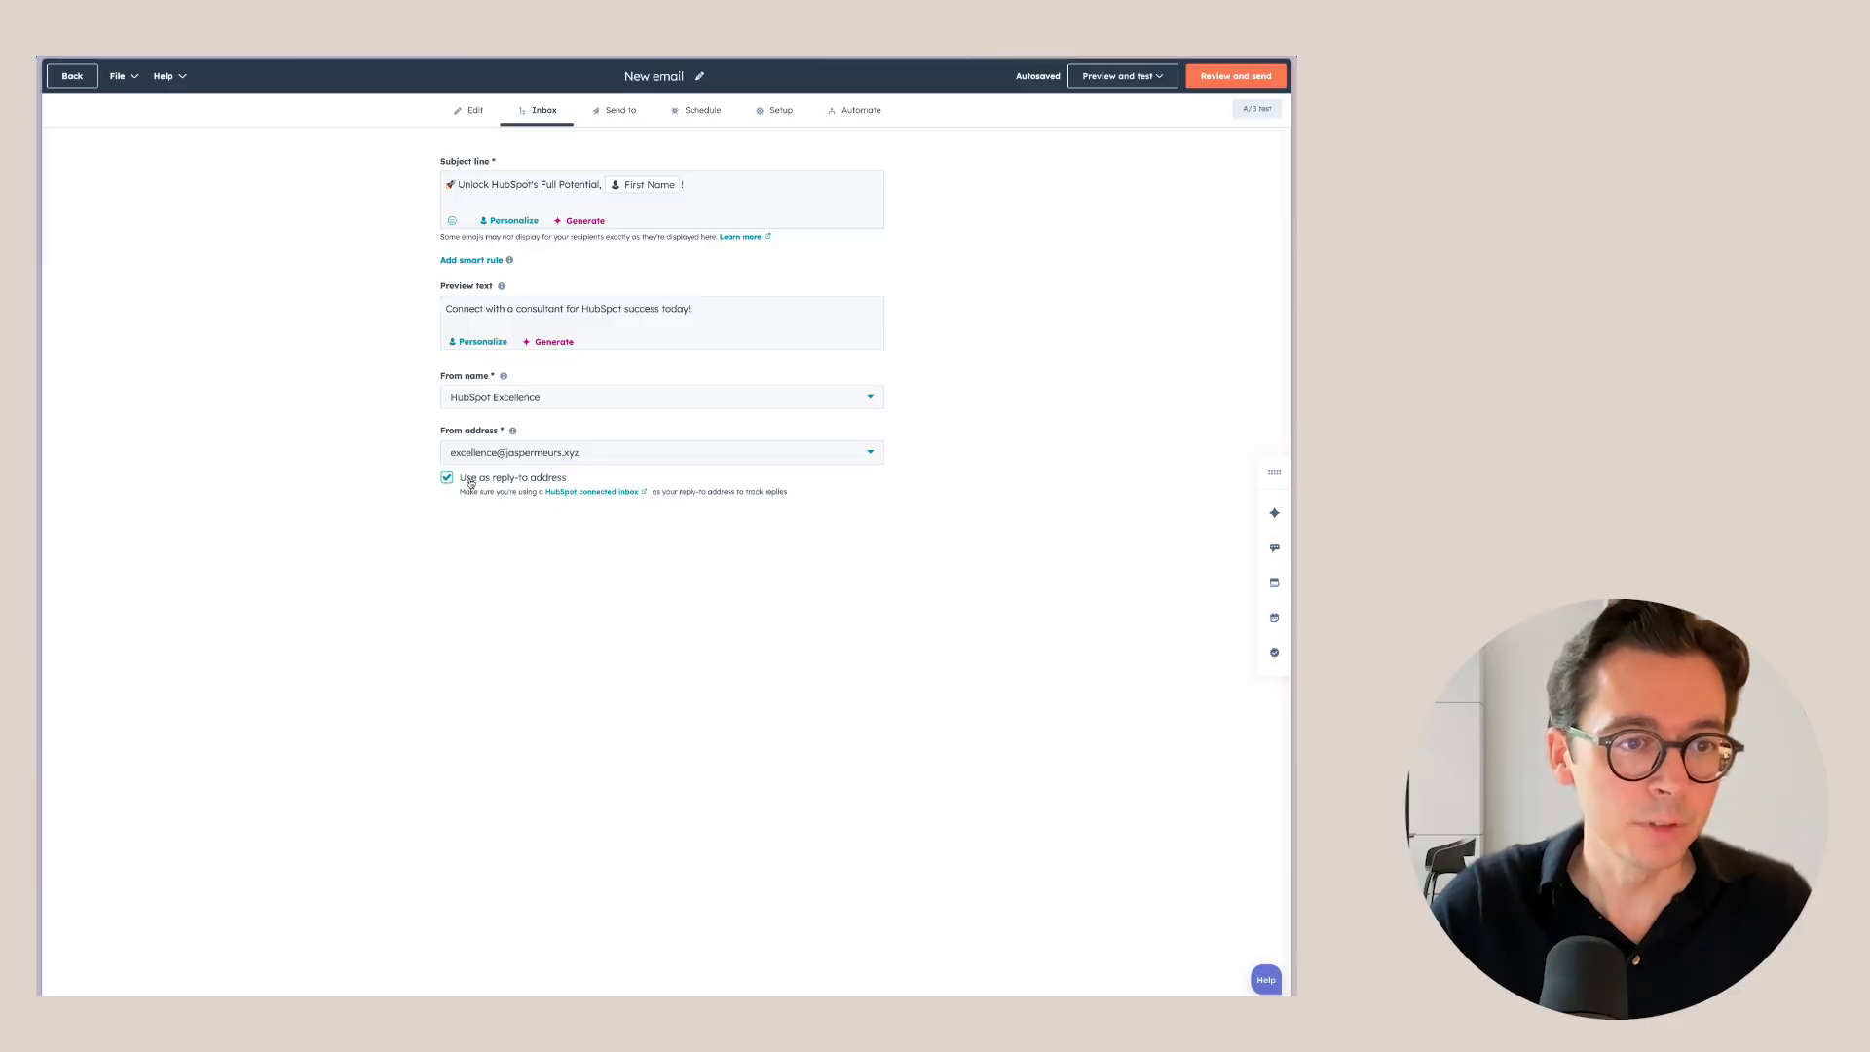
Stop using the from address for replies and set reply-to to the original account address.
click(447, 478)
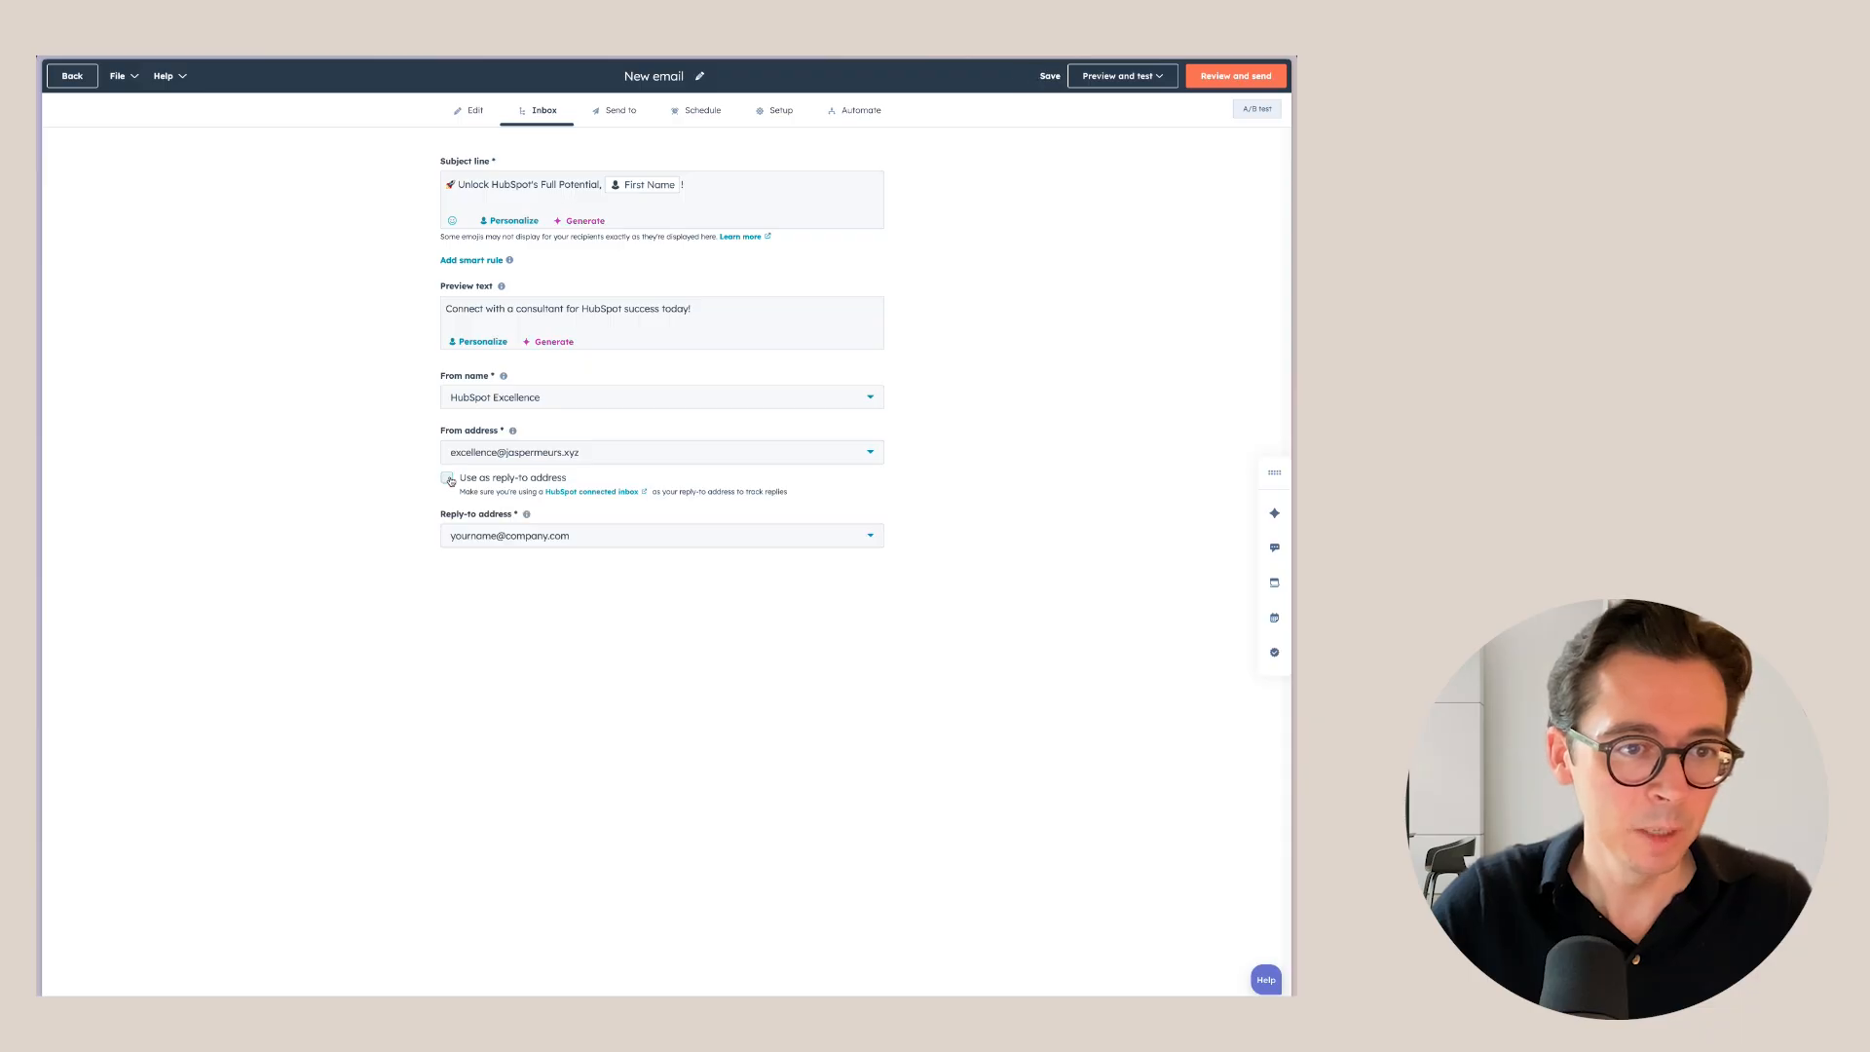
click(527, 538)
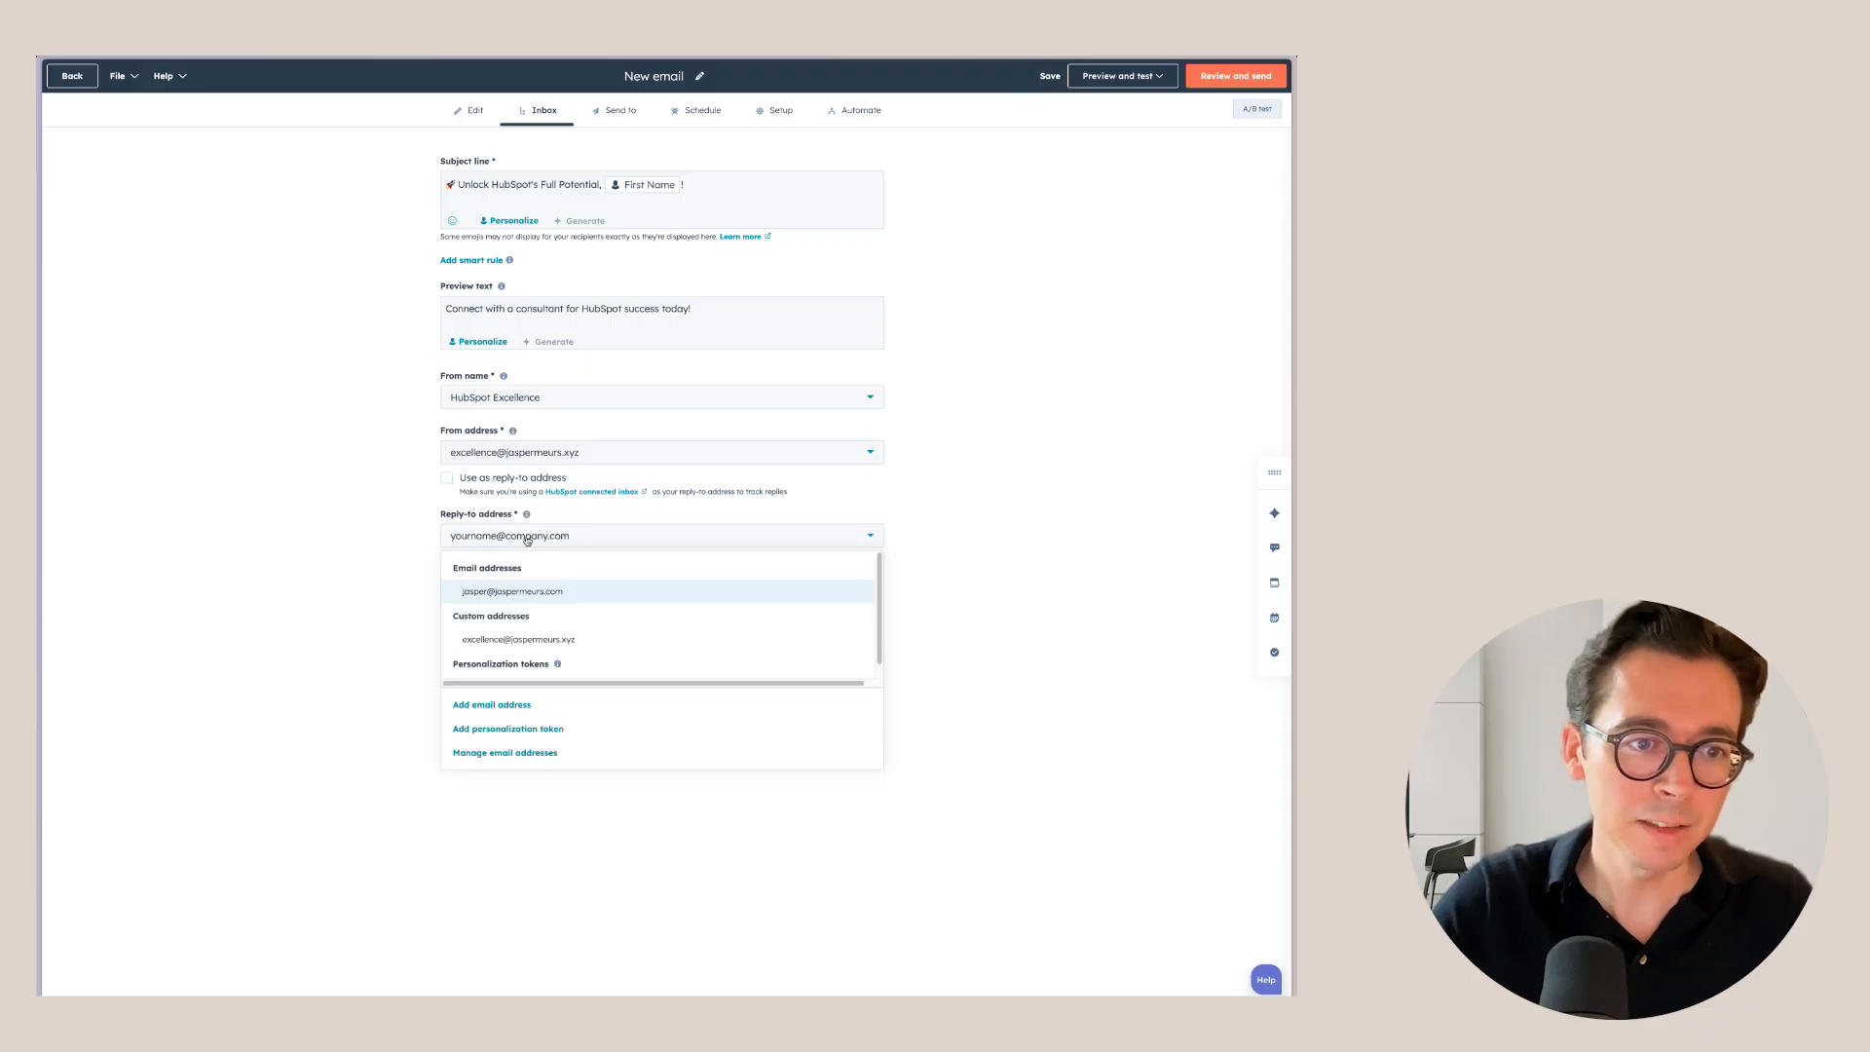
click(528, 591)
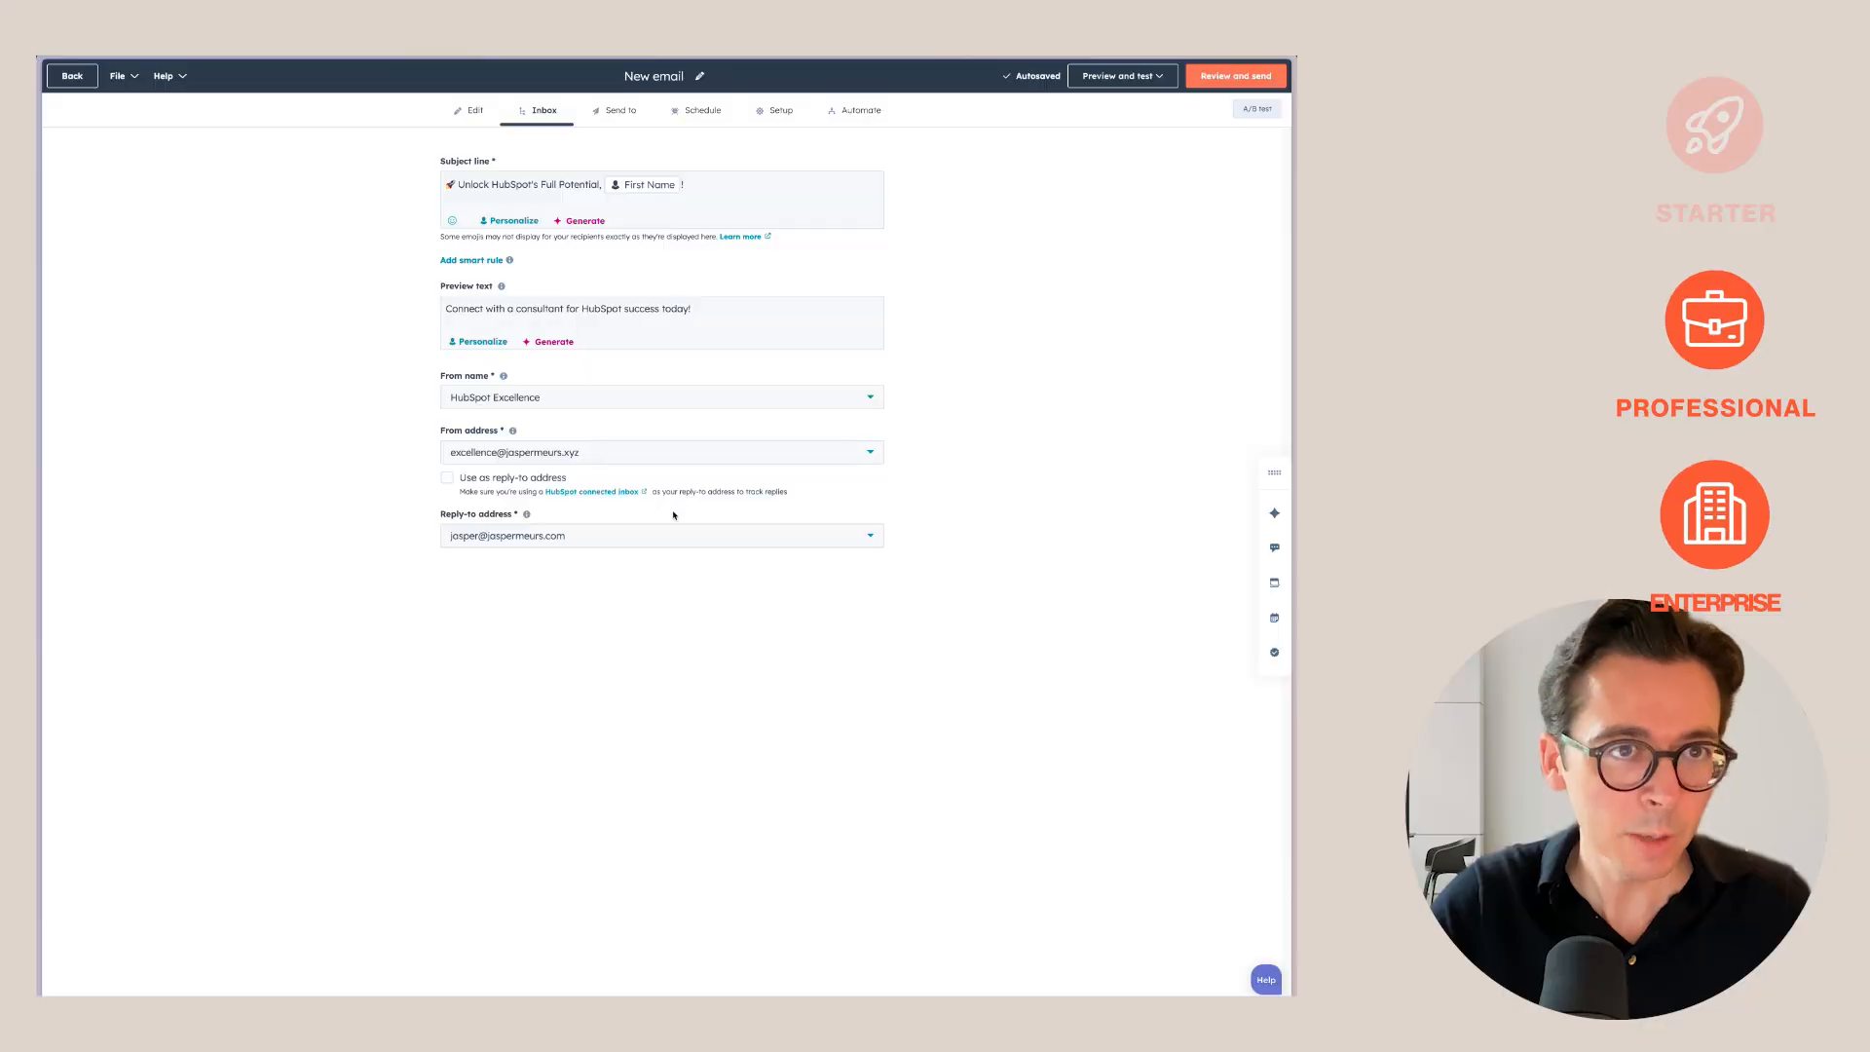
Send to the 'Marketing contacts that have engaged in the last 90 days' list, with no exclusions.
click(638, 121)
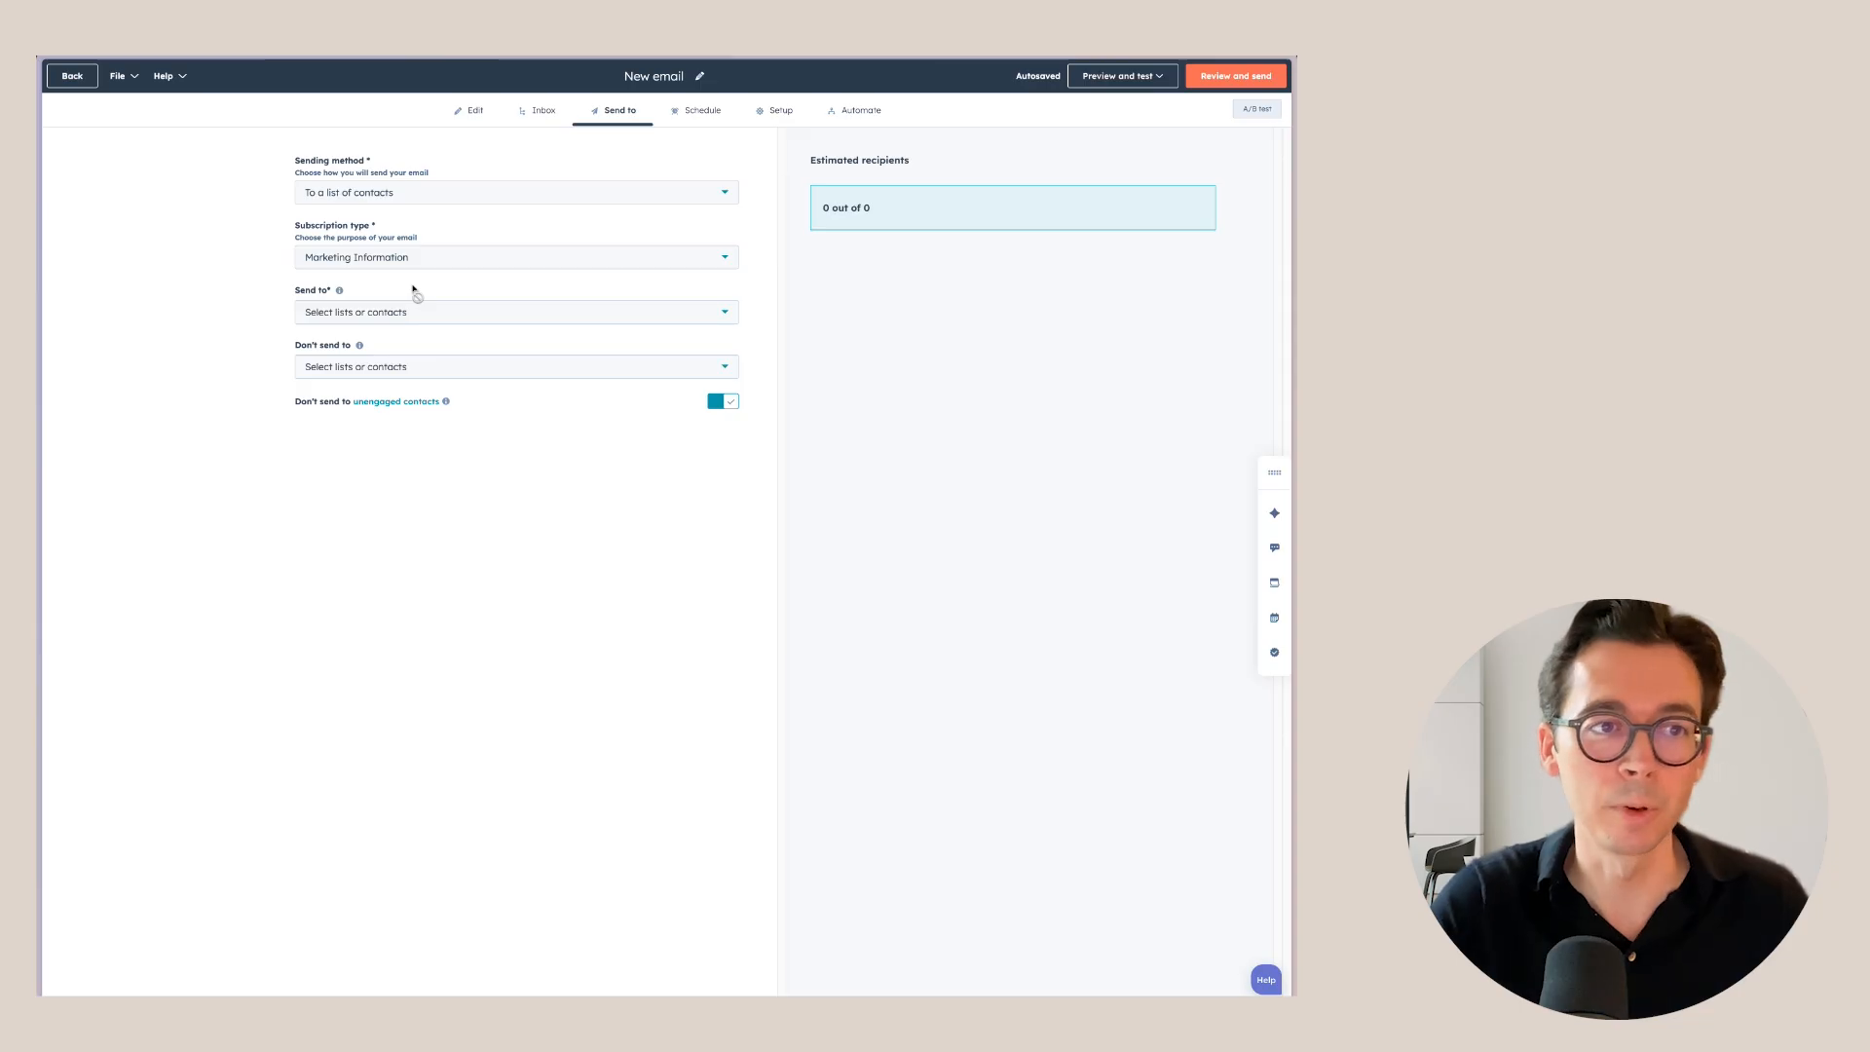
click(459, 319)
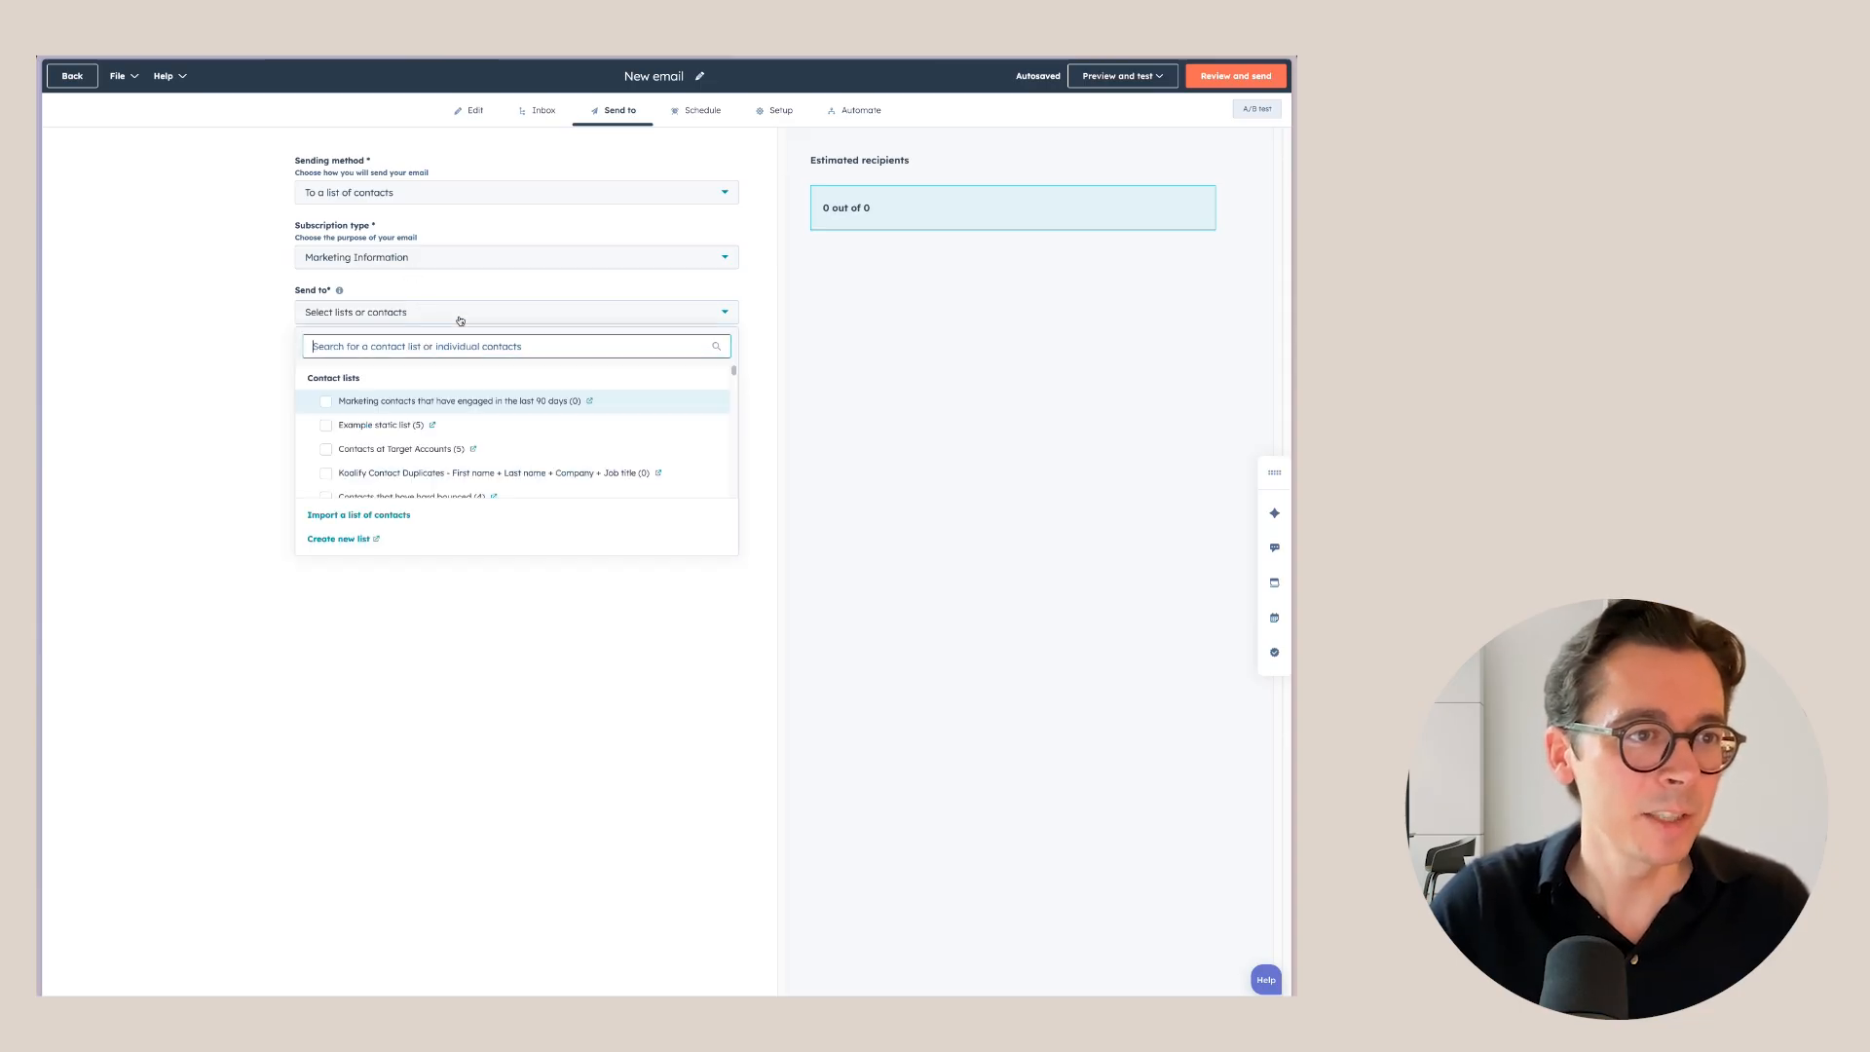
click(331, 402)
click(211, 362)
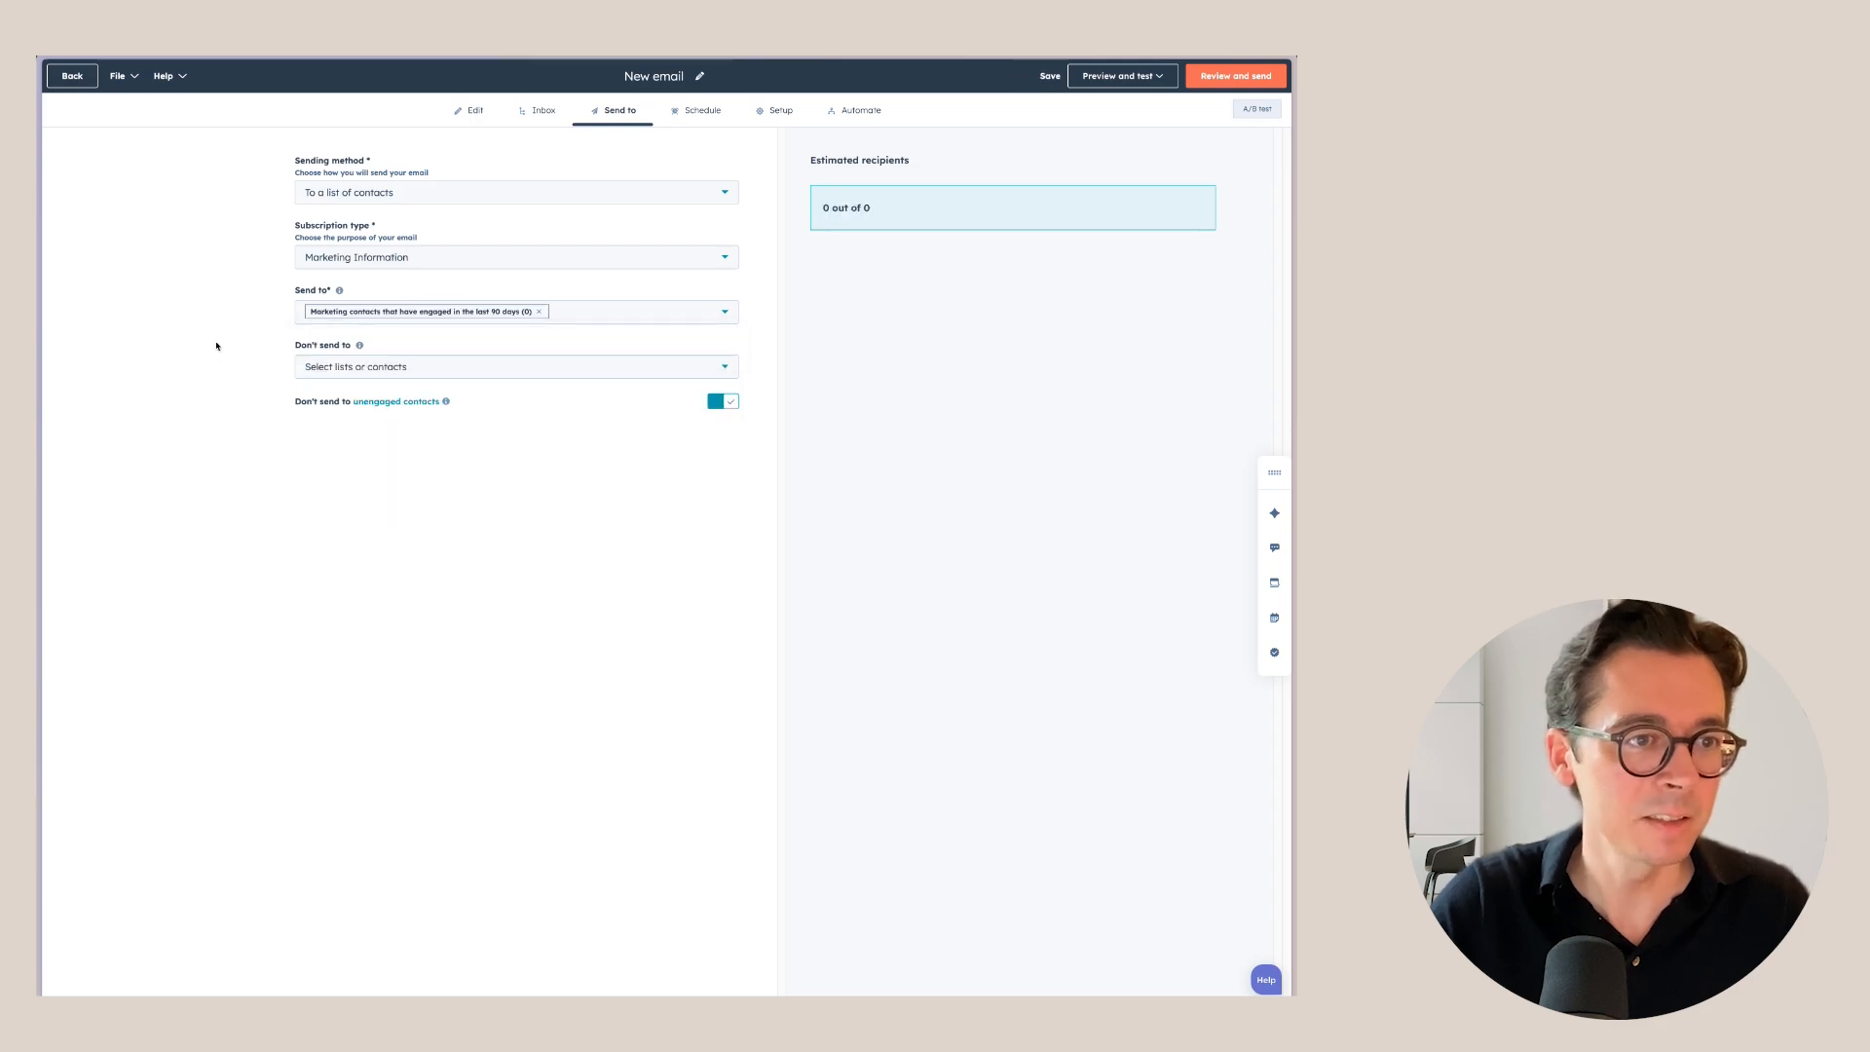
click(405, 371)
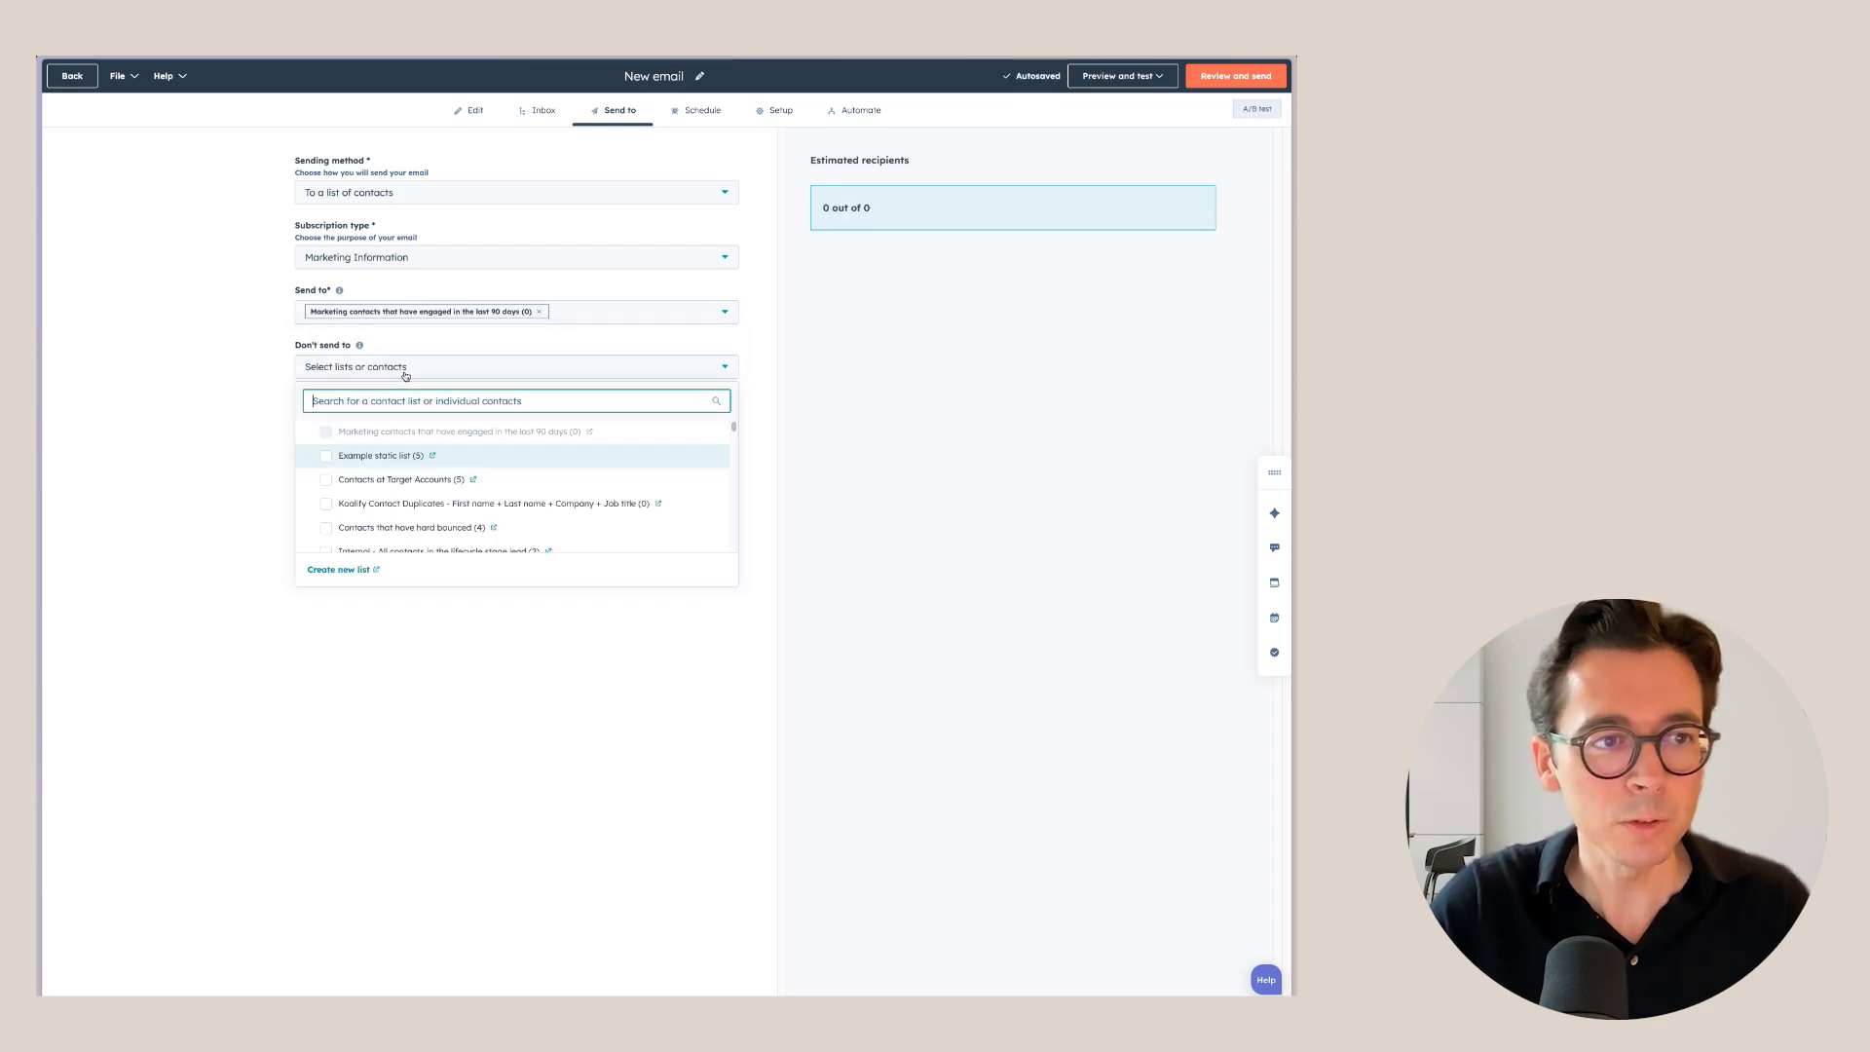
click(212, 383)
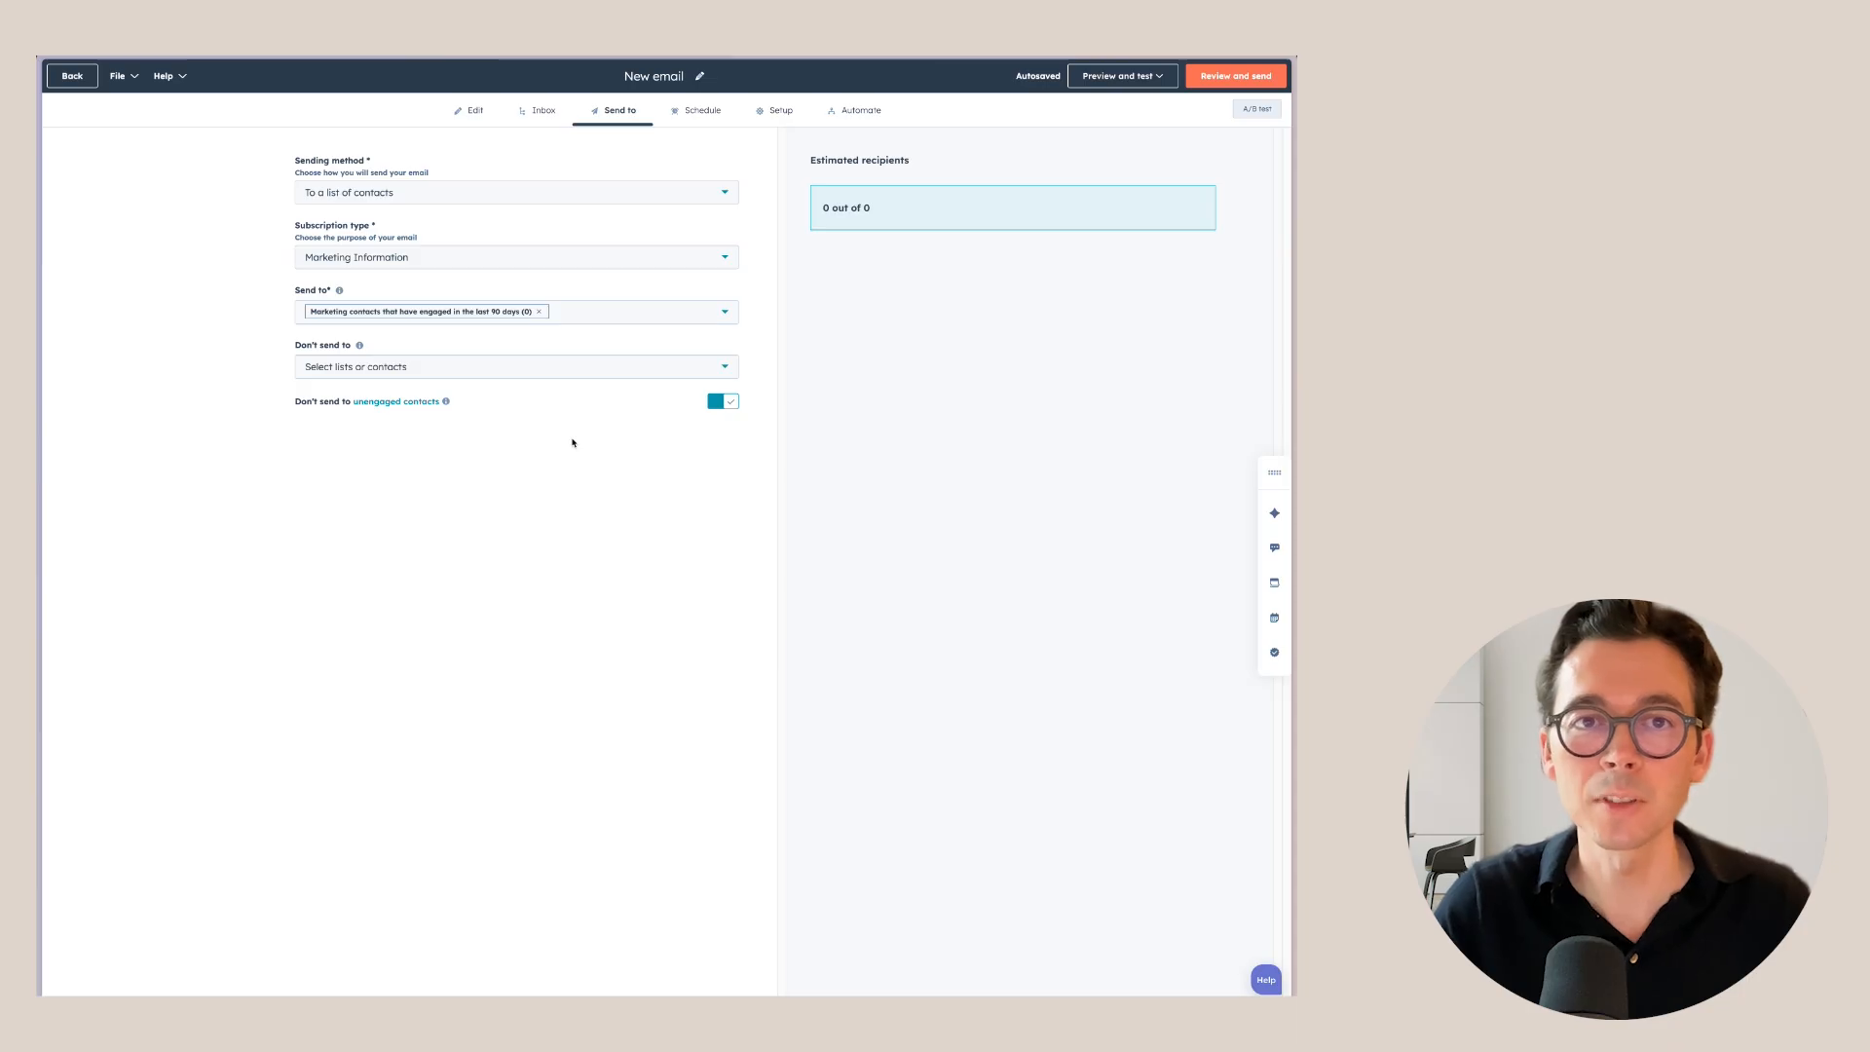
Schedule the send for 08/21/2025 at 3:41 PM in my Eastern time zone.
click(713, 110)
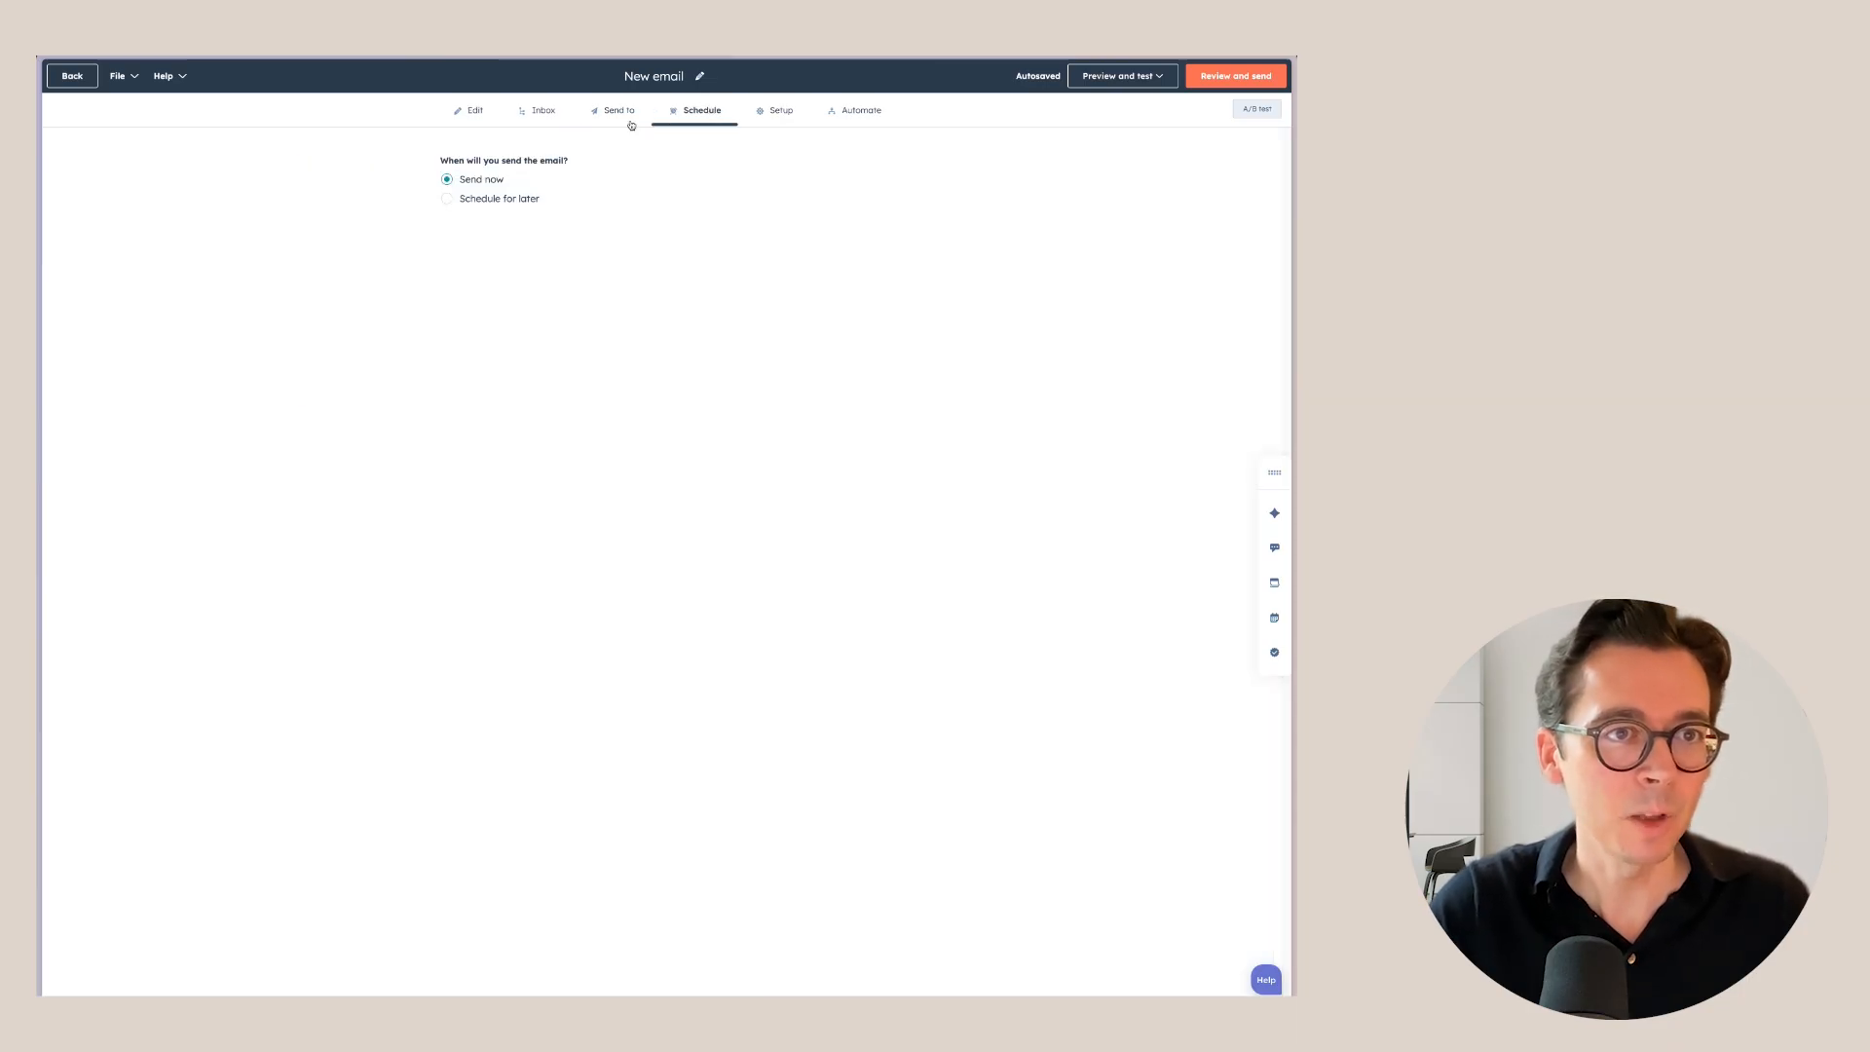
click(447, 200)
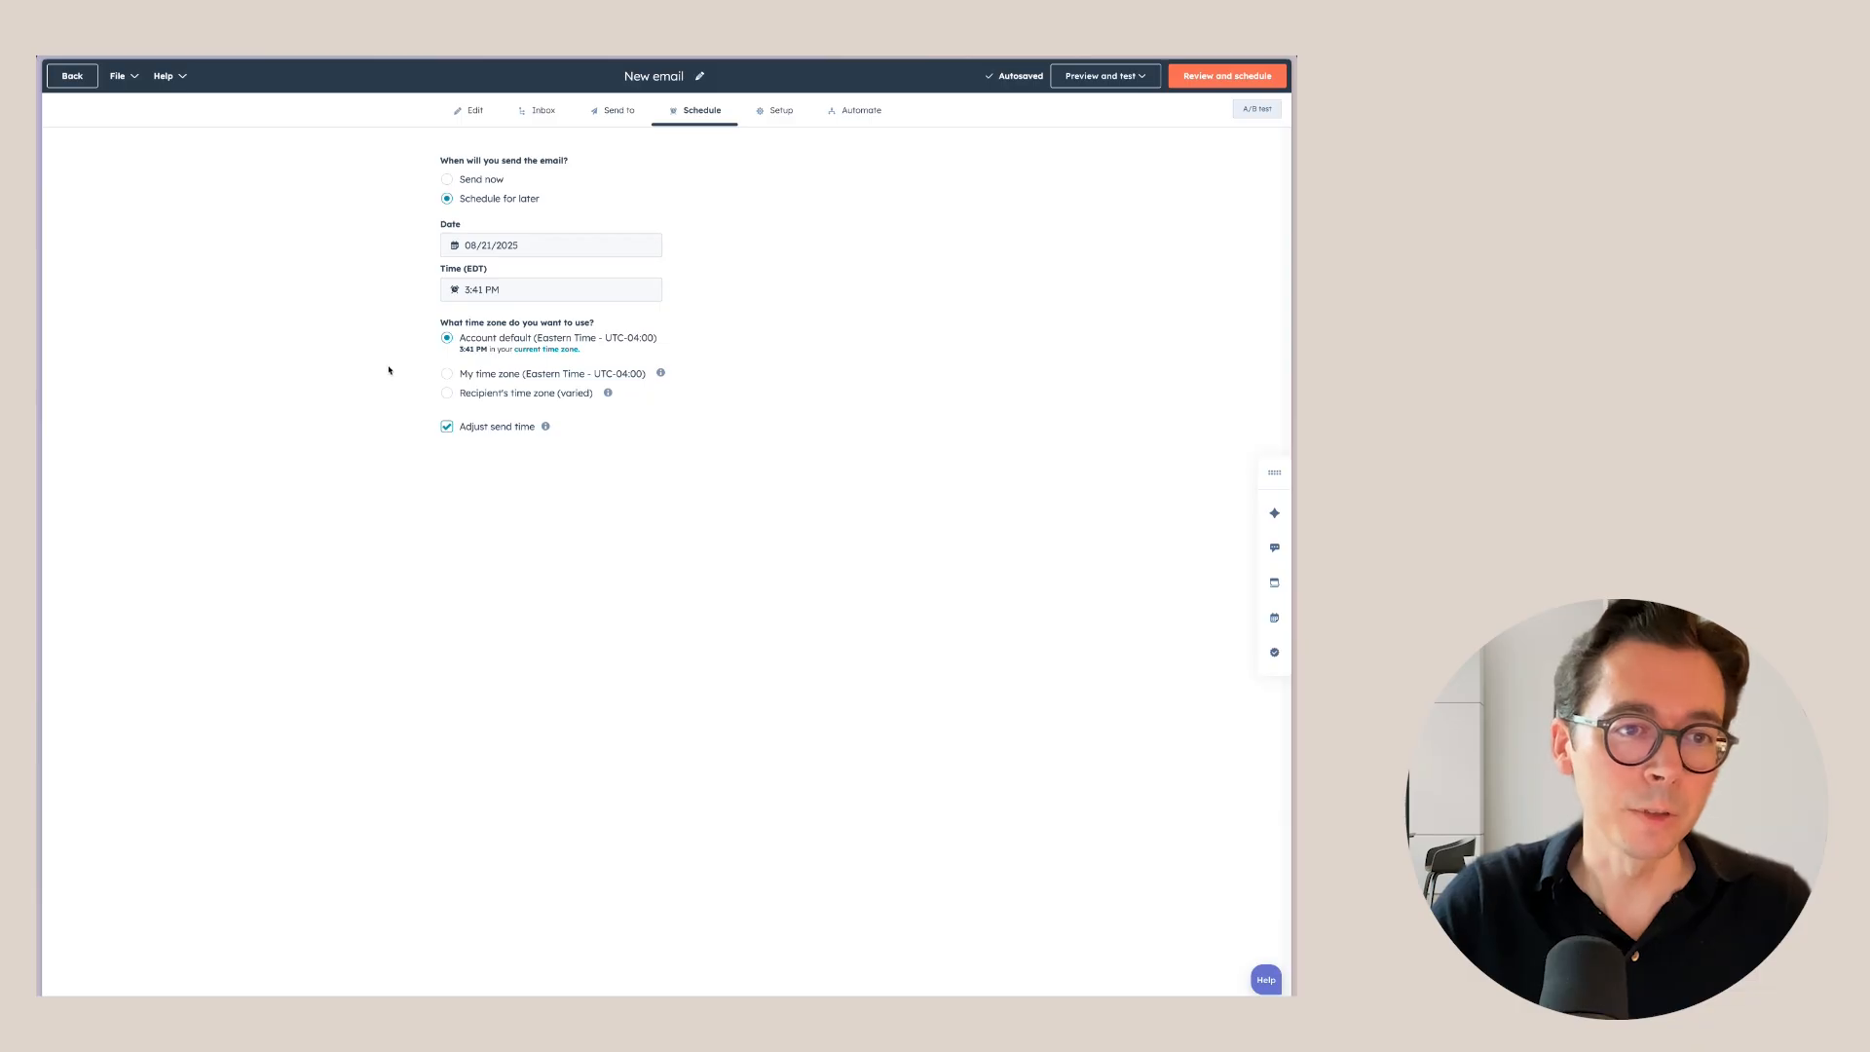
click(449, 374)
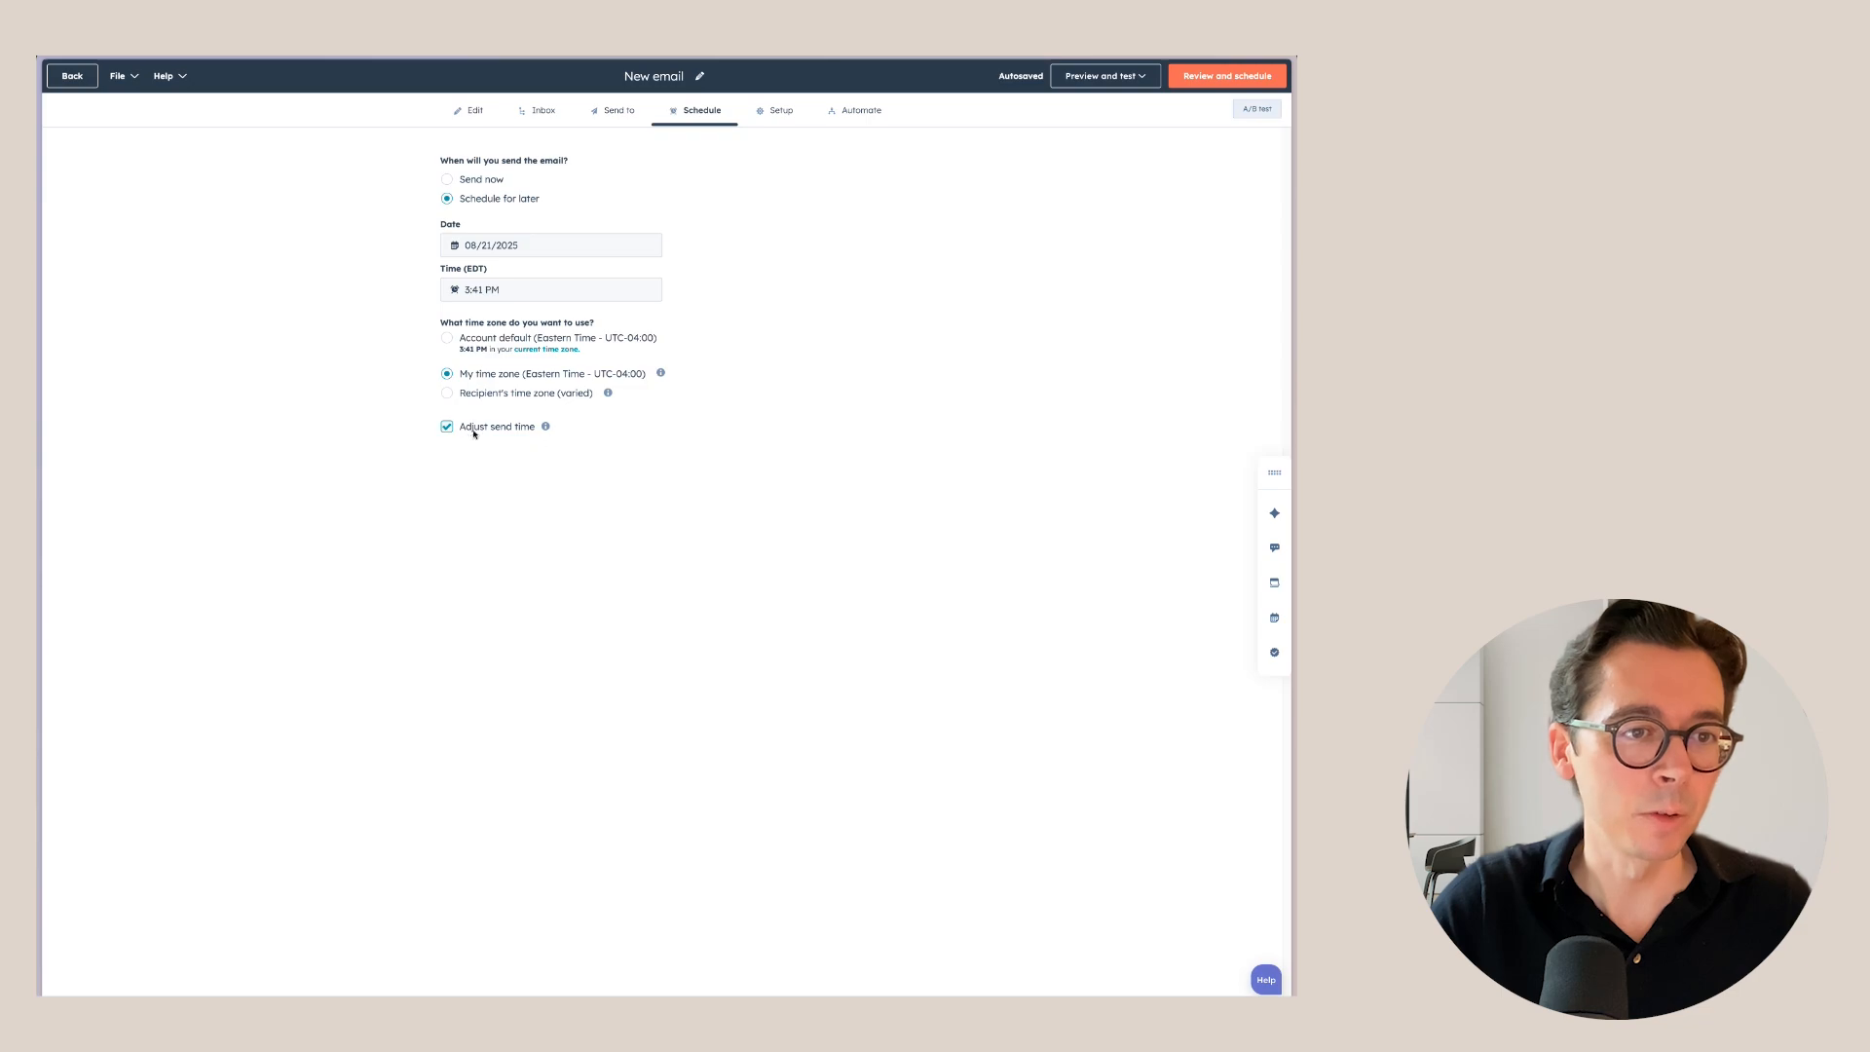
mouse_move(546, 427)
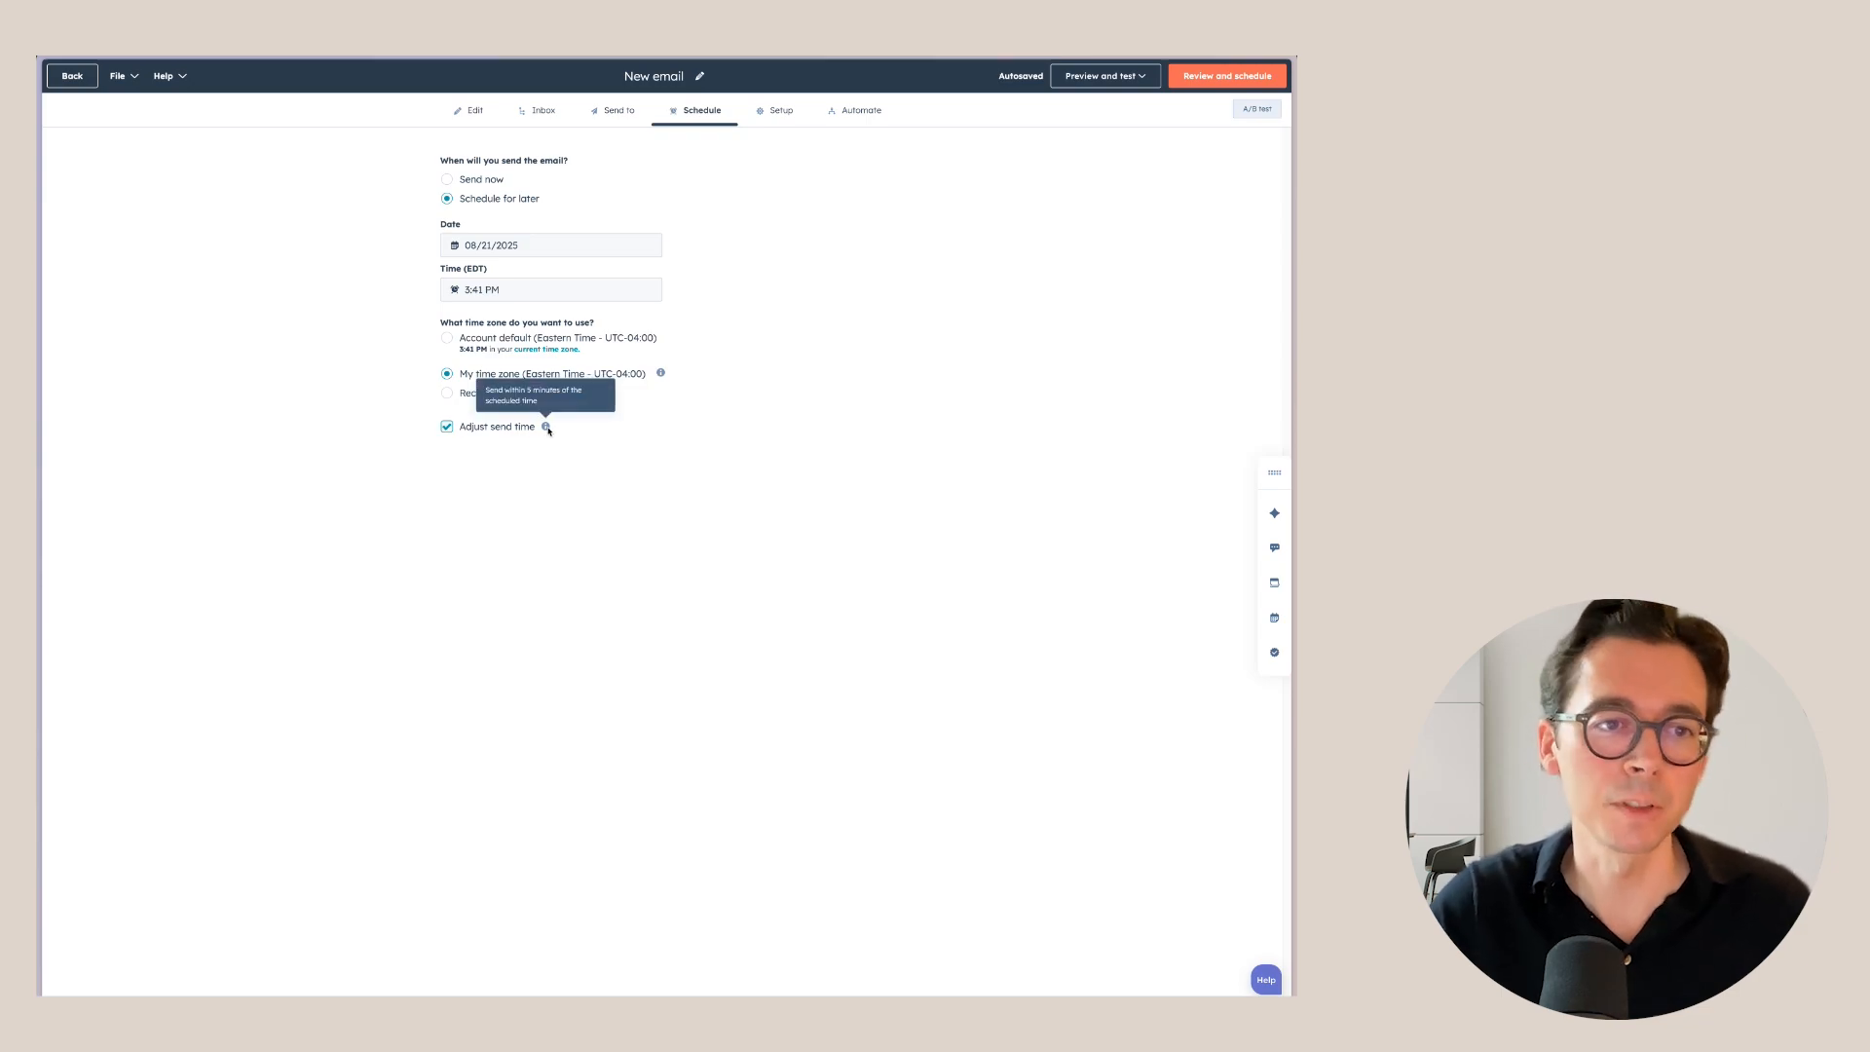
Switch to Send now, assign the Test campaign, and view the post-send automation options.
click(456, 181)
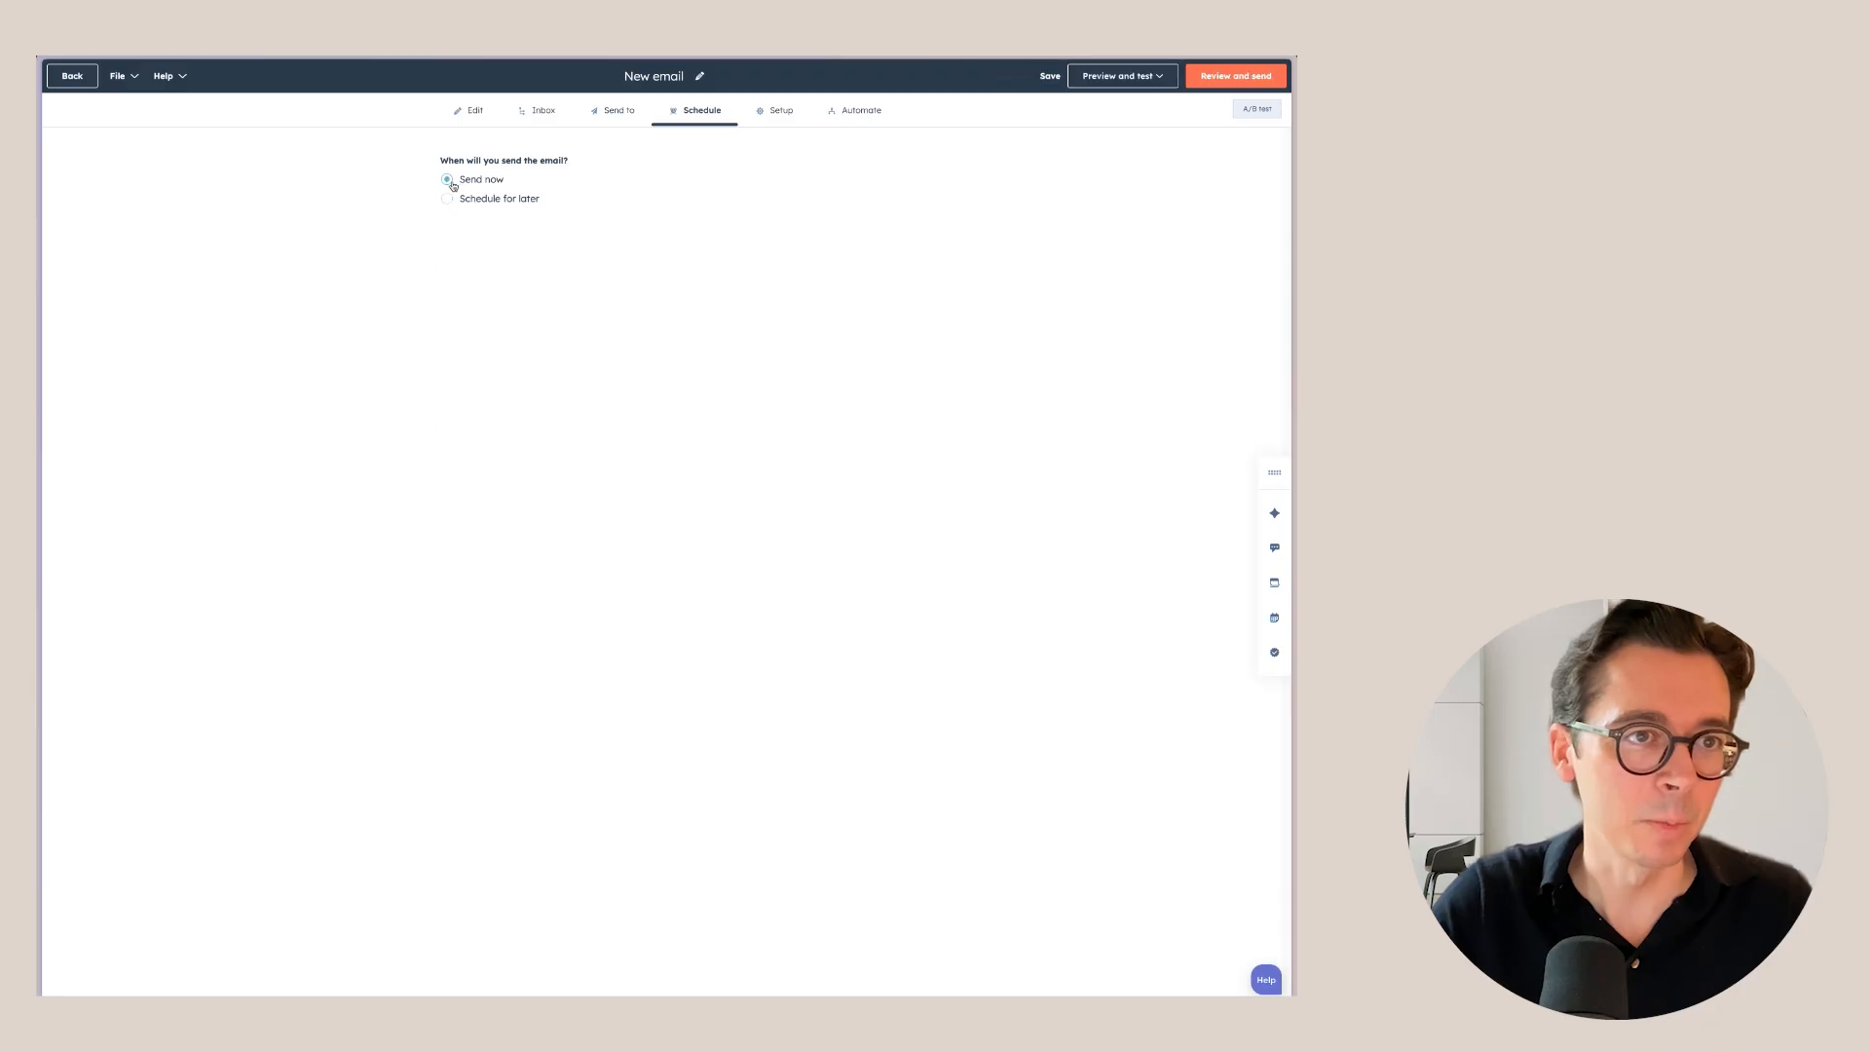
click(776, 110)
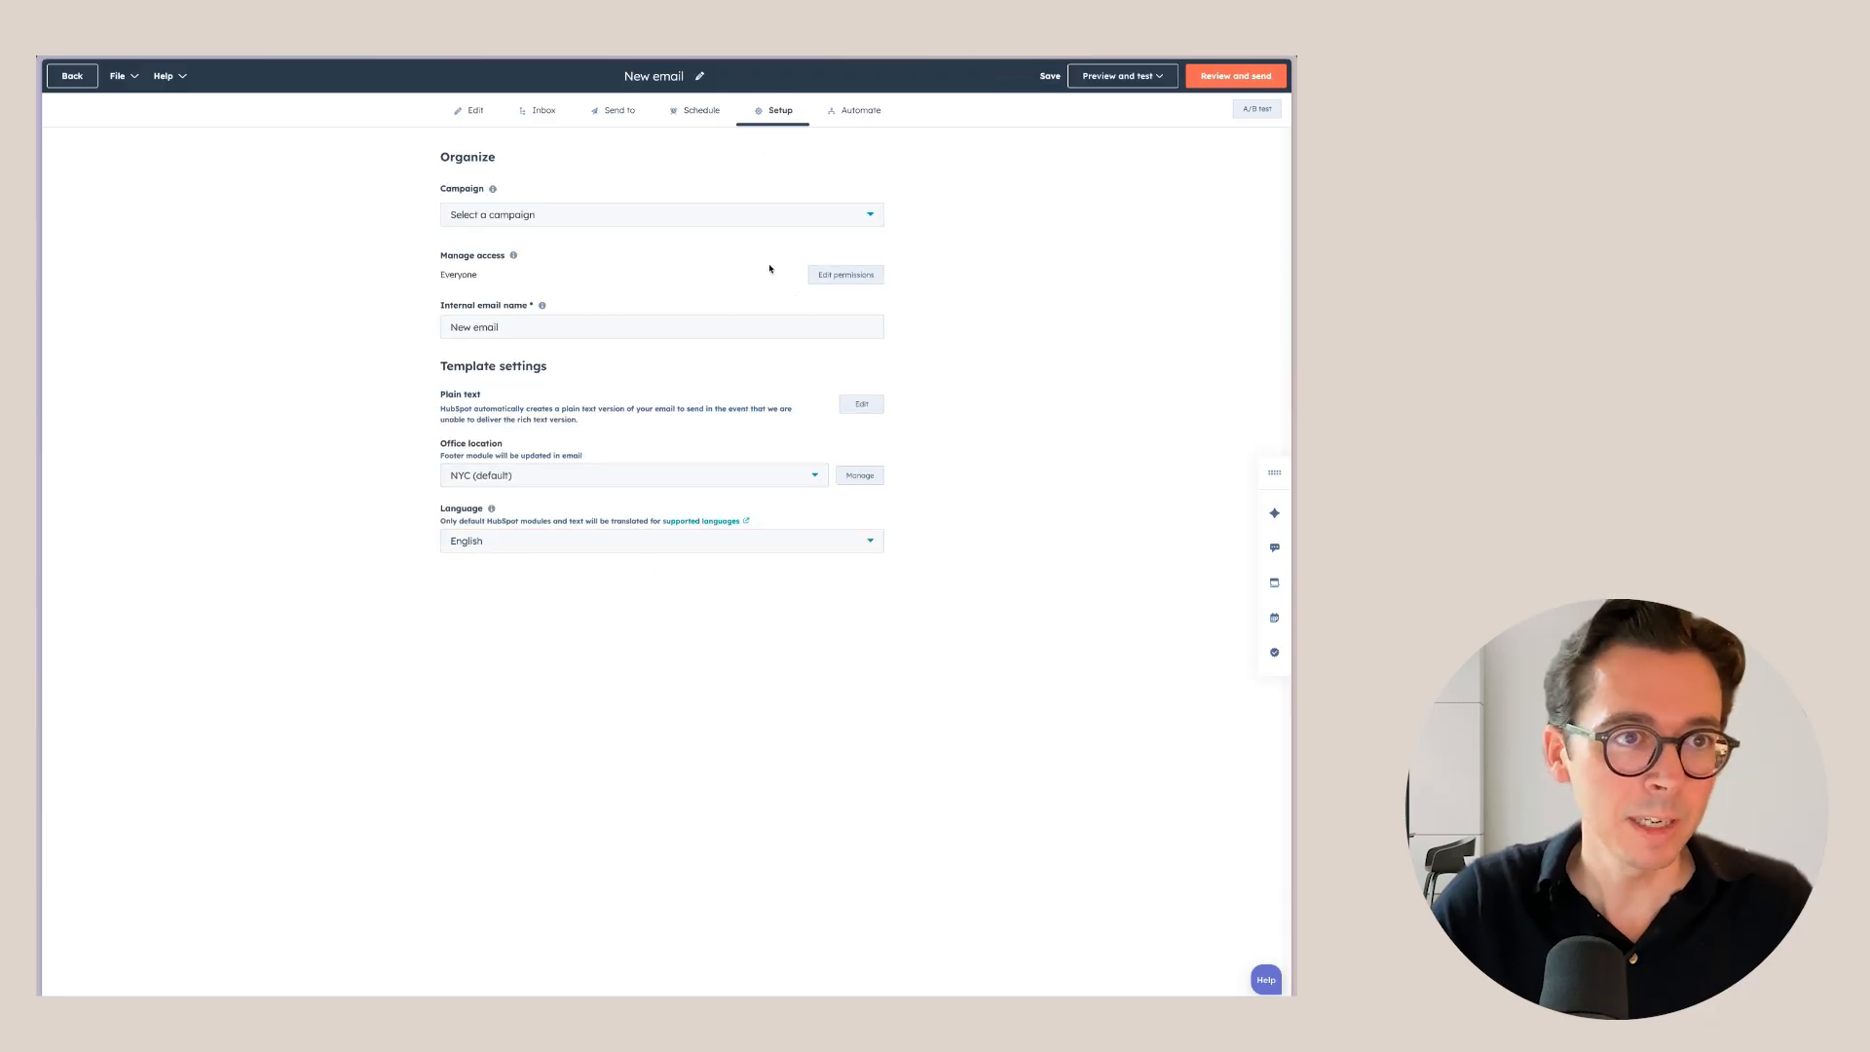
click(545, 216)
click(515, 305)
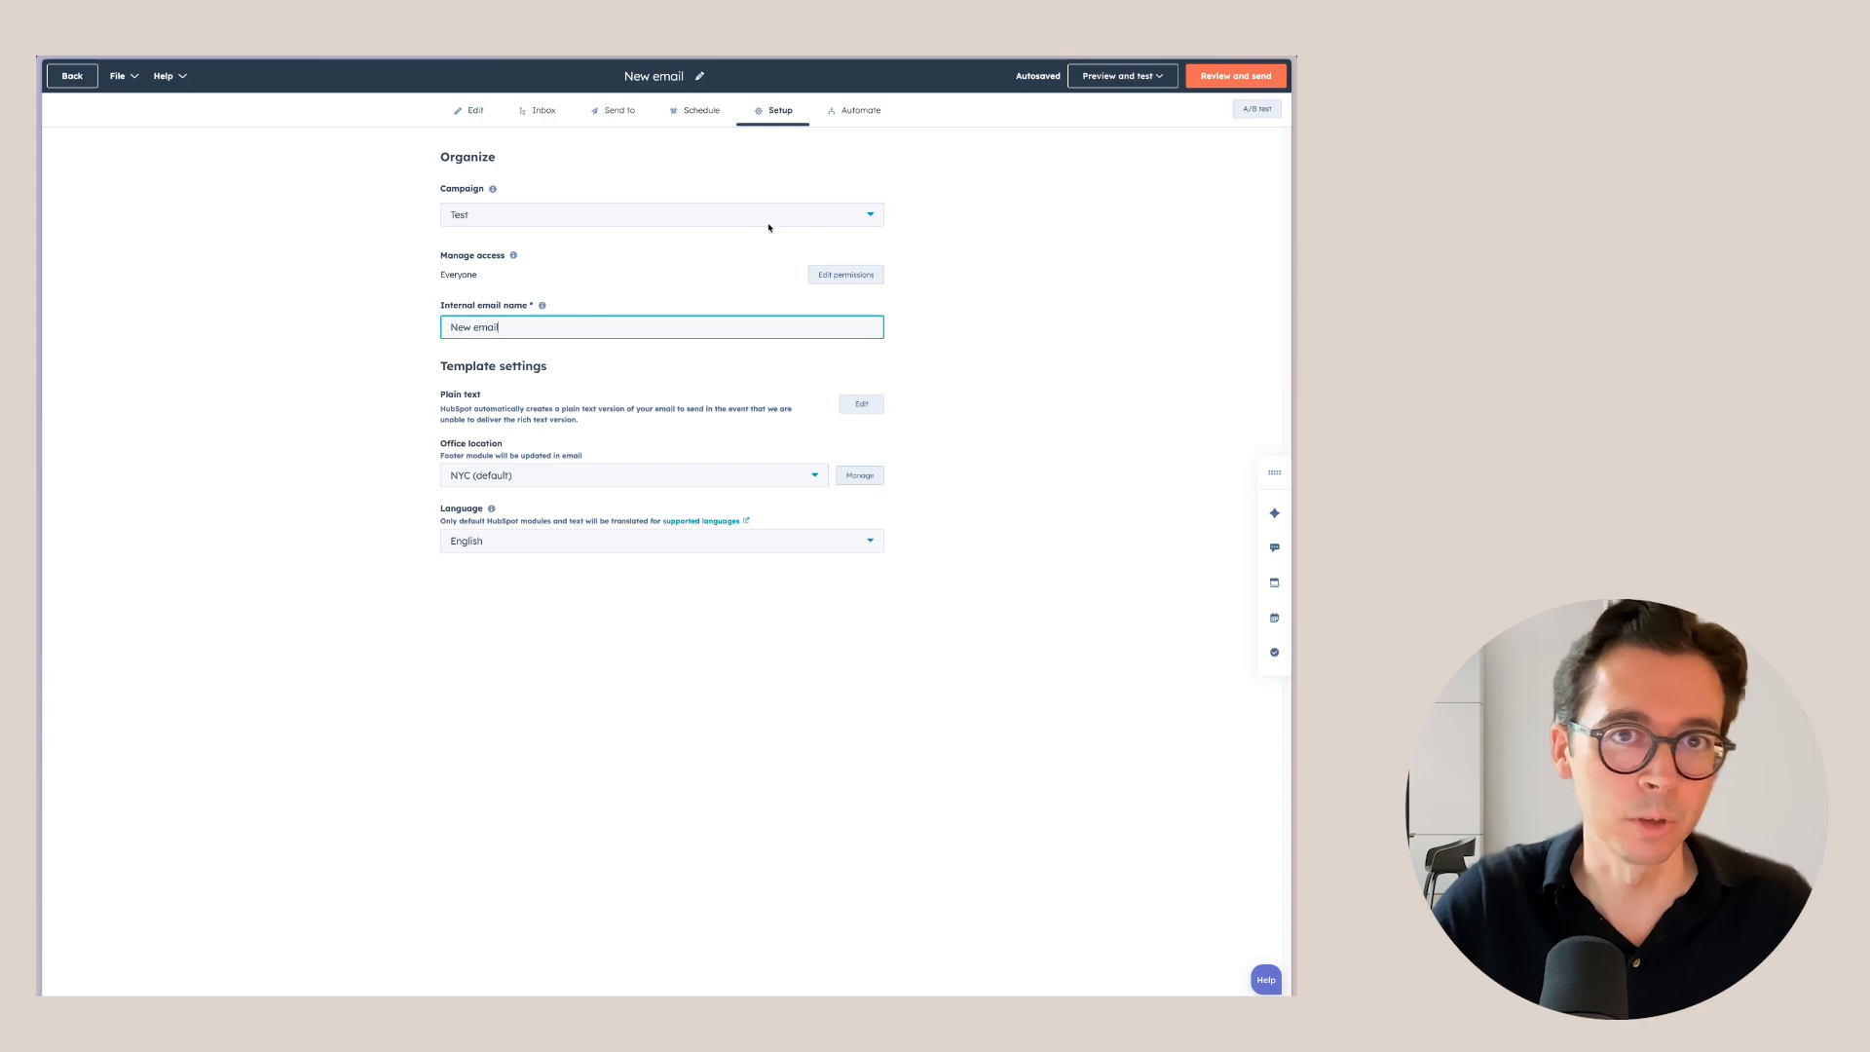
click(861, 113)
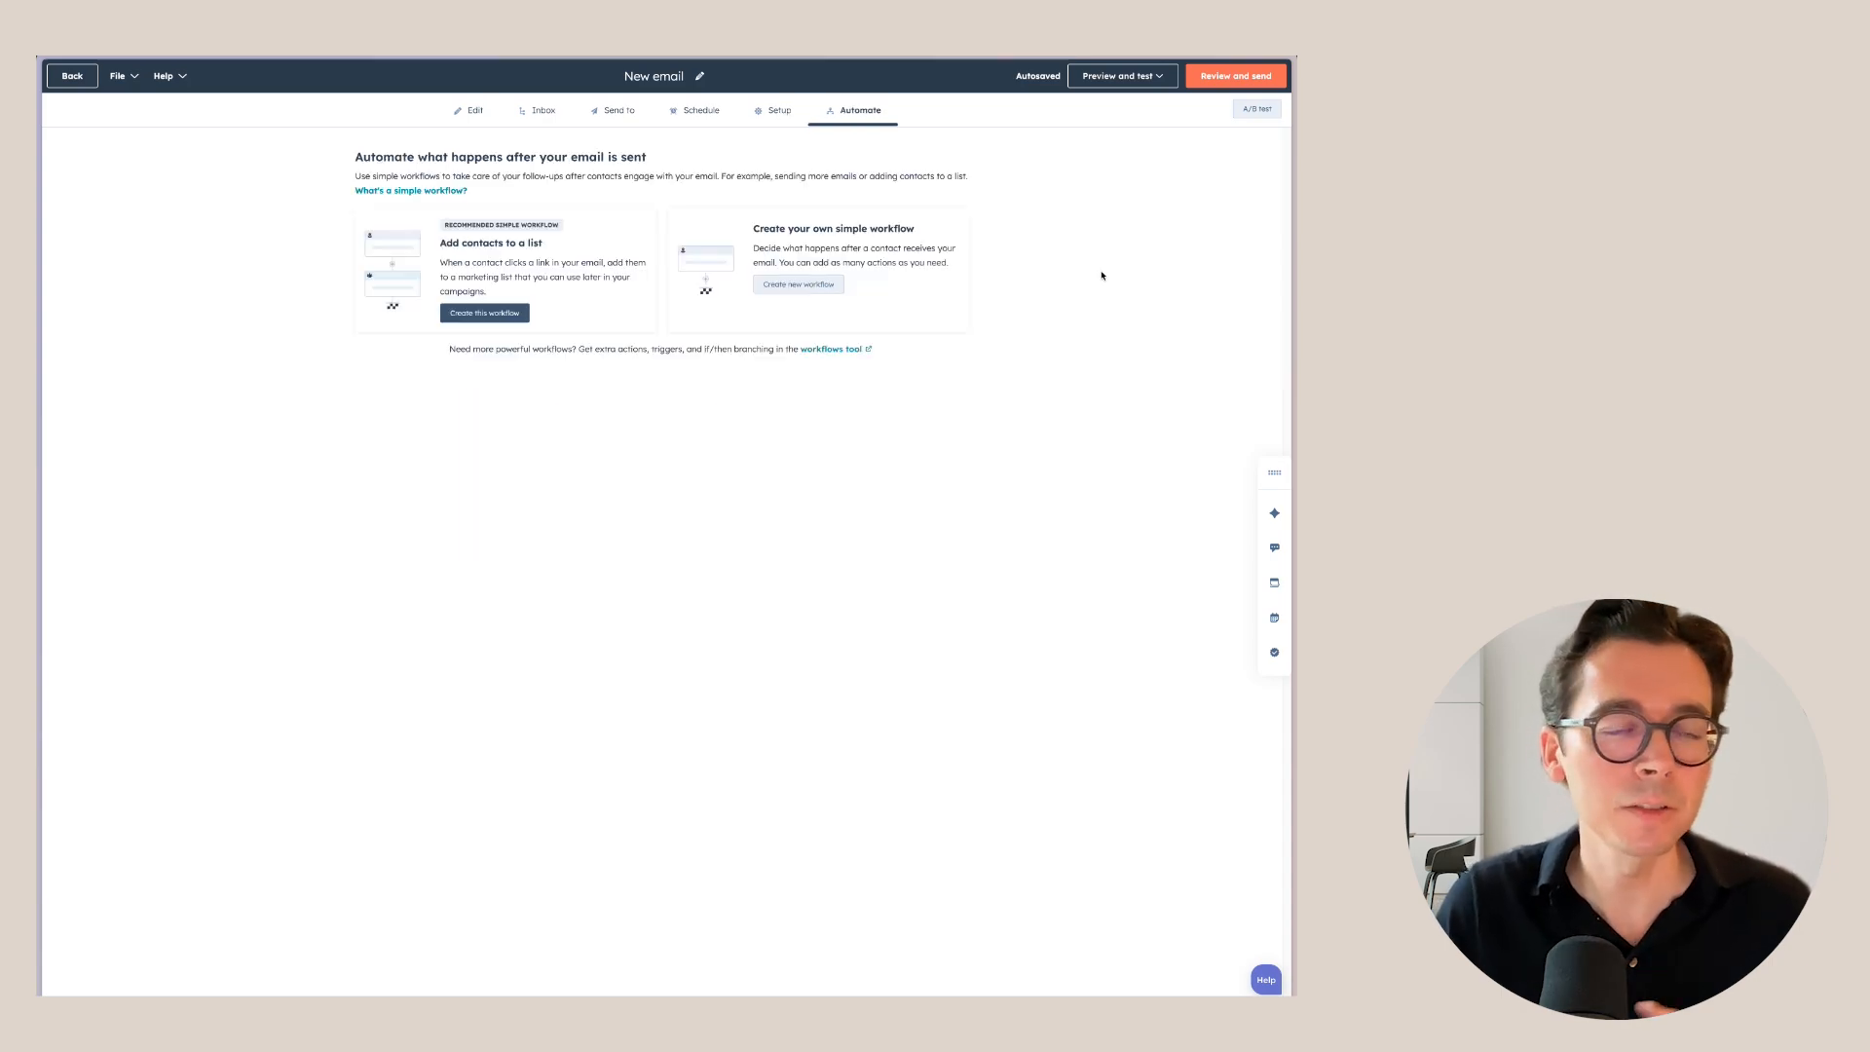
Check the Review and send summary and warnings, then close it without sending.
click(1235, 76)
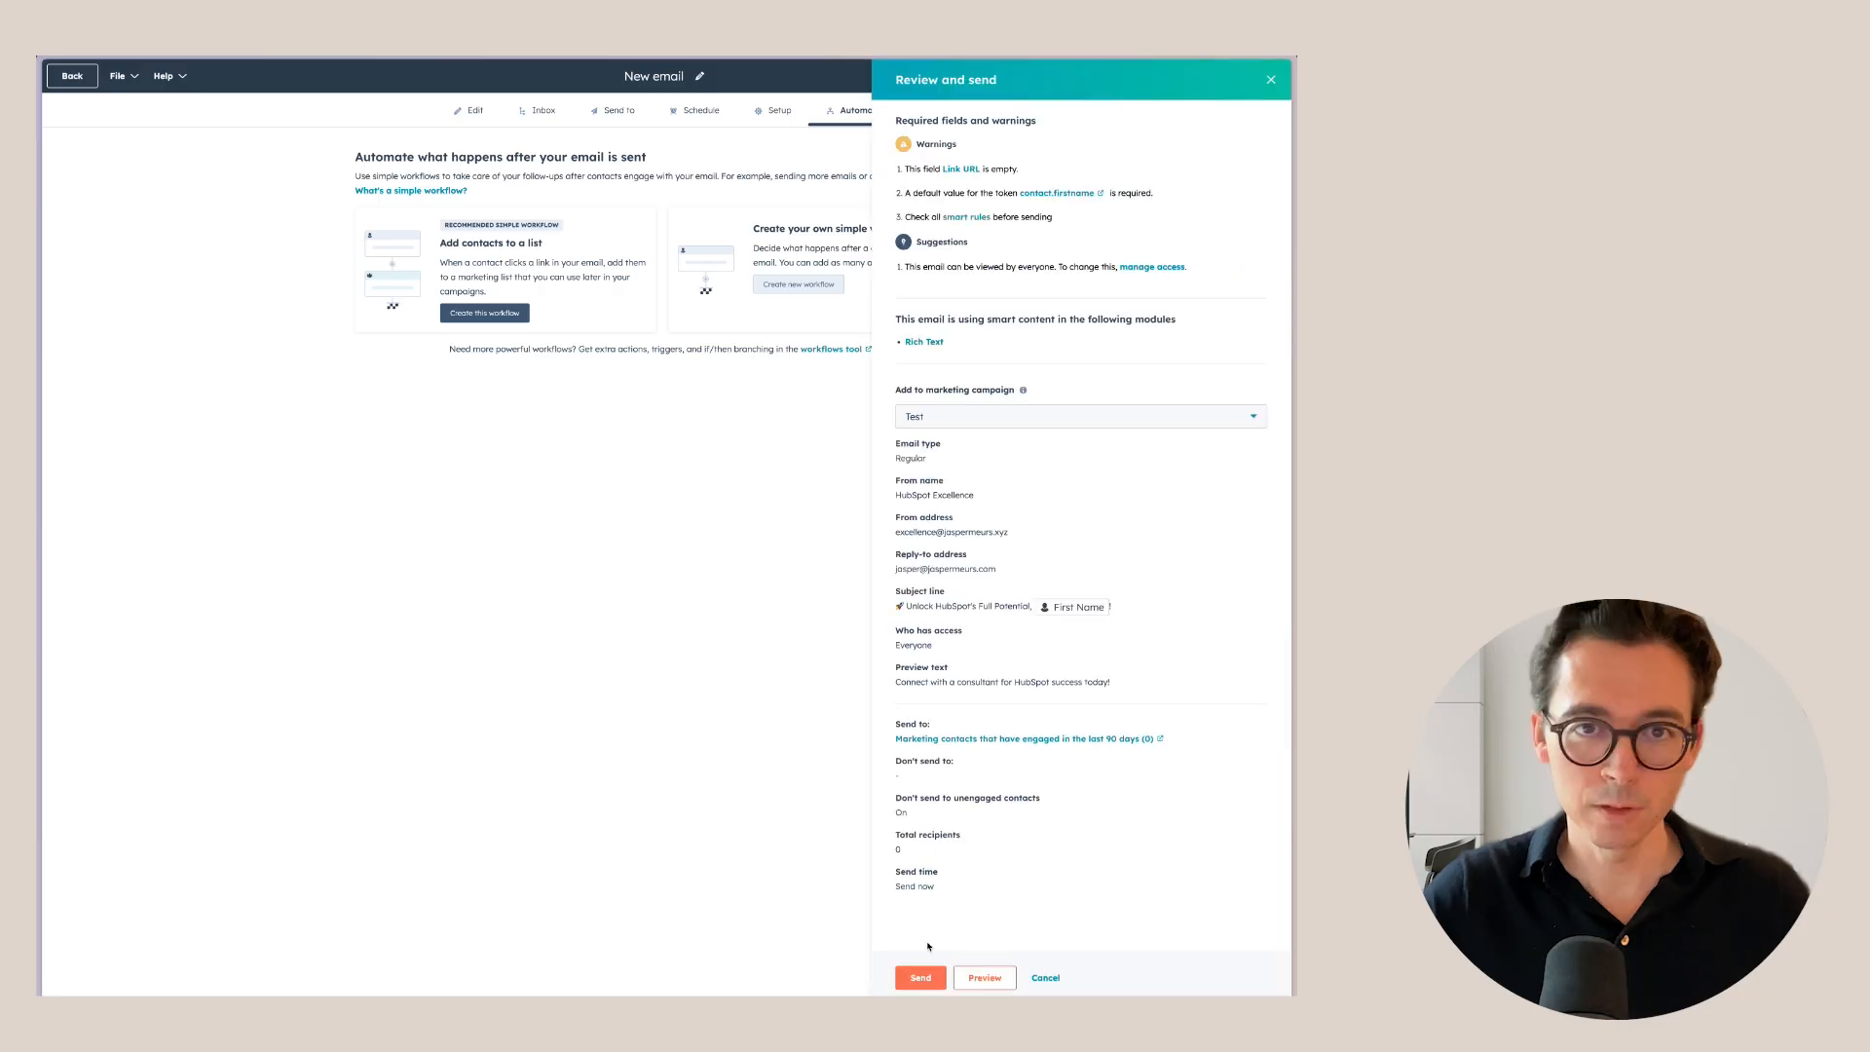
click(920, 977)
click(812, 116)
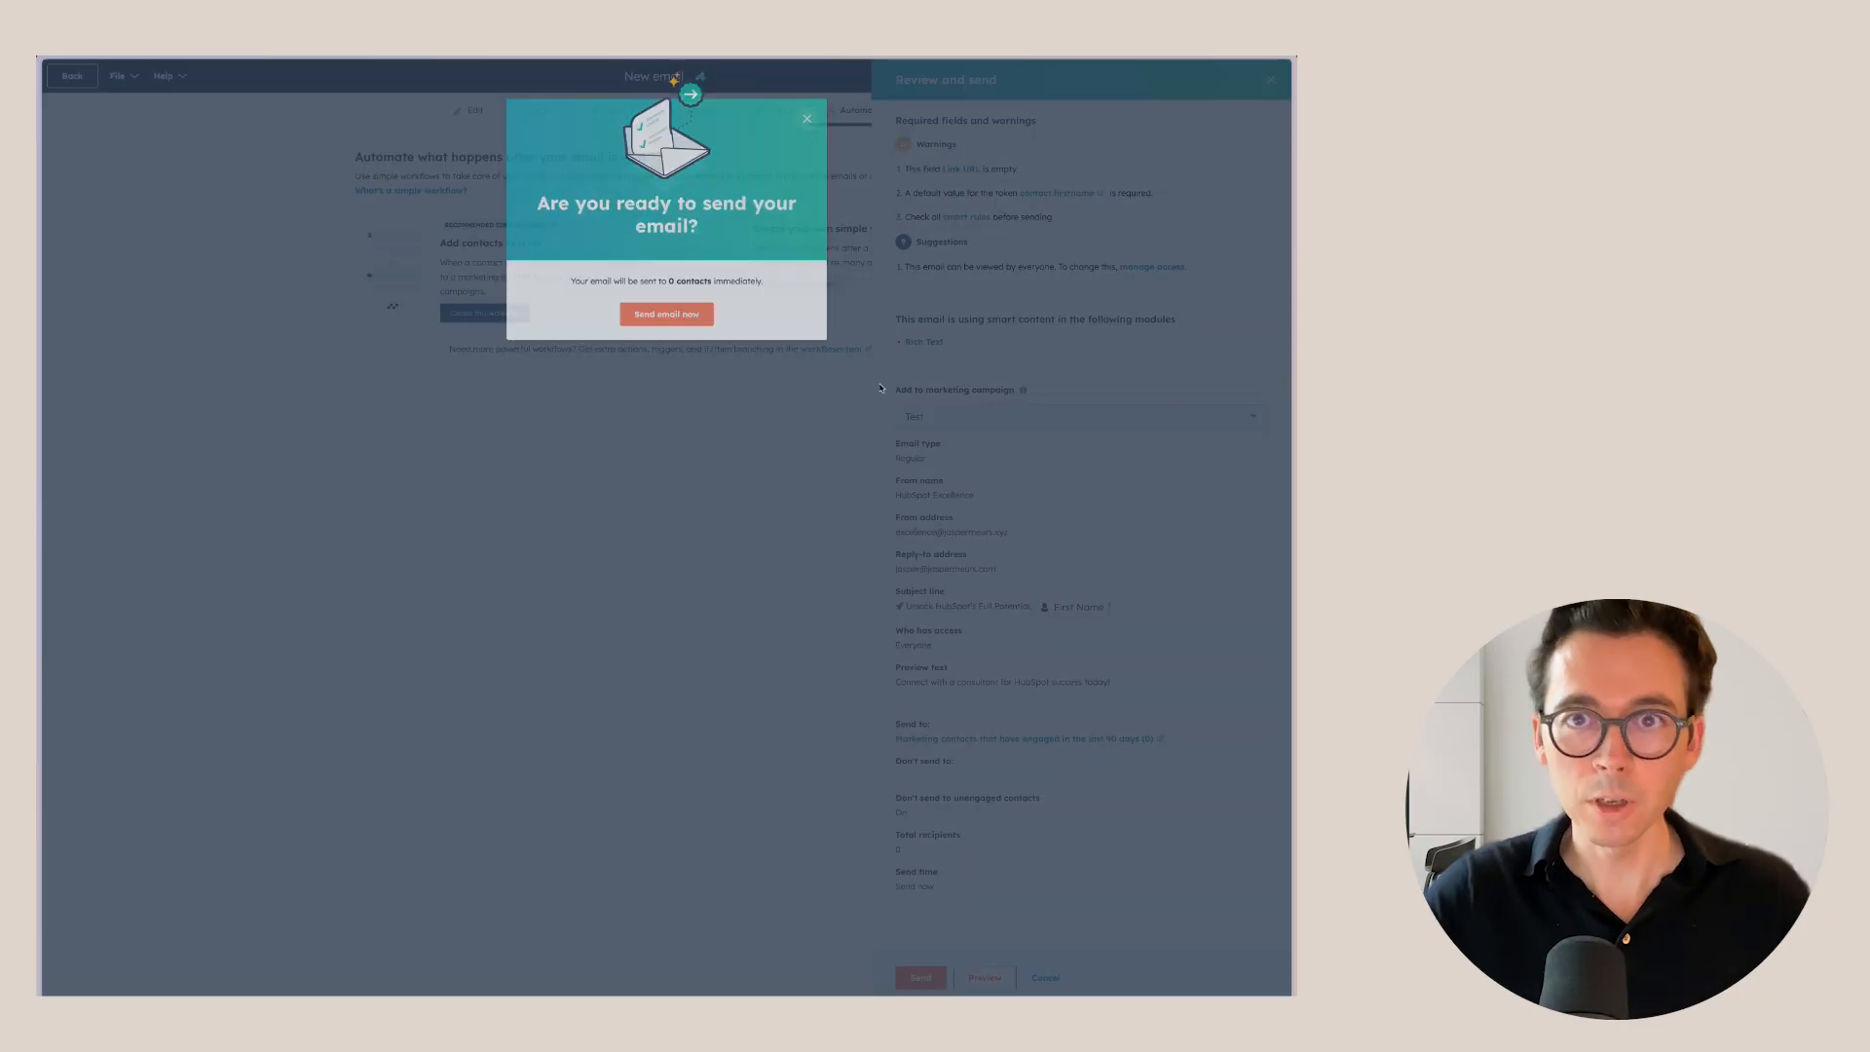
click(1270, 80)
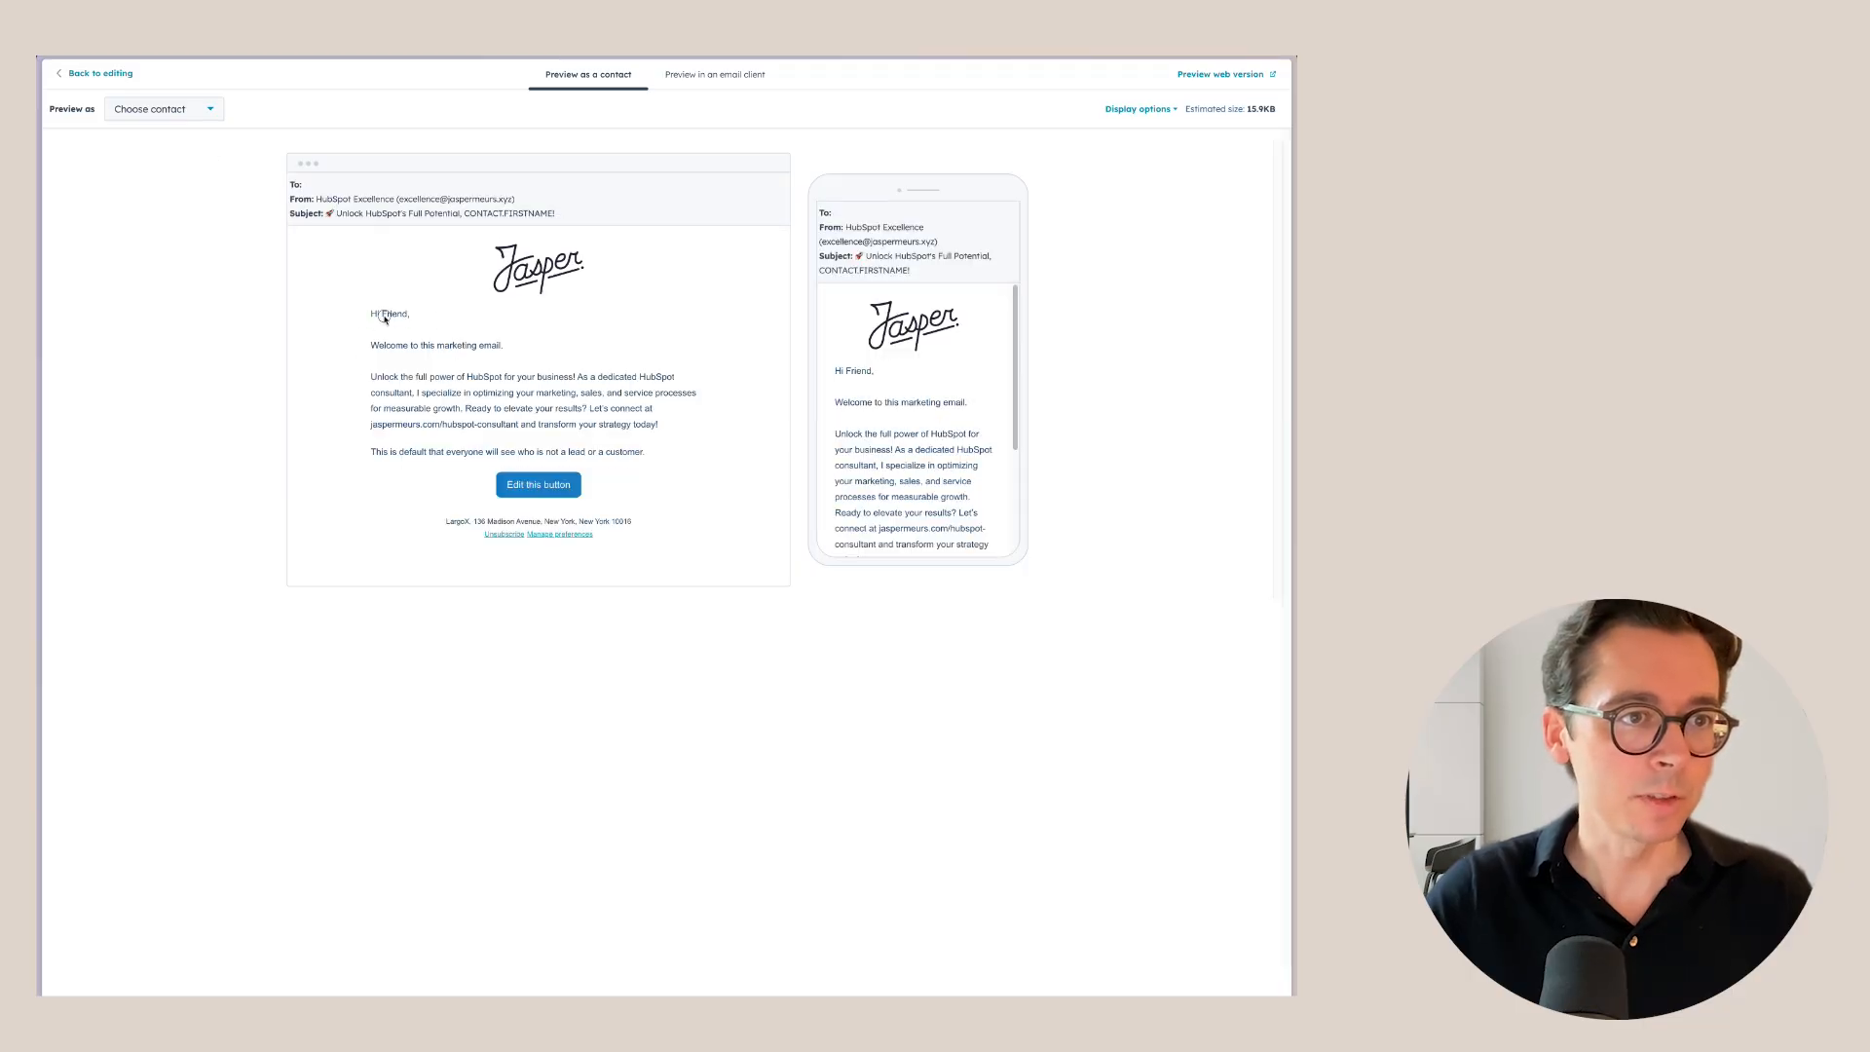
Preview the email as a contact found by searching their name.
click(191, 110)
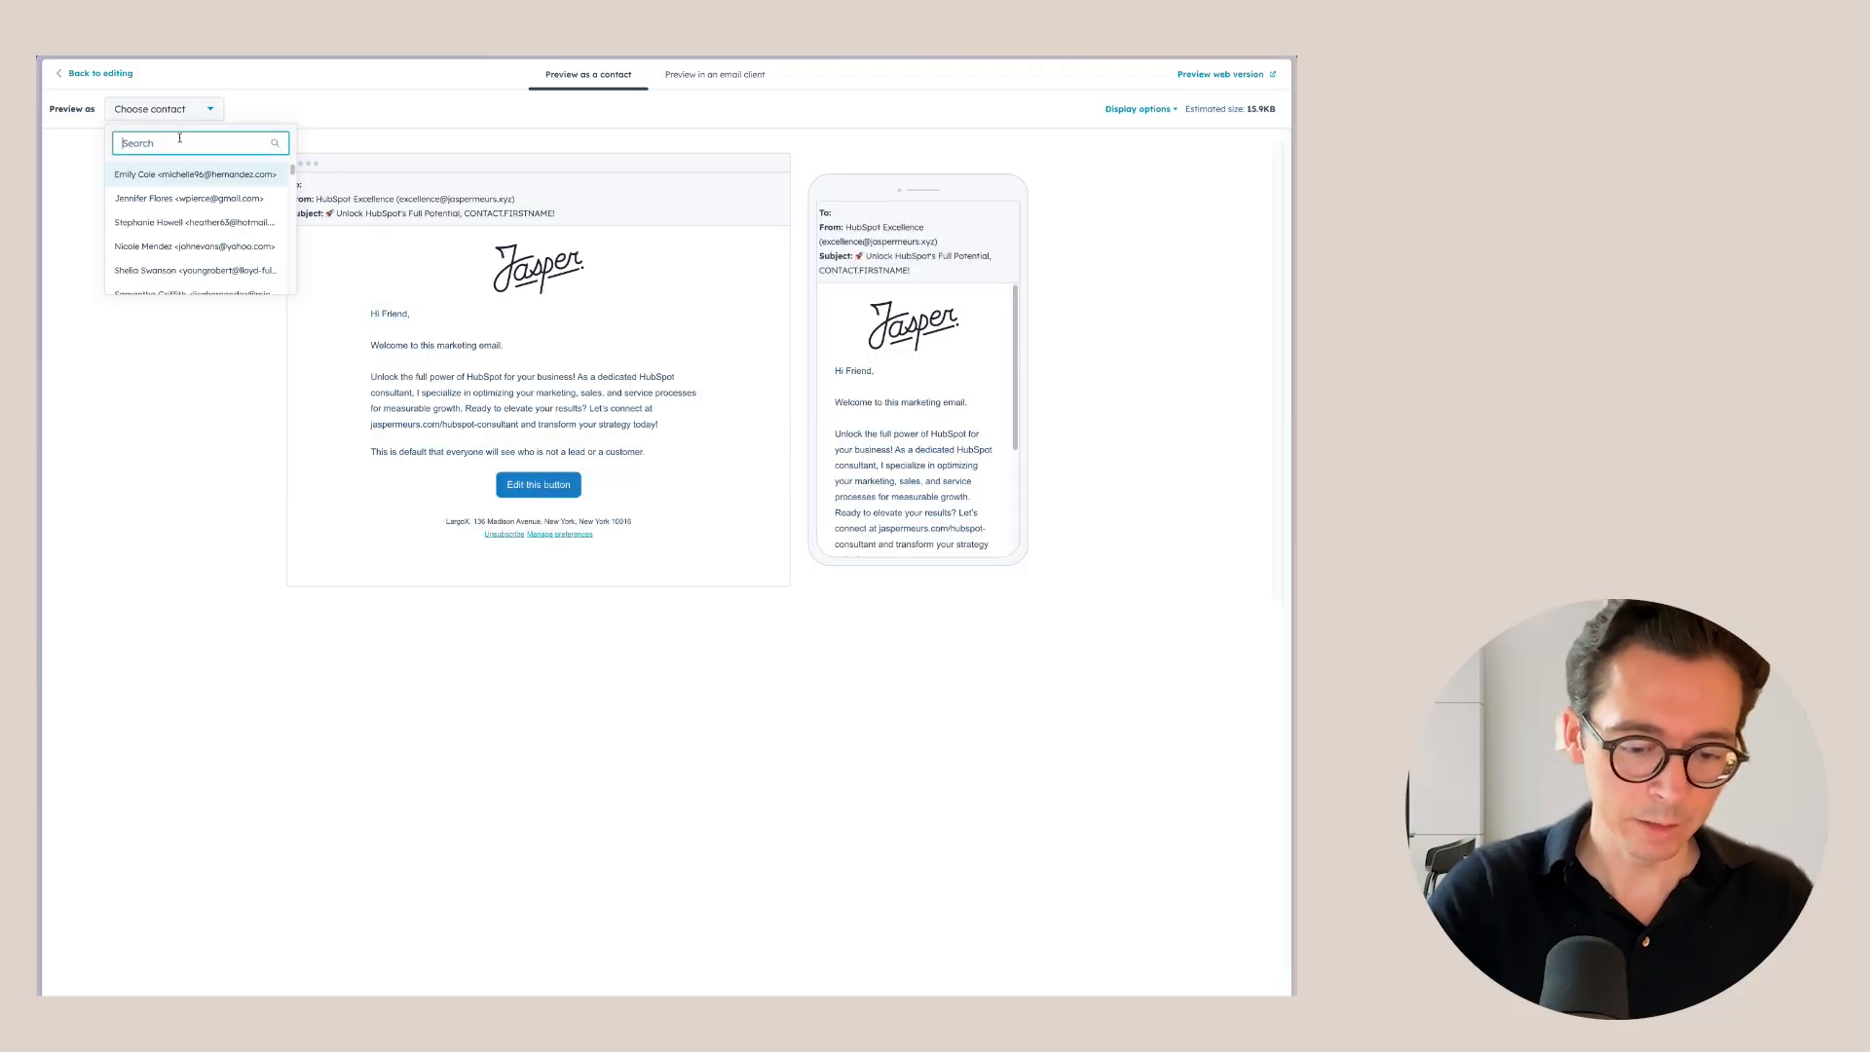
text(jasper)
click(182, 173)
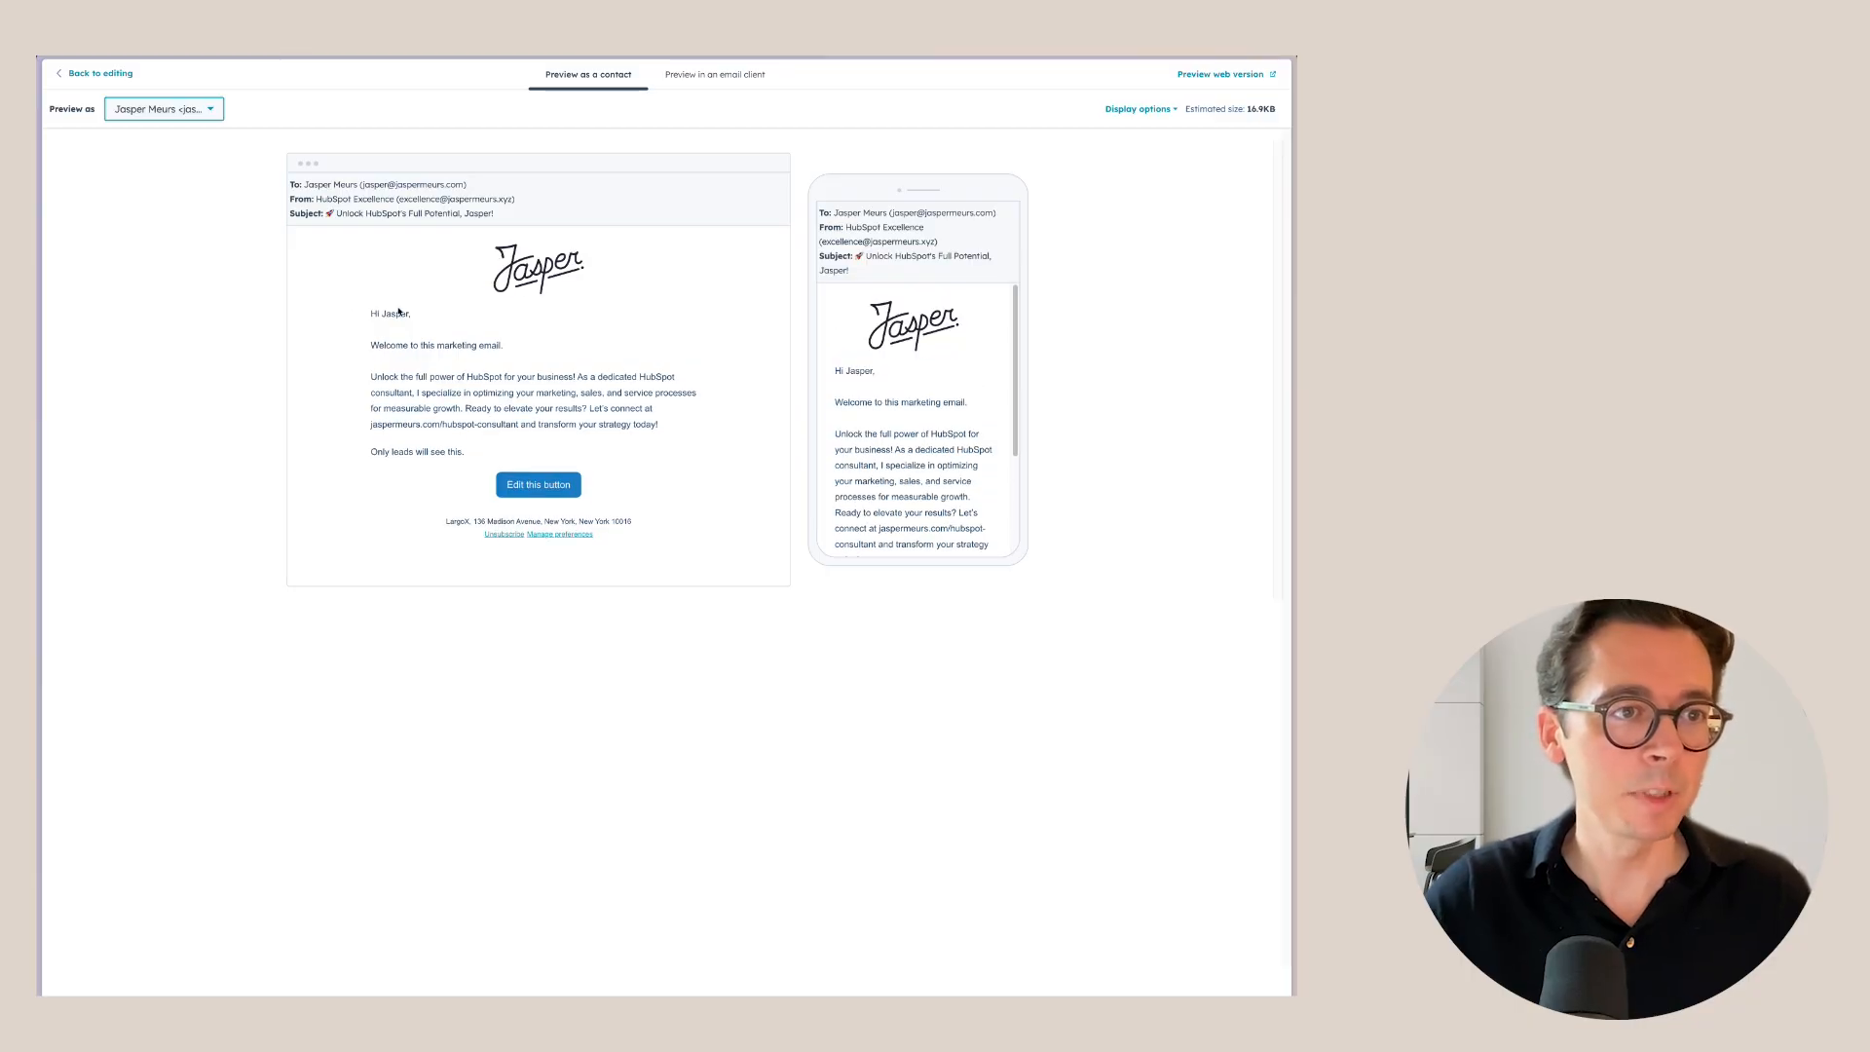
Check the personalised greeting, the 'Only leads will see this.' line and the subject.
drag(354, 313, 451, 322)
click(419, 432)
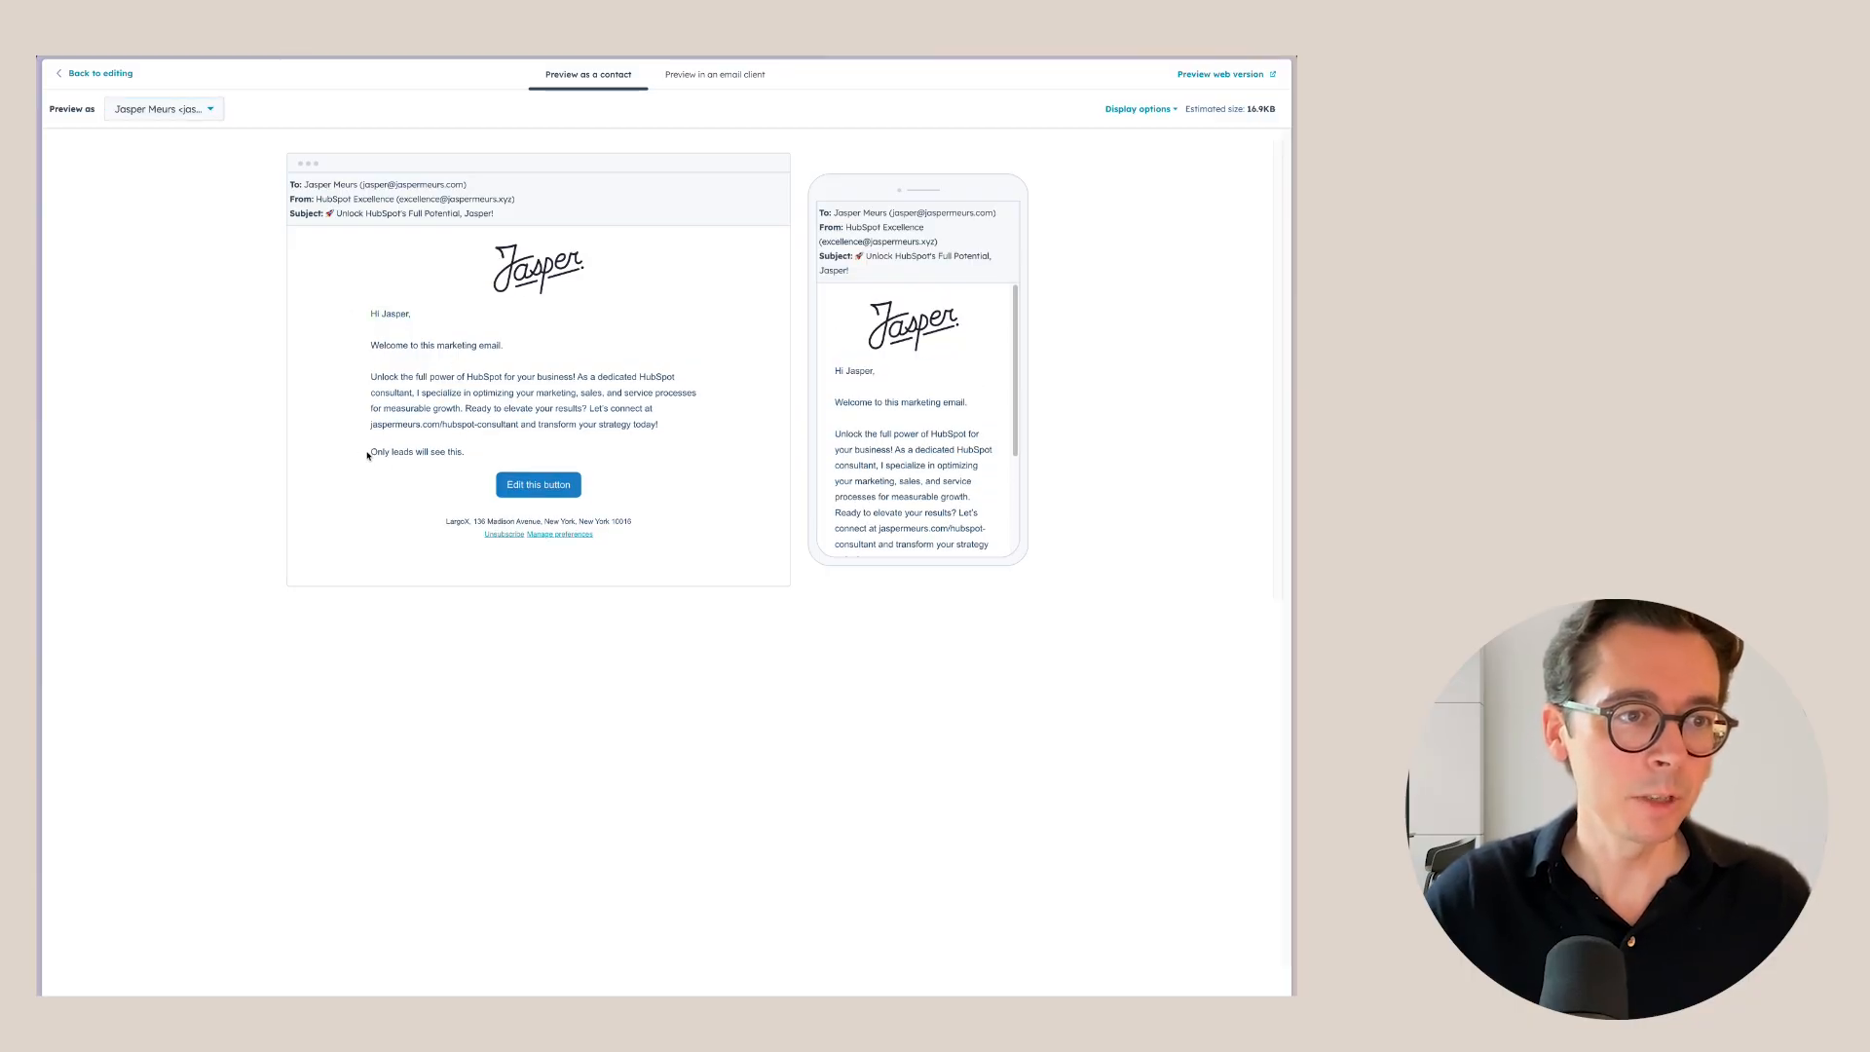
drag(368, 455, 473, 454)
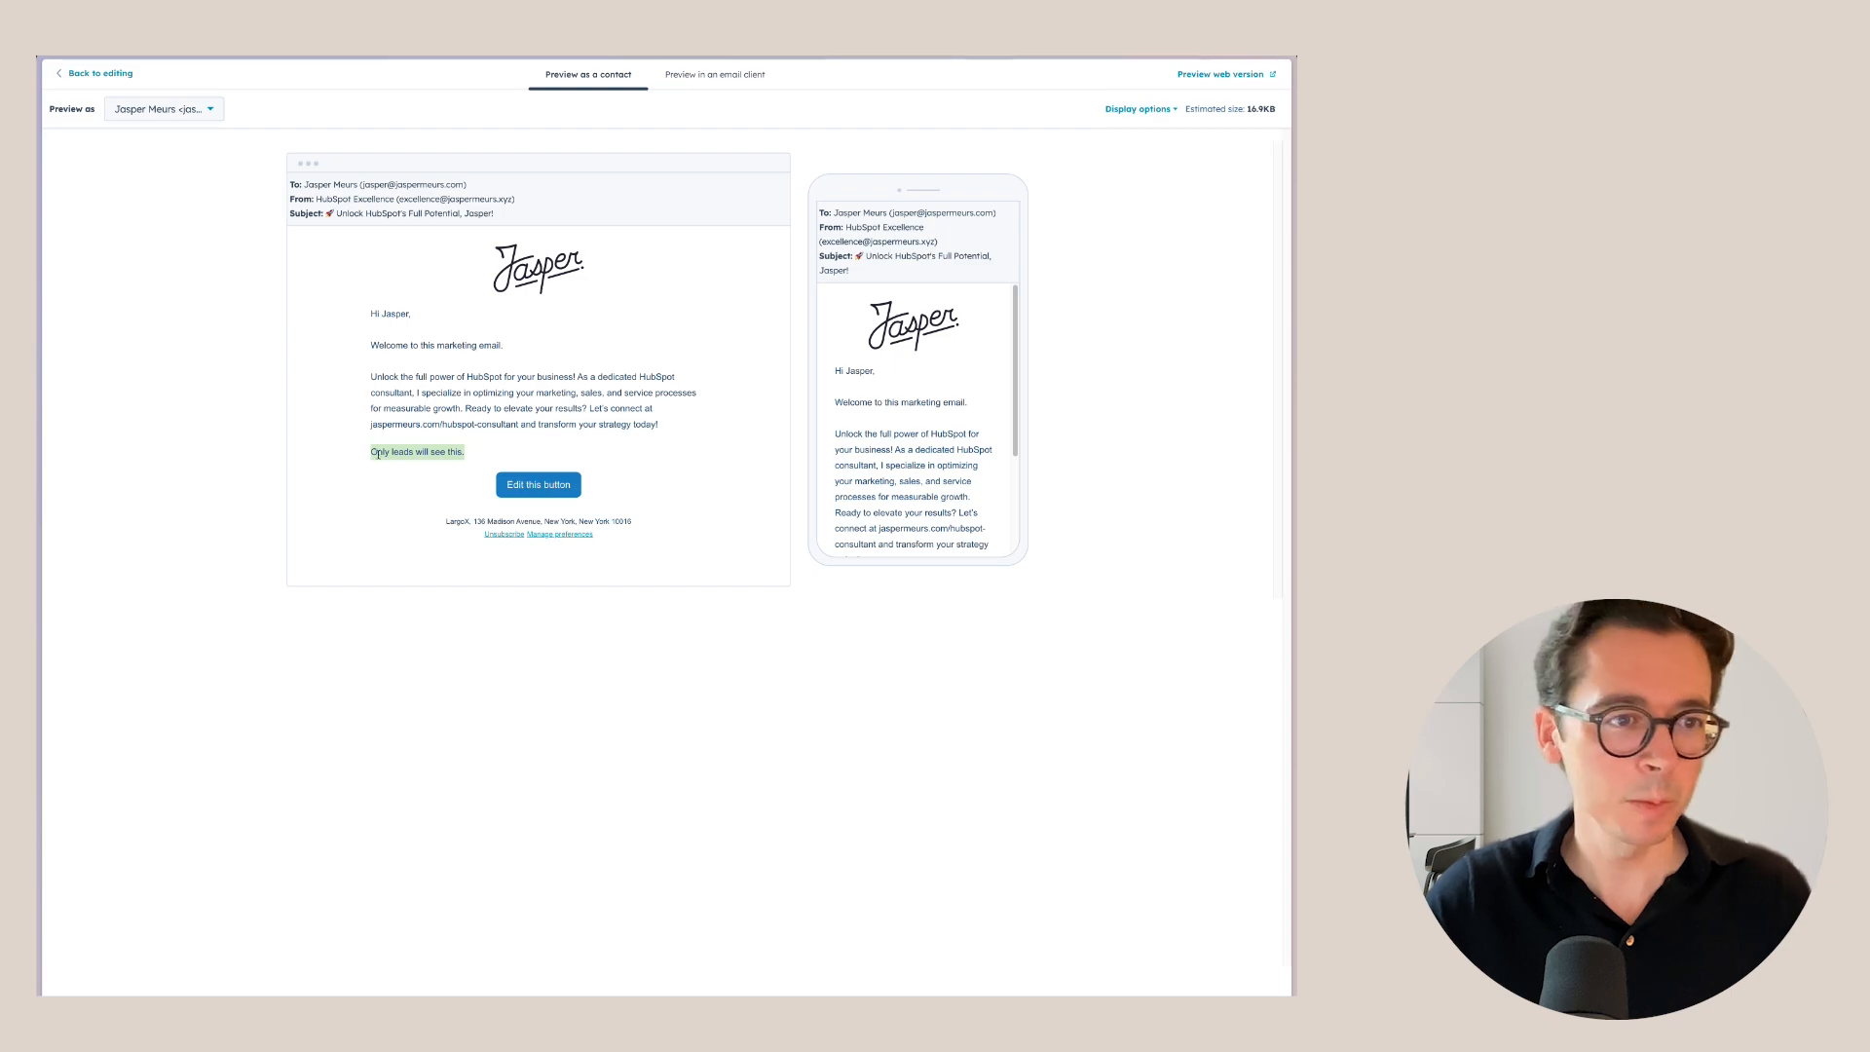
drag(358, 450, 506, 452)
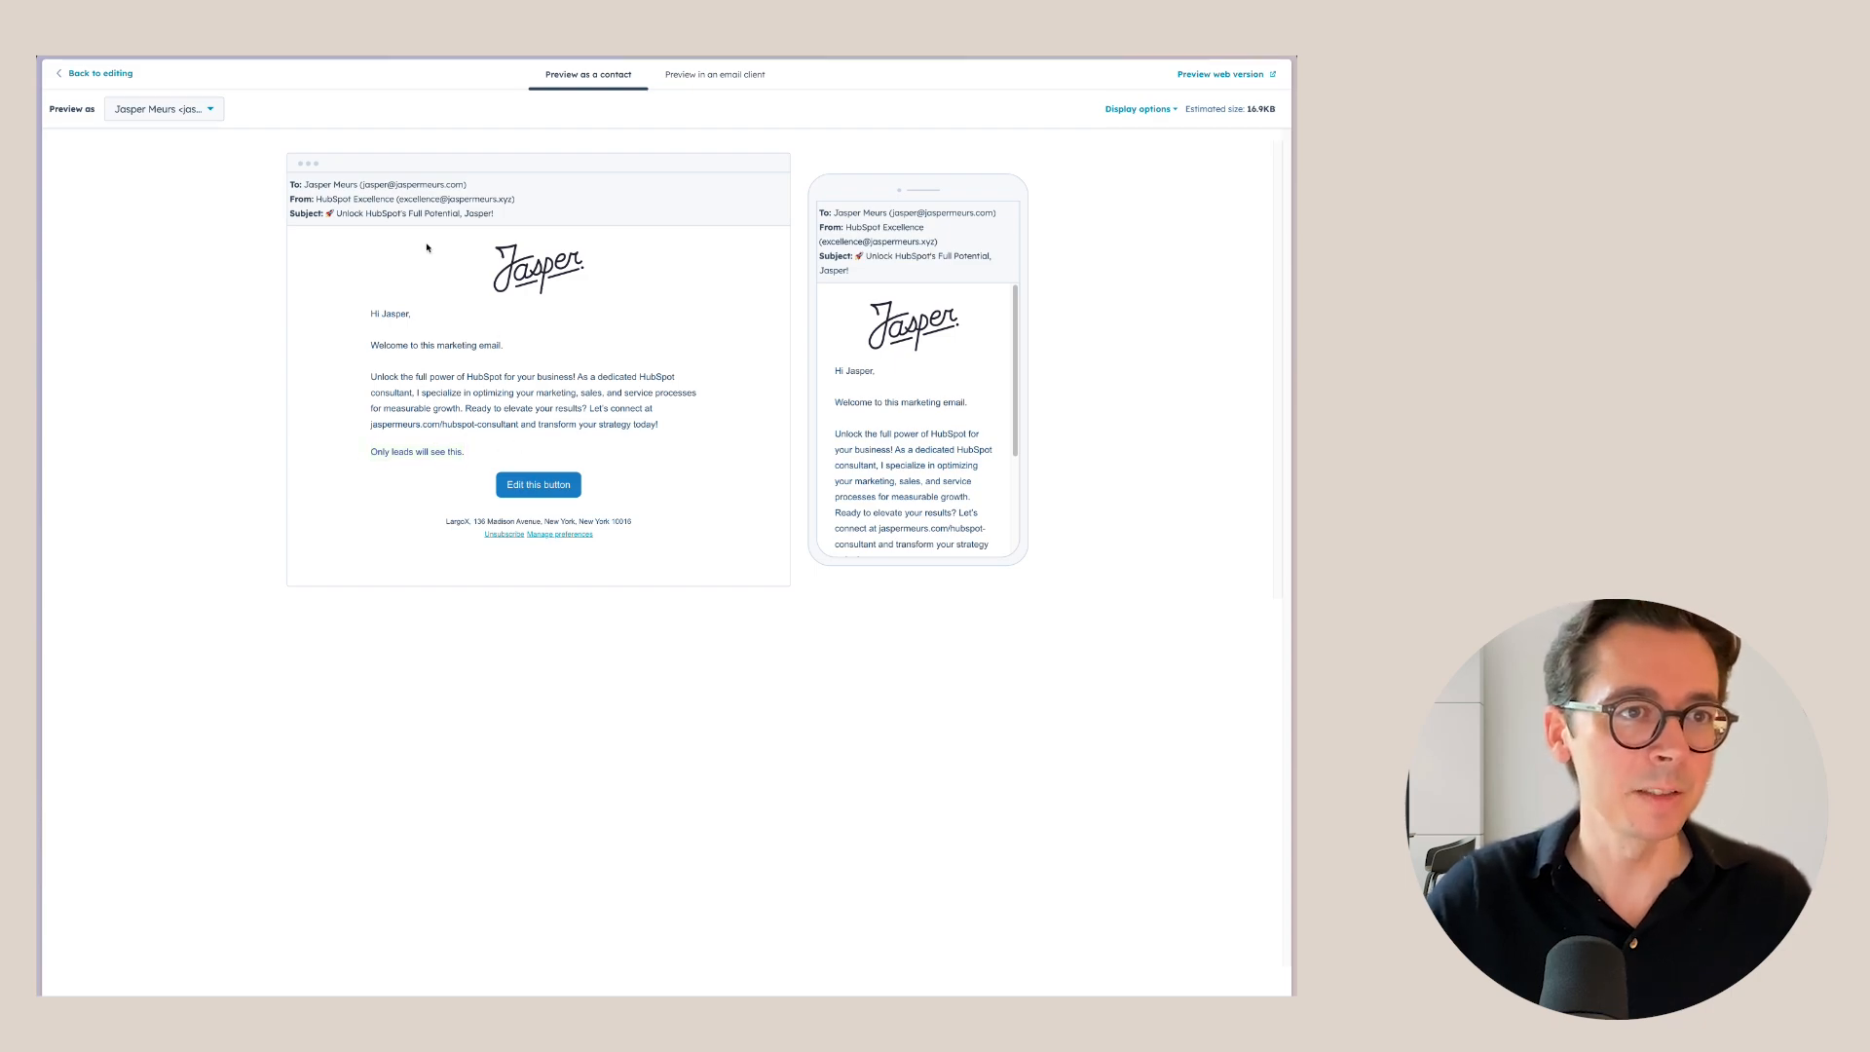
drag(329, 213, 494, 216)
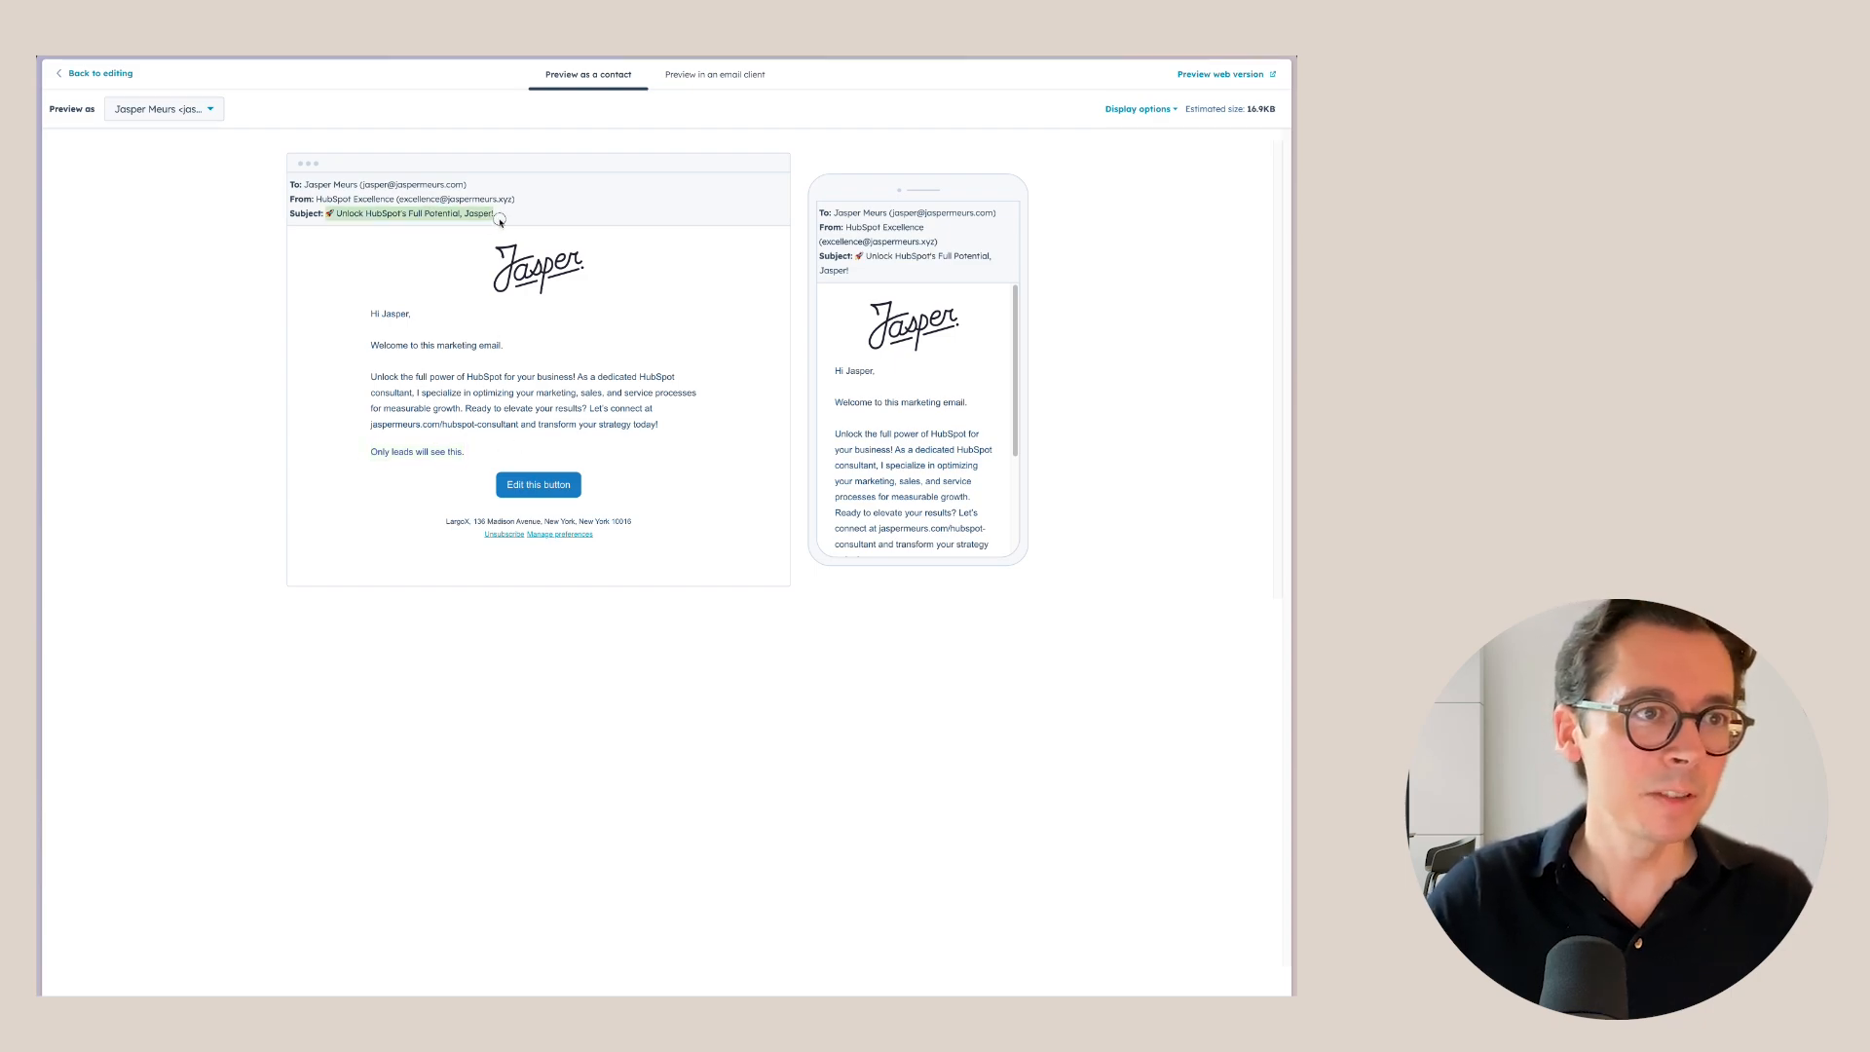
click(492, 216)
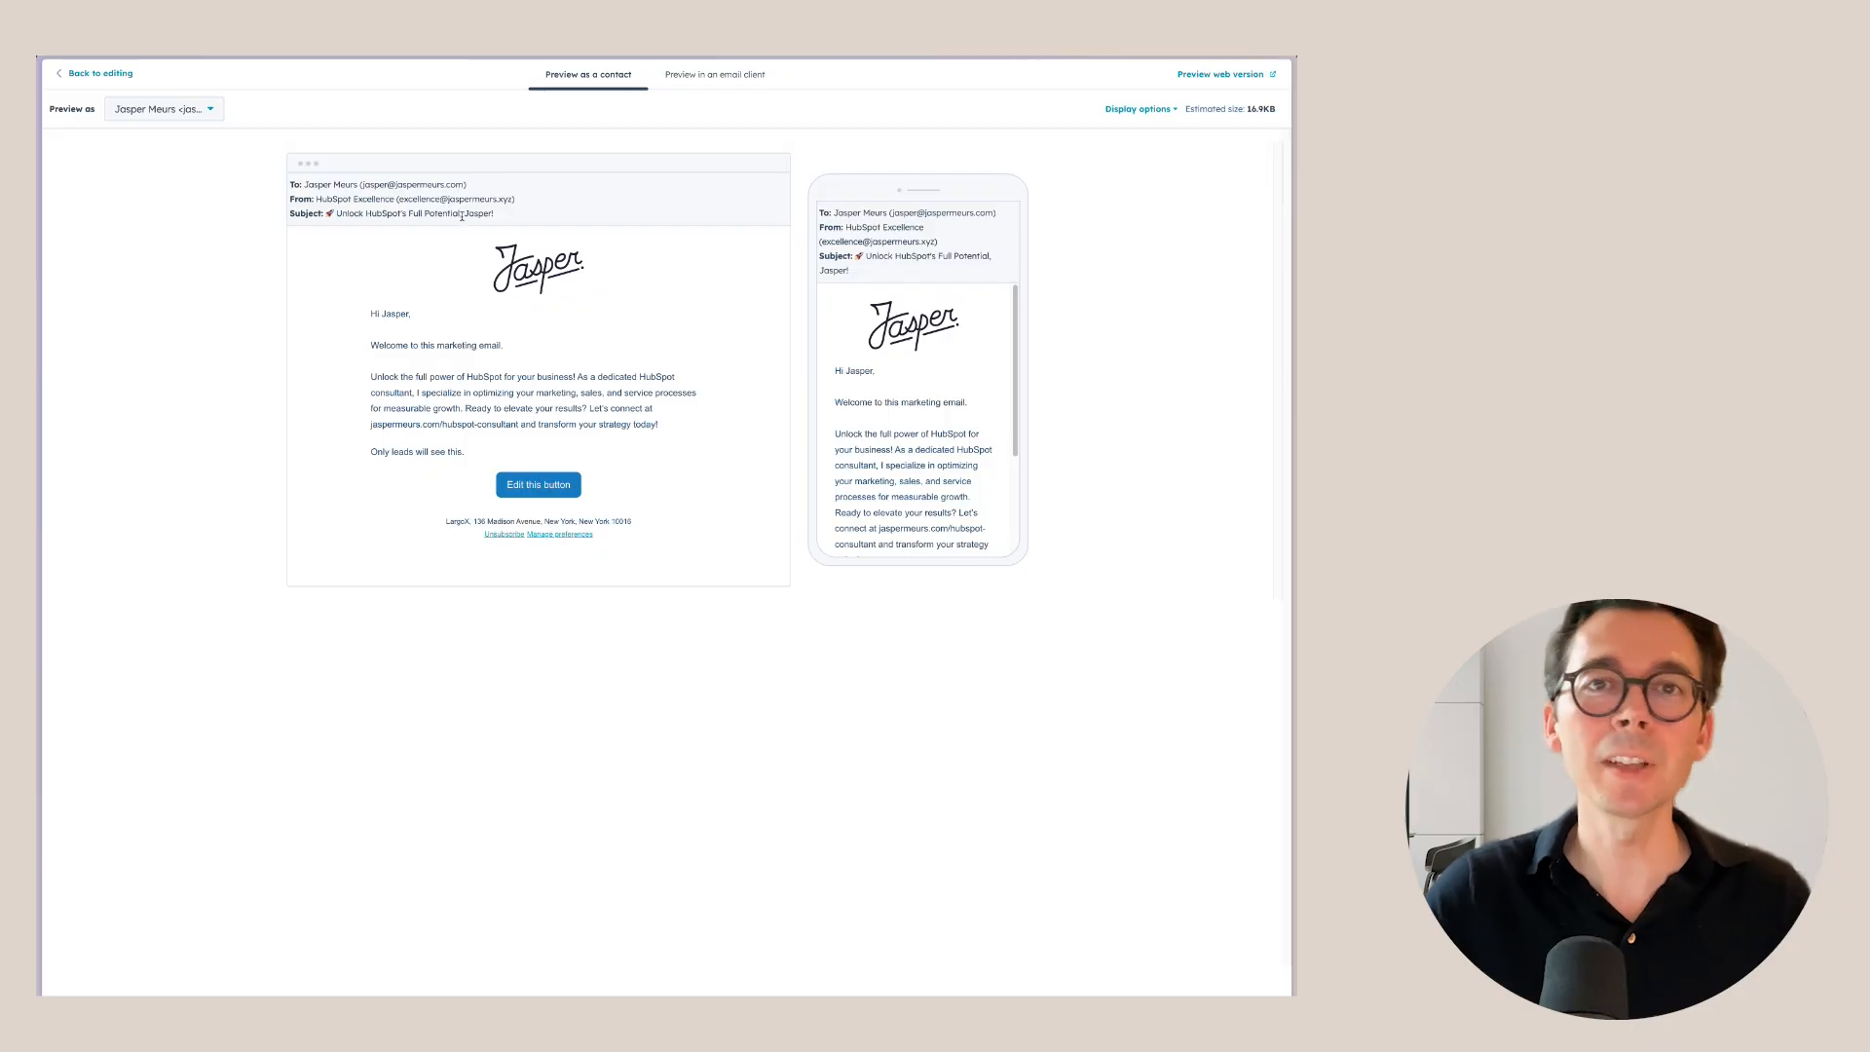
click(714, 75)
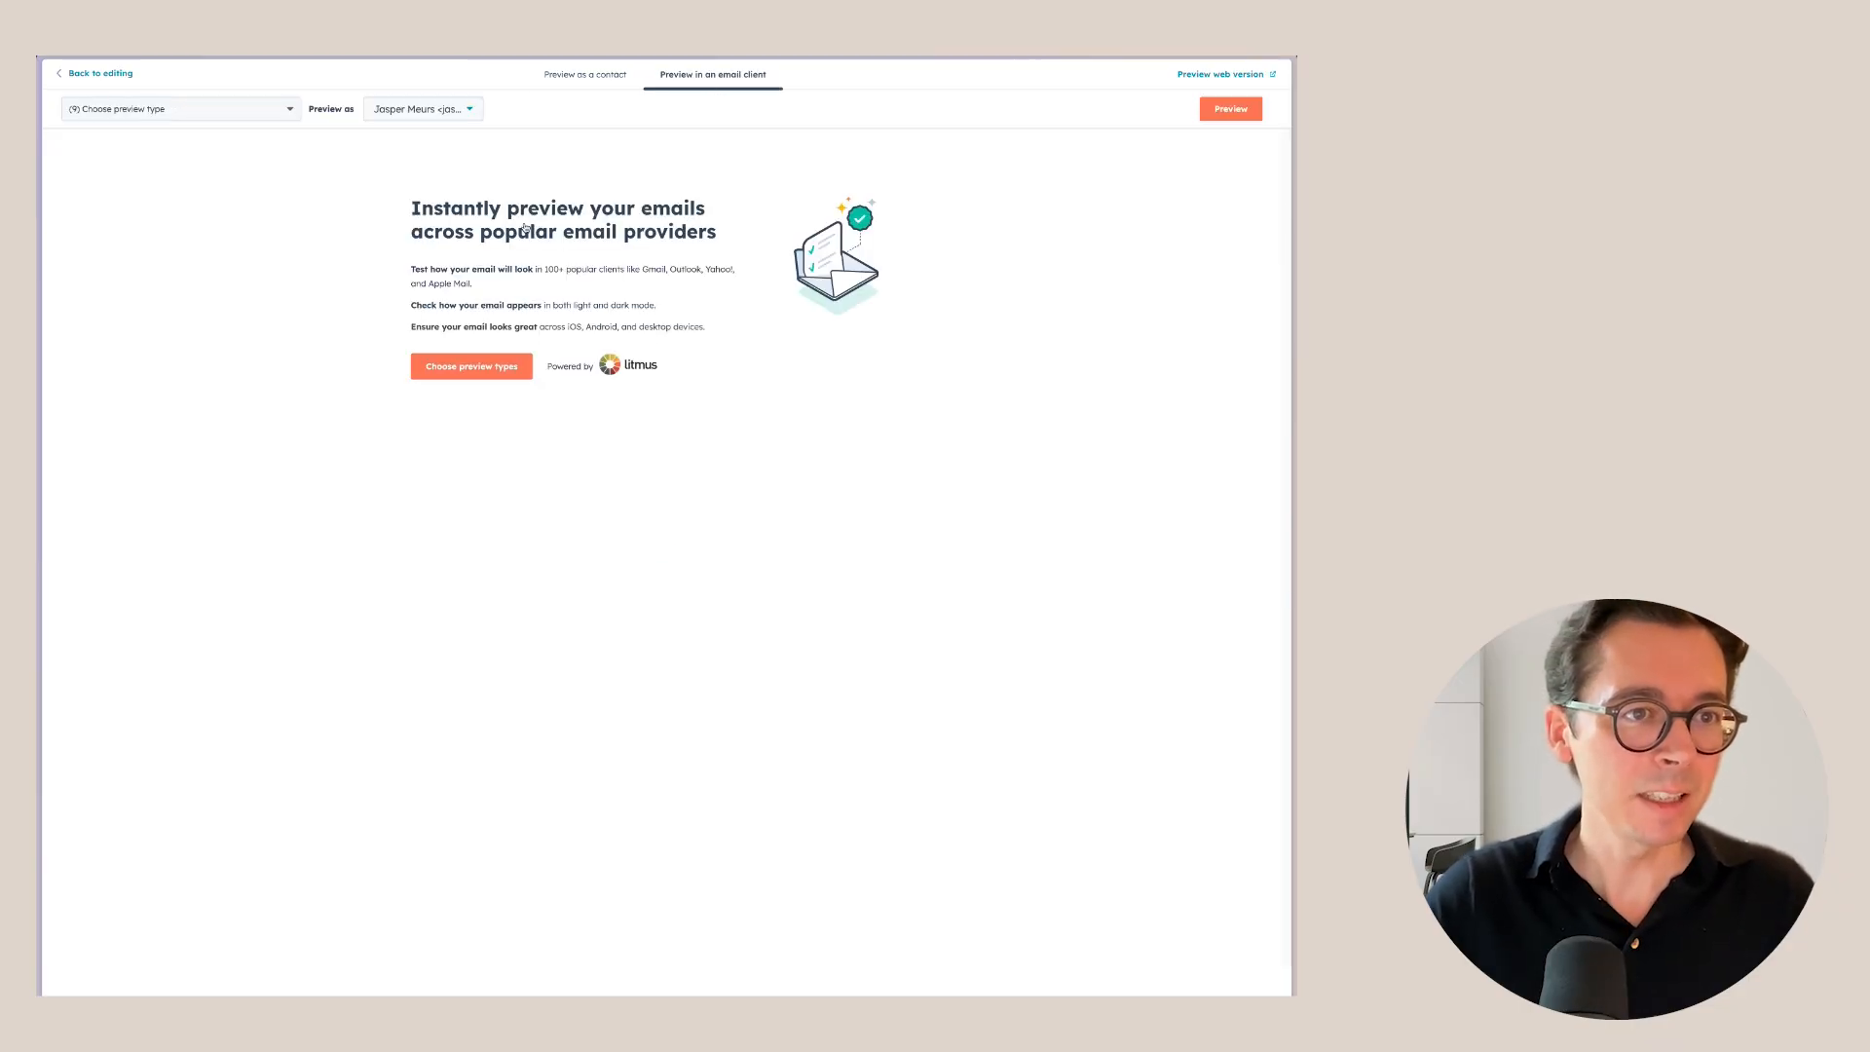
Review the selected email clients and generate previews across all nine.
click(464, 369)
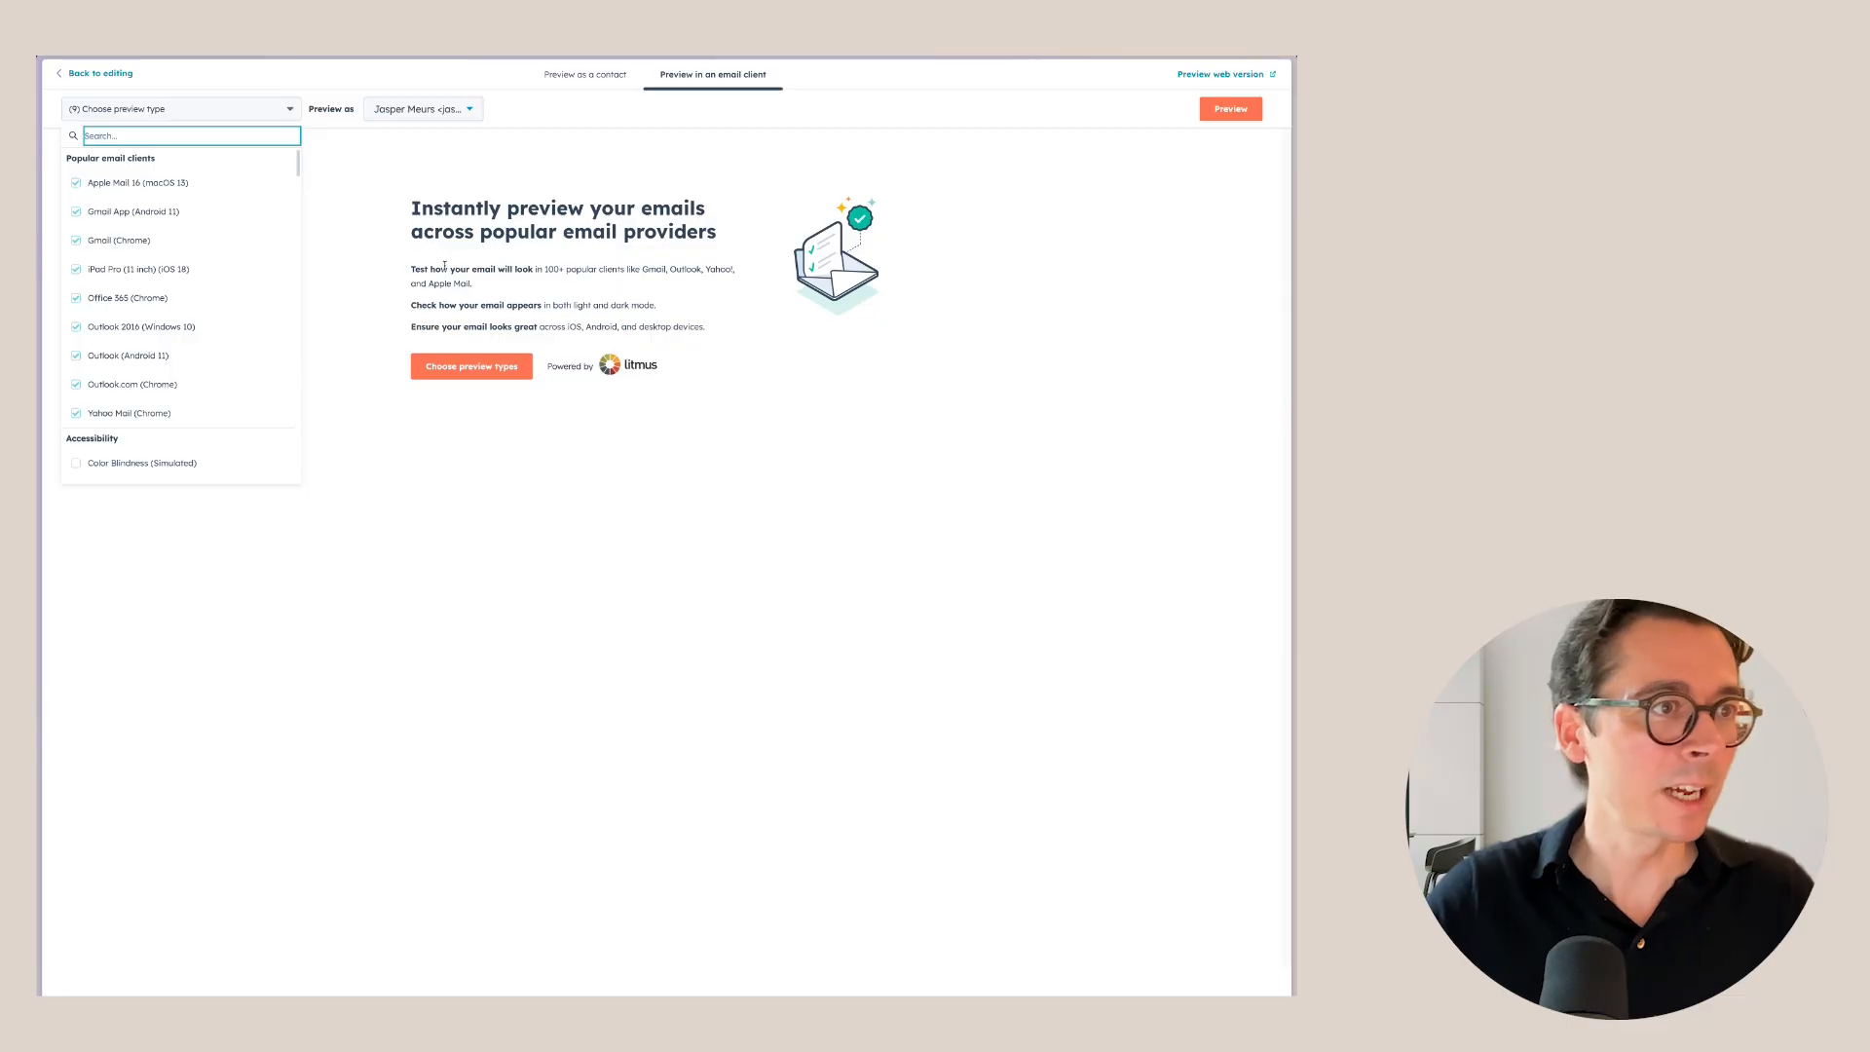
scroll(167, 324, down, 1)
scroll(167, 324, up, 4)
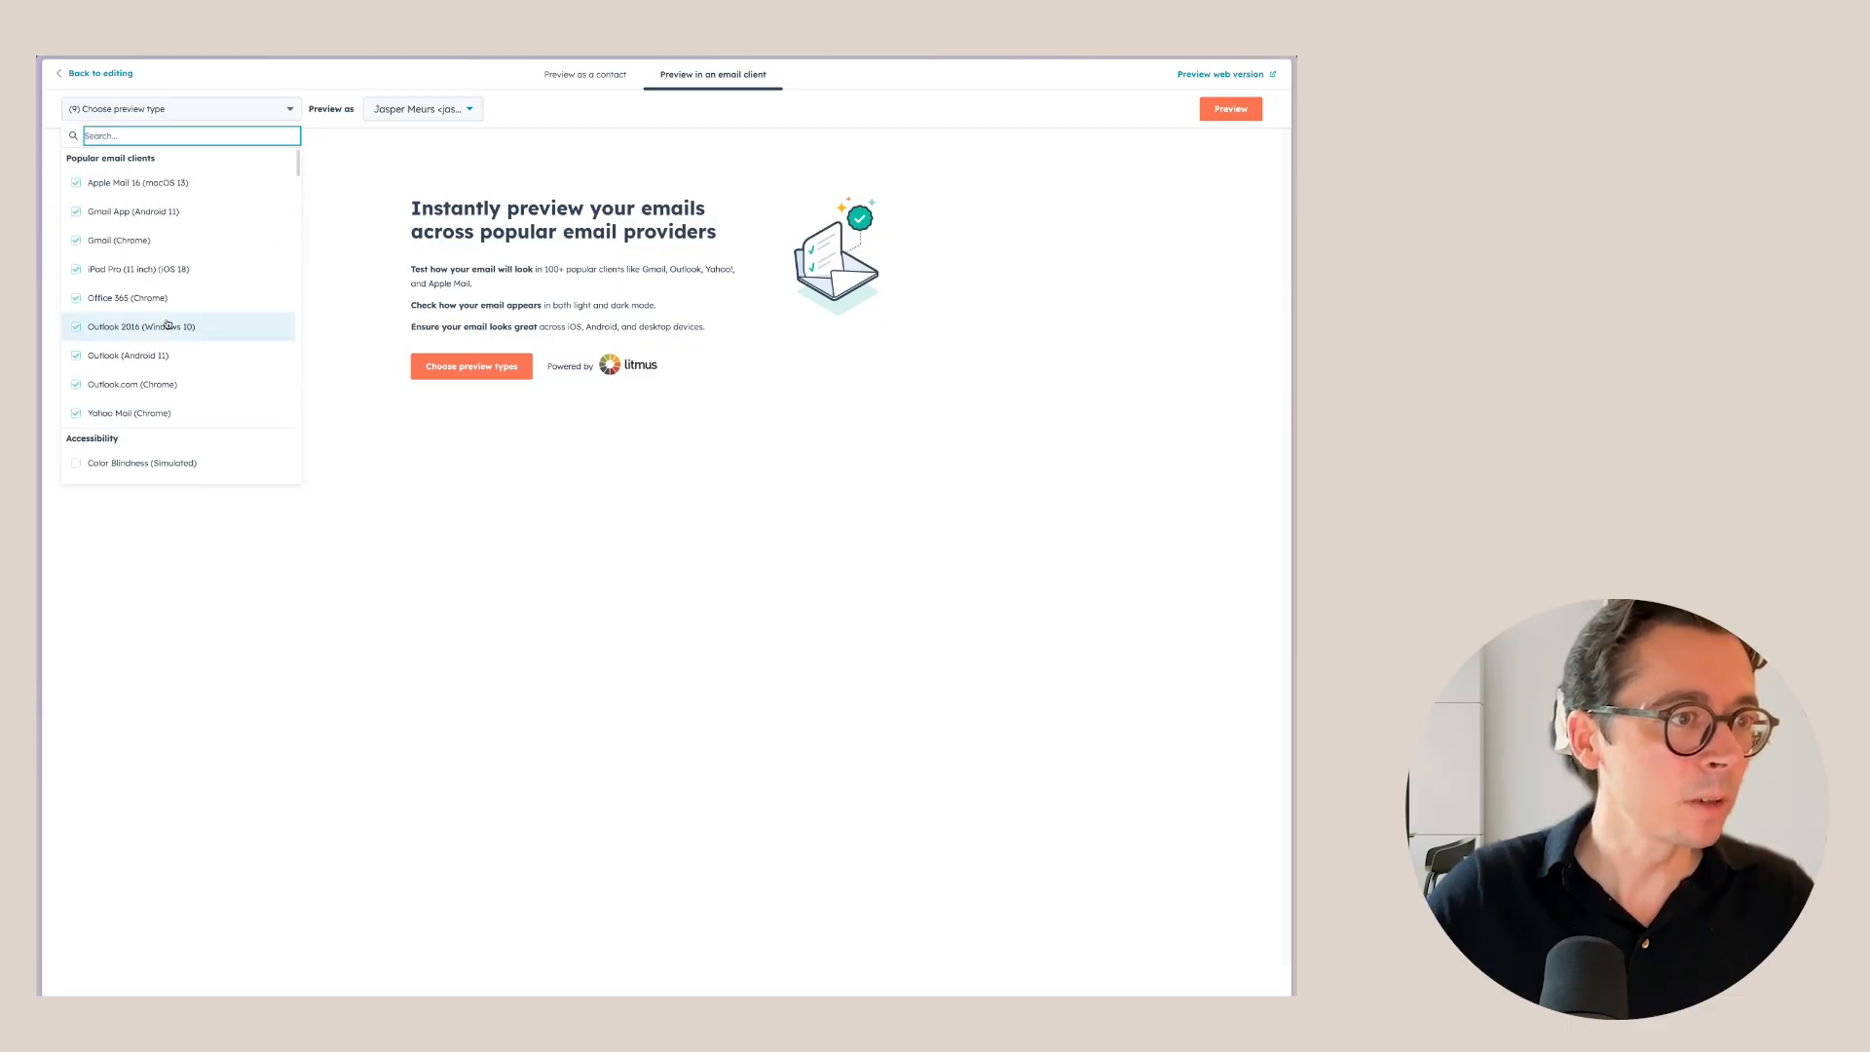
click(389, 174)
click(1226, 113)
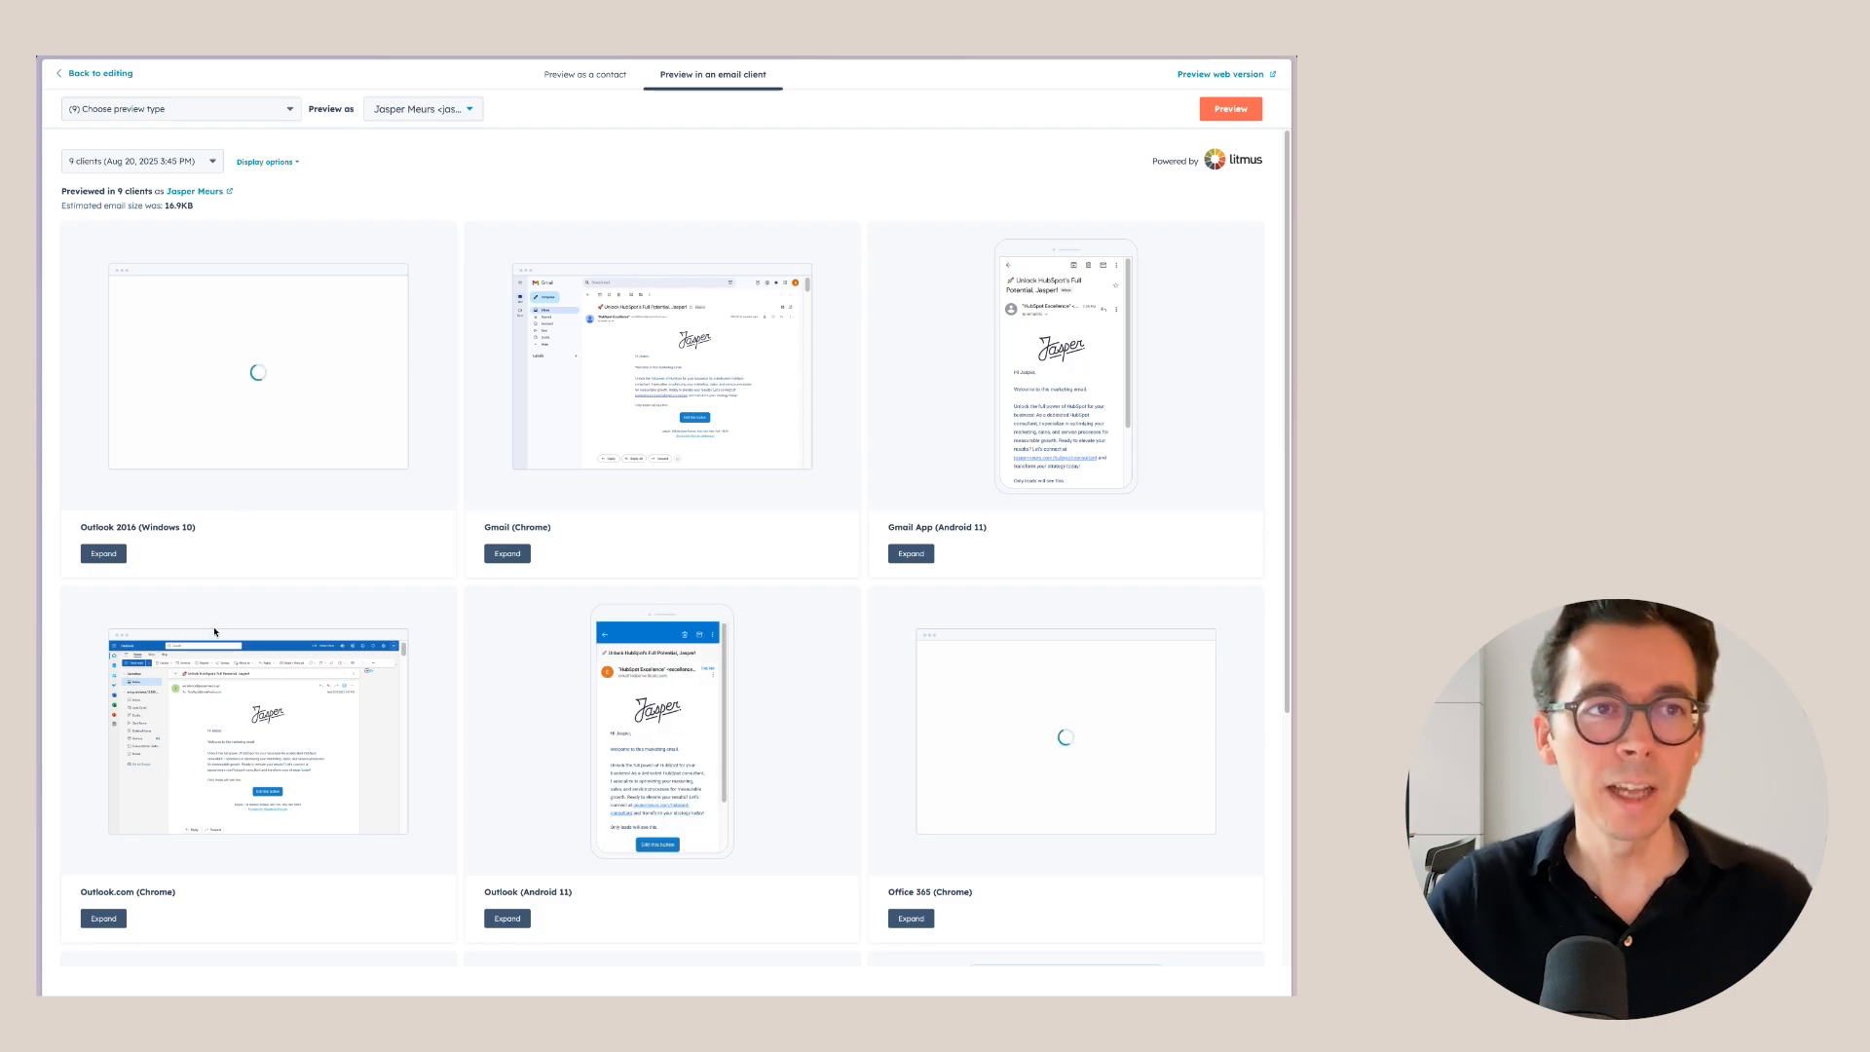
Inspect the enlarged Gmail (Chrome) and Gmail App (Android 11) previews.
click(507, 553)
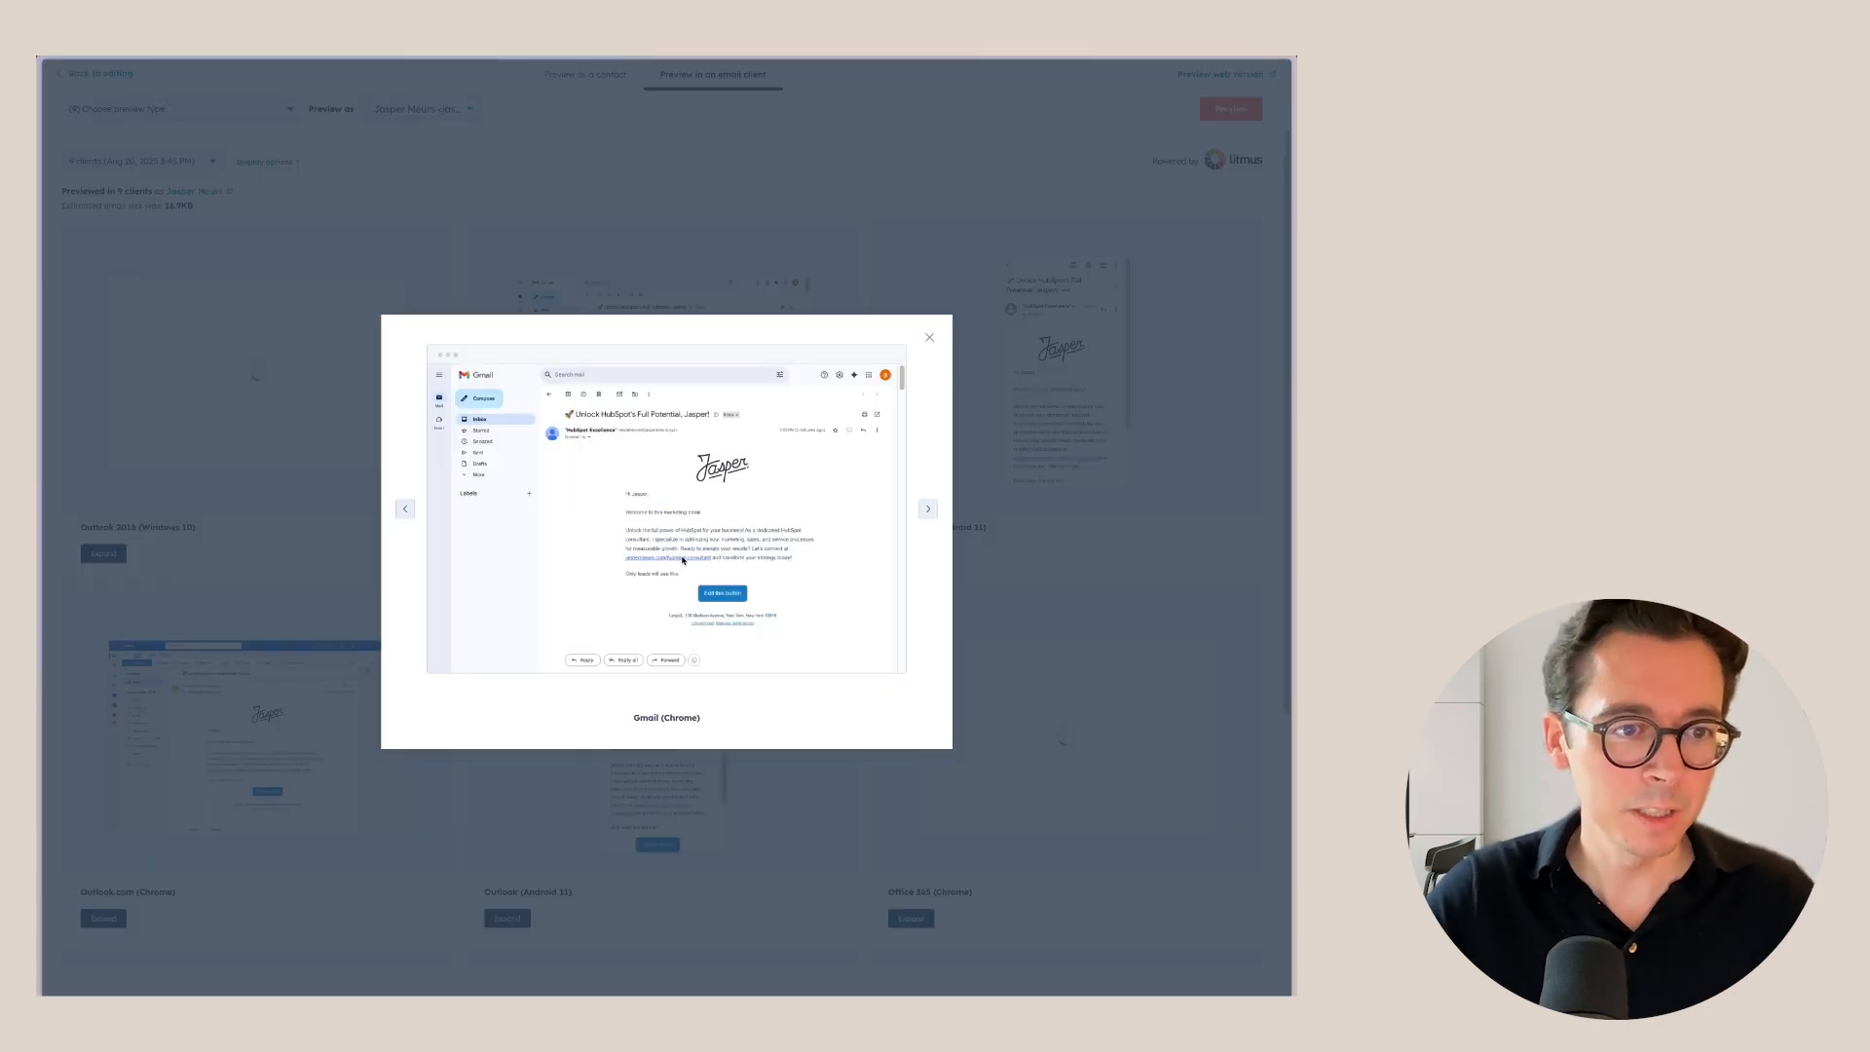
click(928, 509)
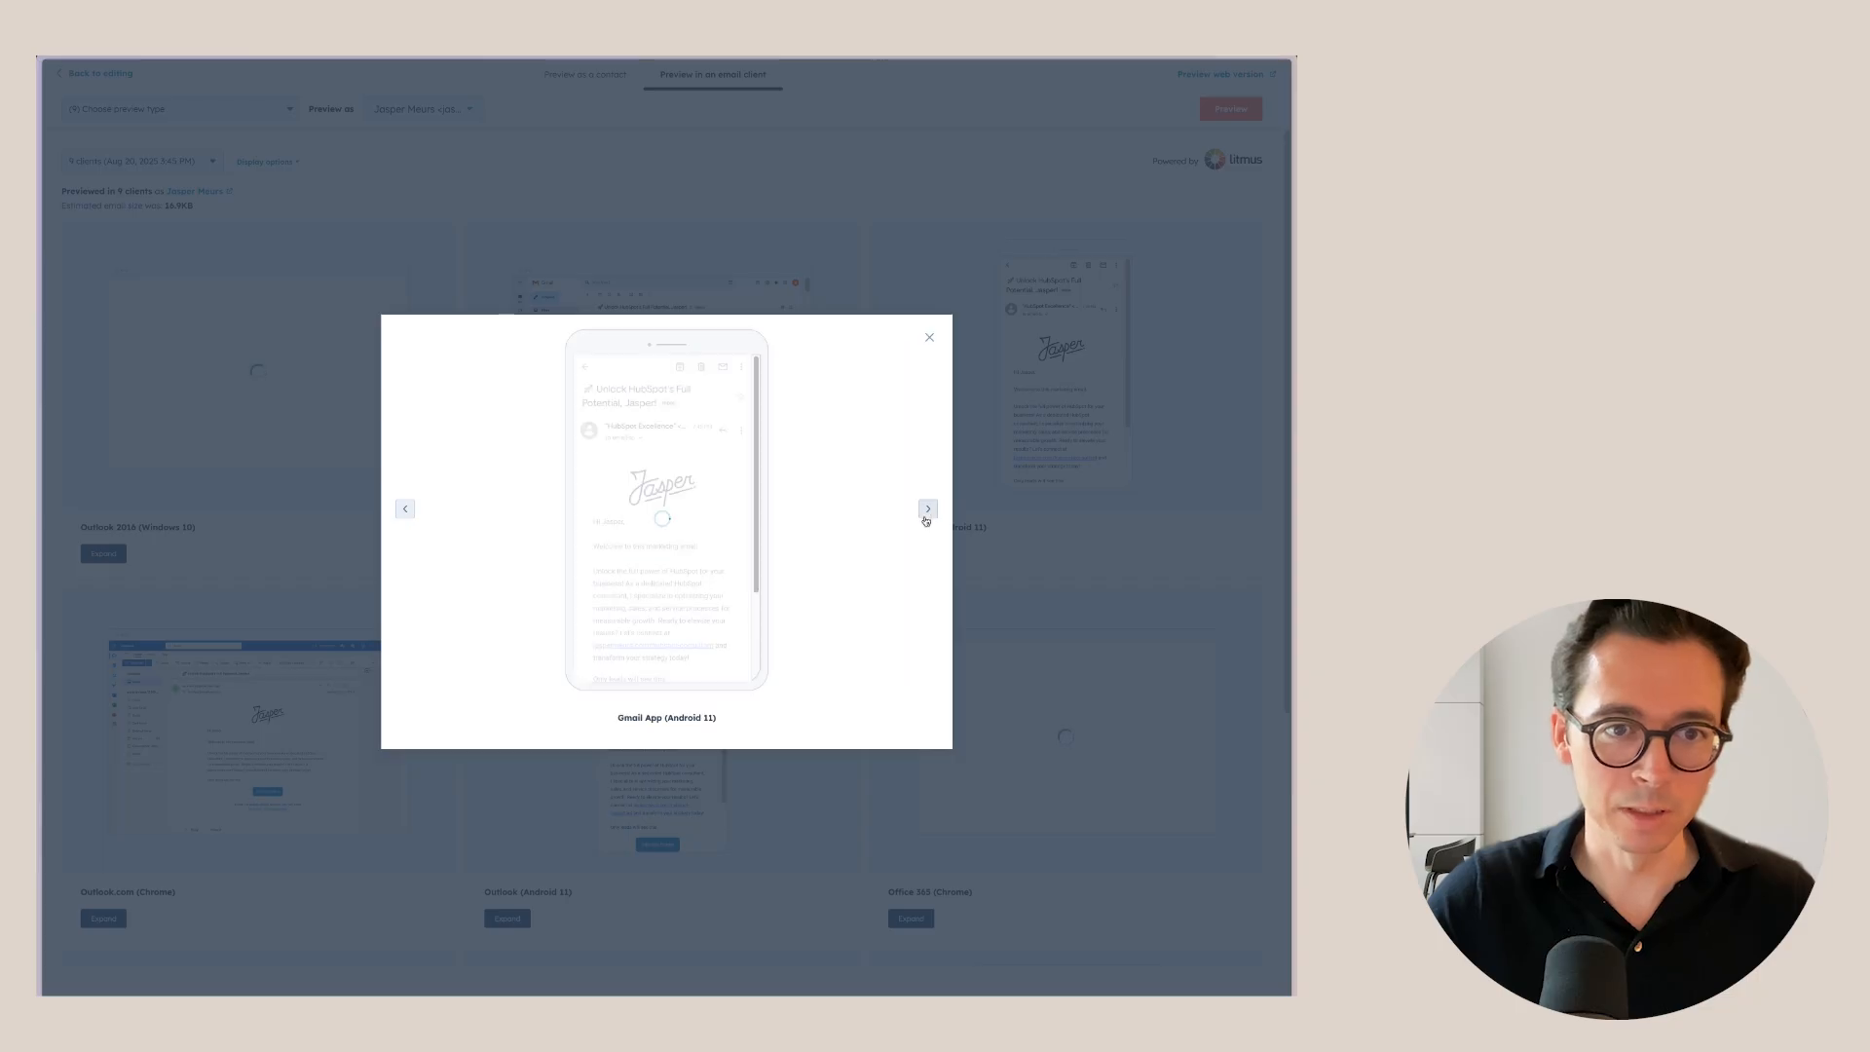
click(929, 337)
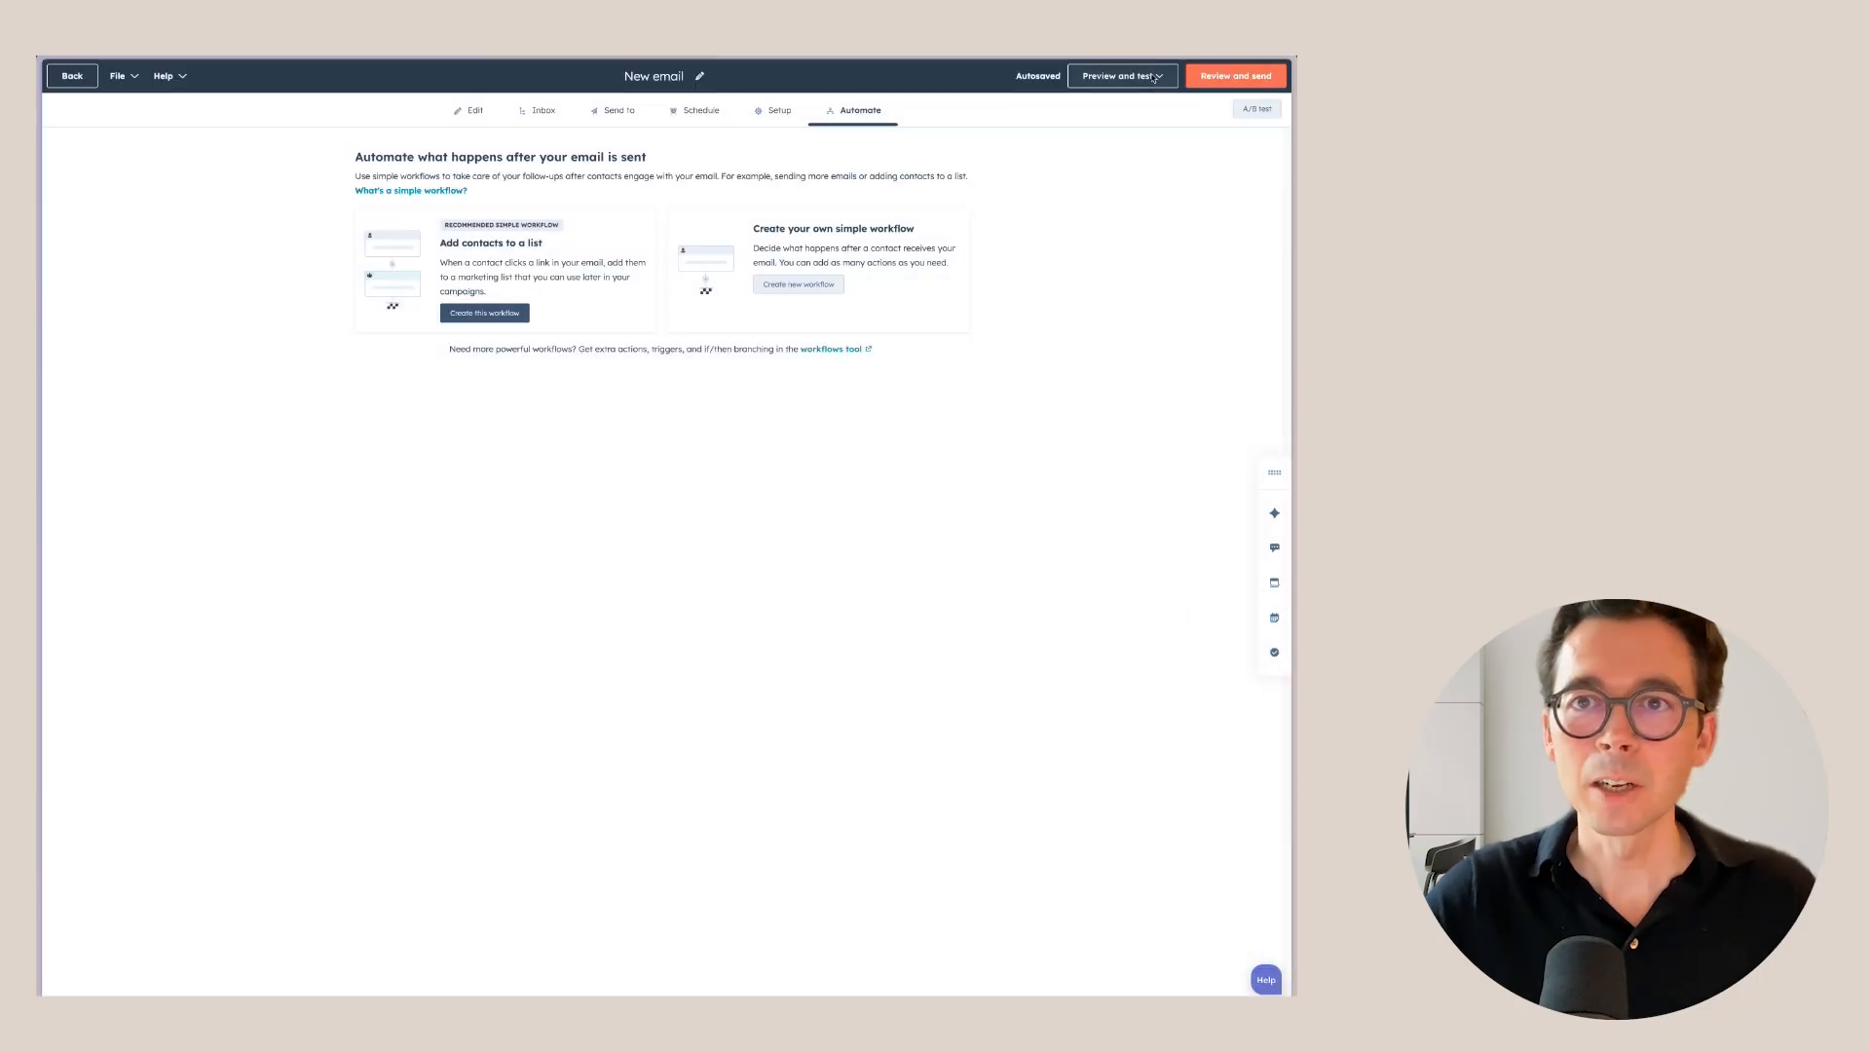
click(1120, 76)
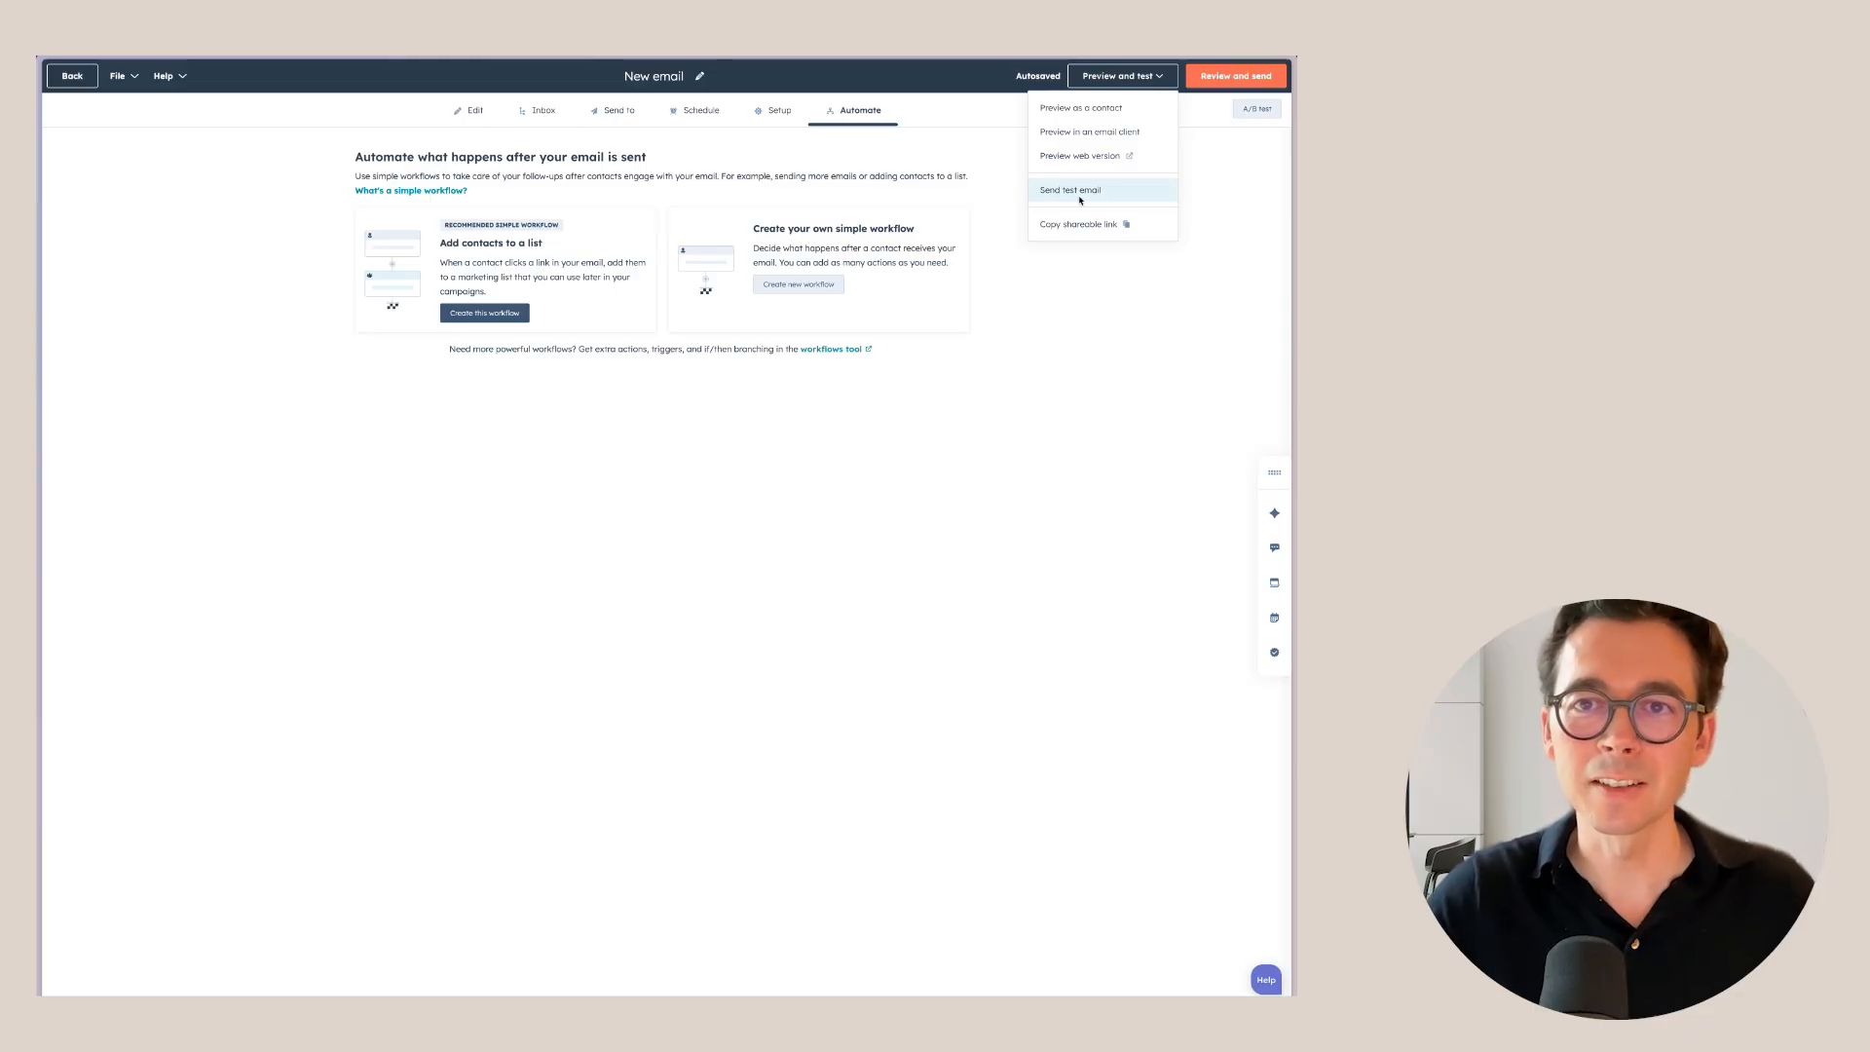
Send a test email personalised as the searched contact, then go back to the Marketing Email list.
click(1095, 189)
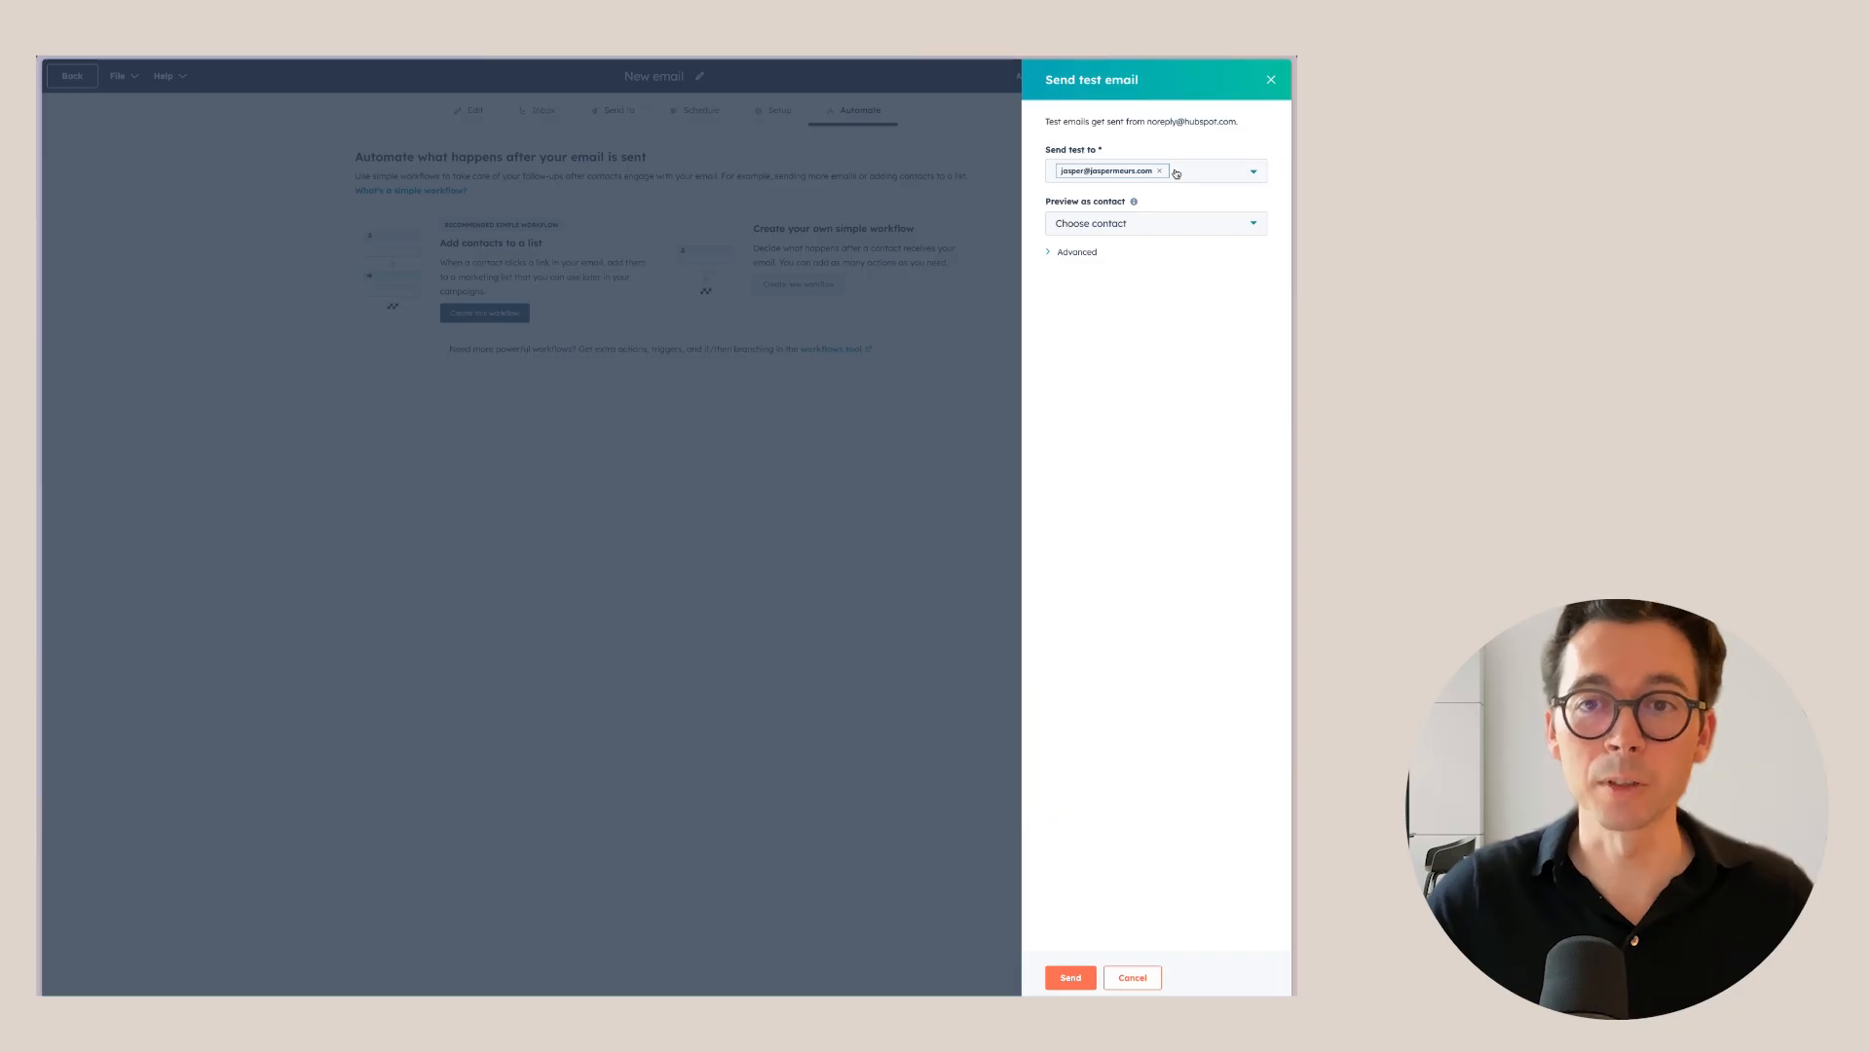
click(1105, 226)
text(jasper)
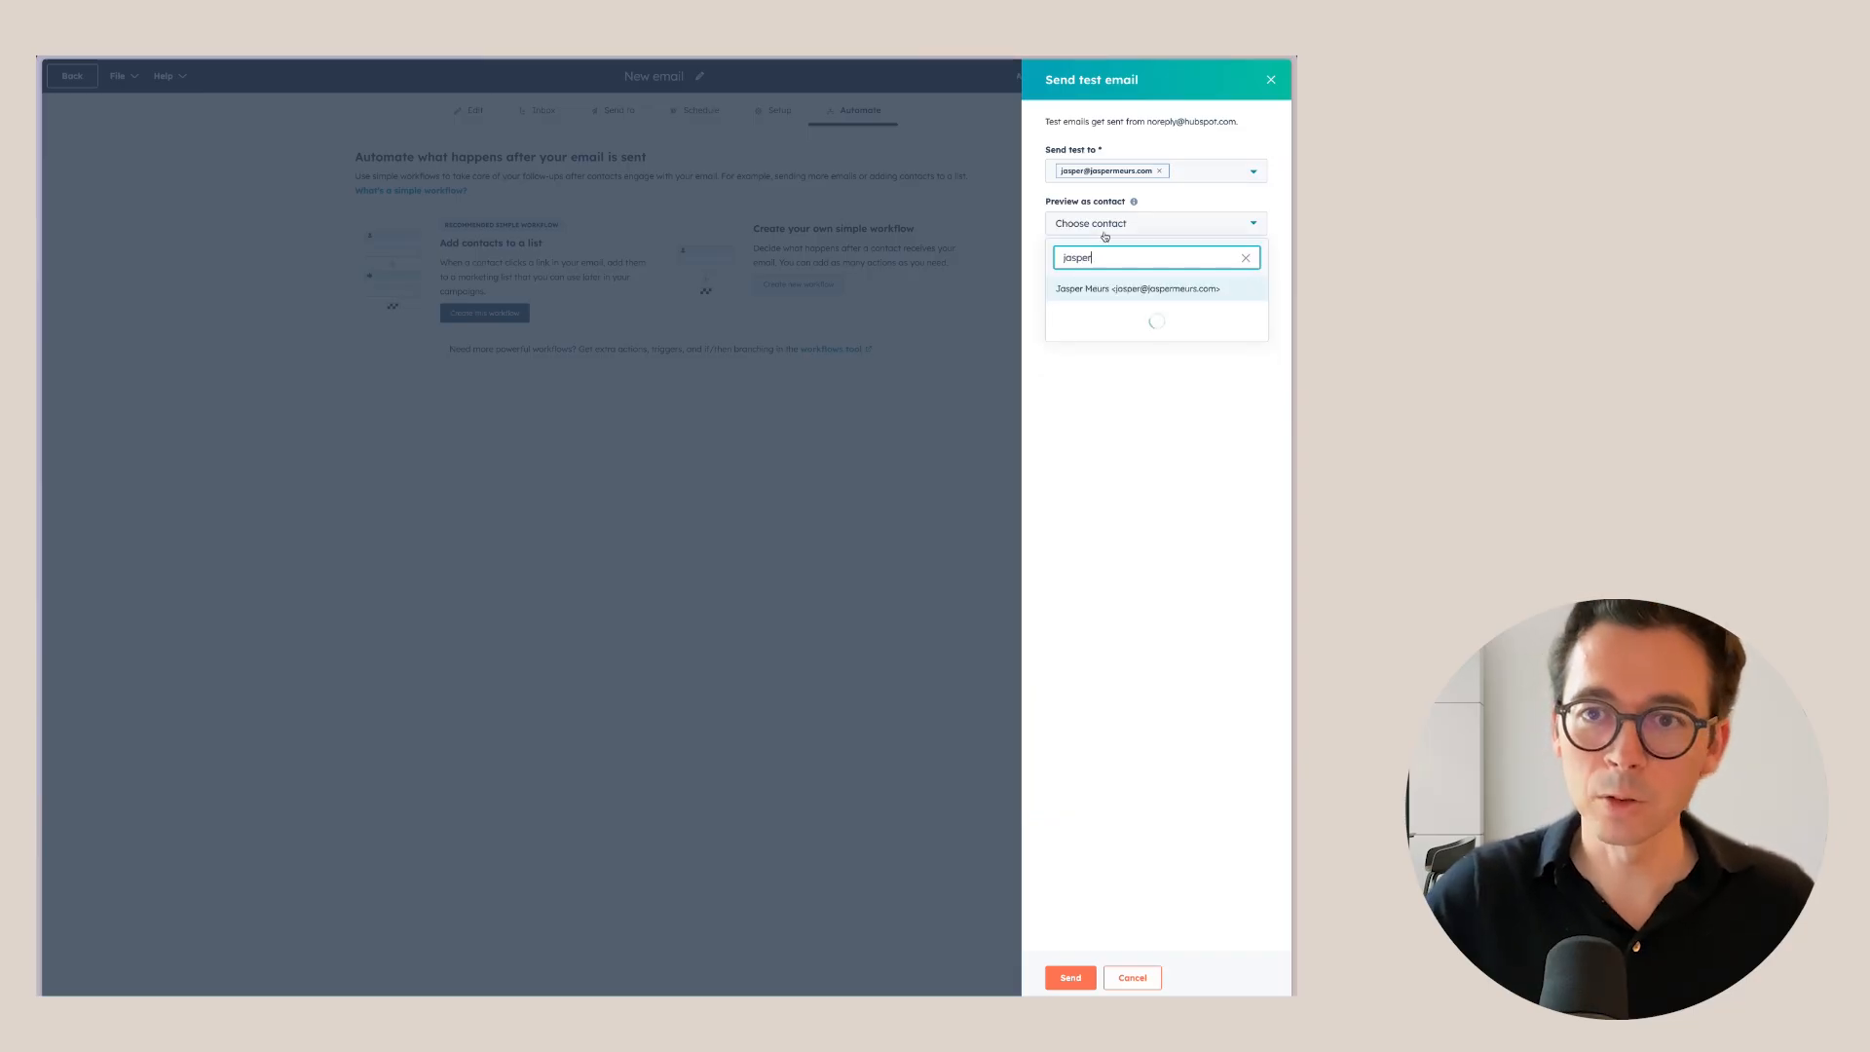
click(1121, 289)
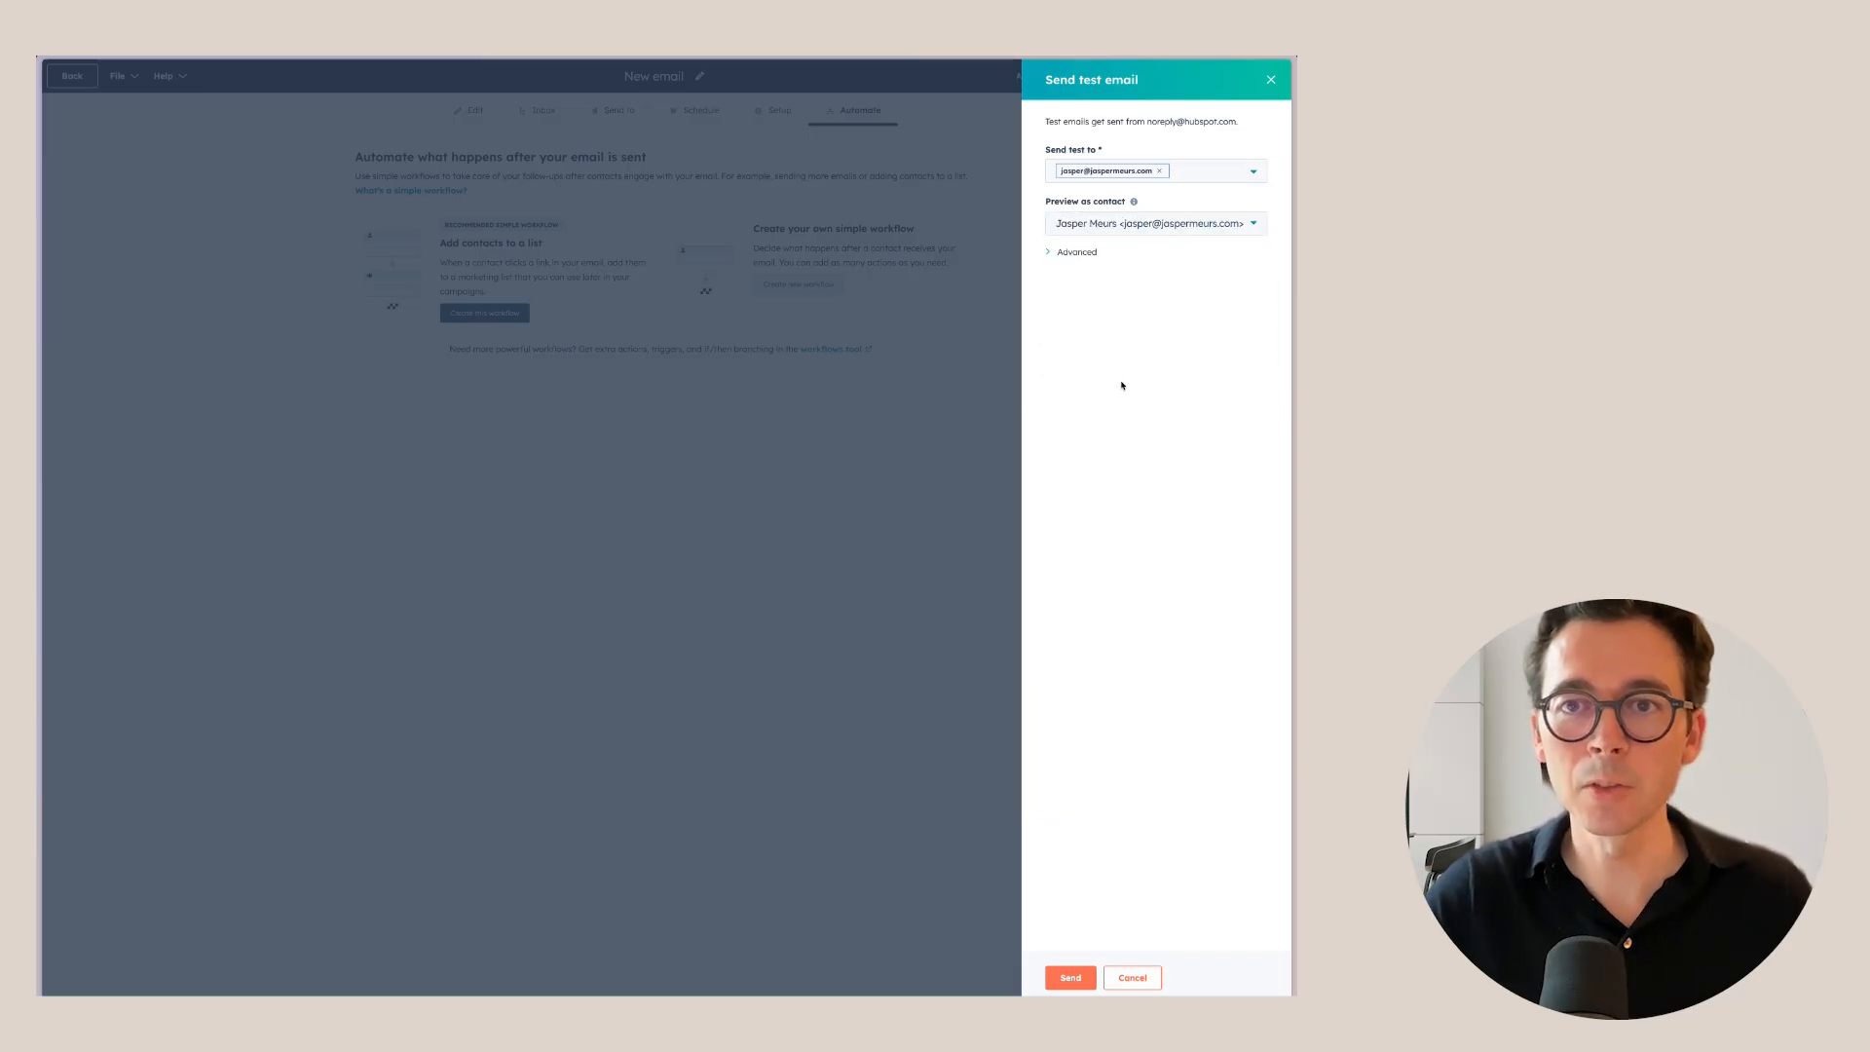
click(1073, 978)
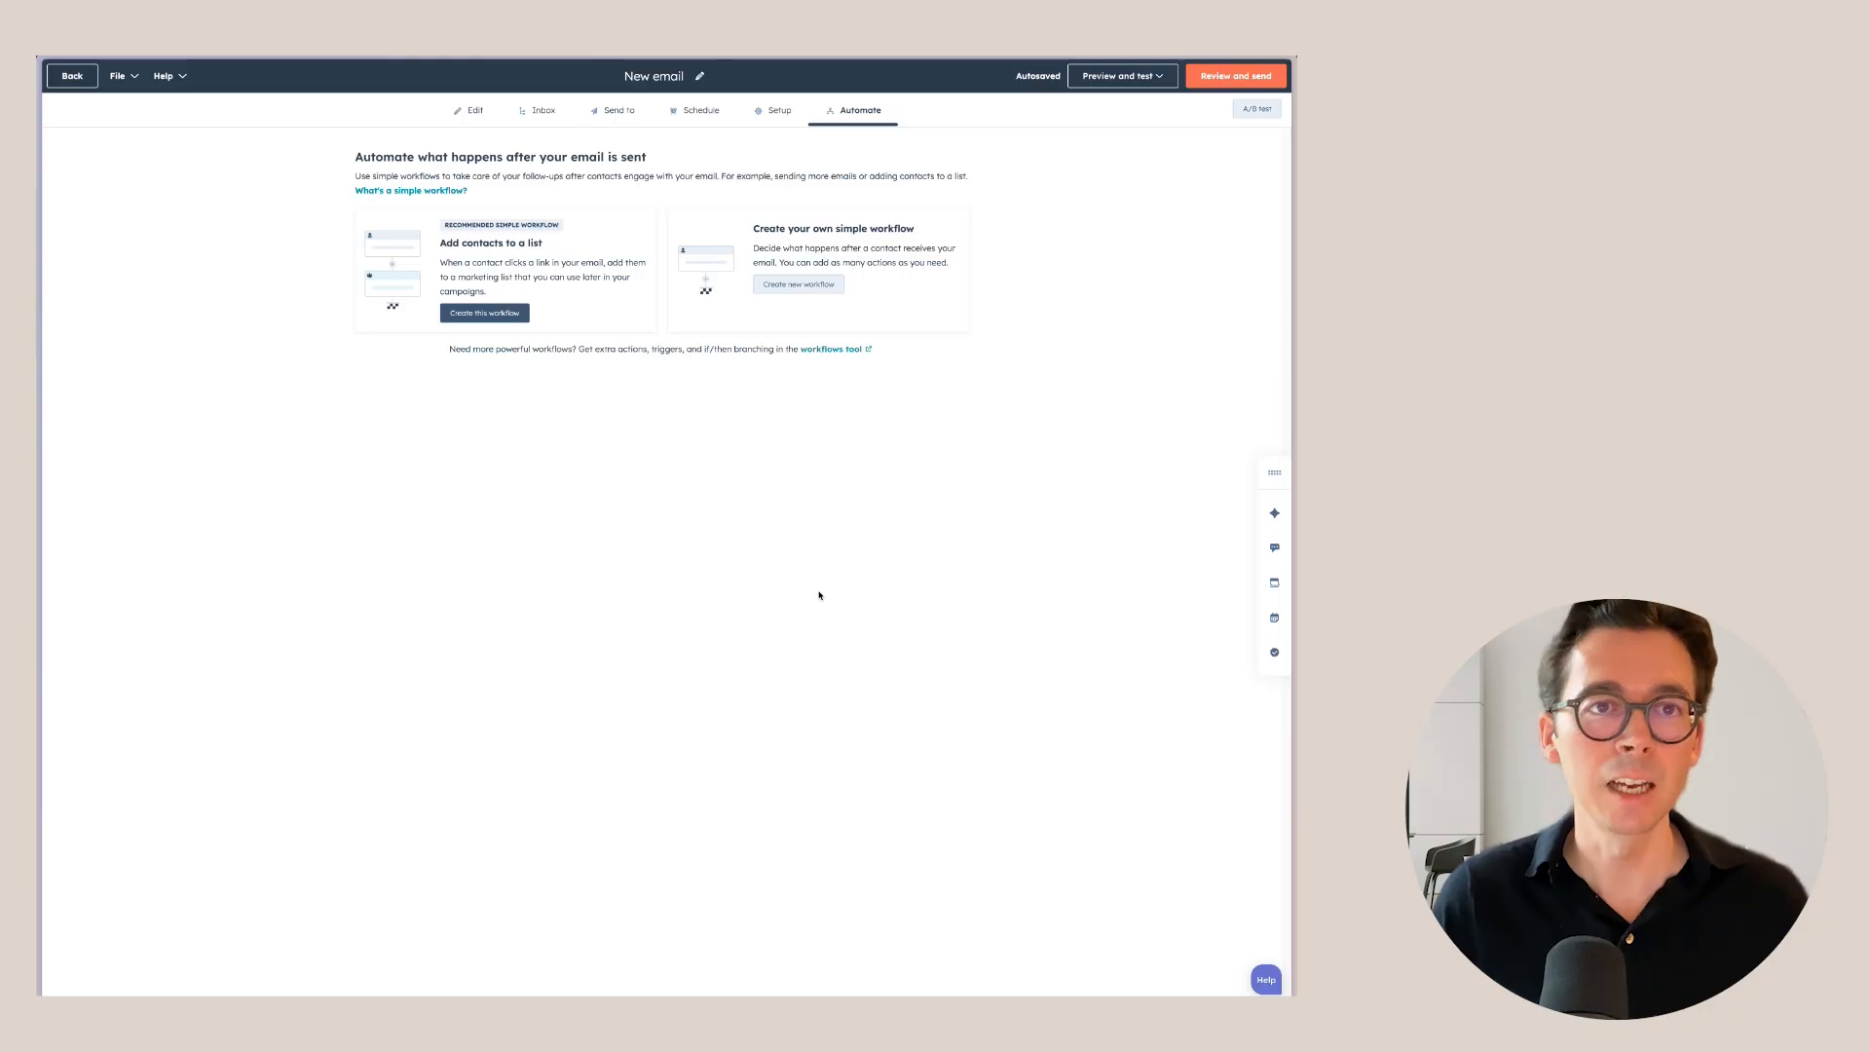
click(92, 86)
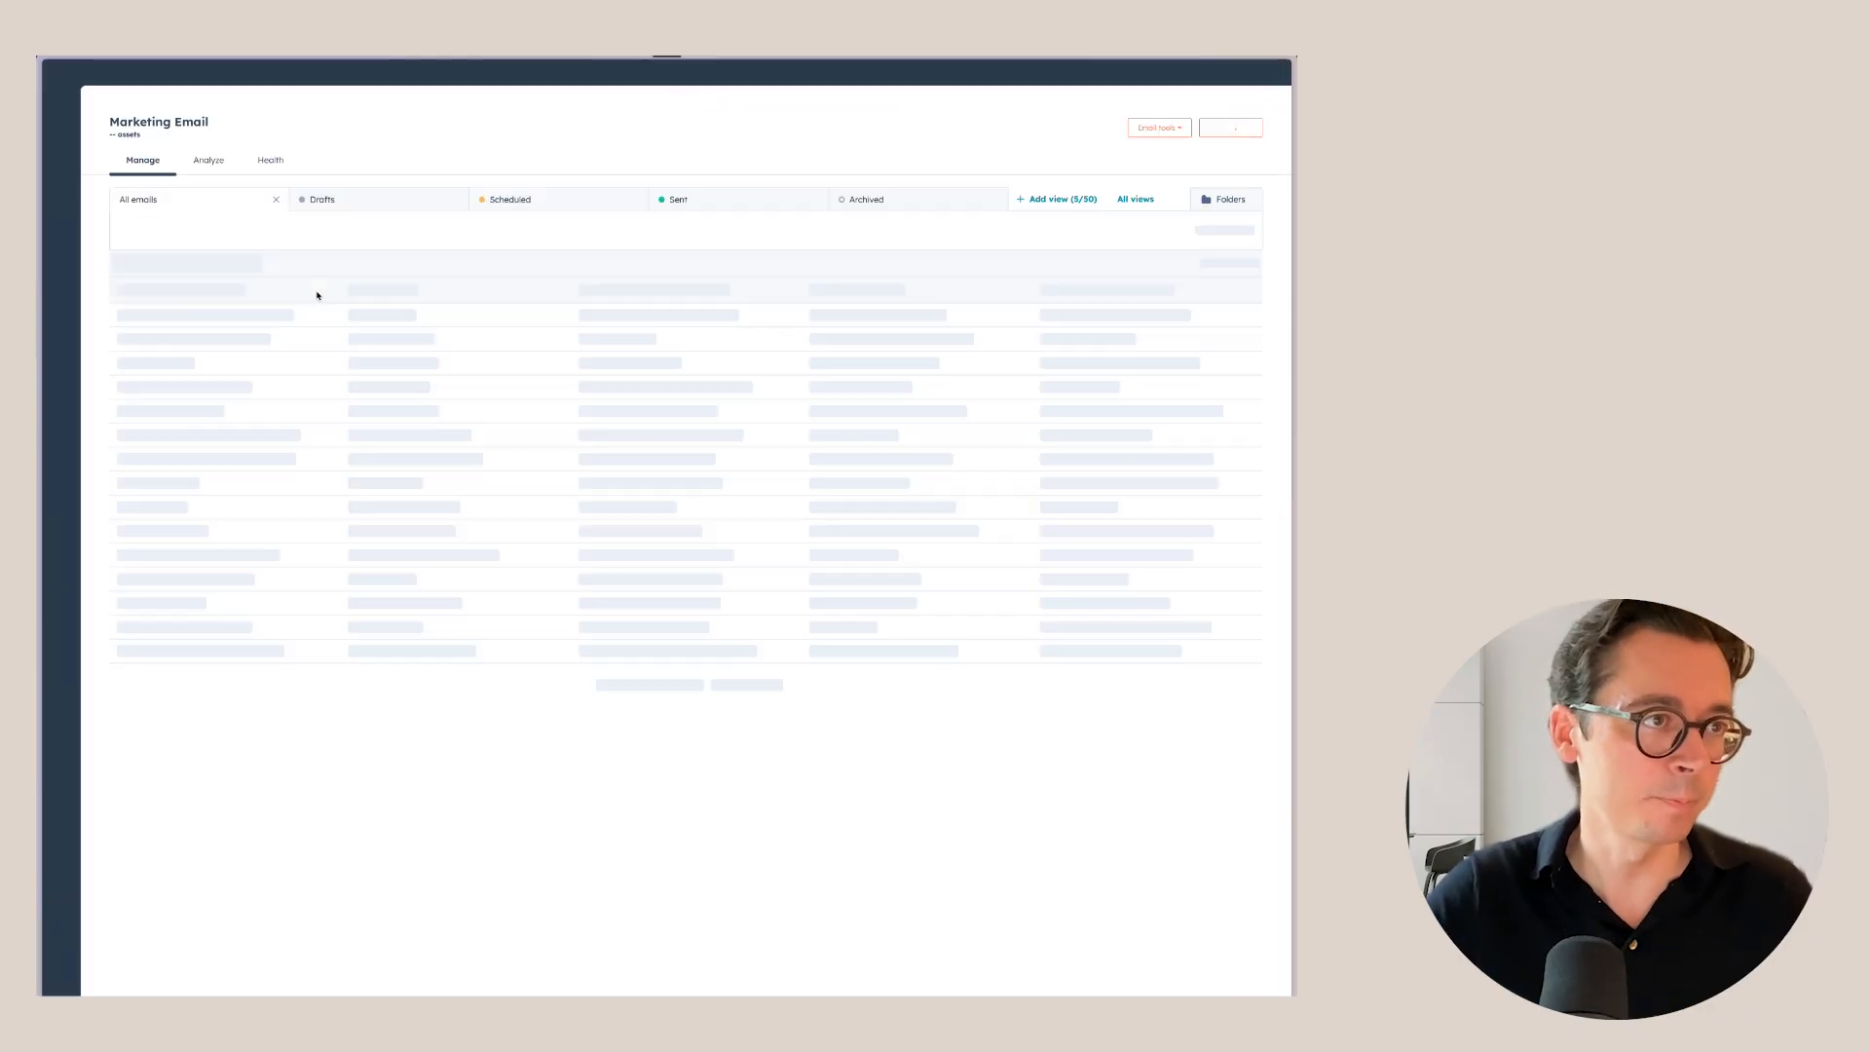